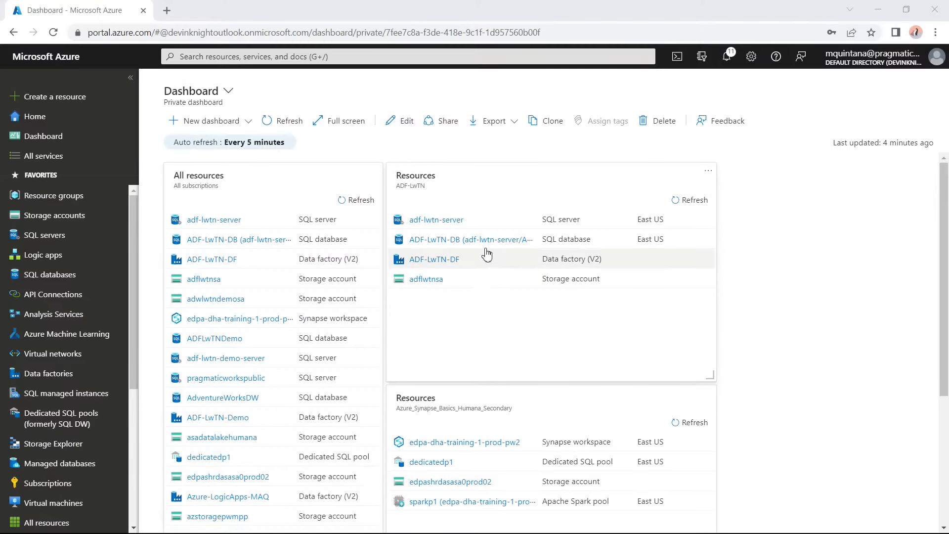
Start creating a new storage account from the popular Azure services.
click(446, 192)
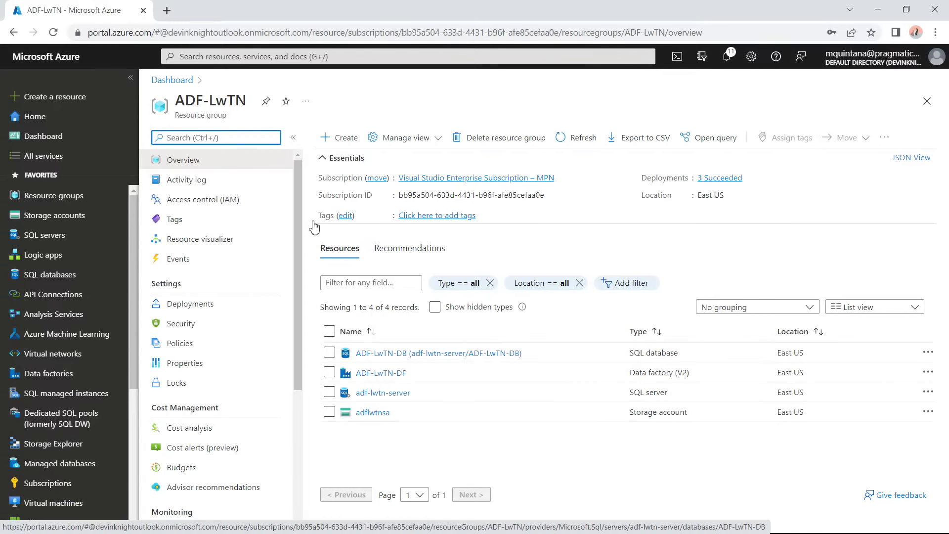
click(333, 144)
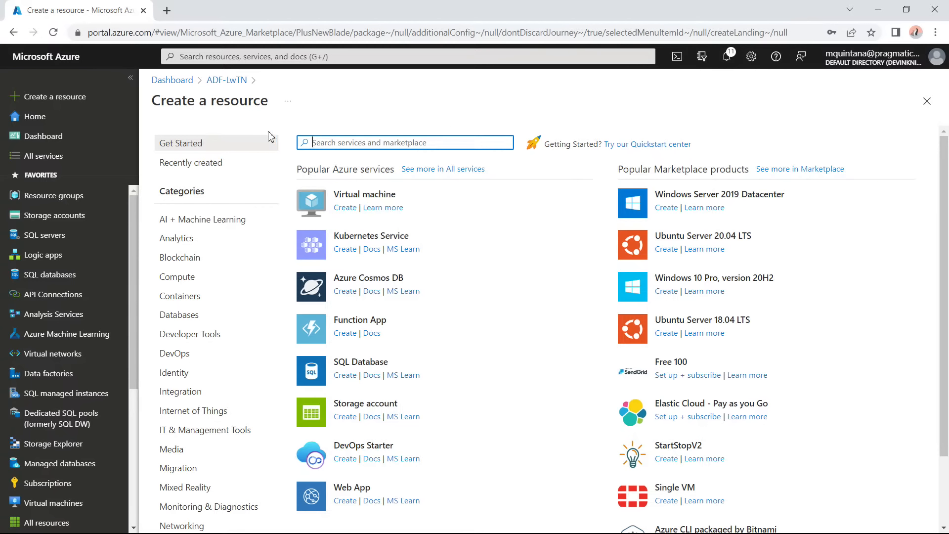
click(85, 97)
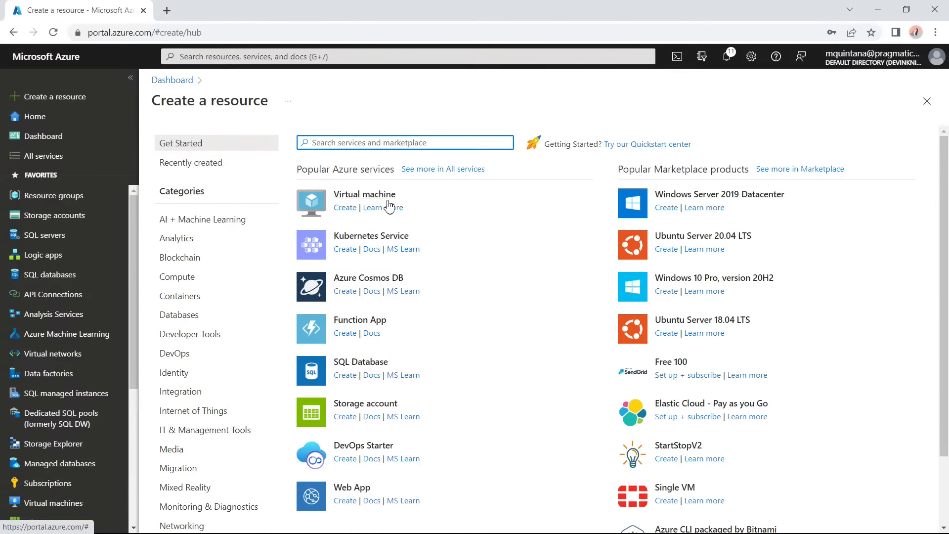
click(390, 406)
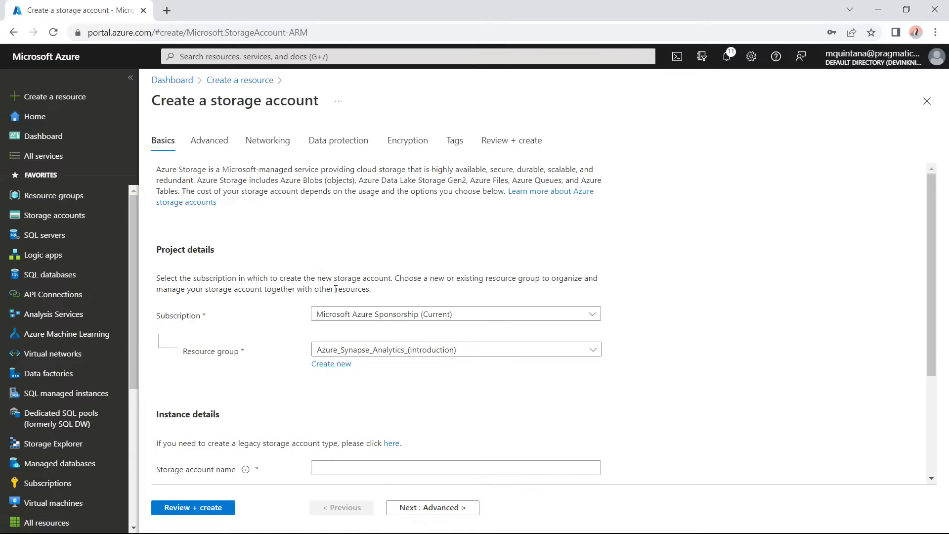
Set the new storage account's subscription to Visual Studio Enterprise Subscription – MPN and its resource group to ADF-LwTN.
click(352, 315)
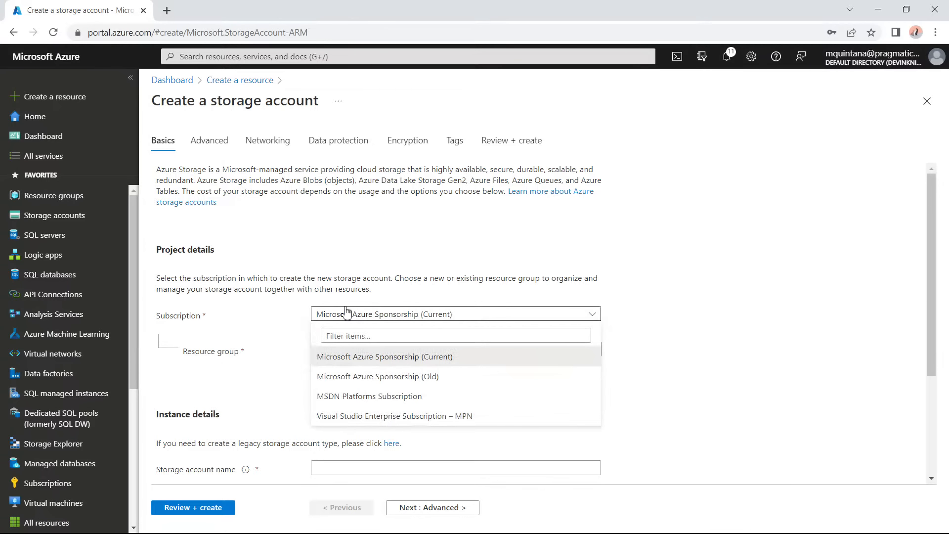
click(364, 416)
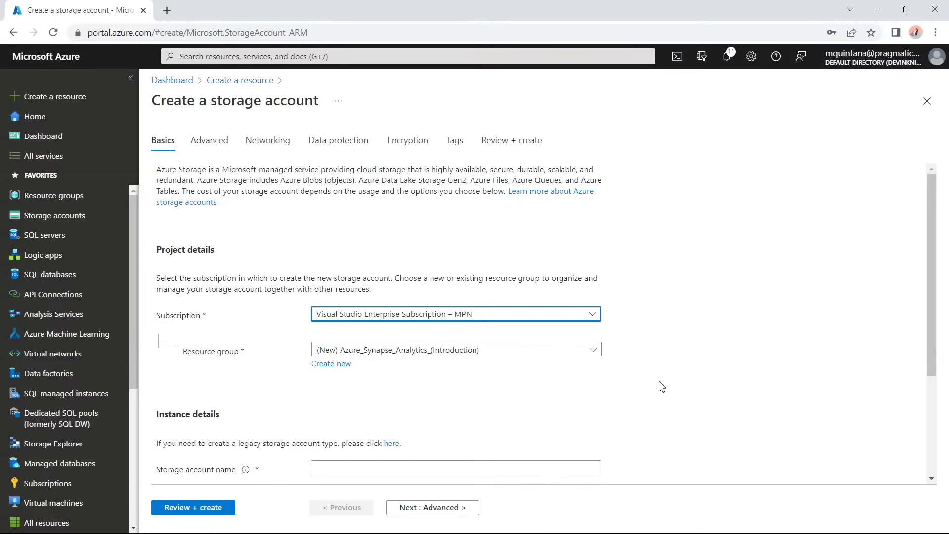
click(401, 354)
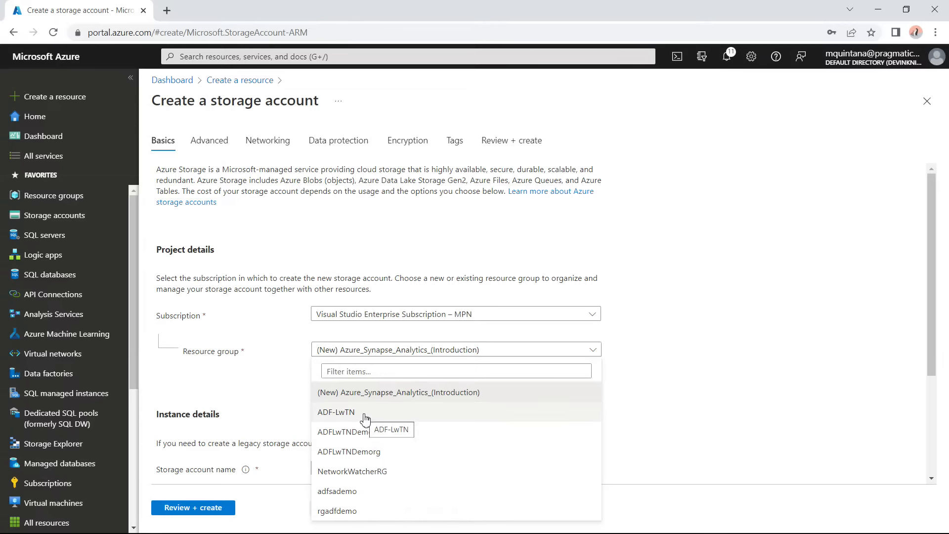
click(291, 396)
click(324, 367)
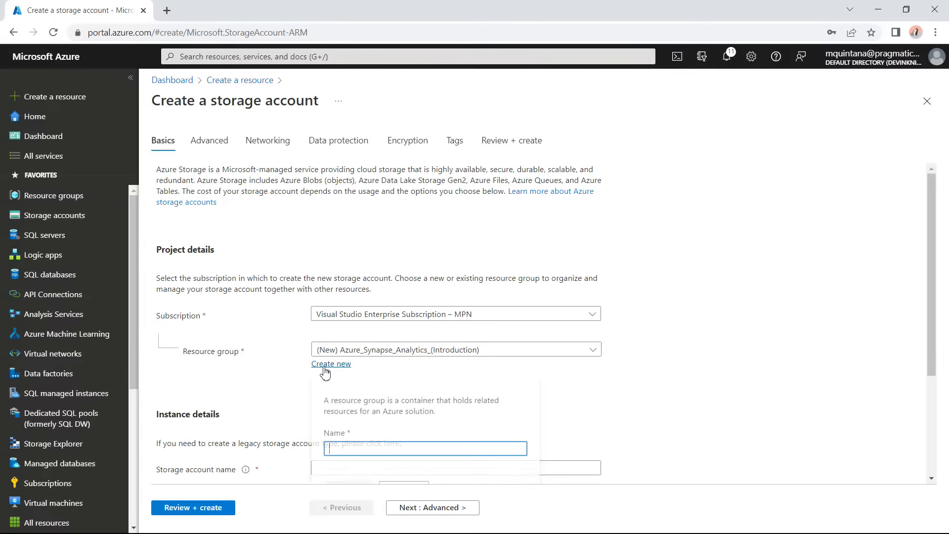
click(583, 395)
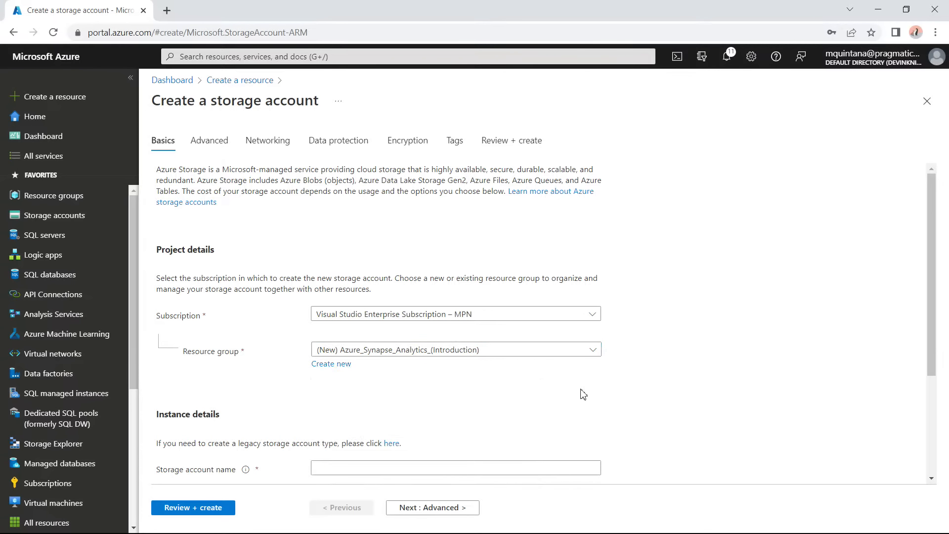
click(497, 354)
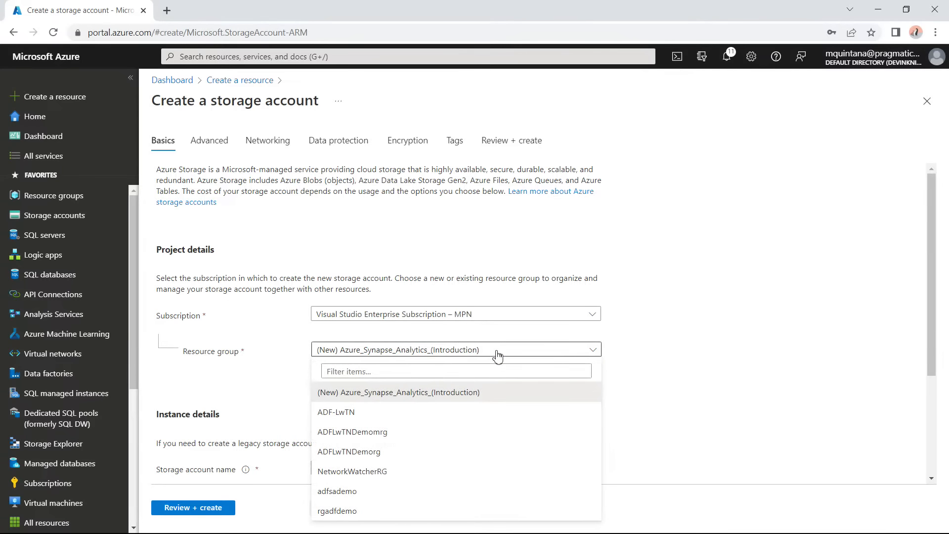
click(370, 414)
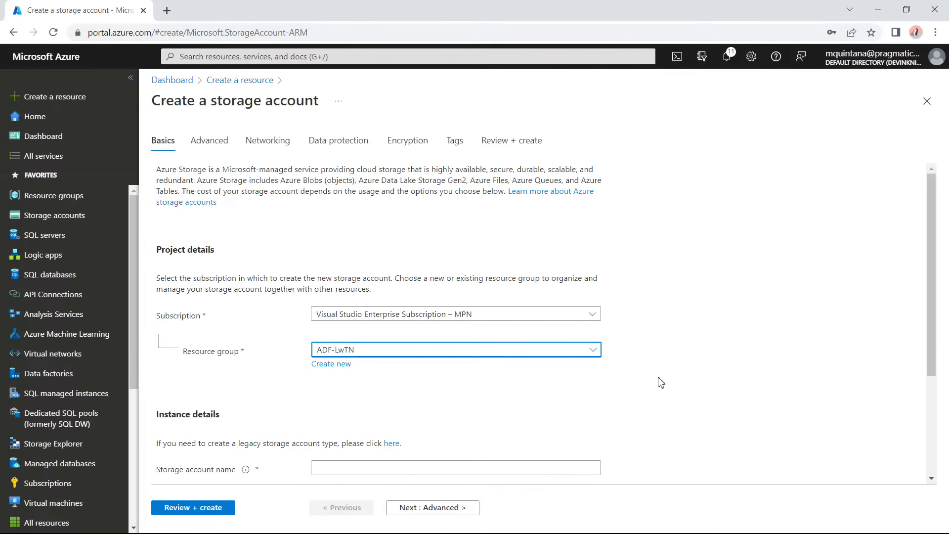
Review the instance details of the new storage account, including the naming rules, region, performance and redundancy.
scroll(661, 370, down, 1)
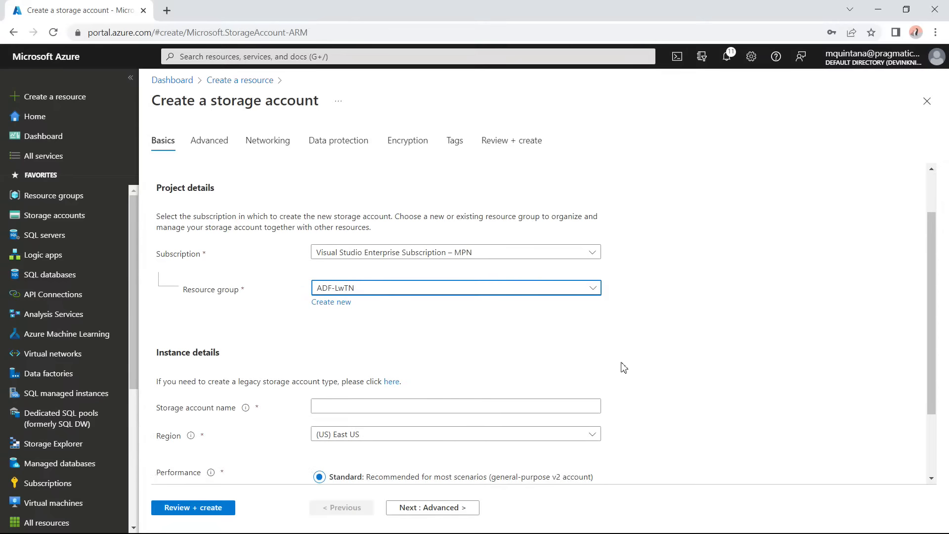
scroll(557, 355, down, 1)
click(421, 345)
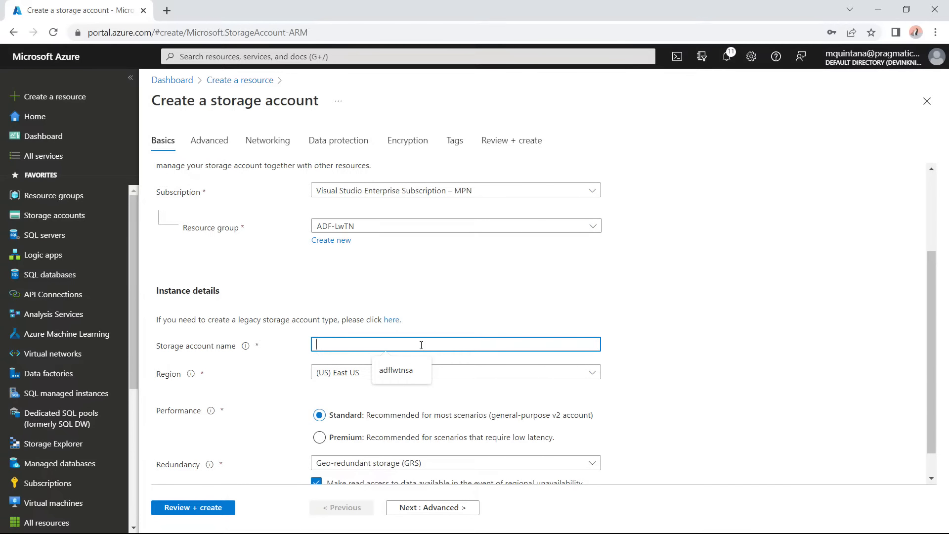
mouse_move(247, 347)
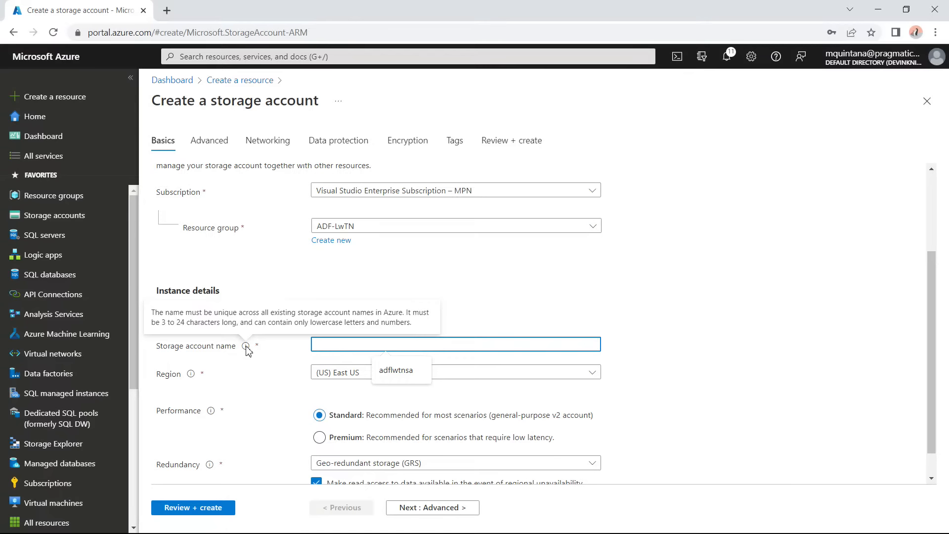
click(694, 337)
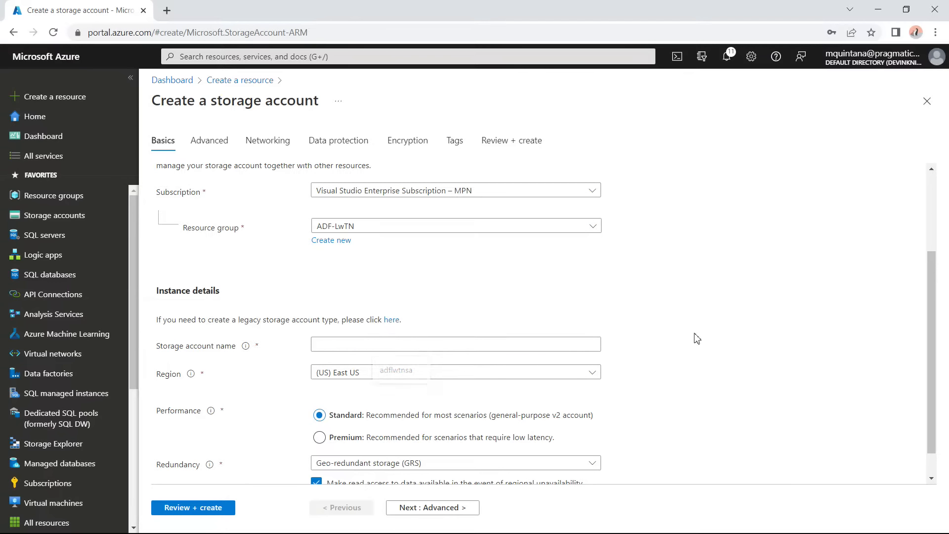
scroll(696, 321, down, 1)
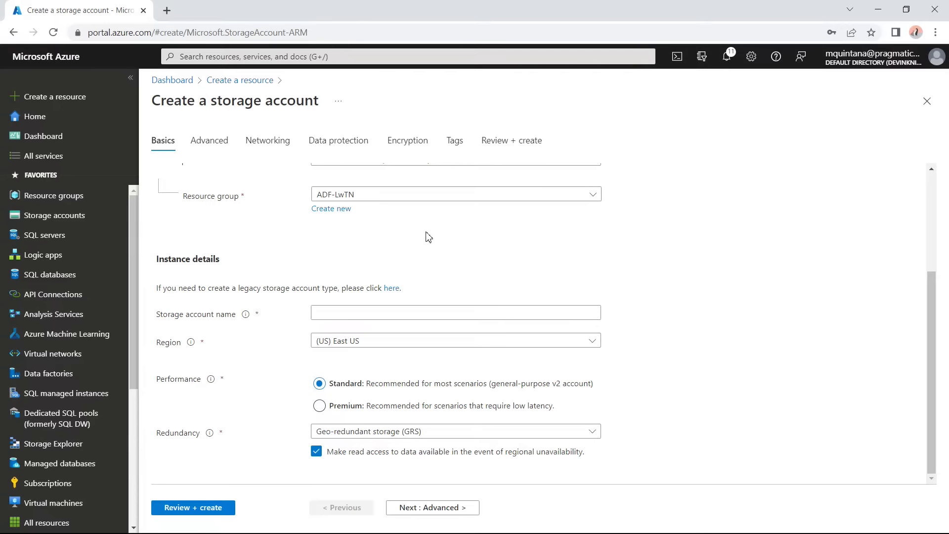
Enable the Data Lake Storage Gen2 hierarchical namespace in the new storage account's advanced settings.
click(220, 147)
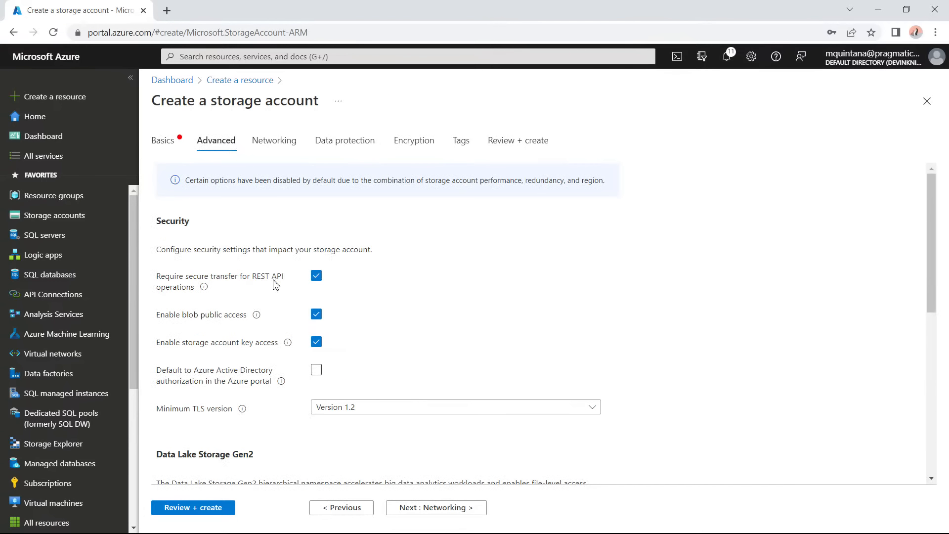
scroll(274, 284, down, 1)
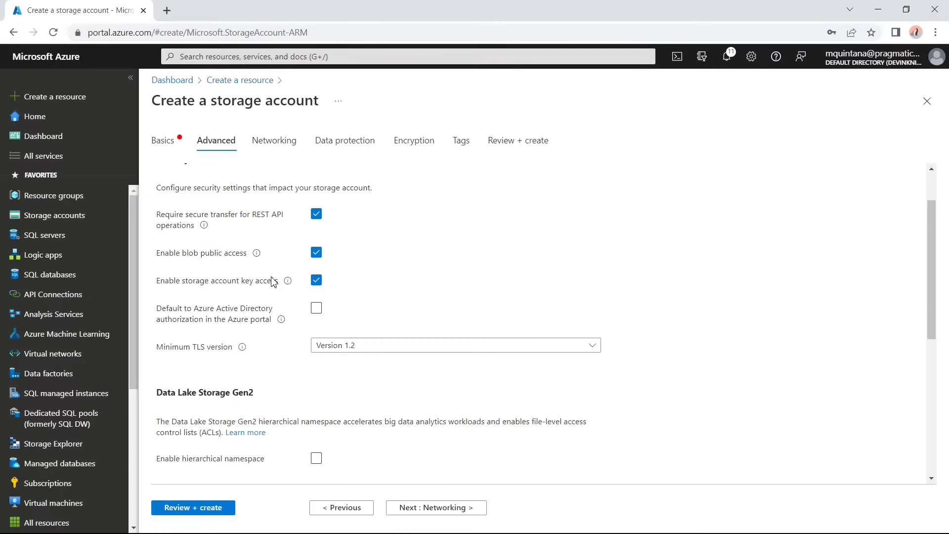
scroll(273, 282, down, 1)
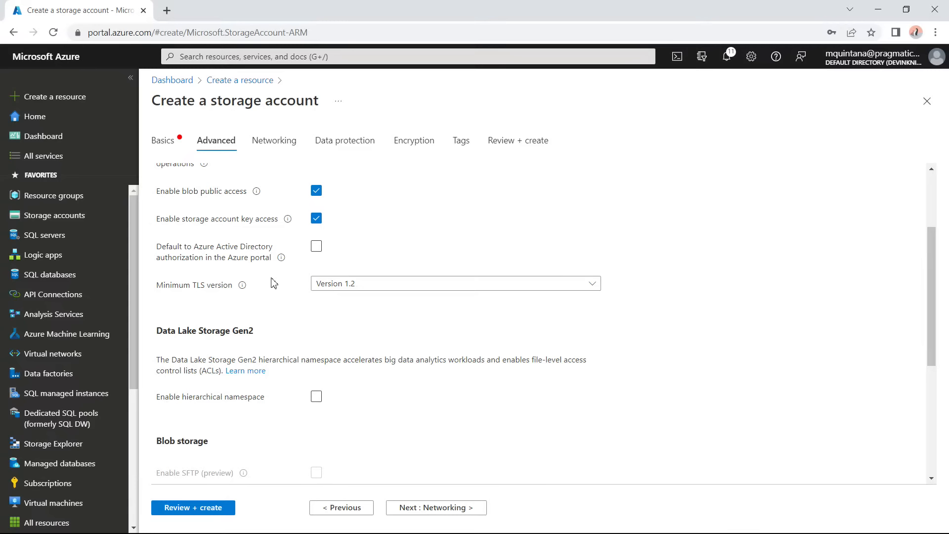
click(319, 398)
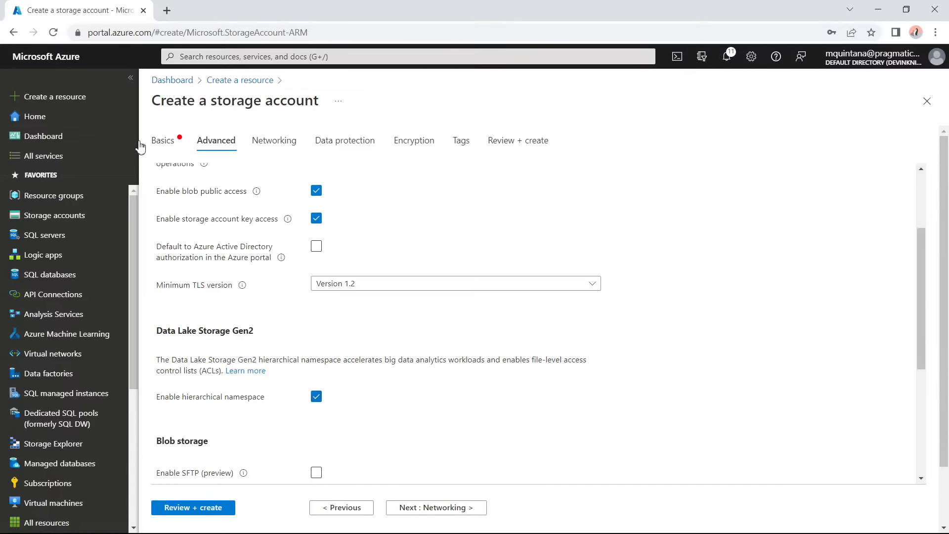
Leave the creation form, check the existing adflwtnsa storage account's Data Lake Storage properties, and return to the dashboard.
click(54, 137)
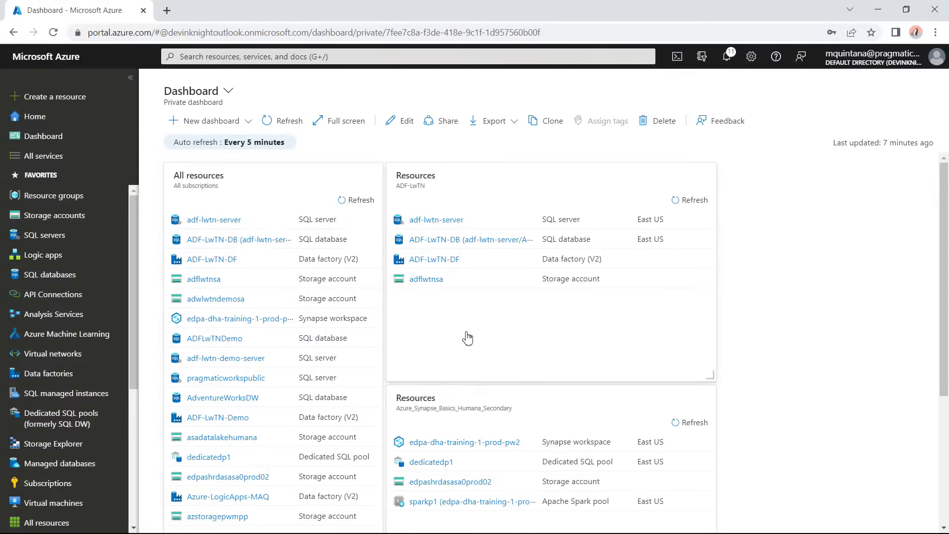
click(426, 279)
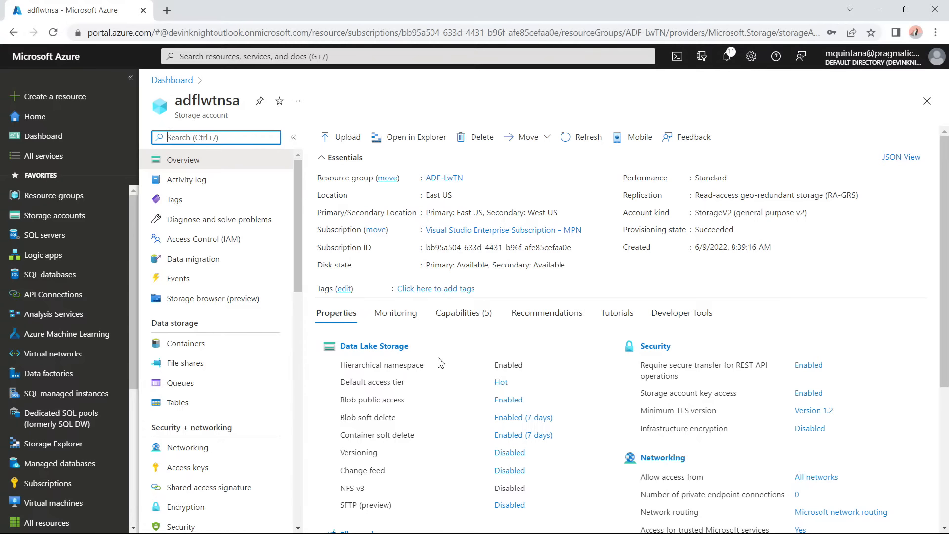
mouse_move(59, 213)
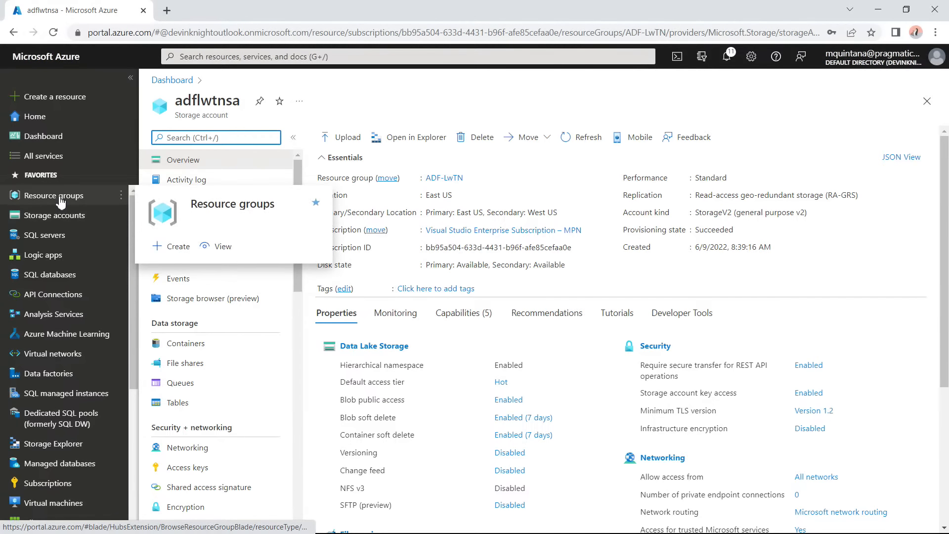
click(46, 140)
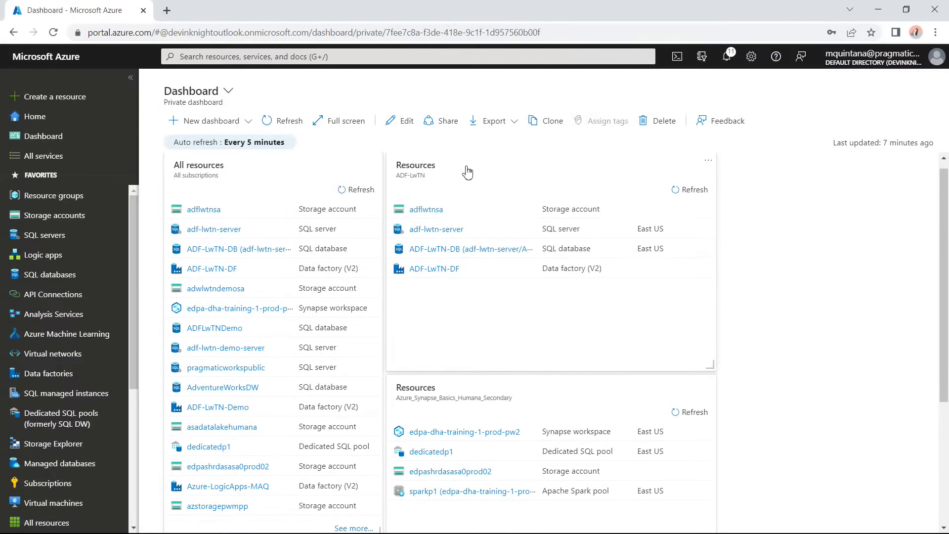
Open the Source folder in the data container of the adflwtnsa storage account in resource group ADF-LwTN.
click(429, 186)
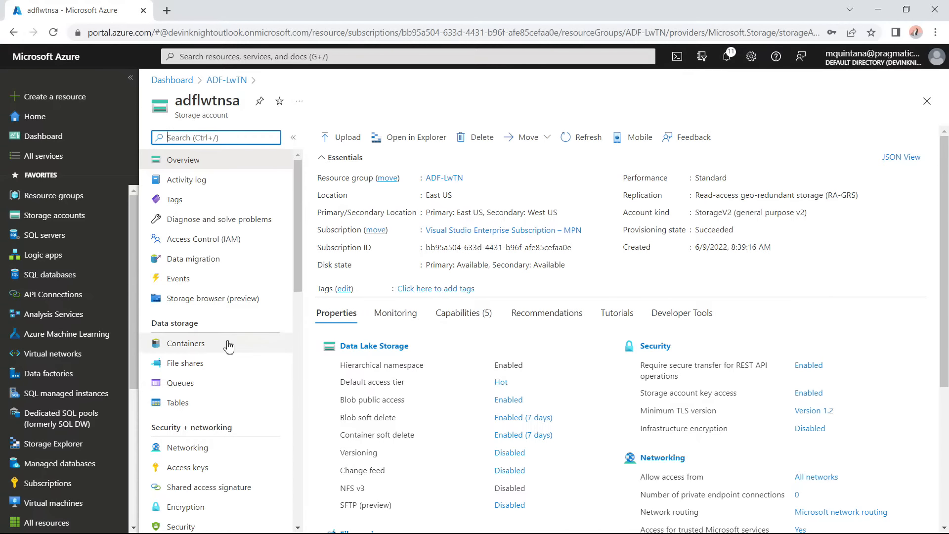
click(198, 345)
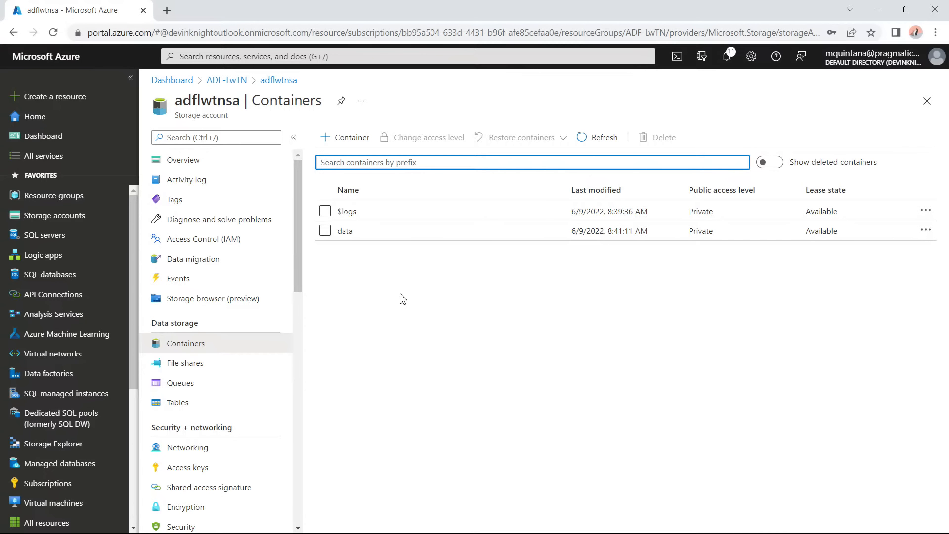
click(345, 231)
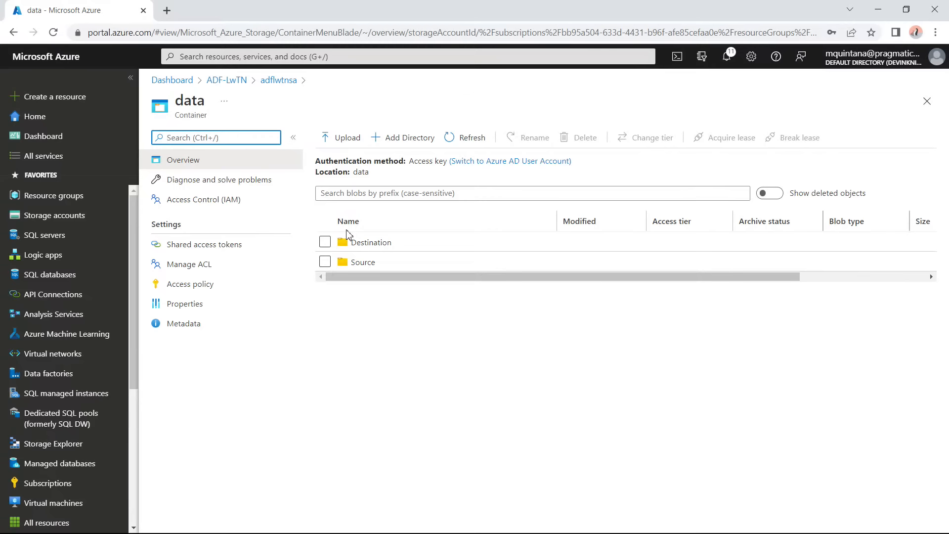
click(372, 262)
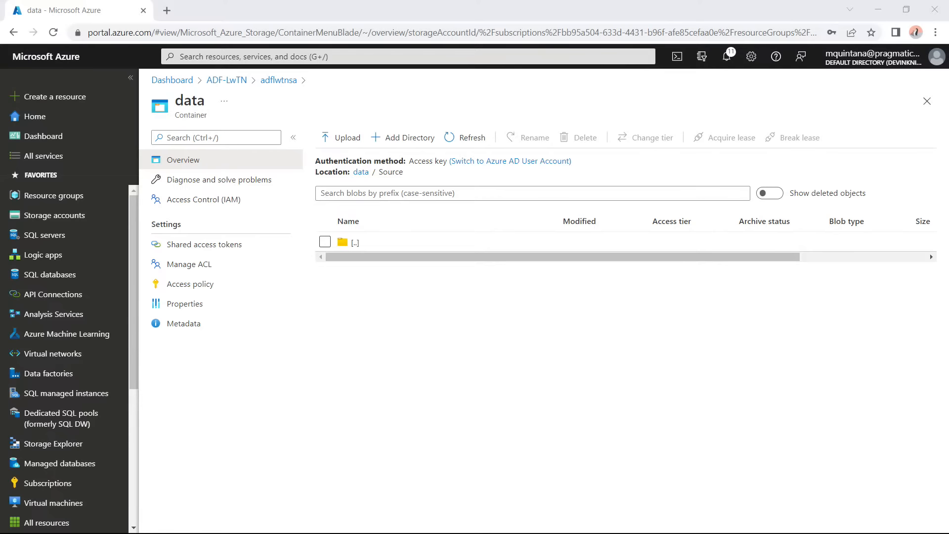
Switch to File Explorer and examine the contents of the Demo 1 and Demo 2 folders in the class files' Resources folder.
key(alt+Tab)
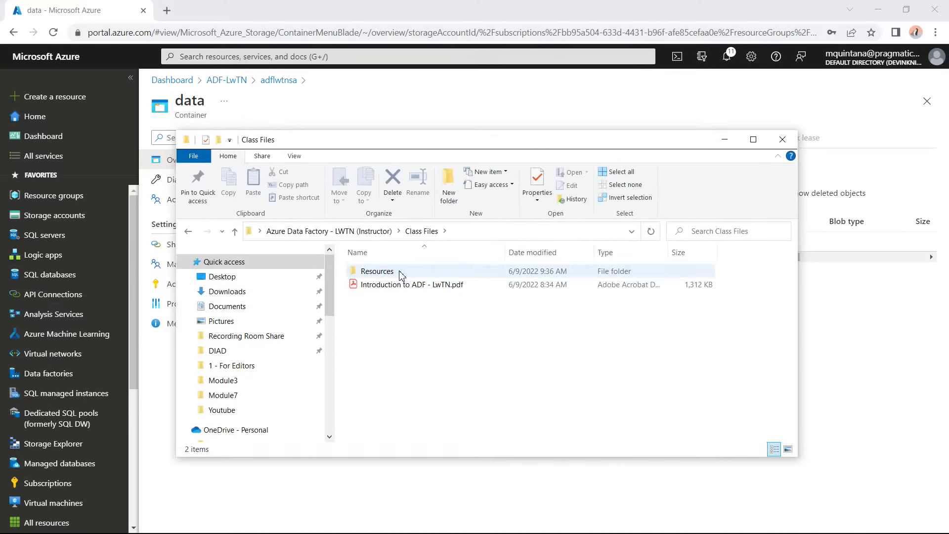
double_click(401, 271)
double_click(383, 273)
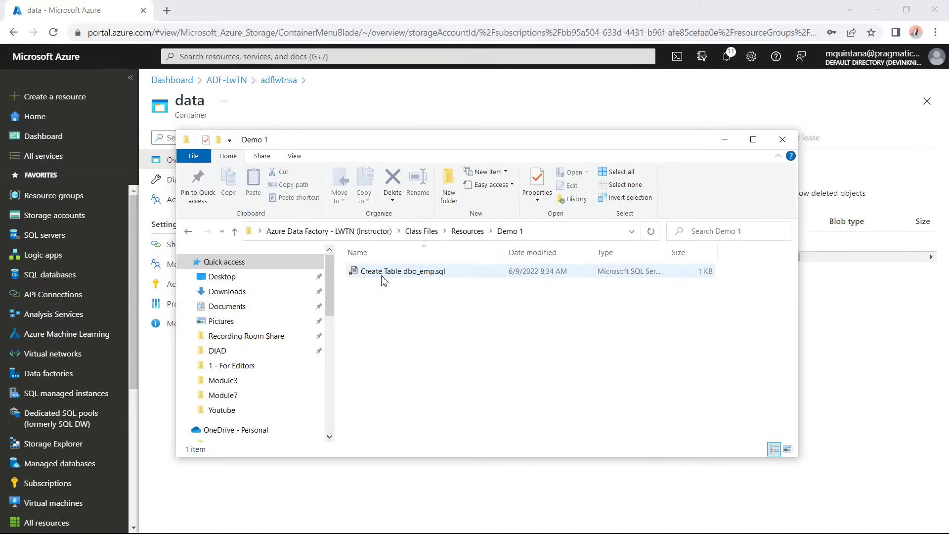
key(BackSpace)
key(BackSpace)
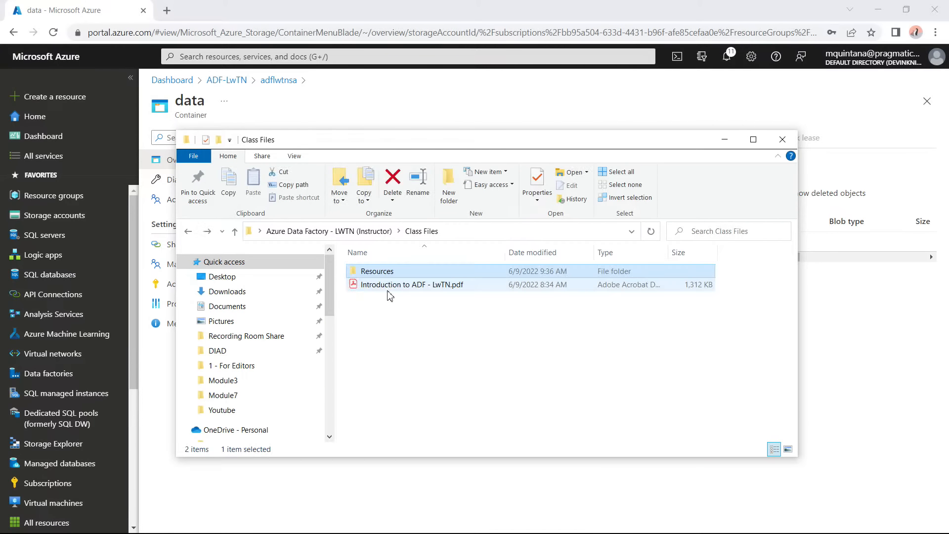
double_click(380, 273)
double_click(383, 284)
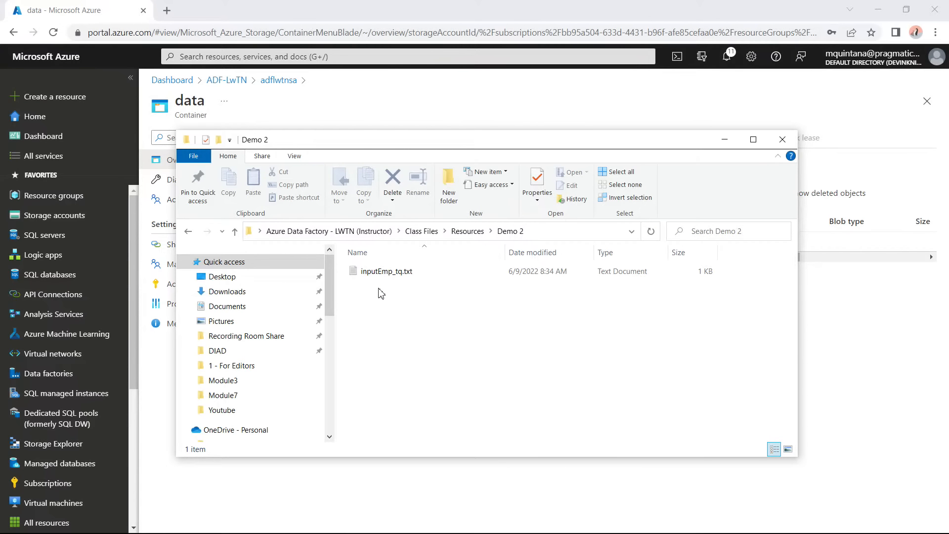
key(BackSpace)
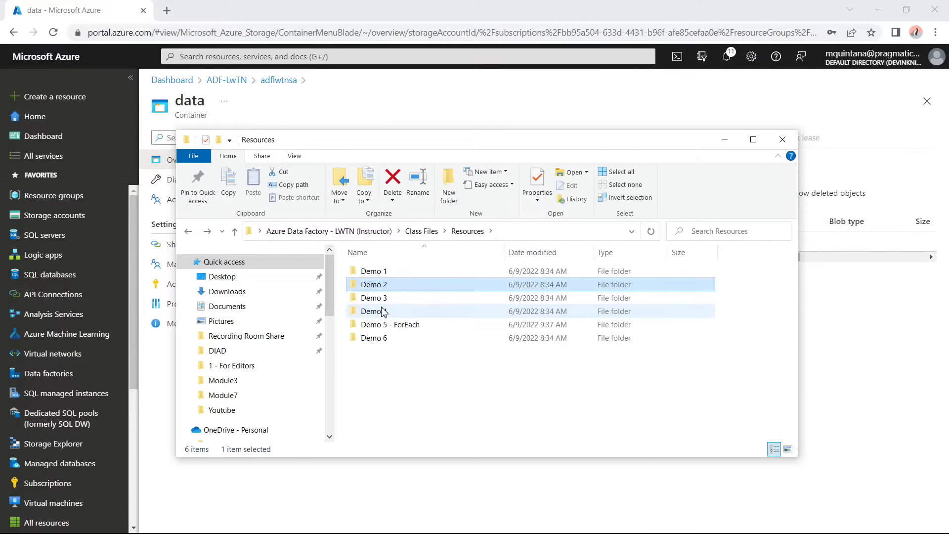
Recheck the Demo 1 folder, and open the Demo 2 folder containing inputEmp_tq.txt.
double_click(376, 276)
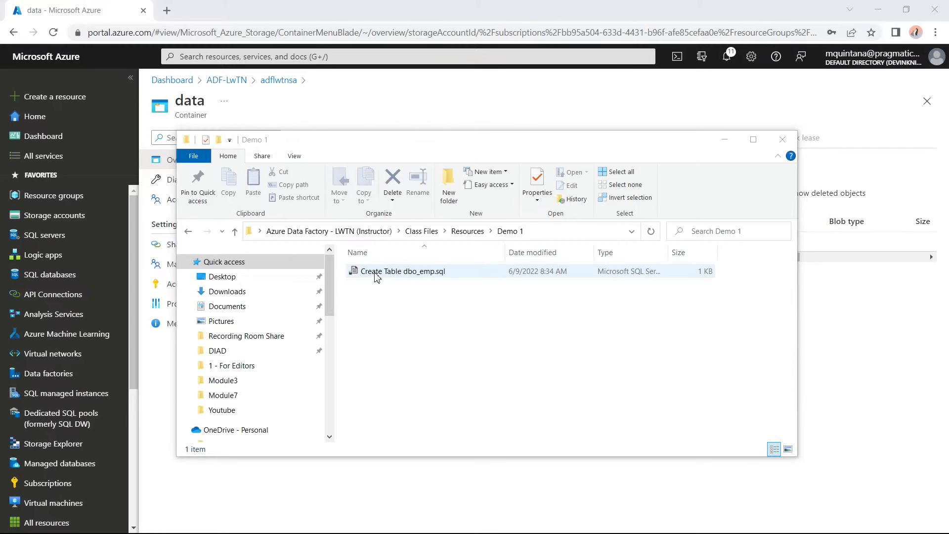
key(alt+Left)
double_click(396, 285)
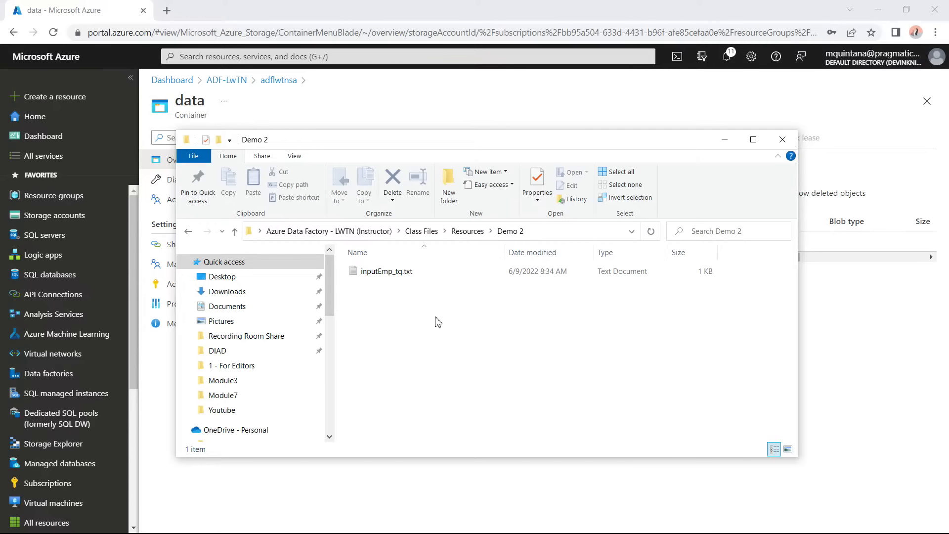
Switch back to the Azure portal, reopen the data container's Source folder, and start a file upload into it.
click(819, 320)
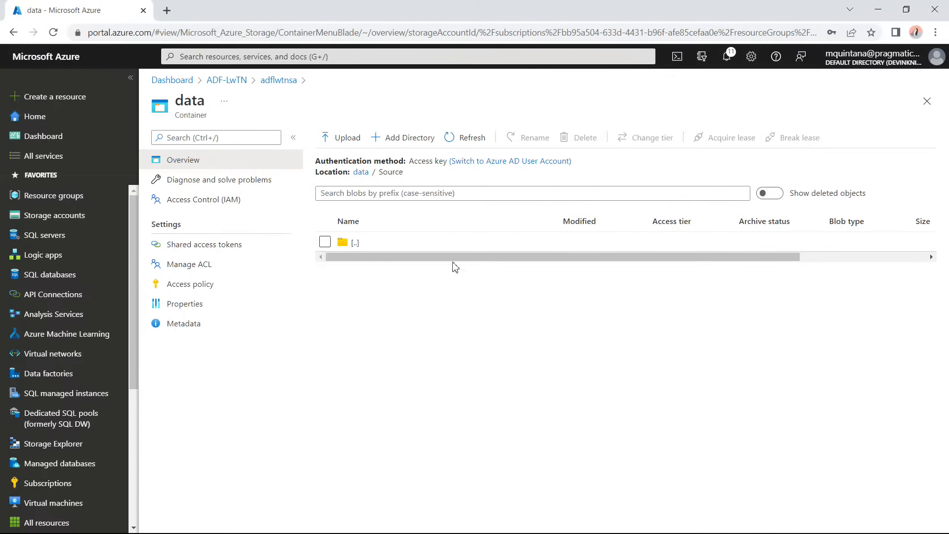
click(349, 243)
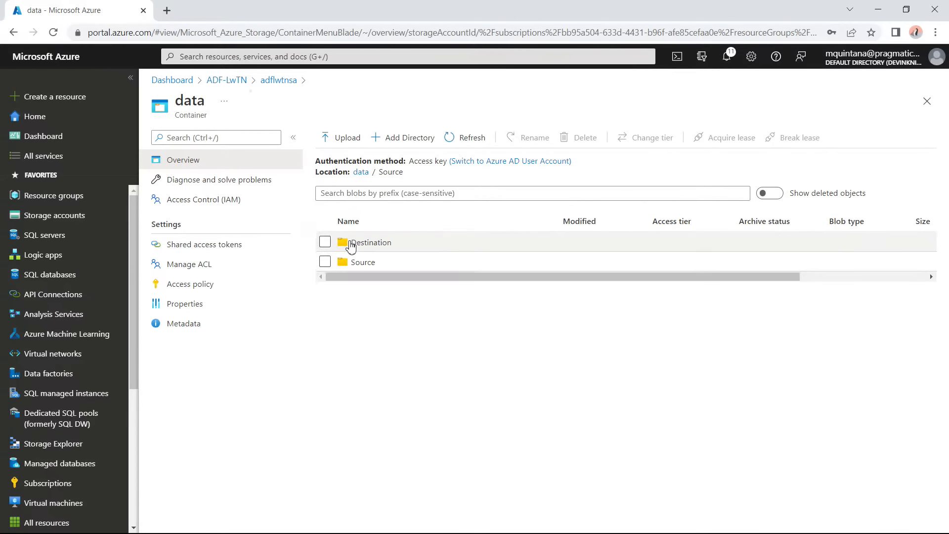
click(368, 264)
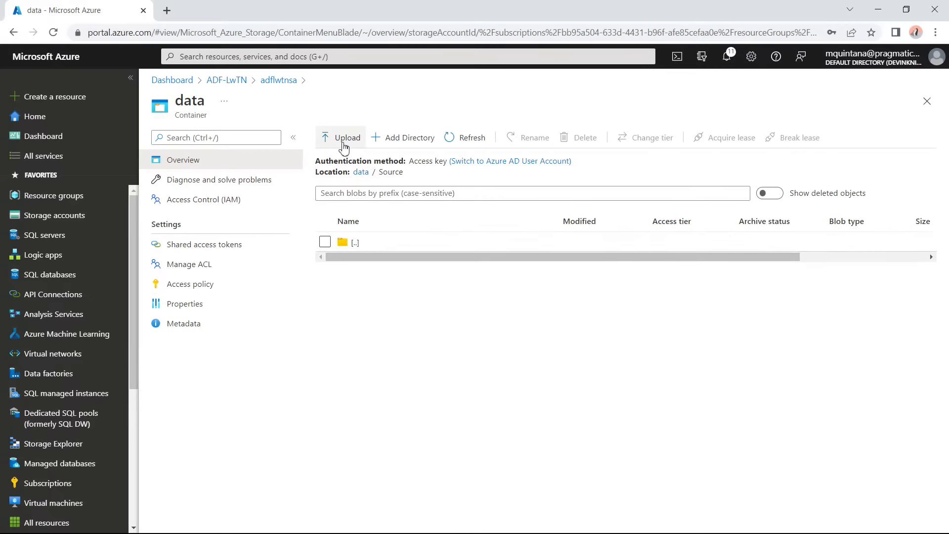
click(327, 148)
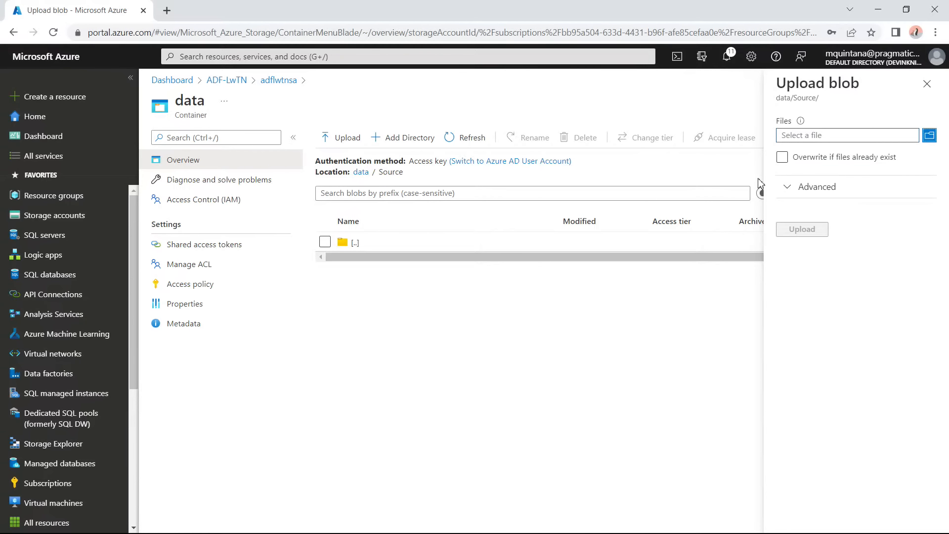
Choose inputEmp_tq.txt for upload from the Desktop folder Azure Data Factory - LWTN (Instructor) > Class Files > Resources > Demo 2.
click(930, 136)
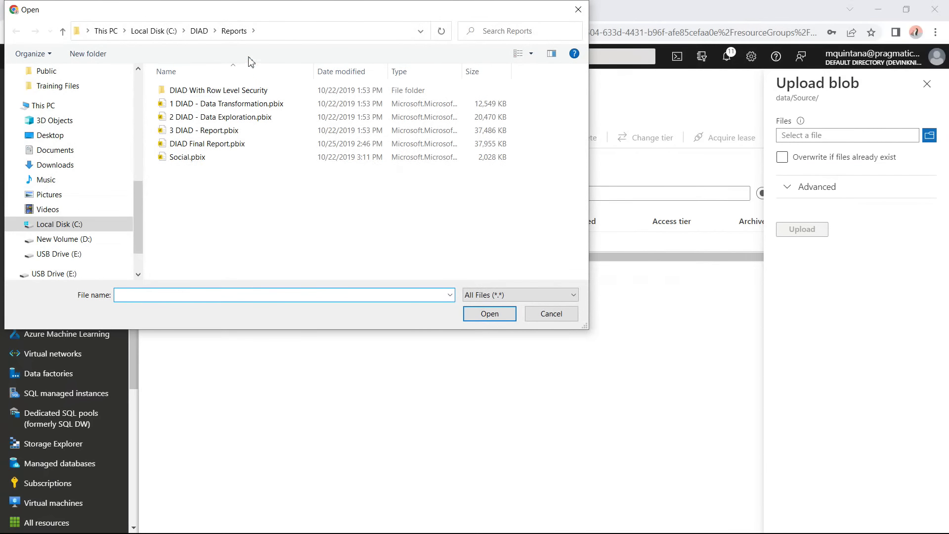
click(89, 135)
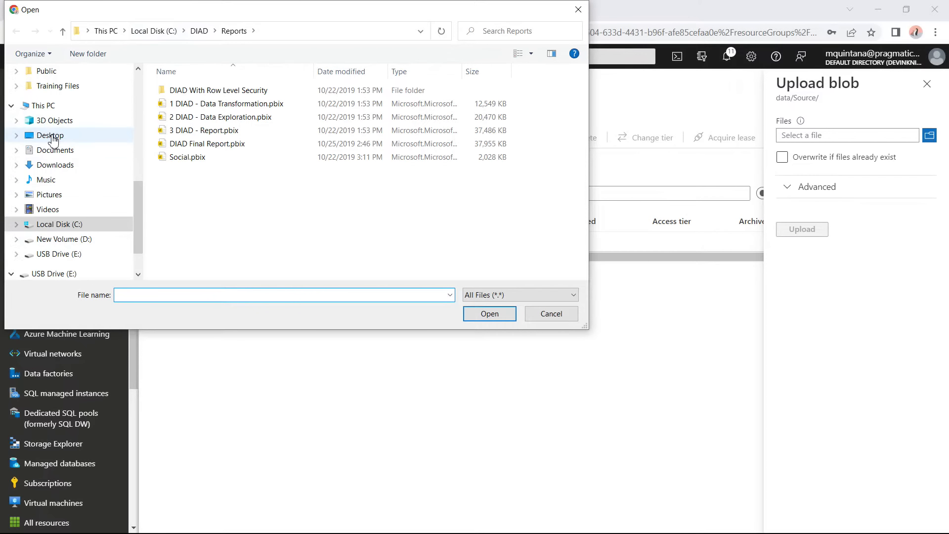
scroll(242, 180, down, 10)
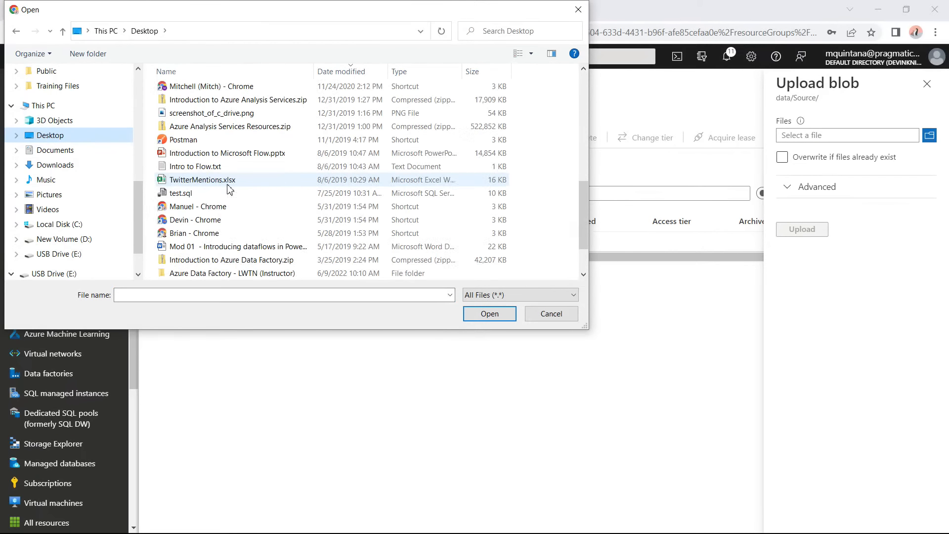
scroll(225, 184, down, 1)
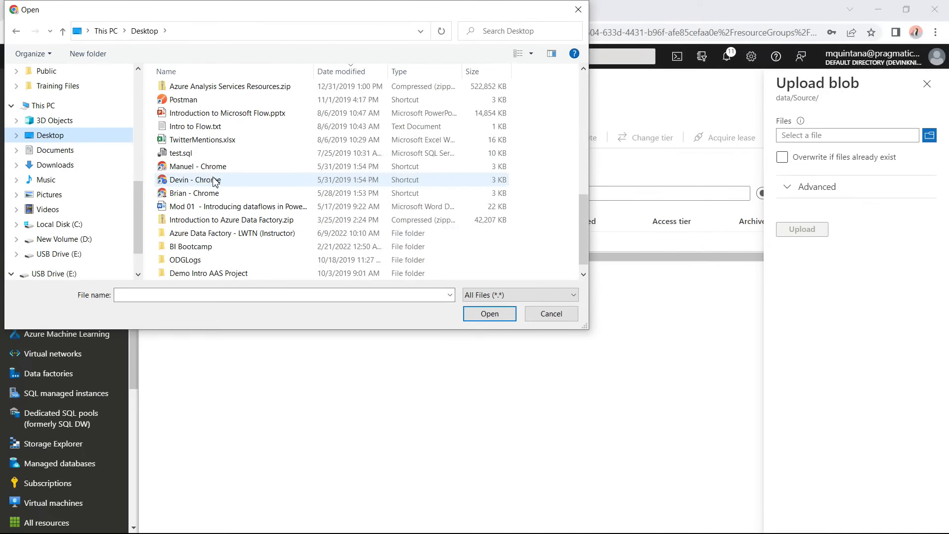
double_click(229, 237)
double_click(191, 90)
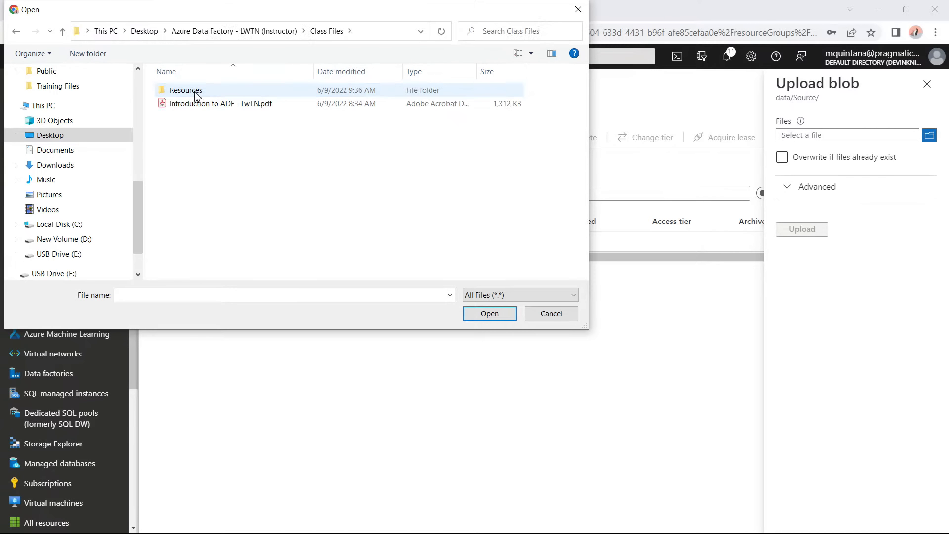
double_click(195, 91)
double_click(194, 102)
click(211, 92)
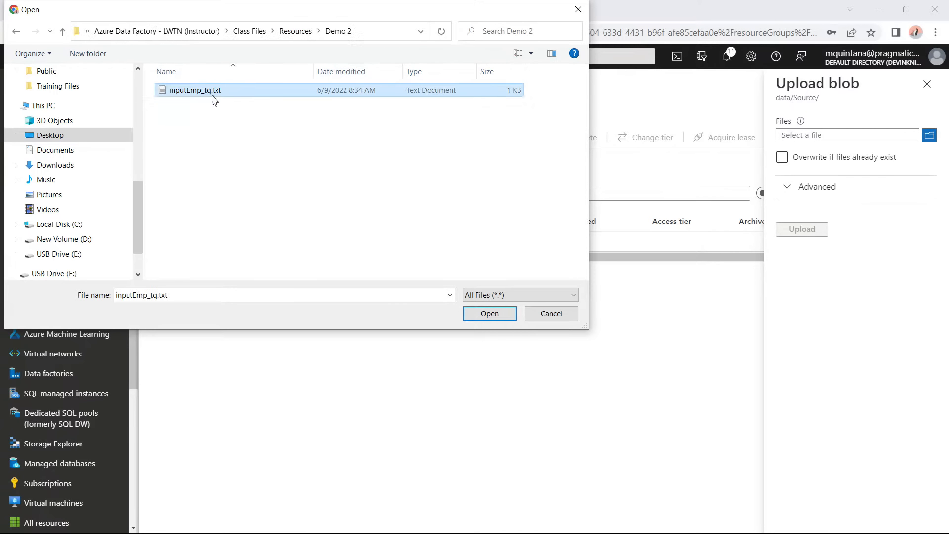
click(494, 317)
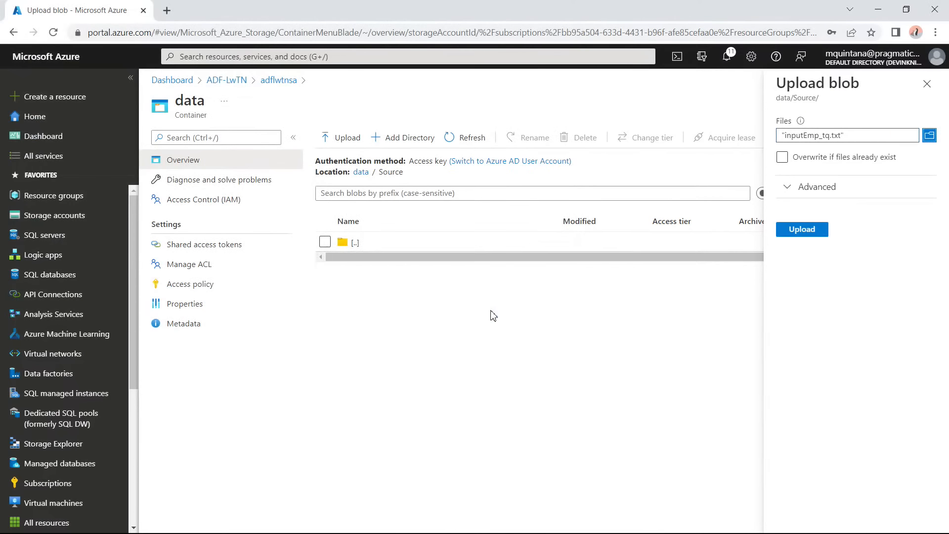
Upload the chosen inputEmp_tq.txt file to the Source folder, and dismiss the notification and the upload pane.
click(791, 232)
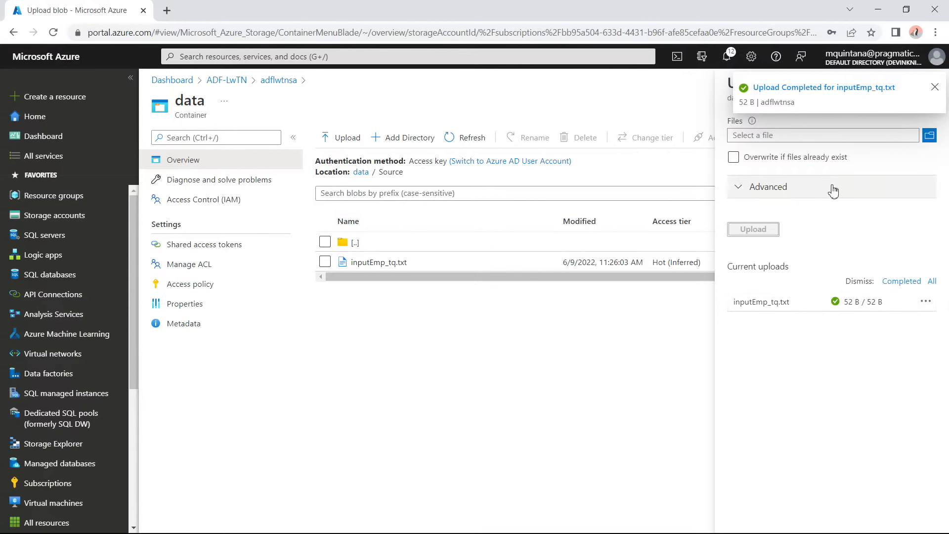
click(934, 88)
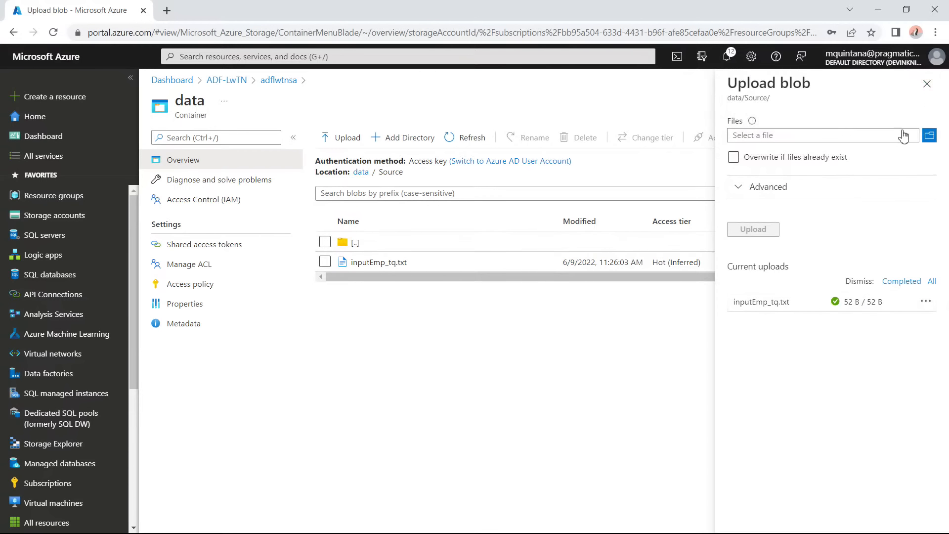
click(932, 92)
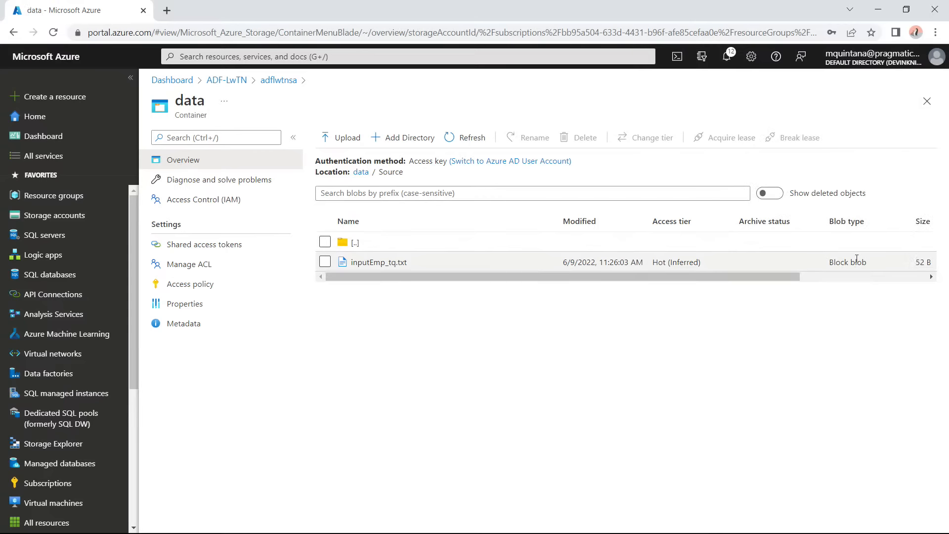
Examine the text content of the uploaded inputEmp_tq.txt blob in its editor, and close the blob details.
click(381, 262)
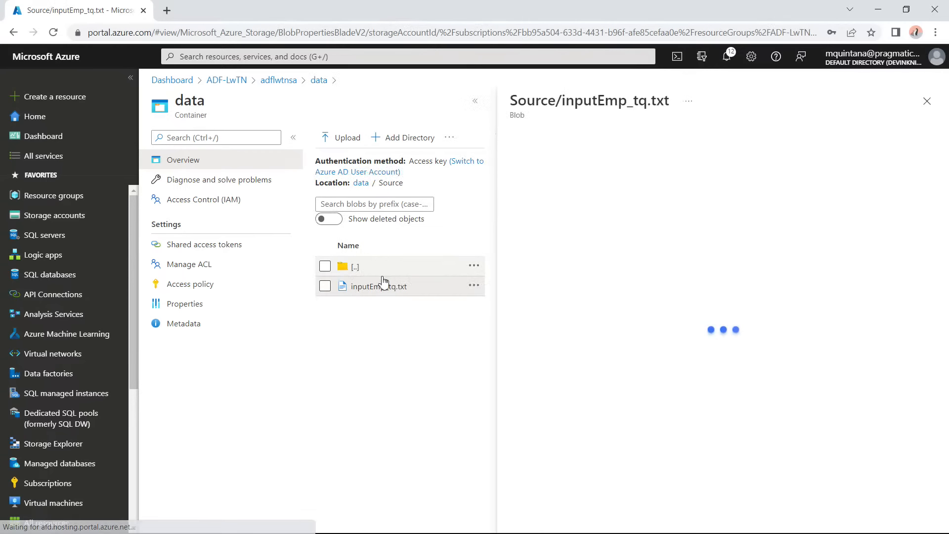
click(619, 168)
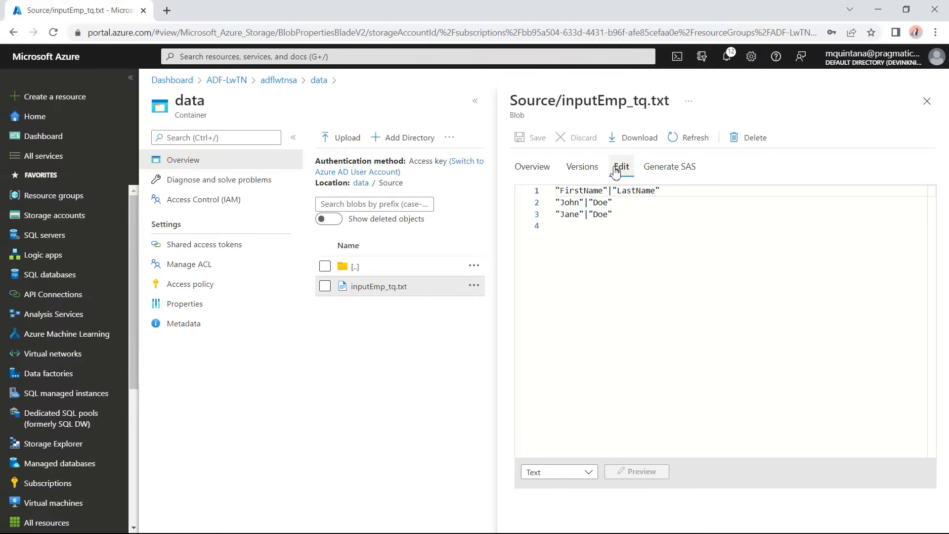
click(927, 100)
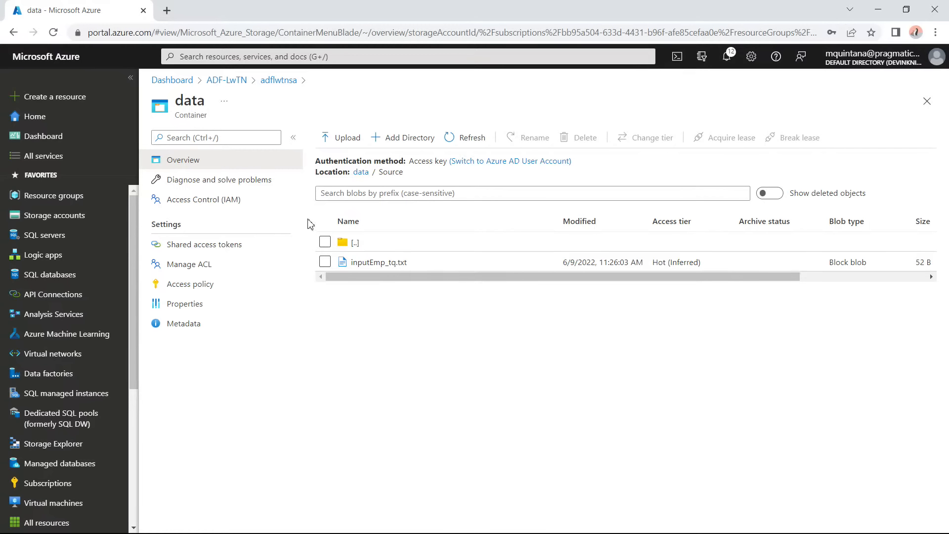
click(183, 80)
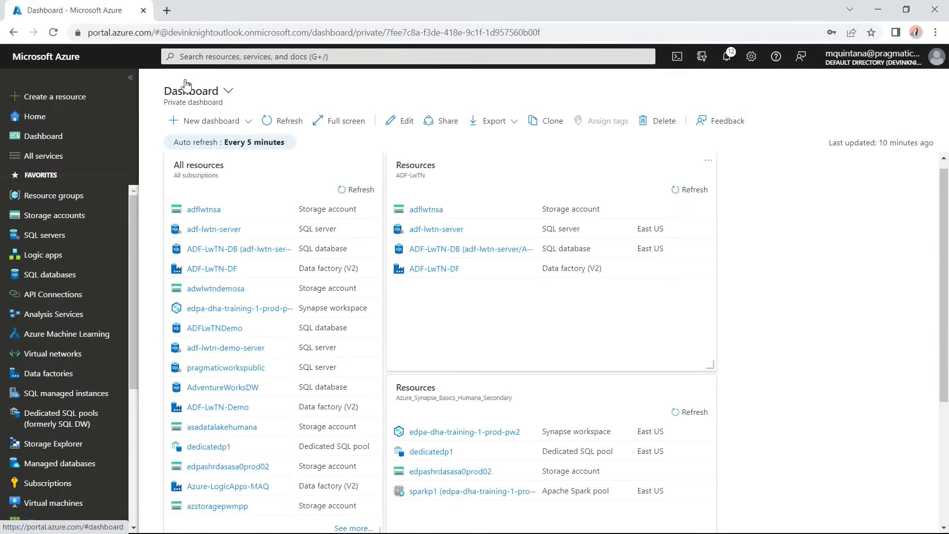
click(474, 309)
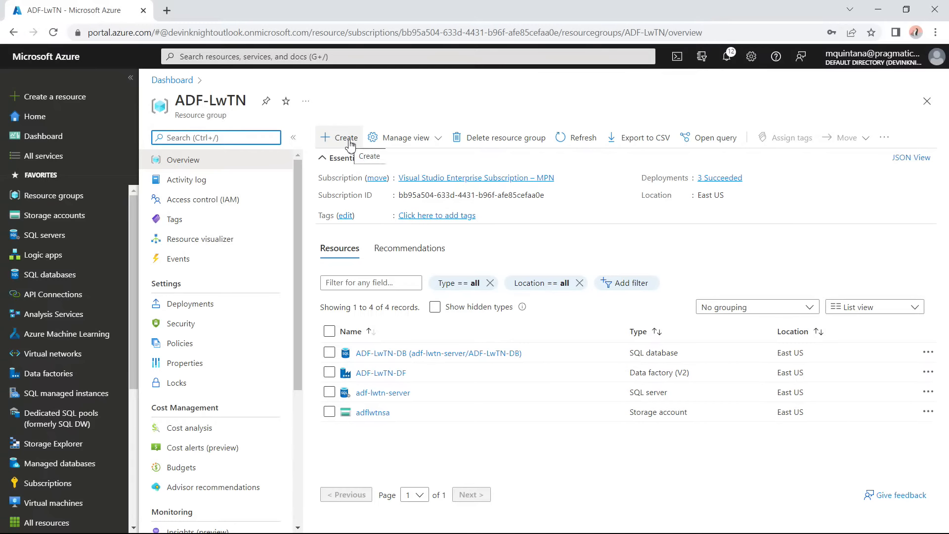
click(350, 145)
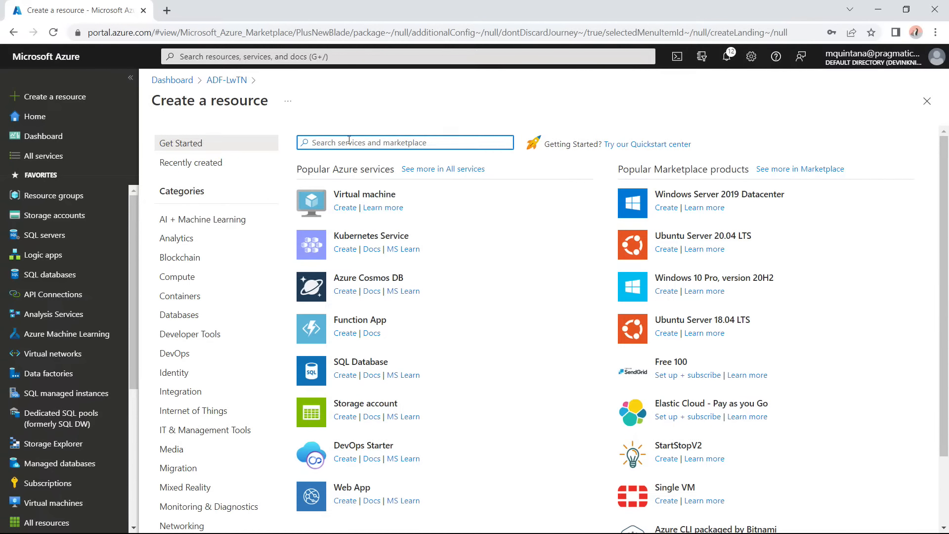
text(sql db)
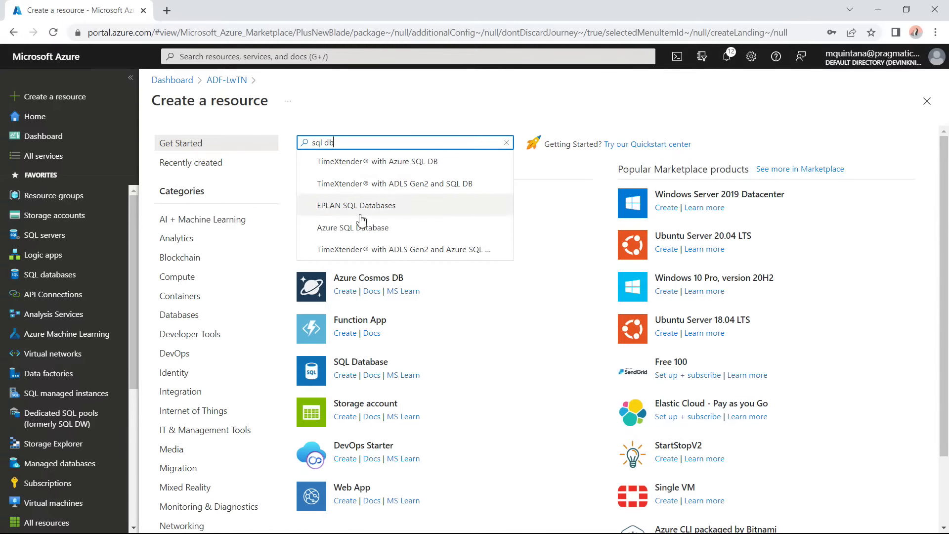
click(378, 228)
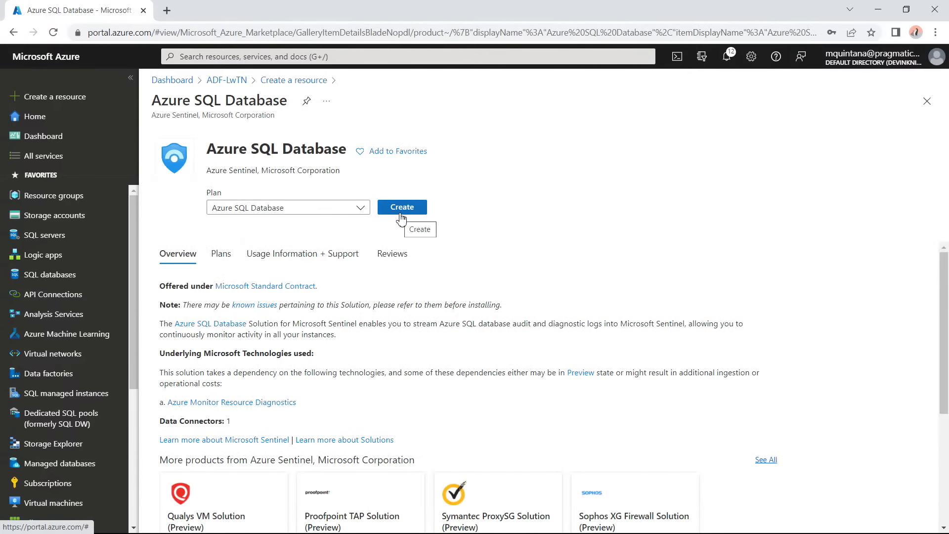
click(401, 214)
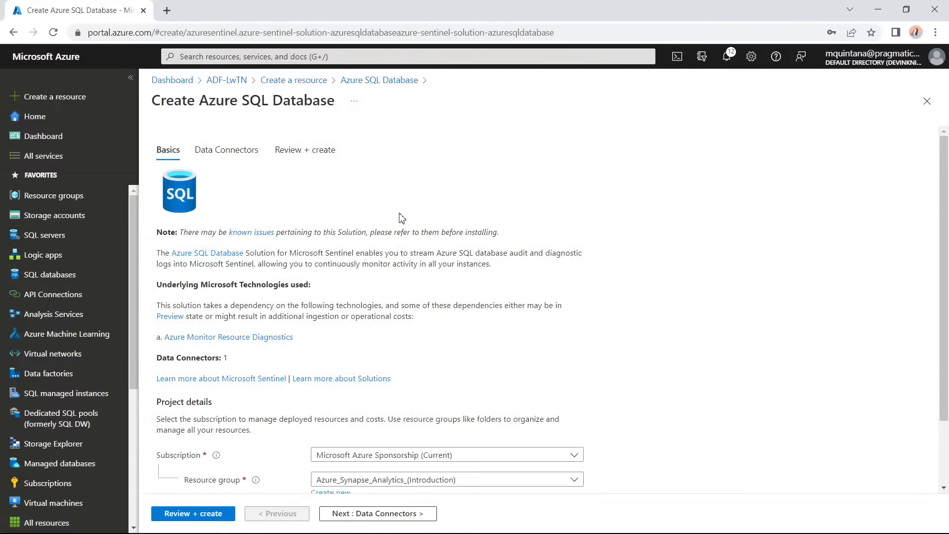
scroll(370, 222, down, 3)
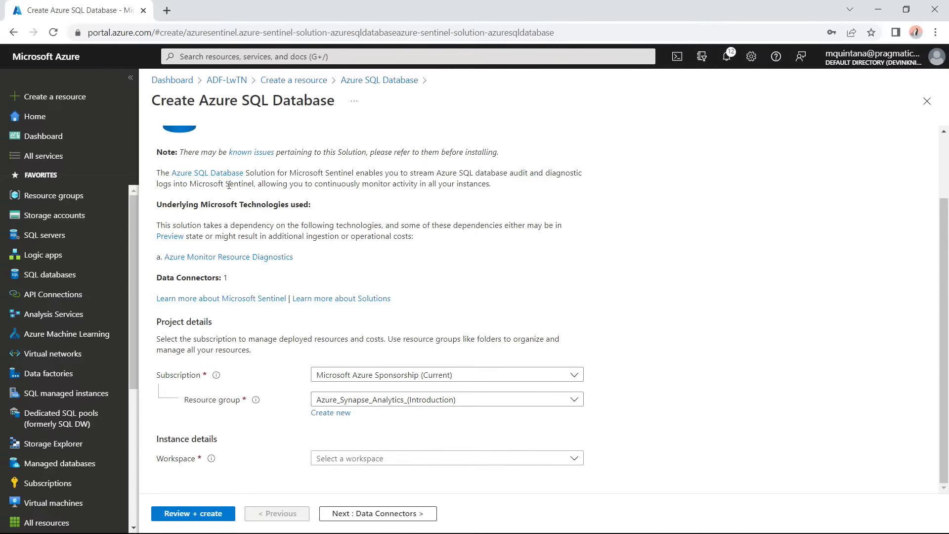
Search the resources to create for "sql database", and start creating Microsoft's SQL Database.
click(85, 106)
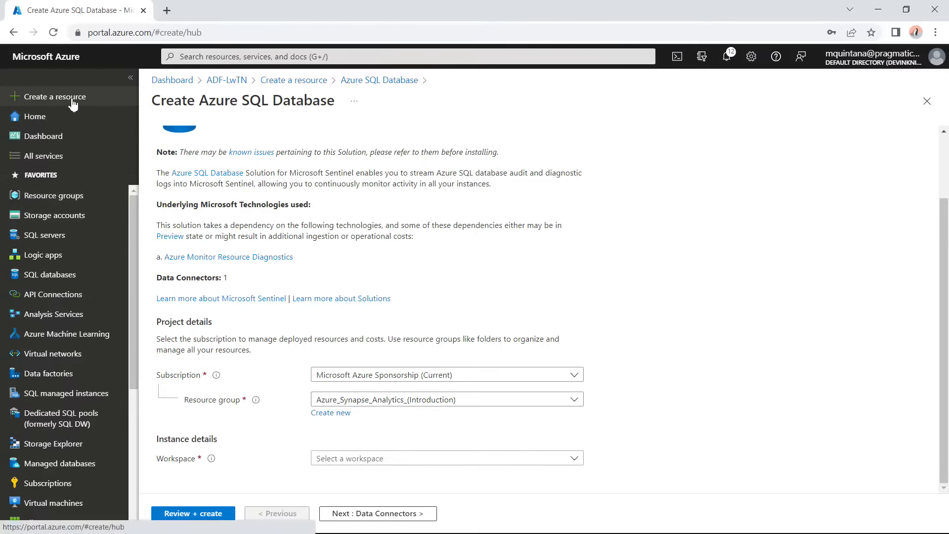
text(s)
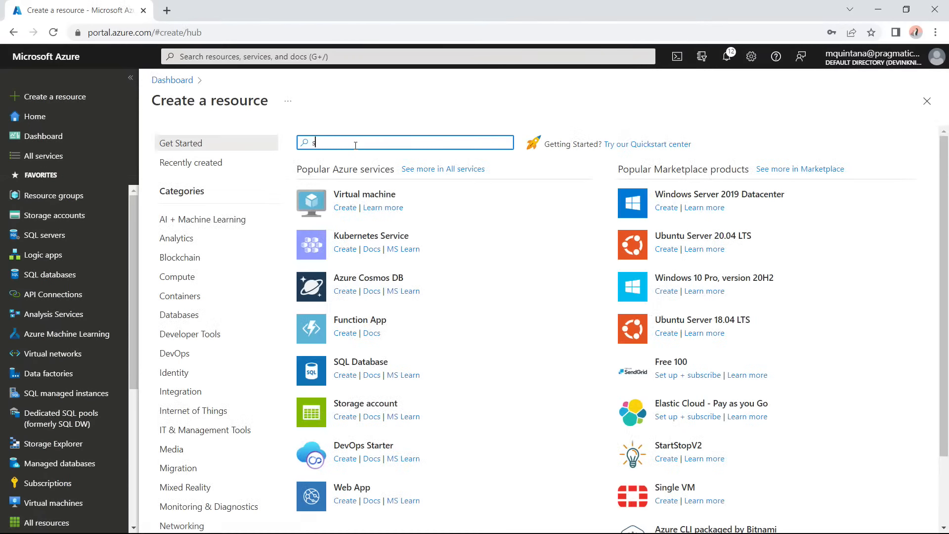
text(ql database)
key(Return)
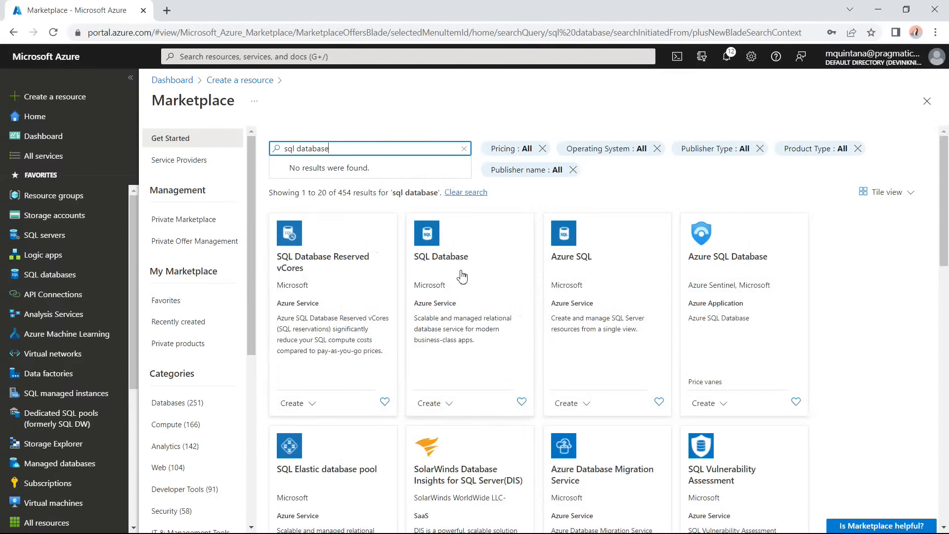
click(488, 267)
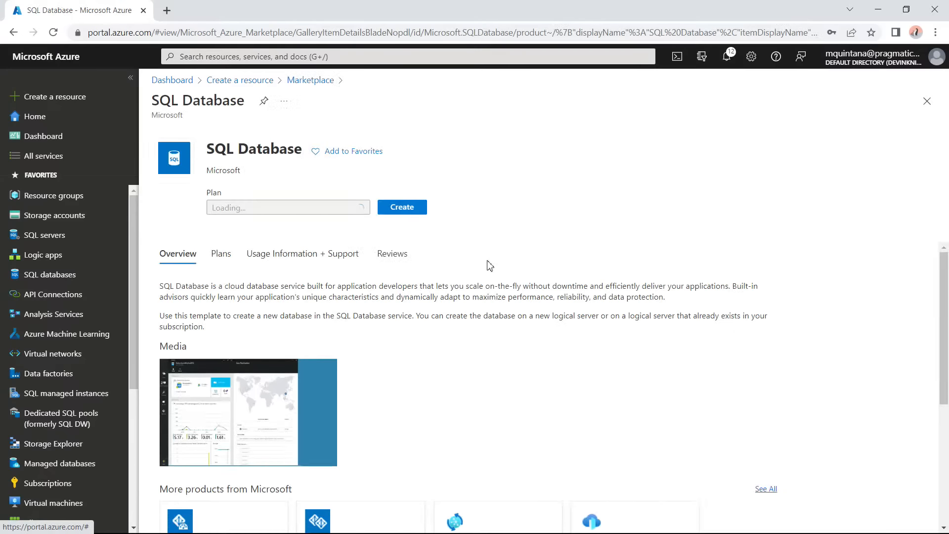
click(395, 225)
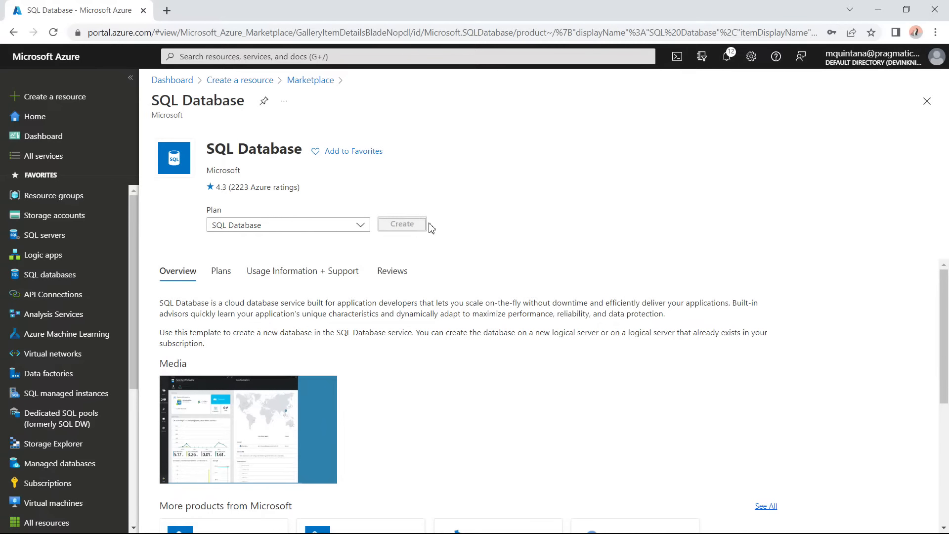
Set the new database's subscription to Visual Studio Enterprise Subscription – MPN and resource group to ADF-LwTN, and review the remaining basic settings.
drag(943, 287, 915, 223)
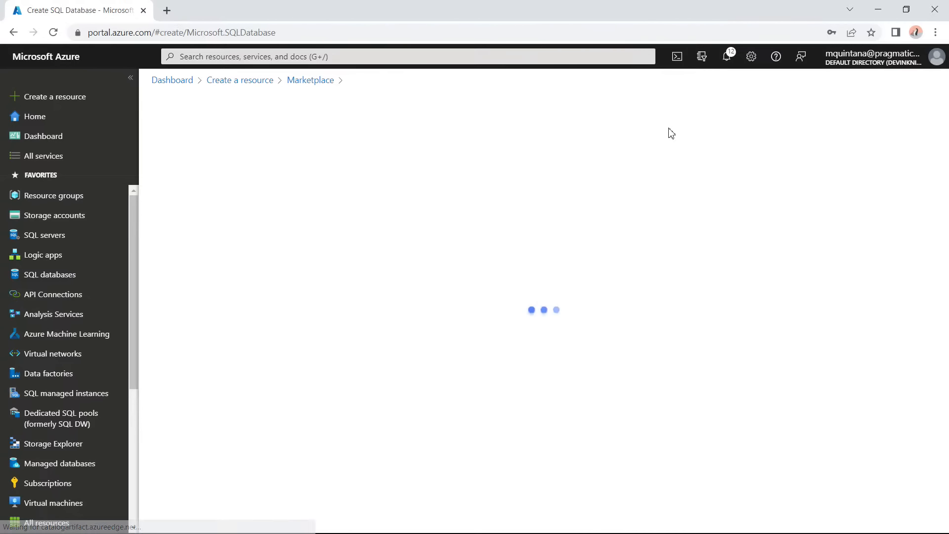
scroll(633, 227, down, 4)
scroll(630, 230, up, 2)
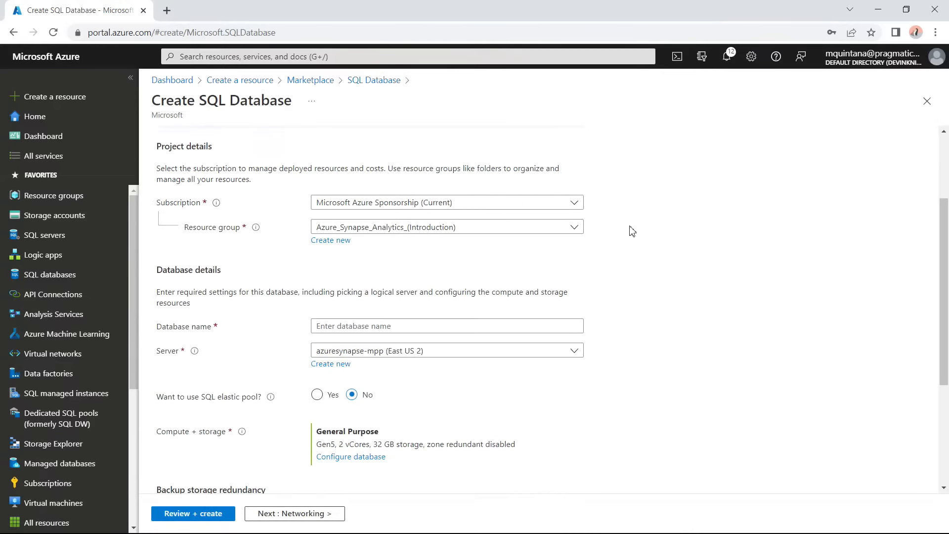
click(437, 205)
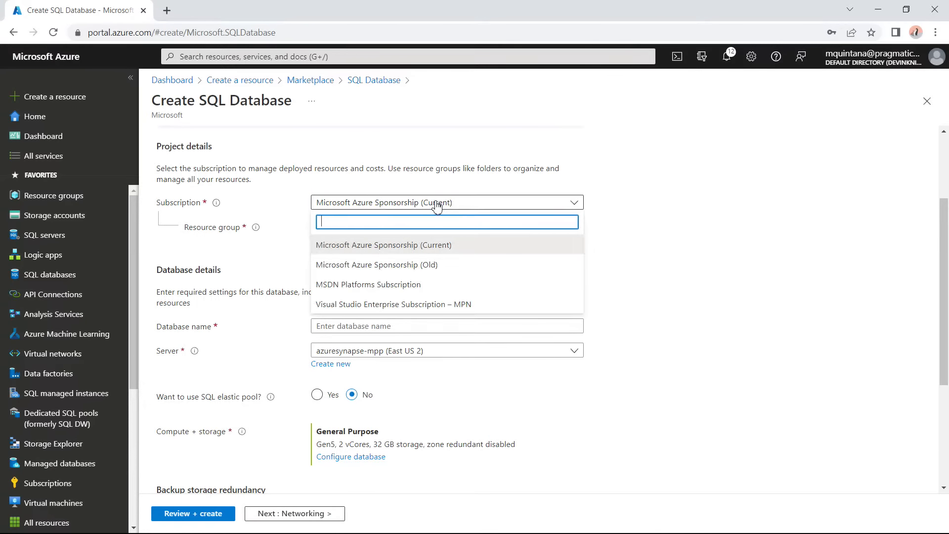
click(395, 299)
click(398, 235)
click(396, 233)
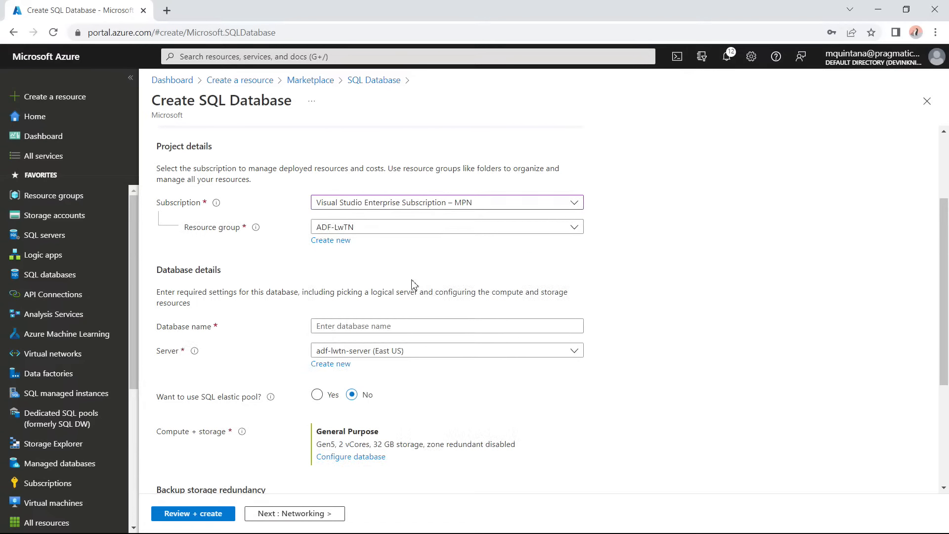
scroll(398, 307, down, 1)
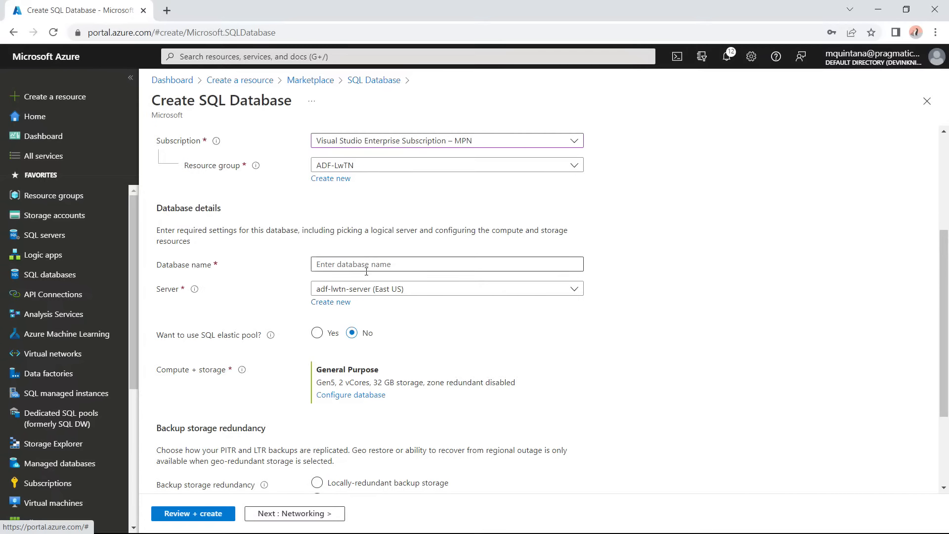
scroll(541, 348, down, 5)
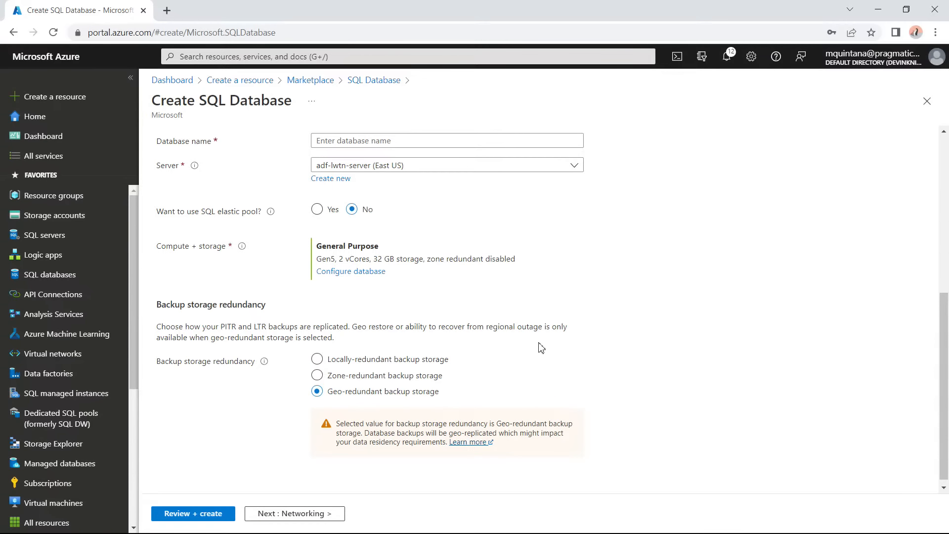
Compare the estimated costs of the Standard and Basic service tiers for the new database, and return to the dashboard, discarding the edits.
click(379, 273)
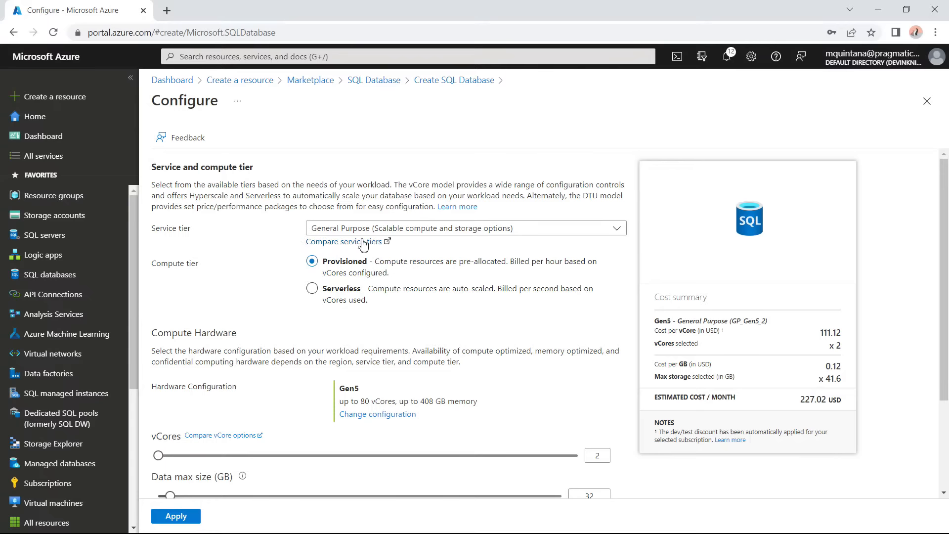
click(361, 232)
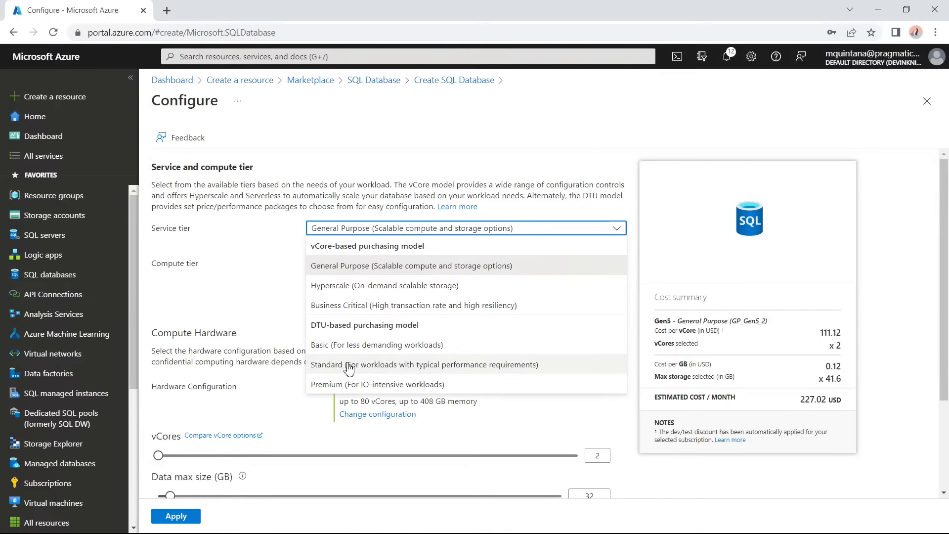
click(381, 365)
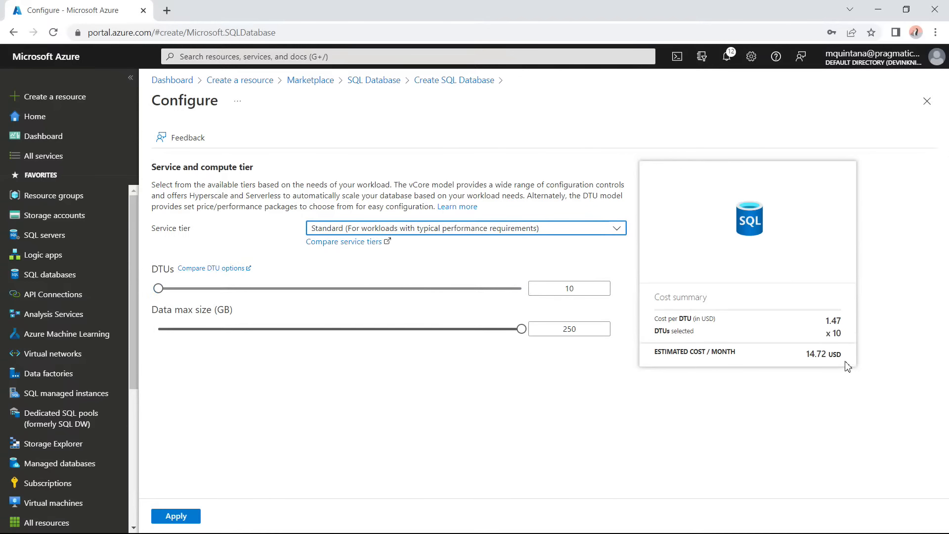
click(391, 229)
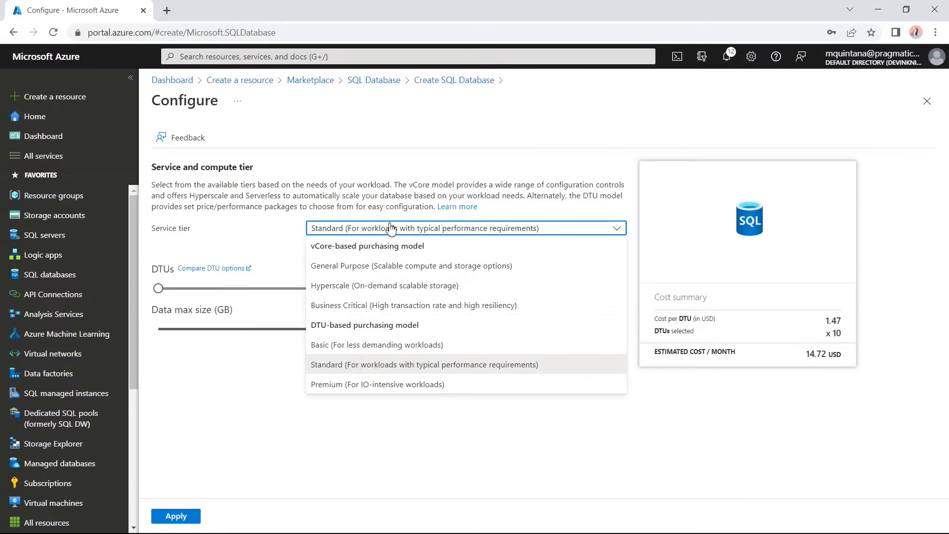
click(355, 346)
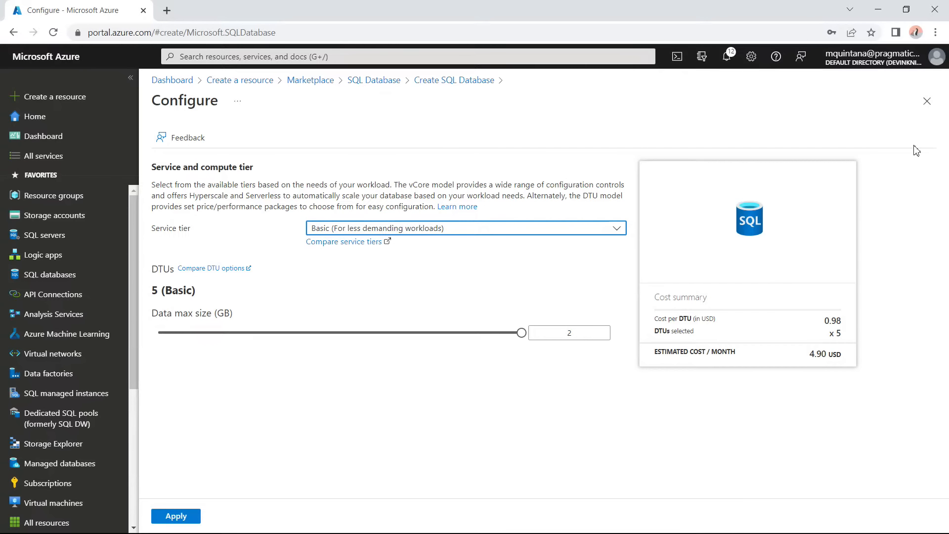
click(924, 104)
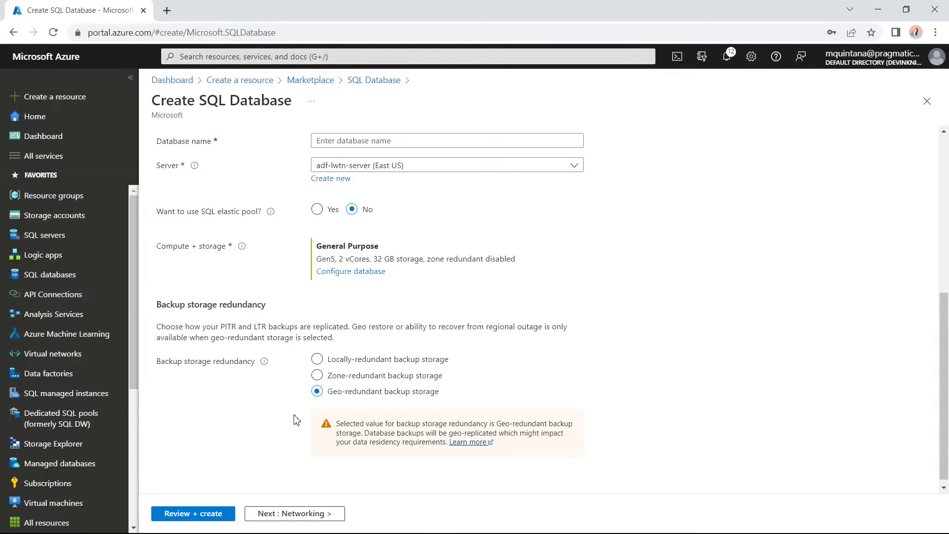
click(187, 83)
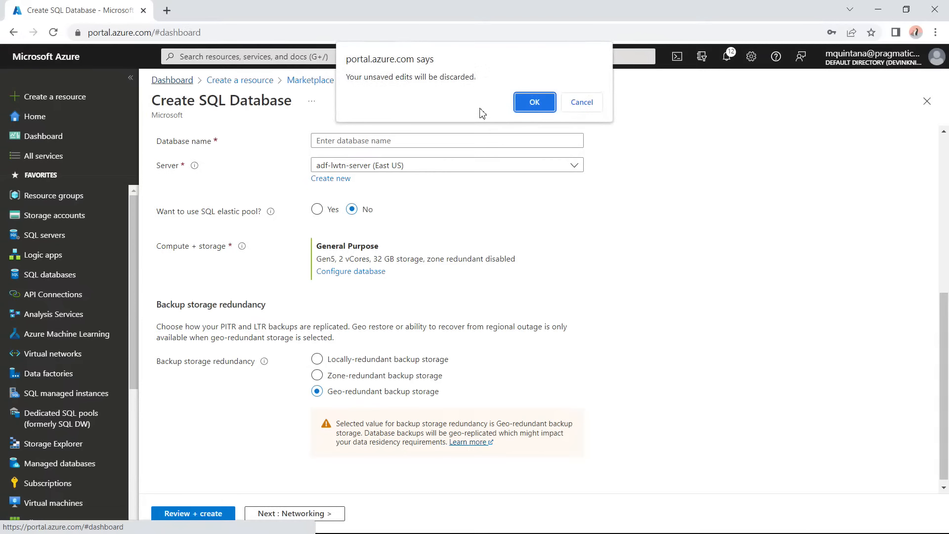
click(527, 103)
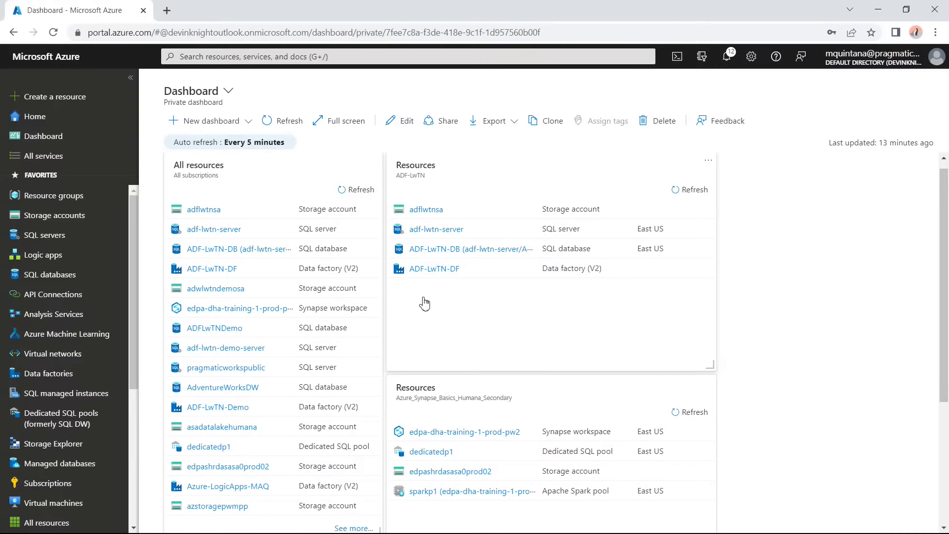
Examine the public network access, firewall rules and exceptions in adf-lwtn-server's networking settings, and return to the dashboard.
click(429, 231)
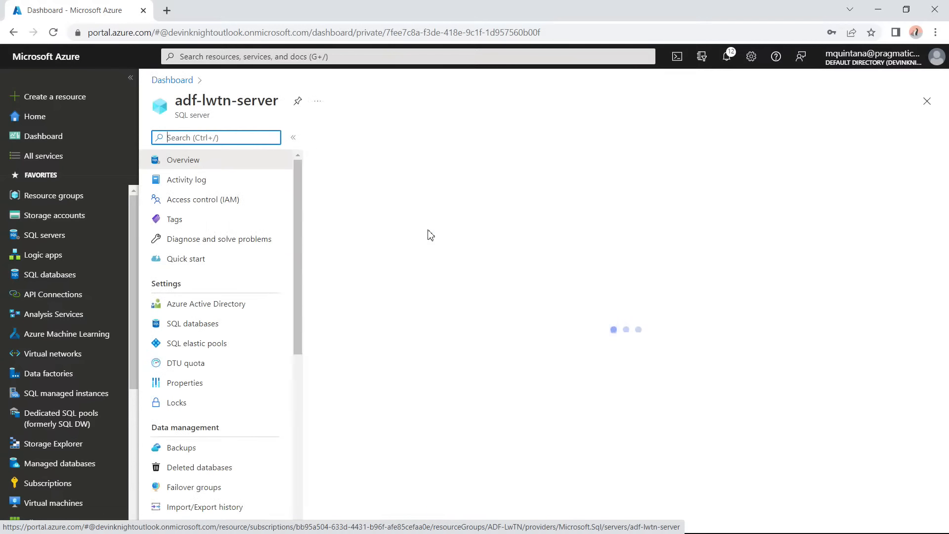
scroll(243, 314, down, 5)
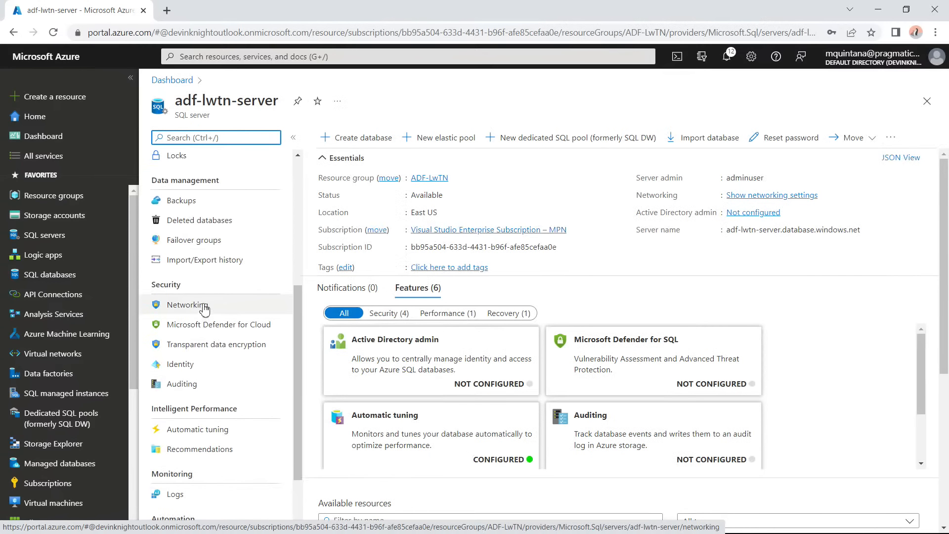
click(204, 308)
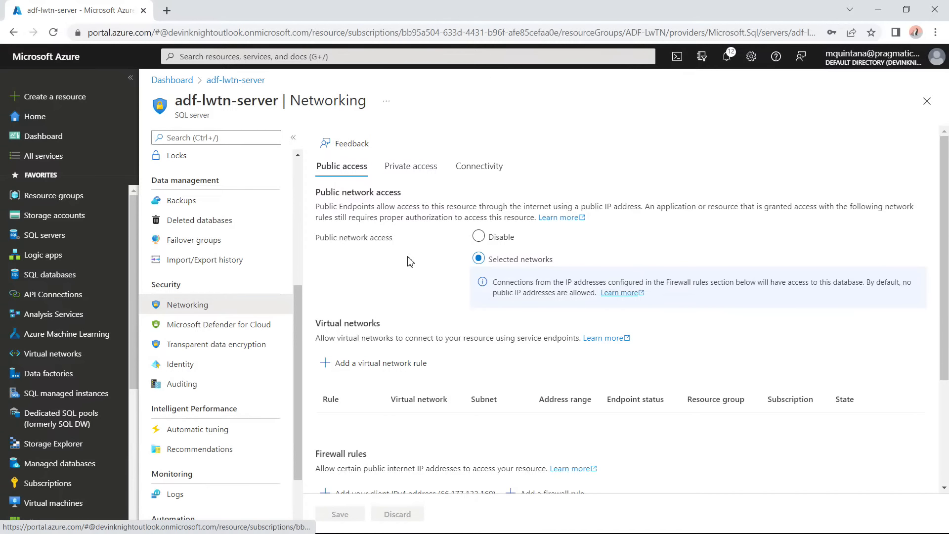
scroll(409, 262, down, 1)
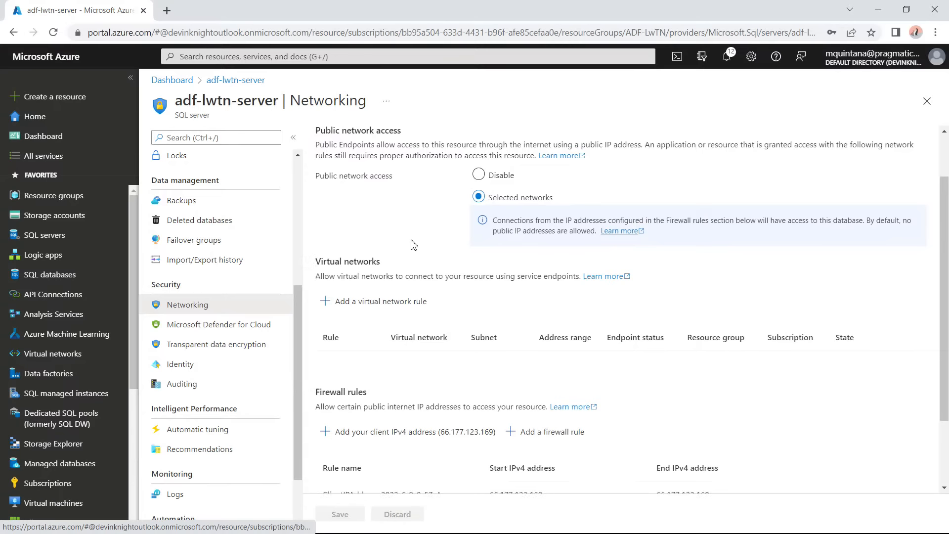
scroll(414, 246, down, 2)
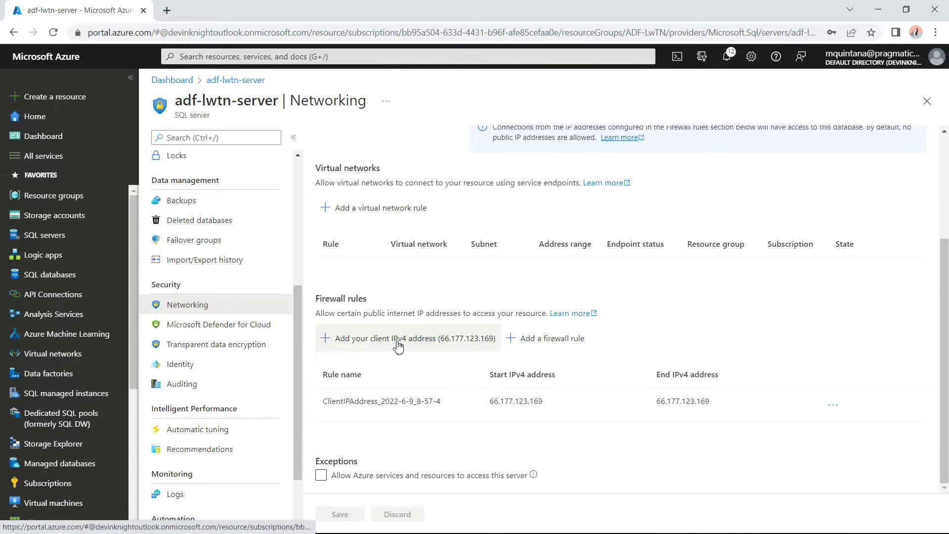
scroll(349, 315, up, 3)
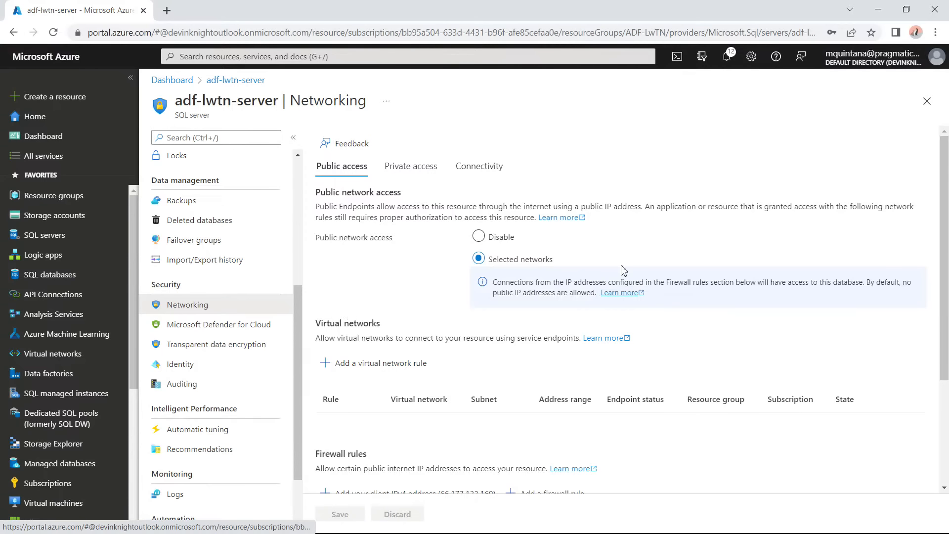
click(235, 81)
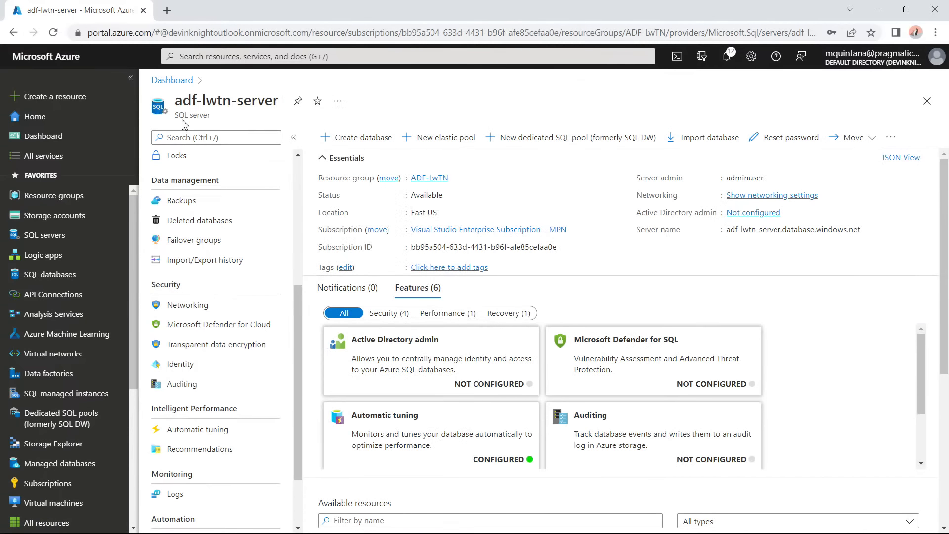
click(172, 80)
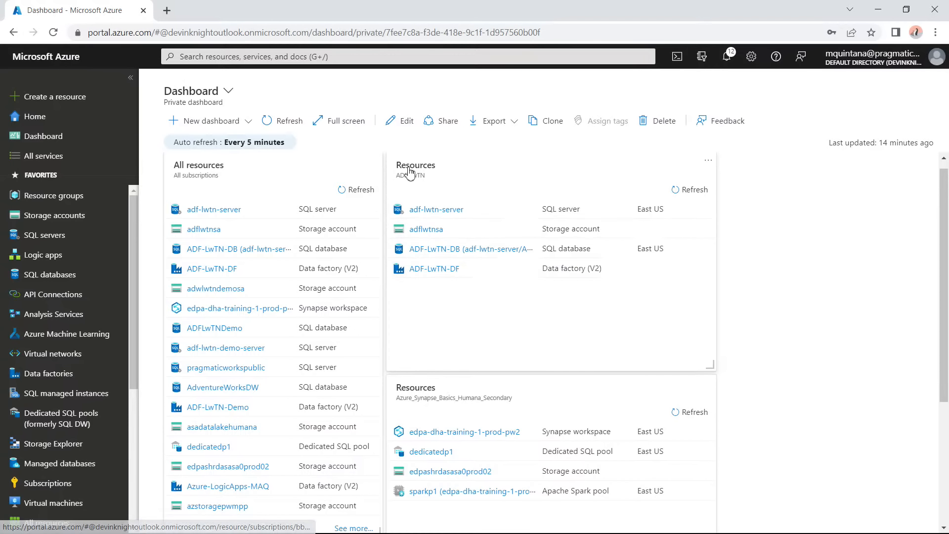
Search the resources to create for "data factory", and start creating Microsoft's Data Factory.
click(50, 96)
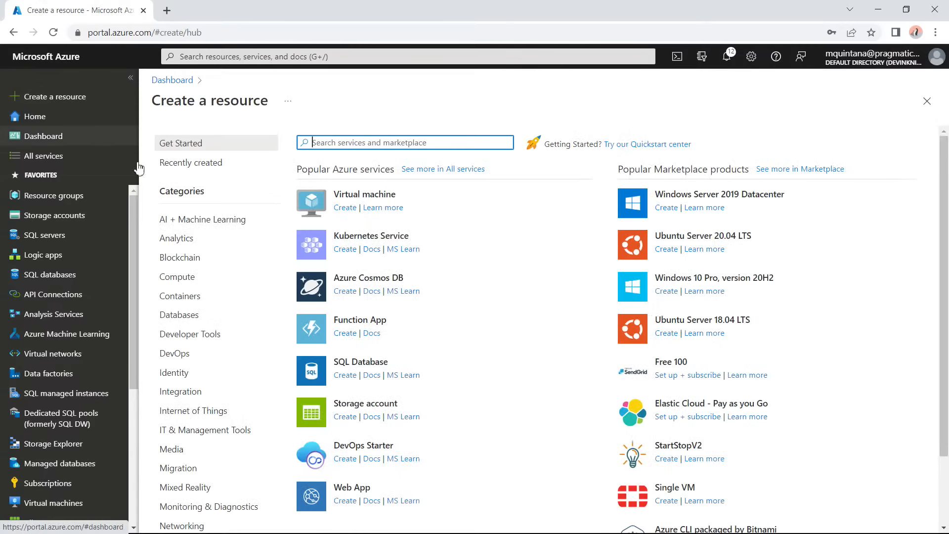
text(data faco)
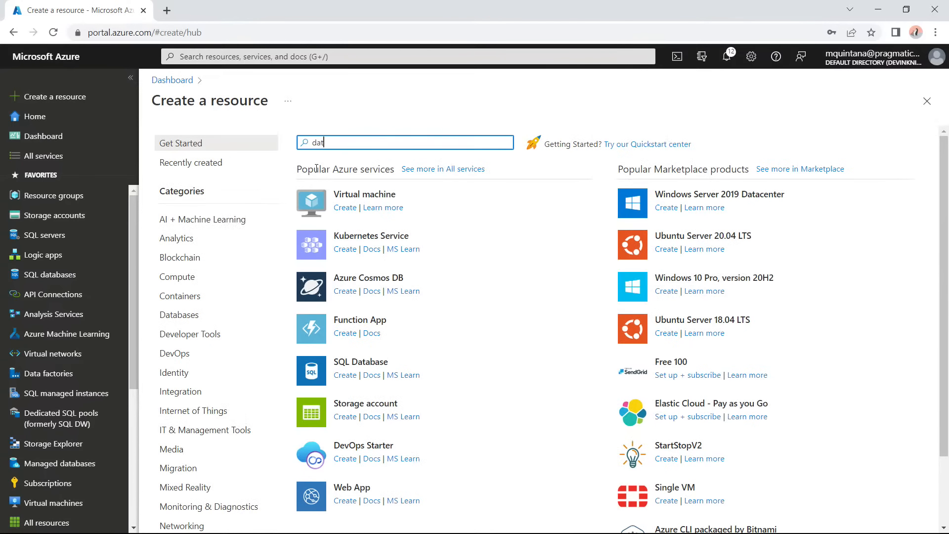
key(BackSpace)
text(tory)
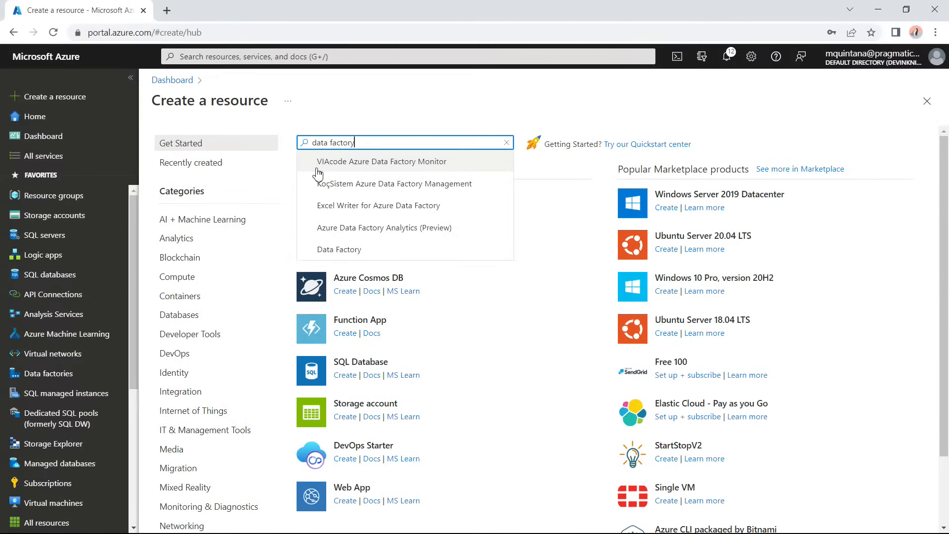
key(Return)
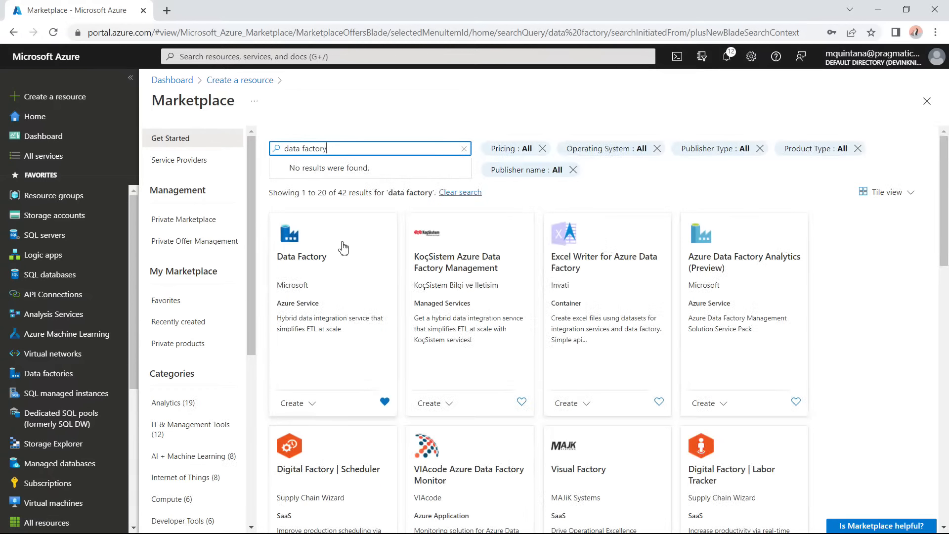
click(340, 310)
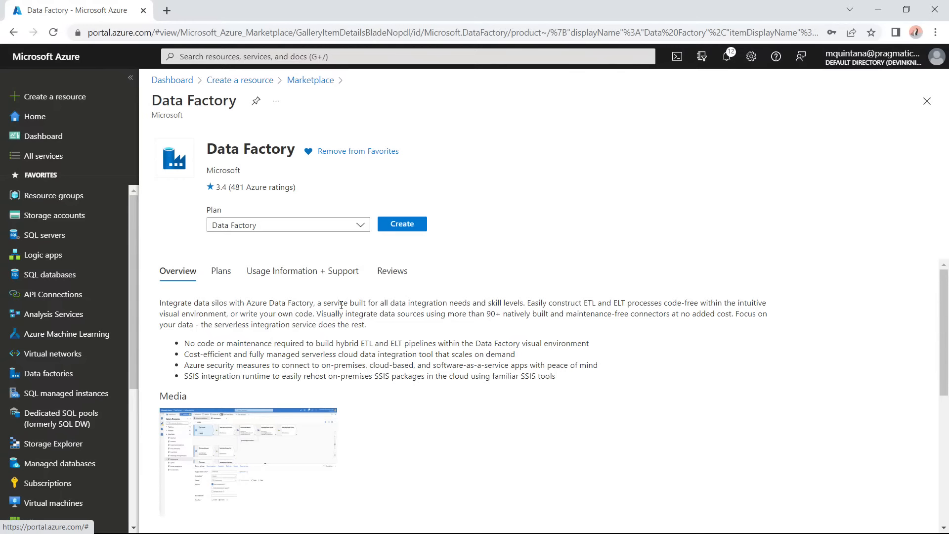
click(395, 226)
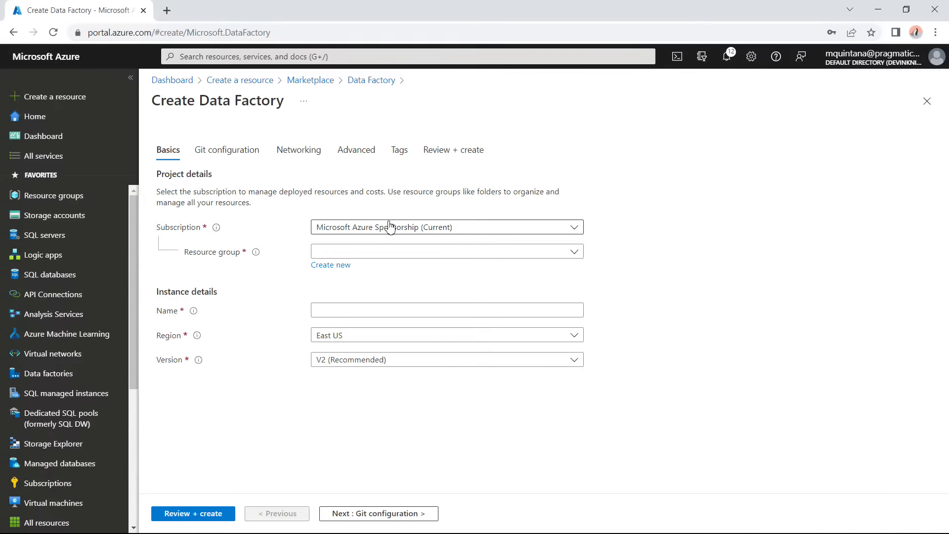
Set the new data factory's subscription to Visual Studio Enterprise Subscription – MPN and its resource group to ADF-LwTN.
click(388, 227)
click(381, 328)
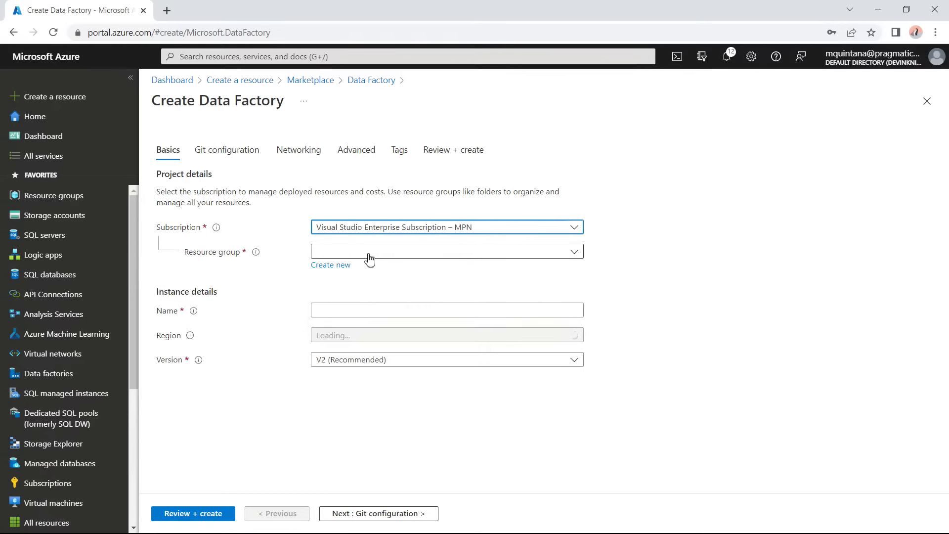
click(370, 258)
click(348, 295)
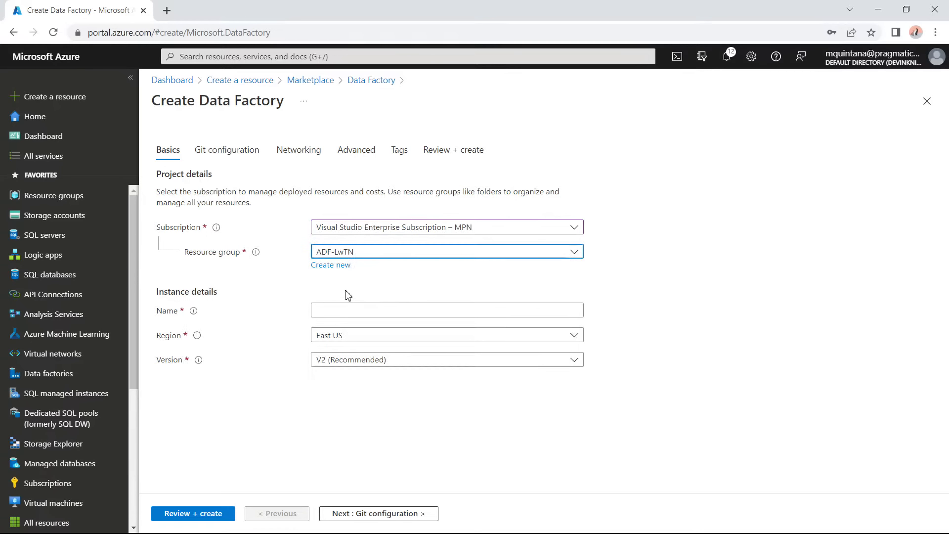
click(363, 309)
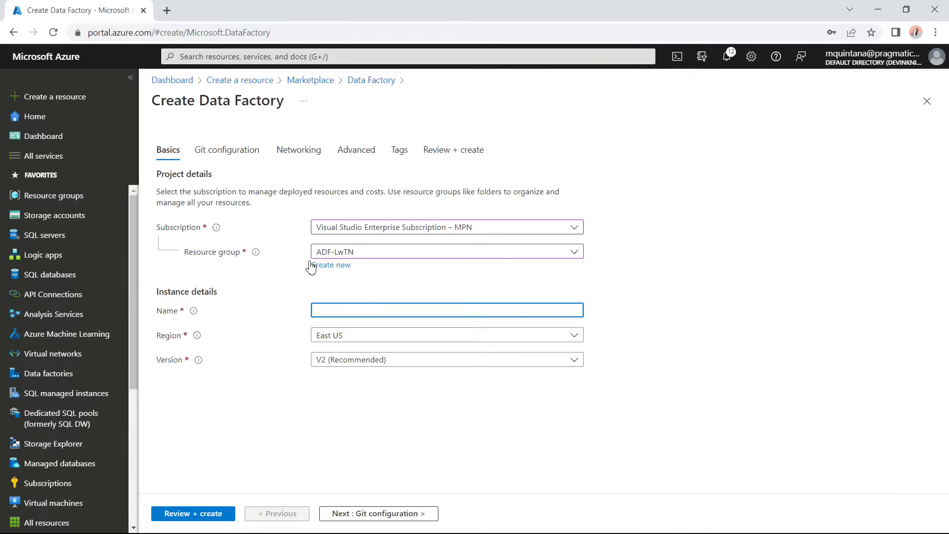
Enable configuring Git later for the new data factory, and review its networking options.
click(238, 157)
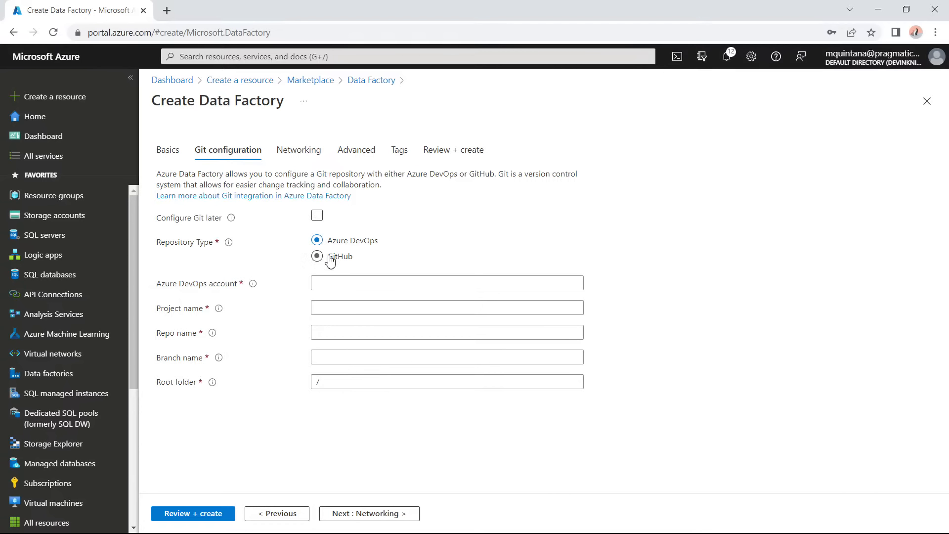
click(325, 218)
click(318, 217)
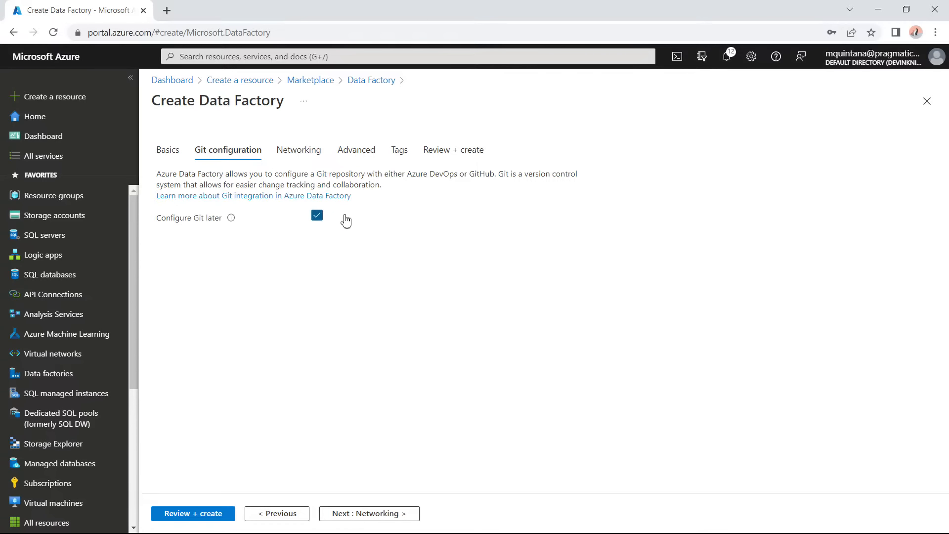
click(305, 157)
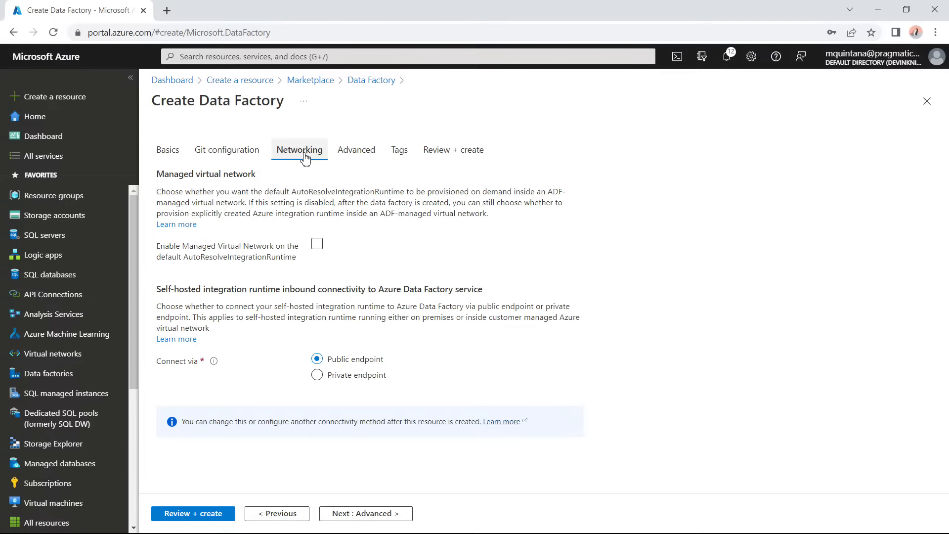
click(244, 154)
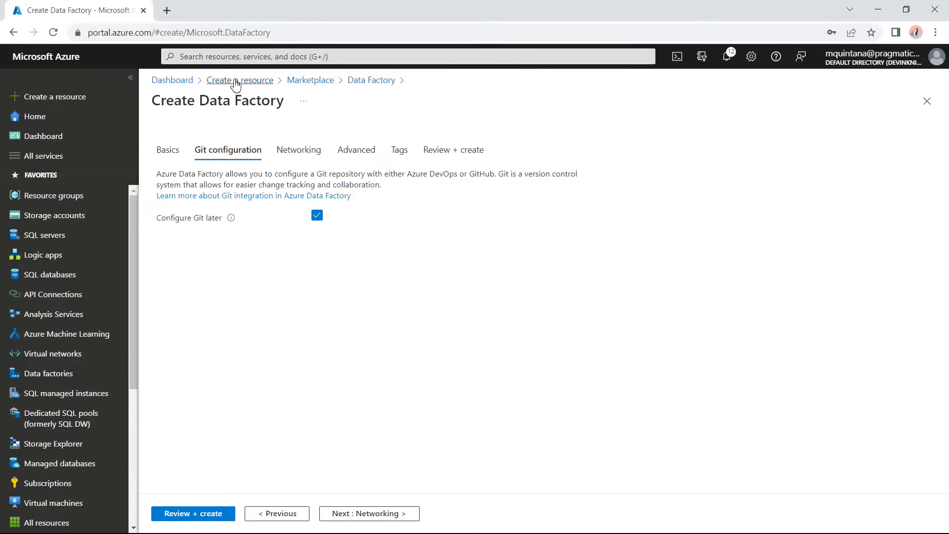
Discard the unsaved data factory draft, and open the ADF-LwTN resource group from the dashboard.
click(191, 81)
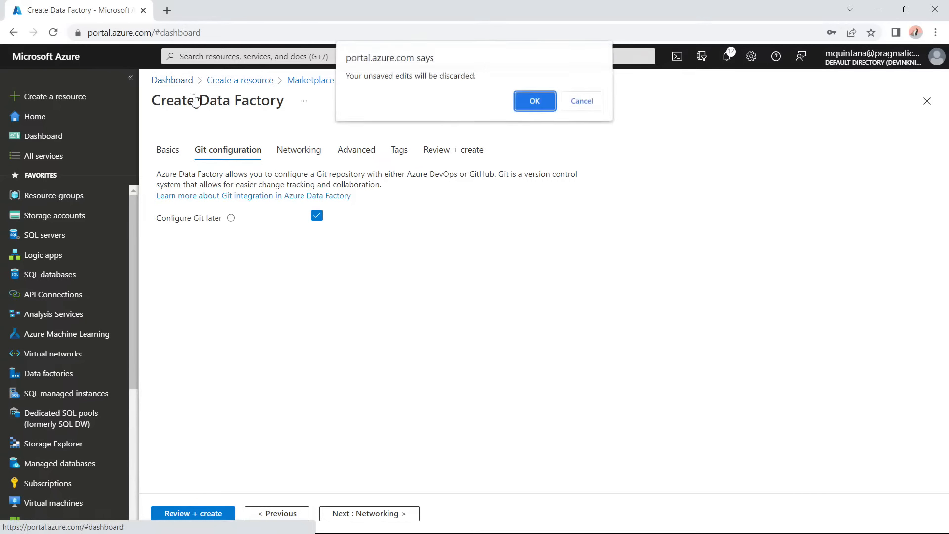
click(534, 103)
click(486, 278)
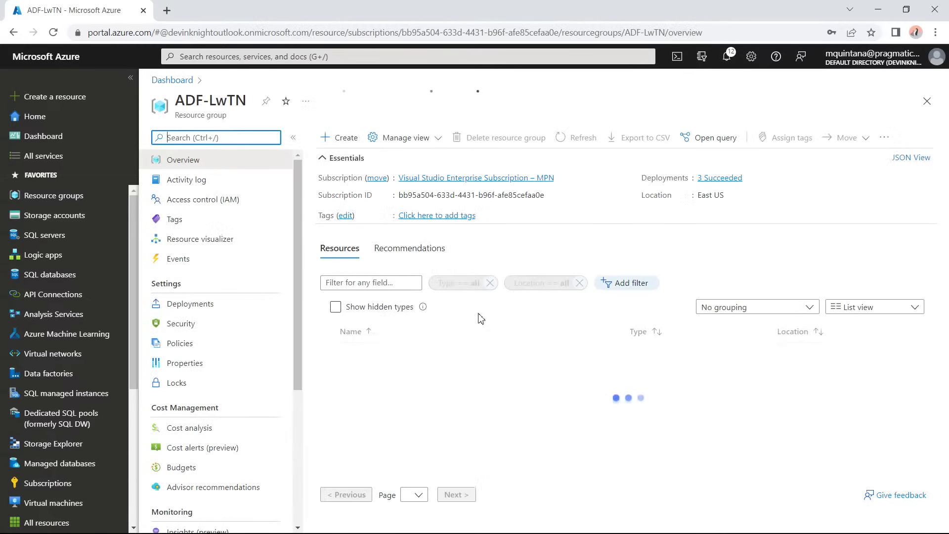
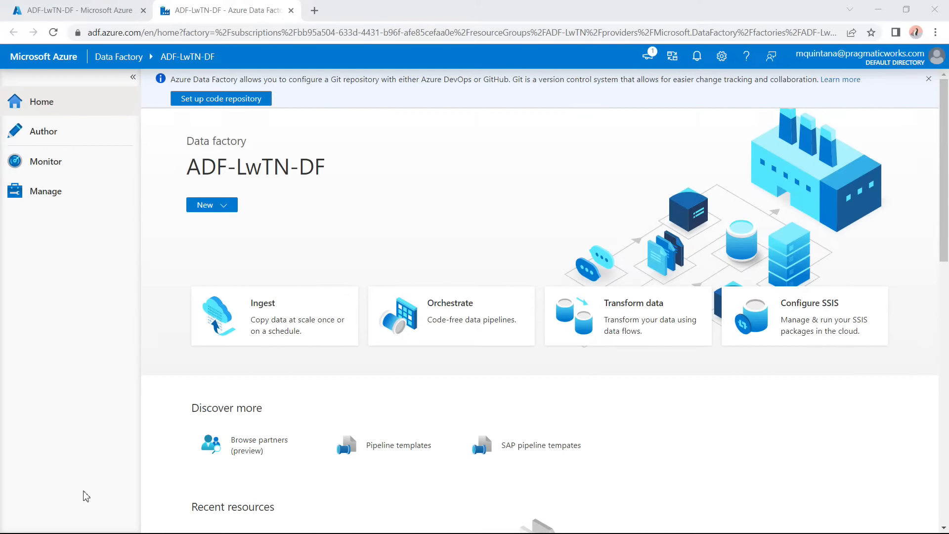
Open the data factory's integration runtimes and start setting up a new Azure integration runtime.
click(75, 202)
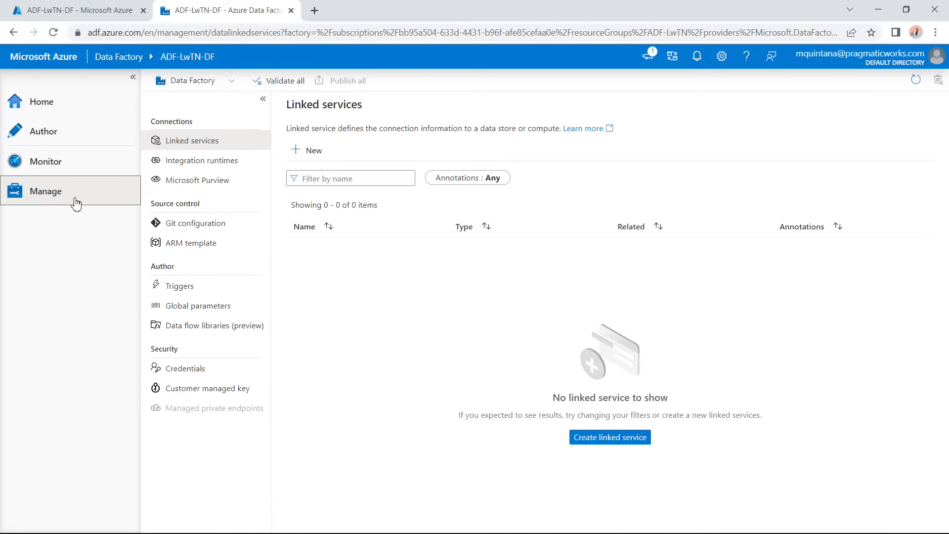
click(183, 163)
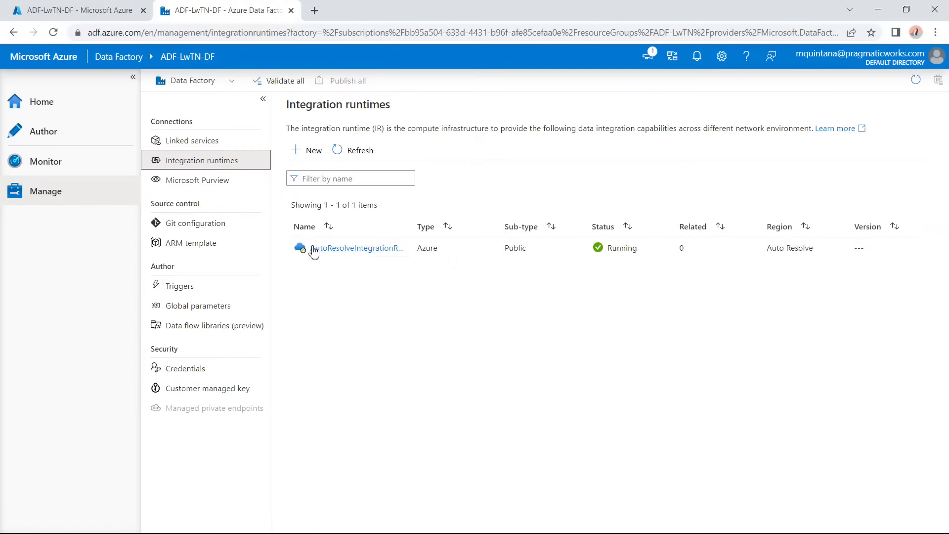
click(298, 154)
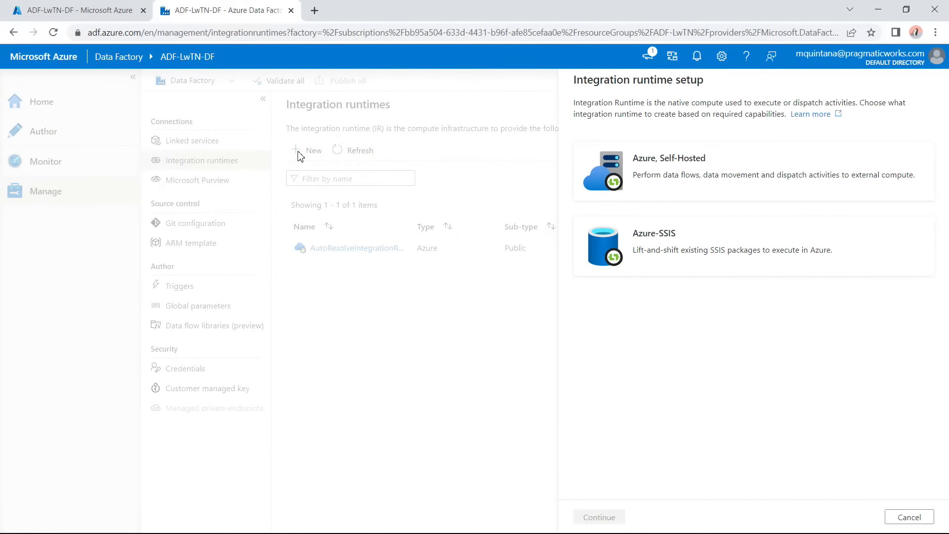
click(656, 170)
click(599, 517)
click(622, 154)
click(599, 517)
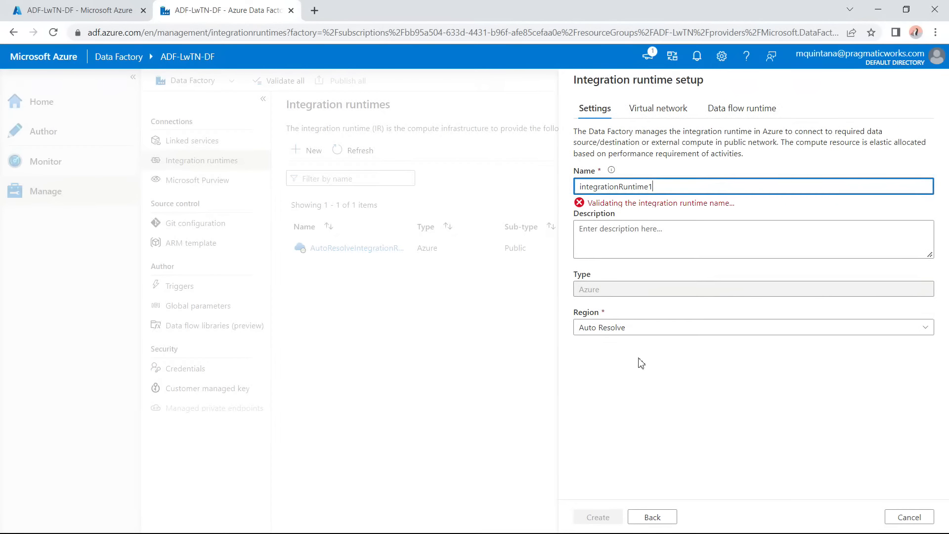
Review the compute type and core count options of the data flow runtime, and cancel the integration runtime setup.
click(736, 108)
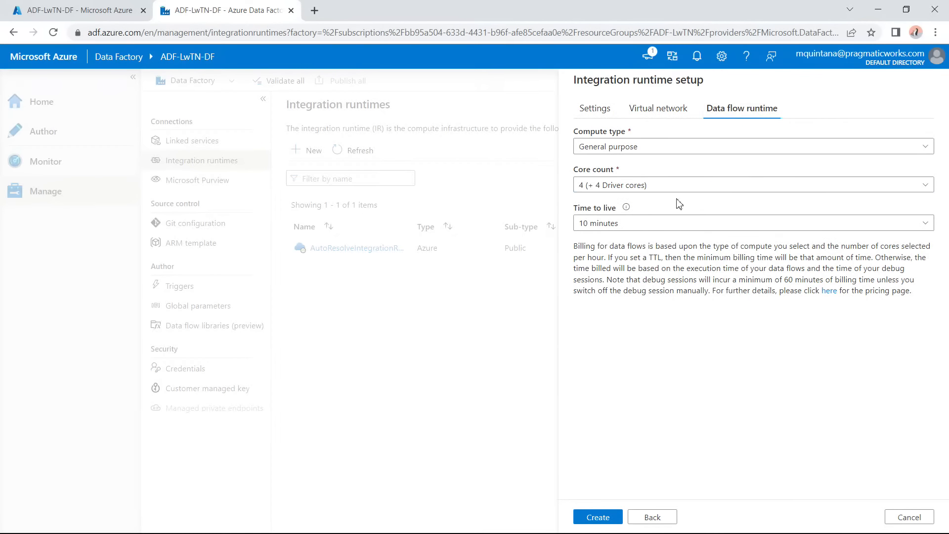
click(613, 148)
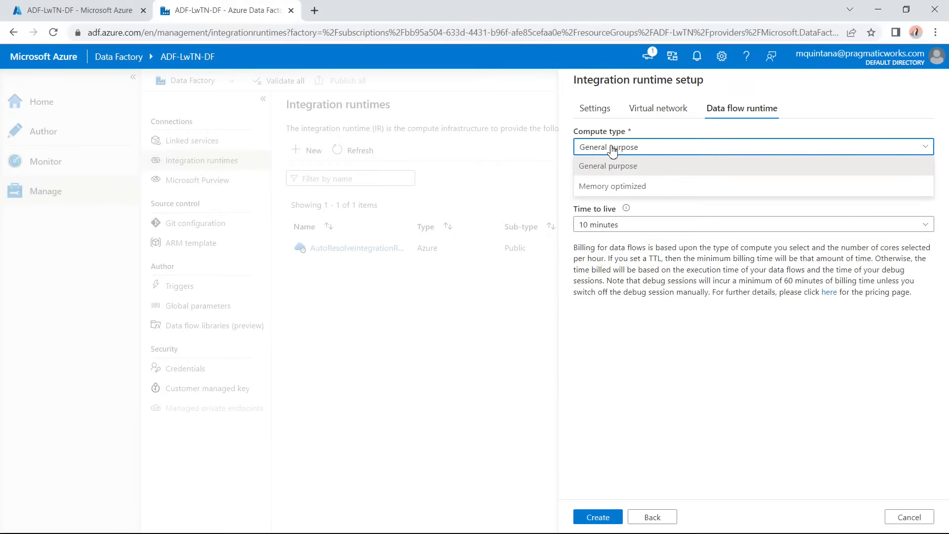
click(613, 150)
click(627, 186)
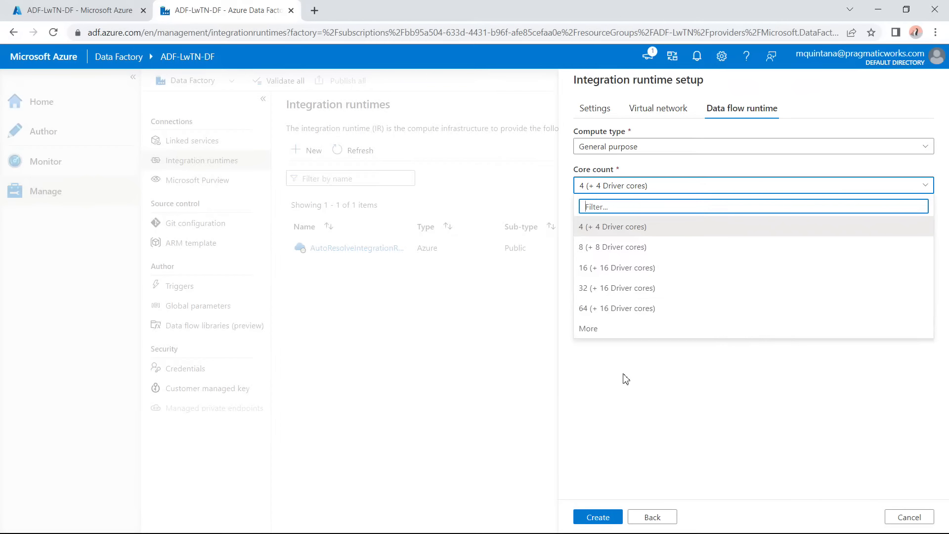
click(756, 381)
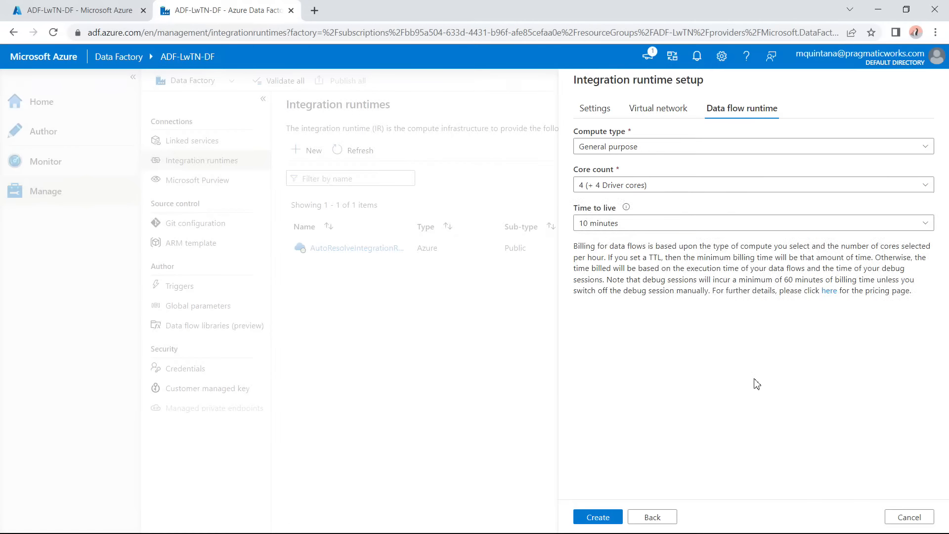
click(901, 516)
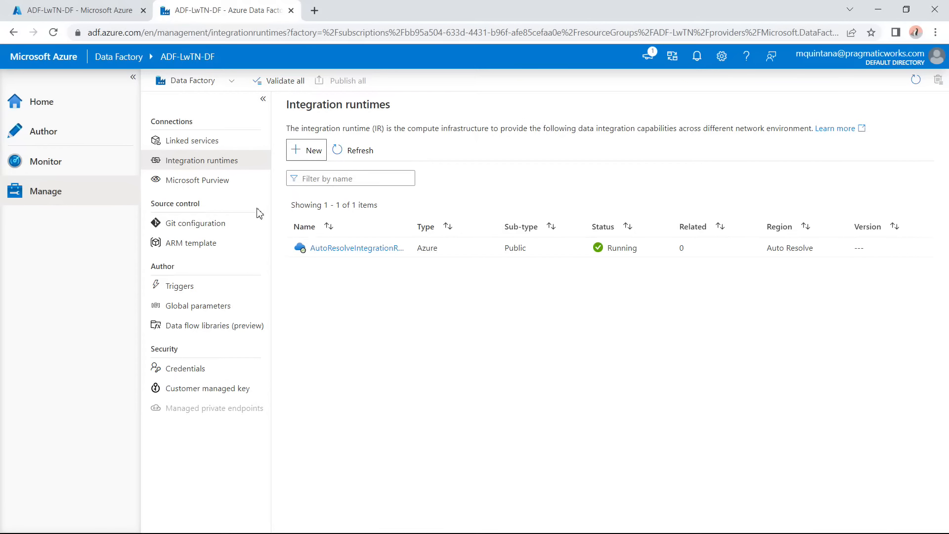
Open the data factory's linked services and start creating a new one.
click(207, 143)
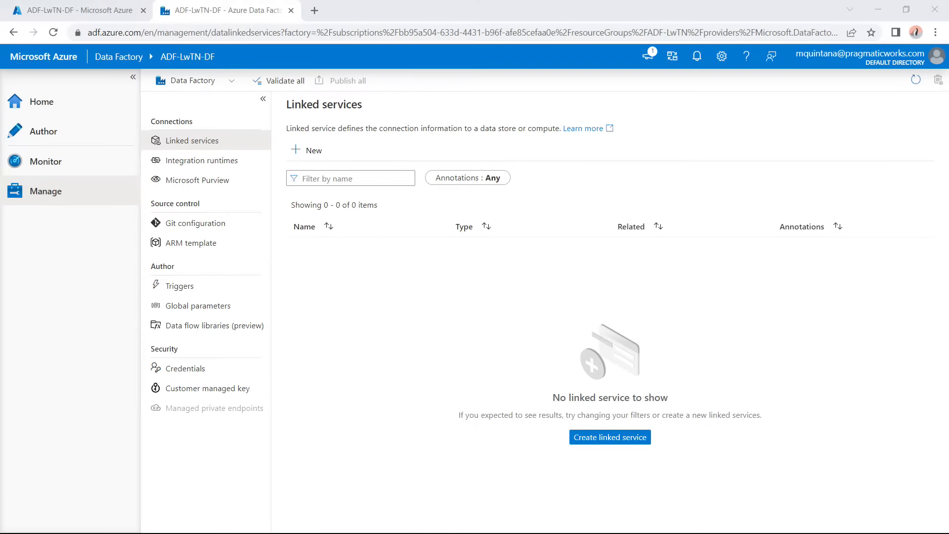
click(314, 152)
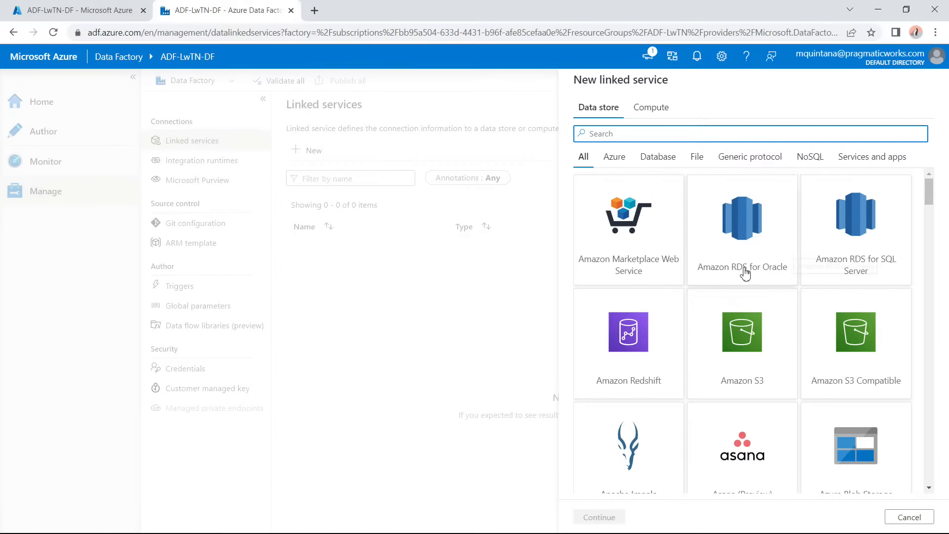
Browse the data store and compute connectors available for the new linked service.
scroll(746, 277, down, 5)
scroll(751, 294, down, 1)
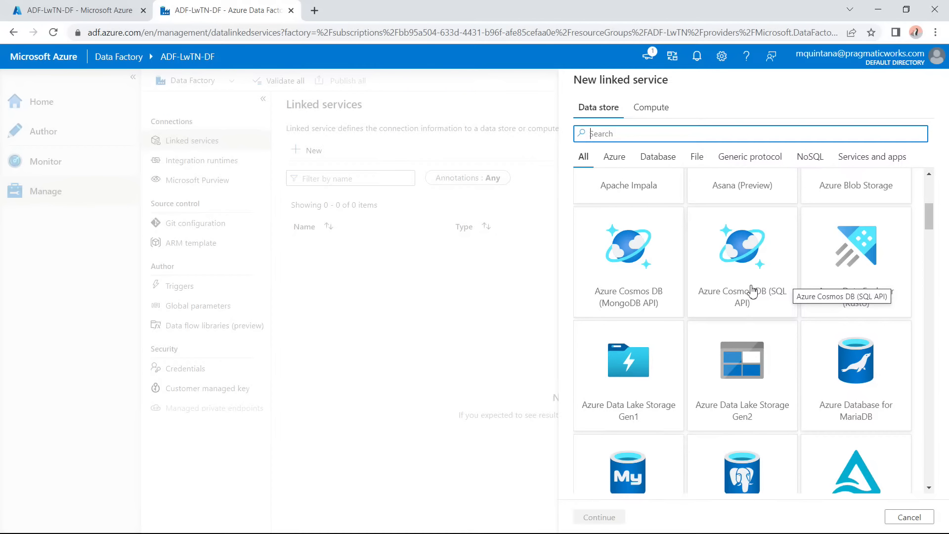
scroll(746, 292, down, 10)
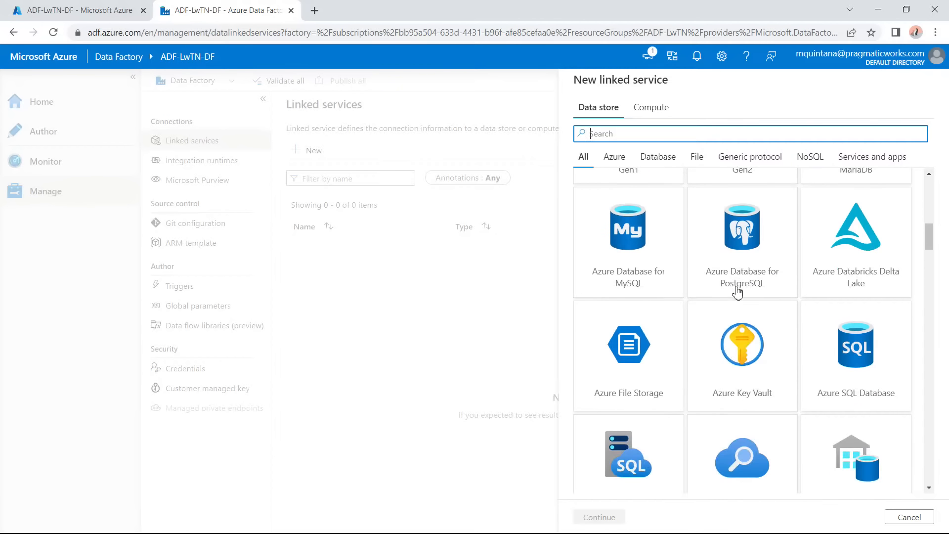
scroll(741, 292, down, 14)
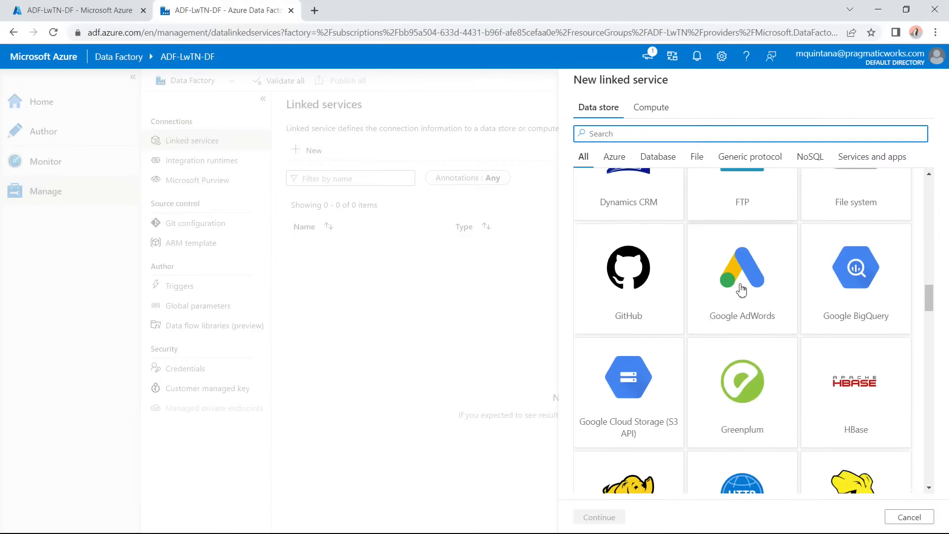
scroll(741, 287, down, 12)
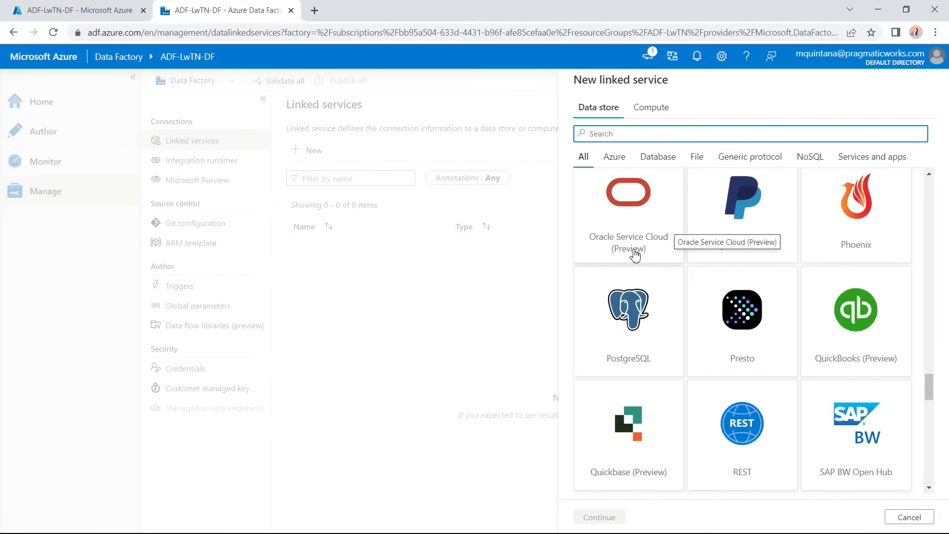
scroll(638, 252, down, 3)
scroll(673, 264, up, 2)
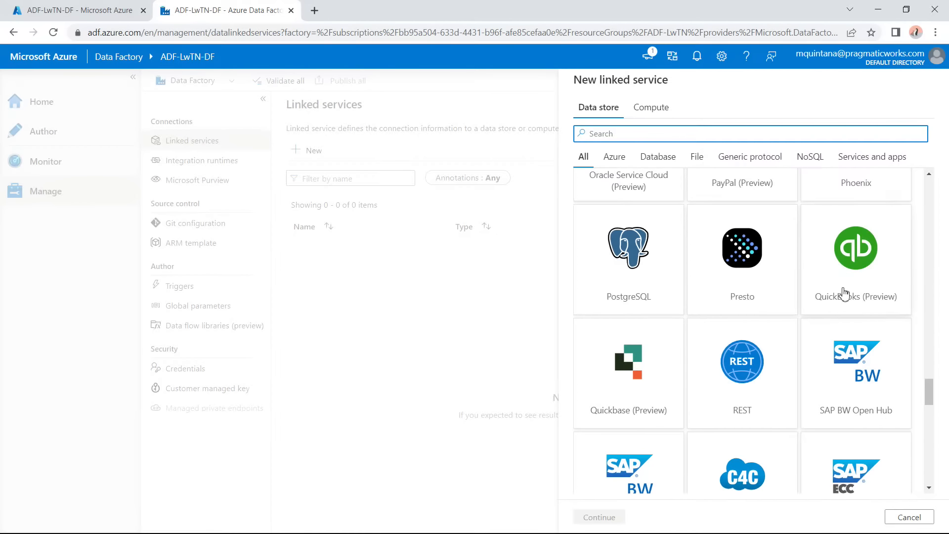
scroll(842, 291, down, 14)
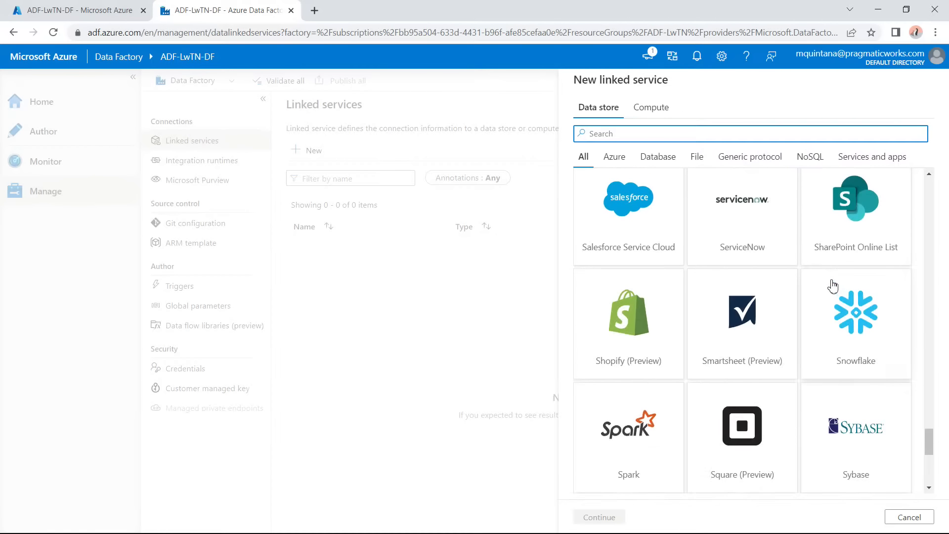
scroll(832, 285, down, 2)
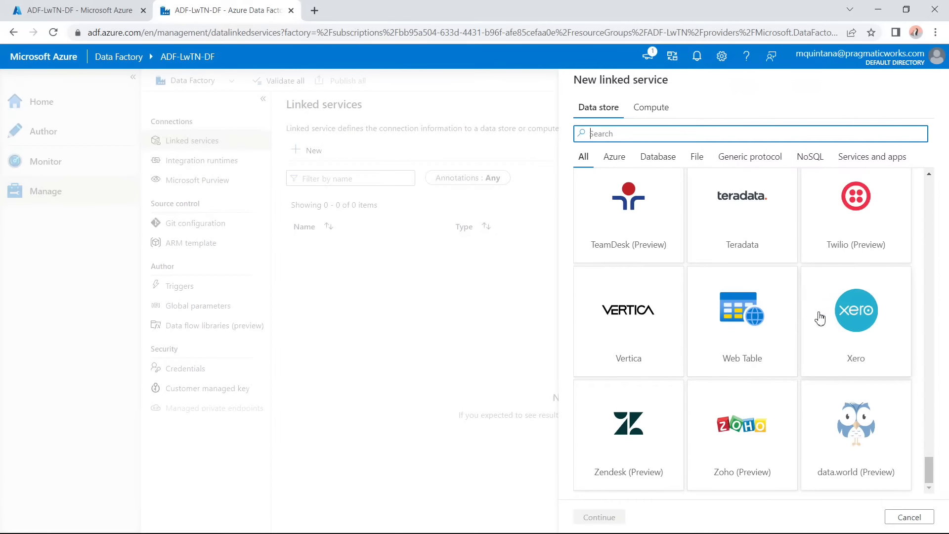
scroll(818, 318, up, 2)
scroll(818, 318, up, 17)
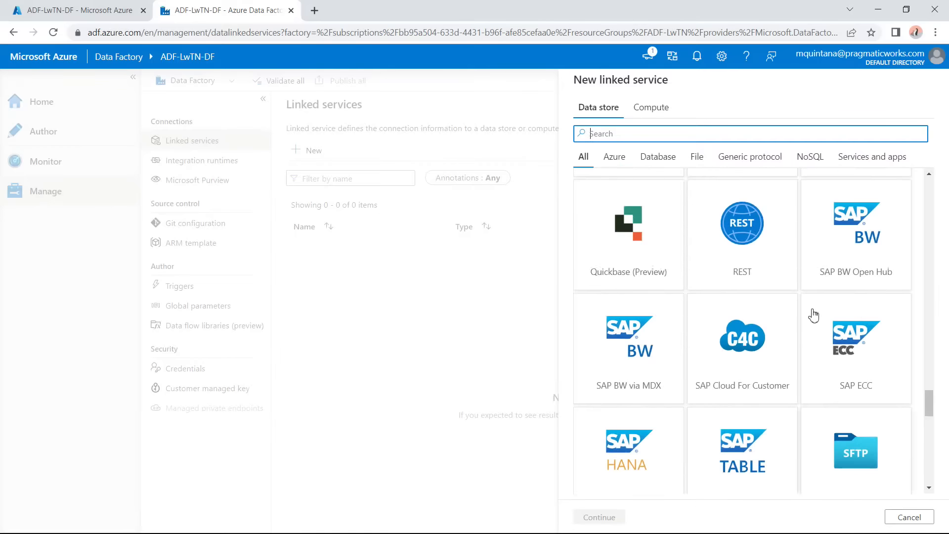
scroll(796, 313, up, 10)
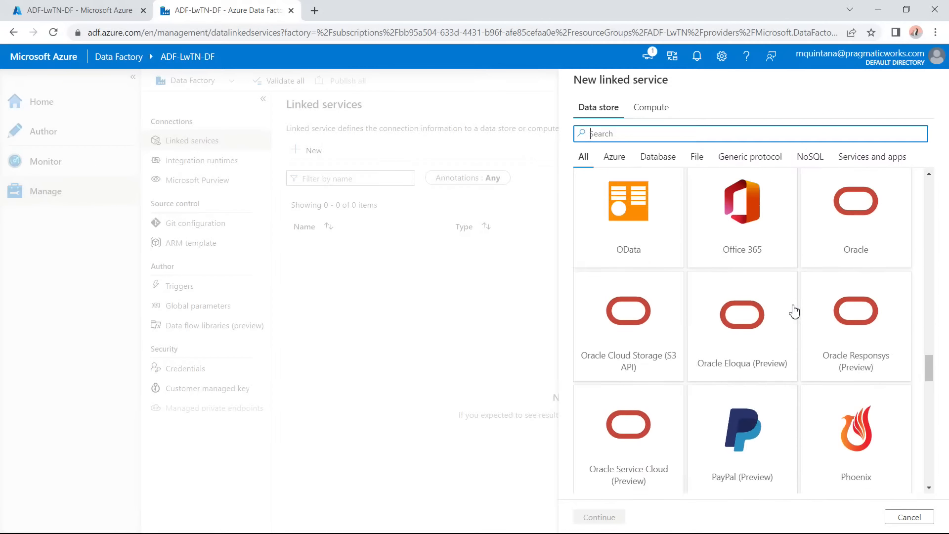
scroll(789, 310, up, 12)
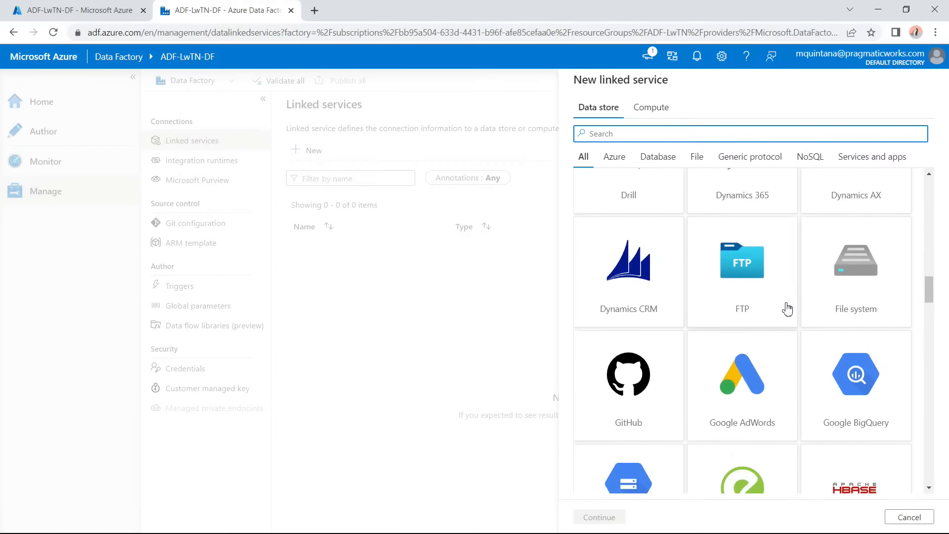
scroll(788, 309, up, 15)
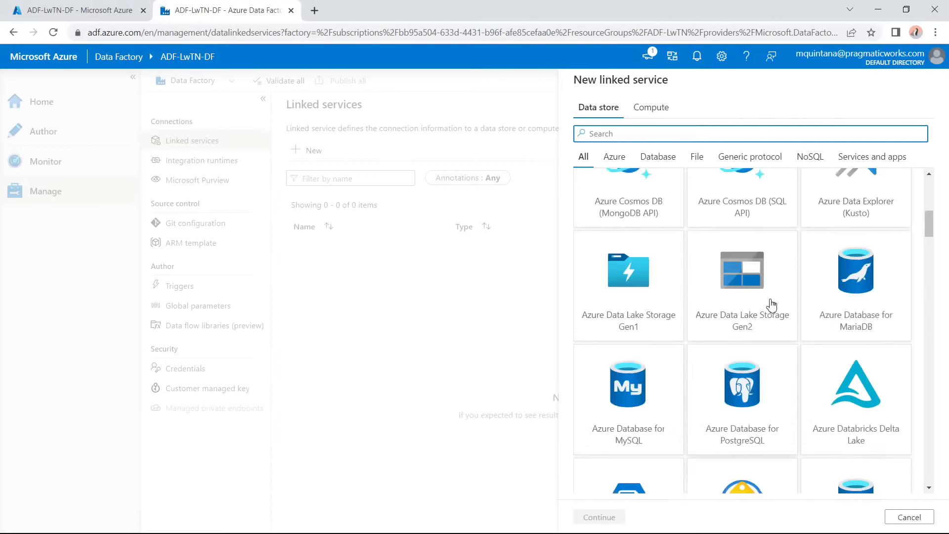
click(646, 114)
click(604, 114)
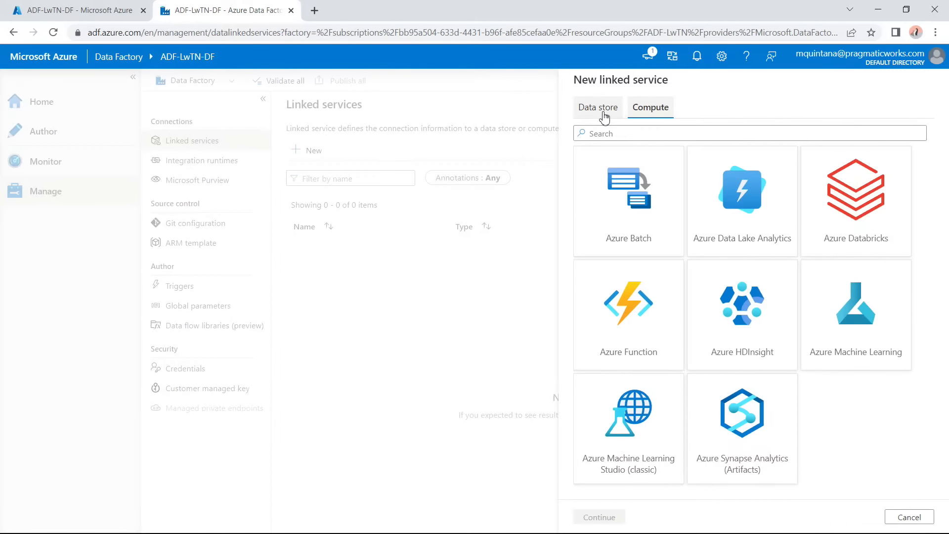
Search the data stores for "sql" and continue with Azure SQL Database as the new linked service's type.
click(629, 135)
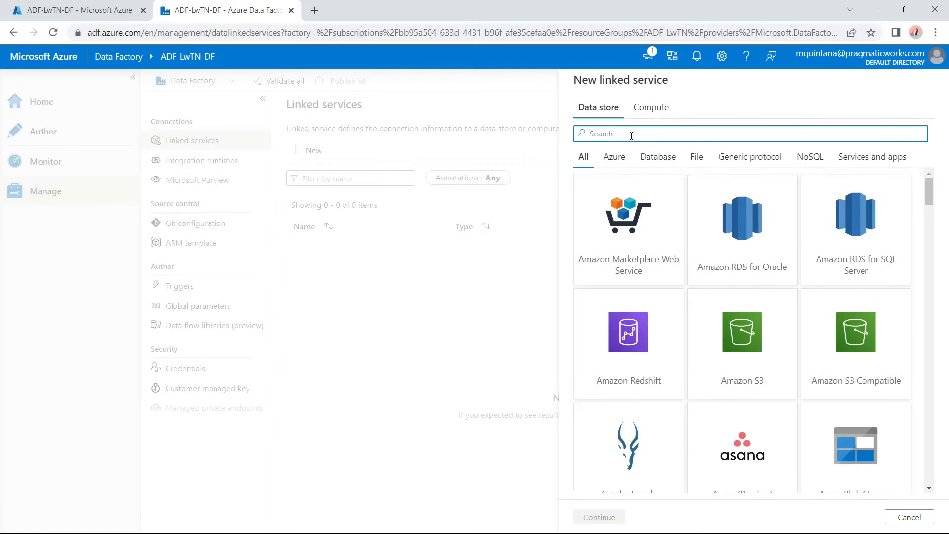
text(sql)
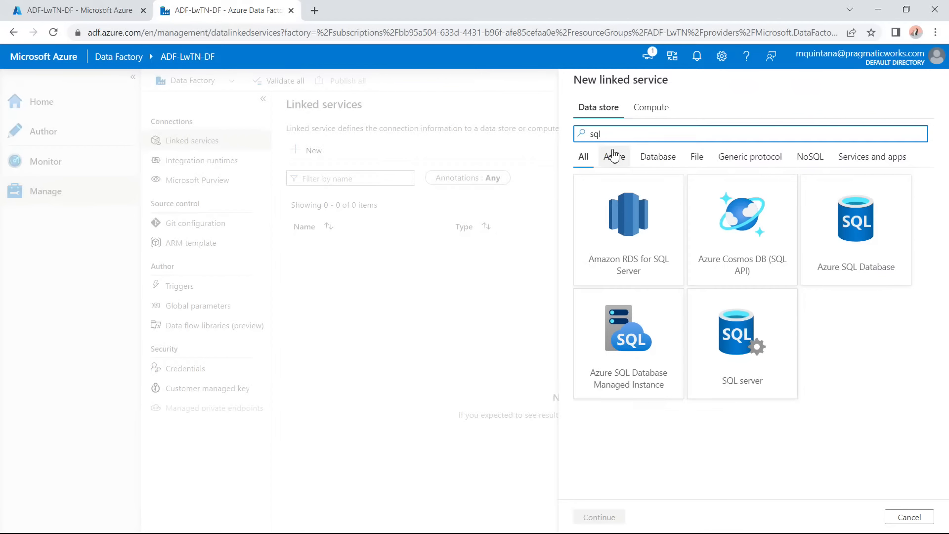
click(824, 238)
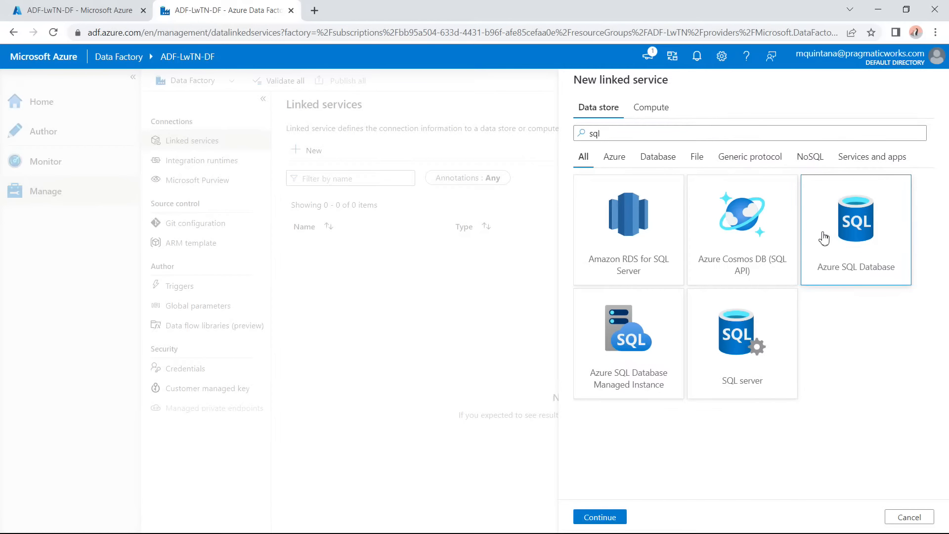
click(601, 518)
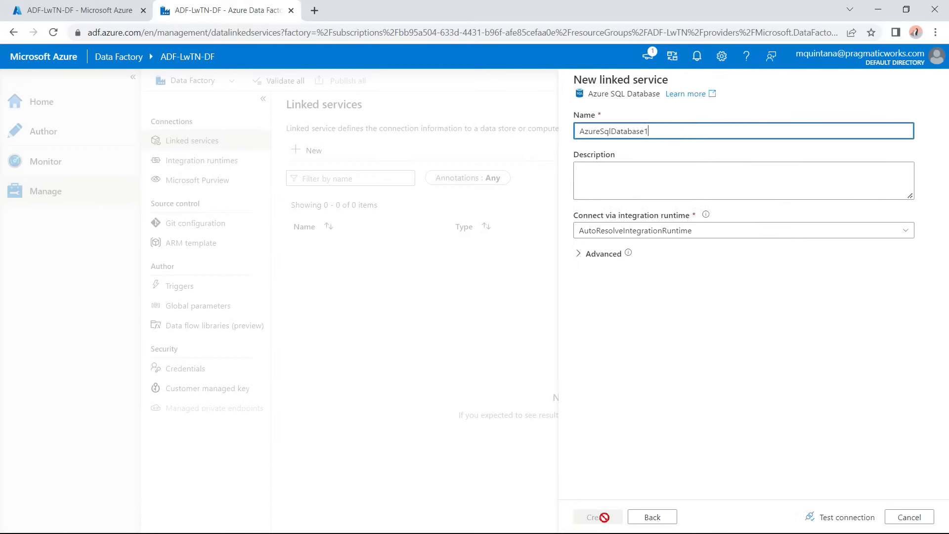
Replace the linked service's default name with the prefix az_SQLDB_.
drag(662, 138, 576, 131)
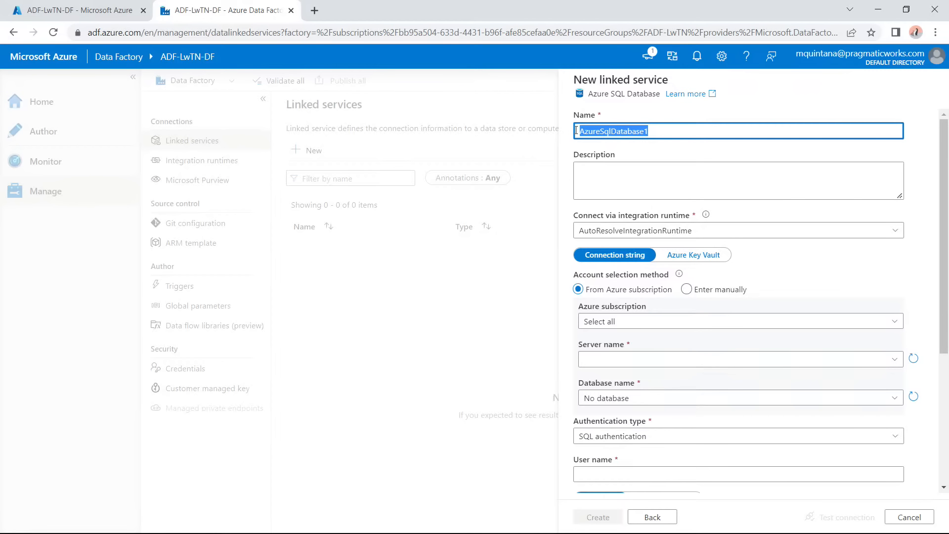
text(az_)
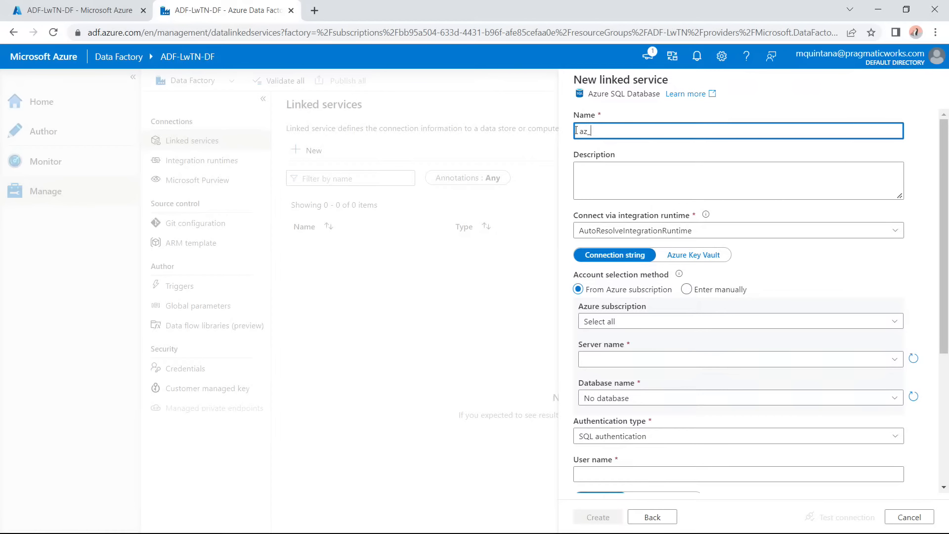
text(SQLDB_)
Check the SQL server's name in the ADF-LwTN resource group in the Azure portal, and return to the linked service form.
click(105, 17)
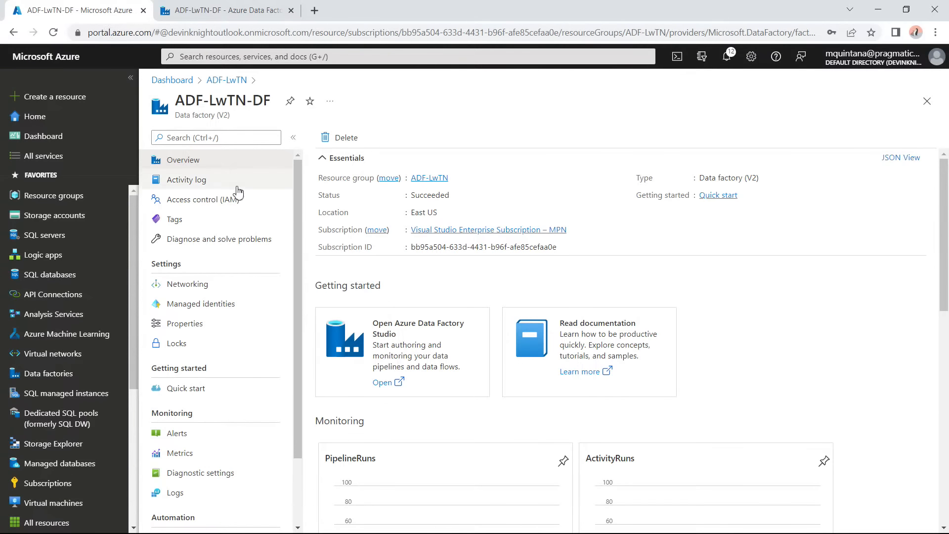
click(231, 83)
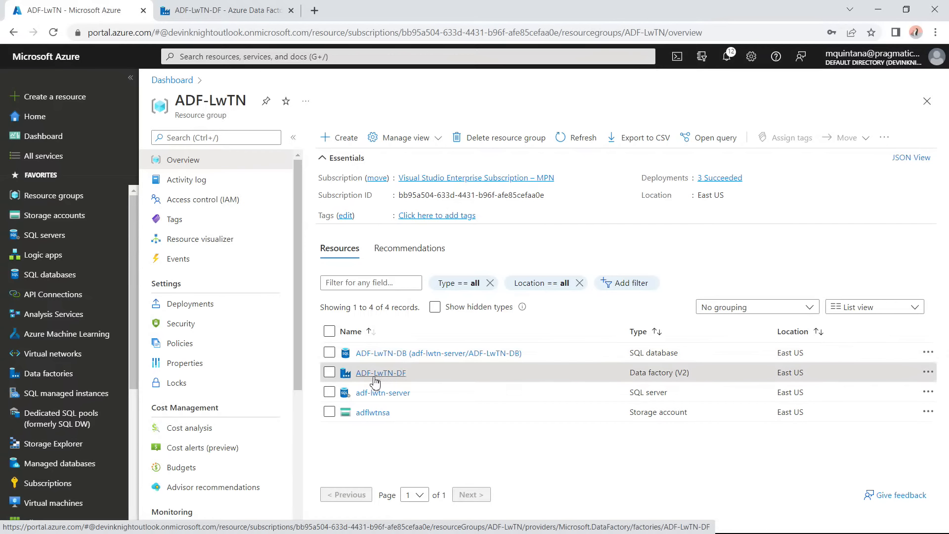
drag(412, 394, 358, 396)
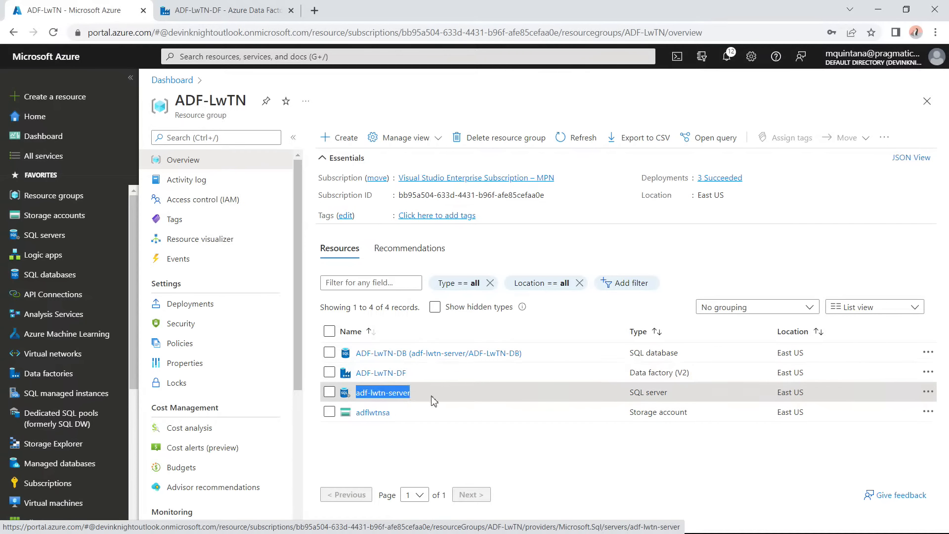
click(225, 10)
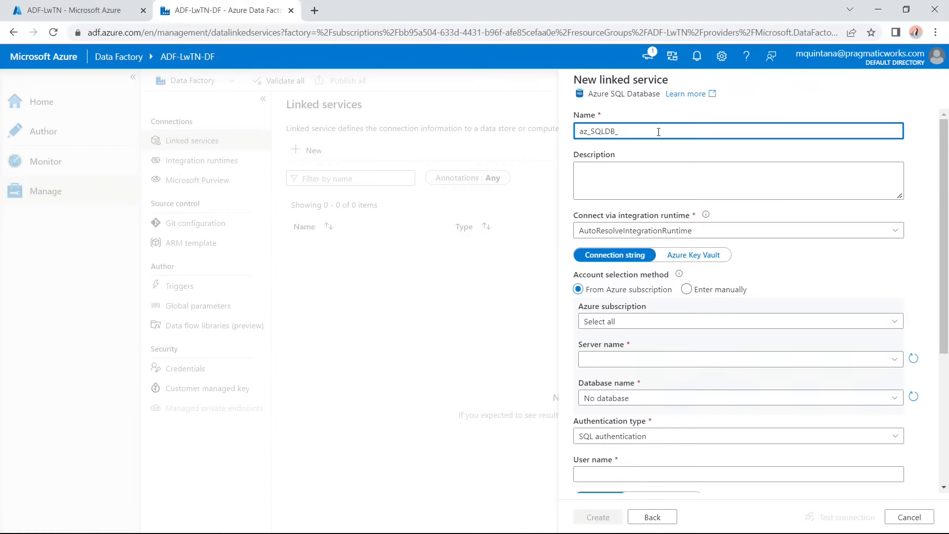
Complete the linked service's name as az_SQLDB_ADF-LwTN-Server, rechecking the SQL server's name in the Azure portal.
text(ADDF)
key(BackSpace)
key(BackSpace)
text(f)
text(F-)
text(LwTN)
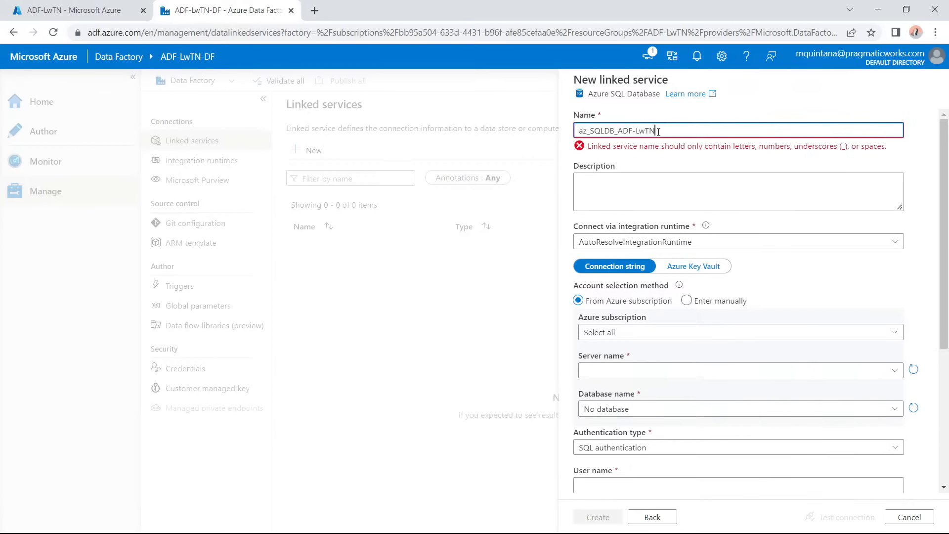
text(-)
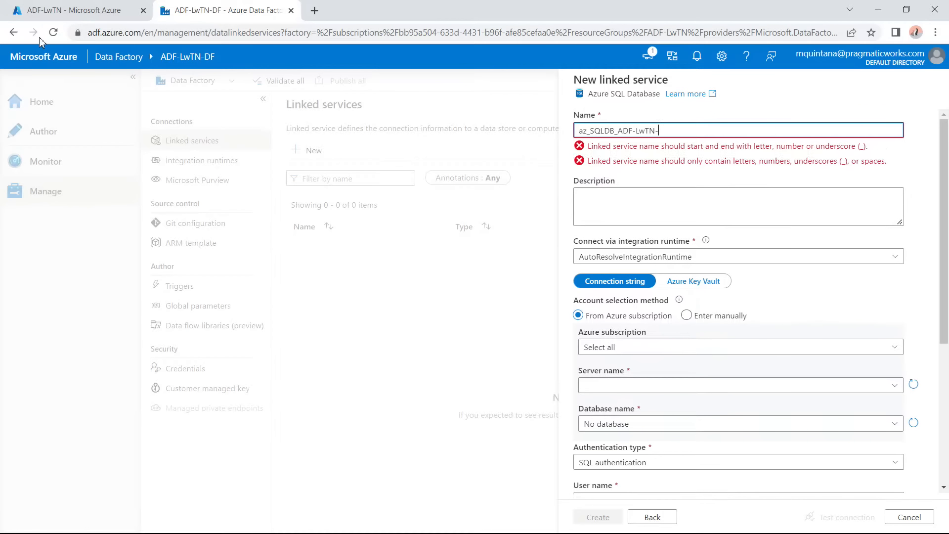
click(63, 18)
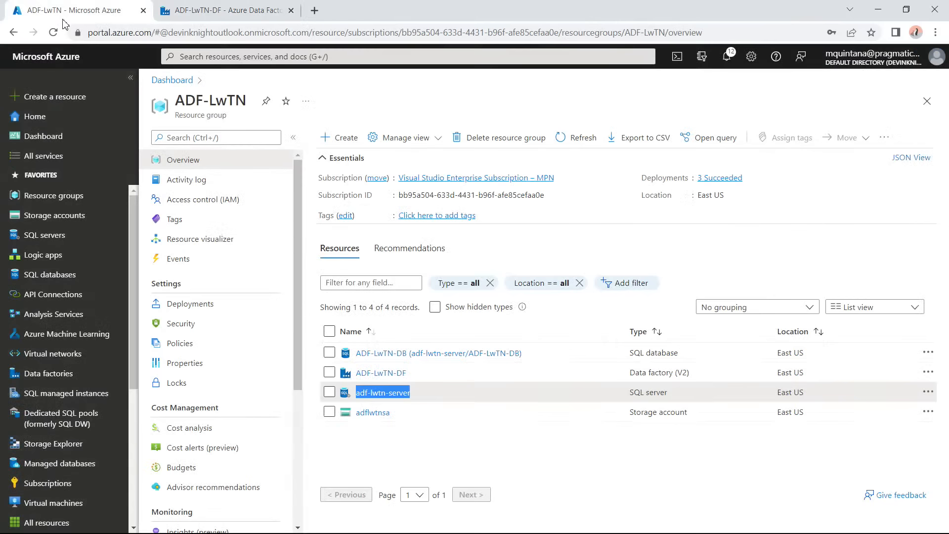
click(175, 18)
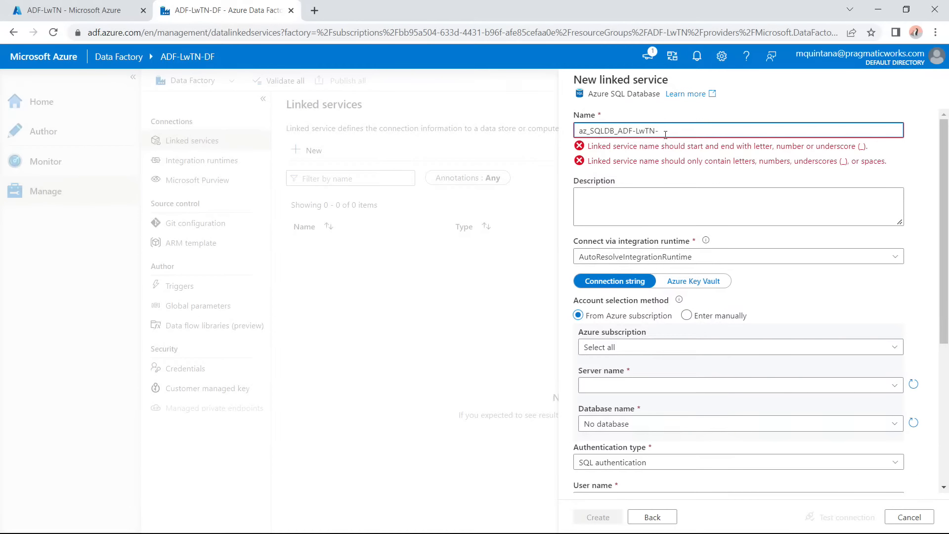
text(Server)
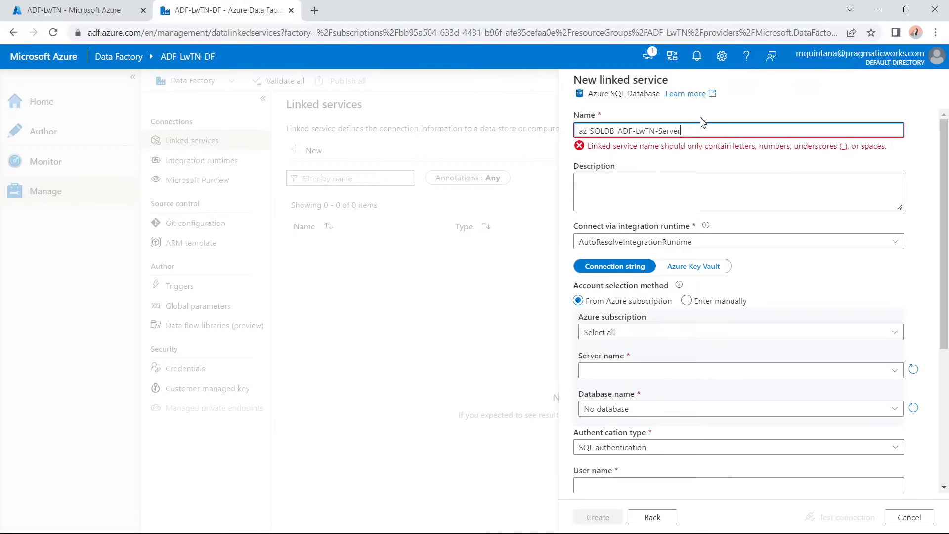
Replace both hyphens in the linked service's name with underscores to make it az_SQLDB_ADF_LwTN_Server.
click(659, 131)
key(BackSpace)
text(_)
click(635, 130)
key(BackSpace)
text(_)
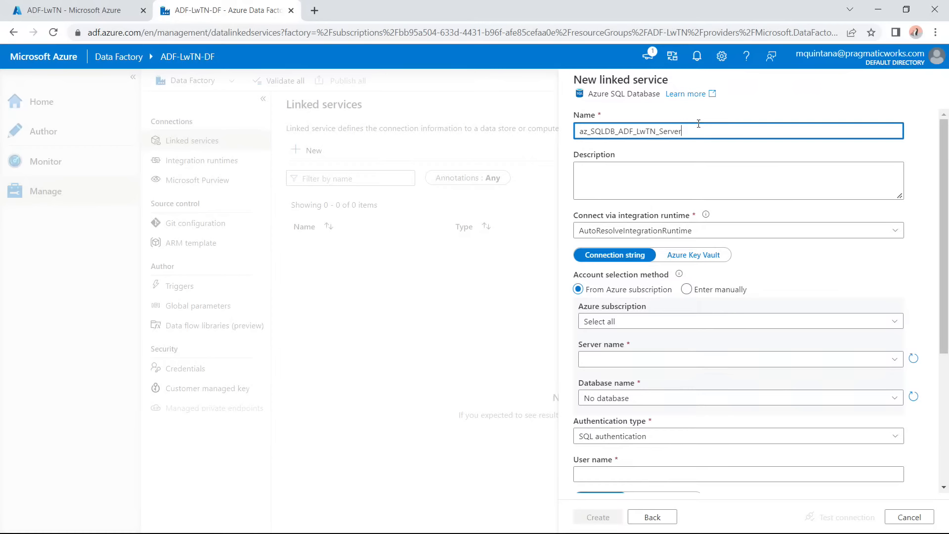
Review the integration runtime choices for the linked service, keeping AutoResolveIntegrationRuntime.
click(673, 172)
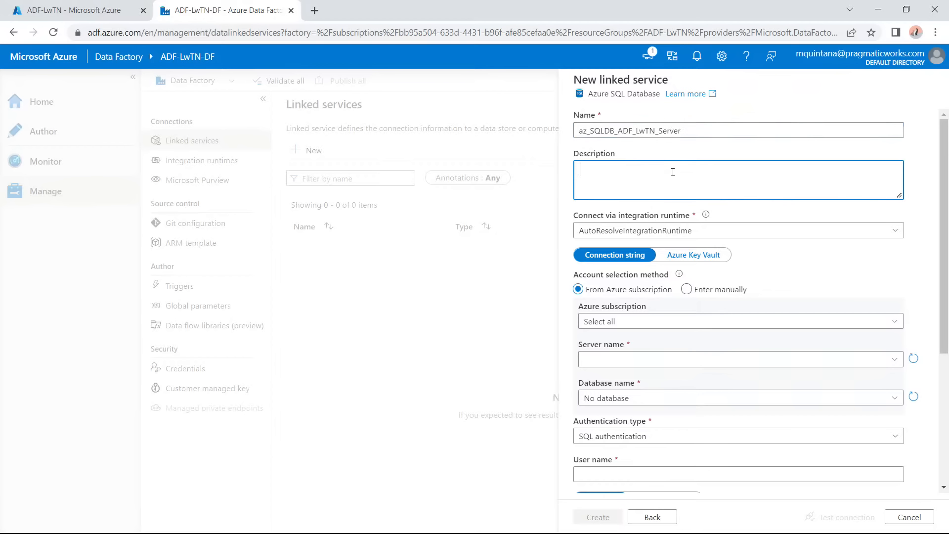
click(894, 231)
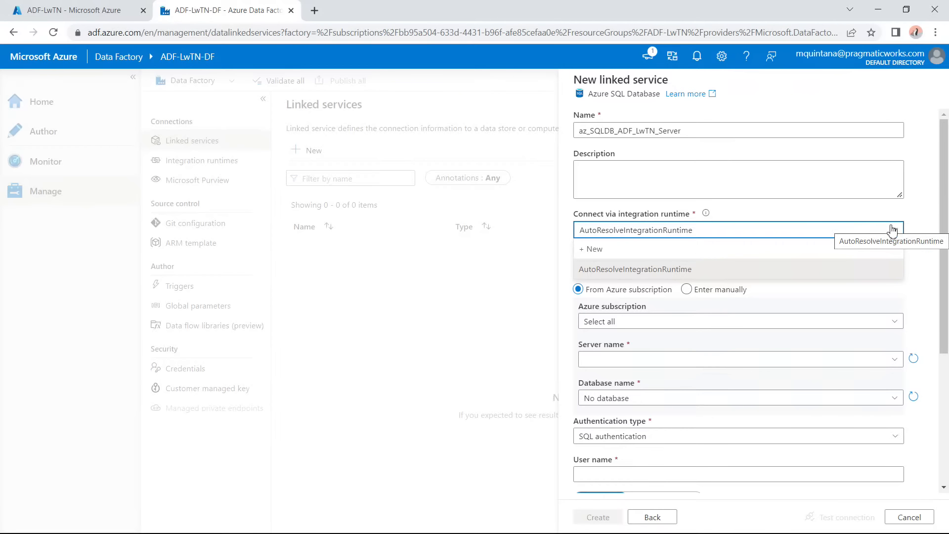
click(728, 212)
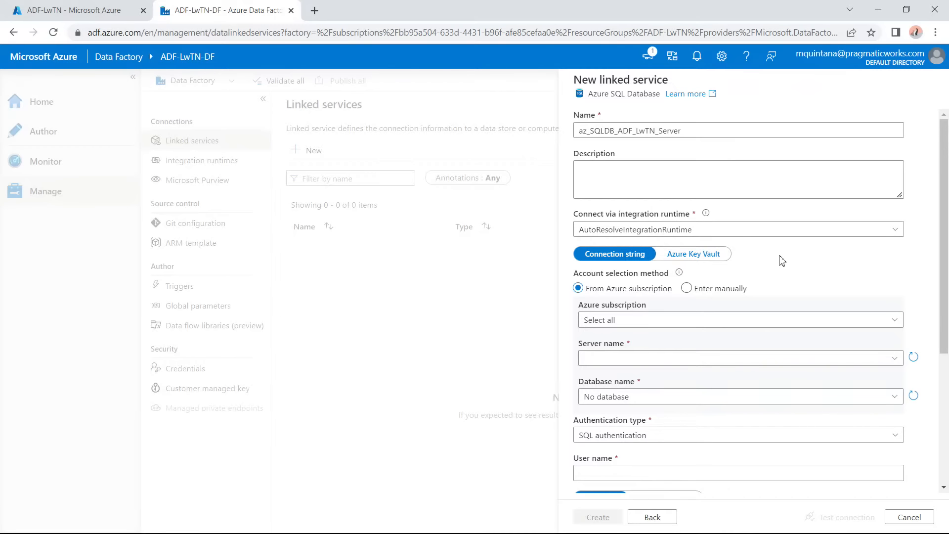
Switch account selection to manual entry and set the fully qualified domain name to adf-lwtn-server.database.windows.net, copied from the SQL server's page in the Azure portal.
click(688, 289)
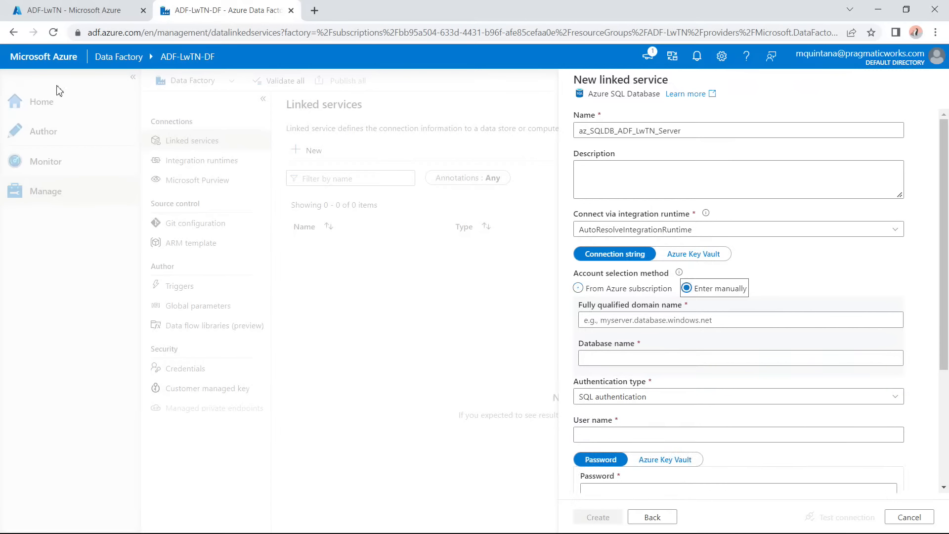
click(77, 12)
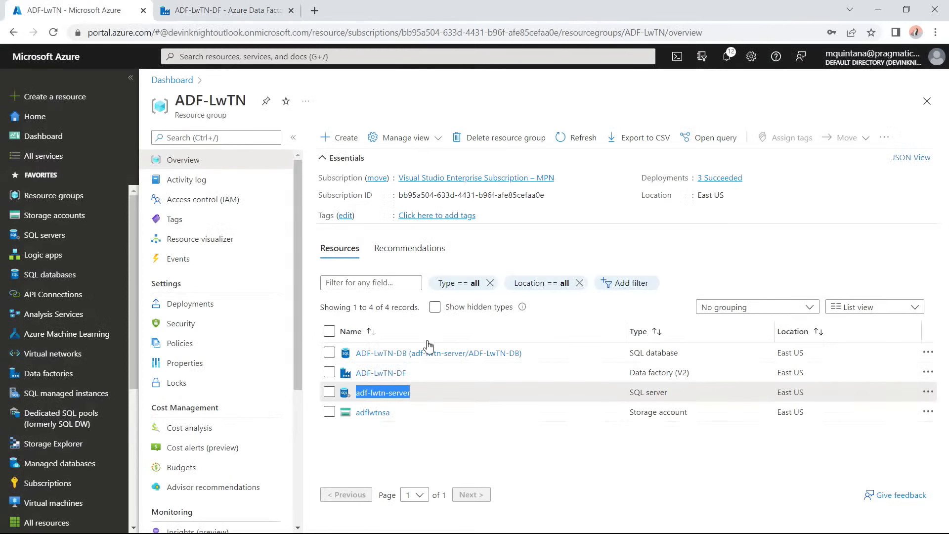
click(389, 395)
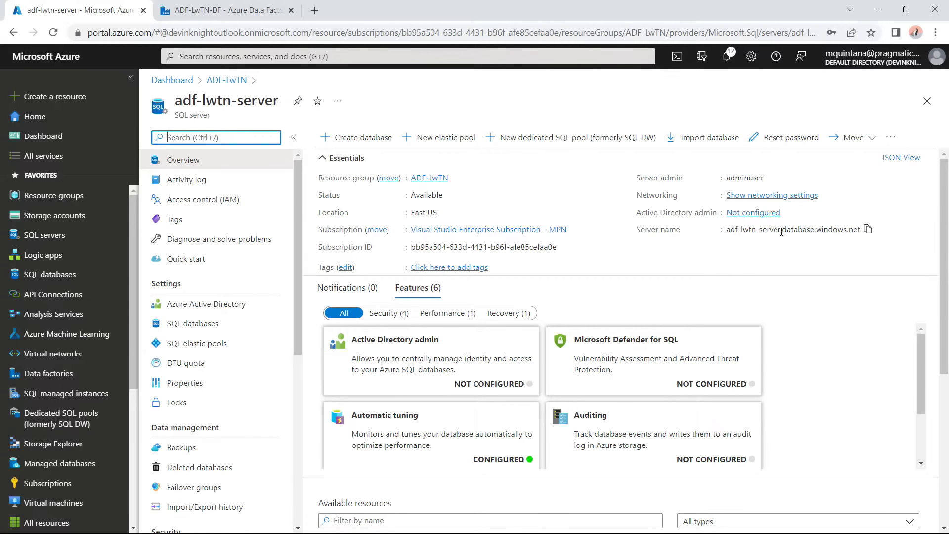
click(868, 230)
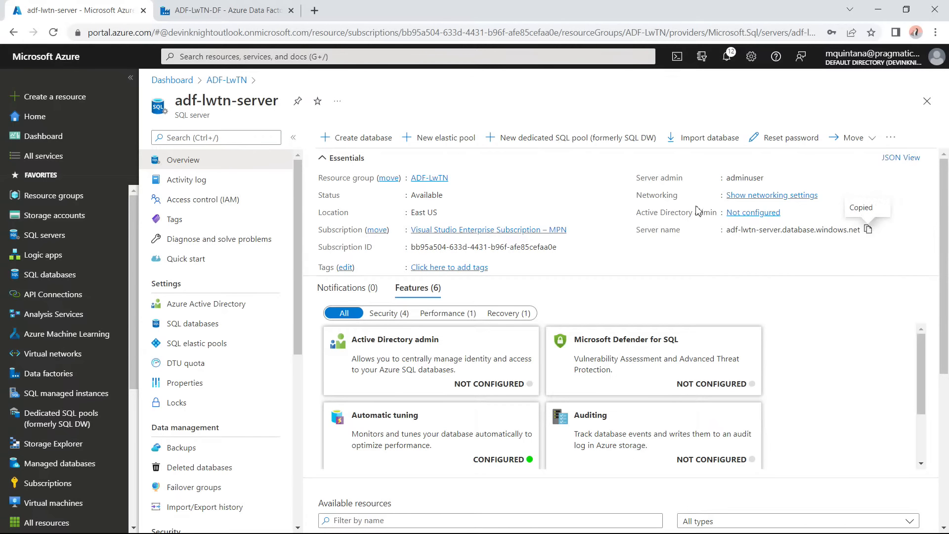
click(212, 13)
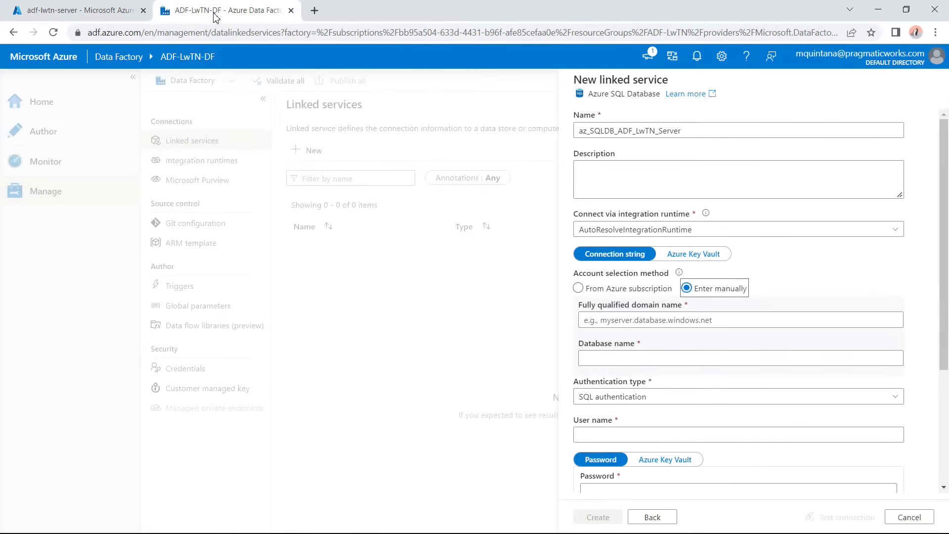
click(614, 321)
key(ctrl+v)
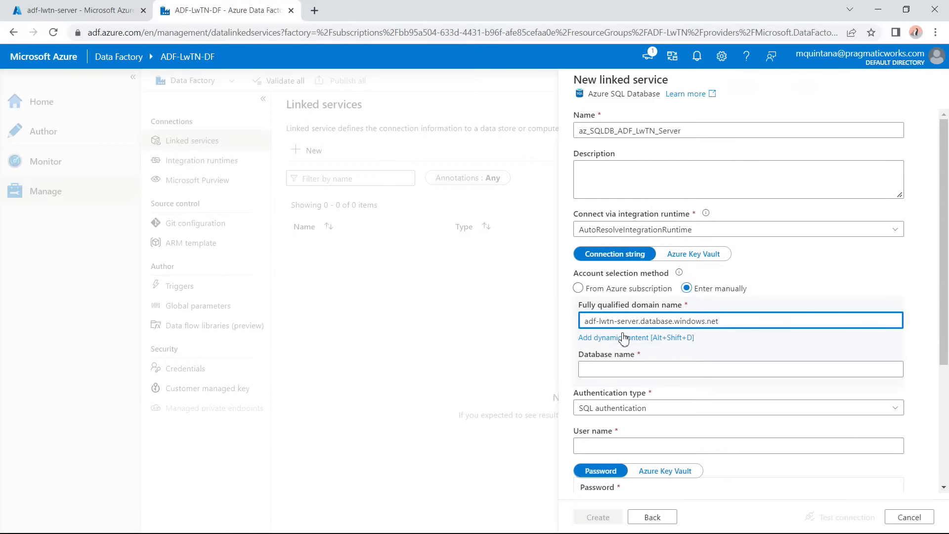
Set the database name to ADF-LwTN-DB, copied from the SQL server's available resources in the Azure portal.
click(615, 369)
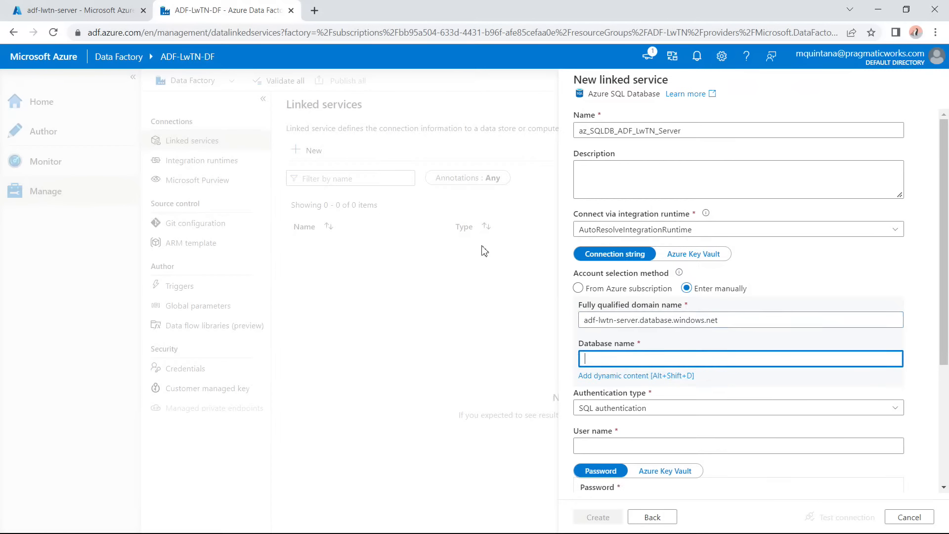
click(69, 11)
scroll(434, 341, down, 6)
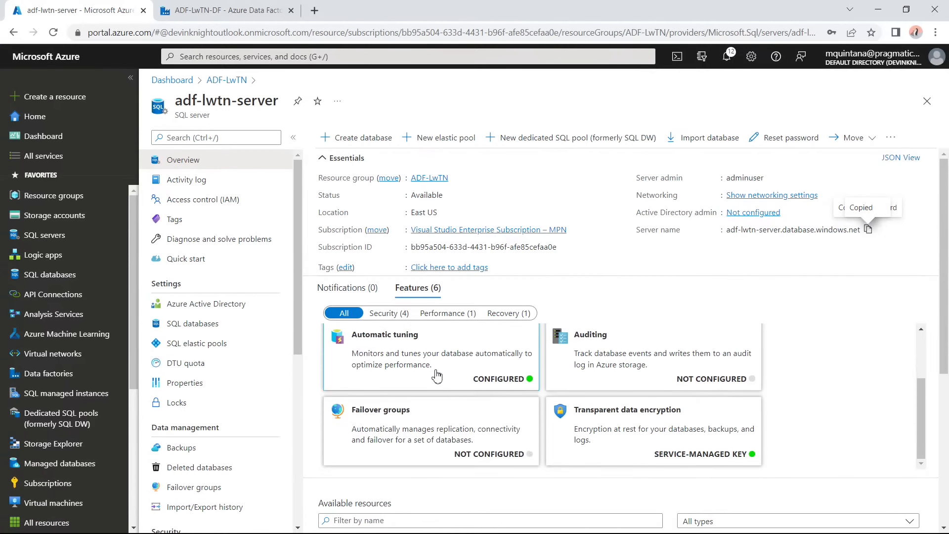
drag(413, 416, 353, 414)
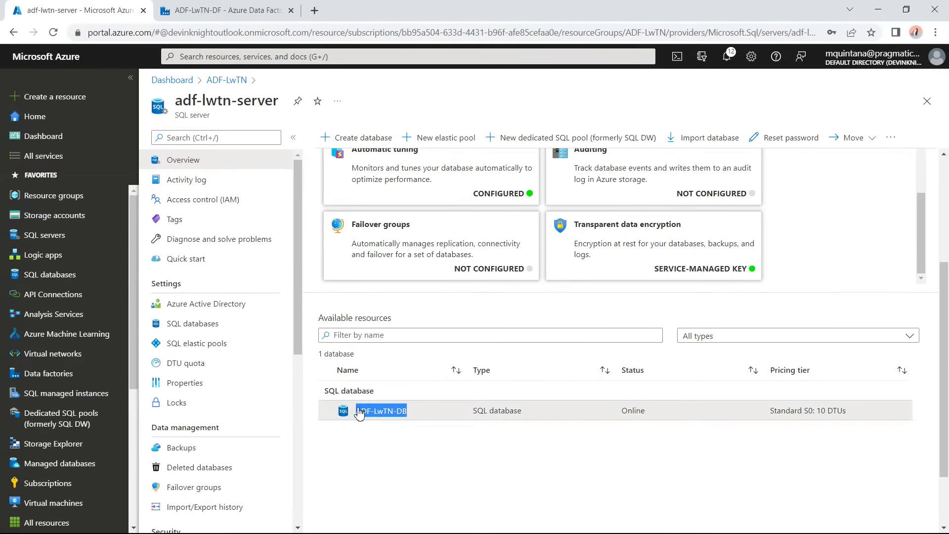
click(233, 11)
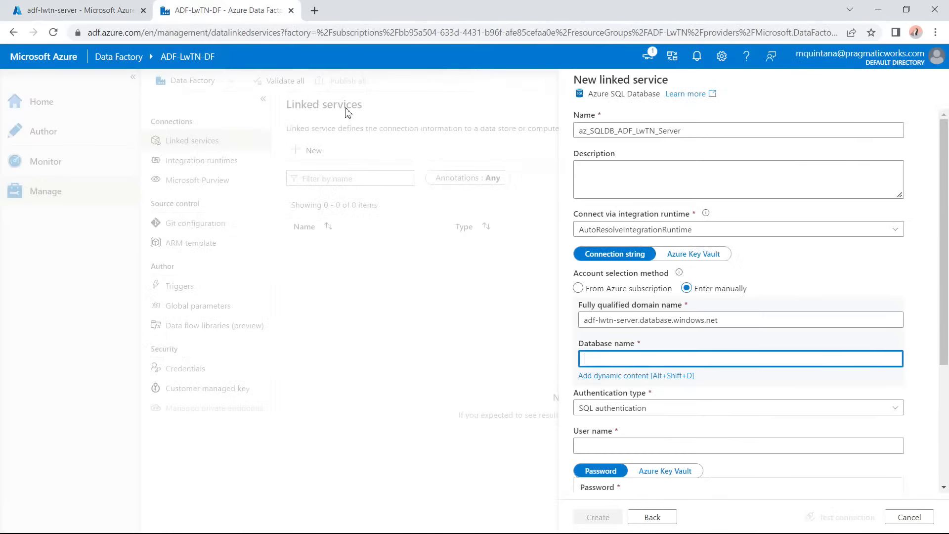
key(ctrl+v)
click(912, 368)
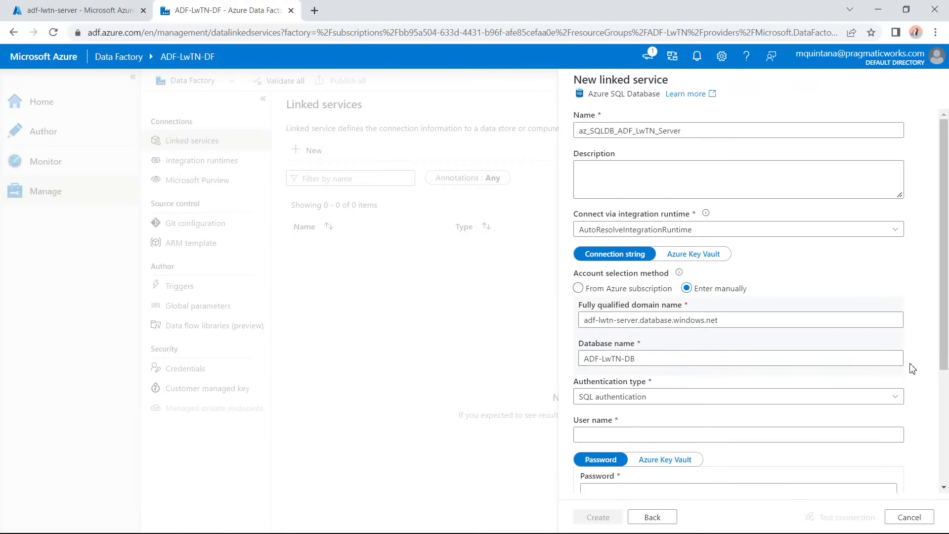
click(720, 358)
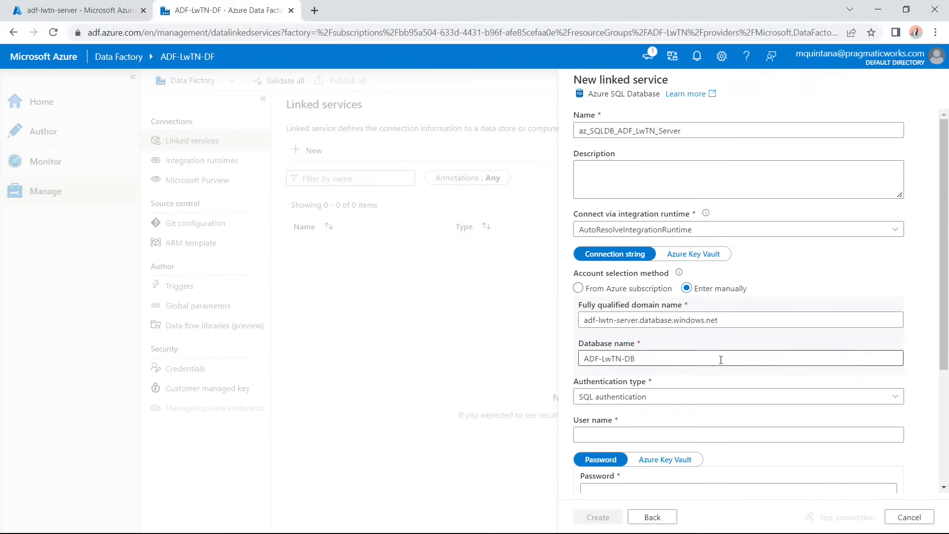
click(912, 372)
Review the authentication types offered for the linked service, keeping SQL authentication.
click(689, 397)
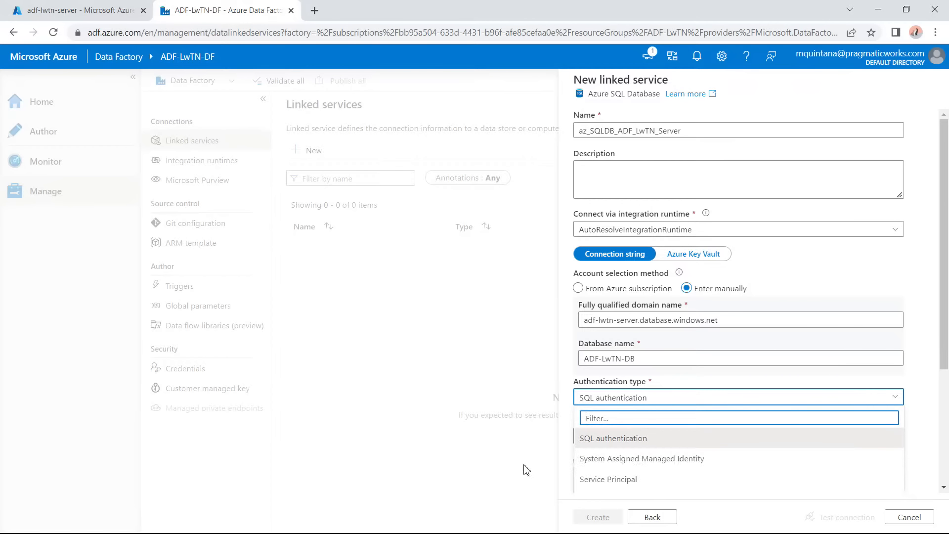
scroll(699, 468, down, 4)
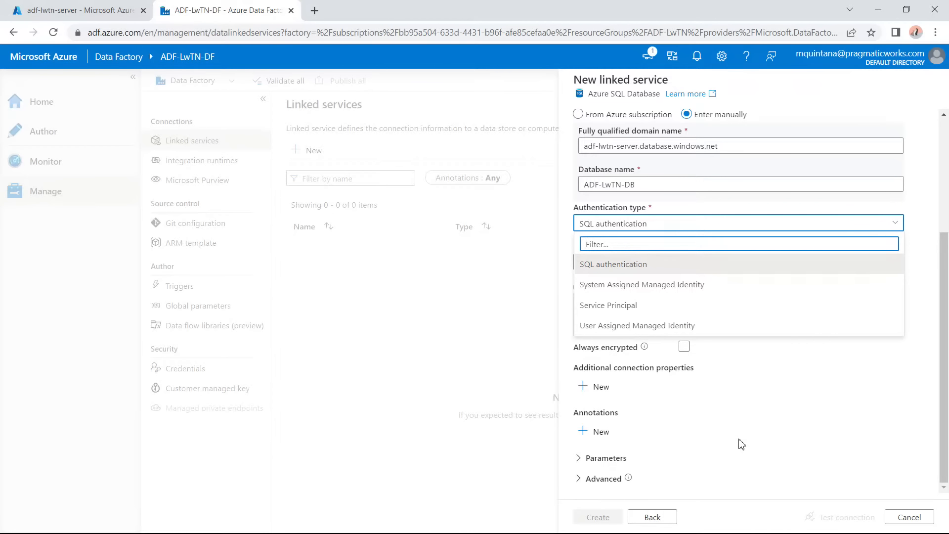
click(931, 251)
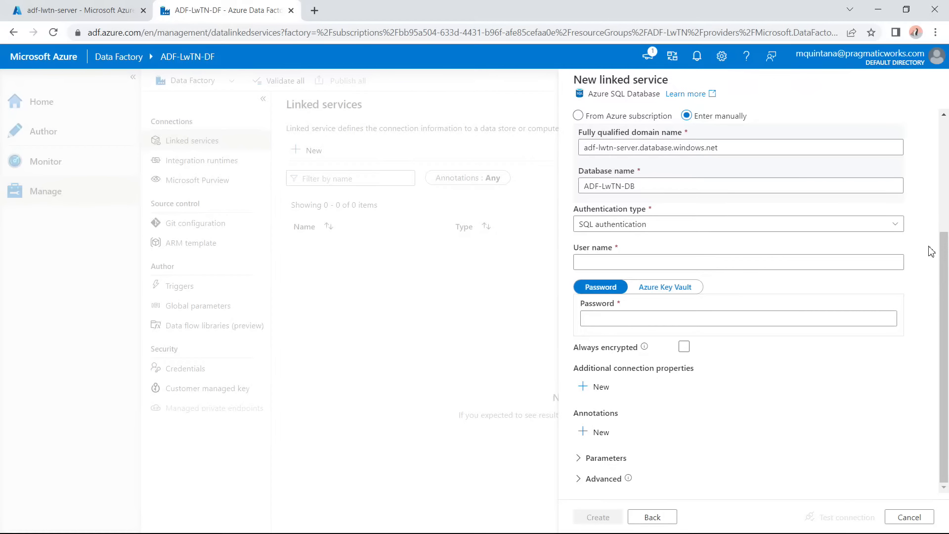
Check the server admin name on the SQL server's page in the Azure portal and enter adminuser as the linked service's user name.
click(733, 267)
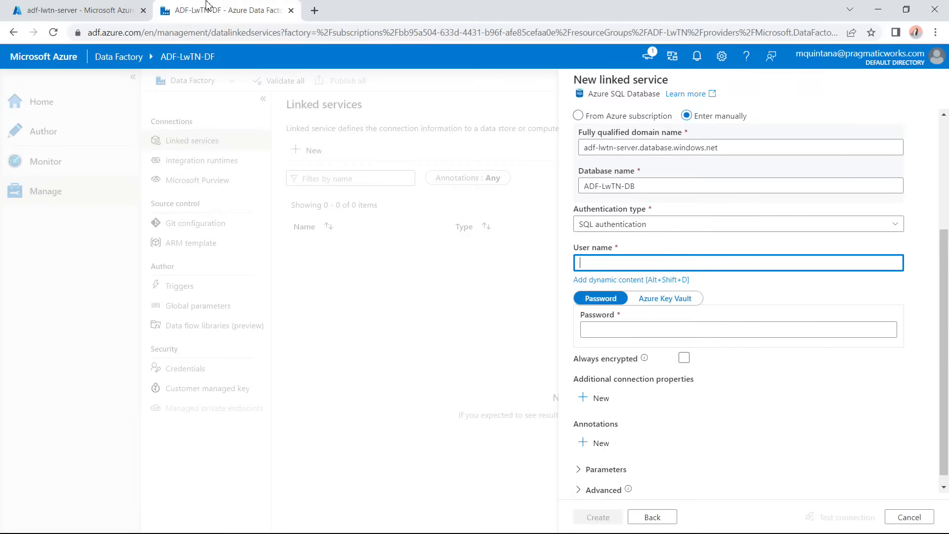
click(79, 11)
scroll(632, 244, up, 5)
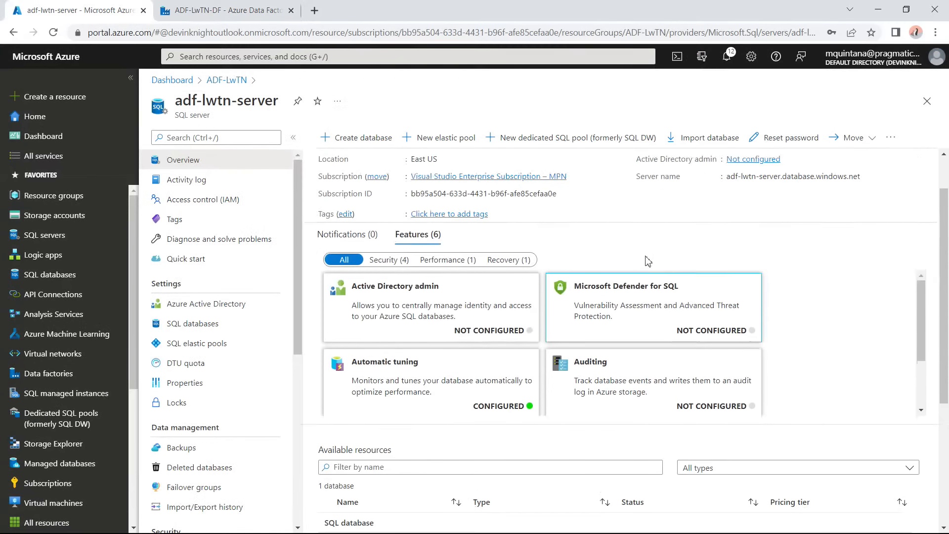
click(228, 10)
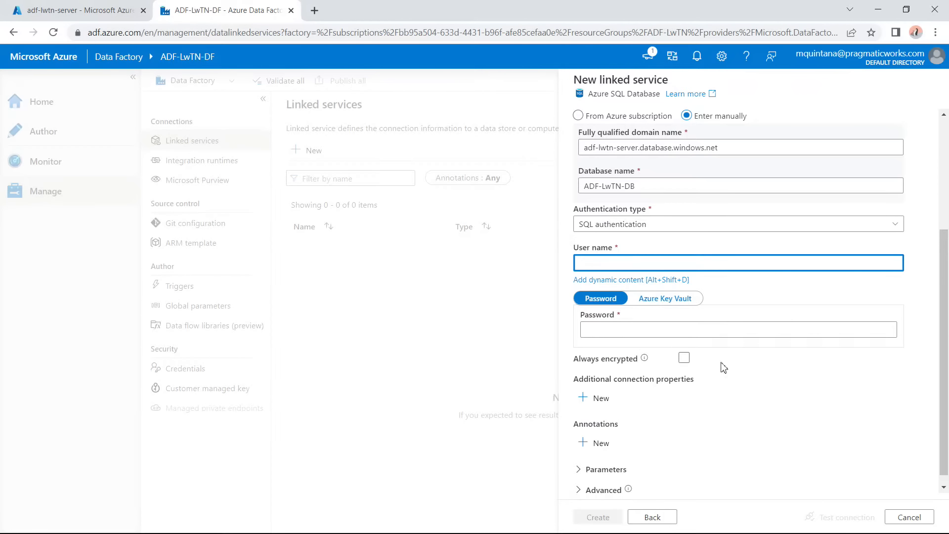
text(adminuser)
Enter the SQL admin account's password and test the linked service's connection.
click(610, 329)
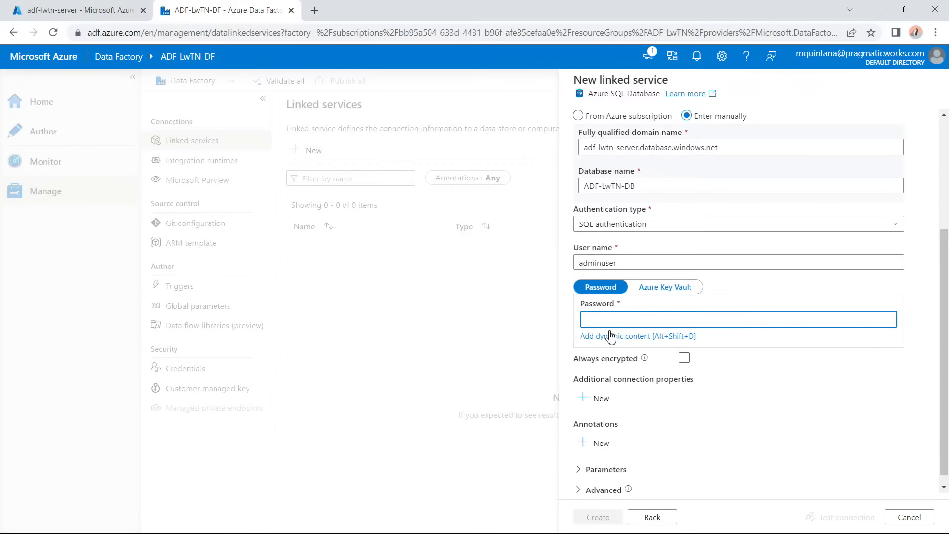
text(••••••••••)
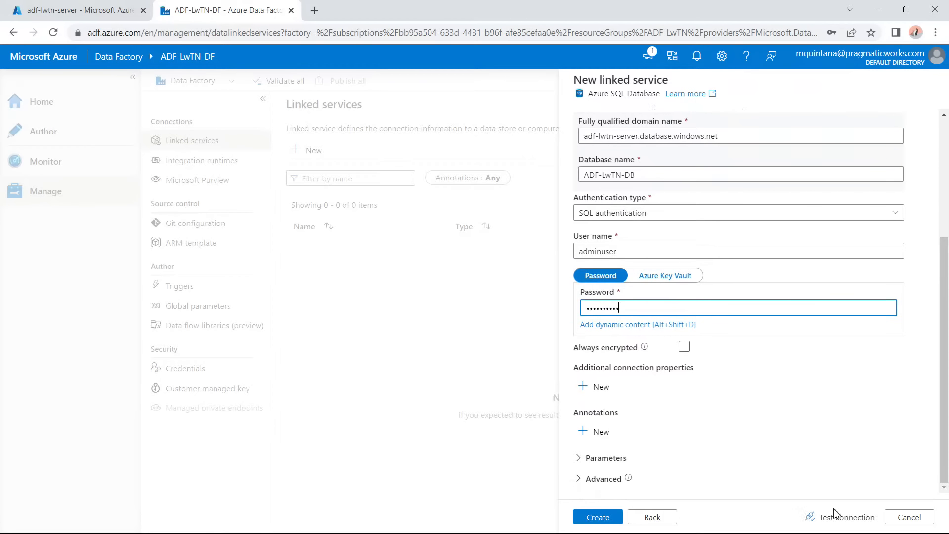
click(835, 516)
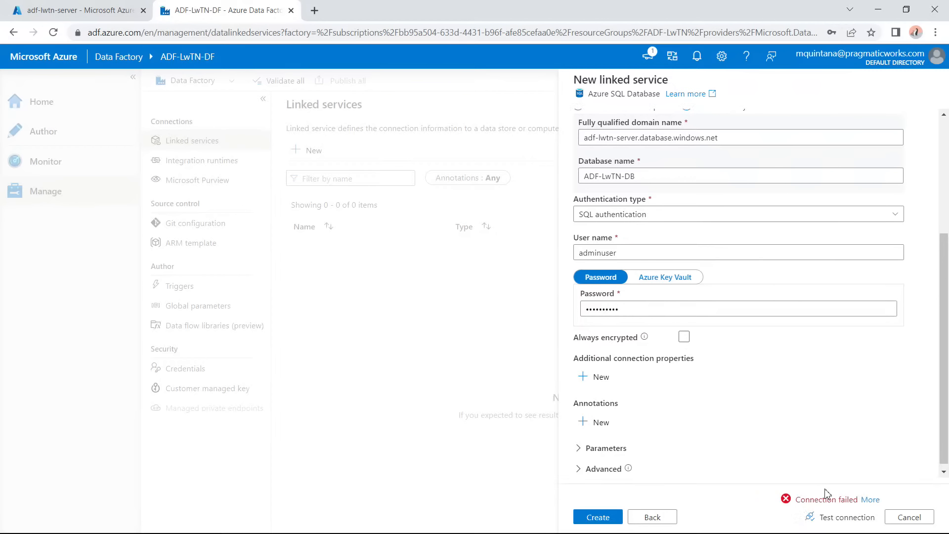
Clear and re-enter the SQL admin account's password, and test the linked service's connection again.
drag(639, 307, 555, 309)
text(•••••••••)
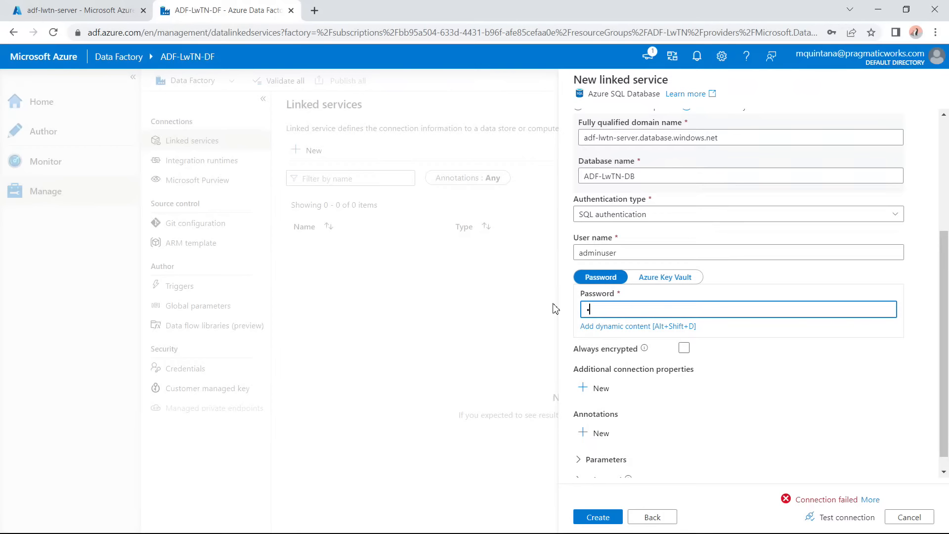
text(••)
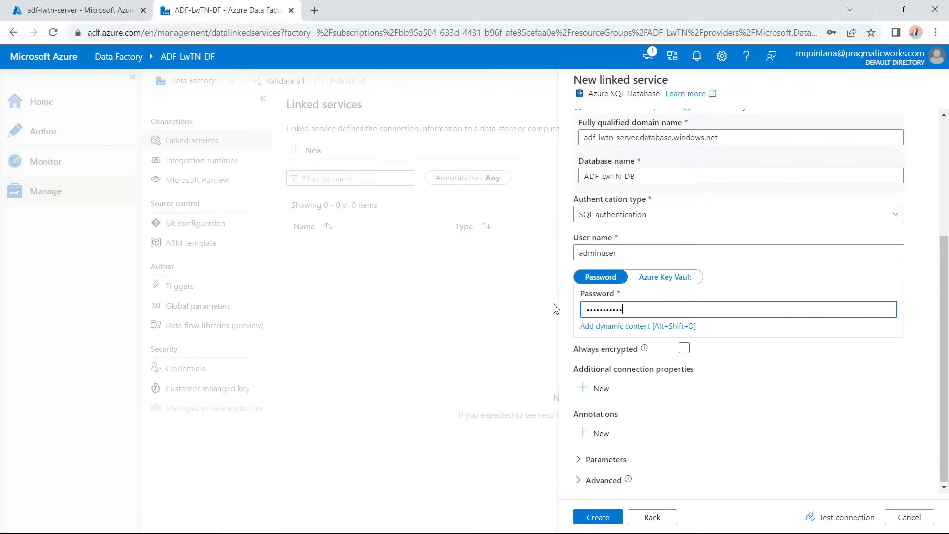
key(BackSpace)
key(BackSpace)
key(BackSpace)
key(BackSpace)
key(BackSpace)
key(BackSpace)
key(BackSpace)
key(BackSpace)
key(BackSpace)
key(BackSpace)
key(BackSpace)
text(••••••••••)
drag(615, 309, 552, 311)
text(••••••••••)
click(815, 516)
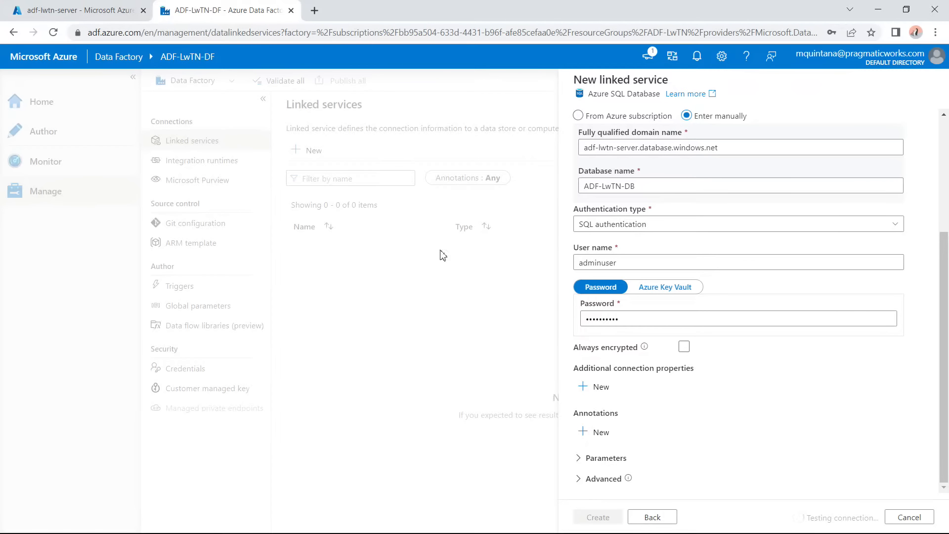
Examine the connection test's error details, close them, and switch to the adf-lwtn-server page in the Azure portal.
click(869, 499)
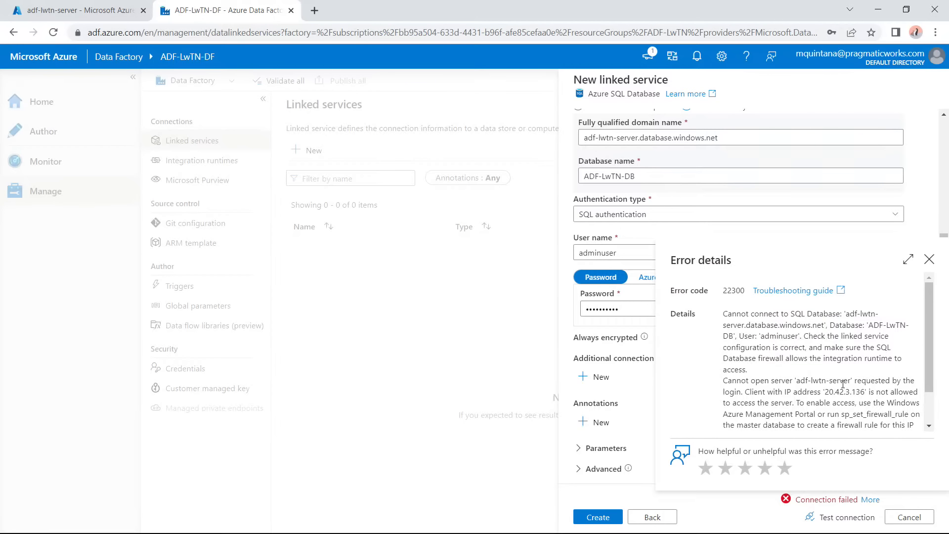
click(928, 259)
click(79, 11)
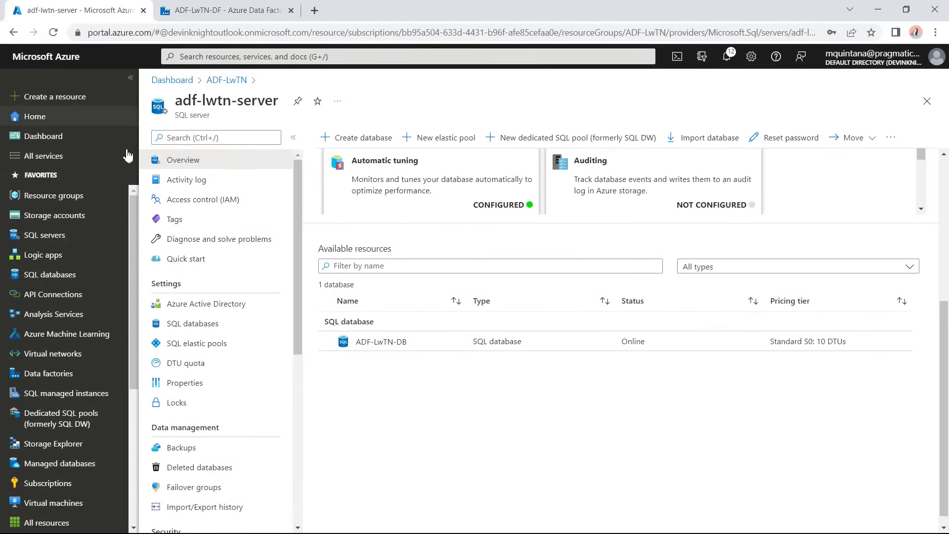
In adf-lwtn-server's networking settings, allow Azure services and resources to access the server, add the client IPv4 address to the firewall rules, and save.
scroll(207, 356, down, 3)
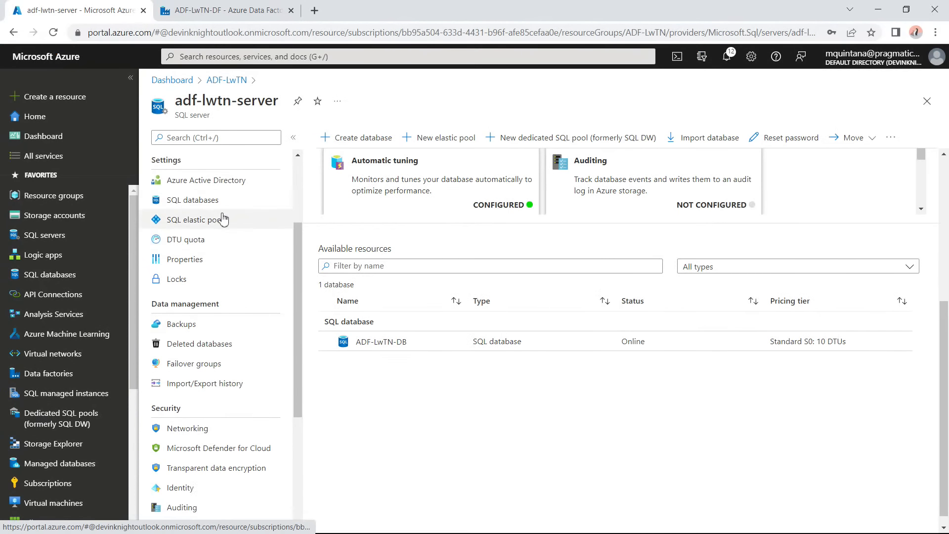
click(204, 438)
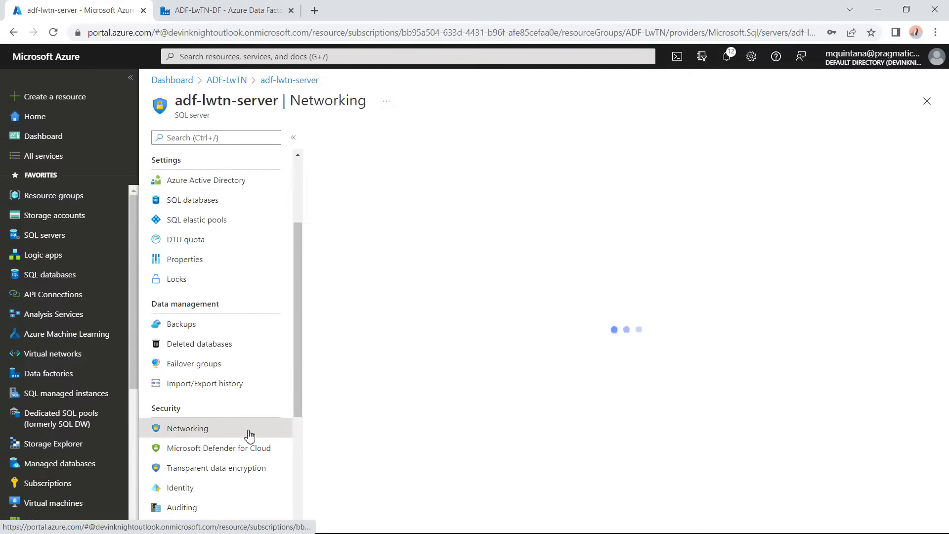
scroll(420, 349, down, 3)
scroll(420, 349, down, 1)
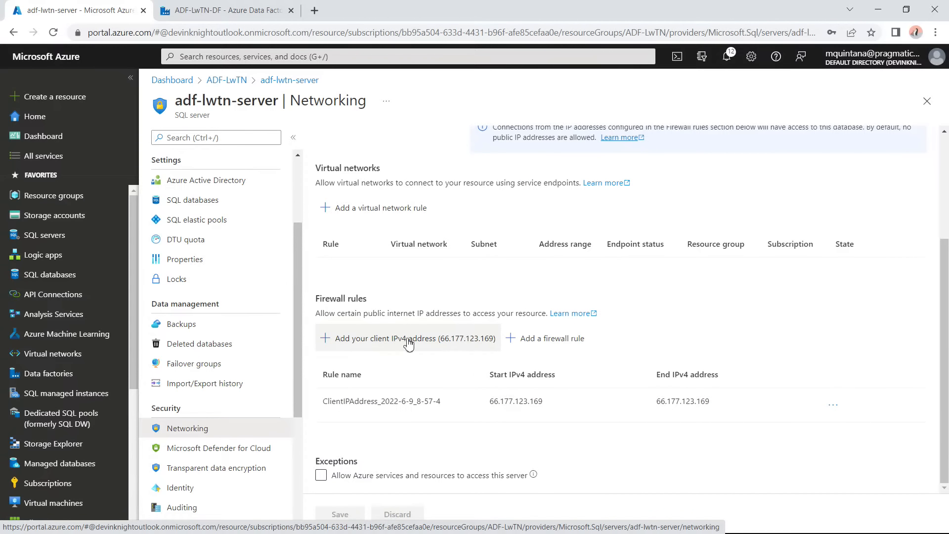
click(321, 475)
click(357, 341)
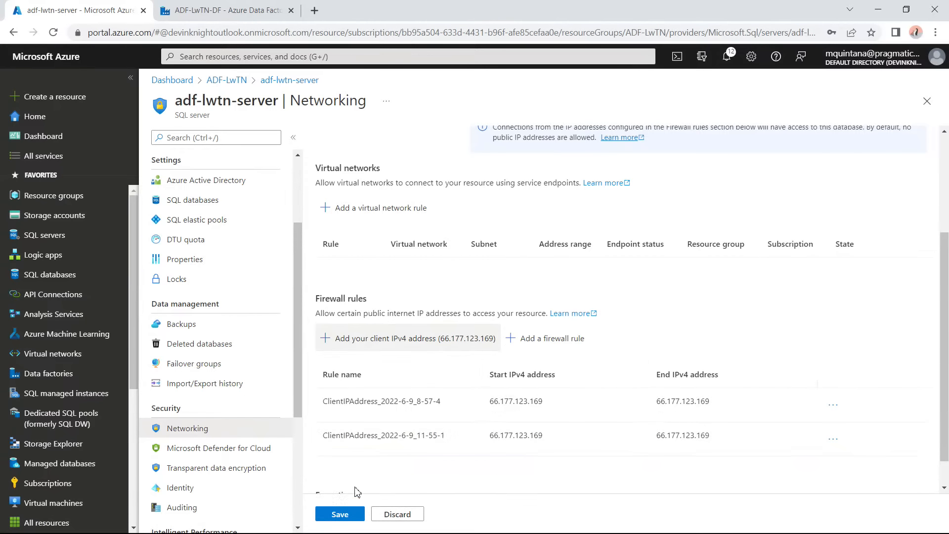
click(351, 514)
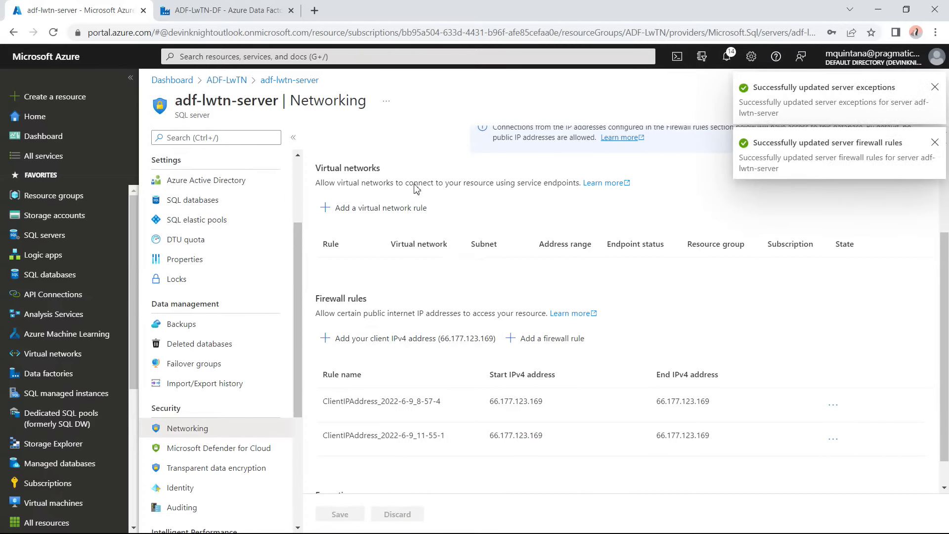
Copy the server name from adf-lwtn-server's overview page and return to the Azure SQL Database linked service form in Data Factory.
click(227, 81)
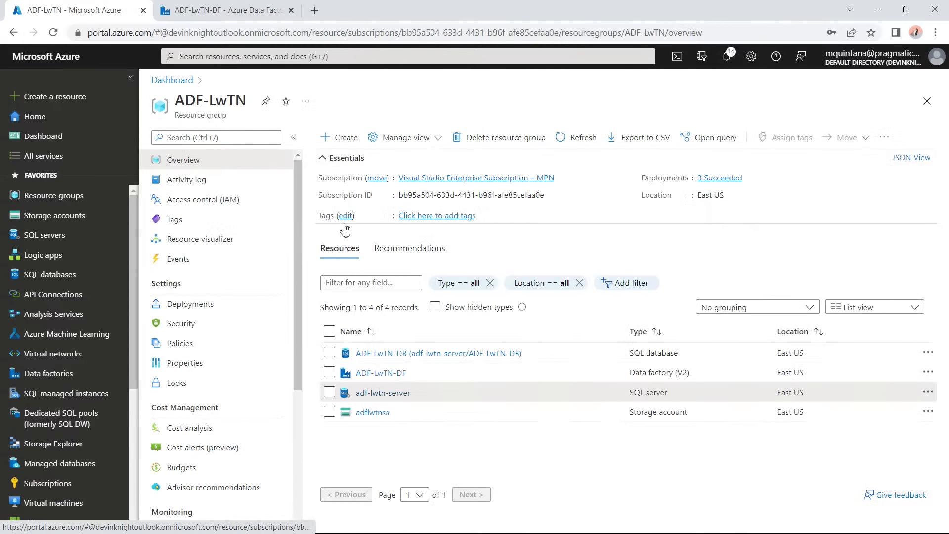
click(392, 393)
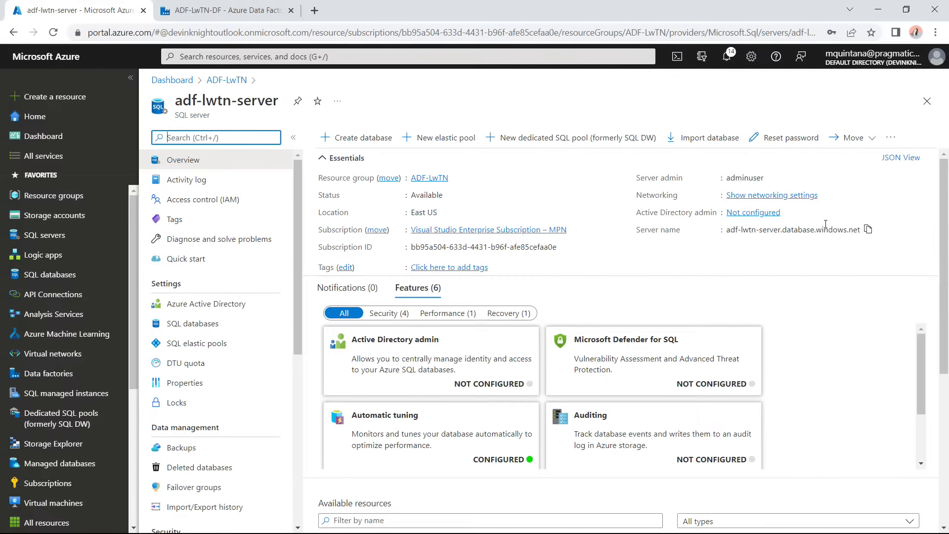
click(866, 231)
click(178, 6)
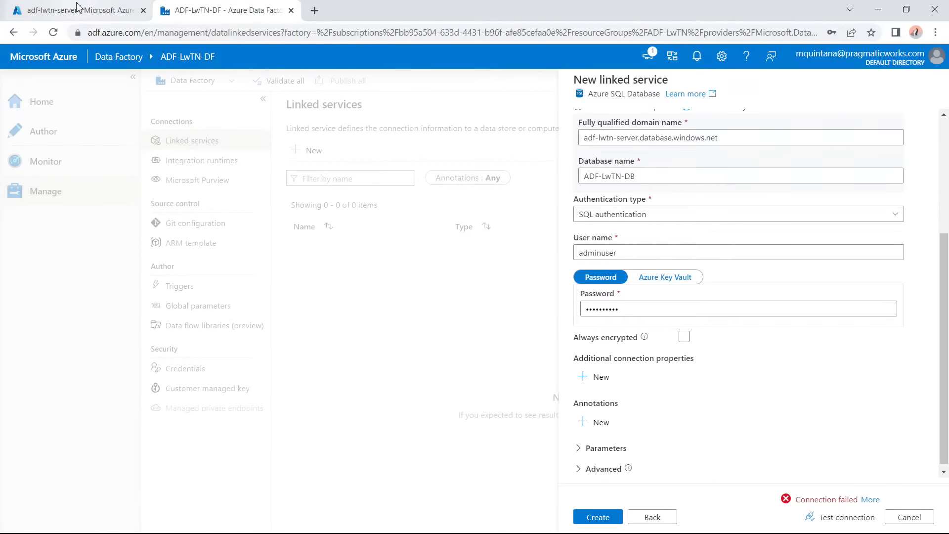
click(99, 11)
click(232, 10)
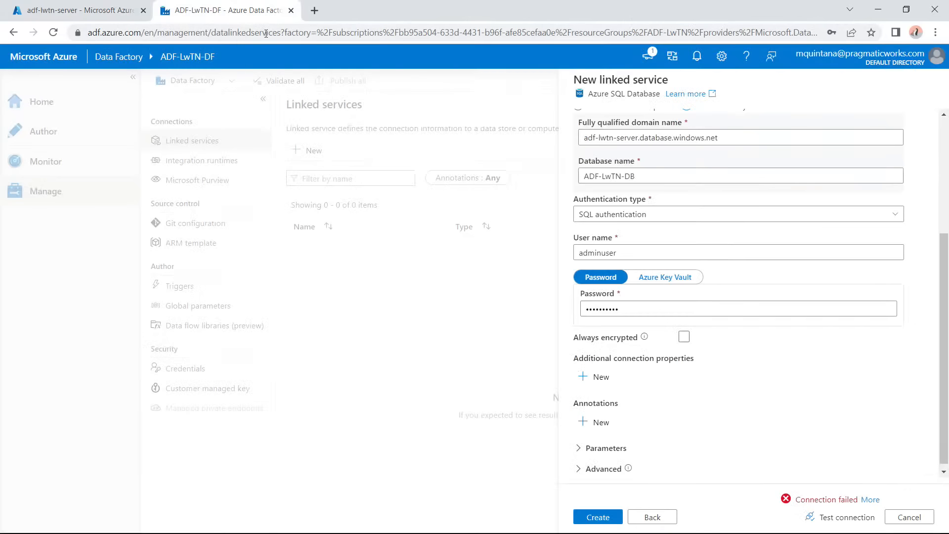
Re-enter the SQL admin account's password, test the connection, and create the Azure SQL Database linked service.
double_click(646, 307)
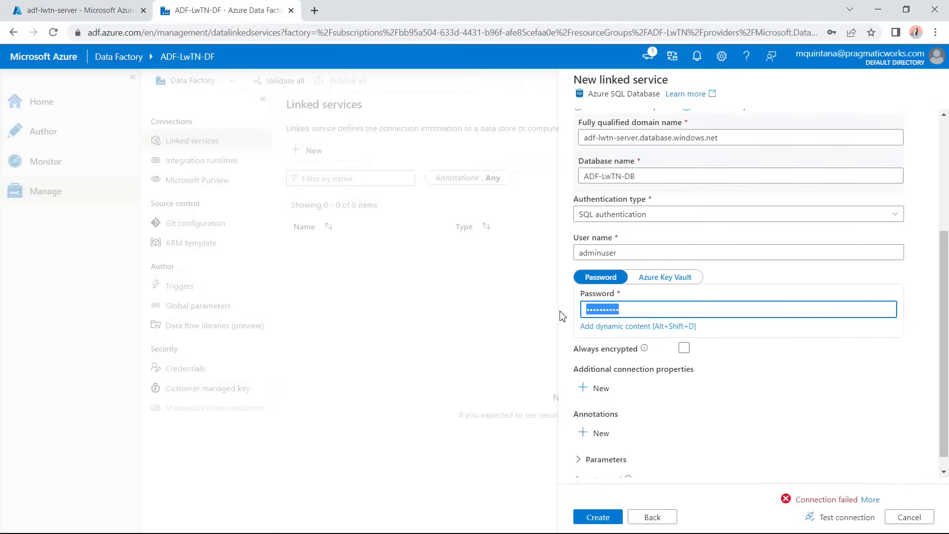
text(**********)
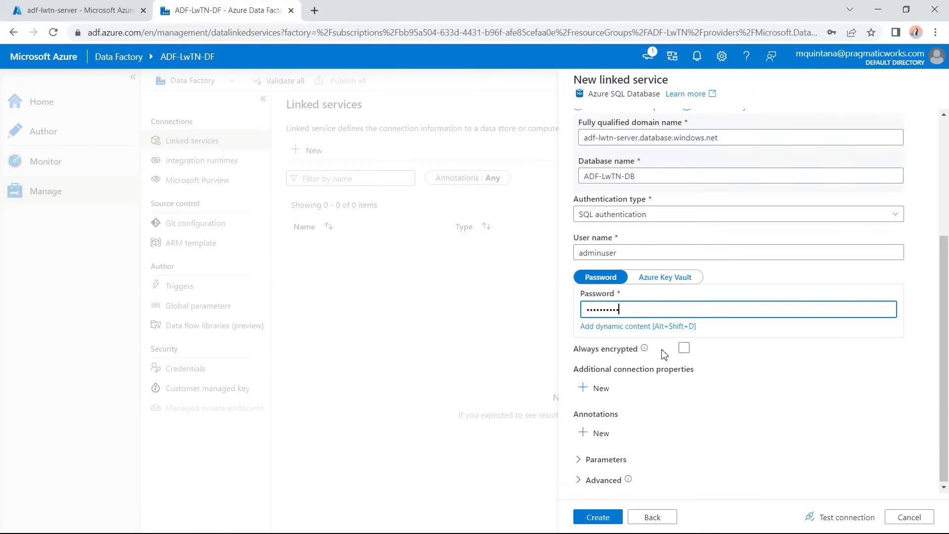
click(835, 517)
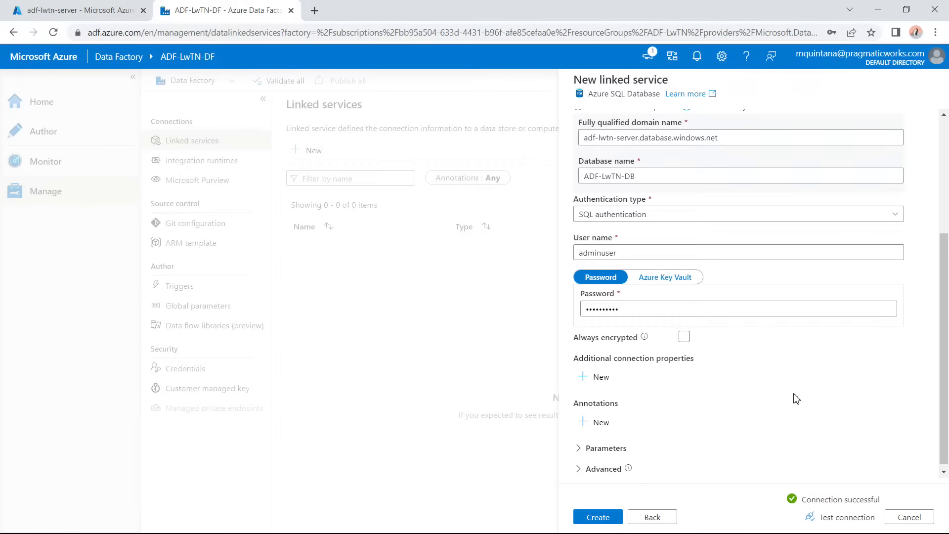
click(609, 519)
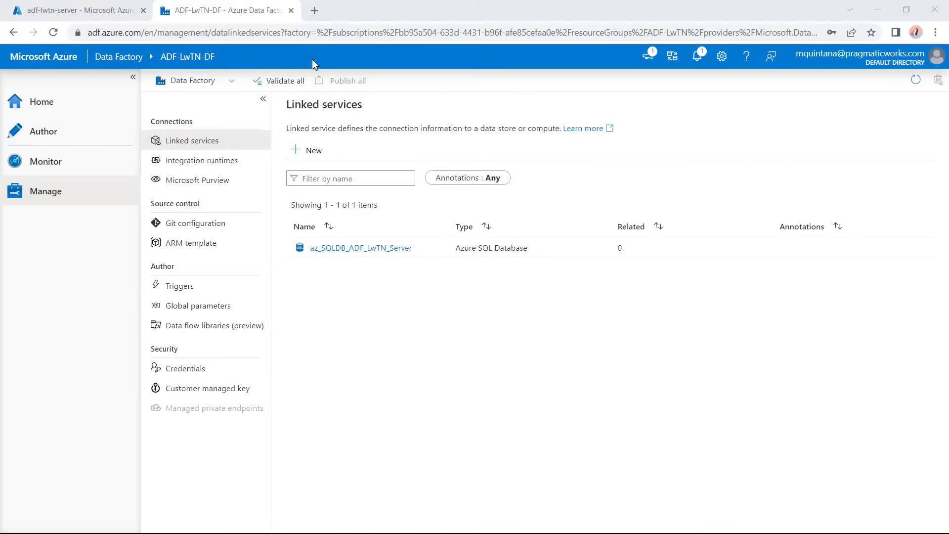
Start a new linked service, searching the data stores for "data l" and choosing Azure Data Lake Storage Gen2.
click(308, 163)
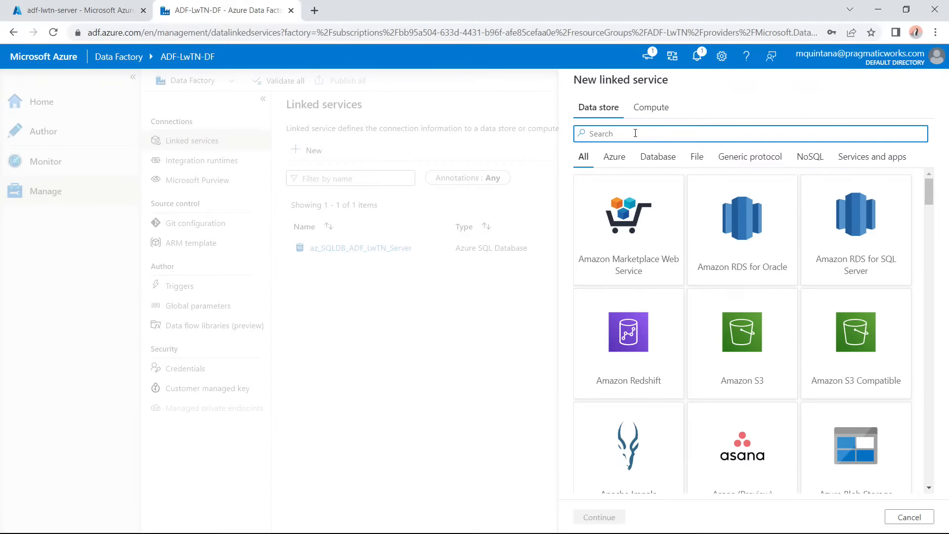
text(data l)
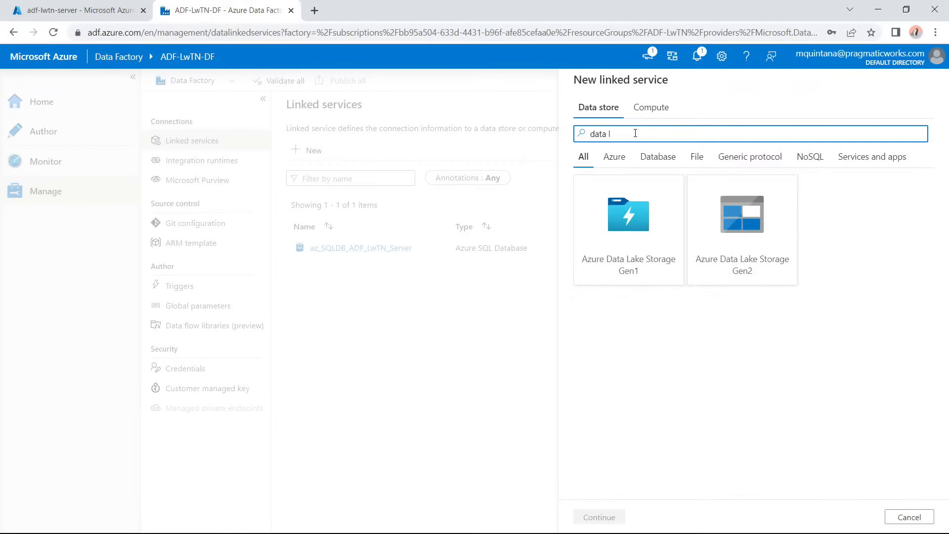
click(732, 244)
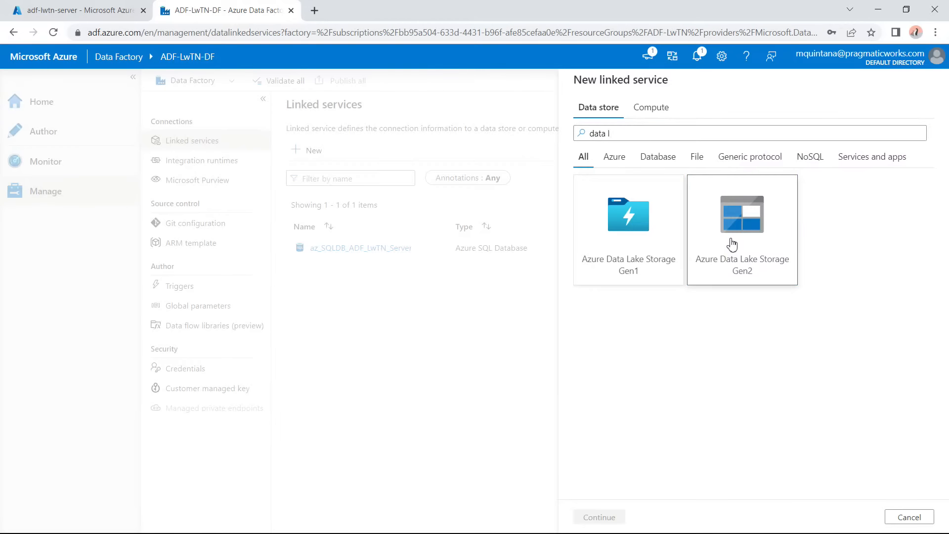
click(609, 517)
Name the linked service az_ADLS_adflwtnsa, copying the storage account's name from the ADF-LwTN resource group in the Azure portal.
drag(665, 131, 480, 128)
text(az)
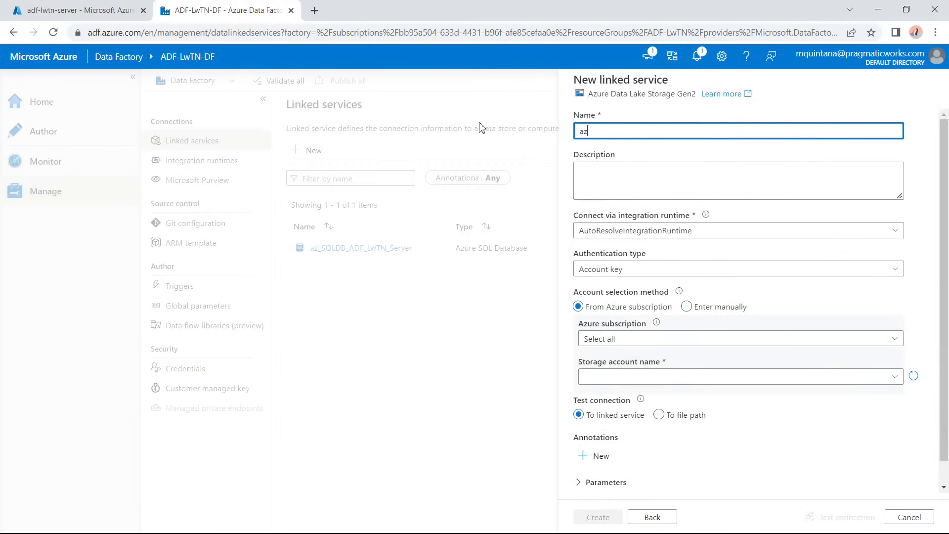
text(_ADLS_)
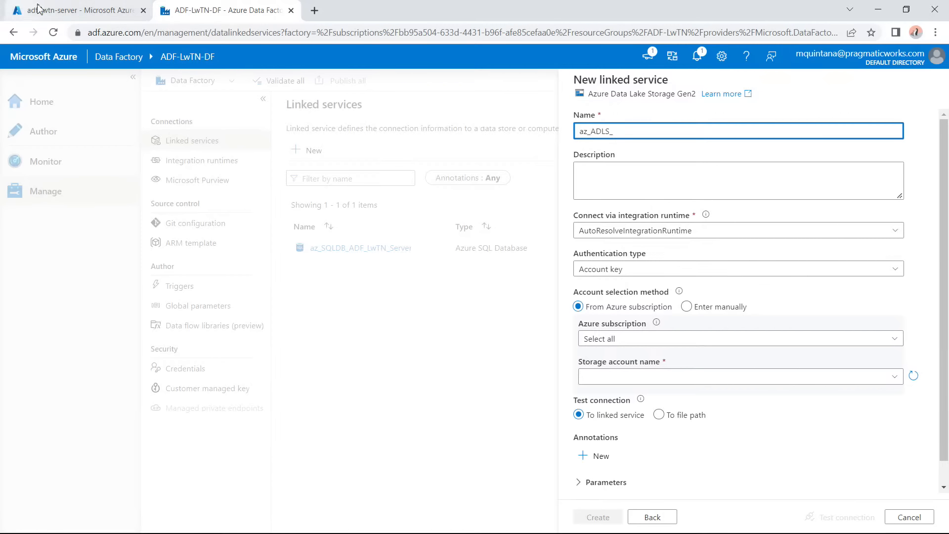
click(79, 11)
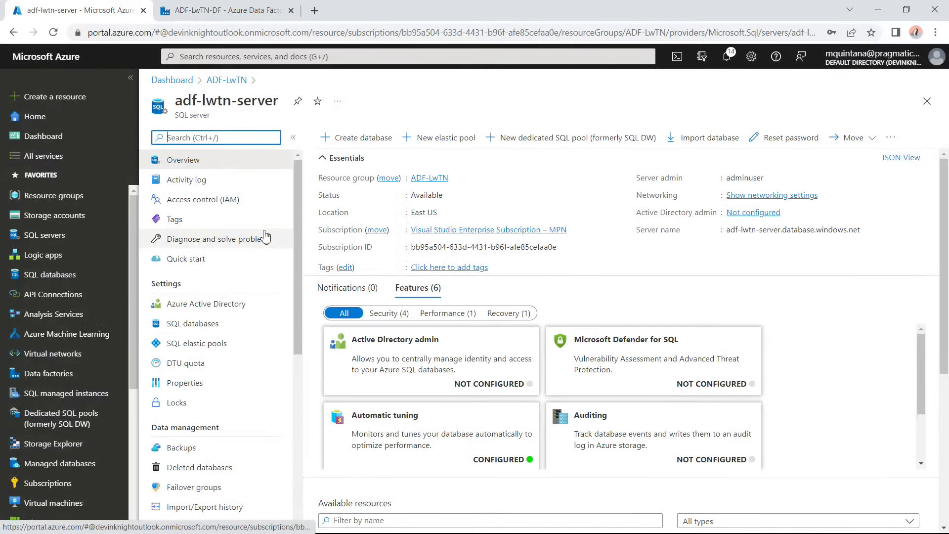
click(429, 178)
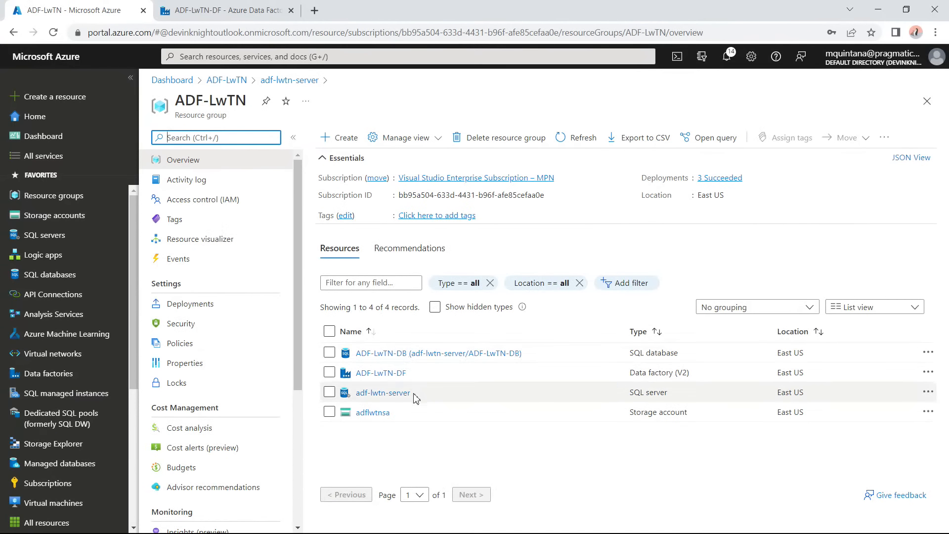
drag(412, 411, 357, 419)
key(ctrl+c)
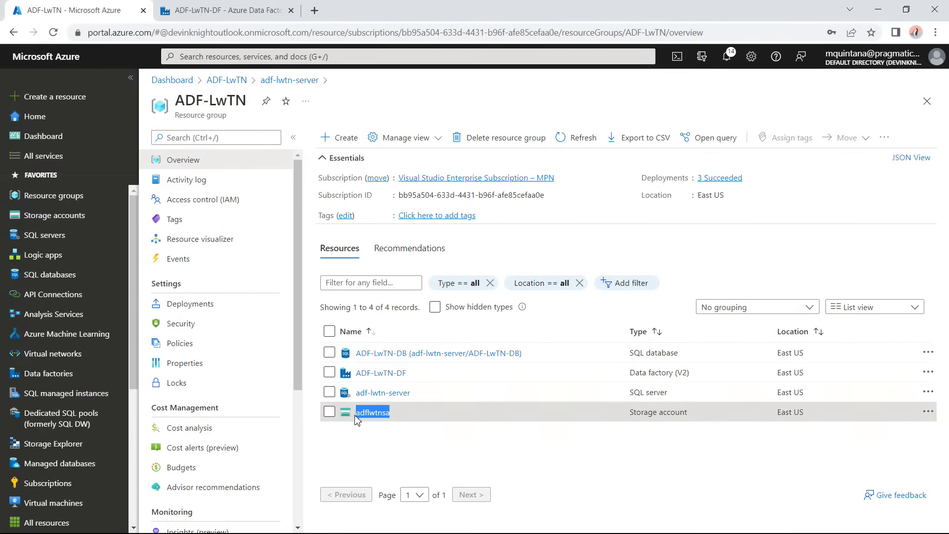
click(227, 10)
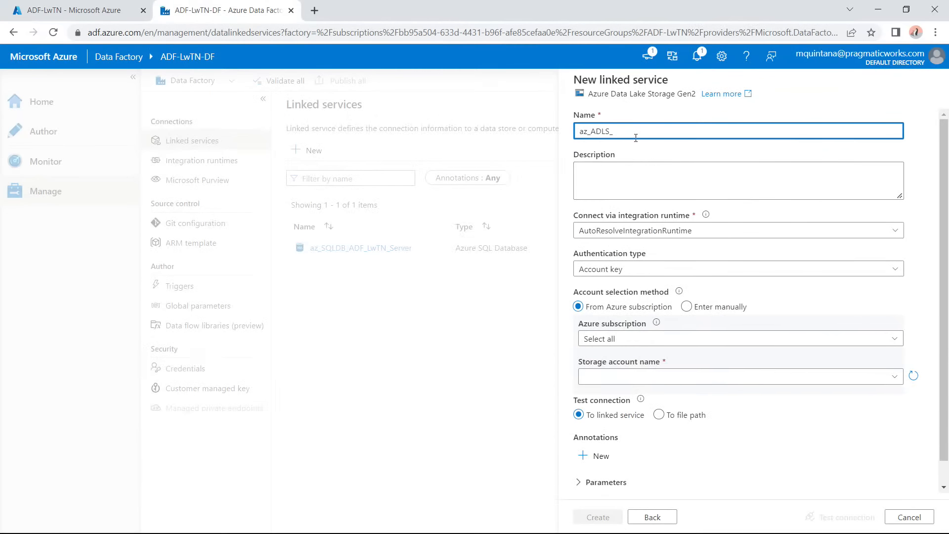
key(ctrl+v)
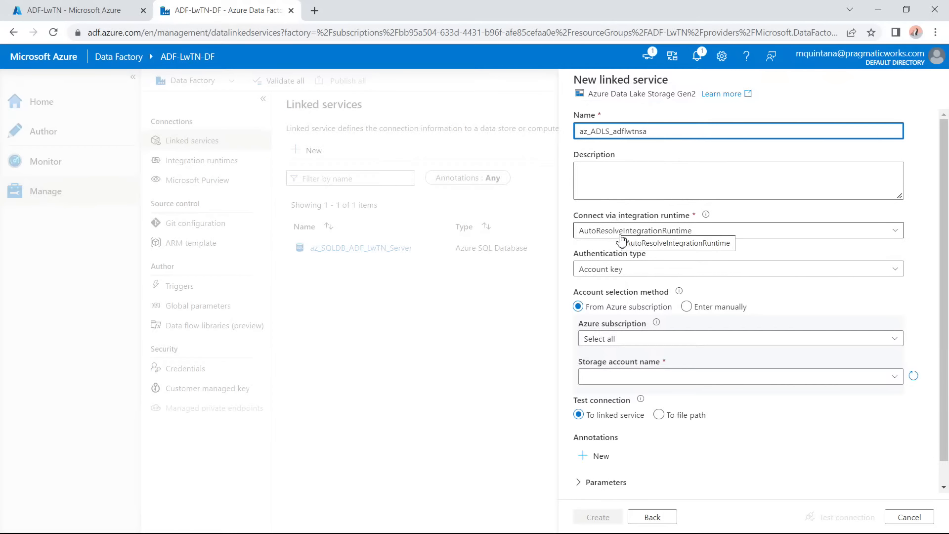
Set the linked service's Azure subscription to Visual Studio Enterprise Subscription – MPN and its storage account to adflwtnsa.
click(627, 341)
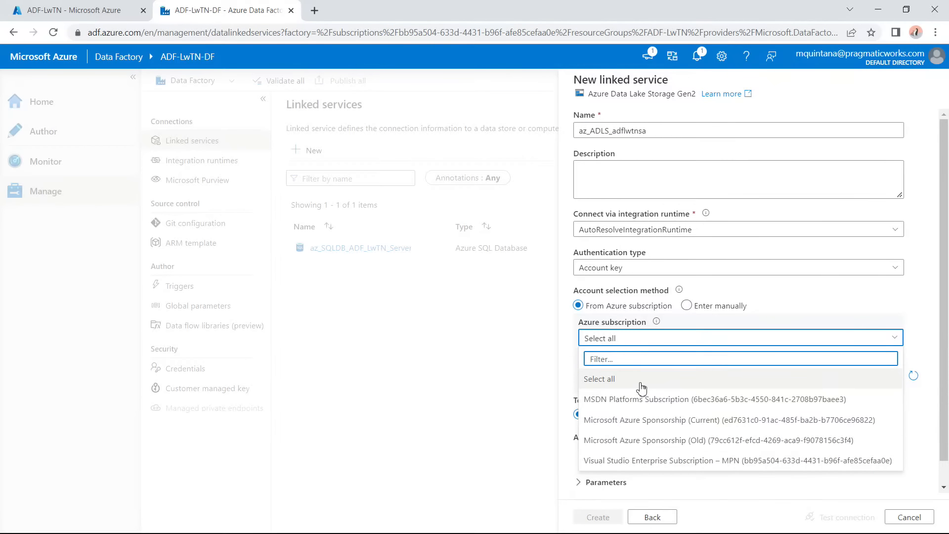
click(629, 462)
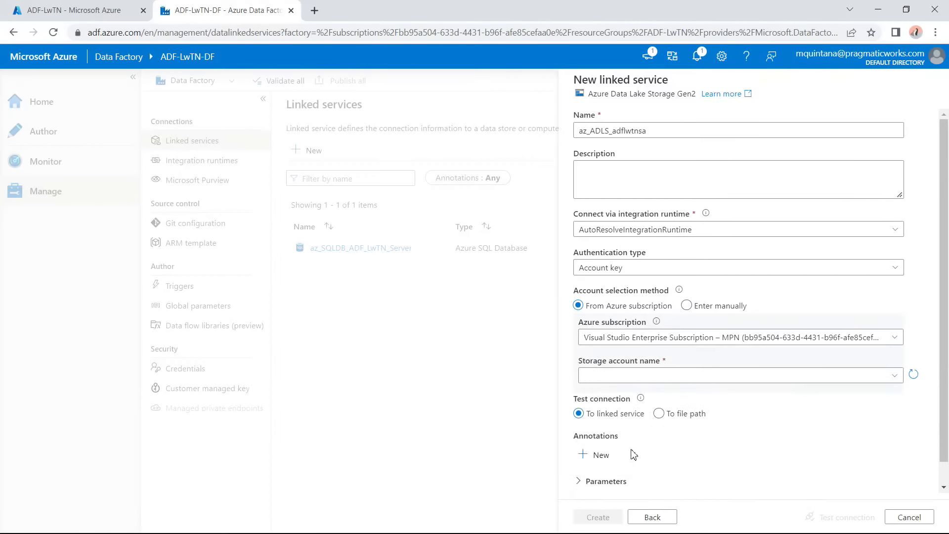
click(629, 379)
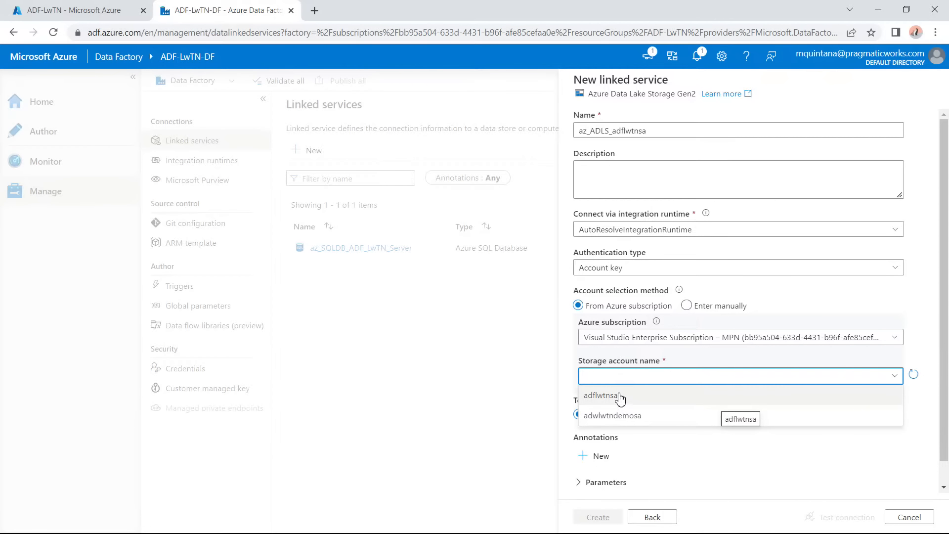
click(626, 397)
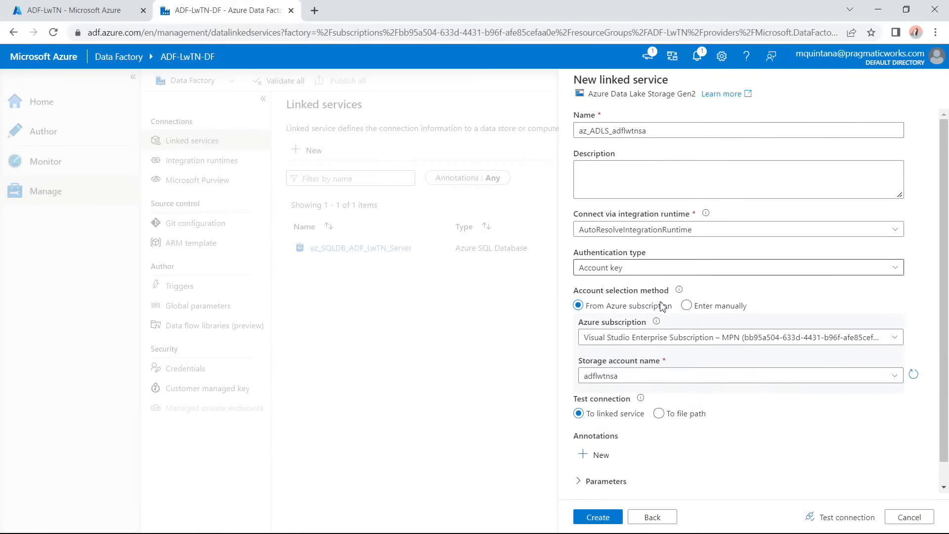
Test and create the Data Lake linked service, and open the data factory's authoring area.
click(840, 517)
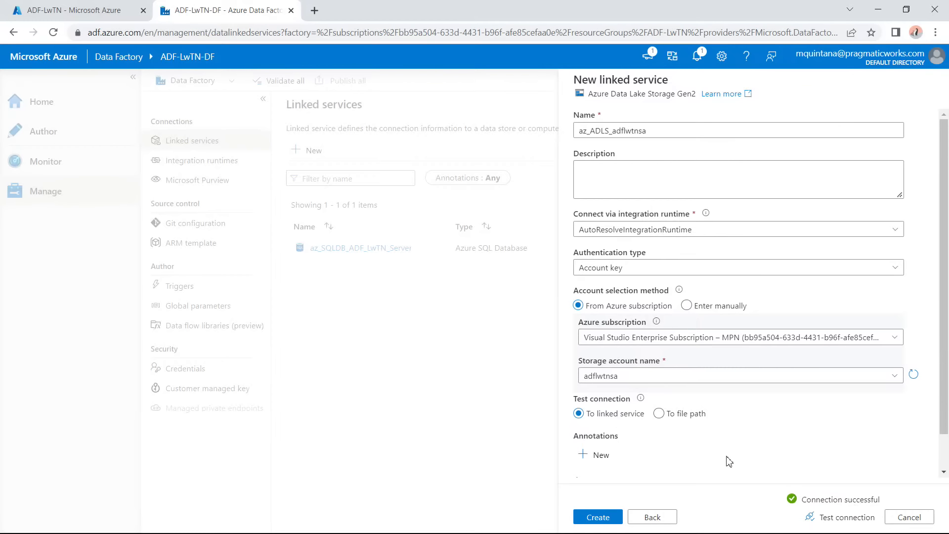
click(598, 516)
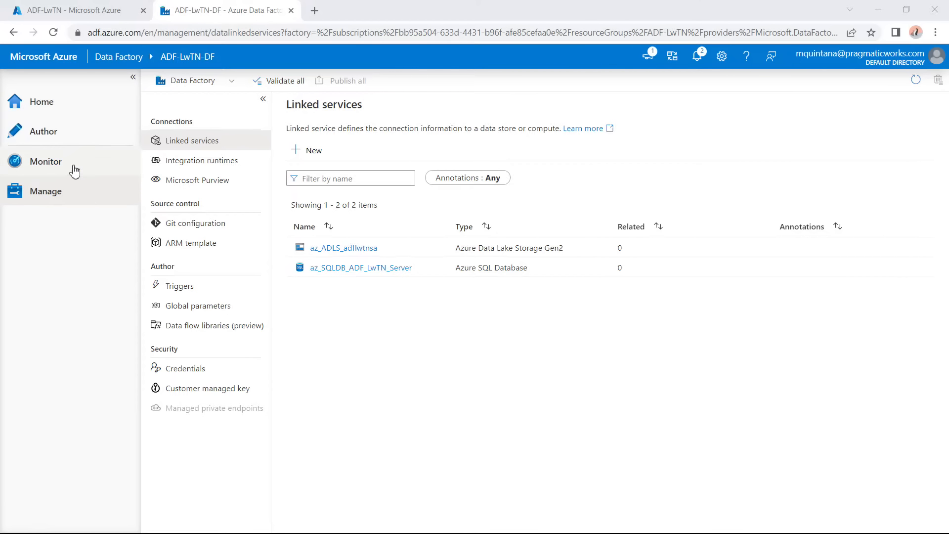
click(50, 140)
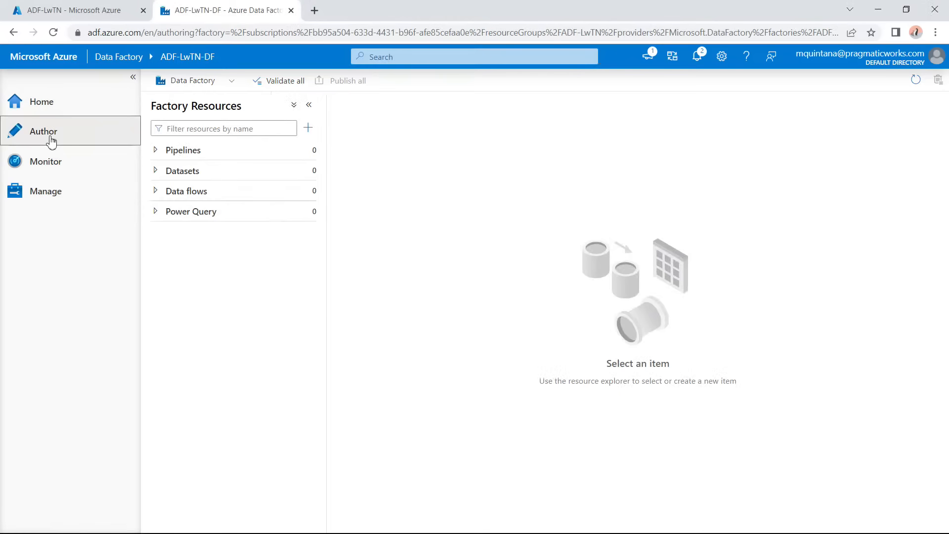
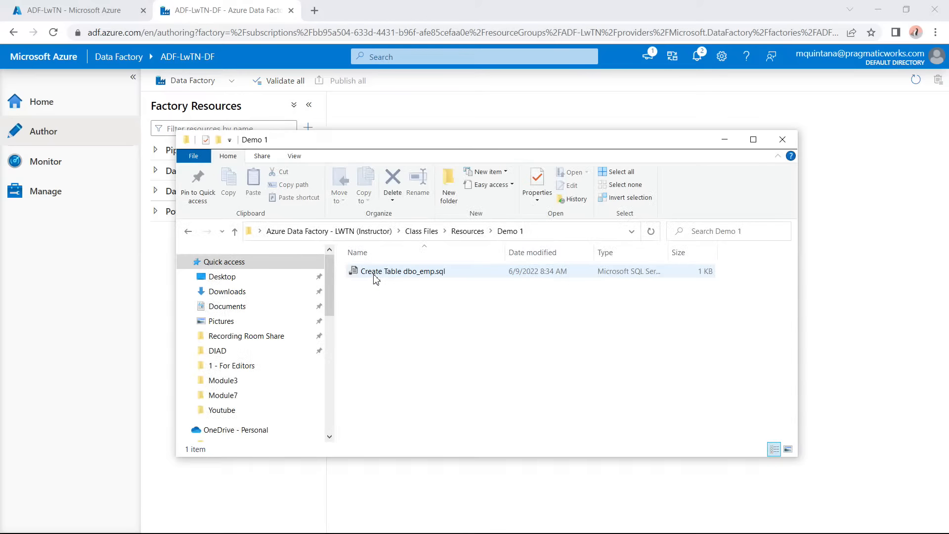
Open Create Table dbo_emp.sql from the Demo 1 folder in Notepad, examine its SQL statements, and close it.
click(386, 275)
right_click(387, 276)
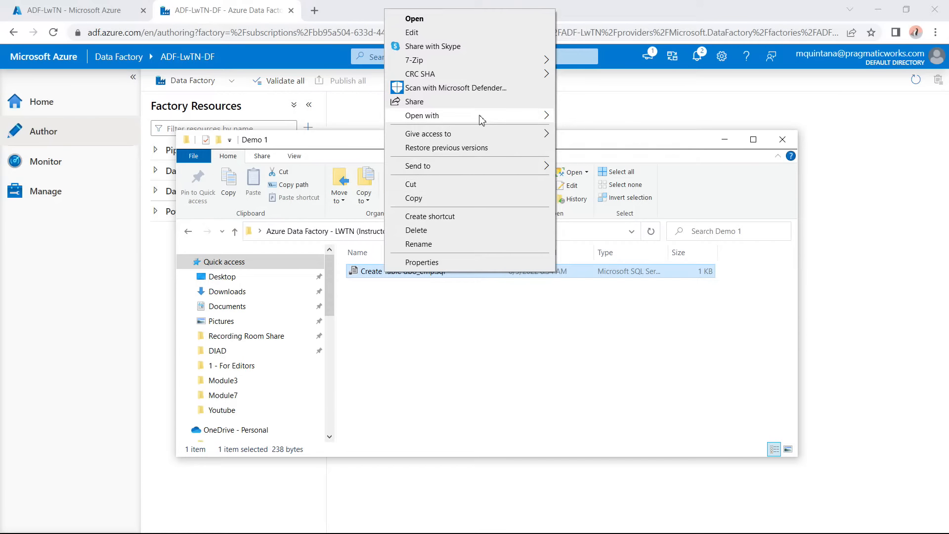
mouse_move(549, 116)
click(592, 119)
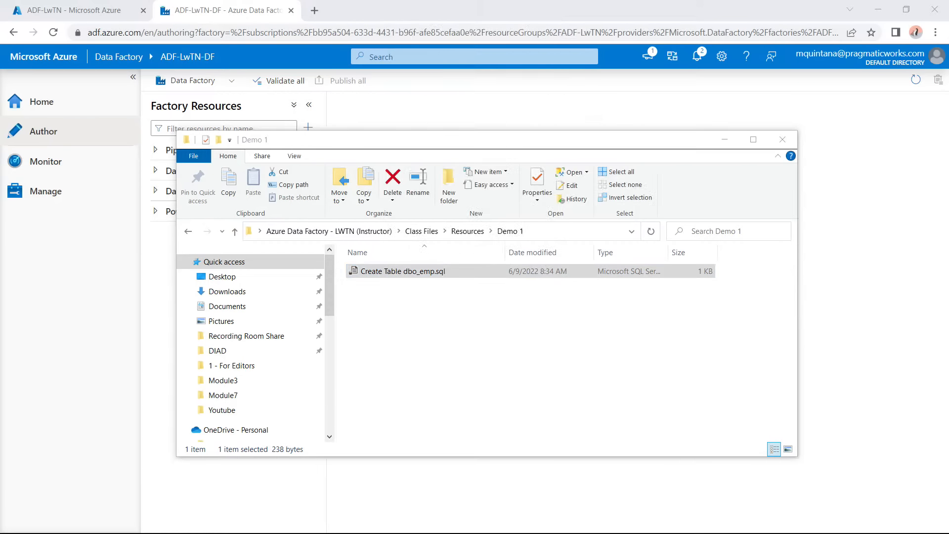
drag(0, 306, 335, 141)
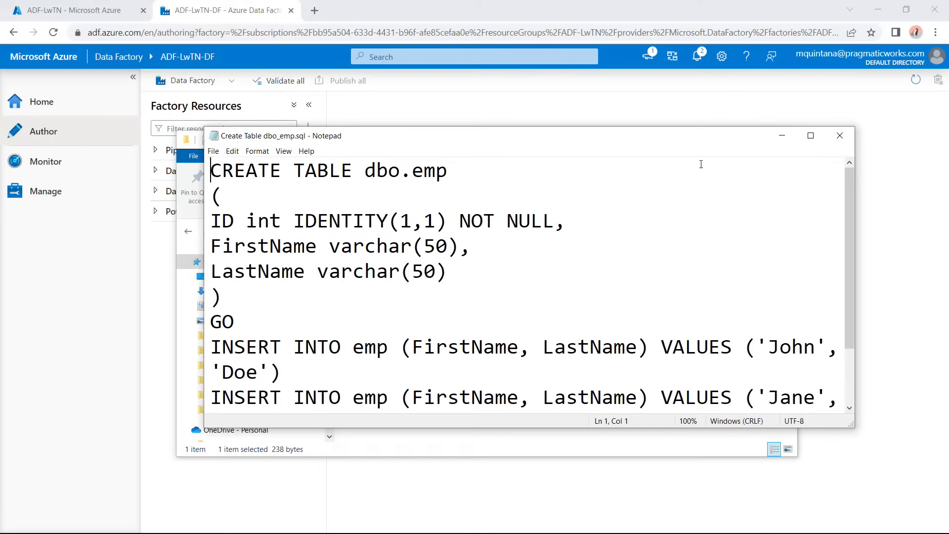
click(839, 136)
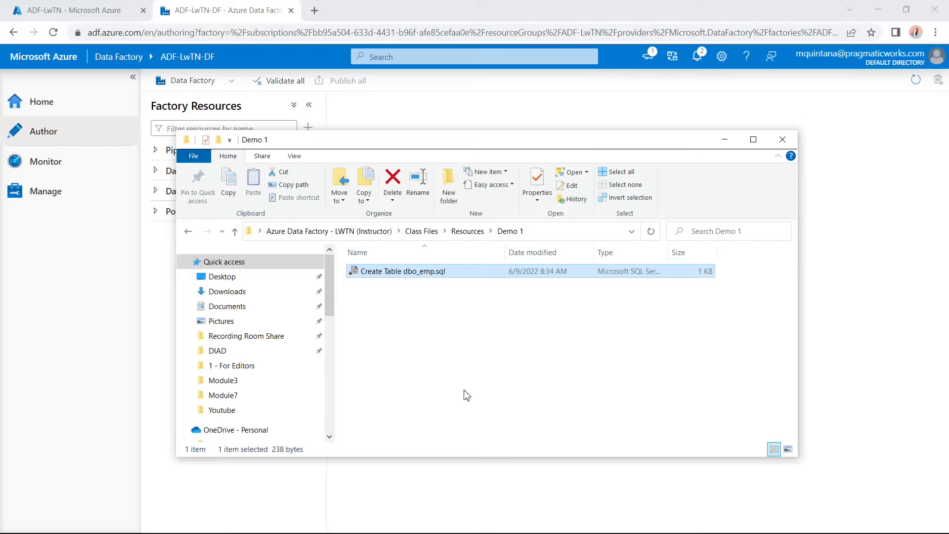
Open the ADF-LwTN-DB SQL database from the ADF-LwTN resource group in a new browser tab placed beside it.
click(97, 18)
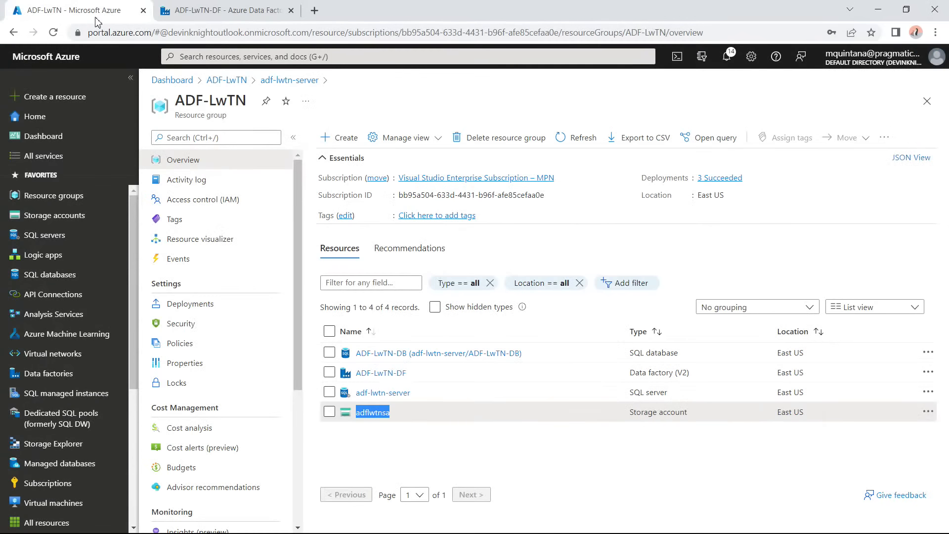
click(511, 446)
right_click(408, 356)
click(435, 363)
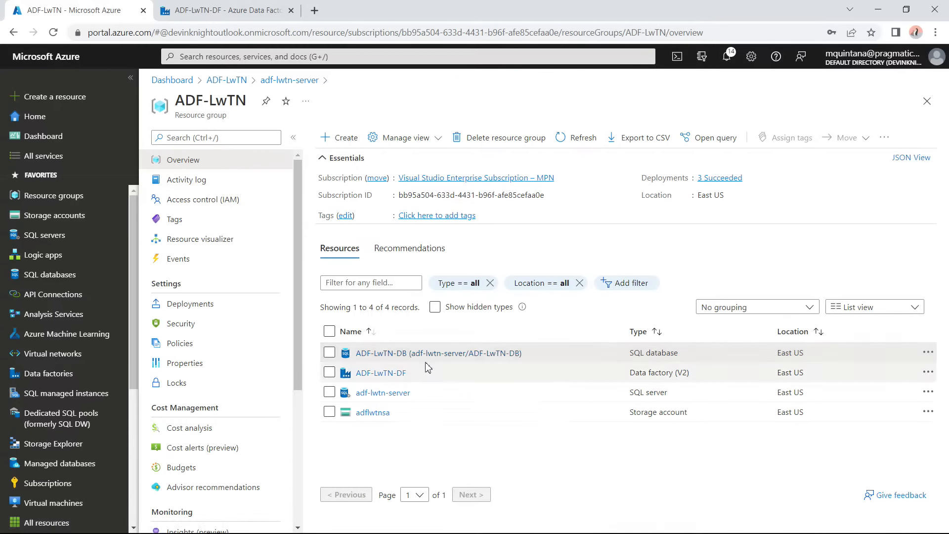
drag(371, 8, 238, 25)
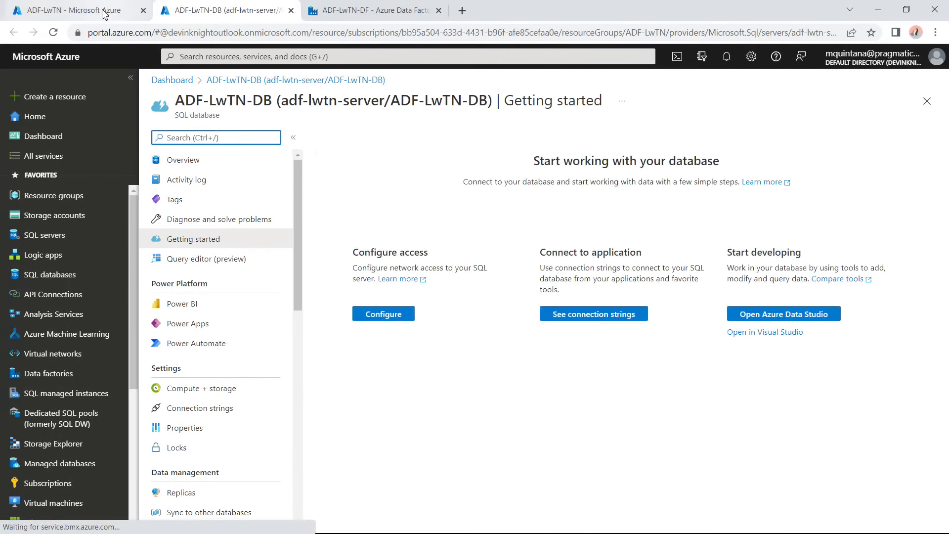
click(102, 12)
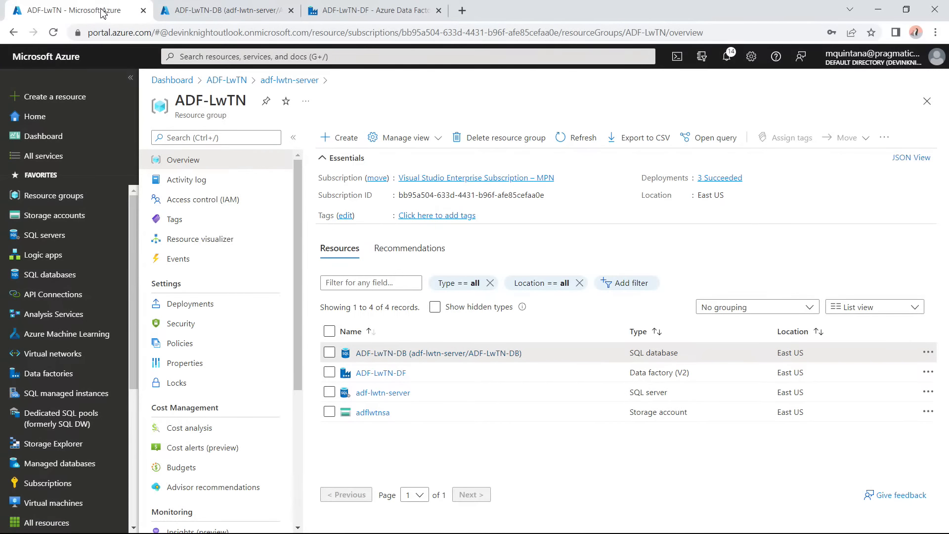
click(219, 10)
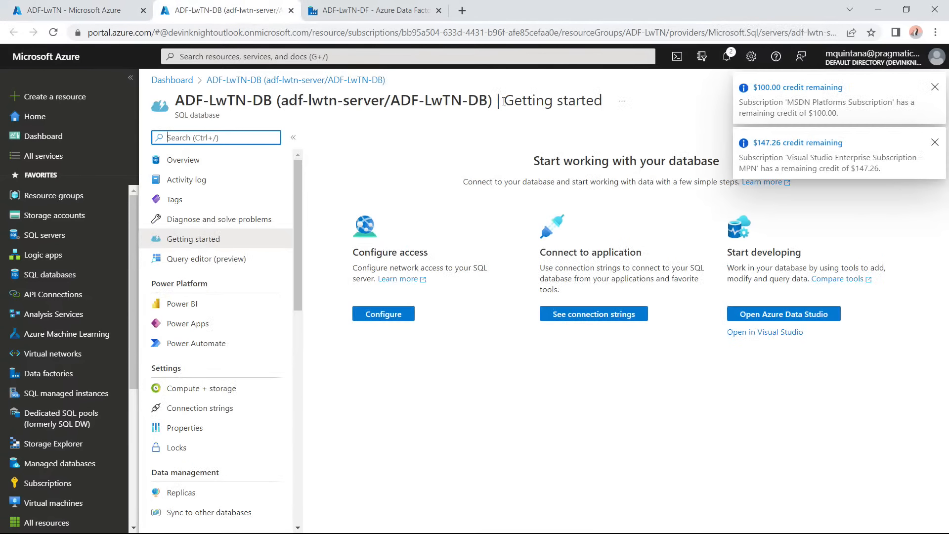
Sign in to the ADF-LwTN-DB query editor with SQL server authentication, entering the account password, and accept the certificate without saving the password.
click(218, 261)
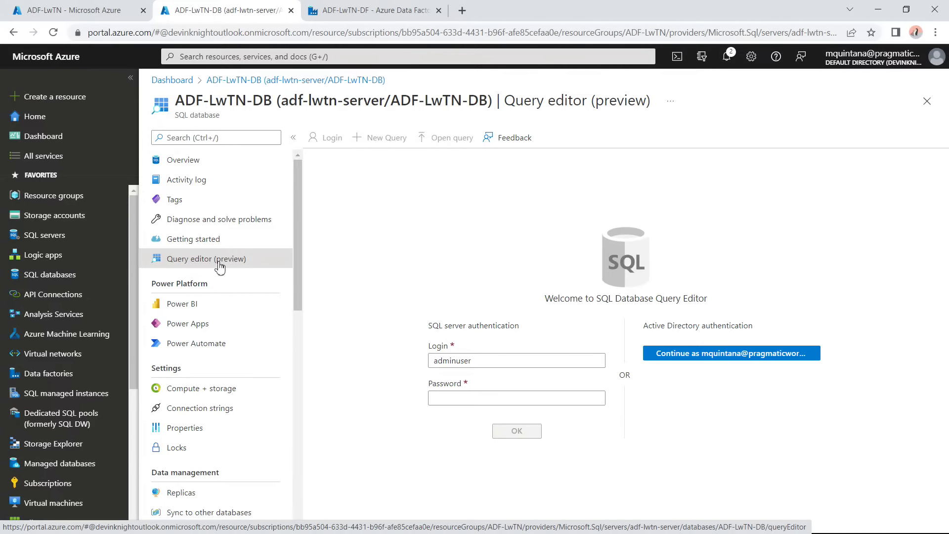
click(447, 393)
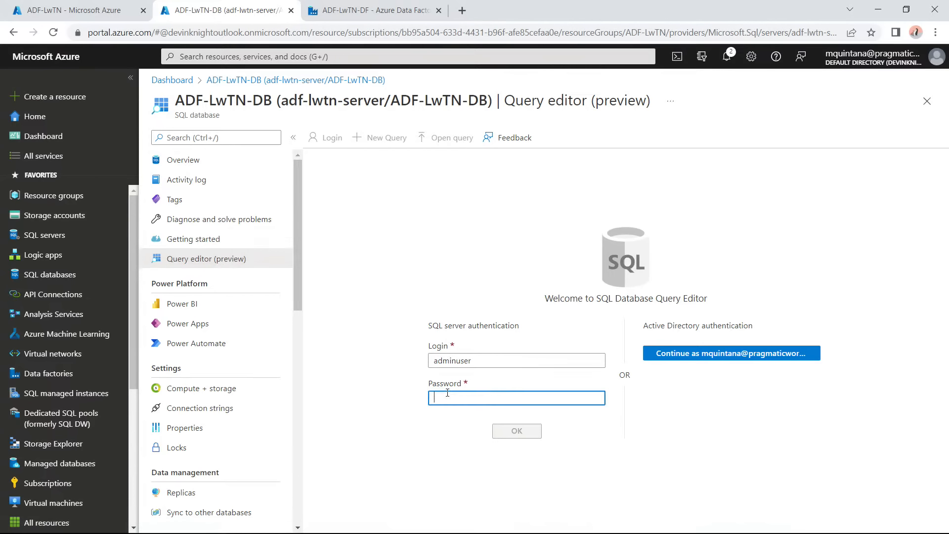
text(••••••••)
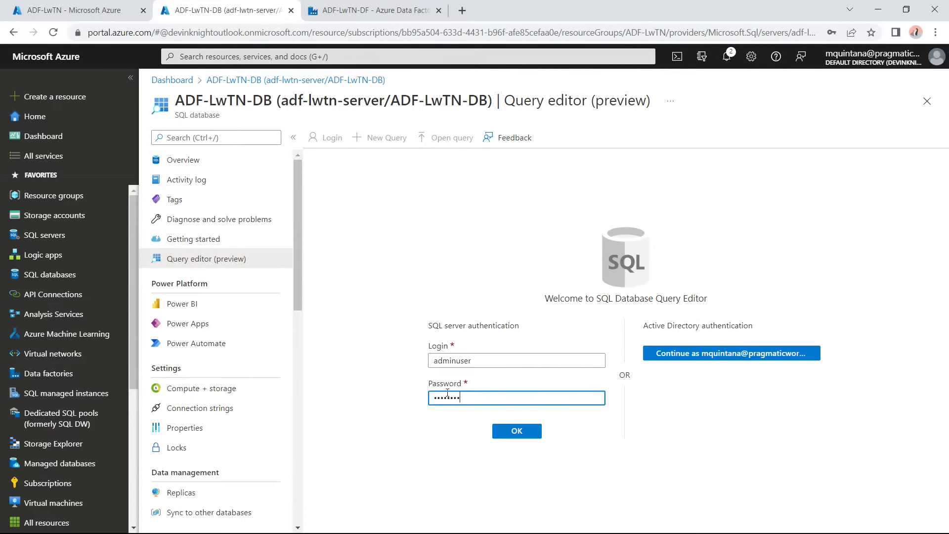
text(••)
click(514, 433)
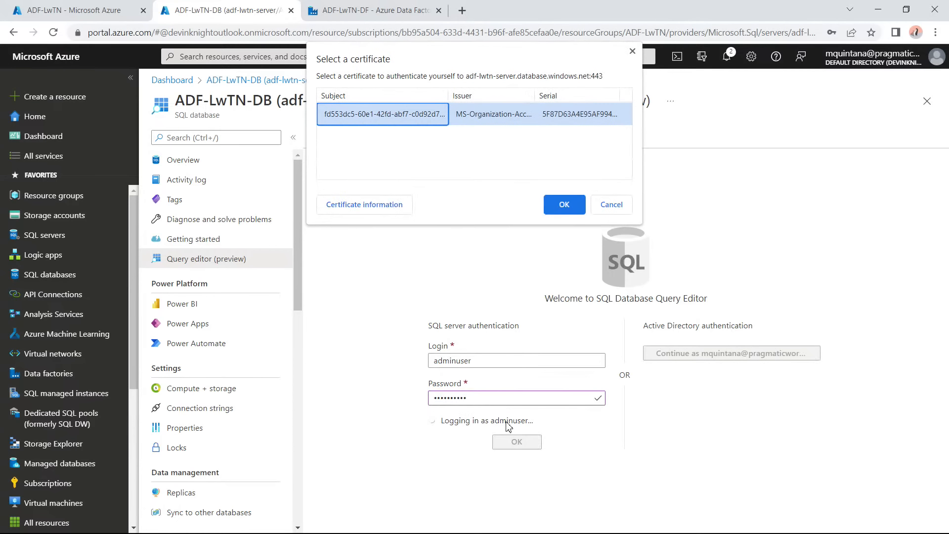
click(564, 204)
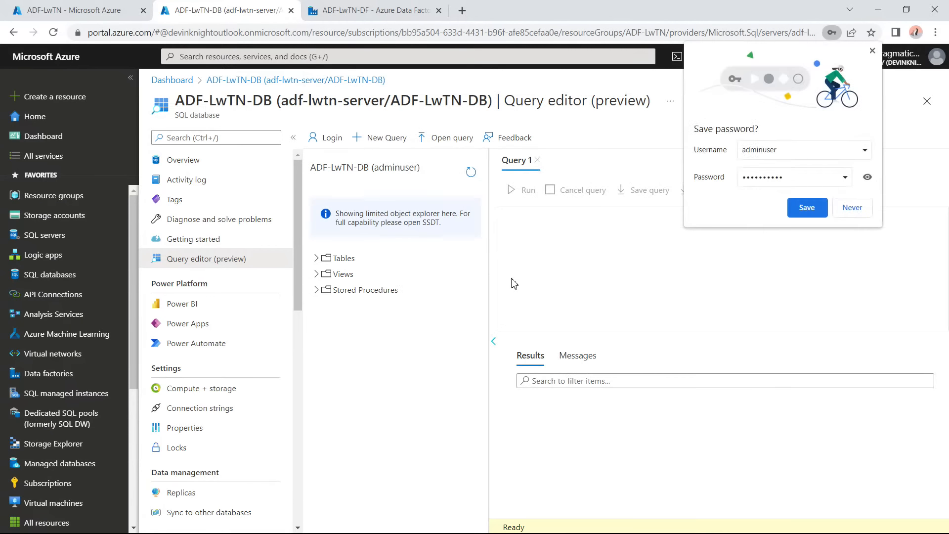
click(872, 51)
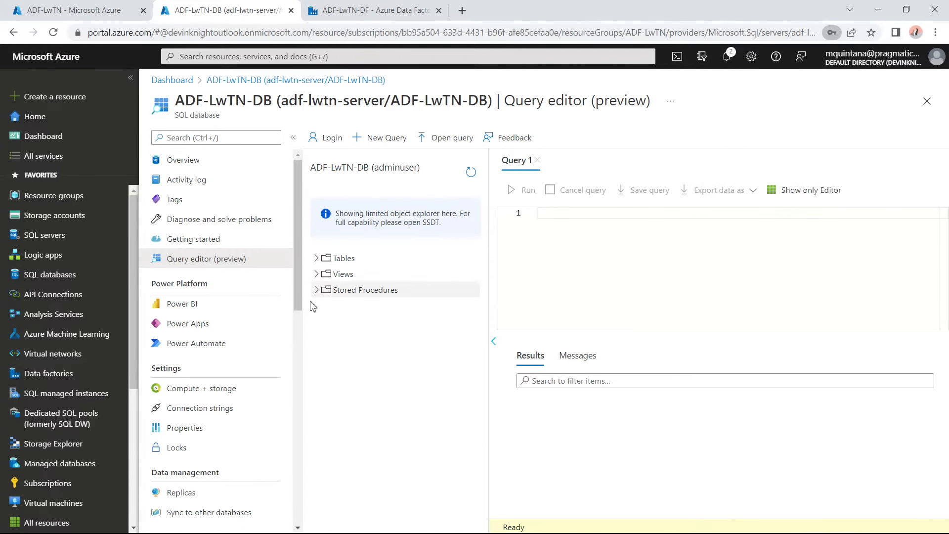
Replace the empty query with Create Table dbo_emp.sql from the Demo 1 folder and run it against ADF-LwTN-DB.
click(317, 259)
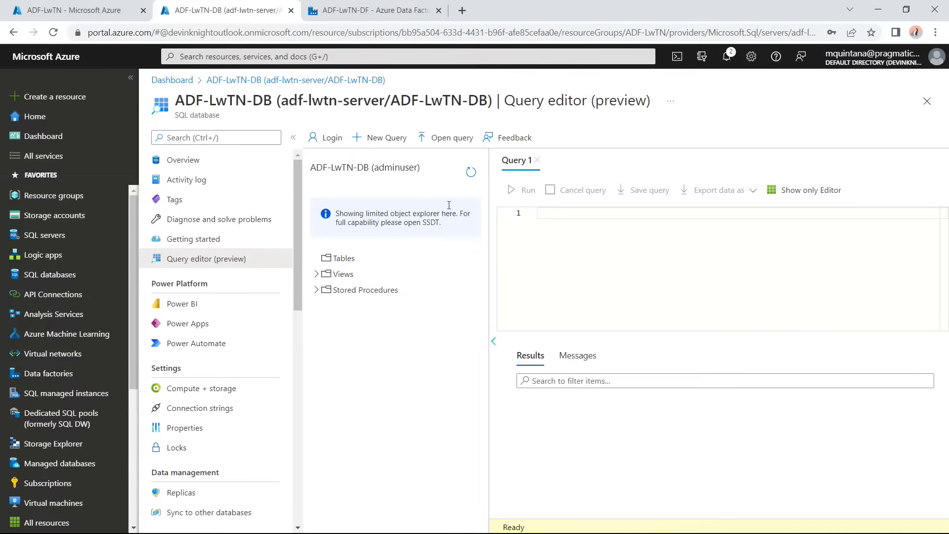
click(537, 160)
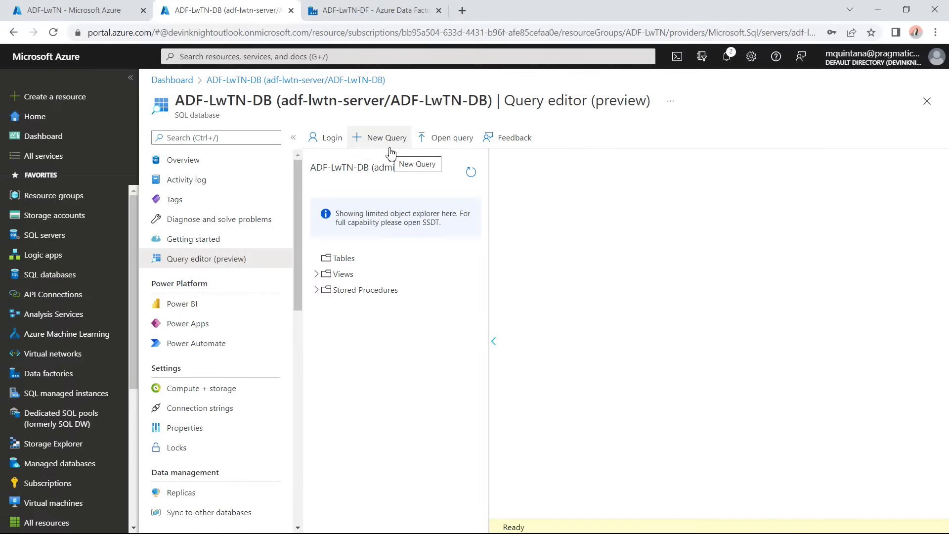
click(435, 139)
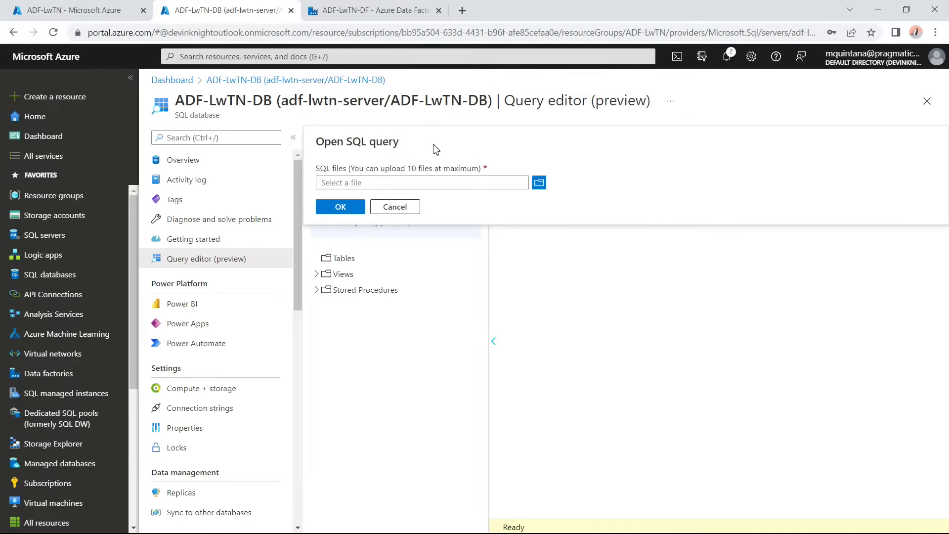
click(538, 183)
click(289, 35)
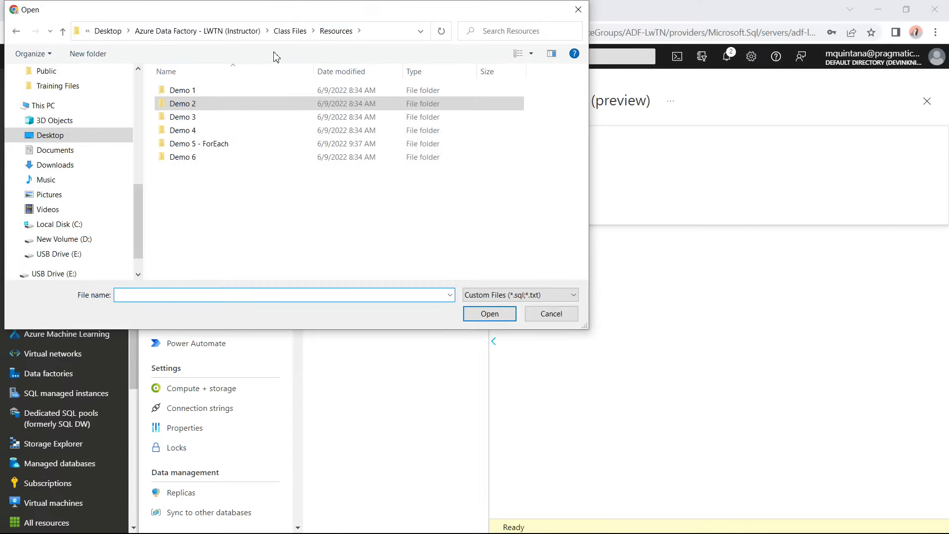
double_click(178, 92)
click(188, 92)
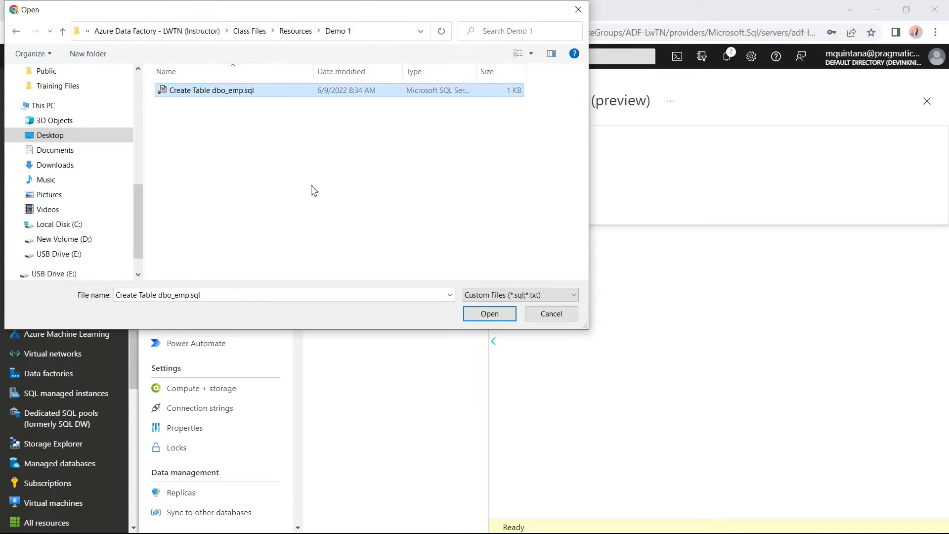
click(473, 315)
click(328, 212)
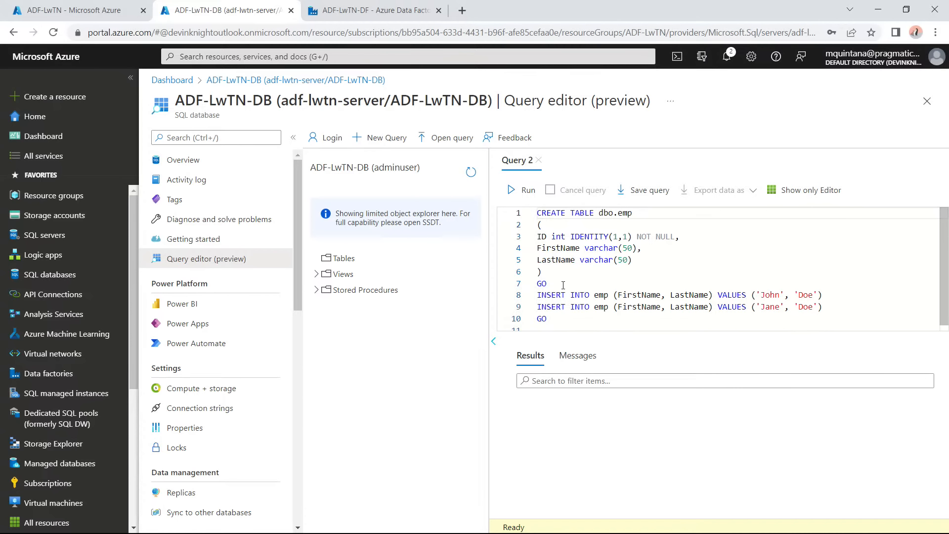
click(526, 198)
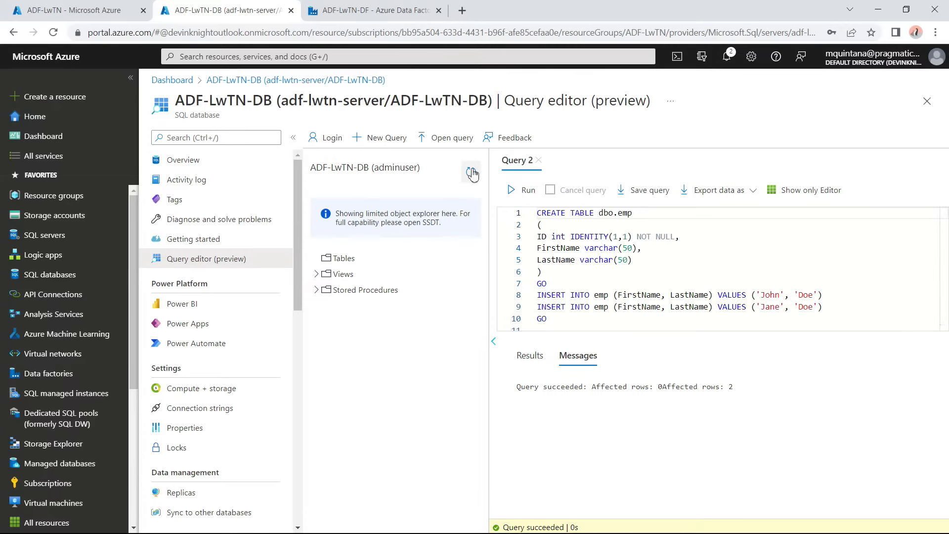
Query the top 1000 rows of the dbo.emp table to check its records, and close both queries.
click(341, 258)
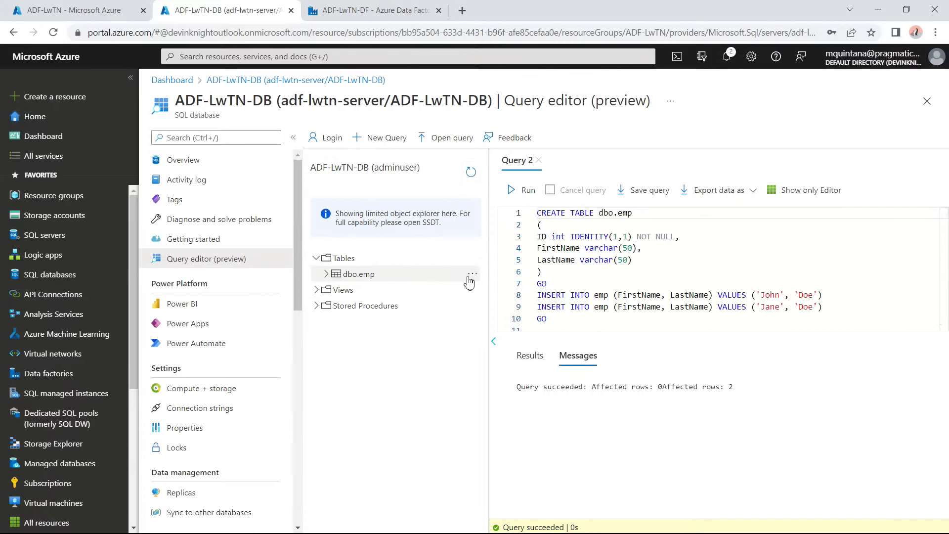
click(472, 274)
click(506, 287)
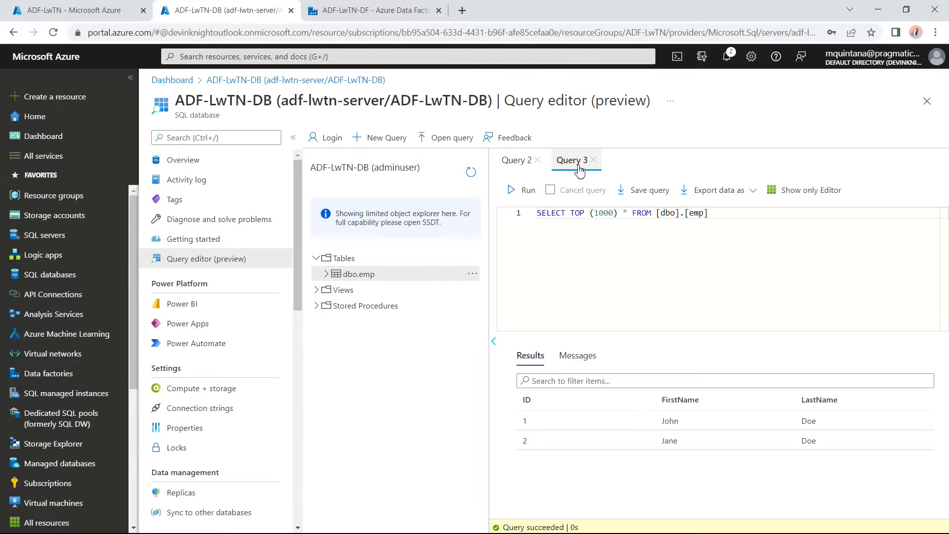
click(593, 160)
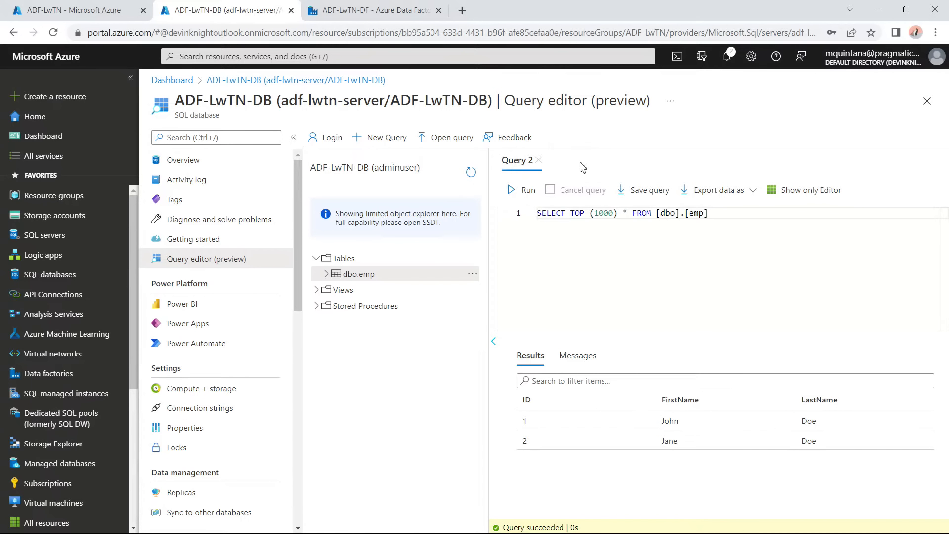
click(539, 160)
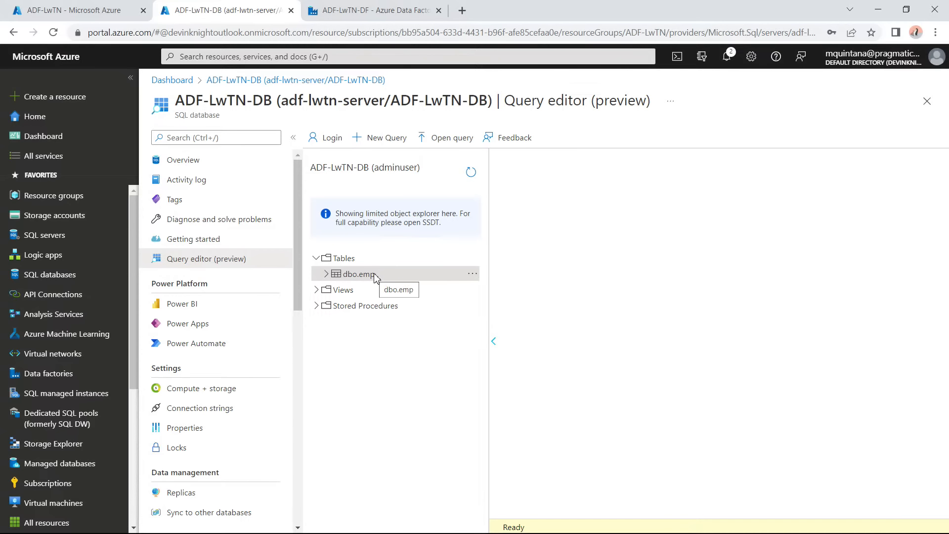
Check the contents of the Destination folder in the data container of the adflwtnsa storage account.
click(98, 12)
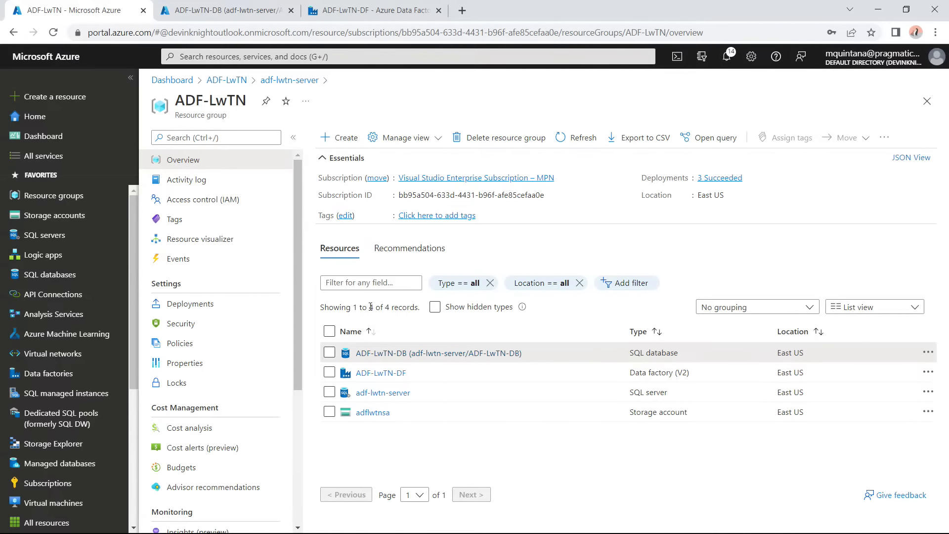
click(373, 413)
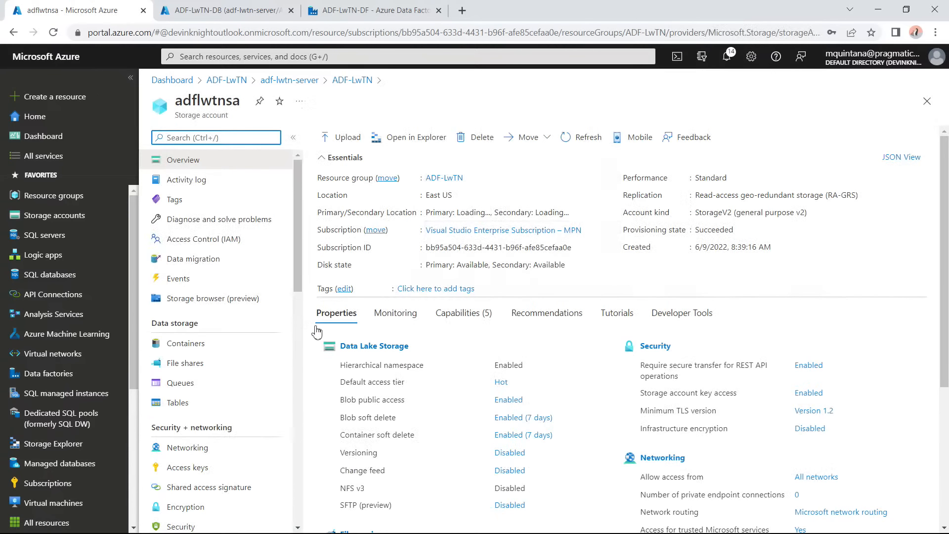
click(188, 344)
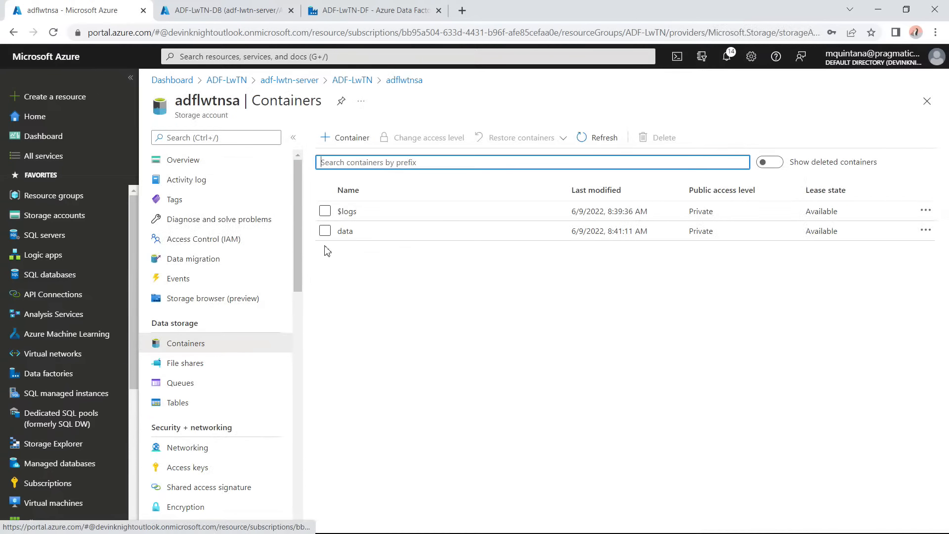
click(345, 232)
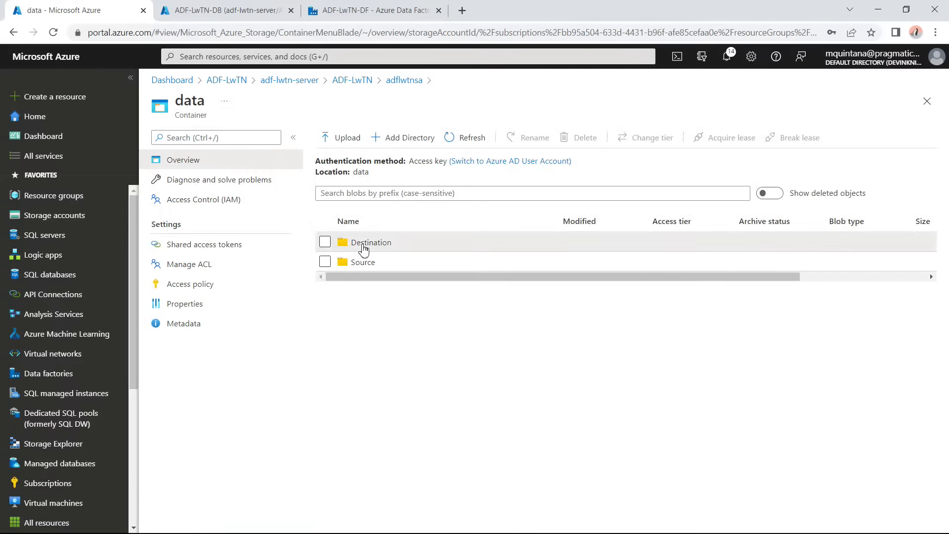
click(367, 243)
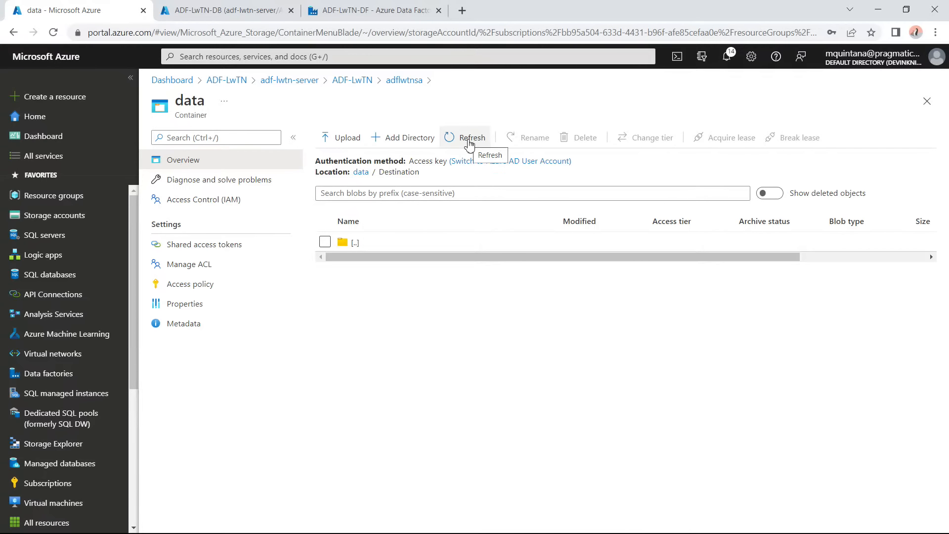
Switch to the ADF-LwTN-DF data factory and start the Copy Data tool through Ingest on its home page.
click(335, 14)
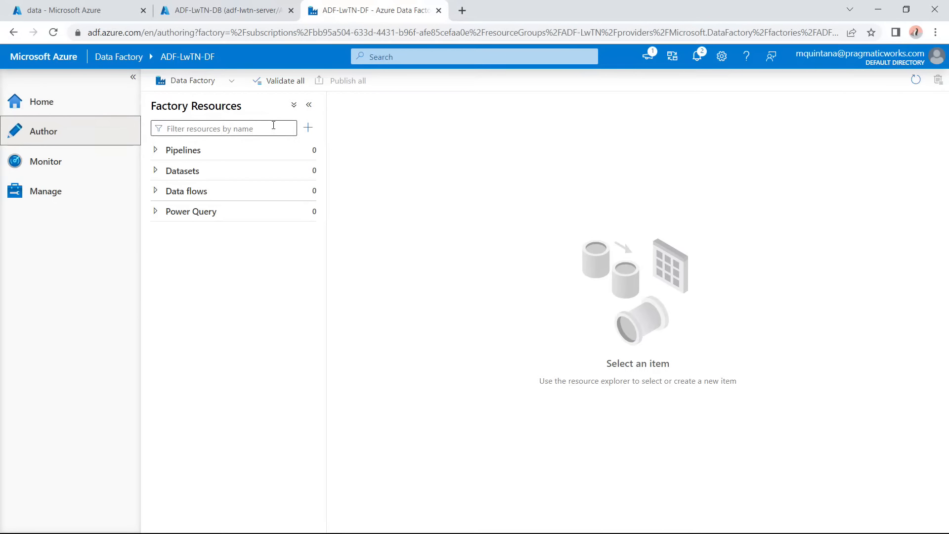
click(308, 128)
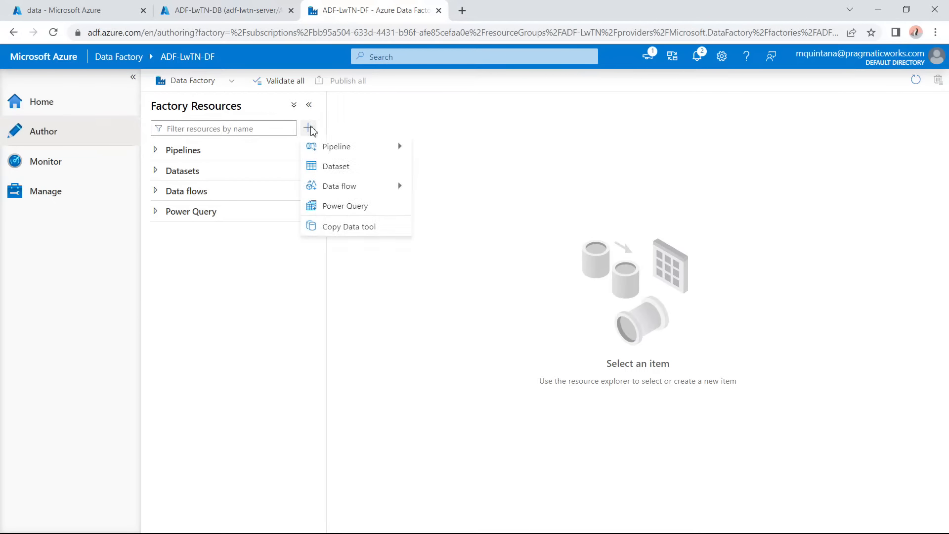
mouse_move(312, 144)
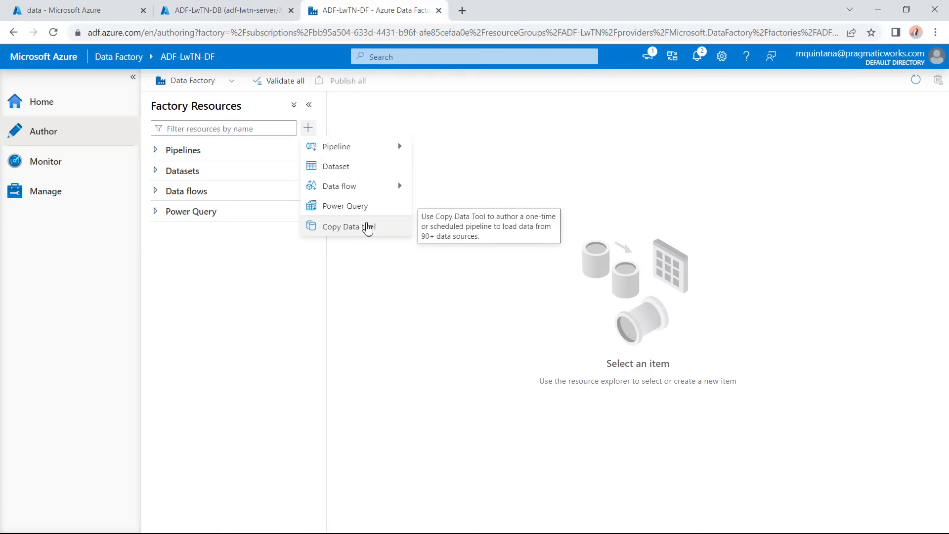
click(364, 311)
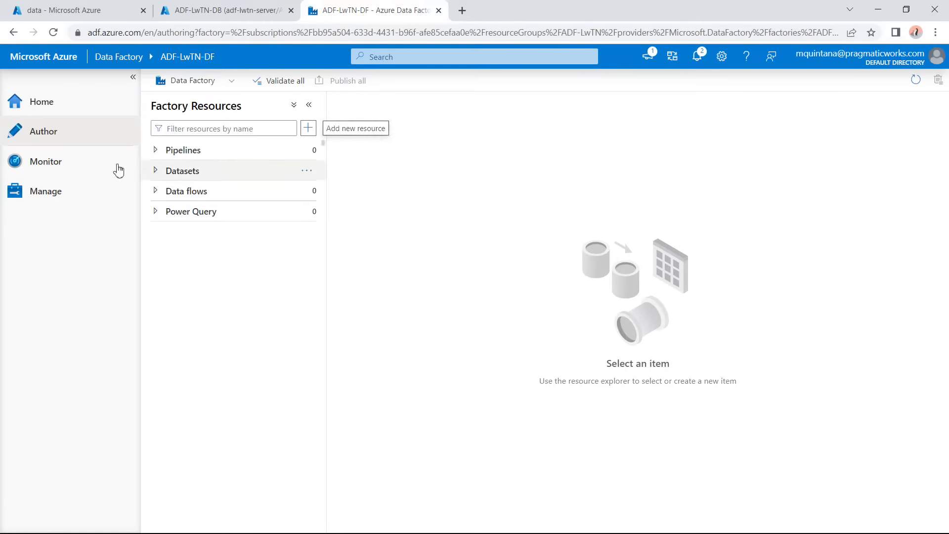
click(17, 102)
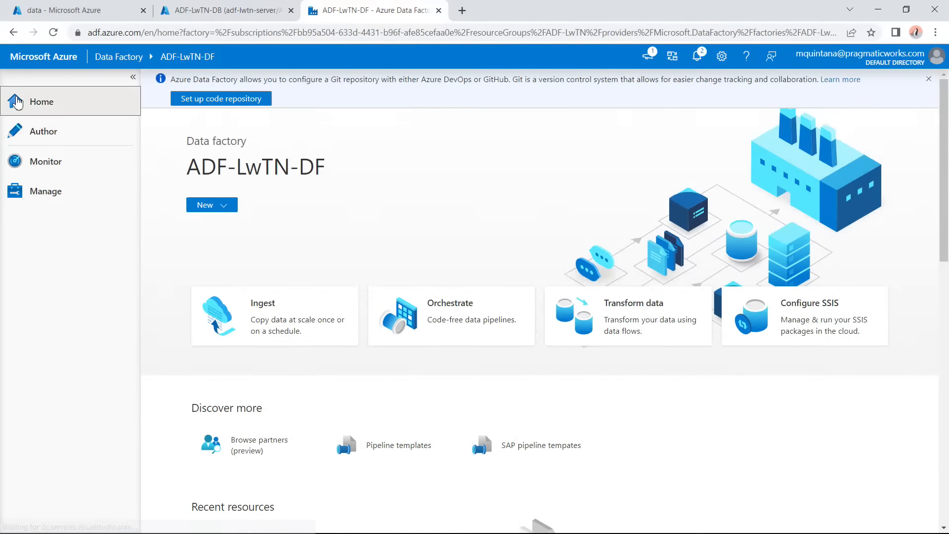
click(292, 331)
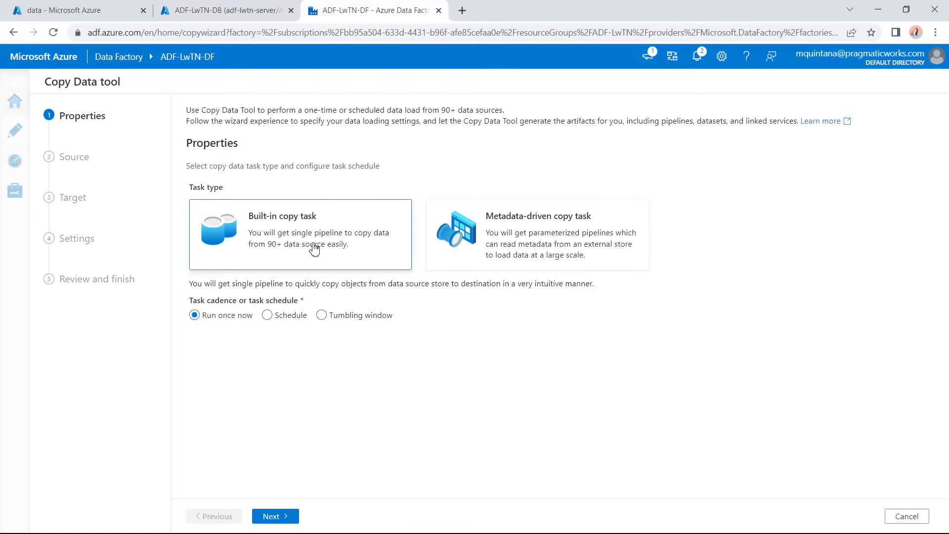
Examine the control table data store choices of the Metadata-driven copy task, and reselect the Built-in copy task.
click(495, 253)
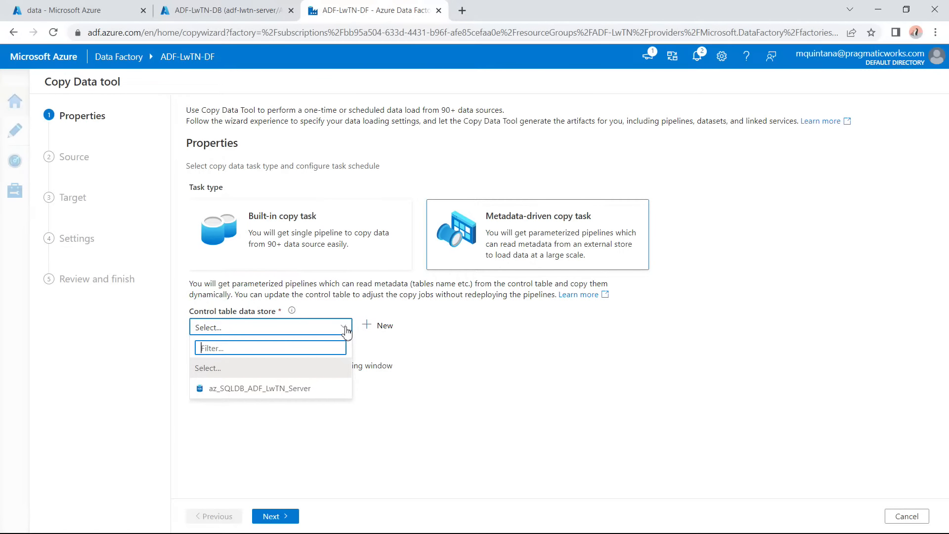
click(473, 303)
click(327, 247)
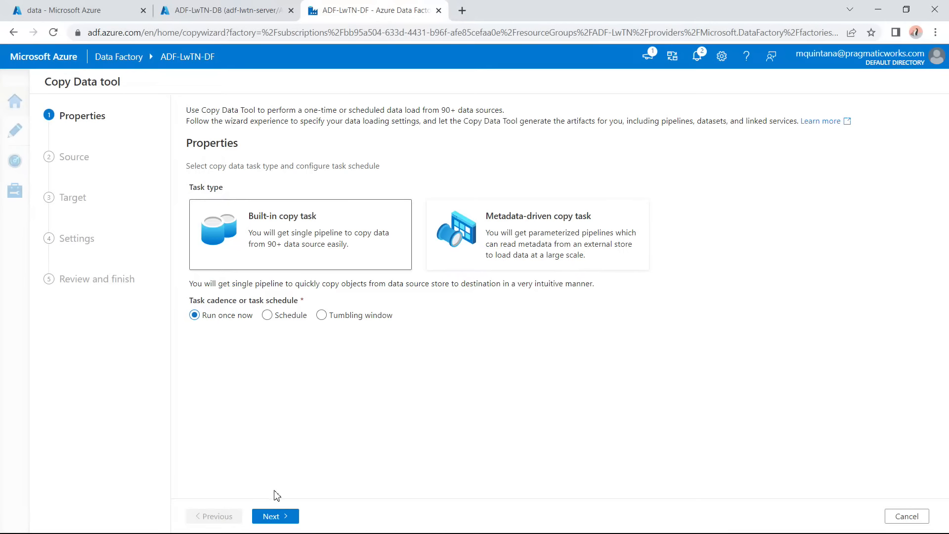
Keep the built-in copy task set to Run once now and continue to the source data store settings.
click(271, 517)
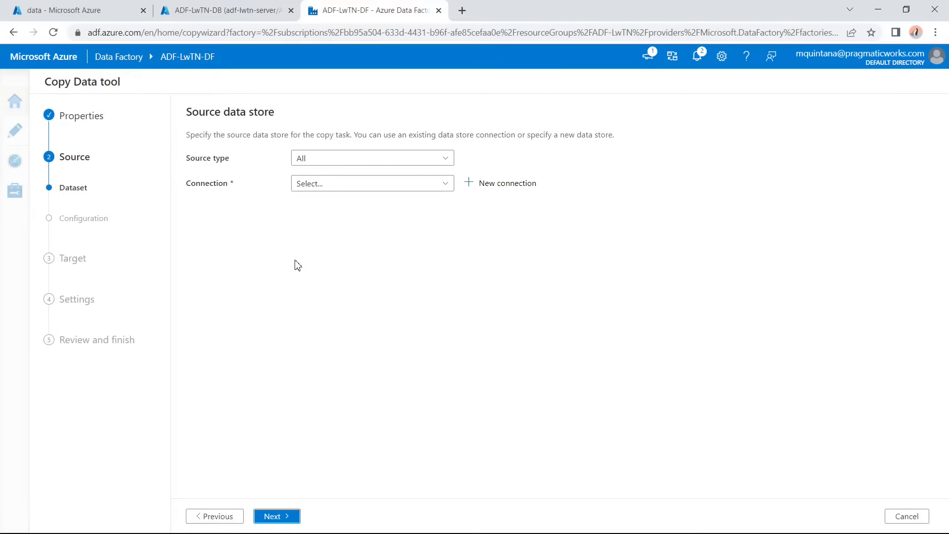
click(339, 161)
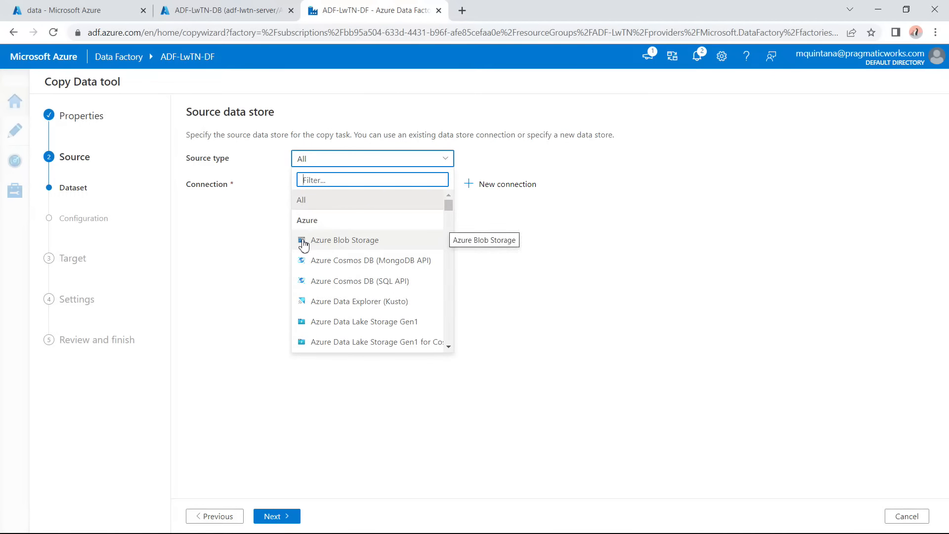
click(304, 242)
click(344, 187)
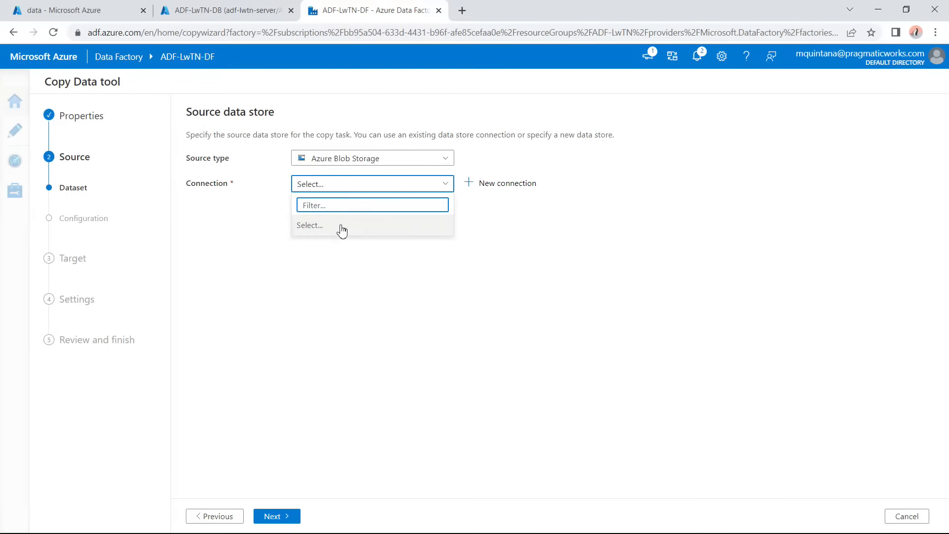
click(349, 161)
click(325, 206)
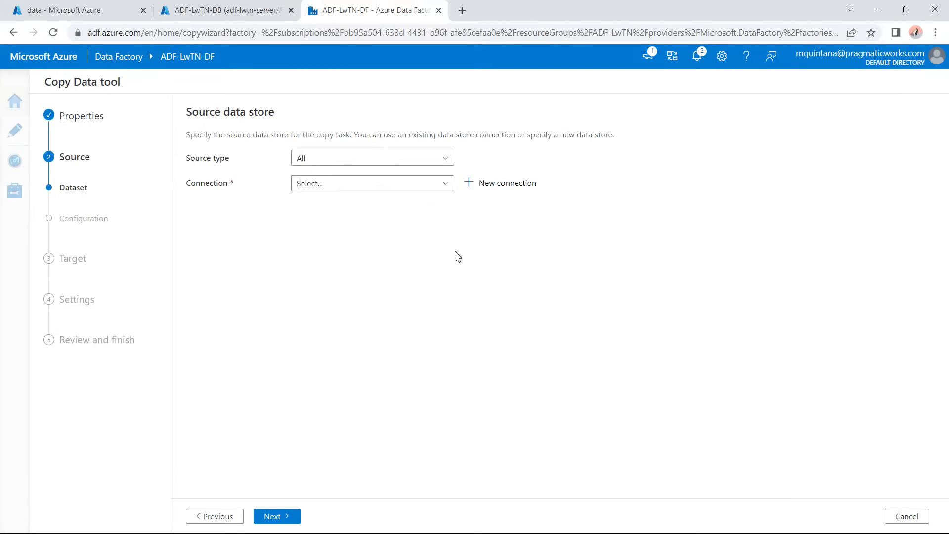
Use the az_SQLDB_ADF_LwTN_Server connection as the source data store and select its dbo.emp table for copying.
click(341, 190)
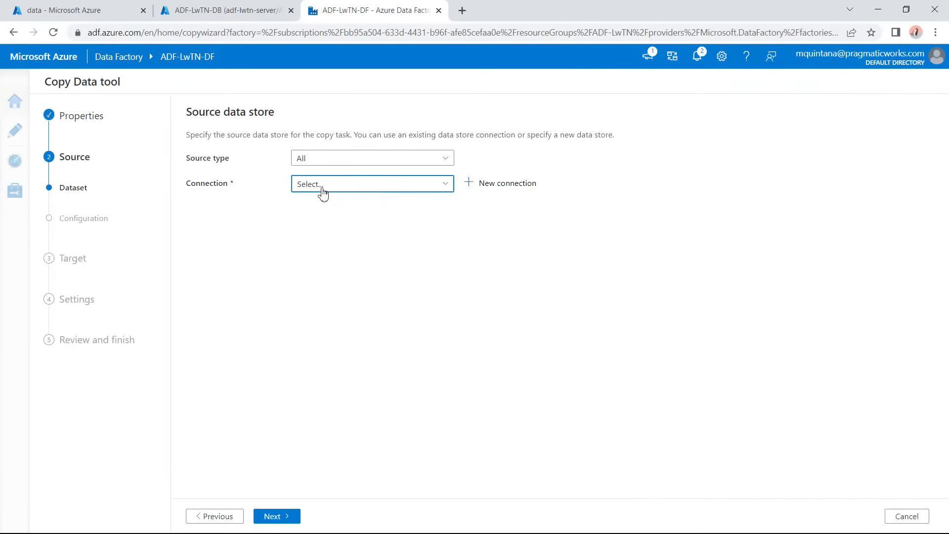
click(321, 187)
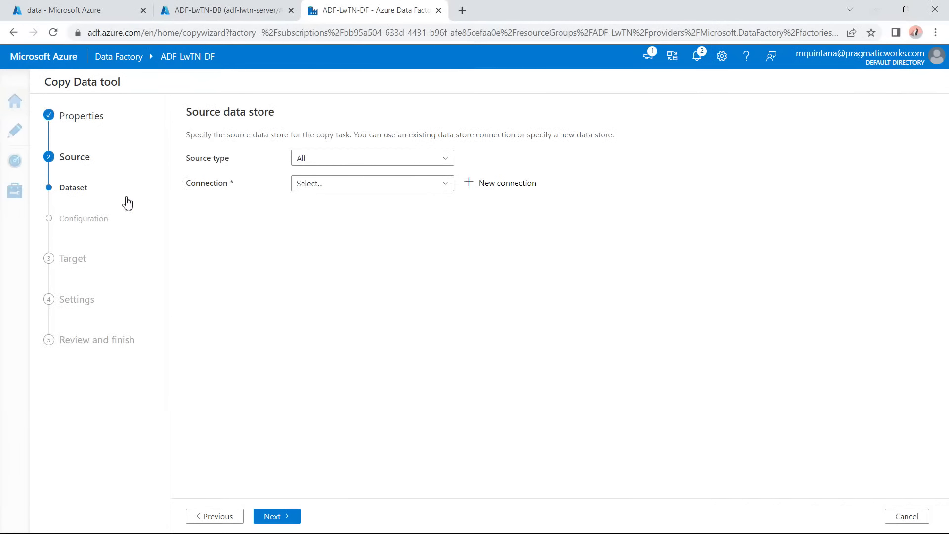
click(400, 191)
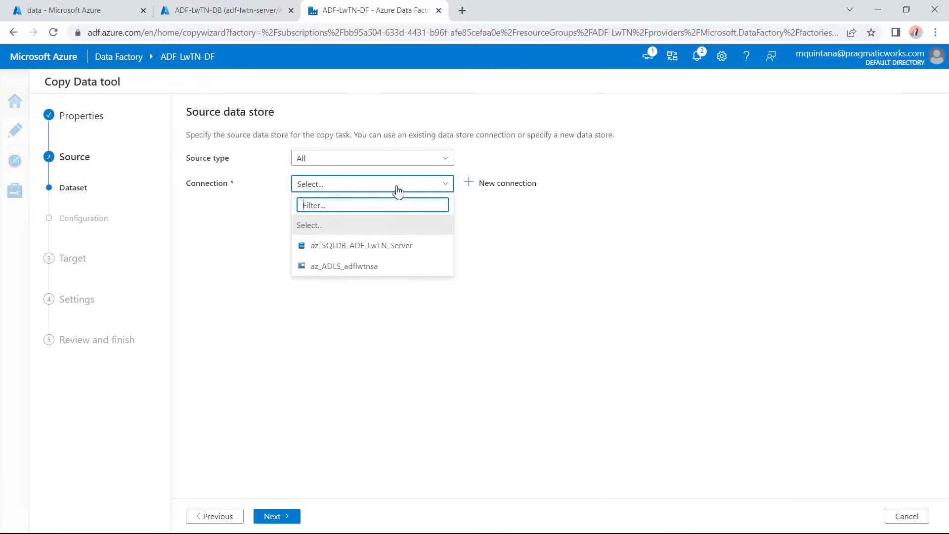
click(375, 251)
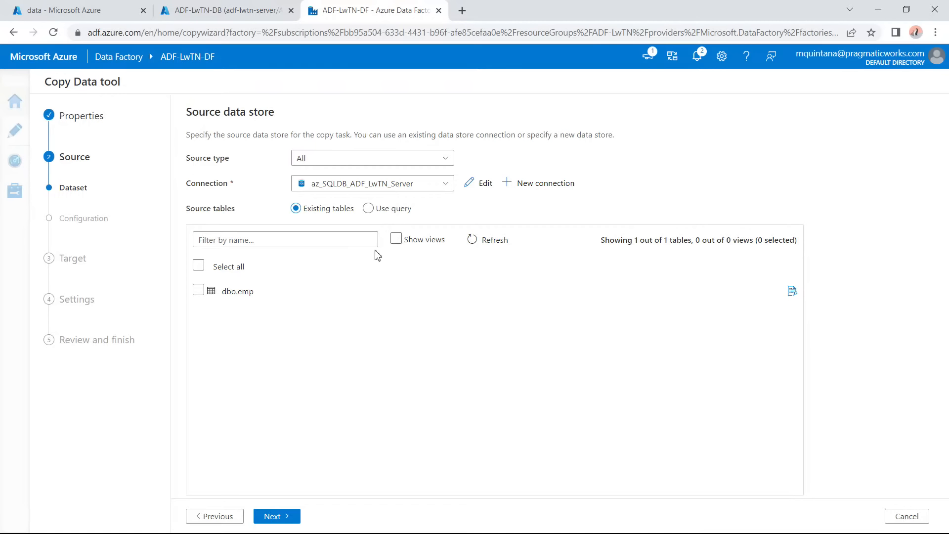
click(398, 240)
click(395, 240)
click(199, 292)
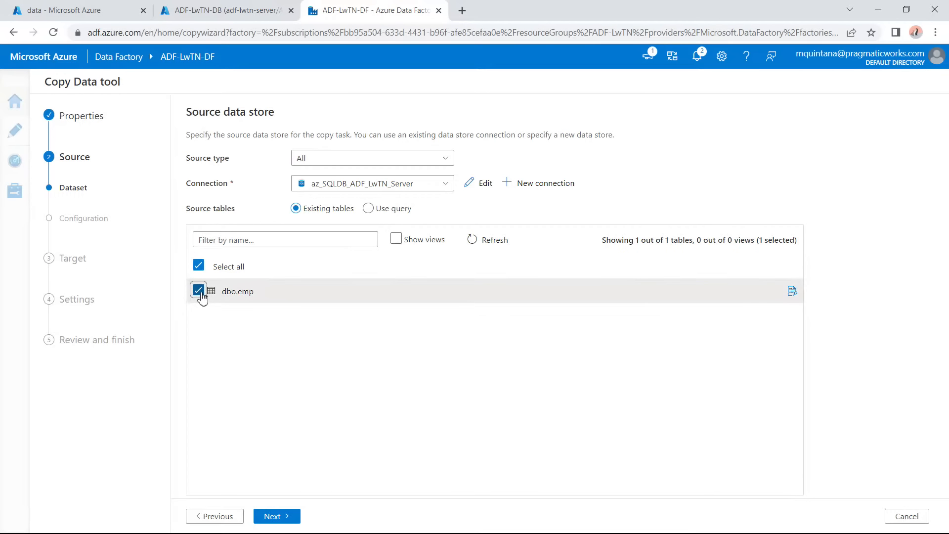
Preview the dbo.emp data, and continue to the destination after reviewing the advanced source settings without changing them.
click(793, 297)
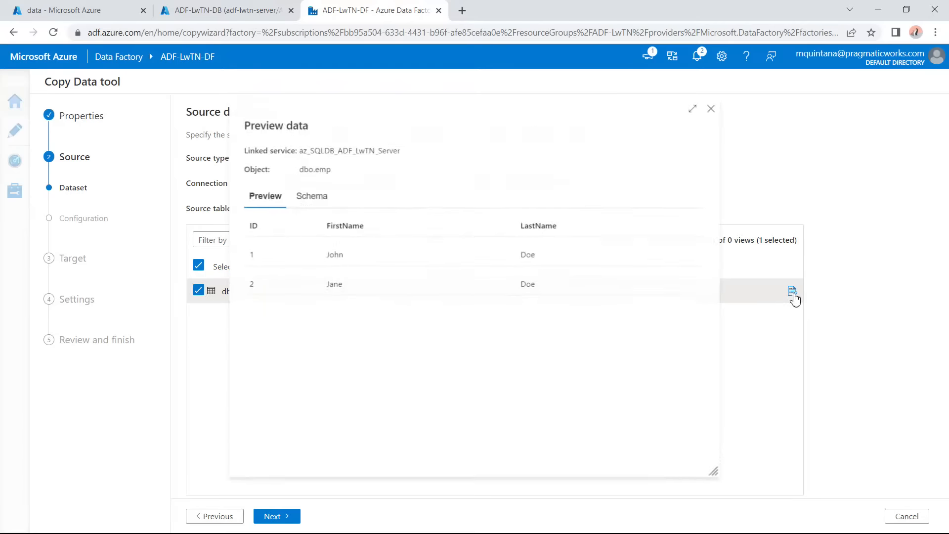
click(713, 108)
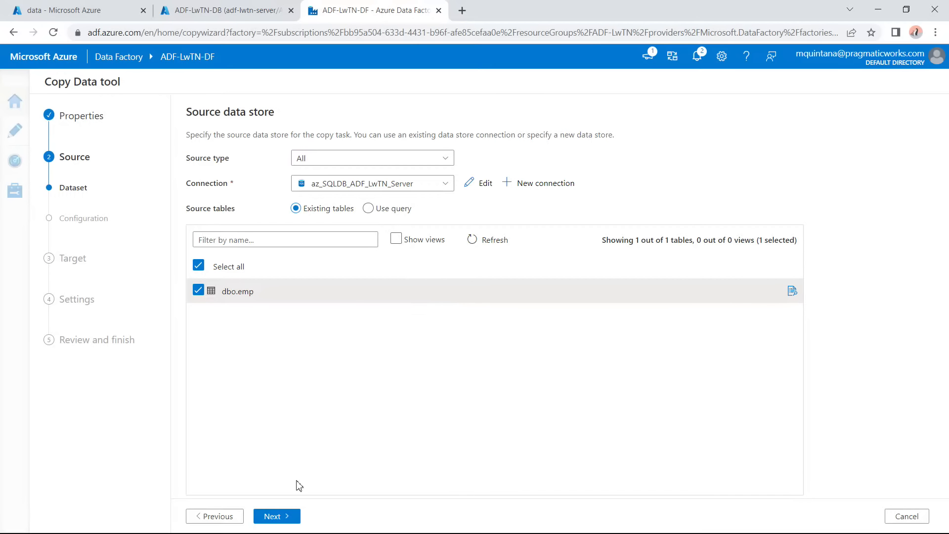
click(279, 517)
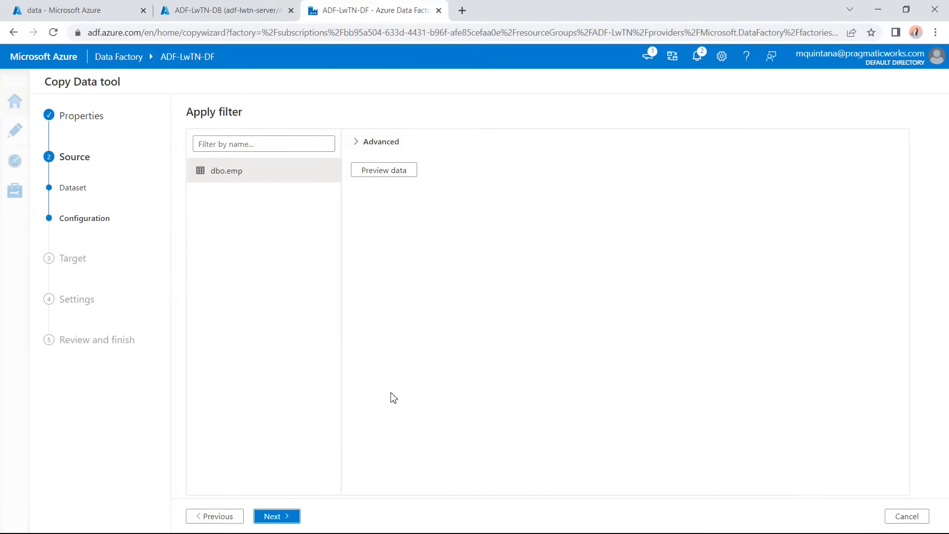
click(360, 147)
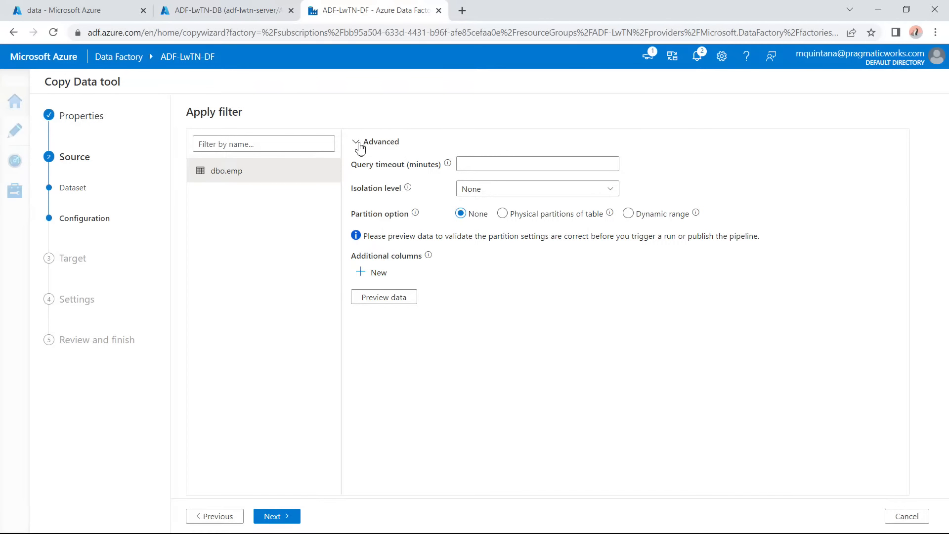
click(359, 148)
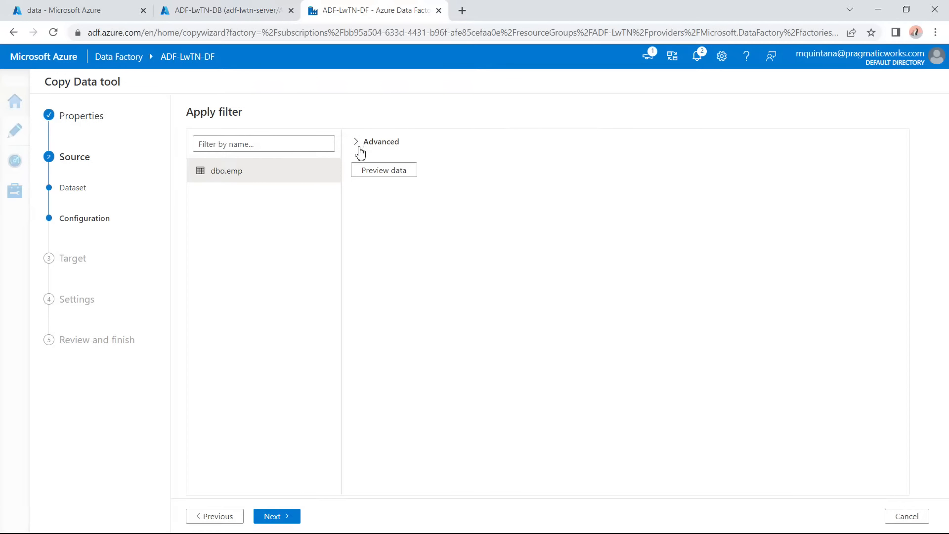
click(285, 520)
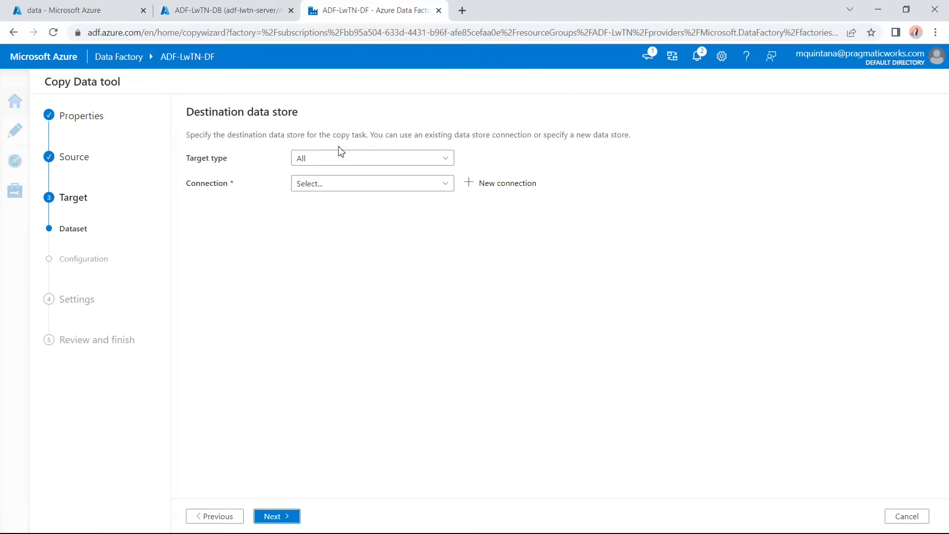
Use the az_ADLS_adflwtnsa connection as the destination data store, with data/Destination as its folder path.
click(331, 184)
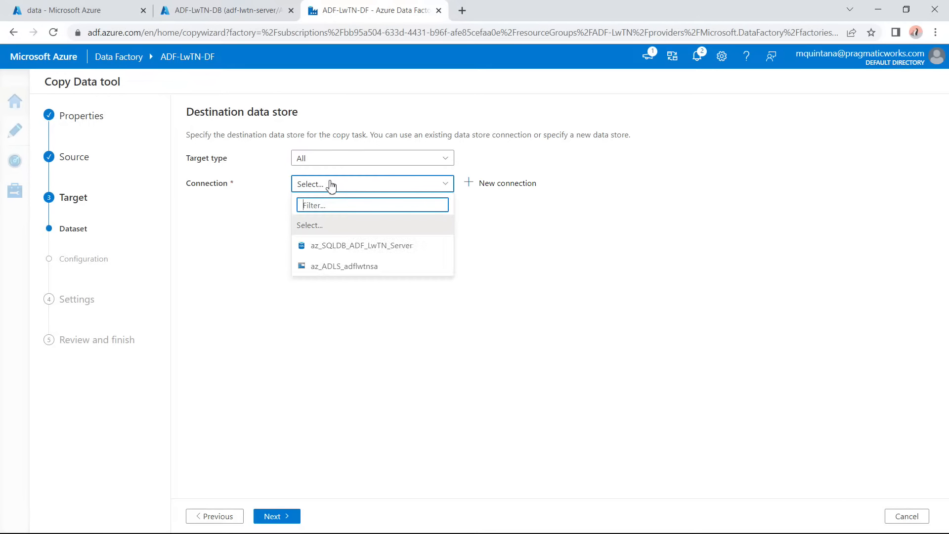
mouse_move(341, 273)
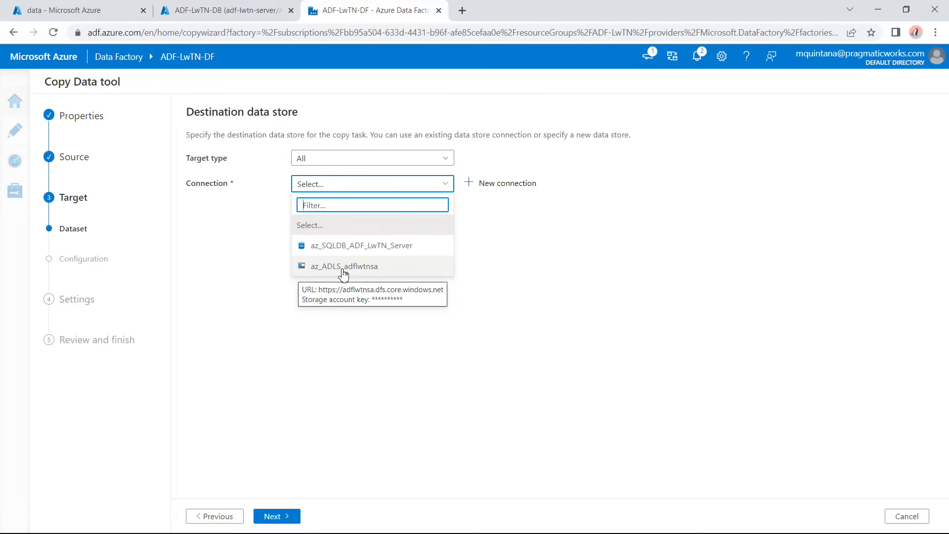
click(343, 267)
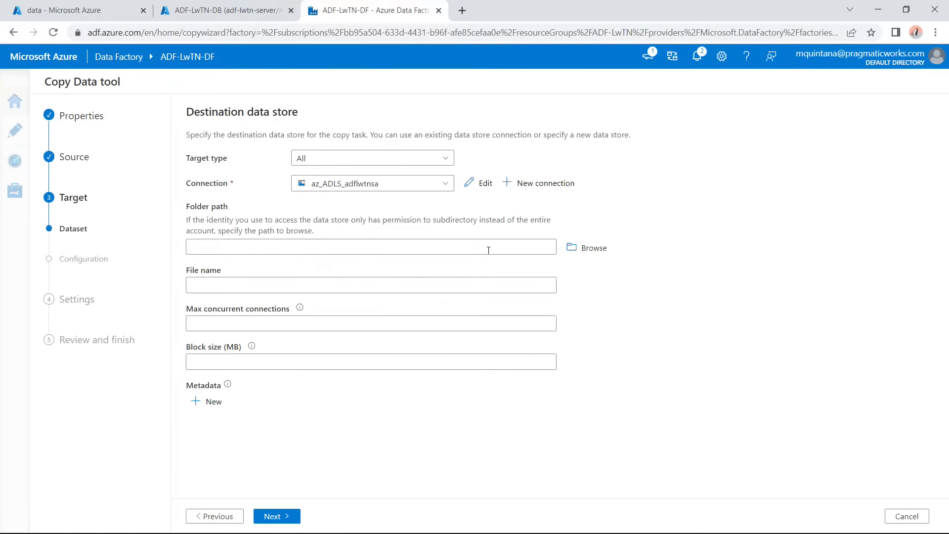
click(602, 256)
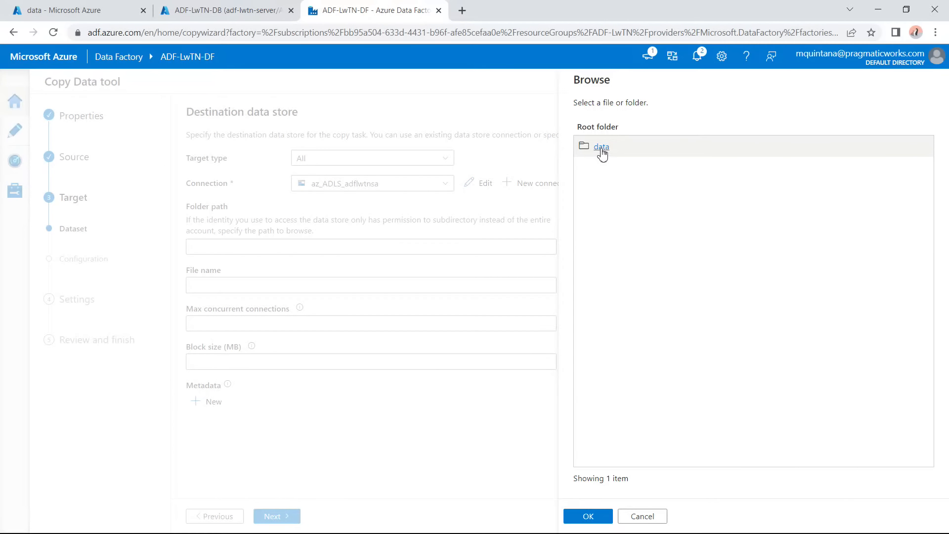
click(601, 148)
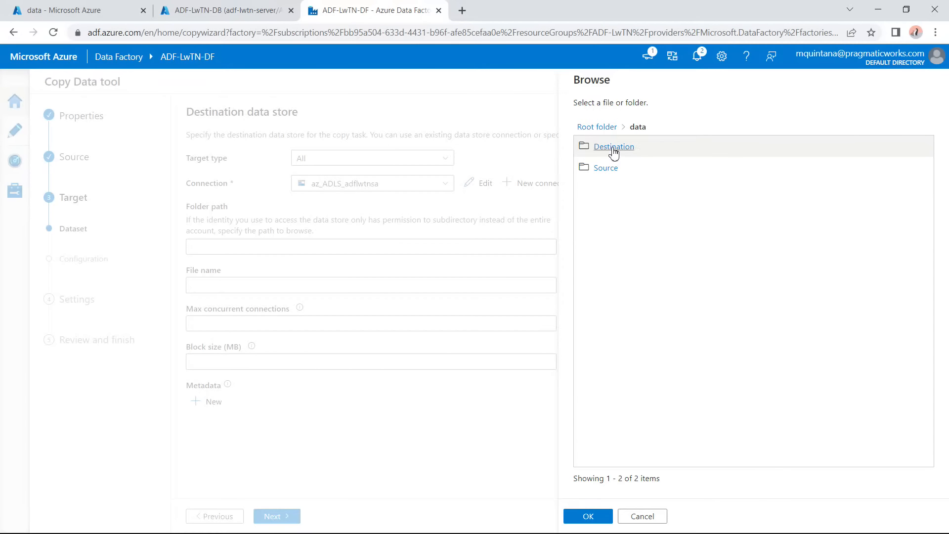
click(614, 149)
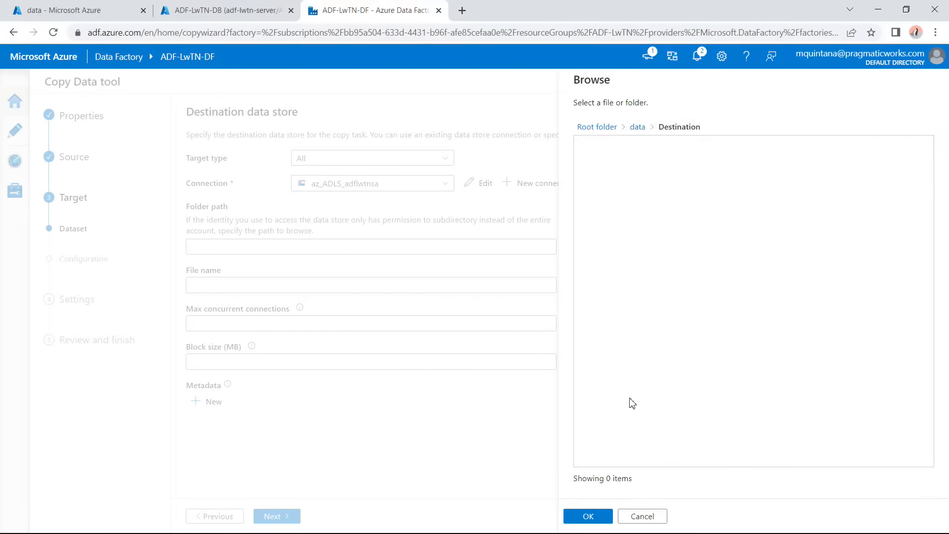
click(601, 516)
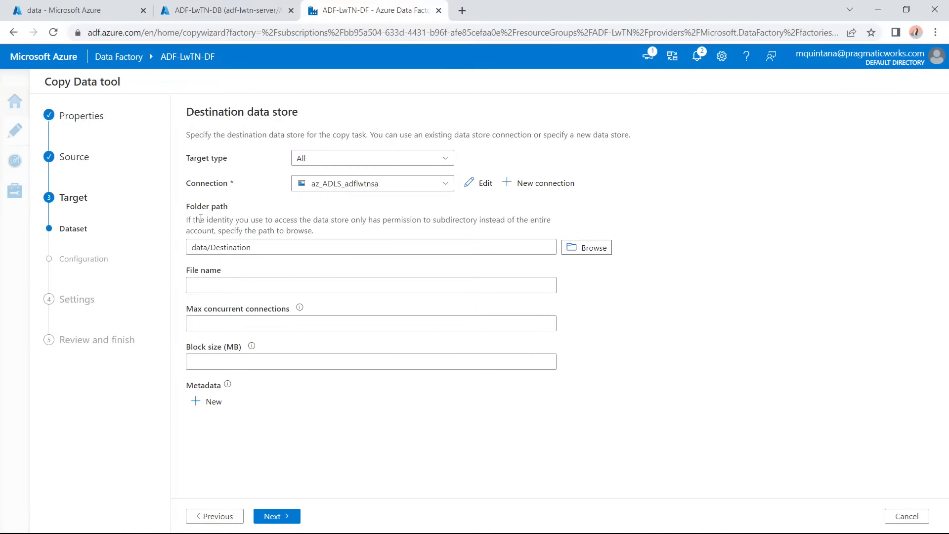
Name the destination file Emp.csv and continue to its file format settings.
click(276, 283)
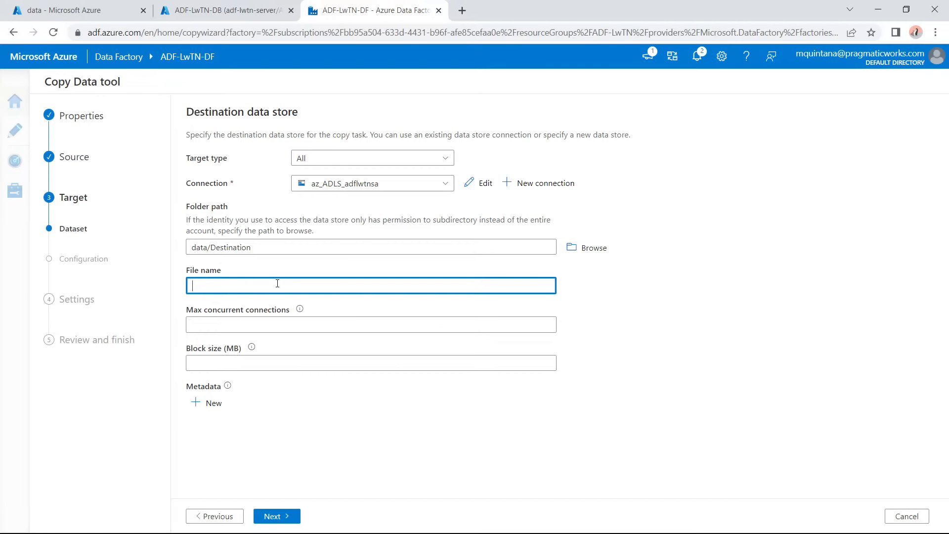
text(Emp.csv)
click(304, 311)
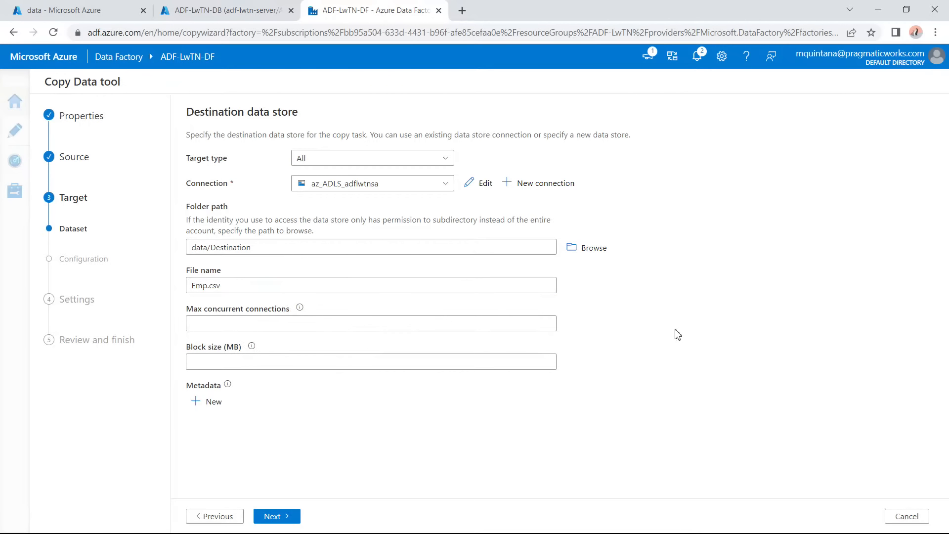
click(294, 517)
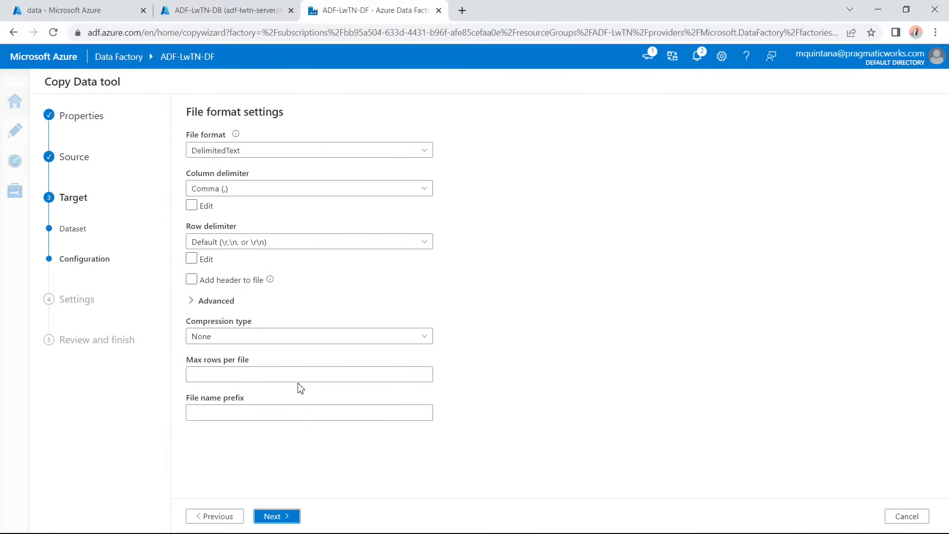
Keep the DelimitedText format, add a header to the output file, and continue to the task settings.
click(426, 149)
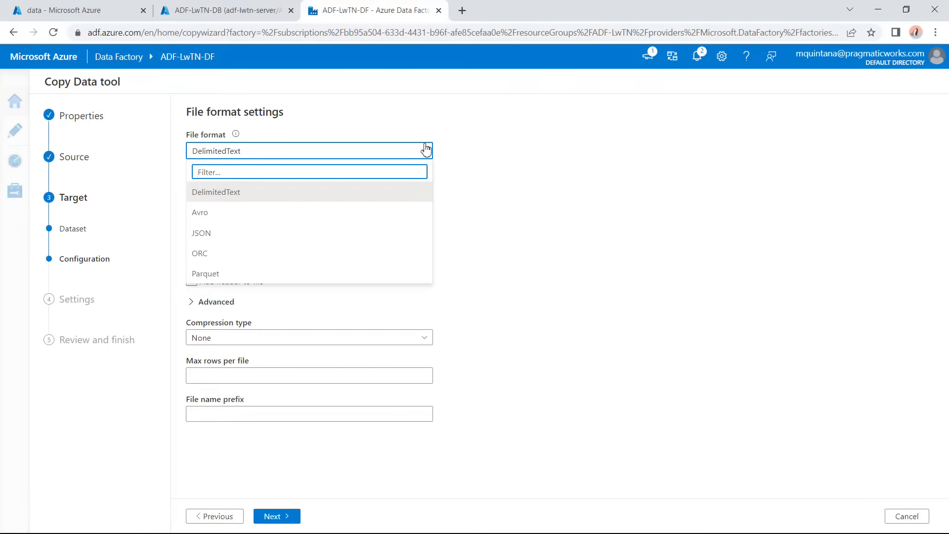
click(516, 145)
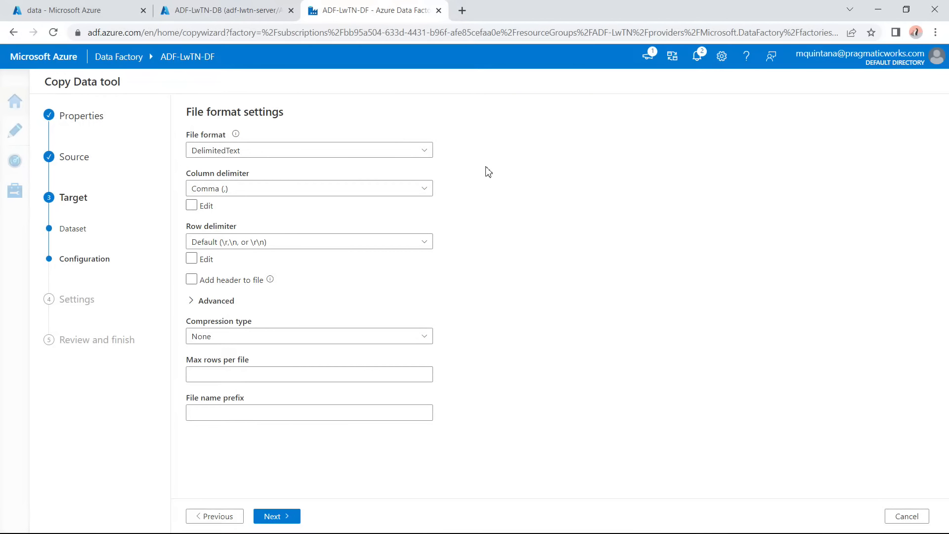
click(212, 278)
mouse_move(276, 282)
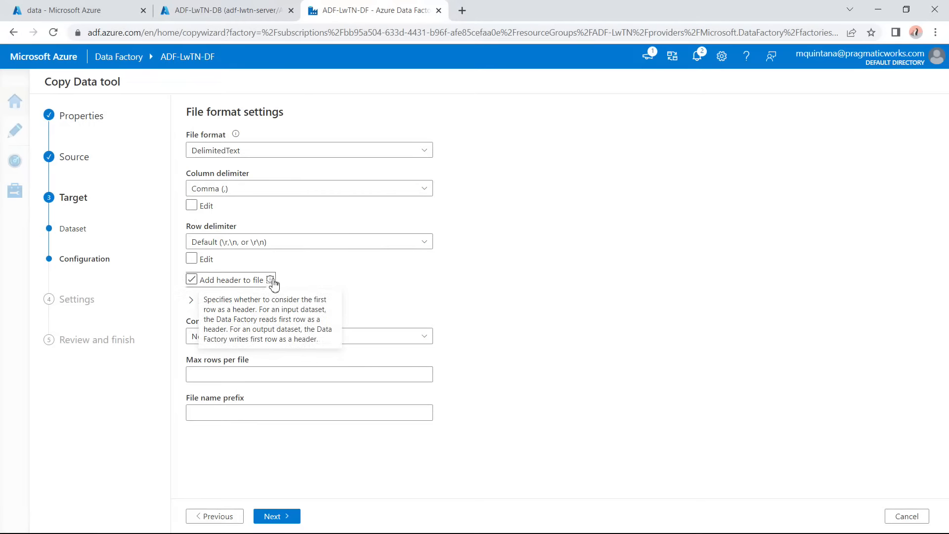
click(192, 281)
click(600, 293)
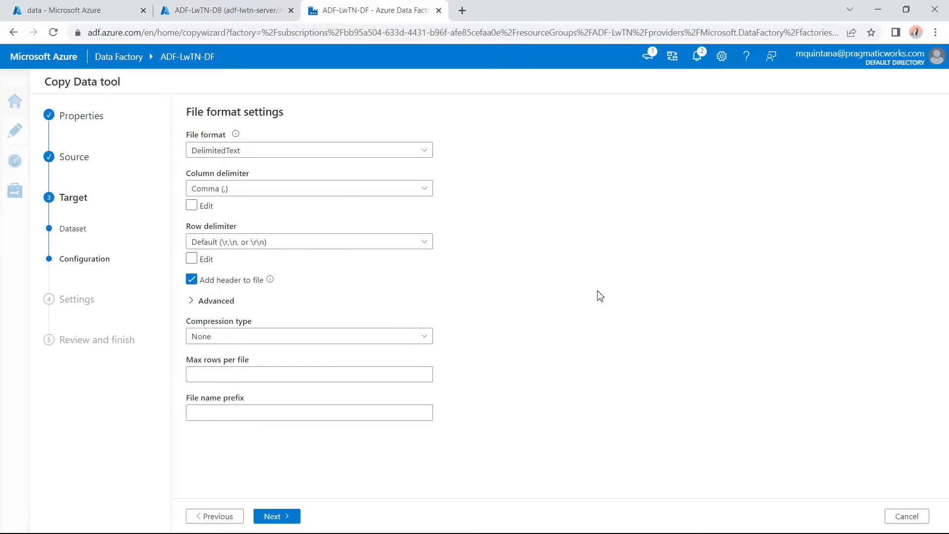
click(286, 516)
Name the copy data task "Demo 1 - Copy Wizard".
double_click(366, 163)
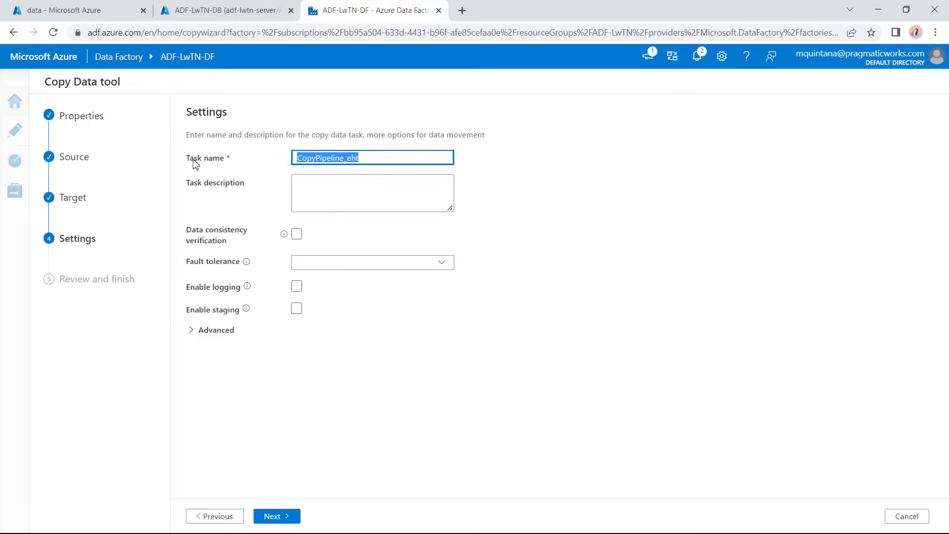
text(Demo 1 - Copy Wi)
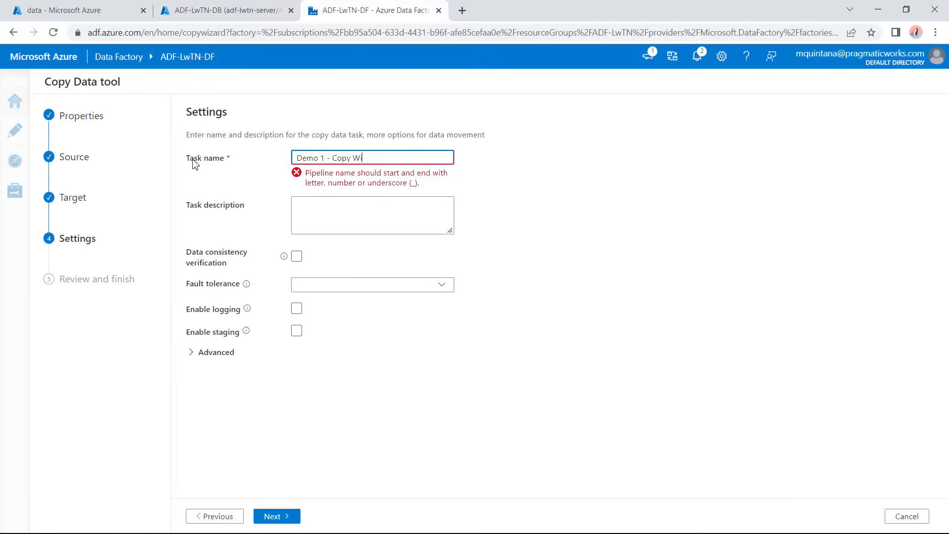
text(zard)
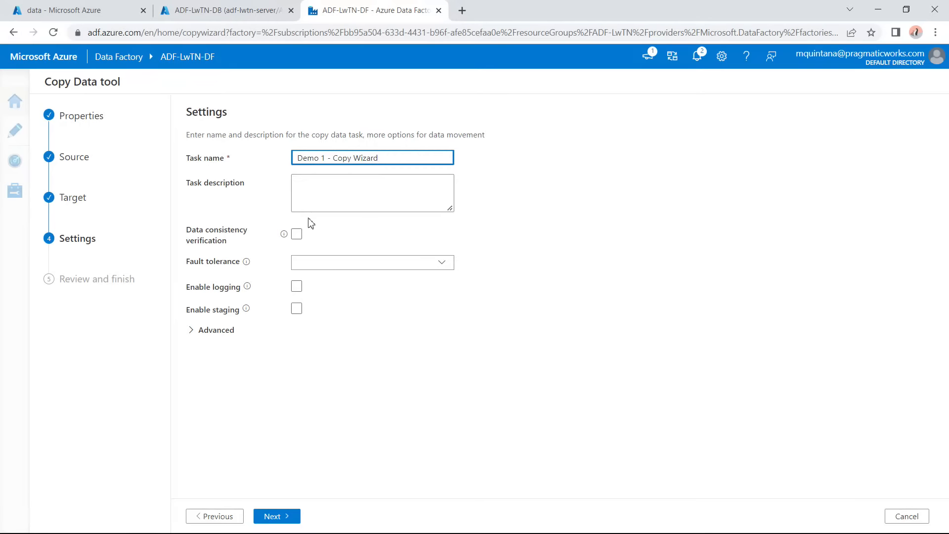
Enable logging for the copy data task.
click(285, 235)
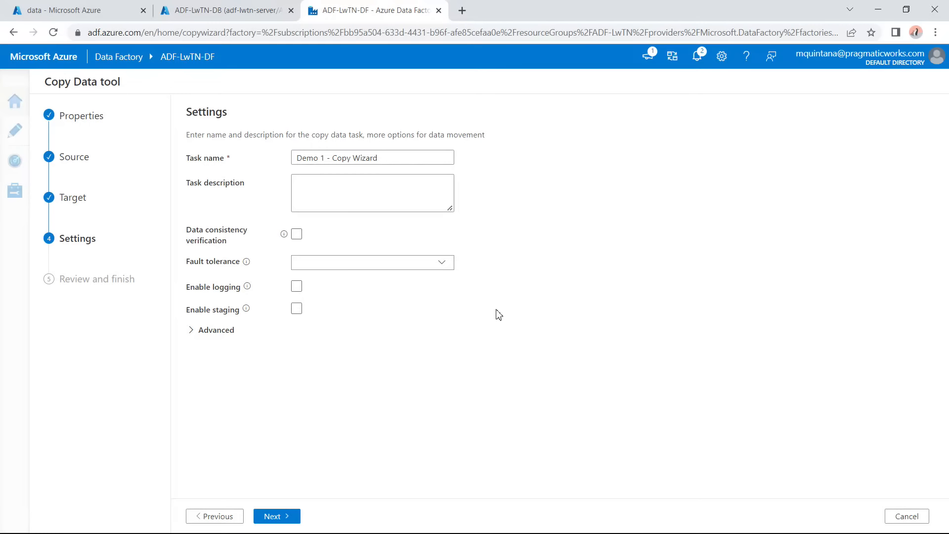
mouse_move(248, 288)
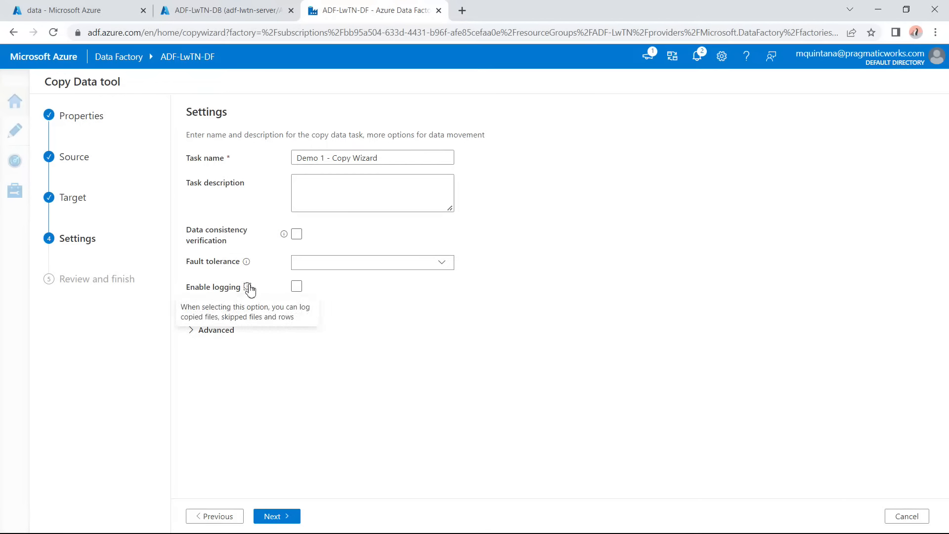
click(298, 287)
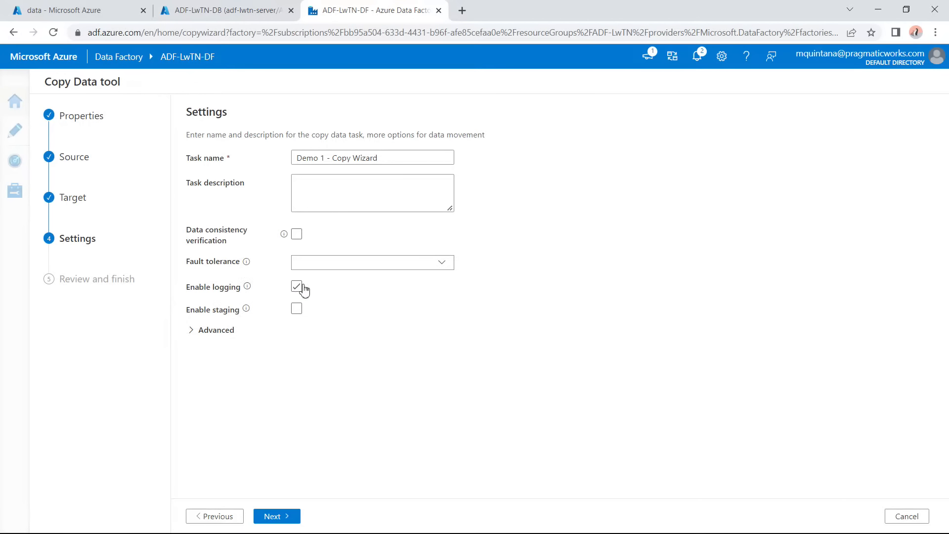
Disable logging for the copy data task and expand its advanced settings.
click(301, 288)
mouse_move(246, 312)
click(226, 333)
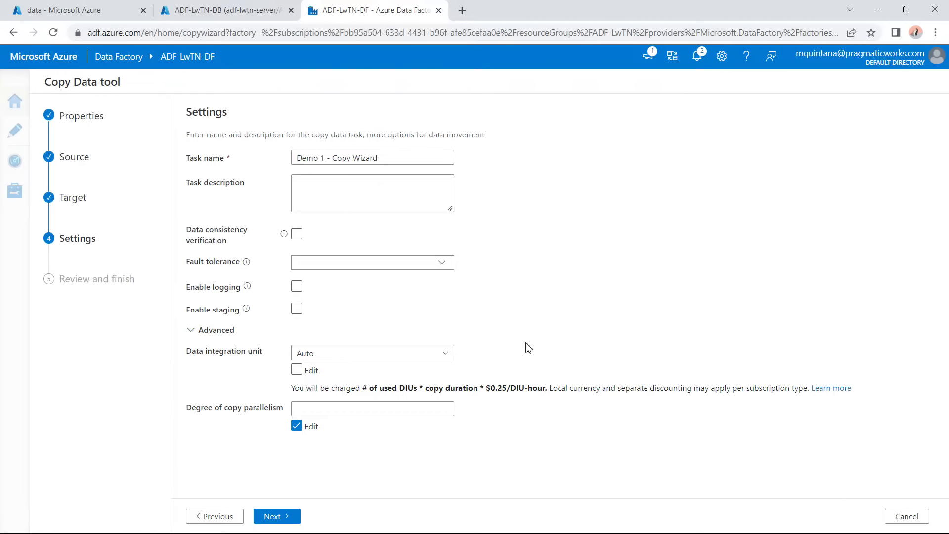
Check the data integration unit options, keep Auto, and continue to the copy task's summary.
click(232, 333)
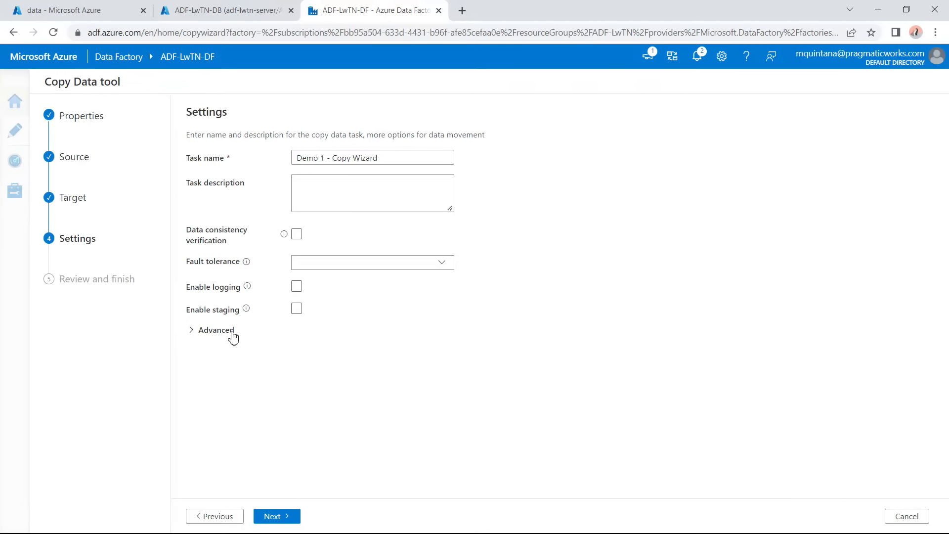
click(233, 333)
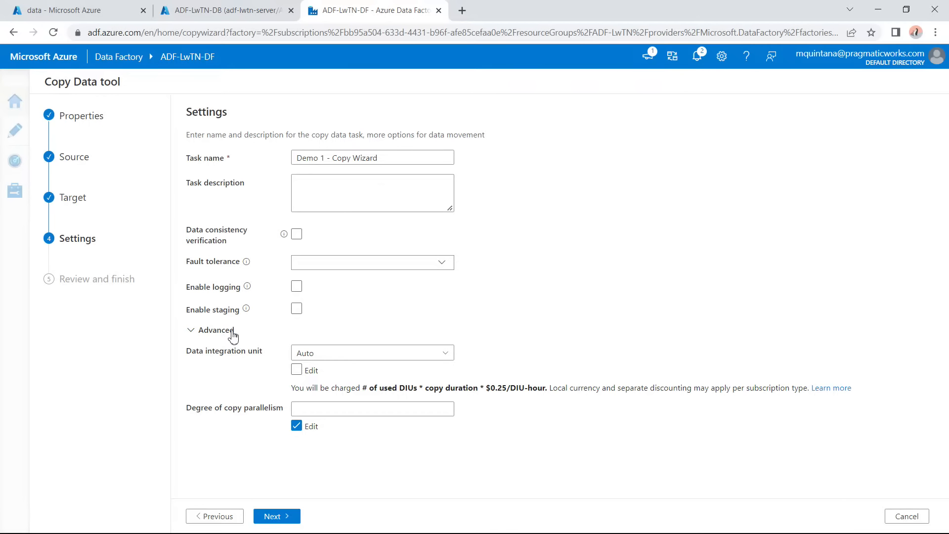
click(431, 361)
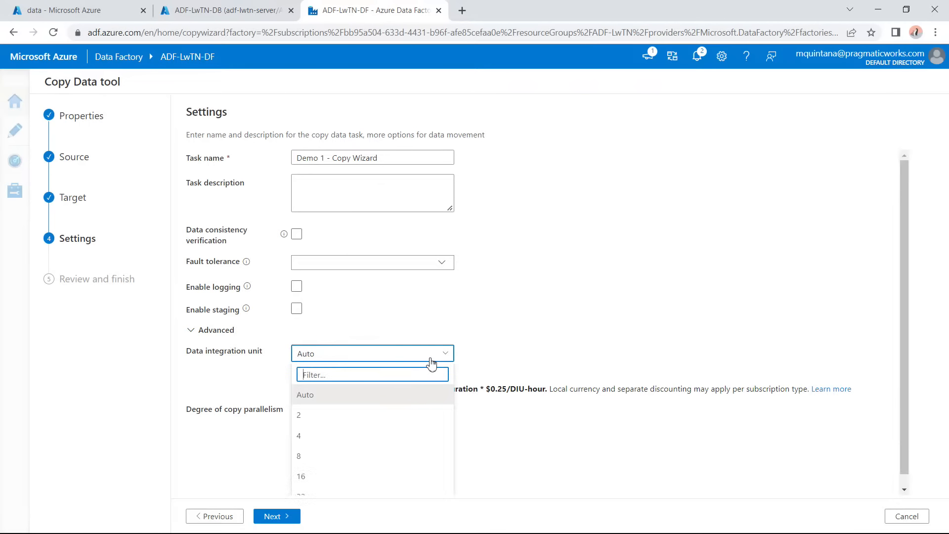
click(535, 343)
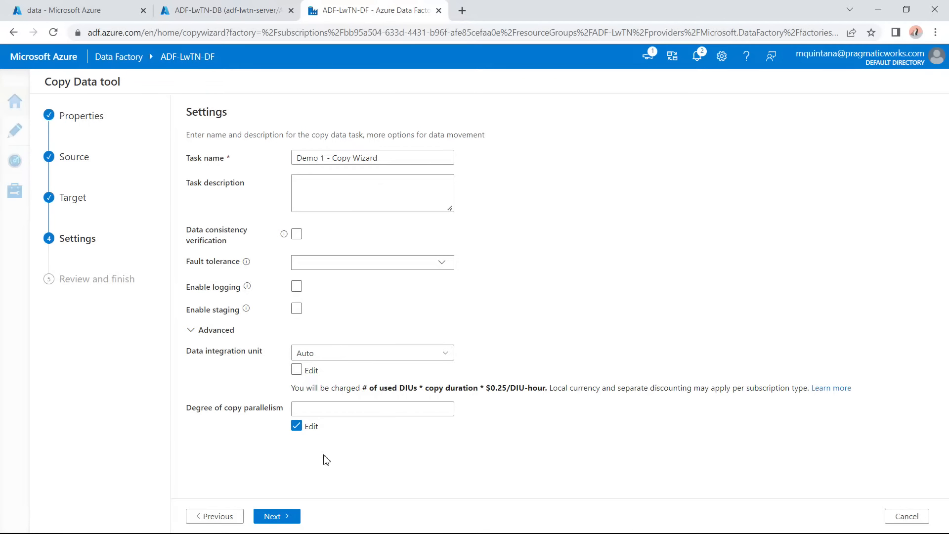
mouse_move(246, 308)
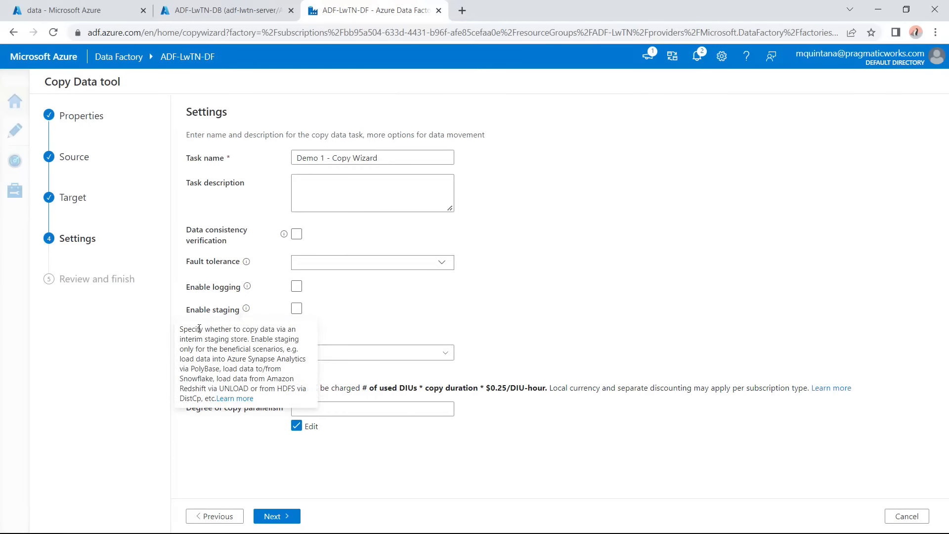
click(291, 515)
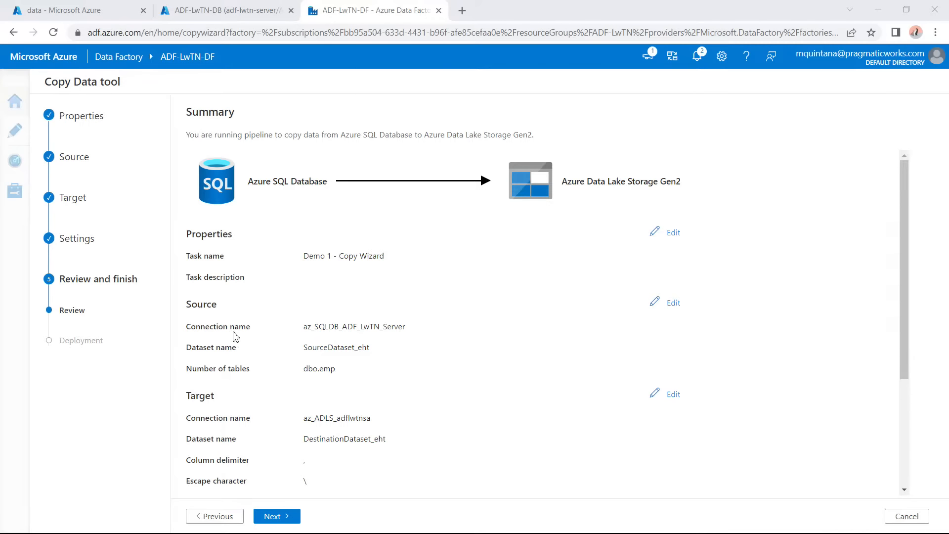
Rename the source dataset az_SQLDB_dbo_emp in the summary and save the change.
scroll(295, 336, down, 1)
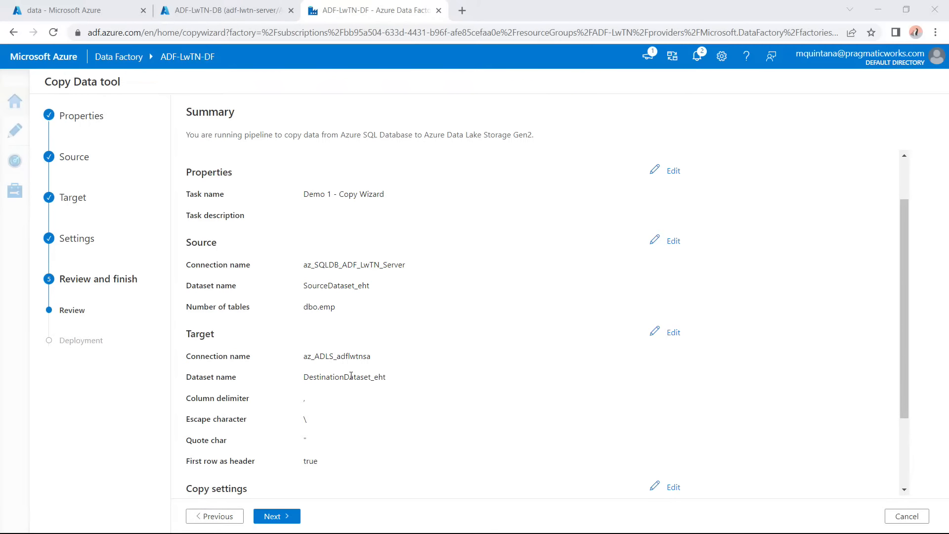
click(674, 242)
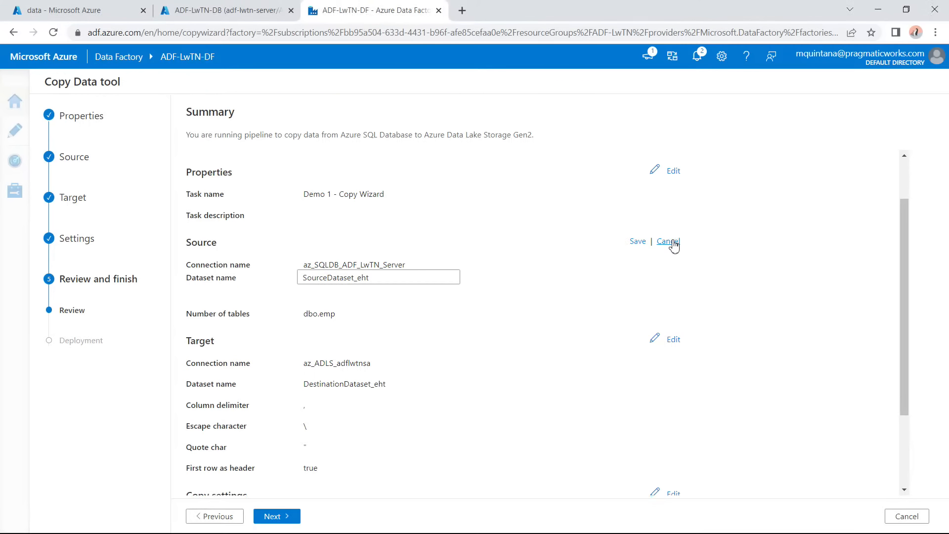
drag(371, 278, 301, 276)
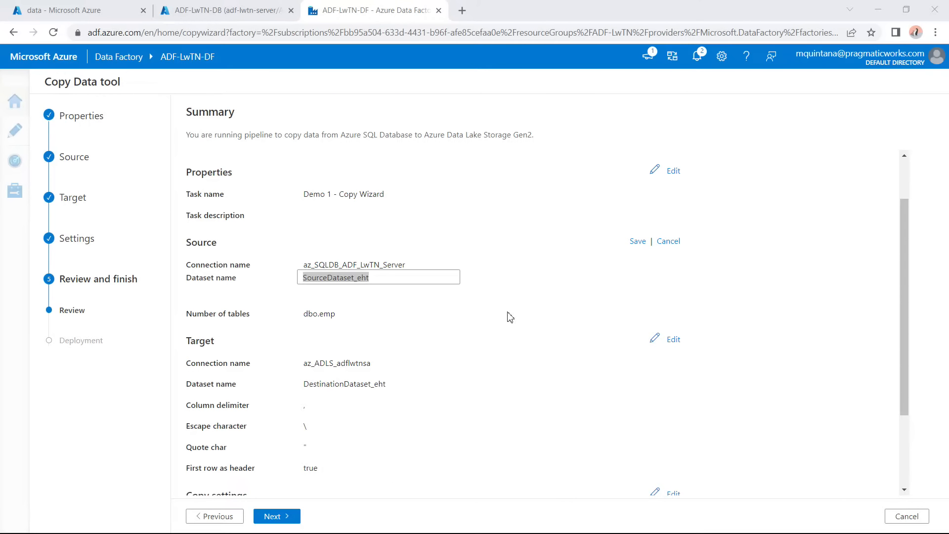
click(393, 279)
key(ctrl+a)
text(az_)
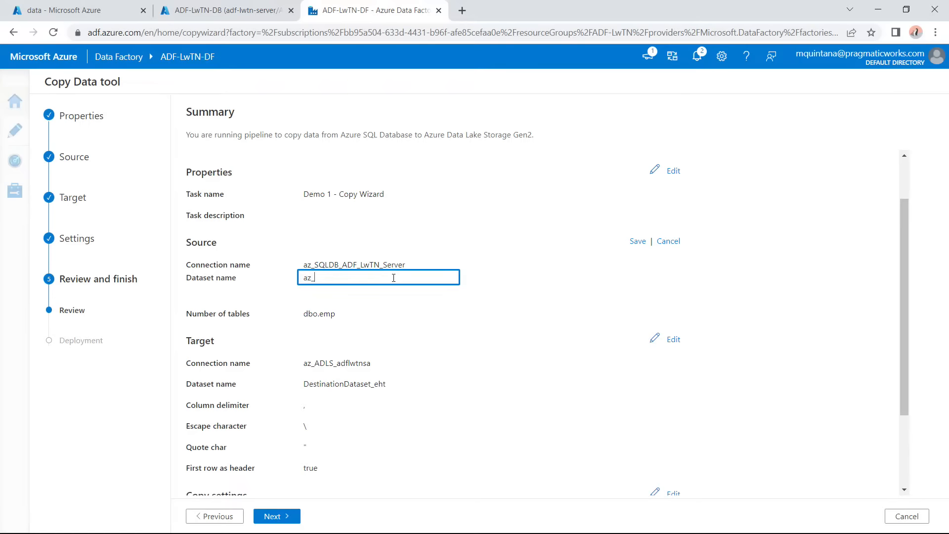
text(SQLDB_)
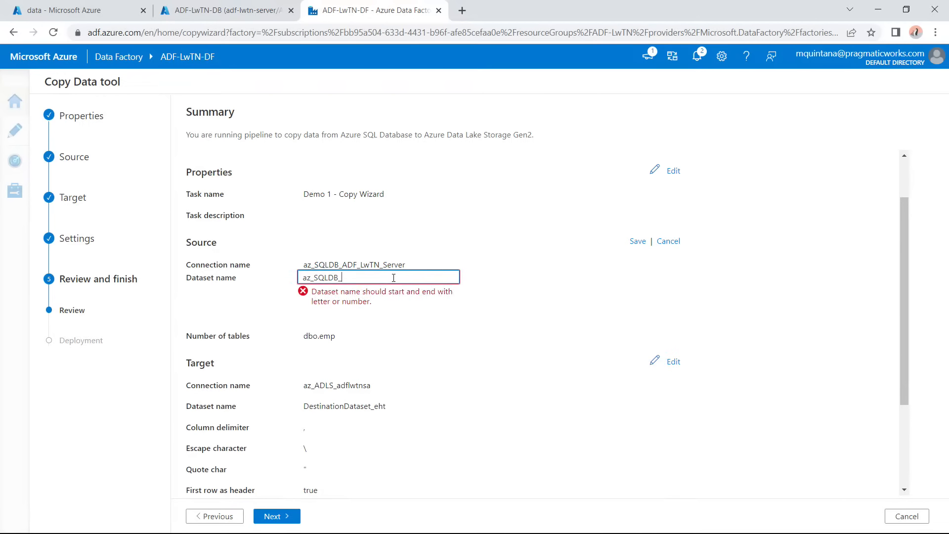
text(dbo_emp)
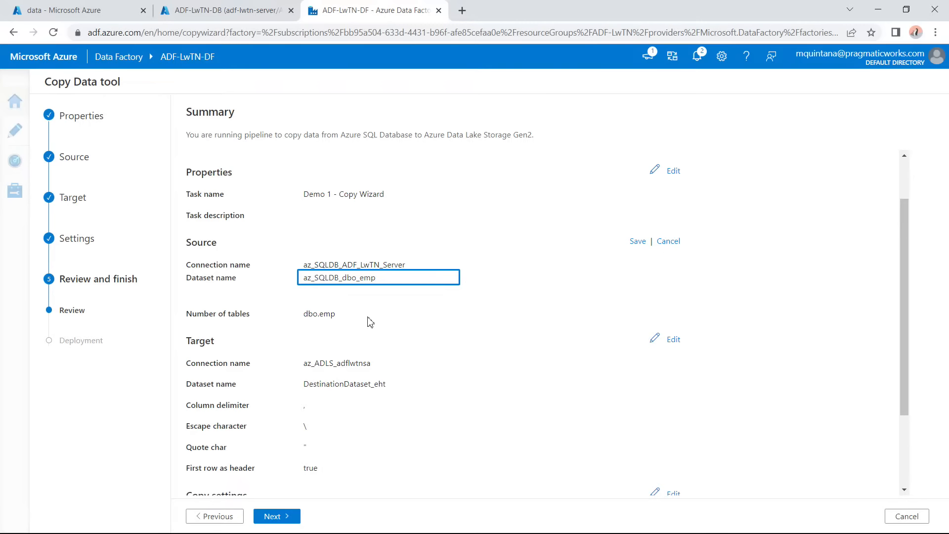
click(641, 242)
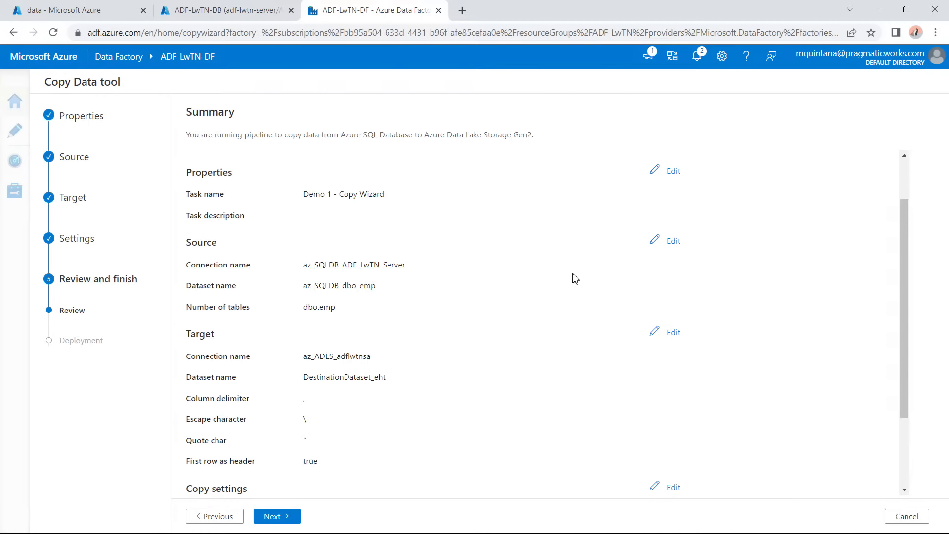
Rename the target dataset az_ADLS_Employee in the summary and save the change.
click(673, 340)
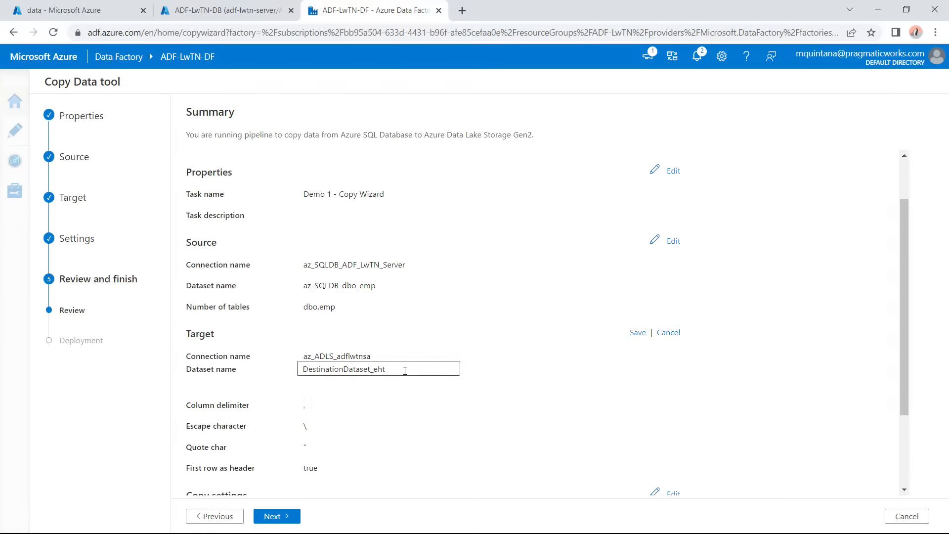
drag(390, 369, 257, 374)
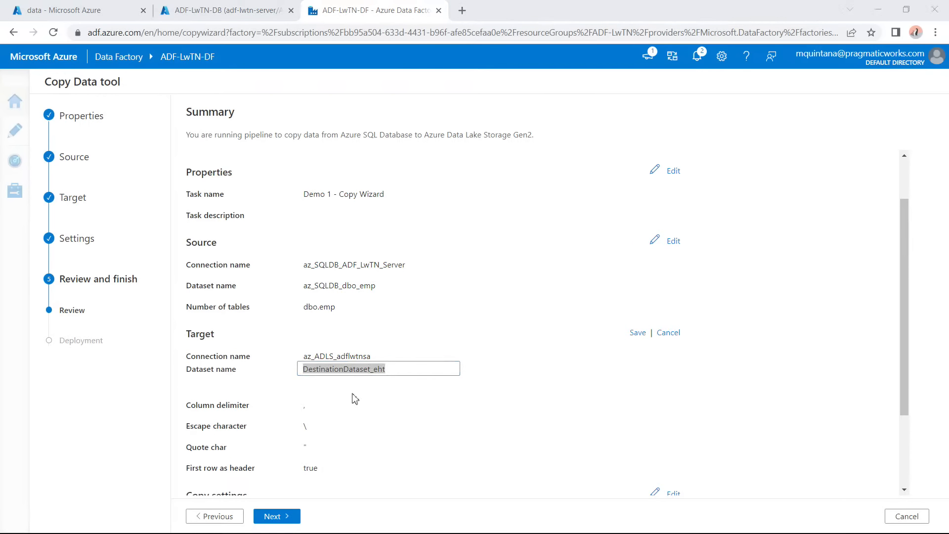
click(415, 369)
key(ctrl+a)
text(az_adl)
key(BackSpace)
key(BackSpace)
key(BackSpace)
text(ADLS_)
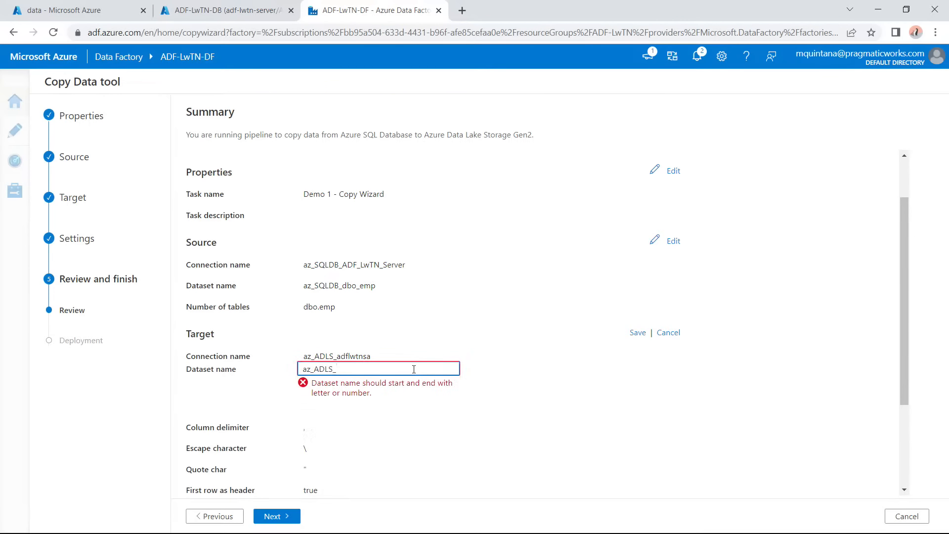
text(Employee)
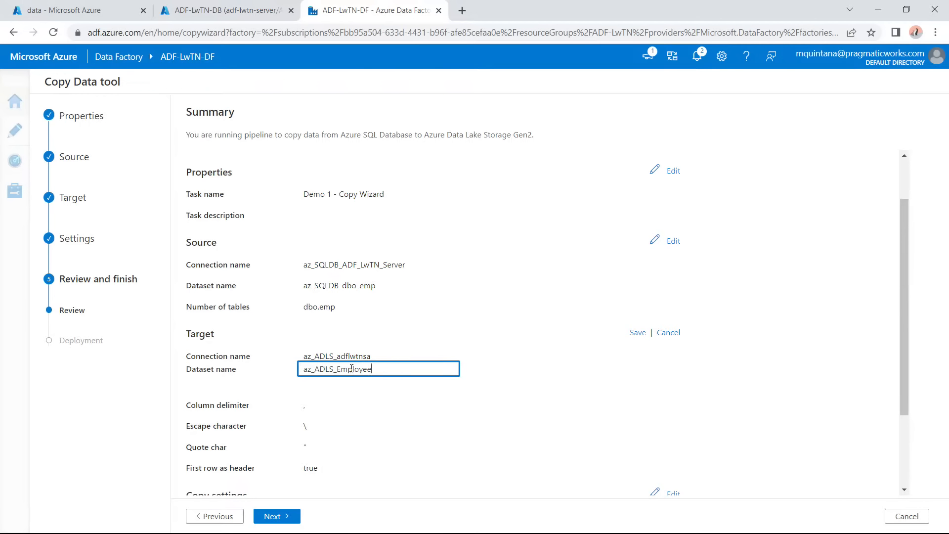
click(637, 333)
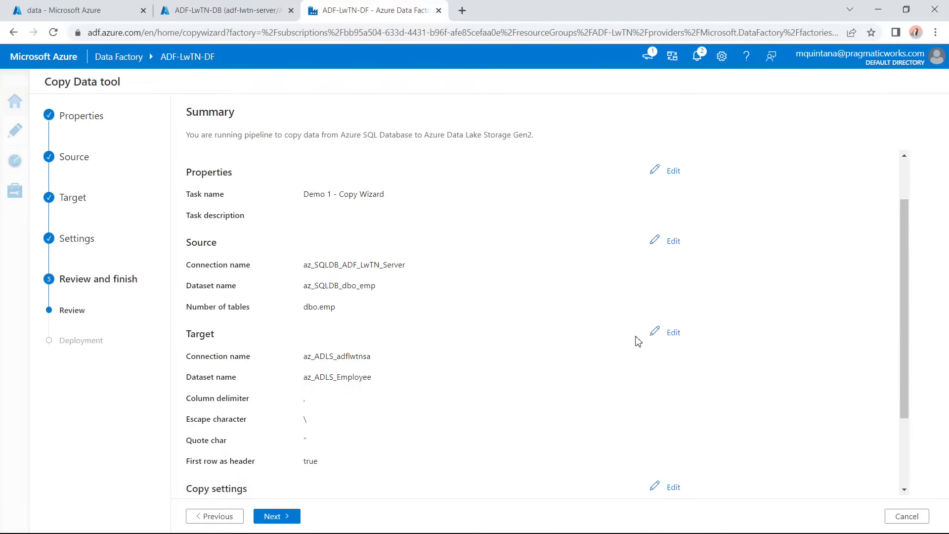
Review the rest of the summary and deploy the copy pipeline.
scroll(455, 356, down, 1)
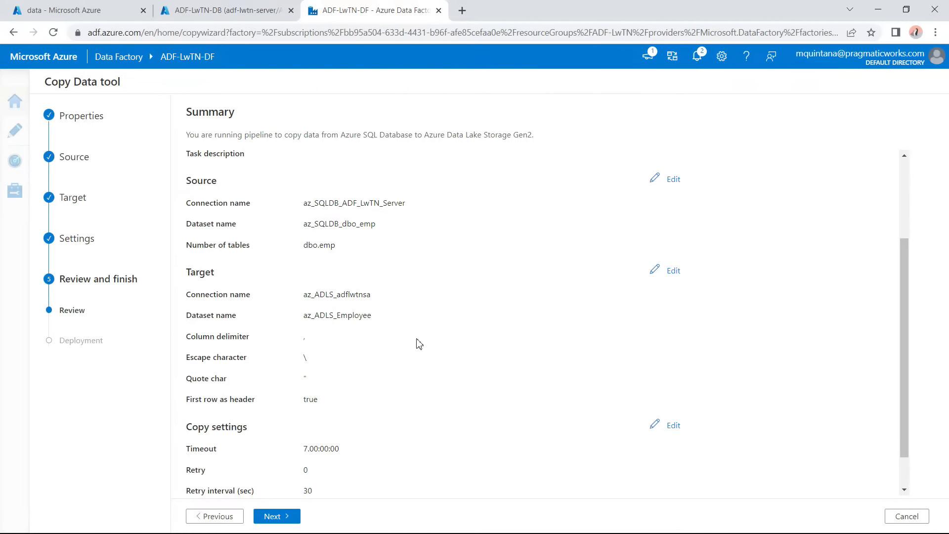
scroll(306, 469, down, 1)
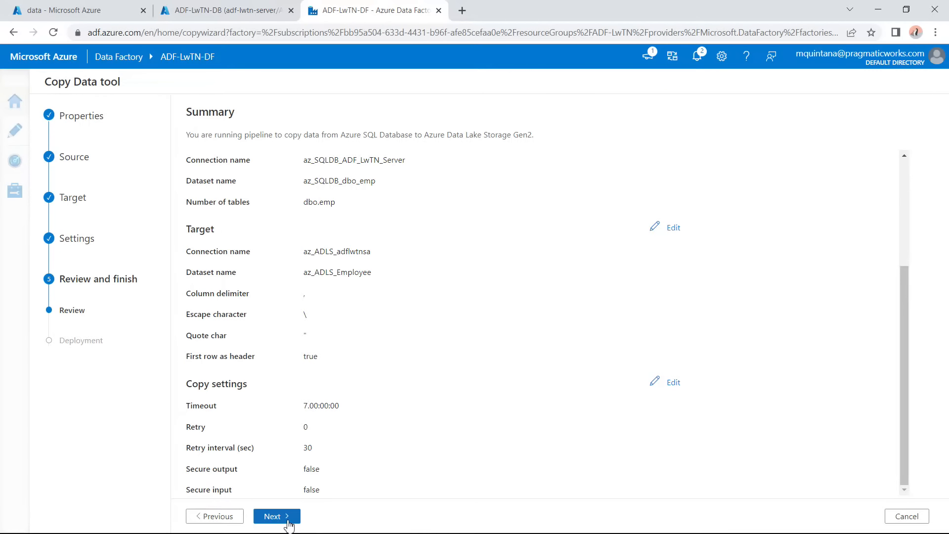
click(288, 520)
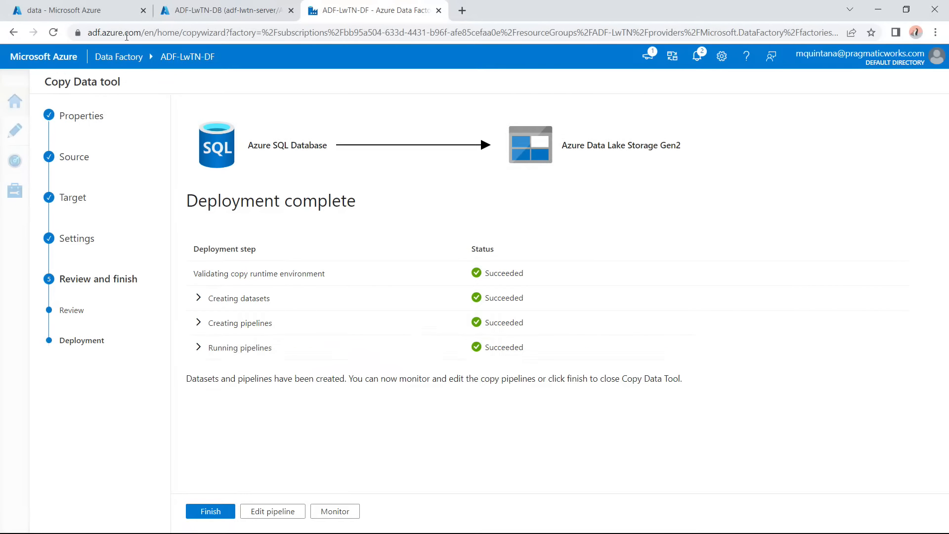
Switch to the Azure portal, refresh data/Destination, and inspect the contents of Emp.csv.
click(99, 11)
click(459, 143)
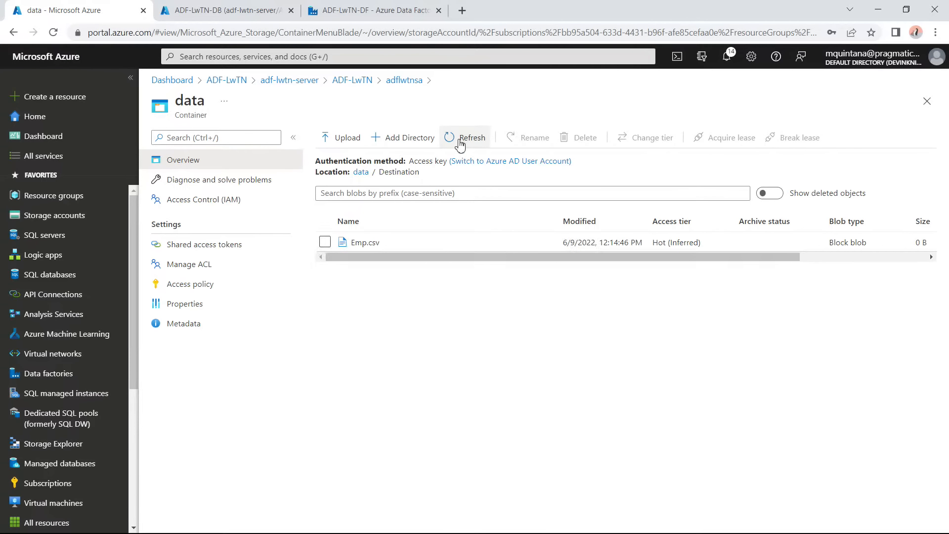
click(363, 244)
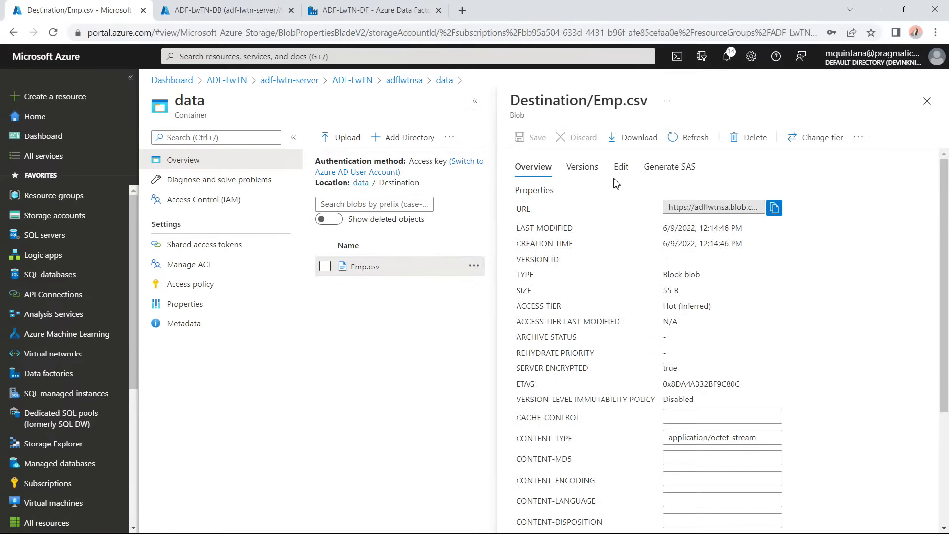
click(618, 176)
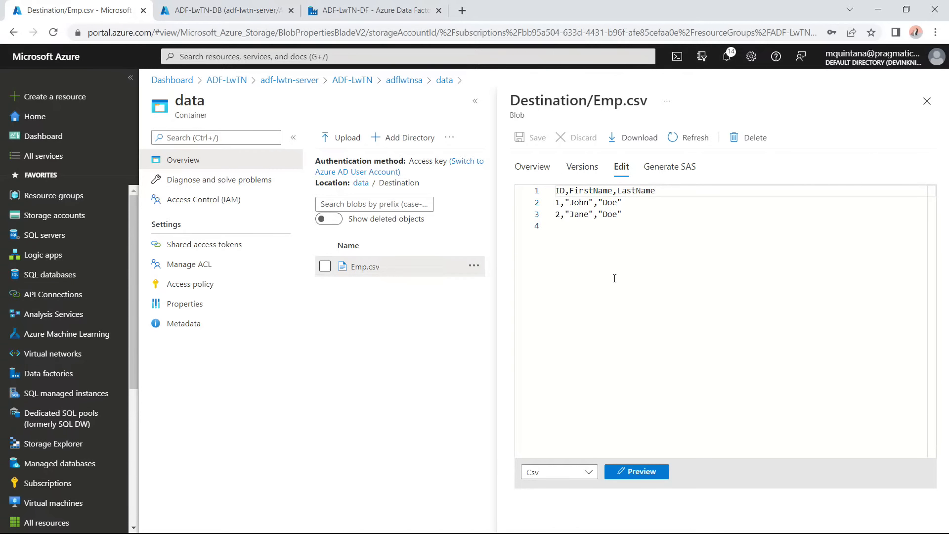
click(927, 100)
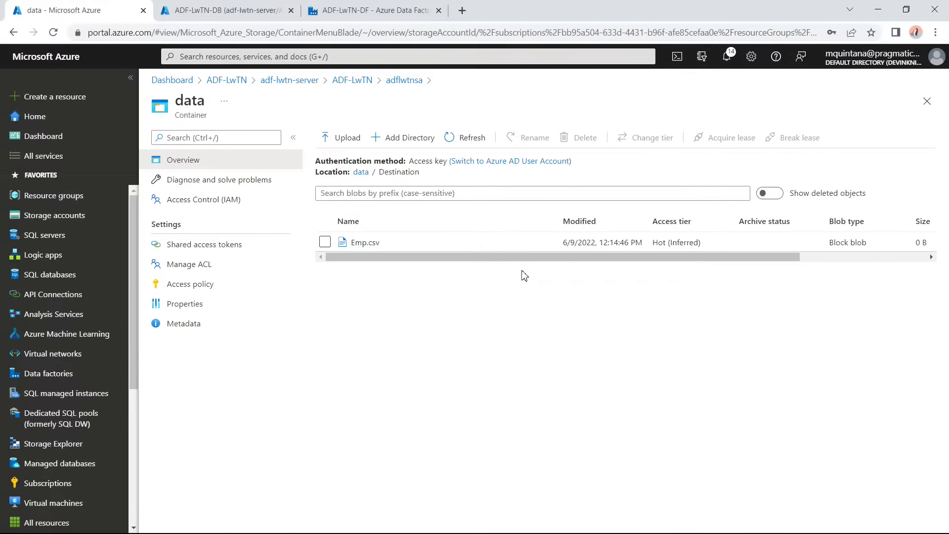
Return to Azure Data Factory, finish the Copy Data tool, and list the factory's pipelines and datasets for authoring.
click(348, 12)
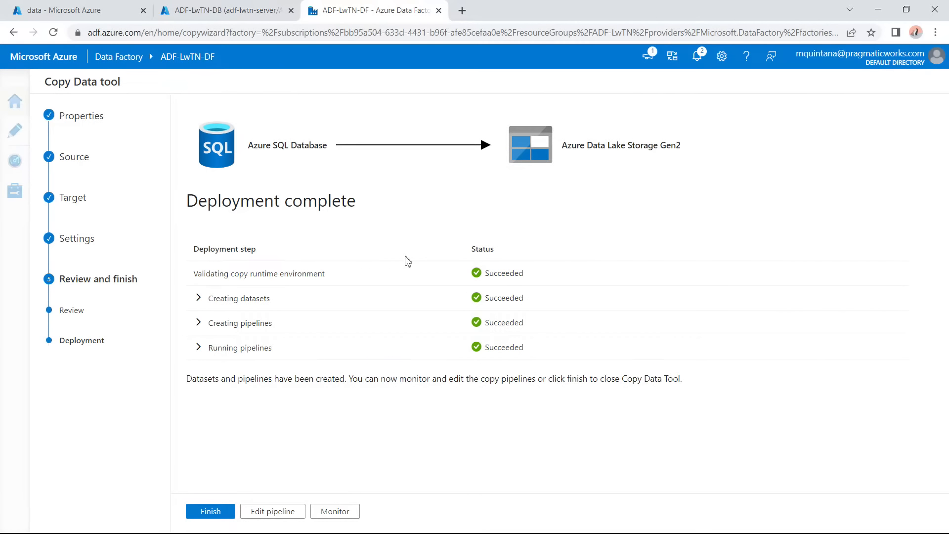
click(207, 517)
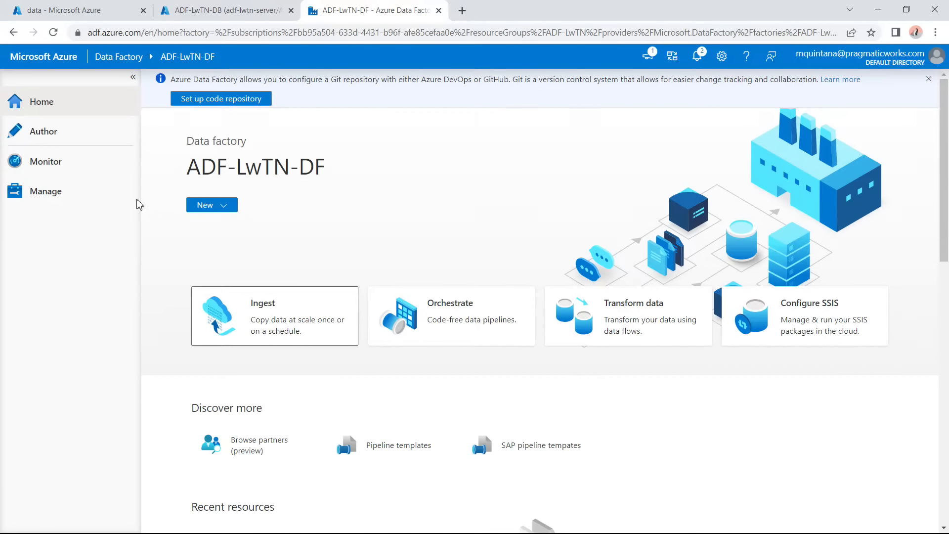
click(72, 140)
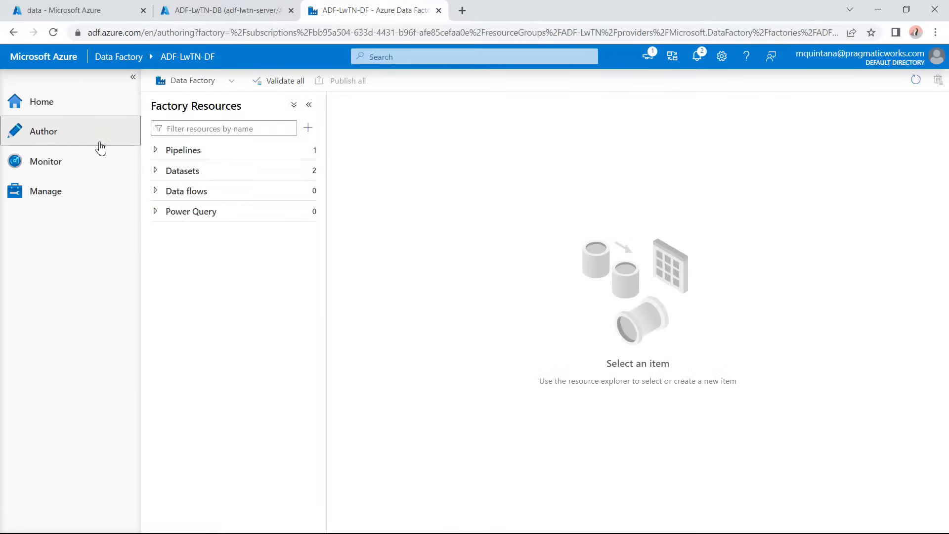
click(157, 171)
click(156, 151)
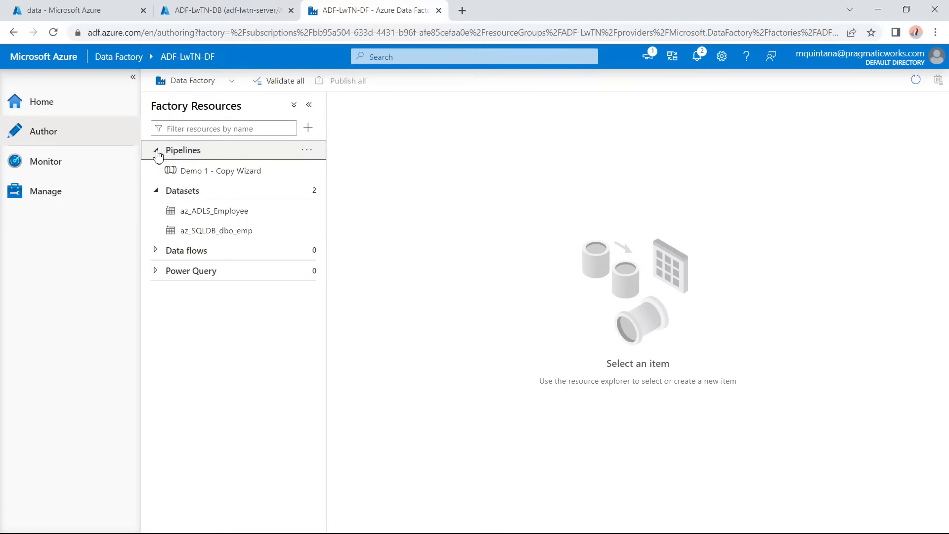
Open the Demo 1 - Copy Wizard pipeline and examine the source and sink settings of its Copy data activity.
click(229, 172)
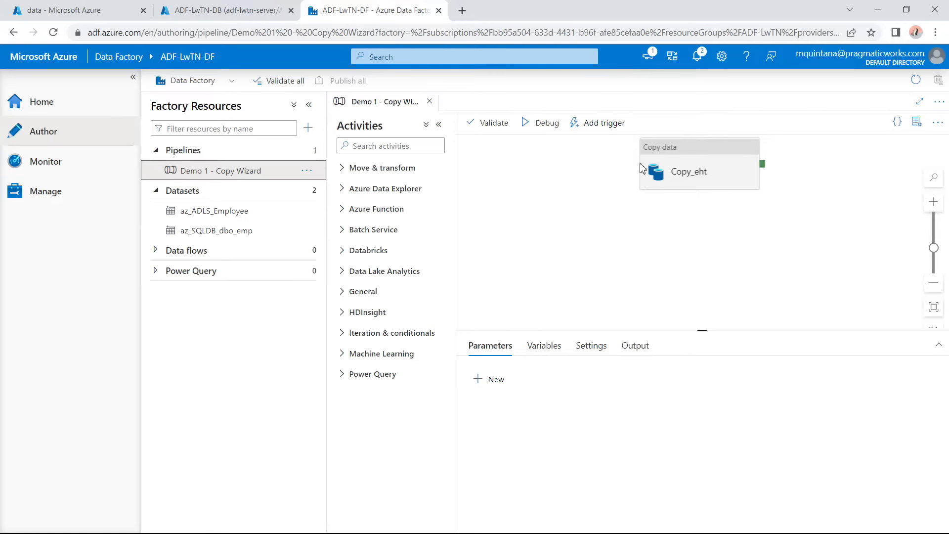
click(683, 158)
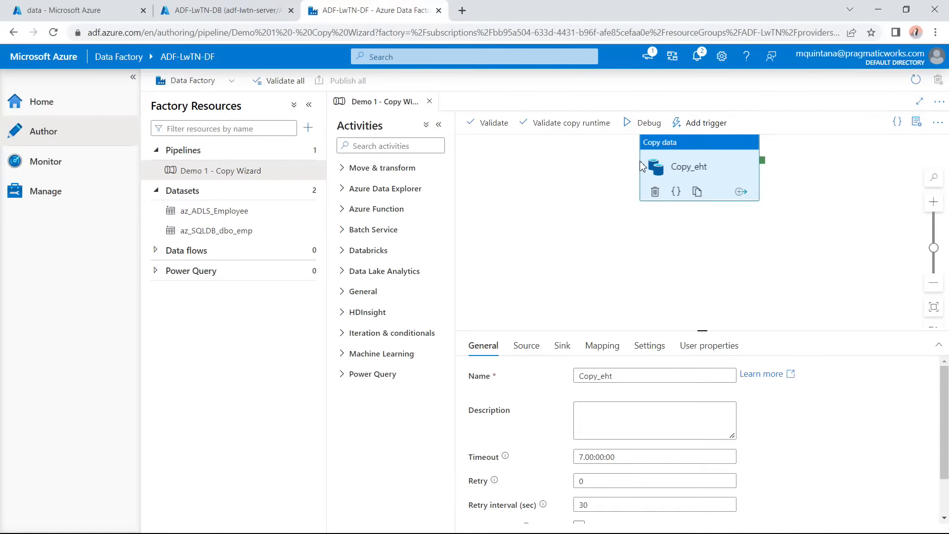
click(528, 348)
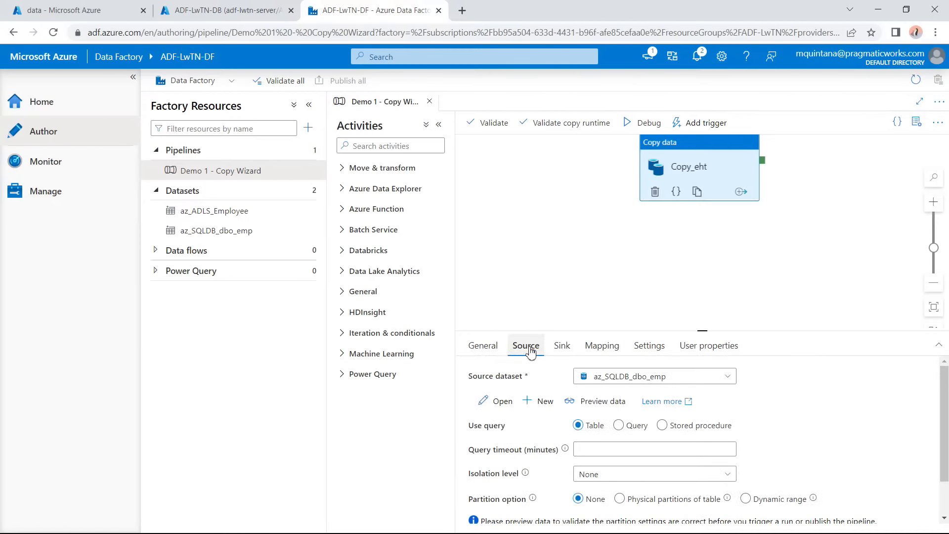
click(561, 346)
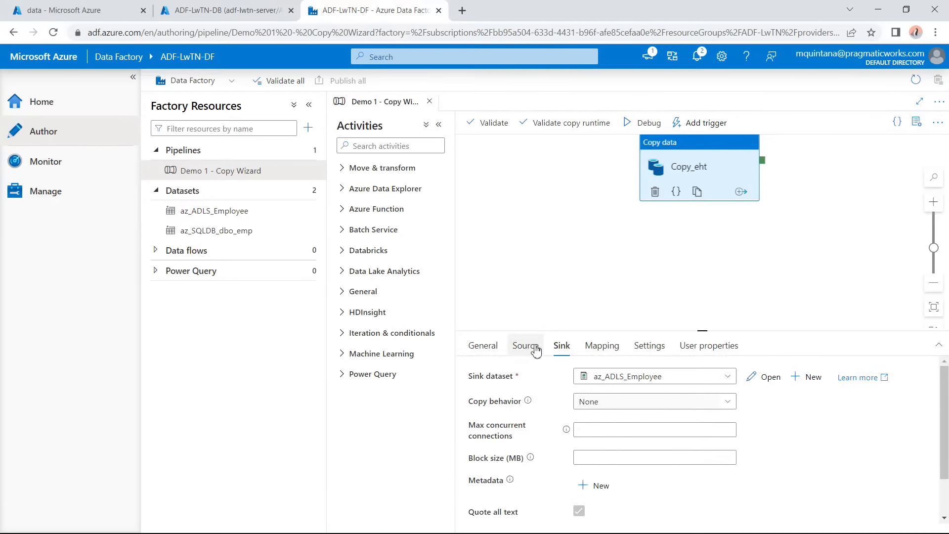
click(535, 350)
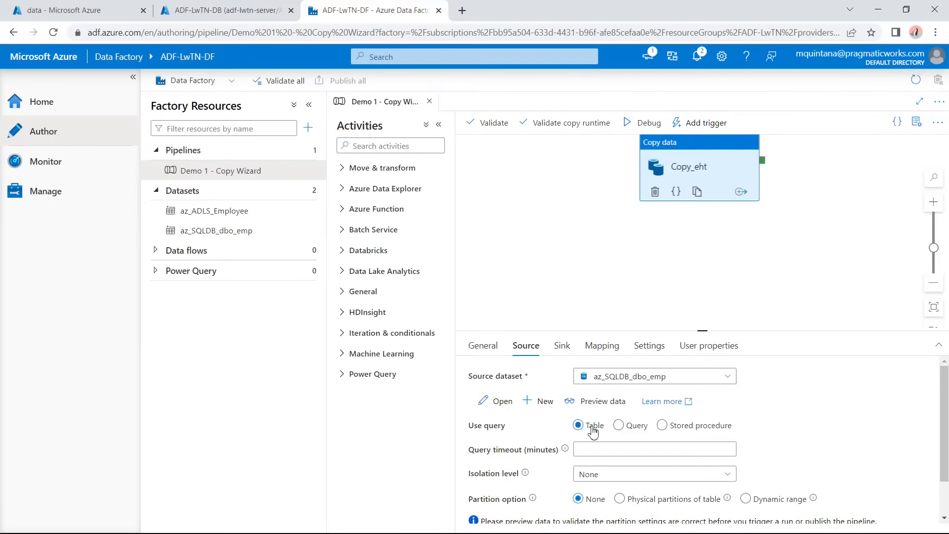
Examine the connection of the source dataset az_SQLDB_dbo_emp and the Query alternative to Table for the Copy data source.
click(500, 404)
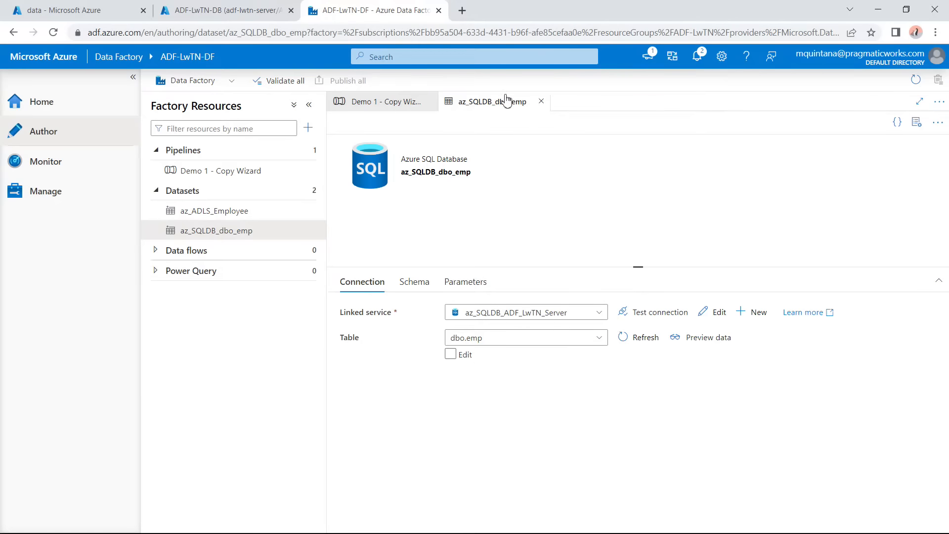
click(542, 102)
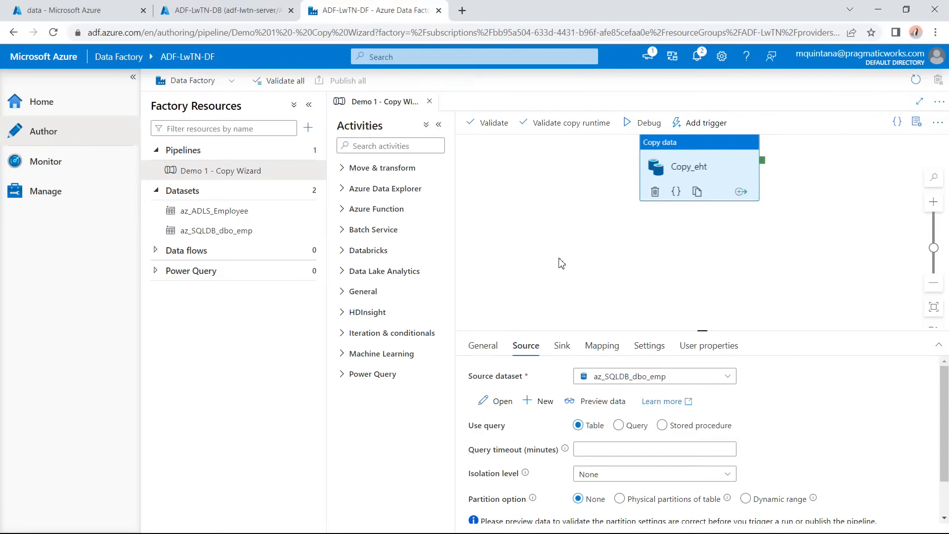
click(619, 426)
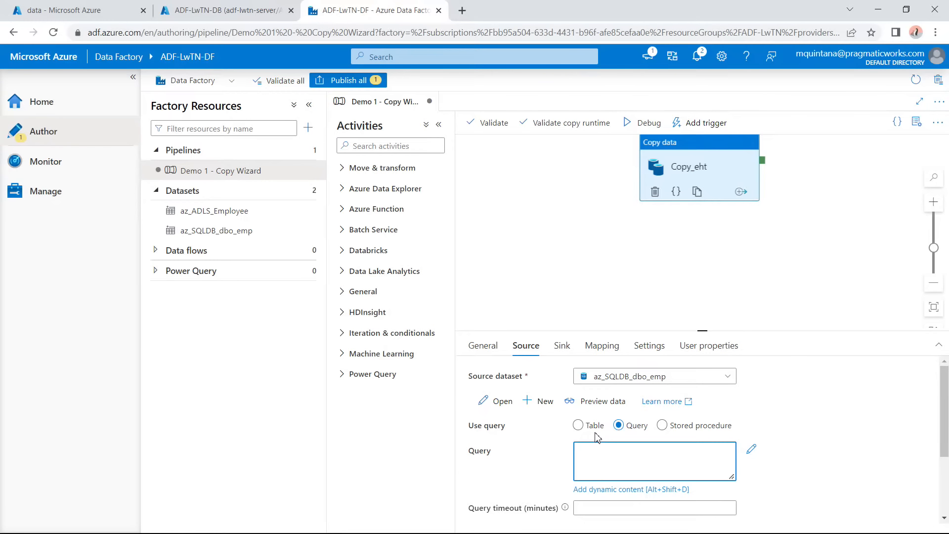
click(581, 426)
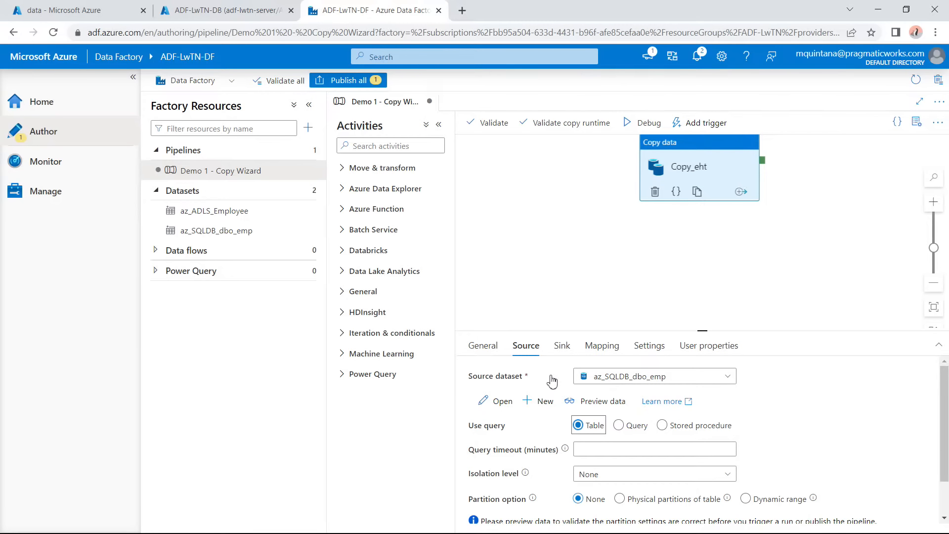
Close the Demo 1 - Copy Wizard pipeline, discarding its unsaved changes, and reopen it.
click(430, 102)
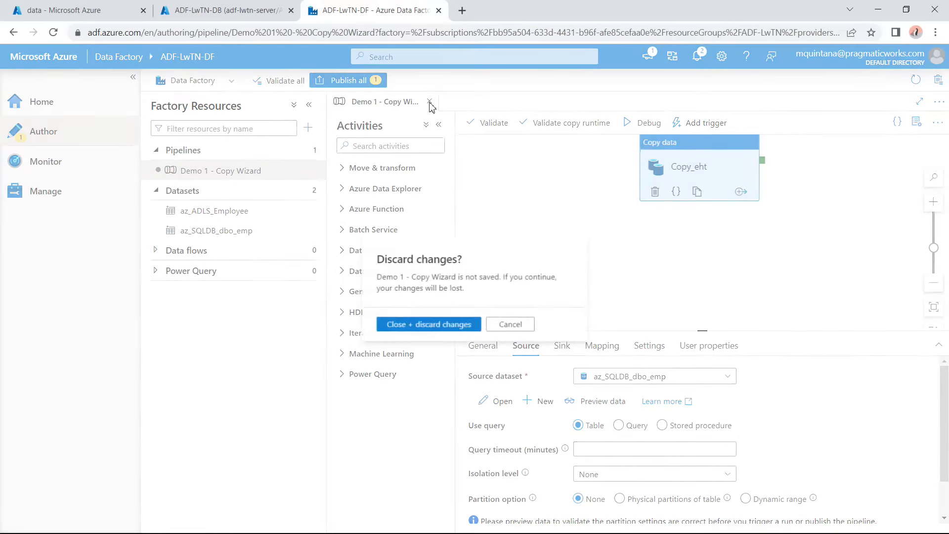
click(443, 330)
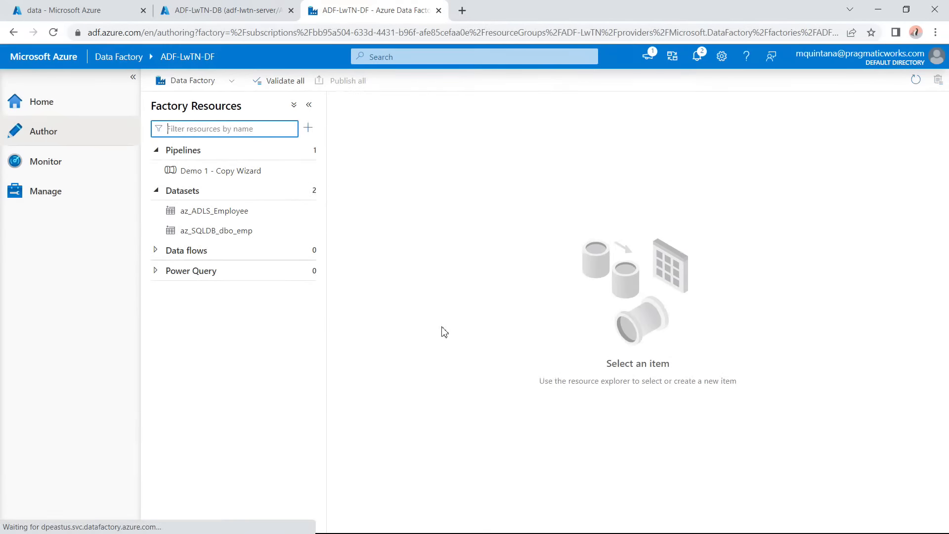
click(218, 174)
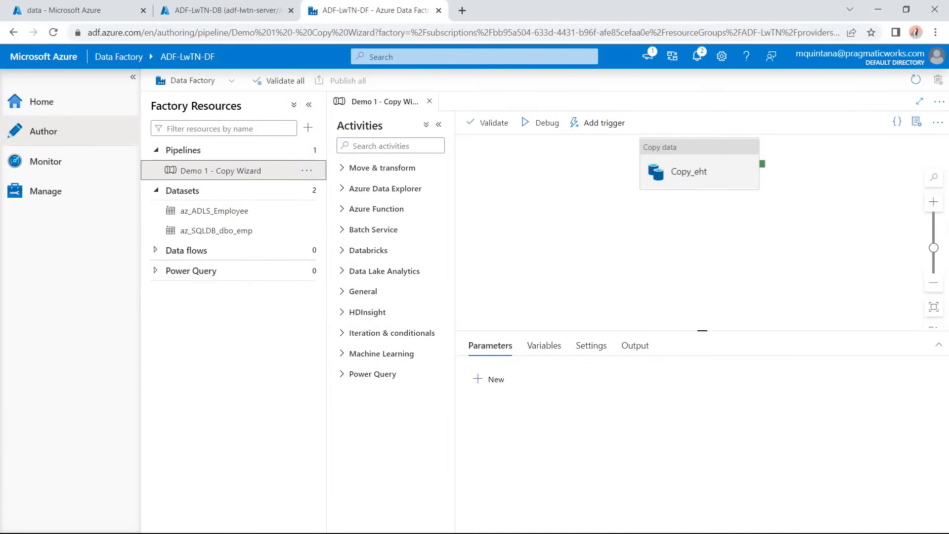
Examine the activities offered under Move & transform, Azure Data Explorer, and General.
click(347, 169)
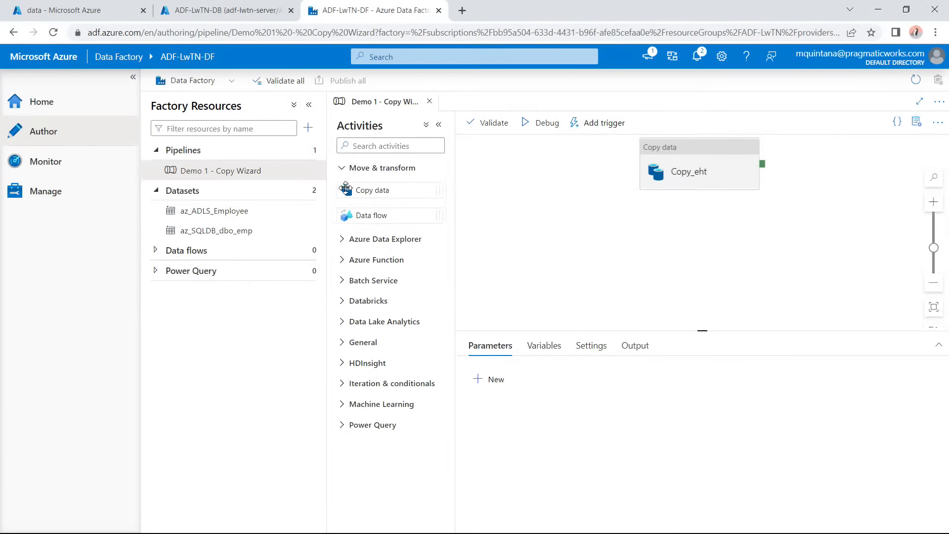
click(346, 244)
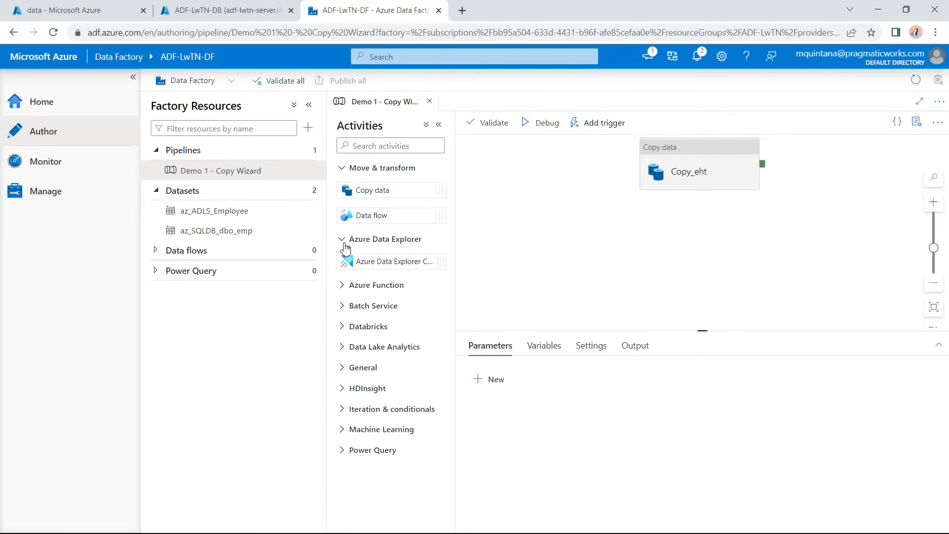
click(345, 241)
click(343, 169)
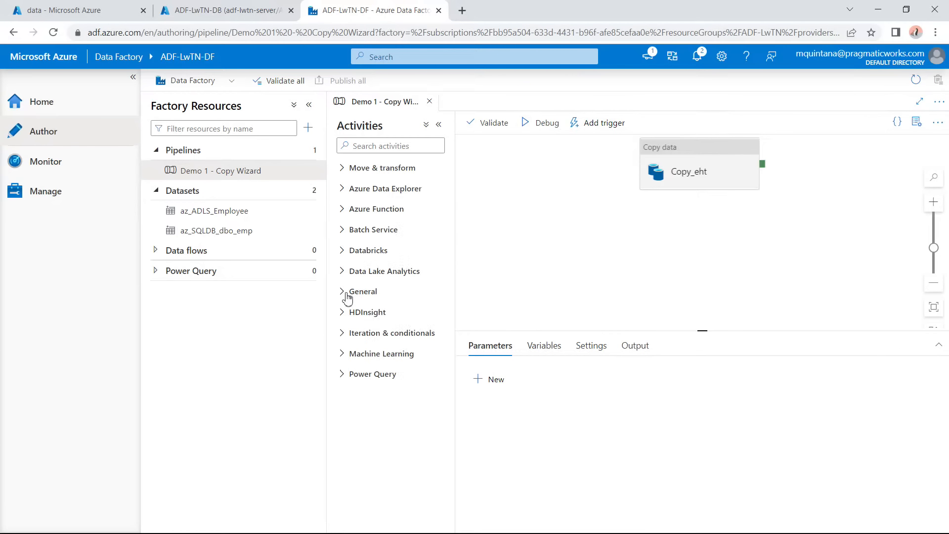
click(348, 295)
scroll(430, 269, down, 5)
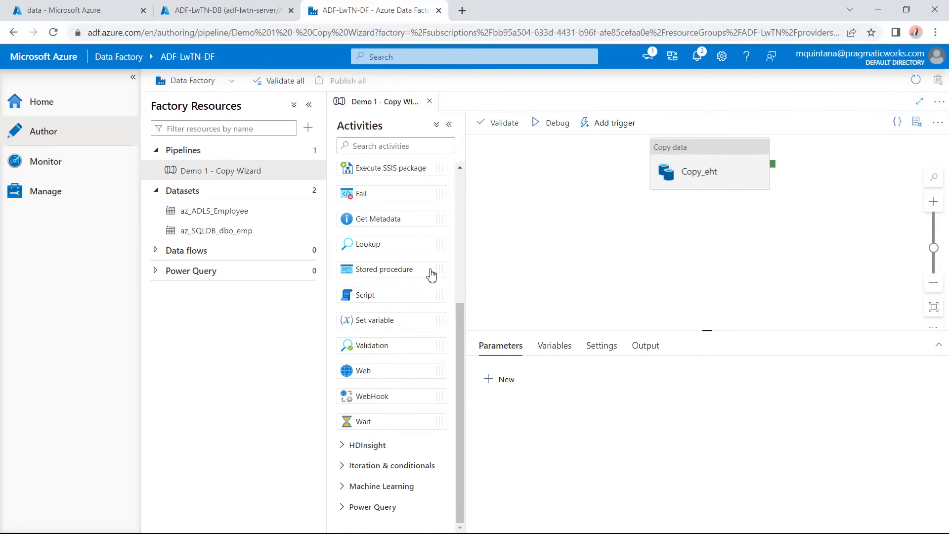
scroll(431, 275, up, 5)
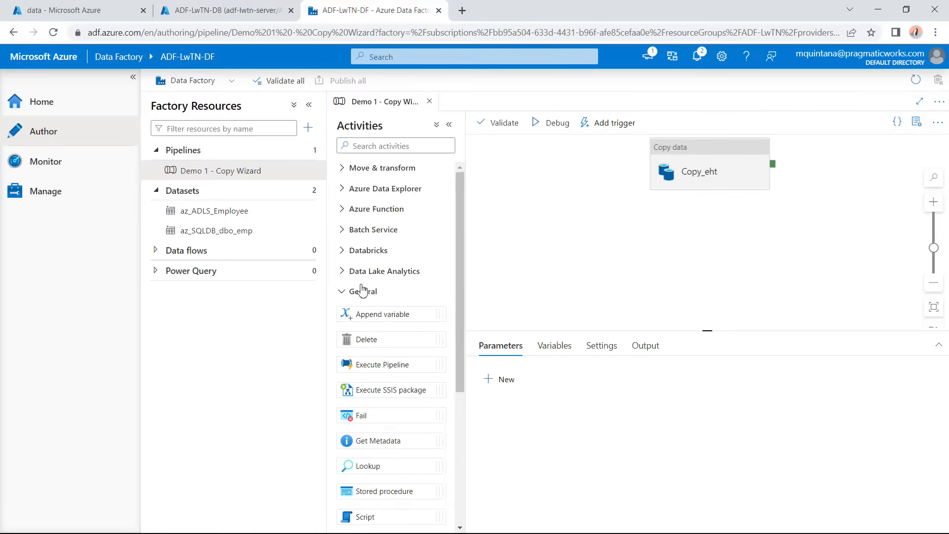
click(346, 292)
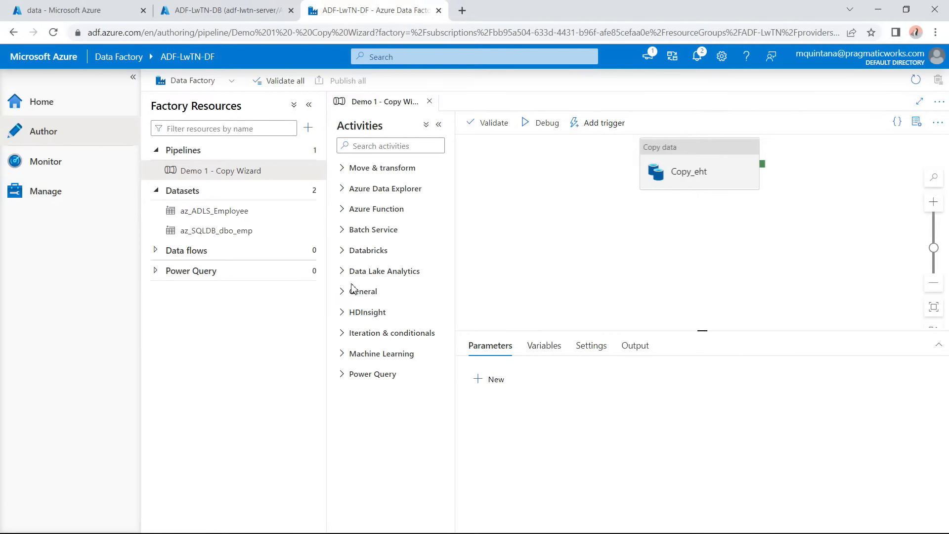
Examine the Databricks, Azure Data Explorer, and Data Lake Analytics activities and review the General activities again.
click(345, 251)
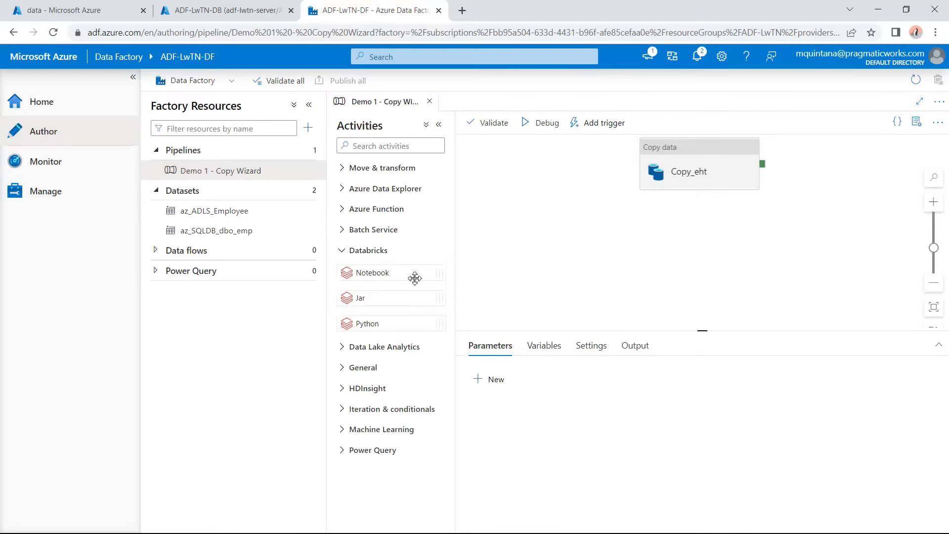
click(345, 250)
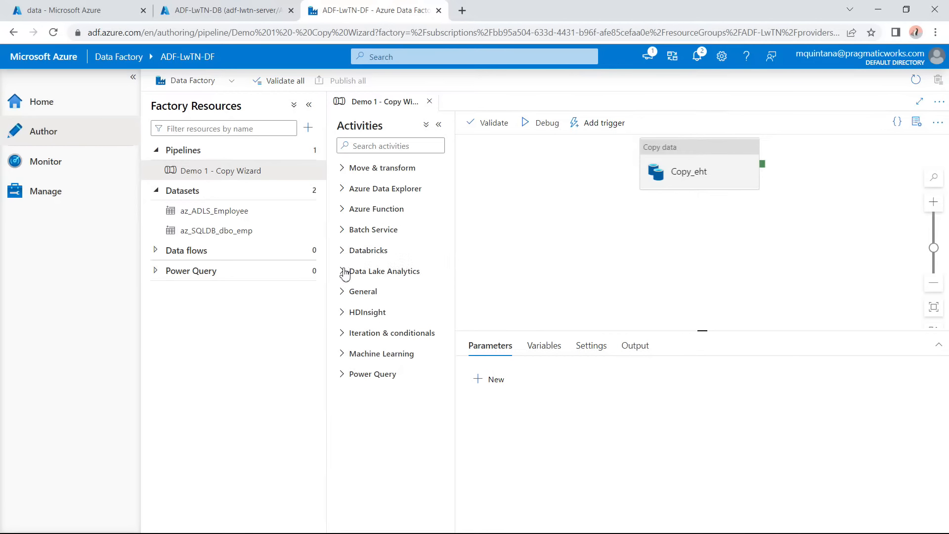
click(349, 192)
click(349, 193)
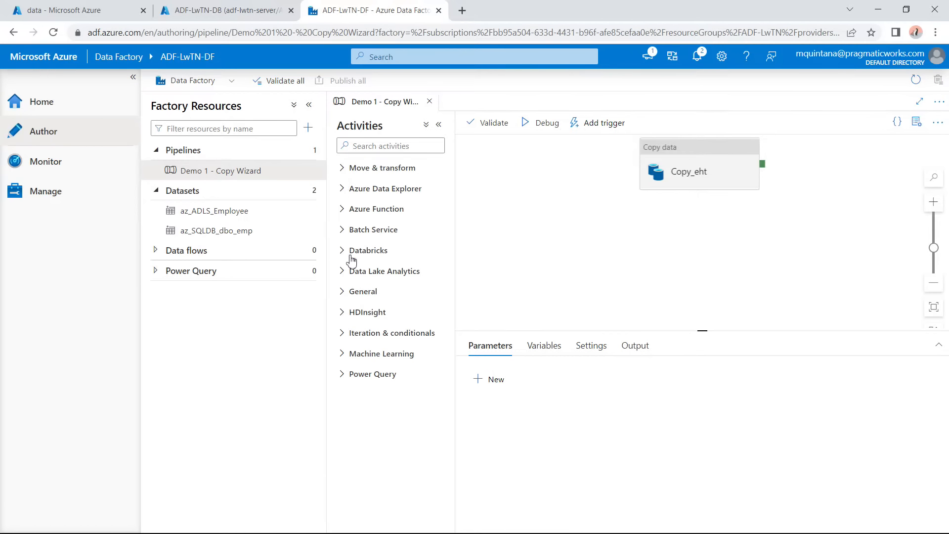
click(345, 293)
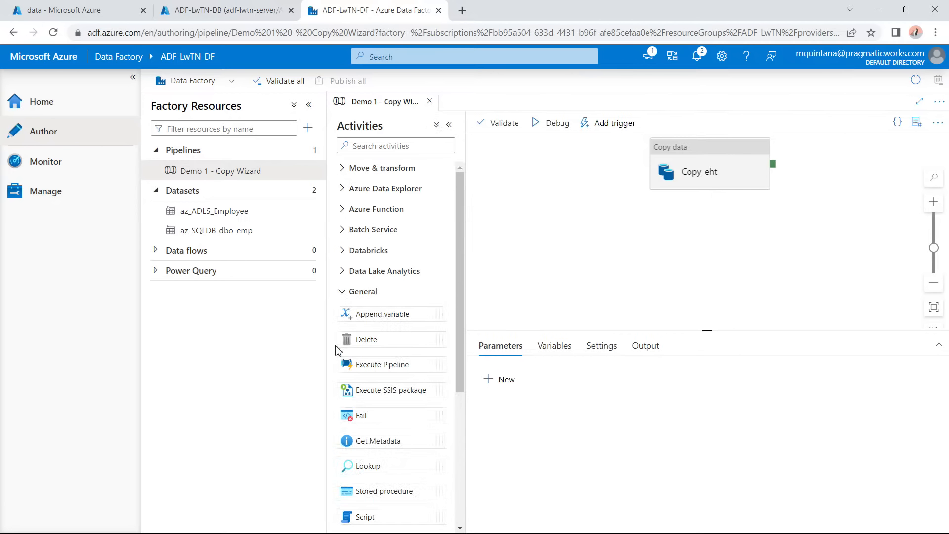
scroll(341, 349, down, 3)
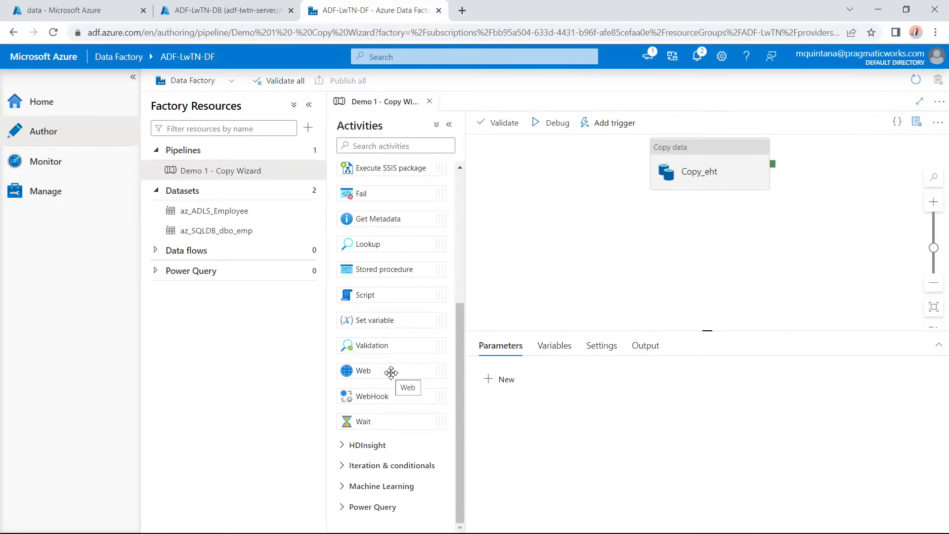
scroll(386, 348, up, 1)
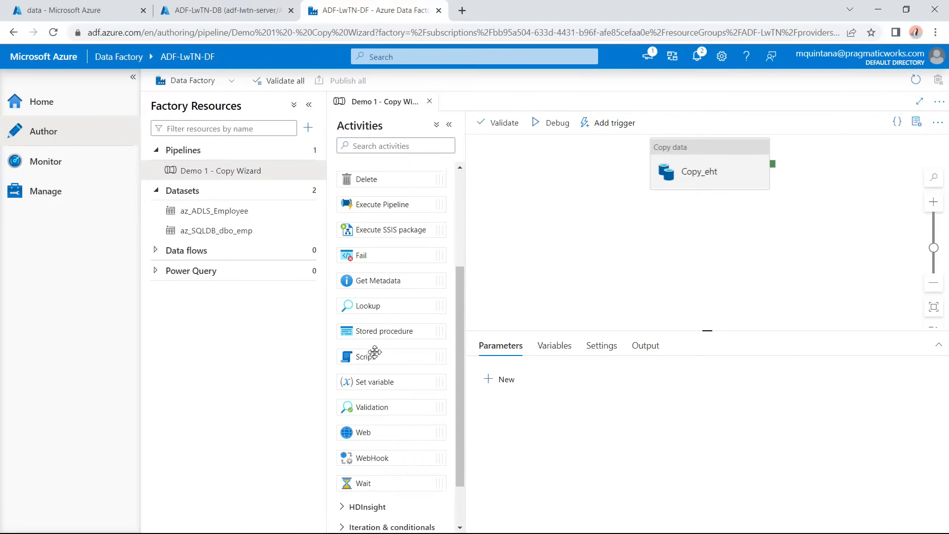
scroll(386, 357, up, 1)
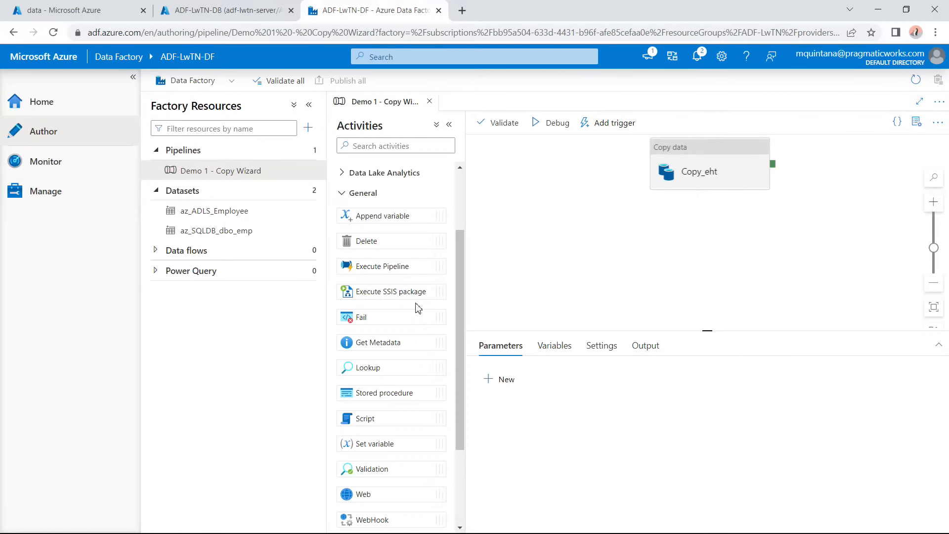
scroll(376, 292, up, 2)
click(345, 292)
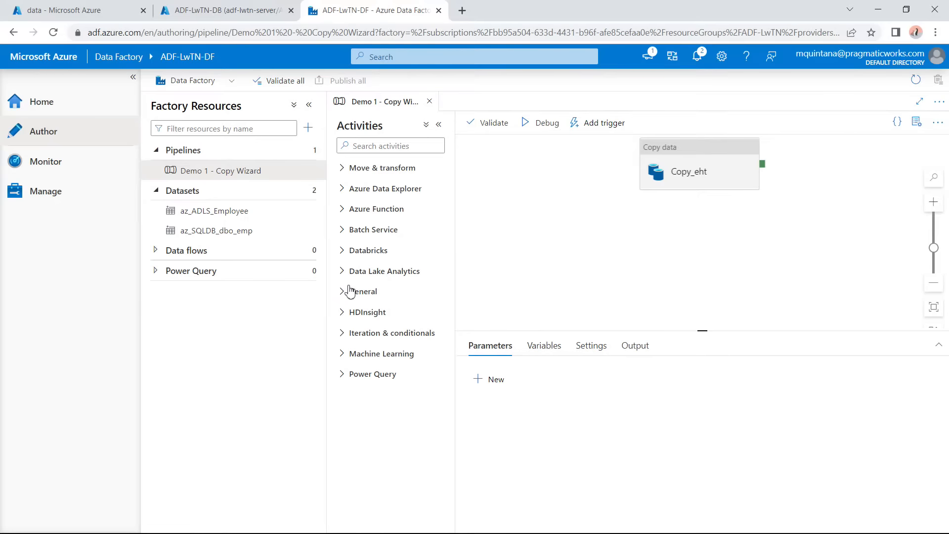
click(349, 274)
click(349, 277)
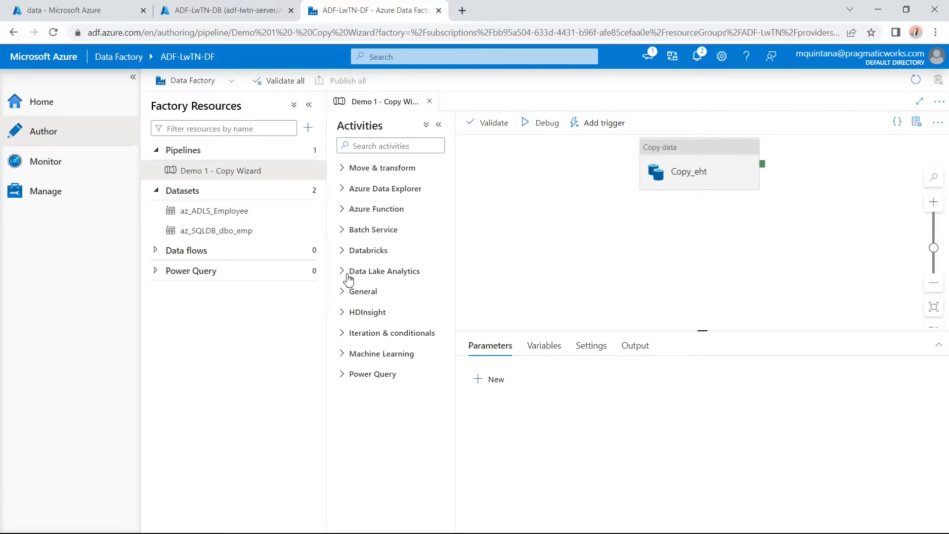
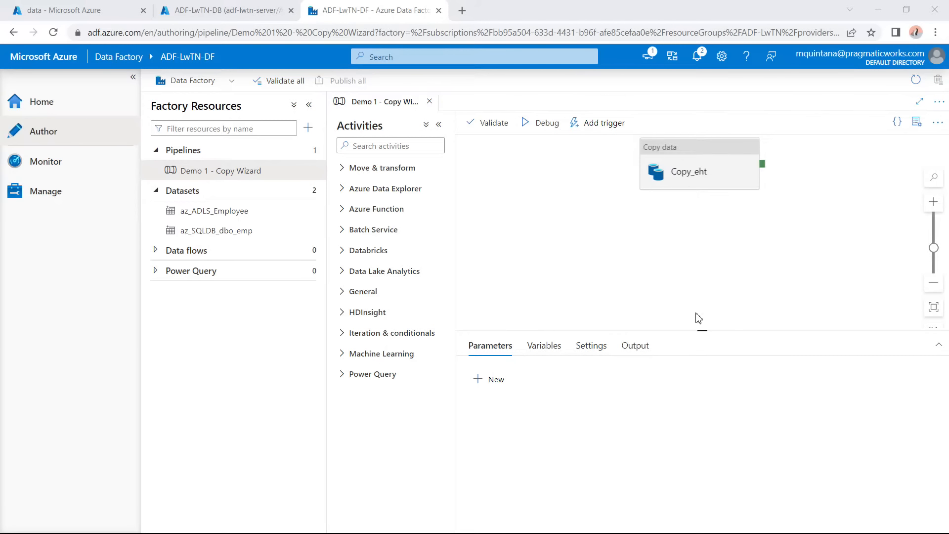
Close the Demo 1 - Copy Wizard pipeline and create a new blank pipeline in the factory.
click(429, 106)
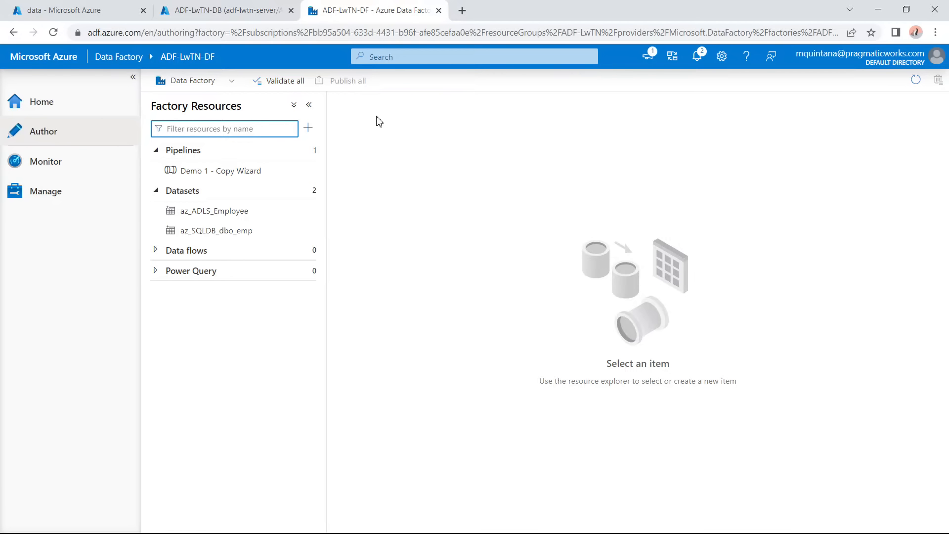
mouse_move(307, 156)
click(132, 78)
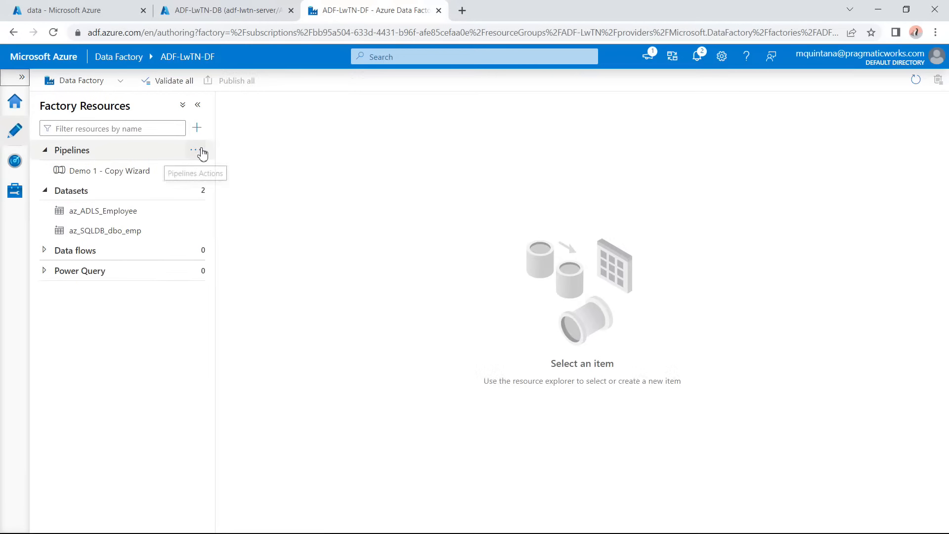
click(202, 150)
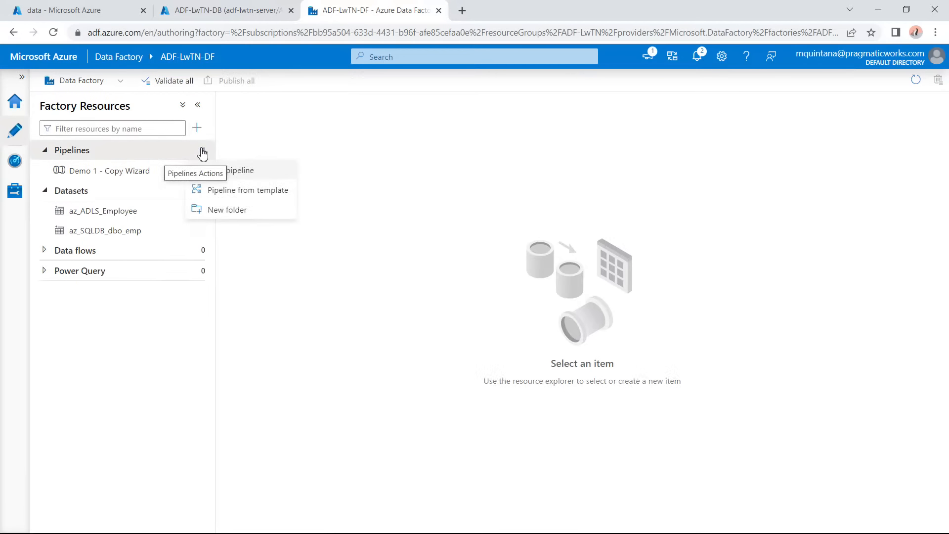
click(232, 172)
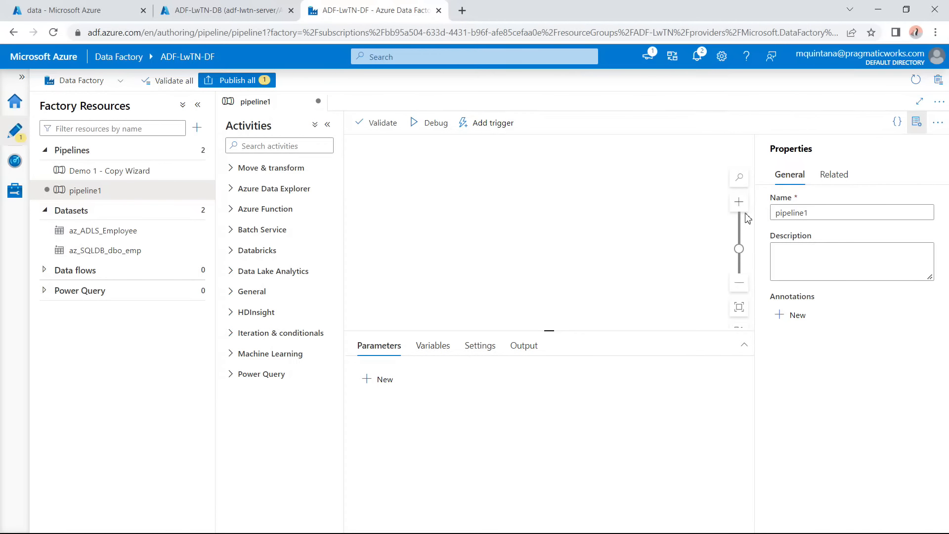
Name the new pipeline Demo 2 - Get Metadata Activity and hide its properties.
click(824, 215)
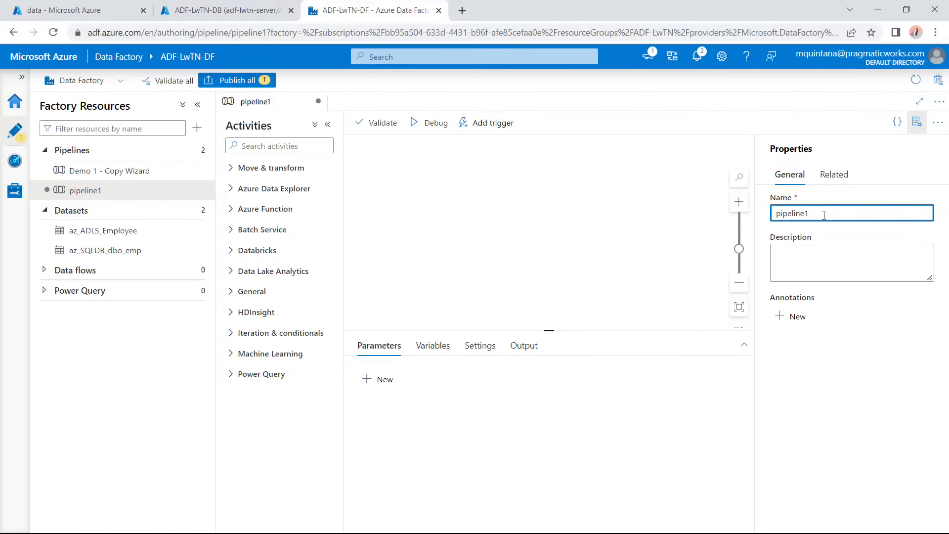
double_click(824, 215)
text(Demo 2 - Get Metadata Activity)
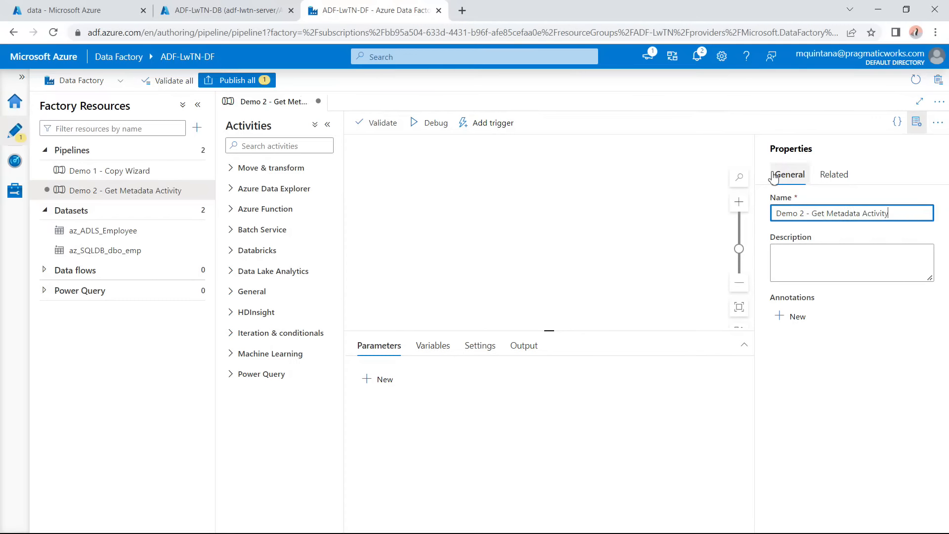
click(657, 192)
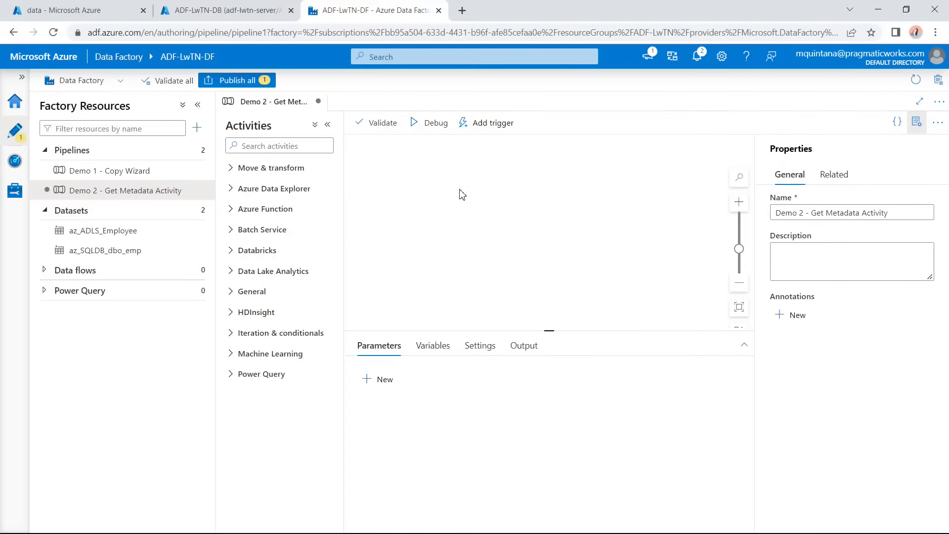
click(920, 127)
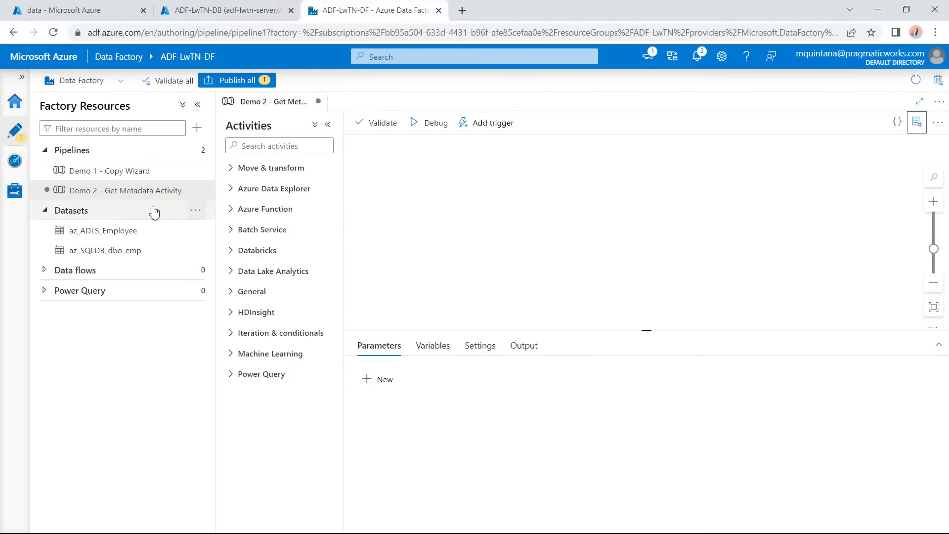
Examine the factory's linked services and the data store types offered for a new linked service, without creating one.
click(20, 200)
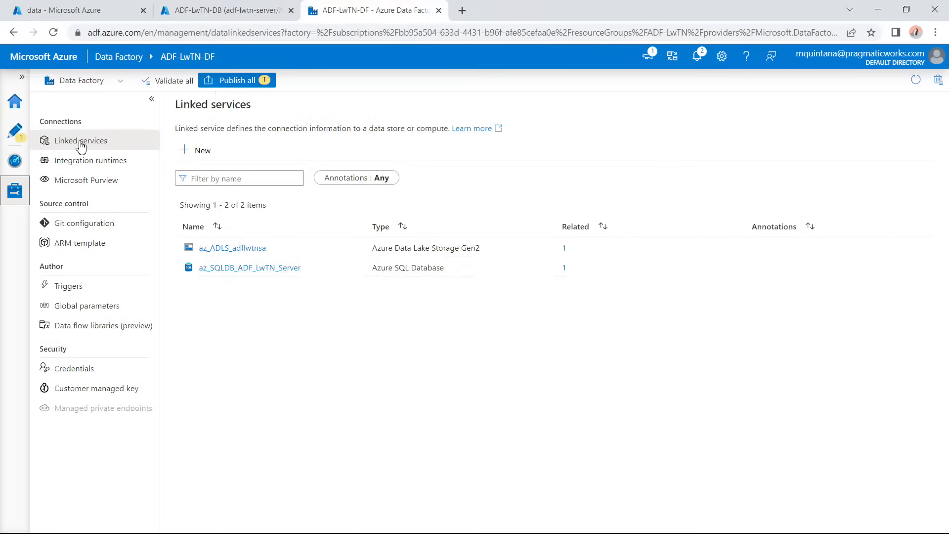
click(198, 152)
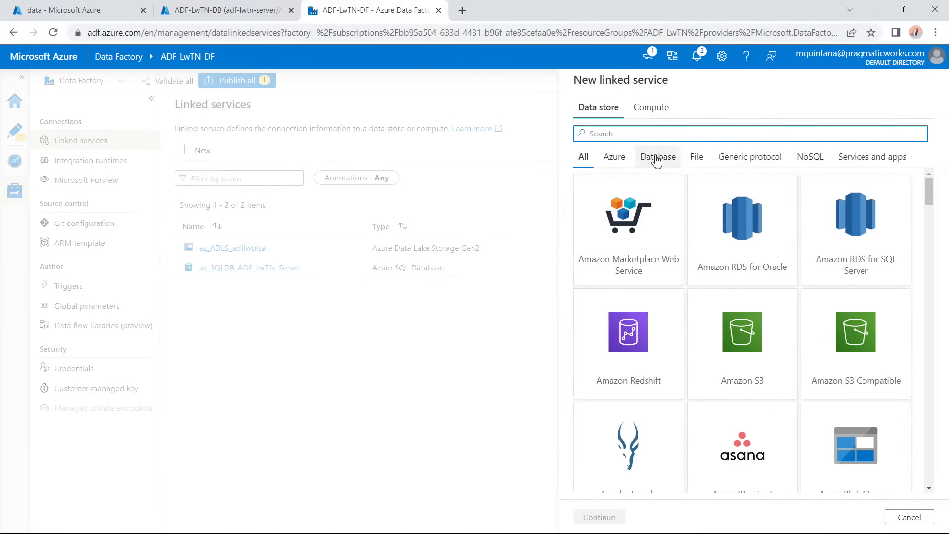
drag(928, 191, 918, 288)
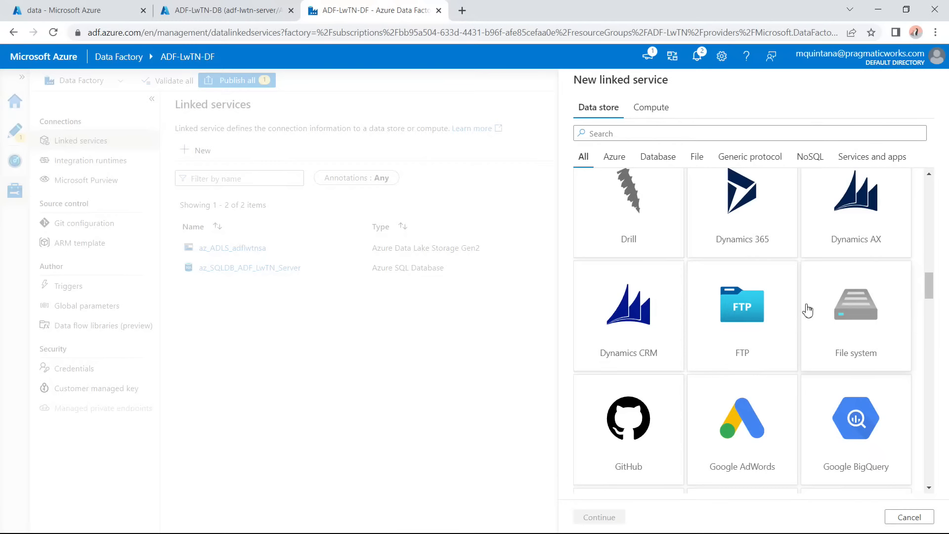
scroll(807, 310, down, 10)
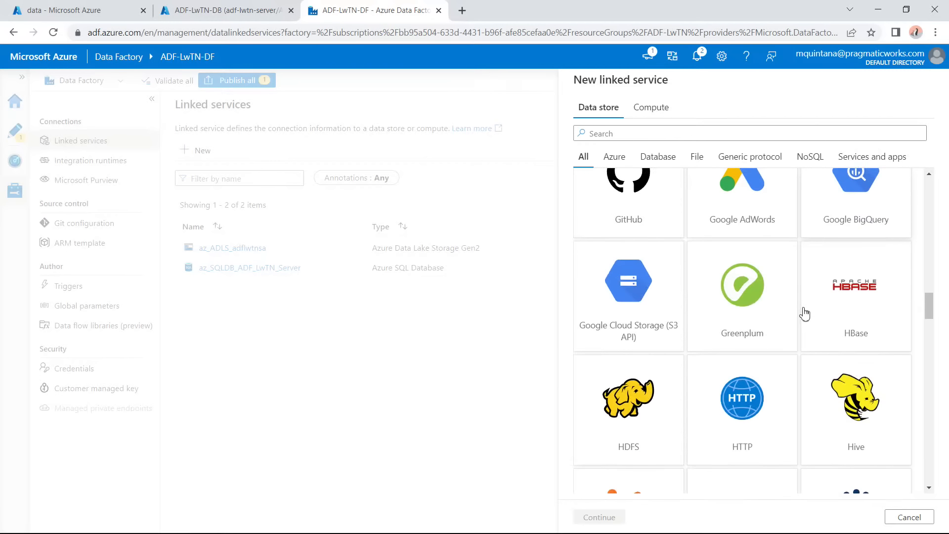
scroll(800, 315, down, 5)
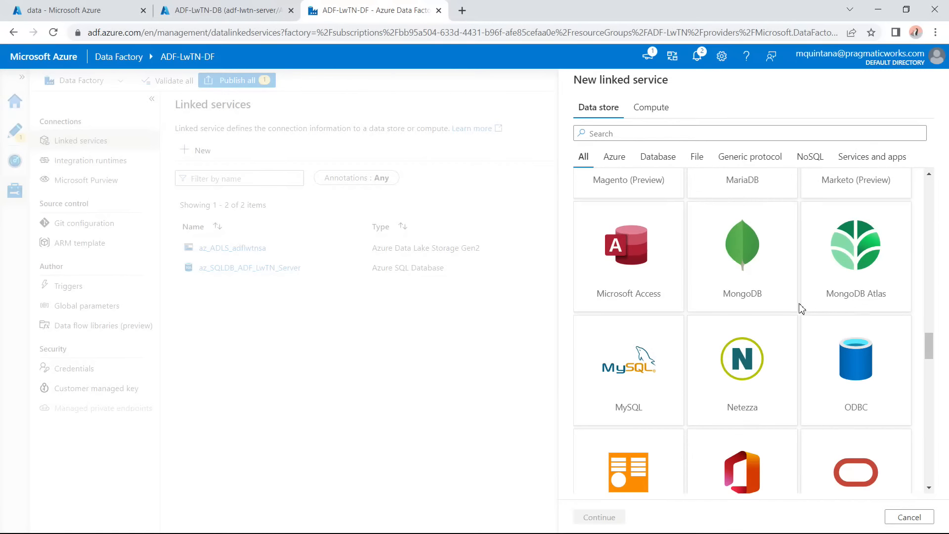
scroll(801, 307, down, 3)
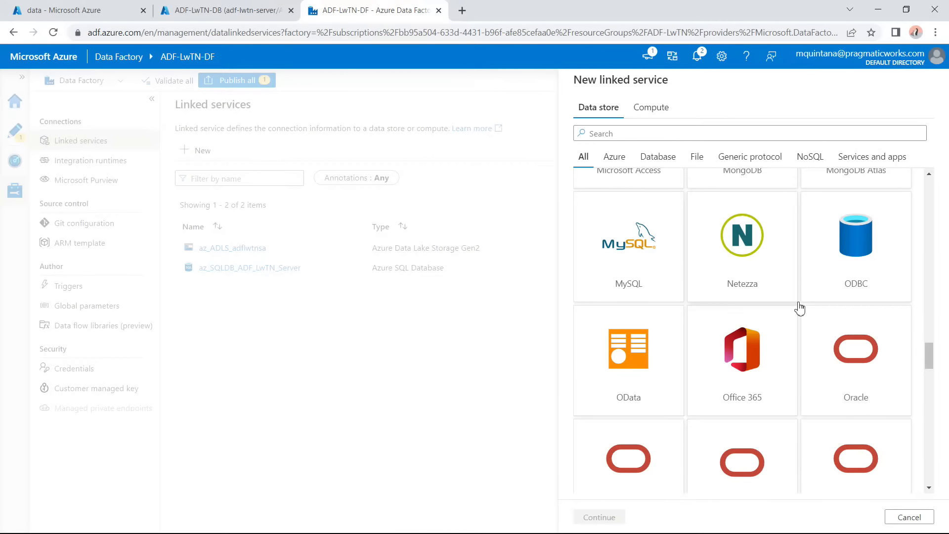
click(912, 523)
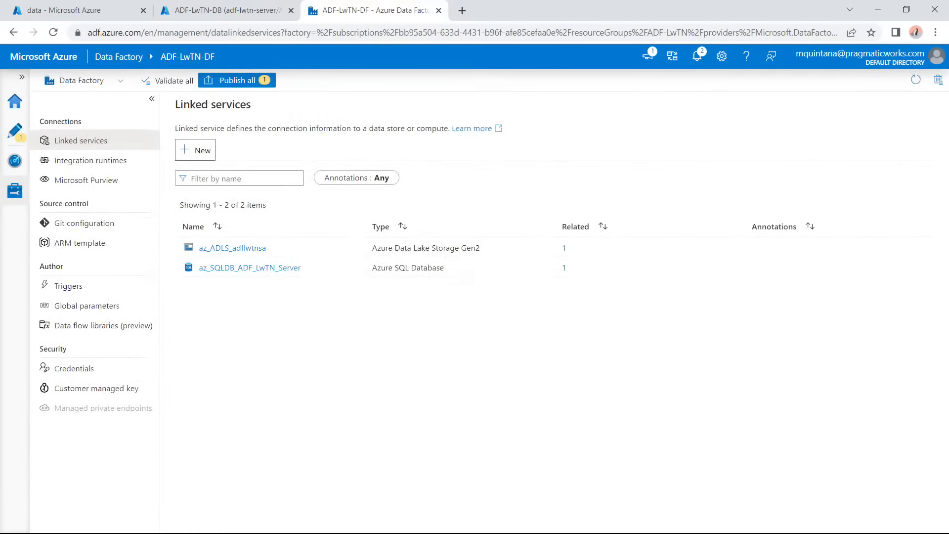
Search the activities for "get", add a Get Metadata activity to the Demo 2 pipeline canvas, and hide the pipeline properties.
click(14, 131)
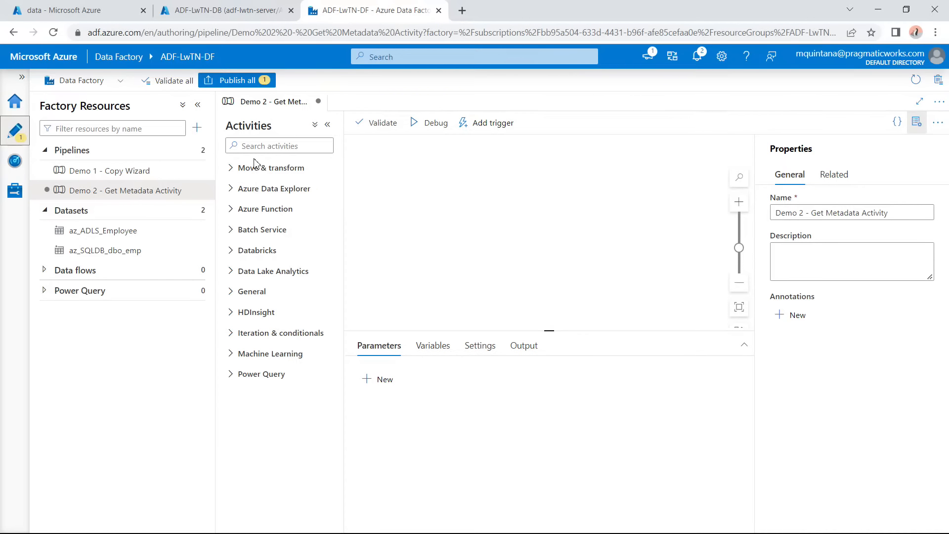
click(232, 292)
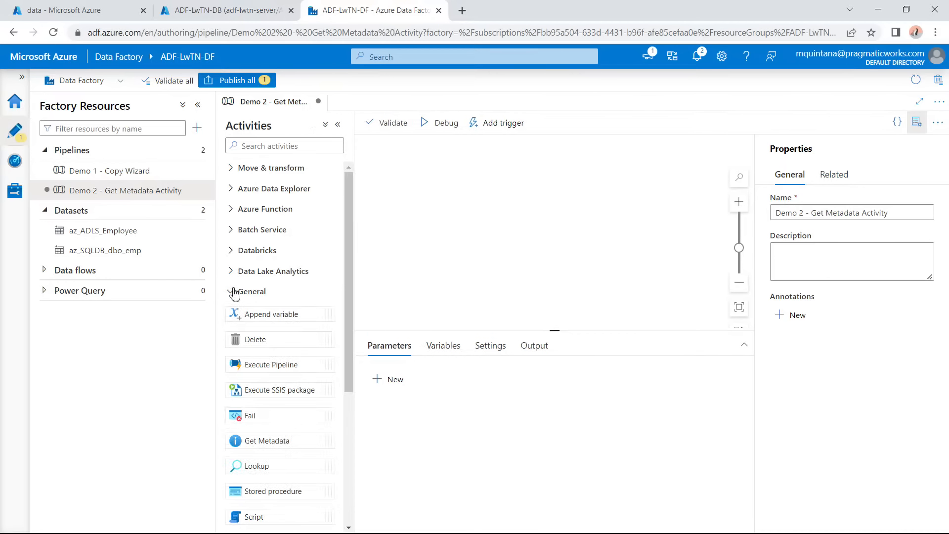
click(233, 292)
click(261, 146)
text(get)
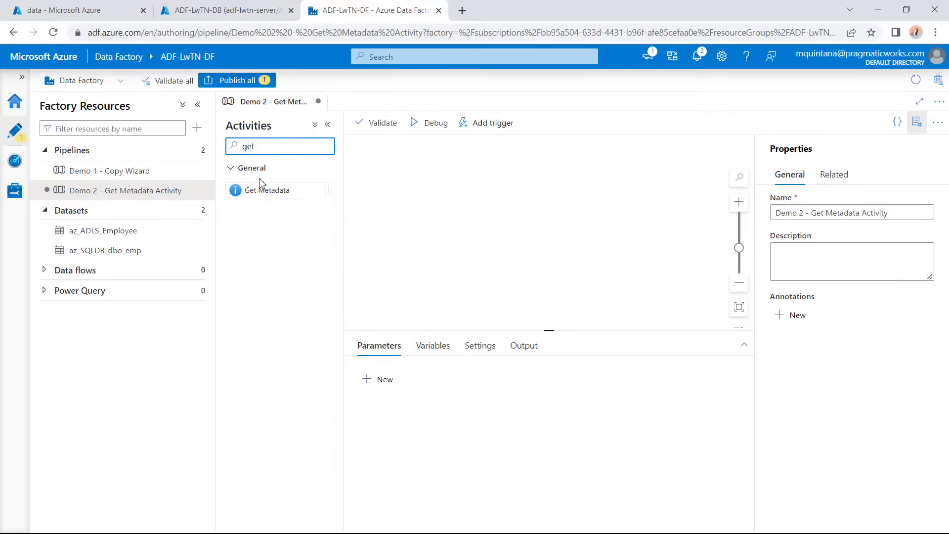
drag(262, 191, 442, 204)
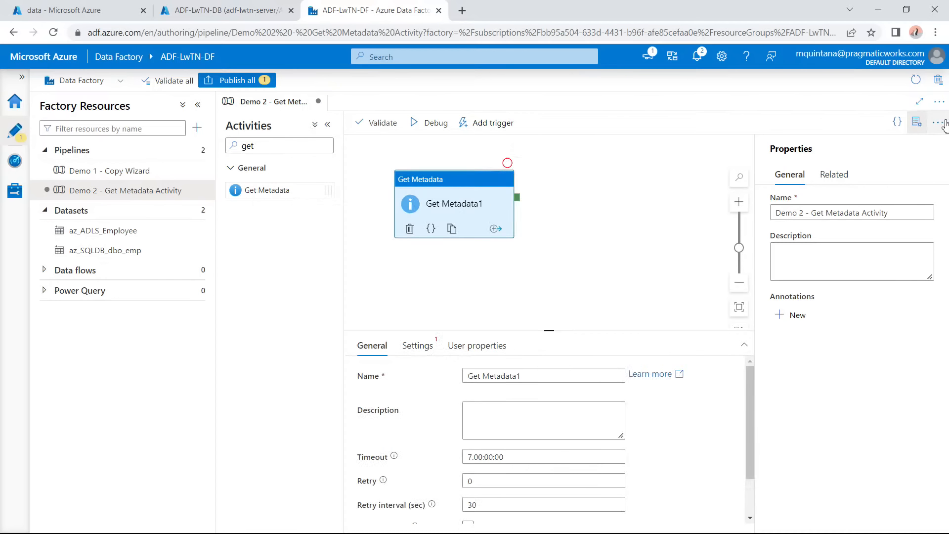
click(917, 124)
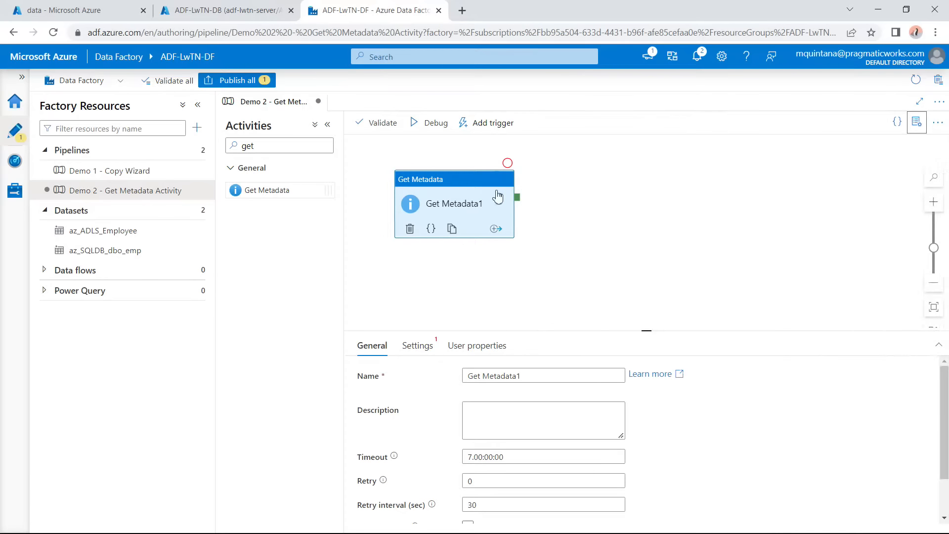
Reposition the Get Metadata activity further right on the pipeline canvas and clear the activities search.
drag(467, 182, 544, 183)
click(631, 195)
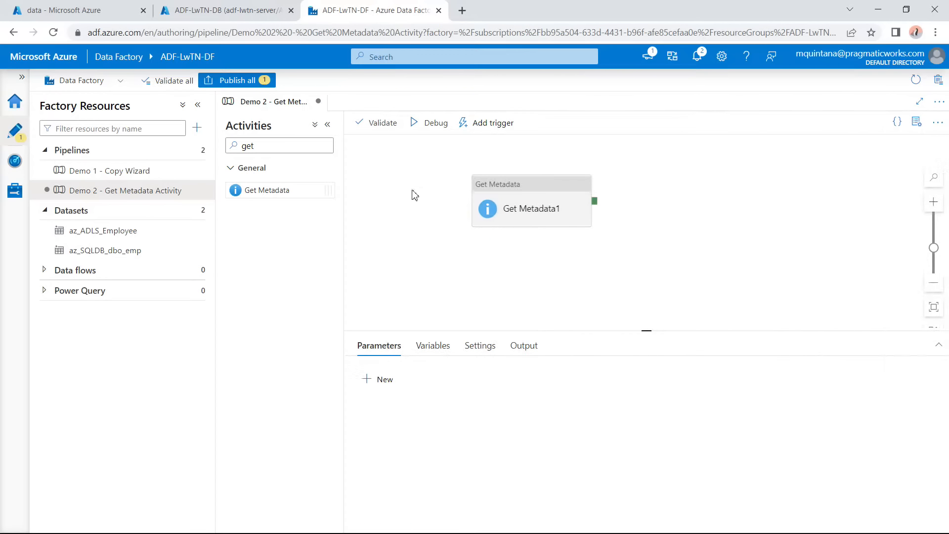
double_click(229, 146)
key(BackSpace)
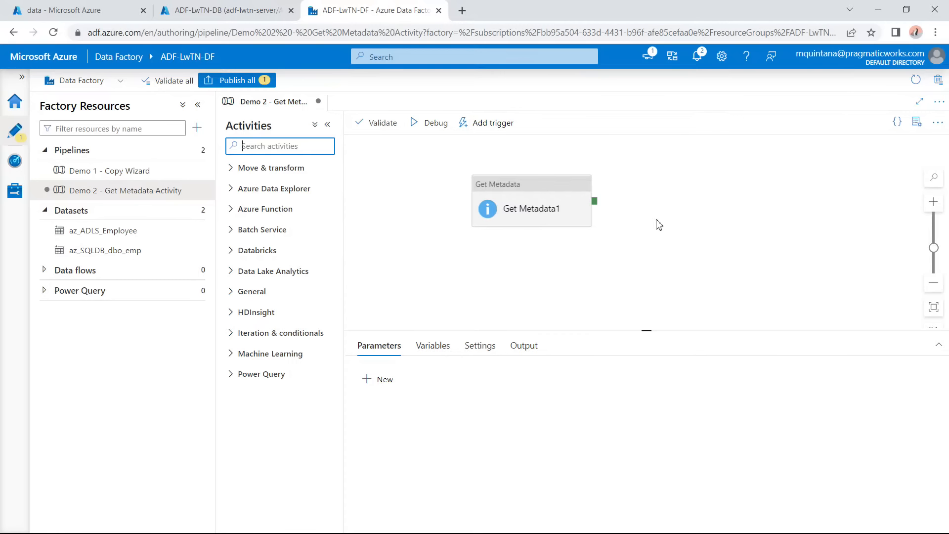
click(553, 191)
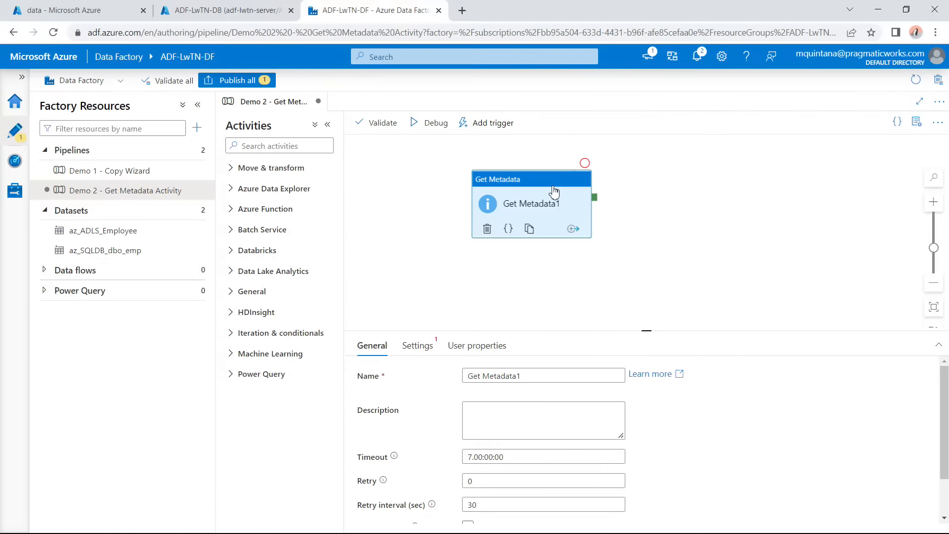
click(641, 185)
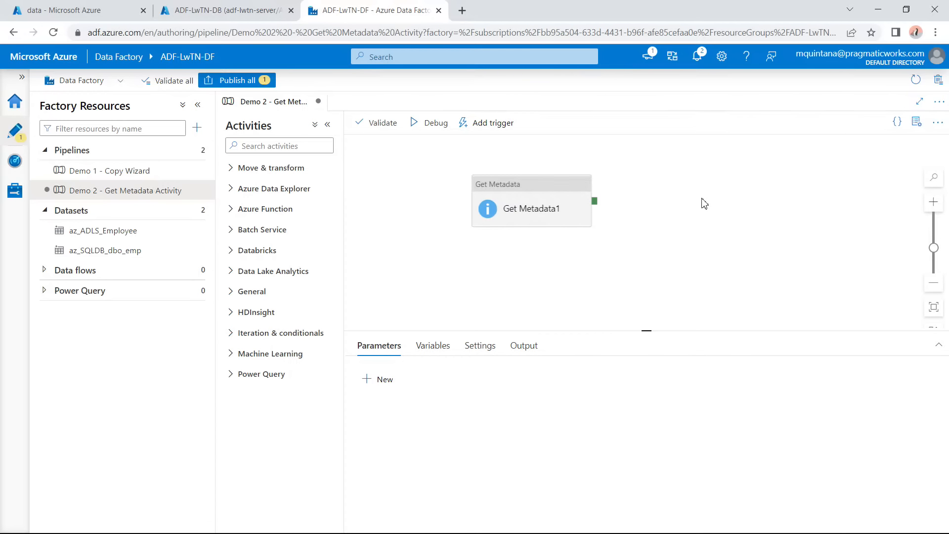
Enlarge the properties area and rename the Get Metadata activity to "Get Metadata Last Modfied Date".
click(564, 199)
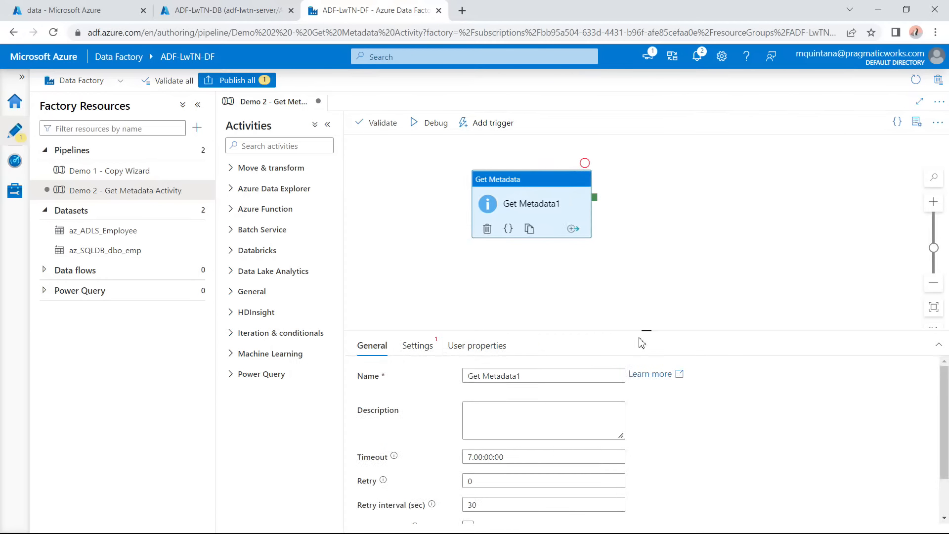
drag(646, 330, 644, 294)
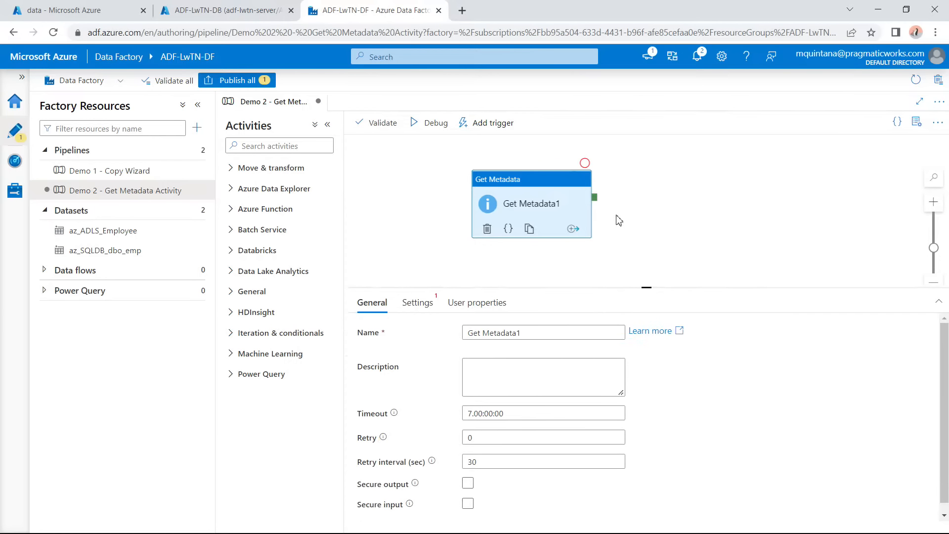
click(549, 332)
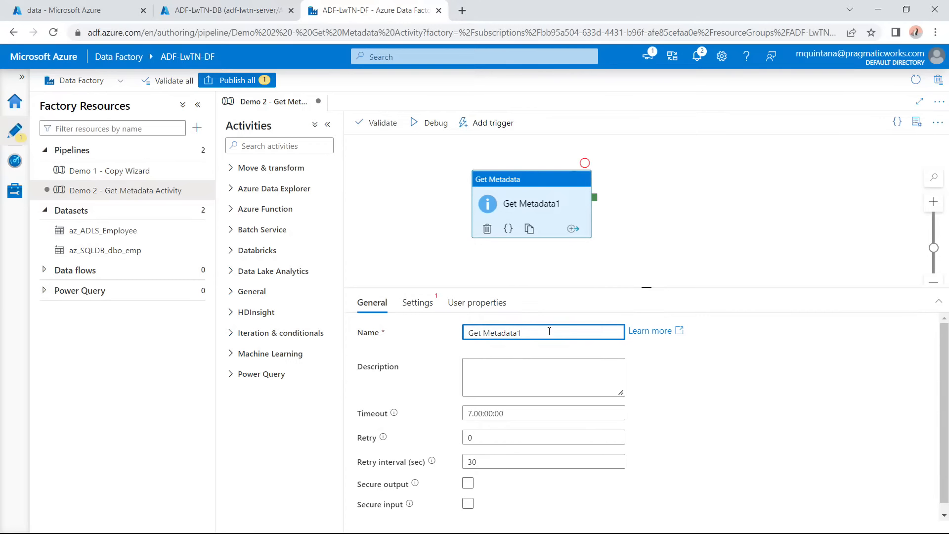
key(BackSpace)
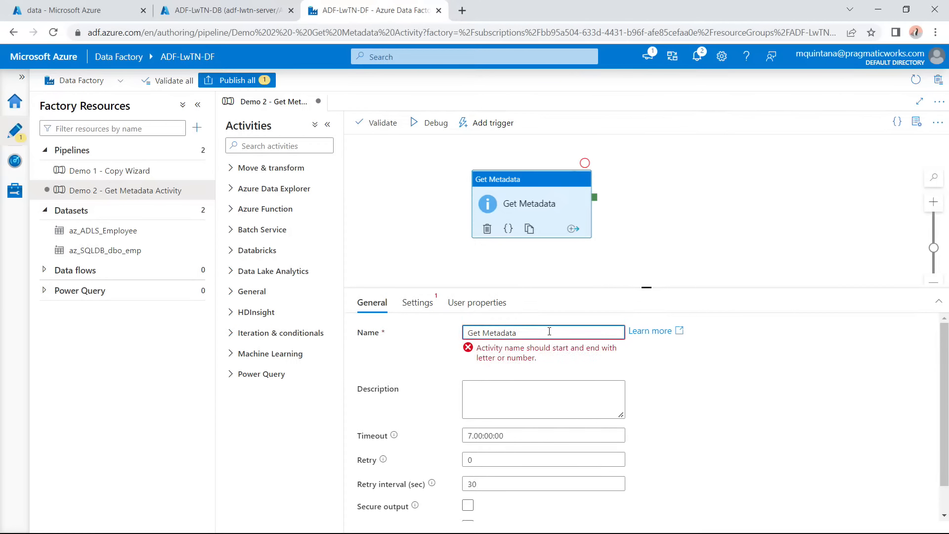
text(Last Modified Date)
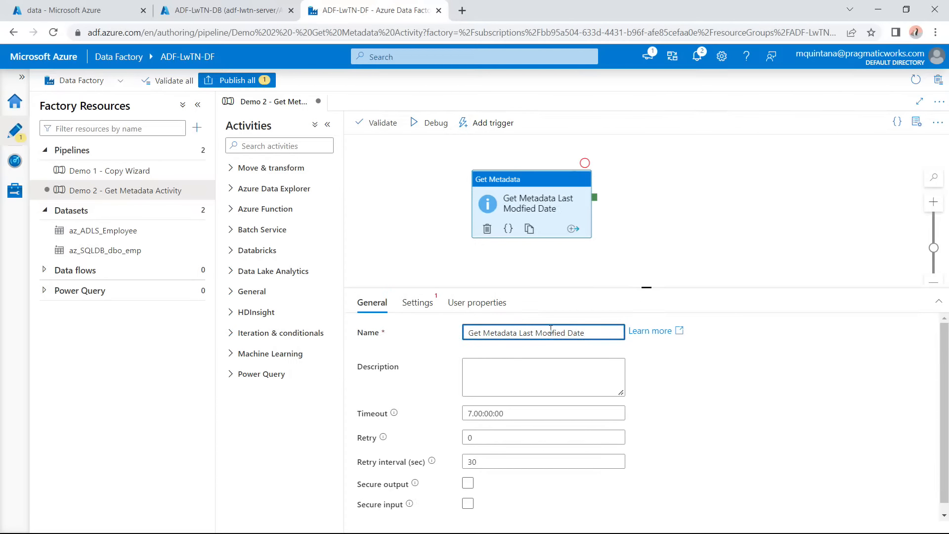
click(503, 181)
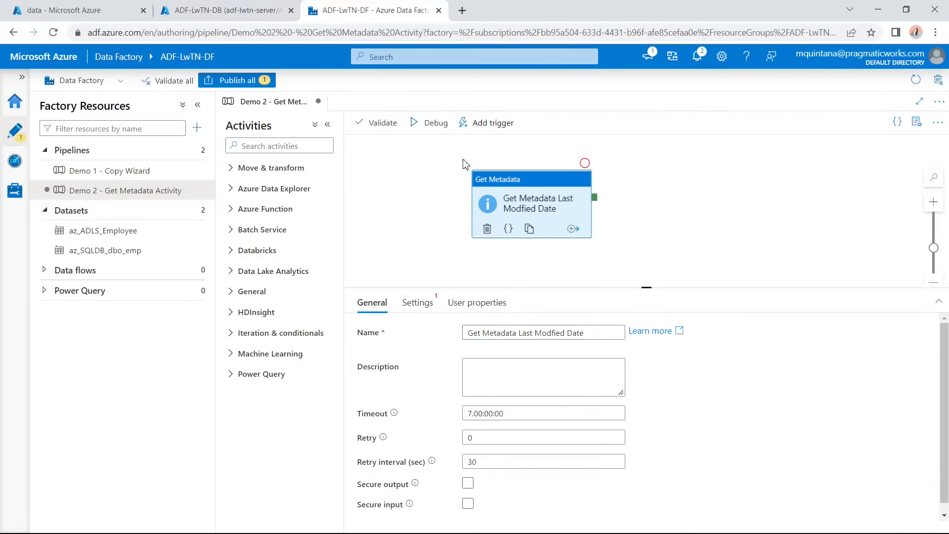
Switch to the Azure portal, examine the contents of inputEmp_tq.txt in the data container's Source folder, and return to Data Factory.
click(112, 15)
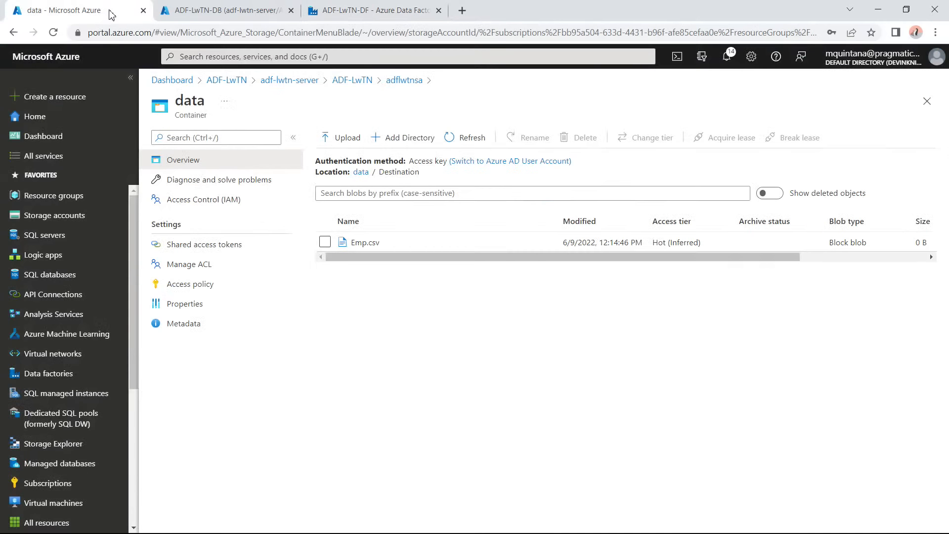
click(361, 171)
click(363, 263)
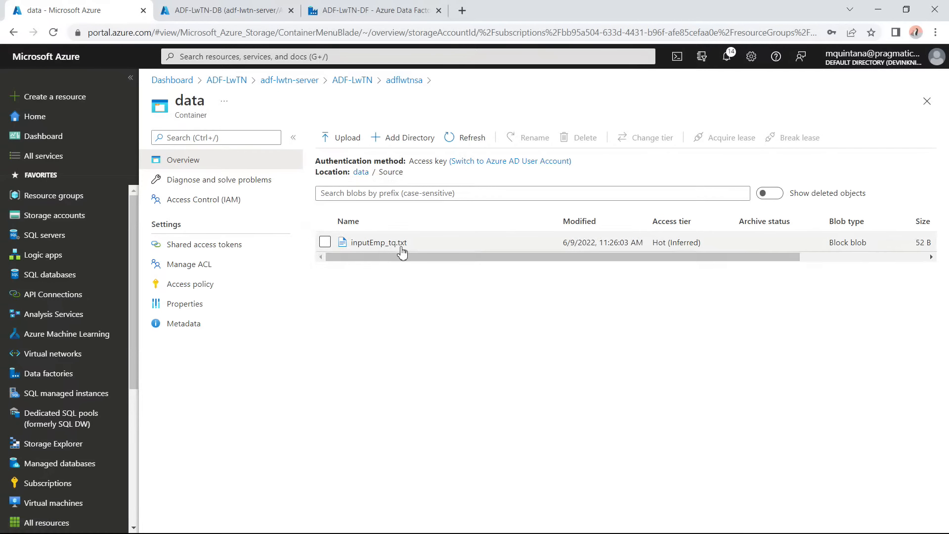
click(395, 243)
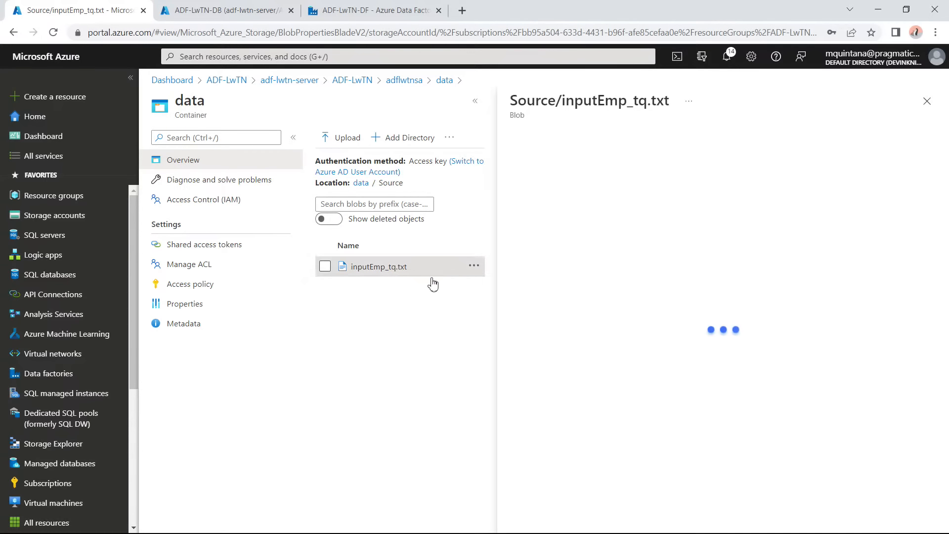
click(622, 168)
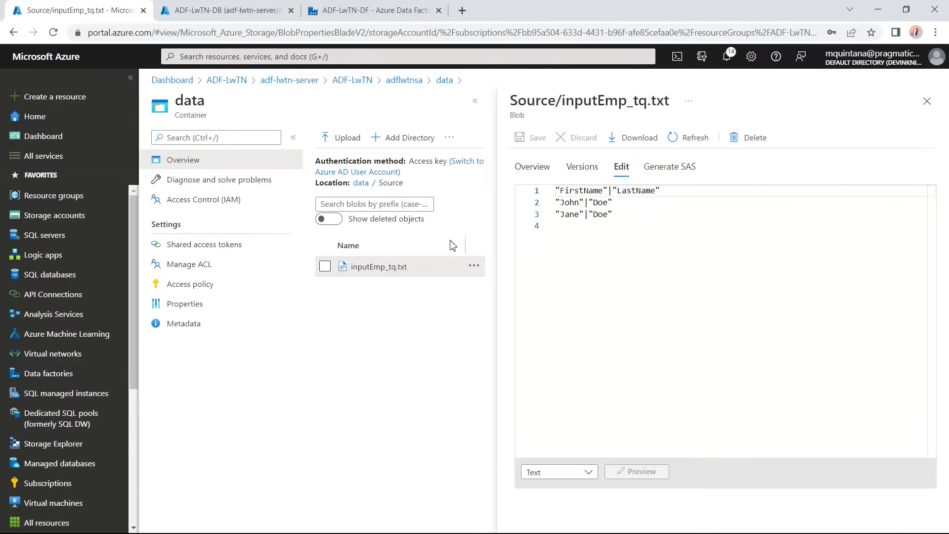
click(927, 102)
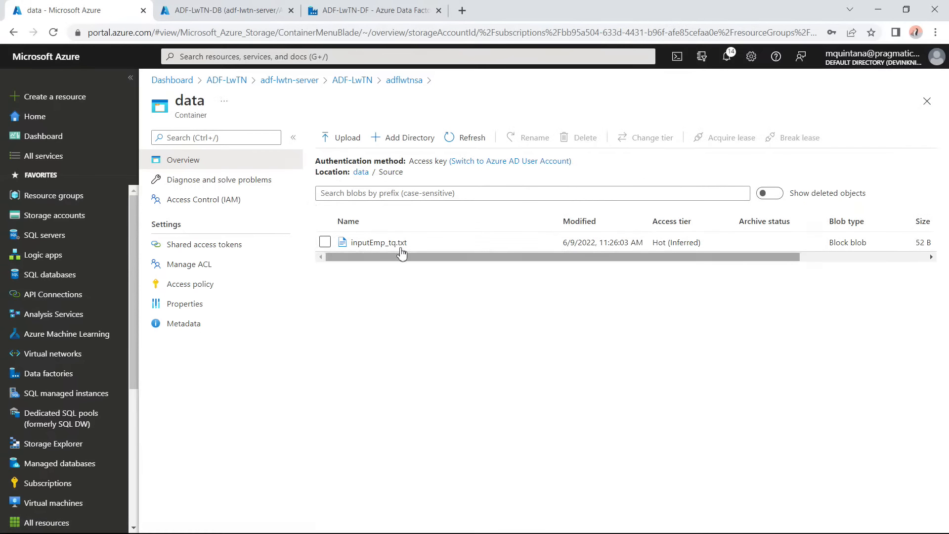
click(368, 11)
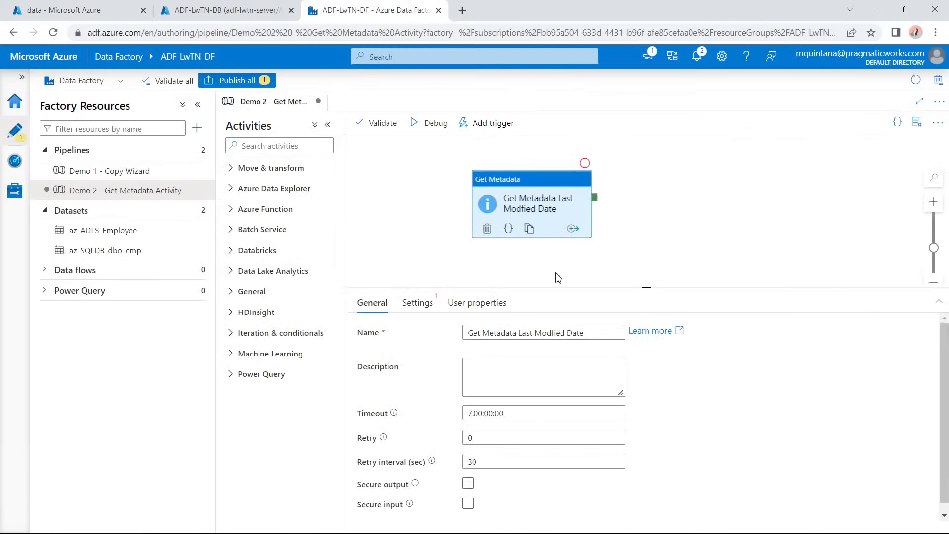
Review the existing datasets available in the Get Metadata activity's settings without choosing one.
click(417, 307)
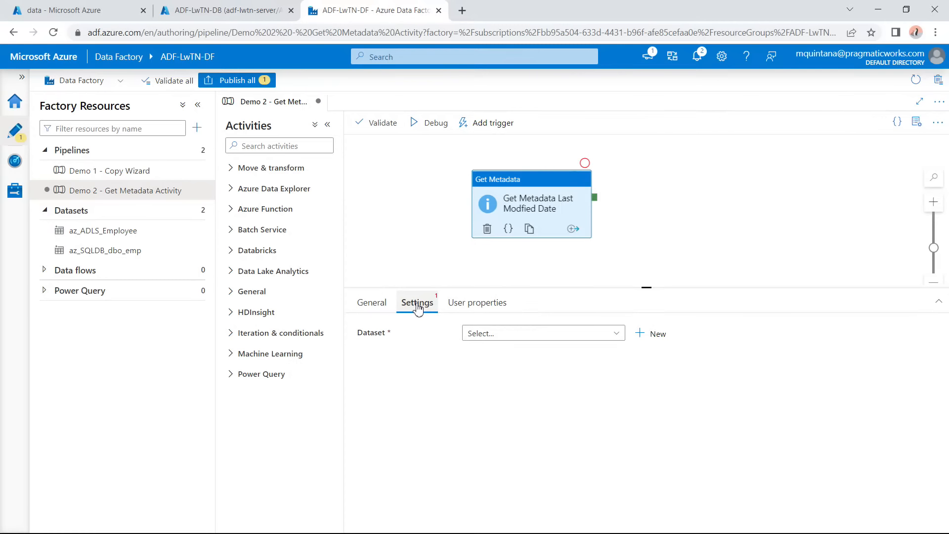
click(499, 334)
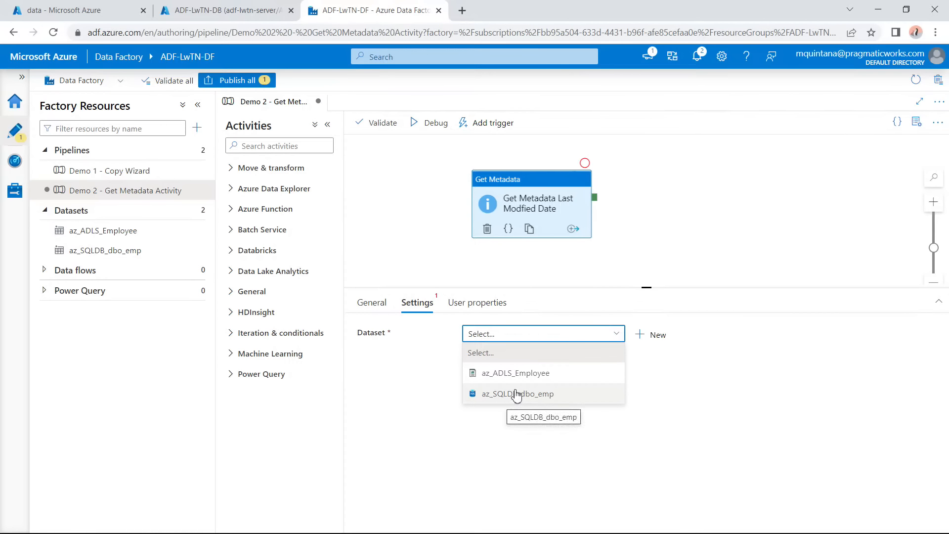
click(505, 267)
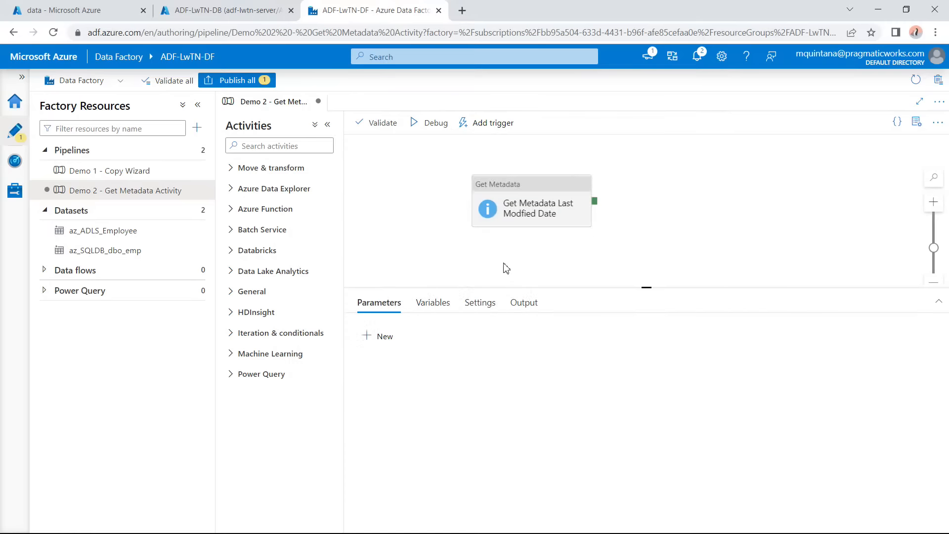
click(515, 194)
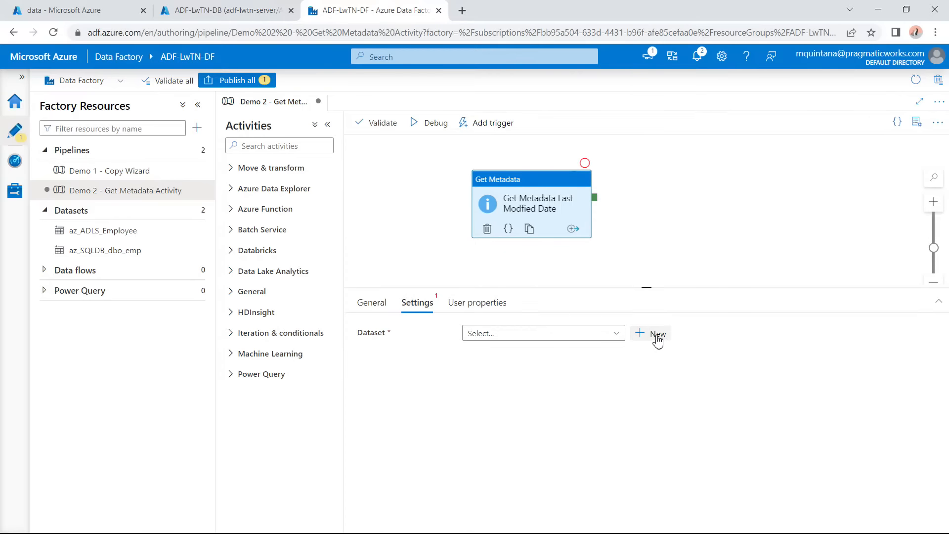
Start a new factory dataset using the Azure Data Lake Storage Gen2 data store and the DelimitedText format.
click(195, 210)
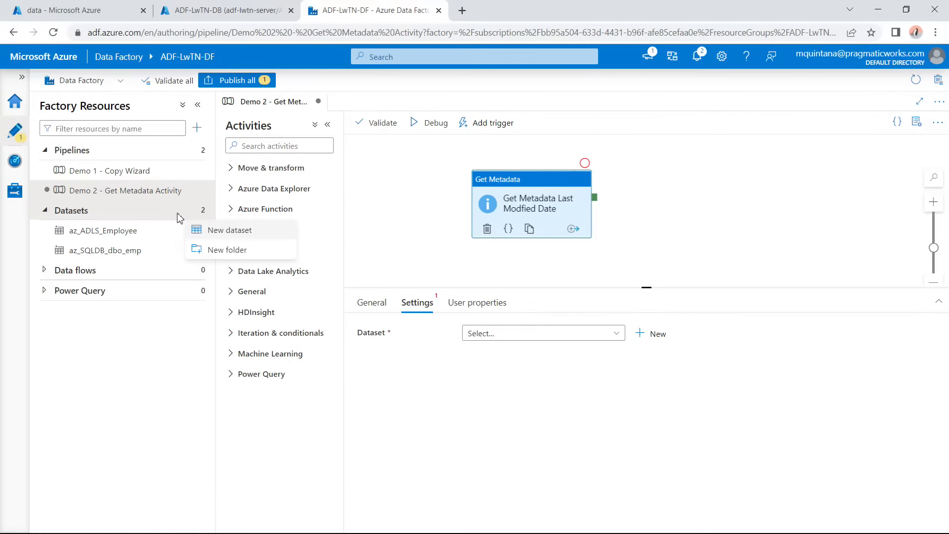
click(222, 231)
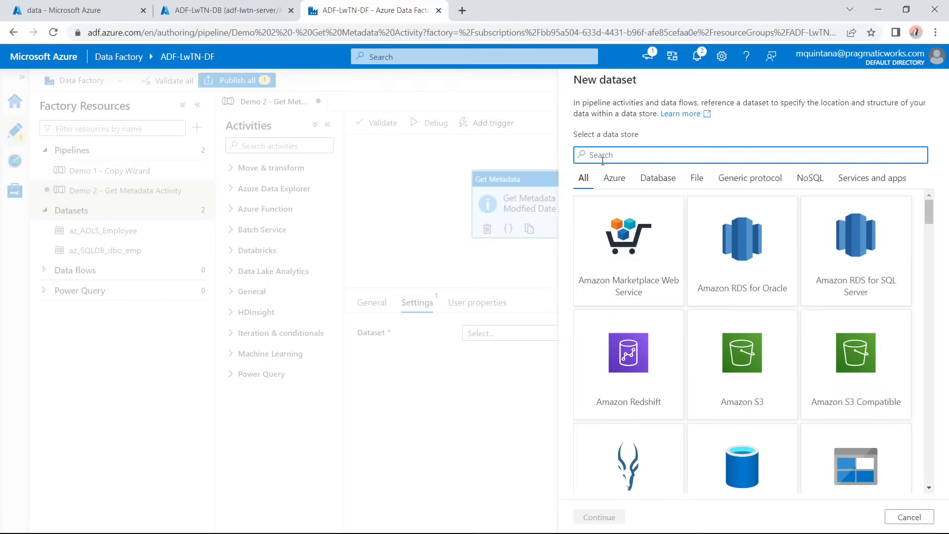
text(data la)
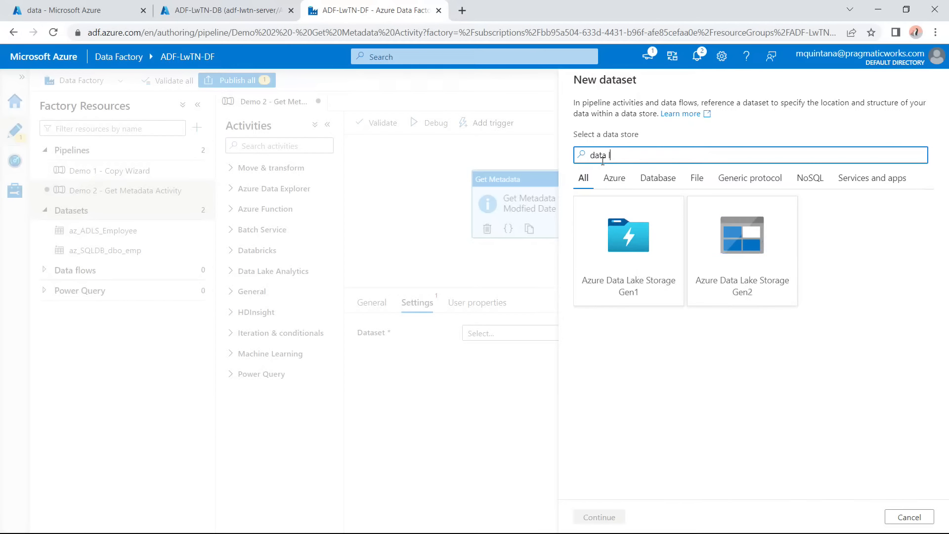
click(707, 248)
click(613, 516)
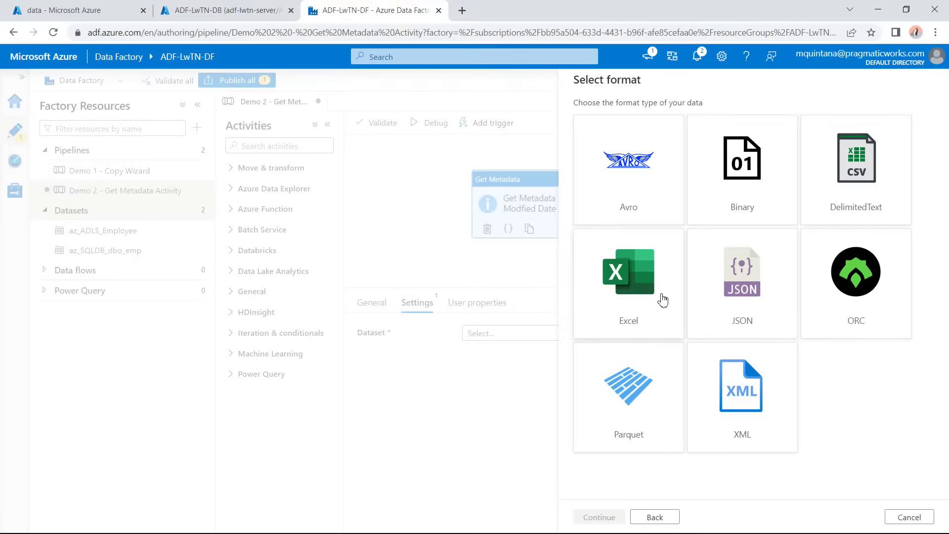
click(845, 188)
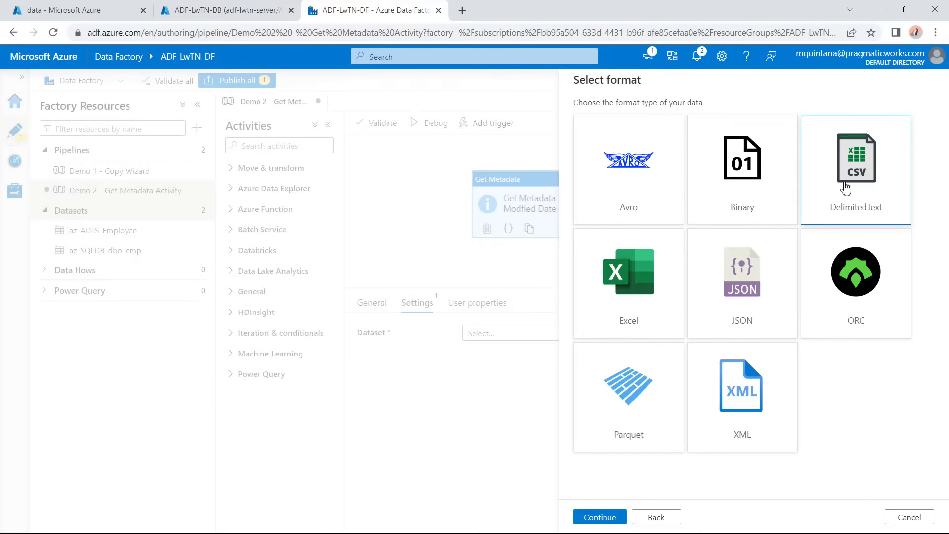
click(598, 519)
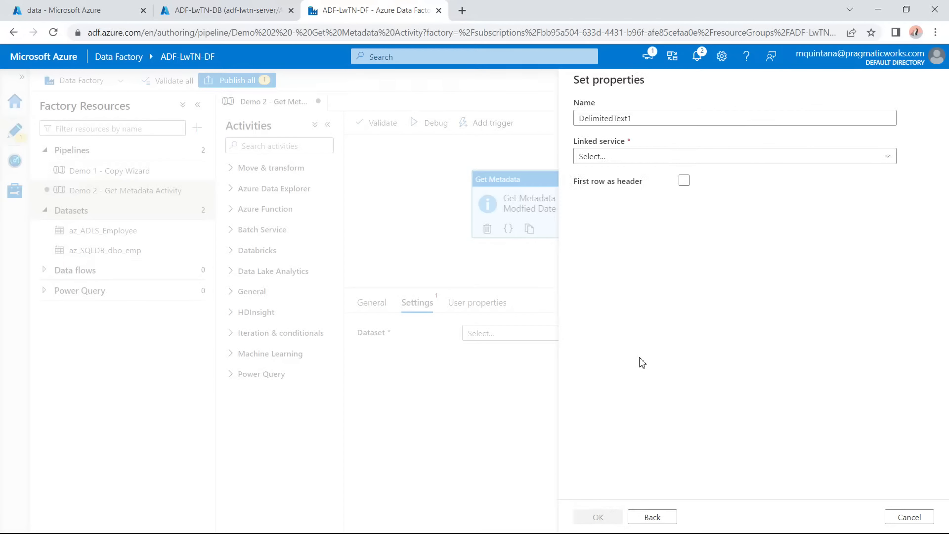
Name the new dataset az_ADLS_InputEmptq, checking the source file's name in the Azure portal's data container.
drag(642, 120, 556, 121)
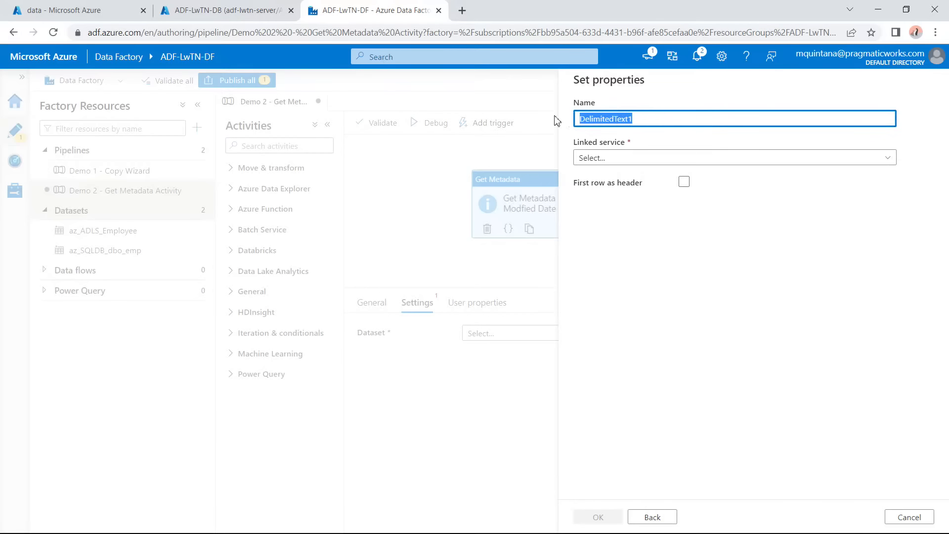
text(az_ADLS)
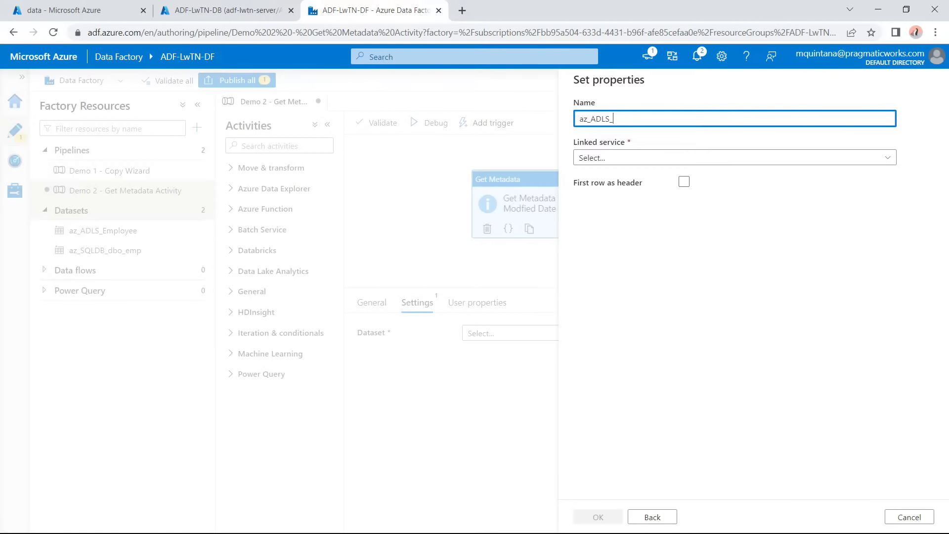
text(_)
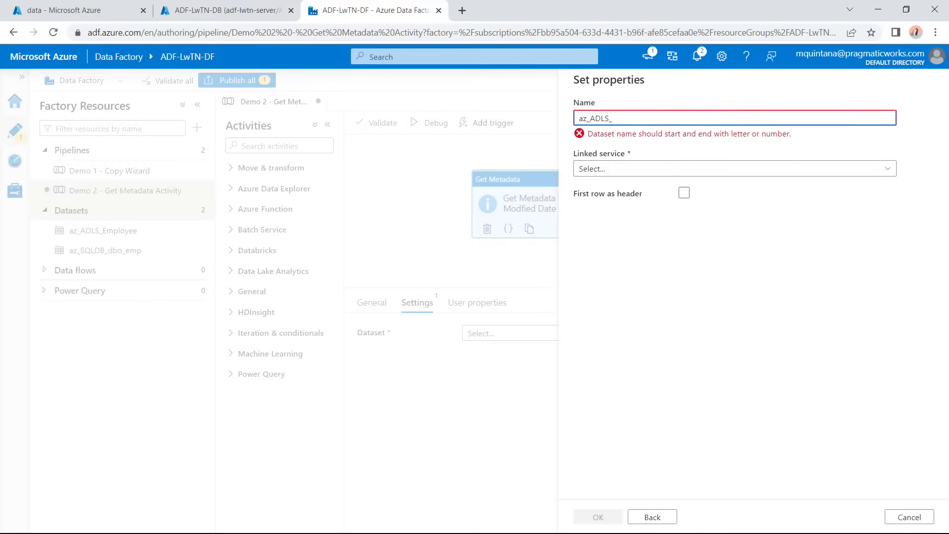
text(InputE)
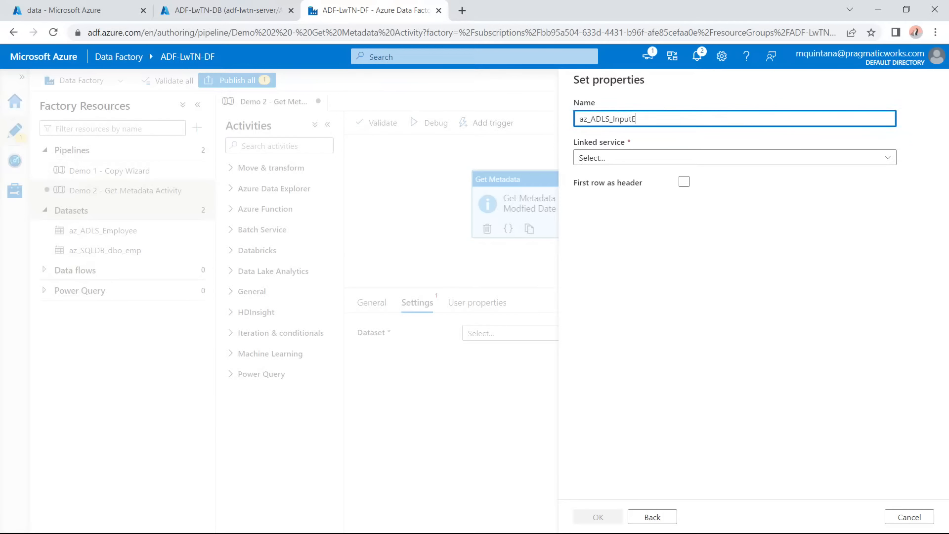
text(mptq)
click(109, 11)
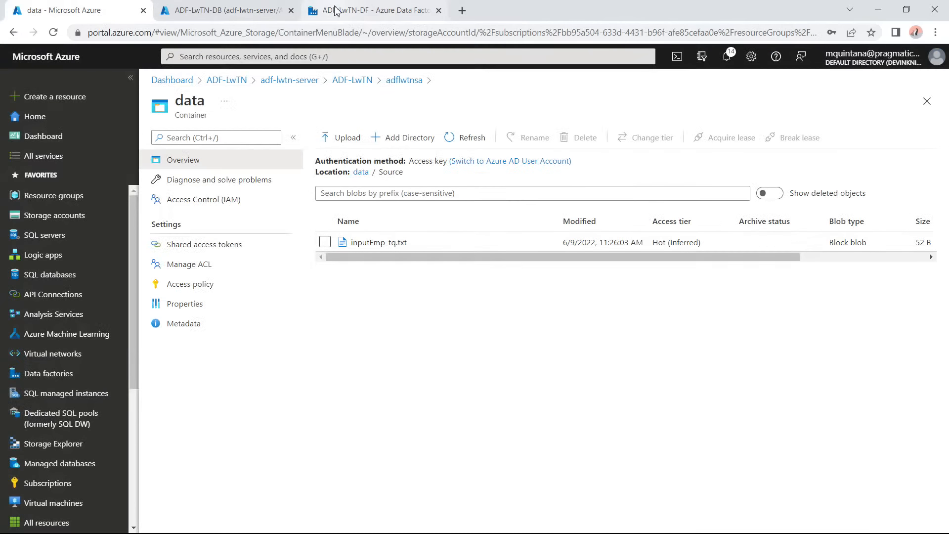
click(390, 11)
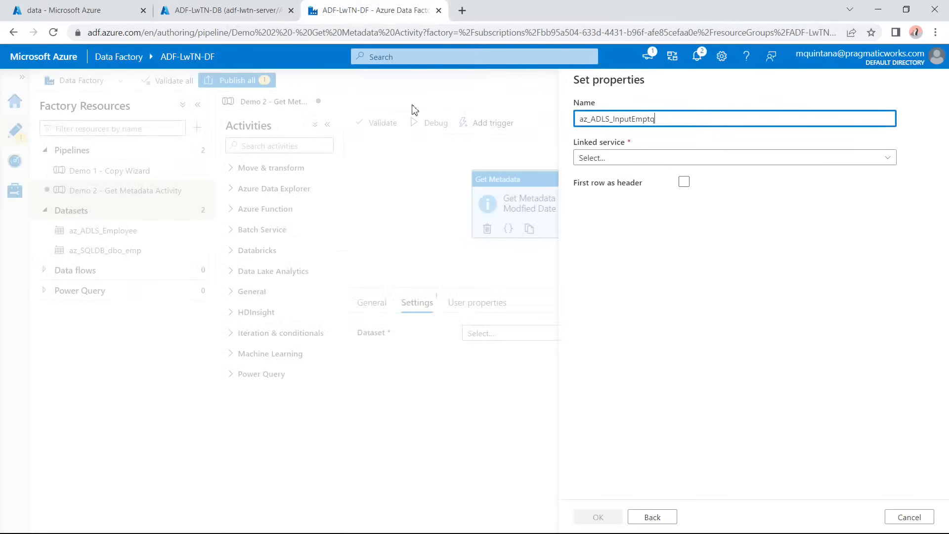
Set the dataset's linked service to az_ADLS_adflwtnsa and its file path to inputEmp_tq.txt in the data container's Source folder.
click(637, 158)
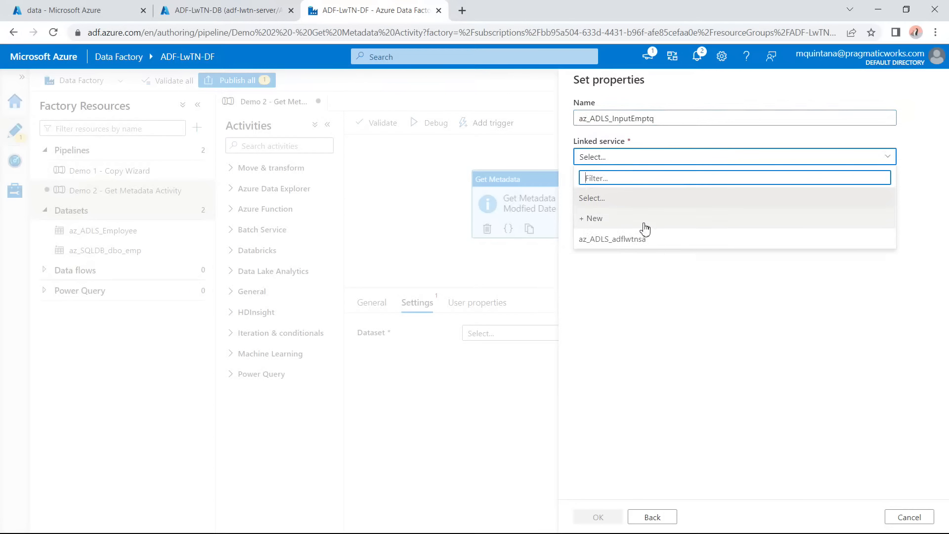
click(645, 251)
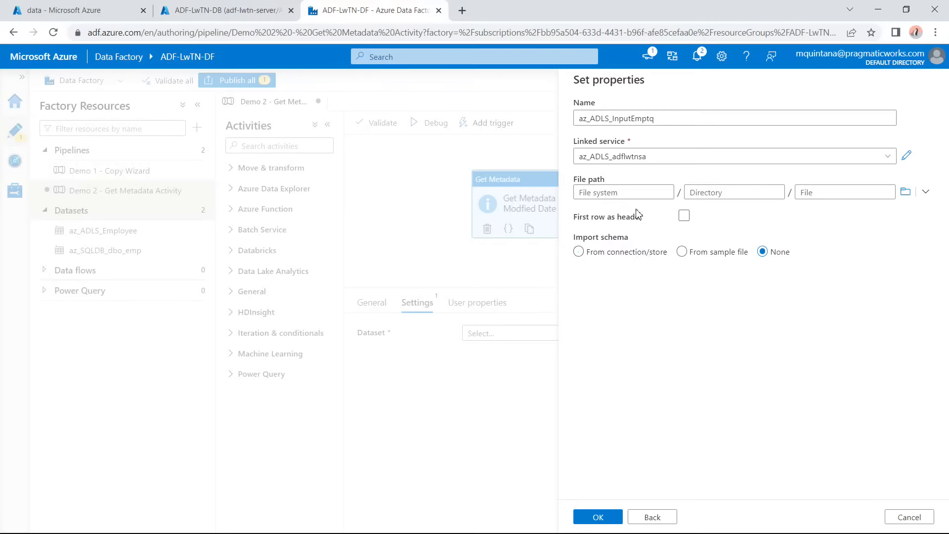
click(906, 194)
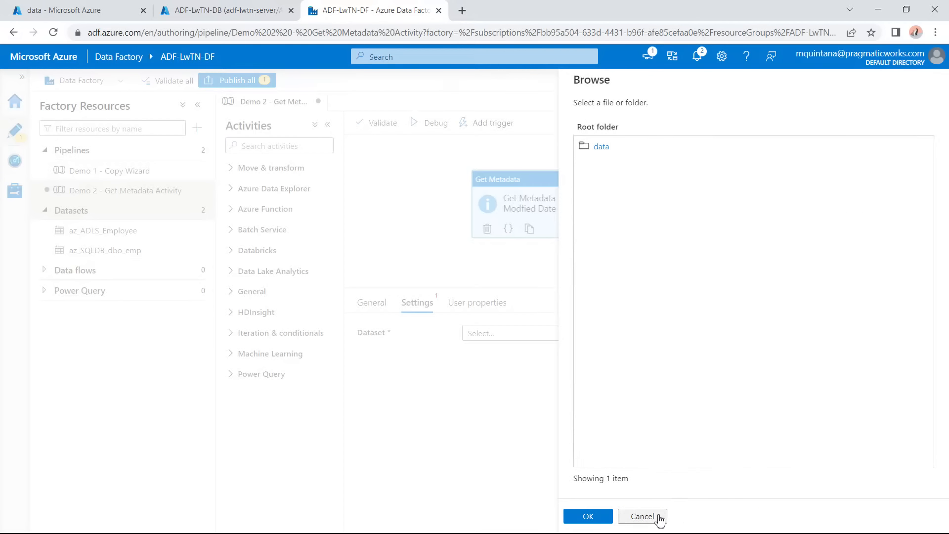
click(659, 517)
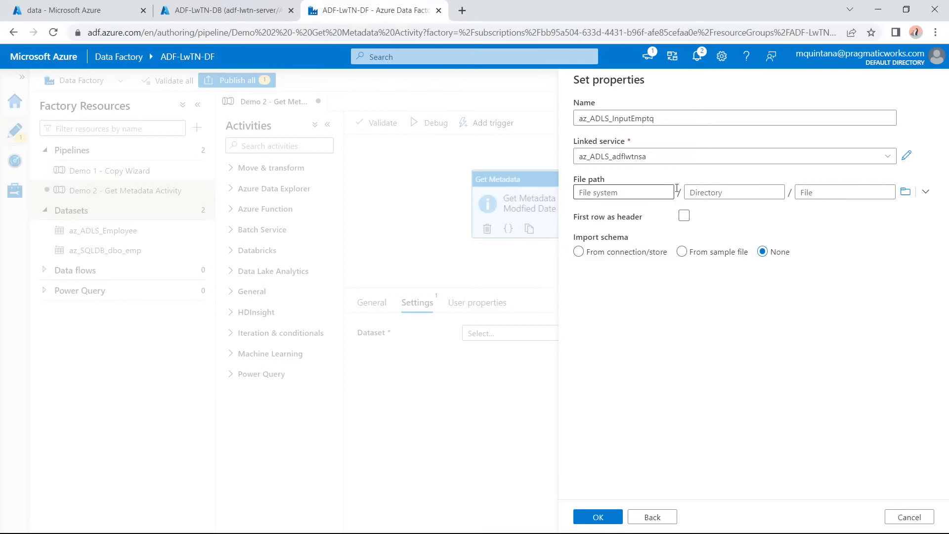
click(905, 192)
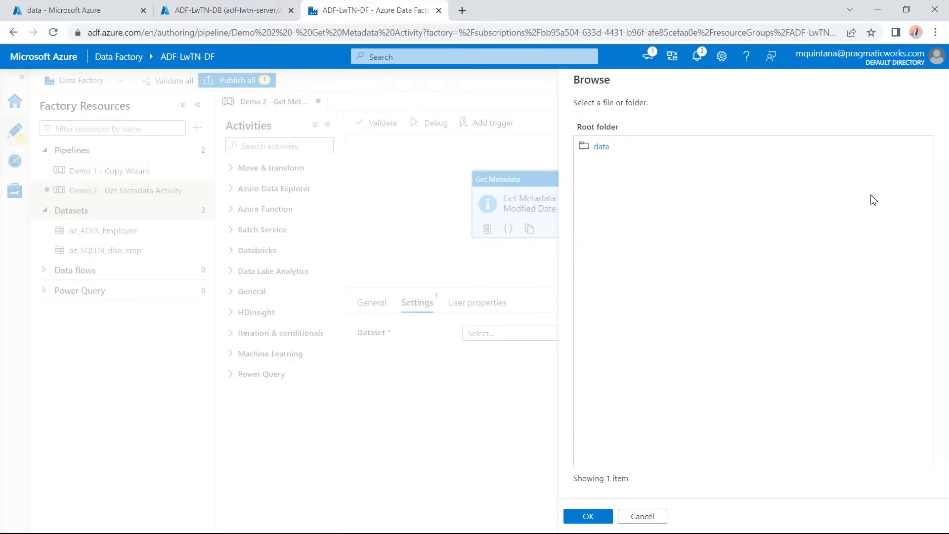
click(602, 147)
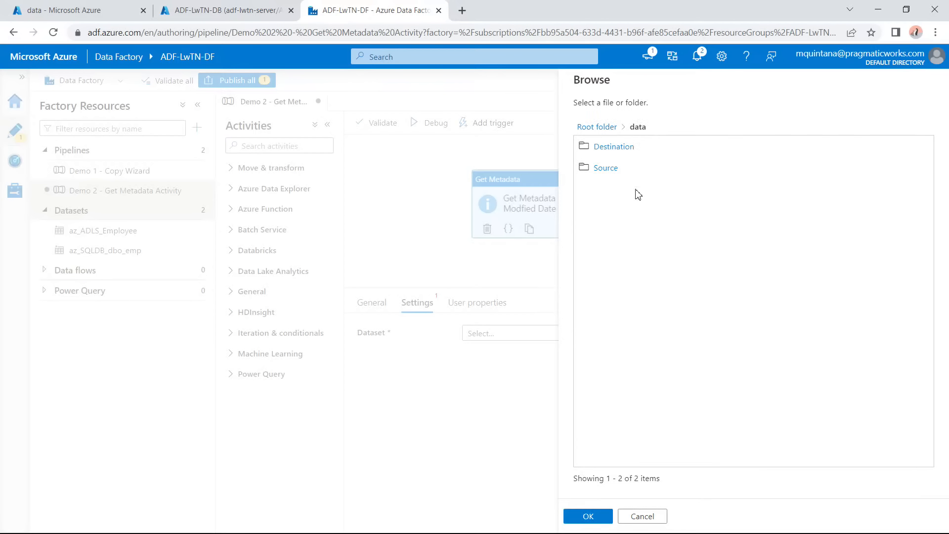
click(615, 173)
click(625, 155)
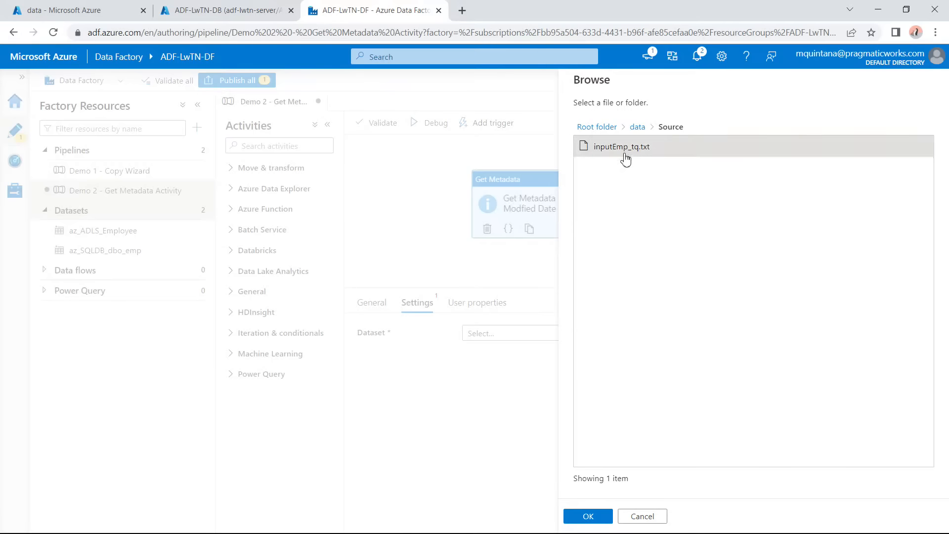
click(587, 515)
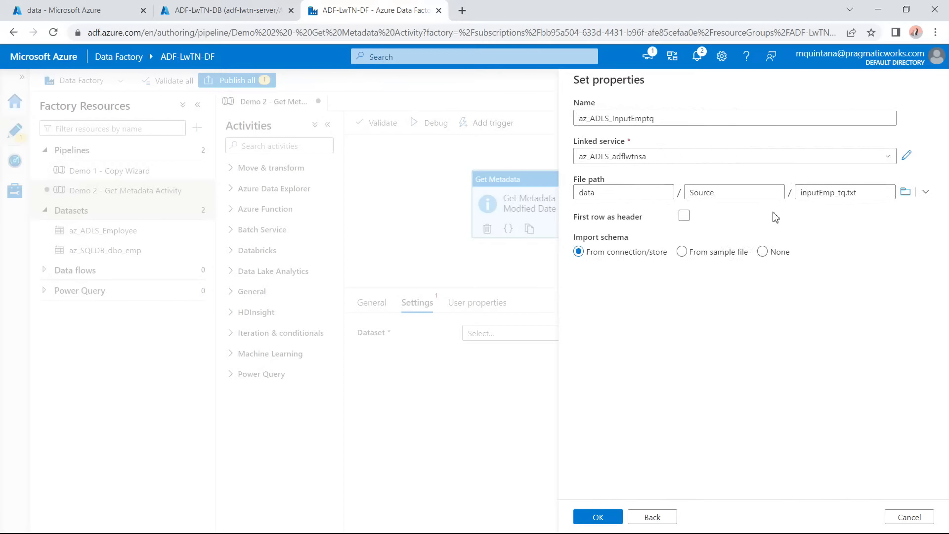
Create the dataset with its first row as header, and open it to preview the file's data.
click(686, 218)
click(598, 518)
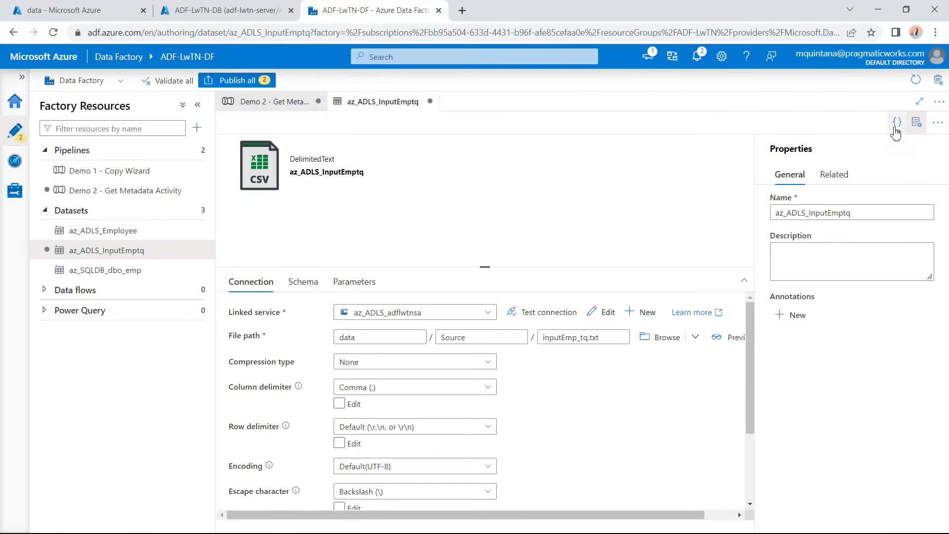
click(917, 122)
click(750, 341)
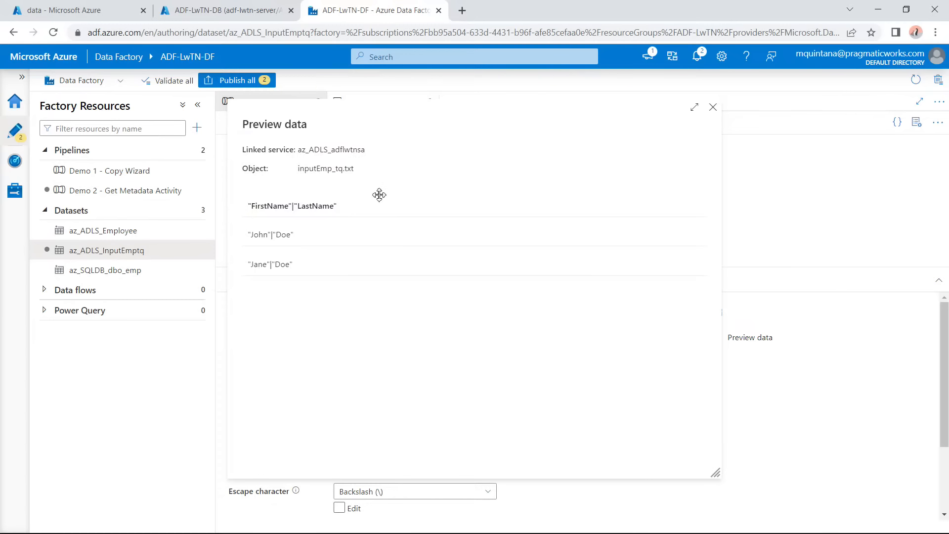
click(714, 109)
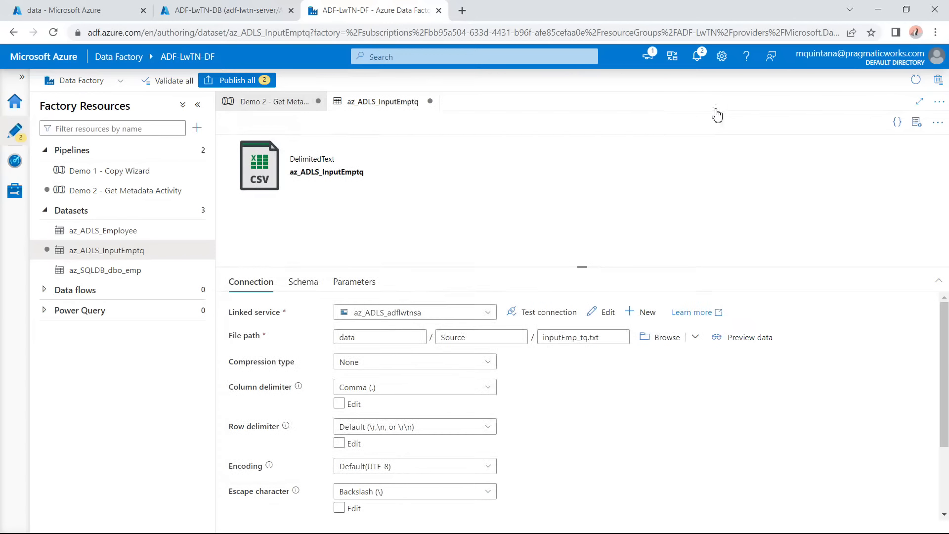
Set the az_ADLS_InputEmptq dataset's column delimiter to Pipe (|) and check the data preview.
click(387, 391)
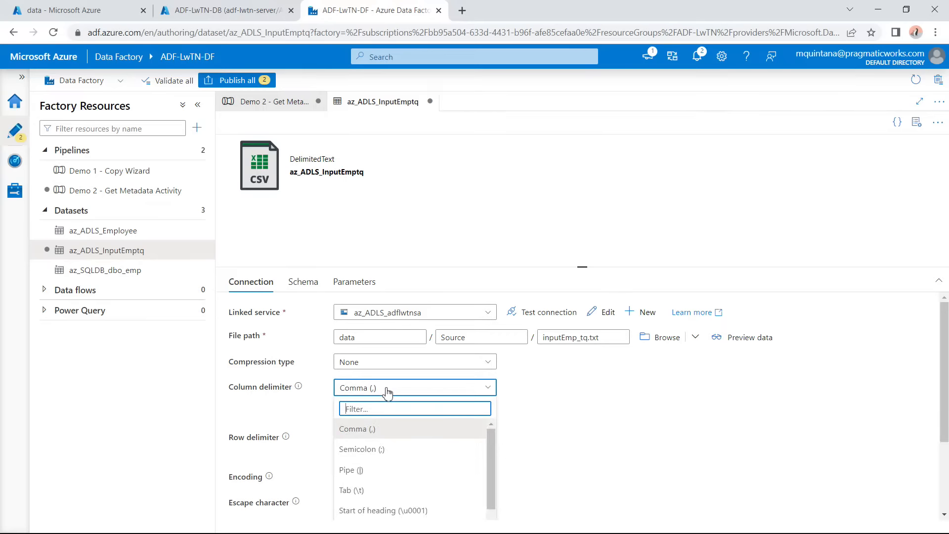
click(363, 470)
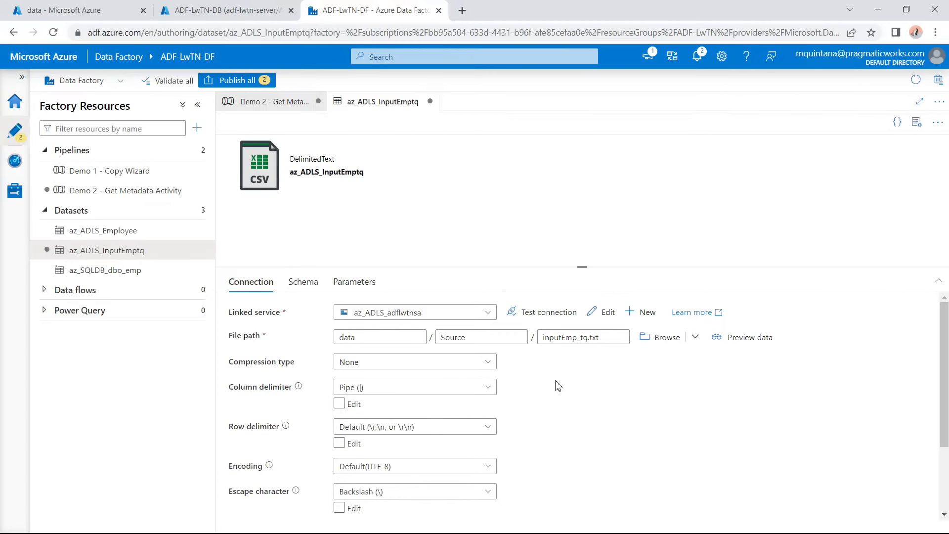
click(746, 340)
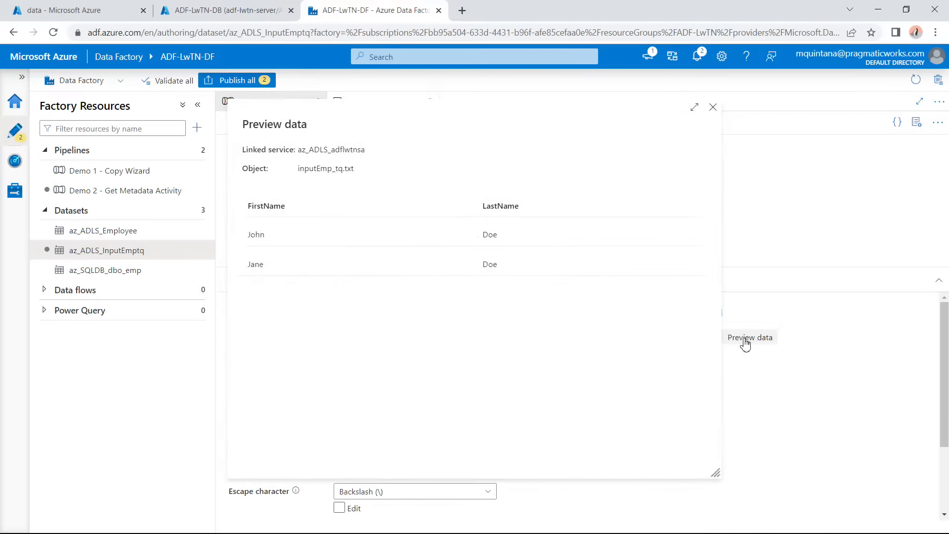
click(712, 108)
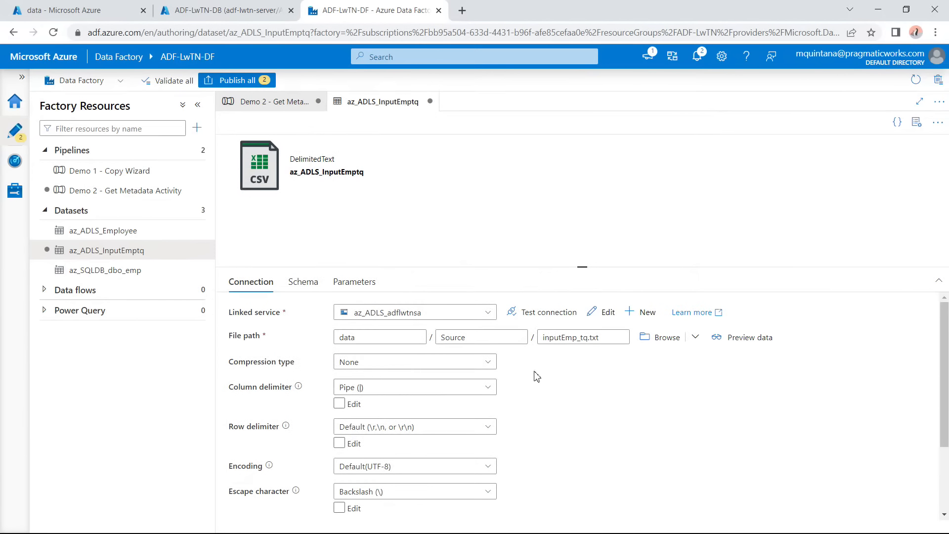
Return to the Demo 2 pipeline and assign the az_ADLS_InputEmptq dataset to the Get Metadata activity.
click(268, 106)
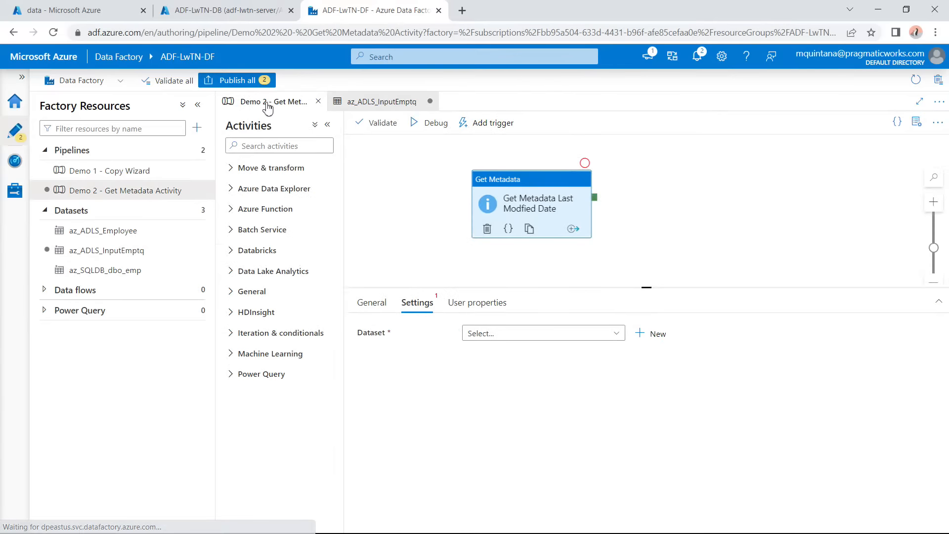
click(514, 336)
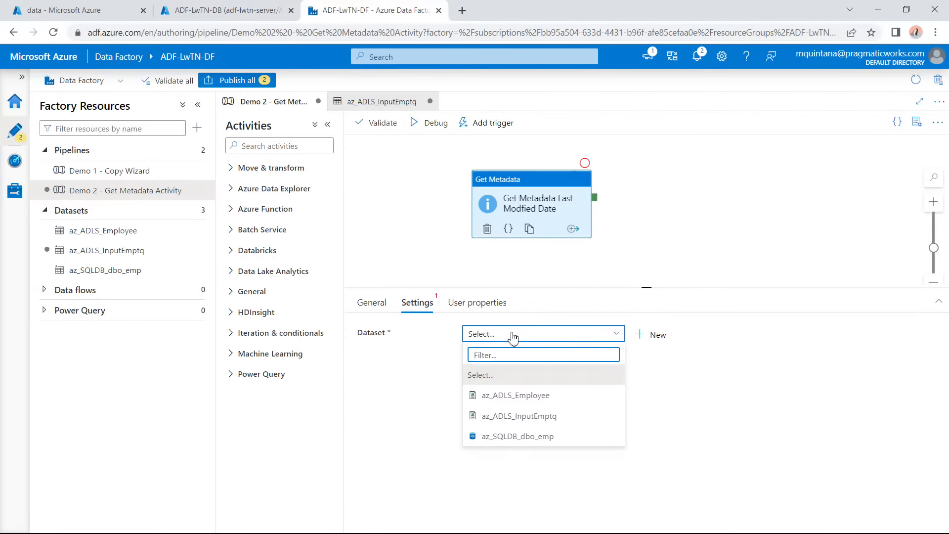
click(522, 417)
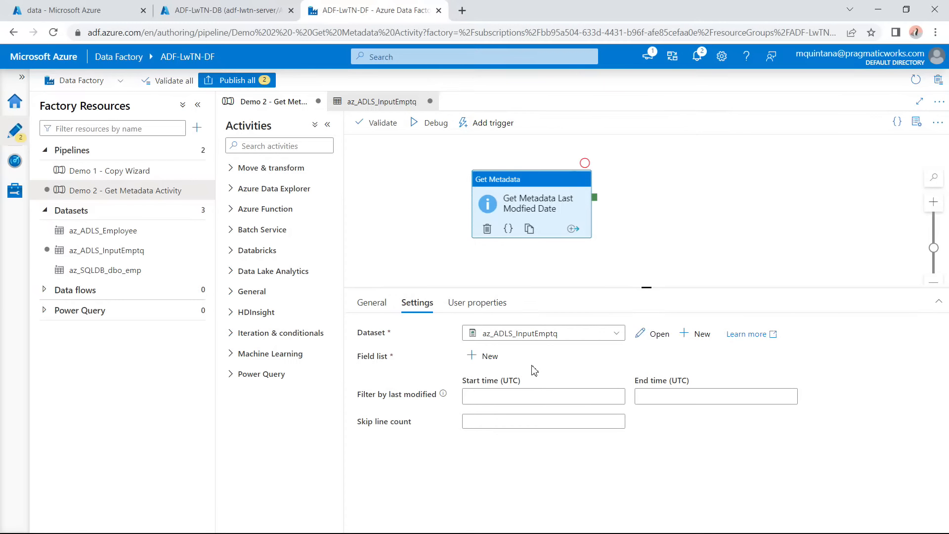
Add a Last modified argument to the Get Metadata activity's field list.
click(469, 360)
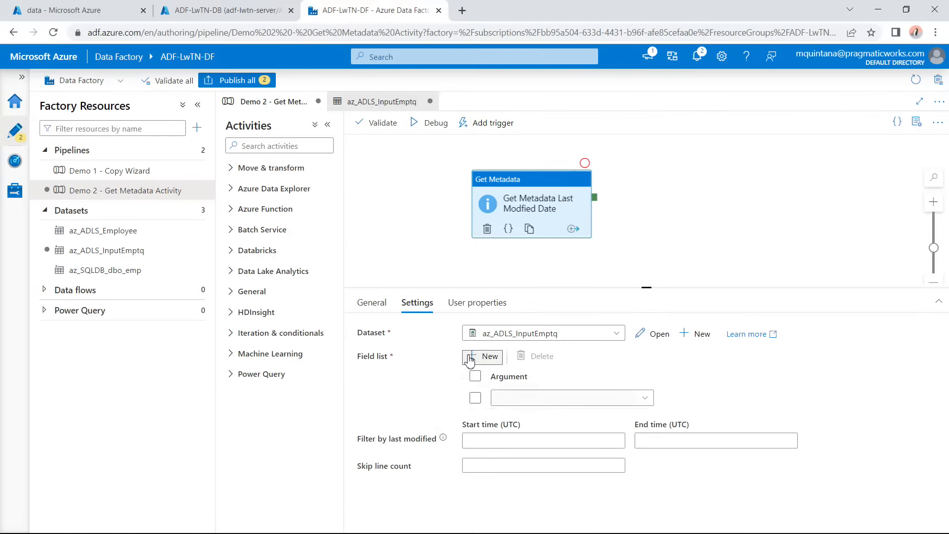
click(541, 403)
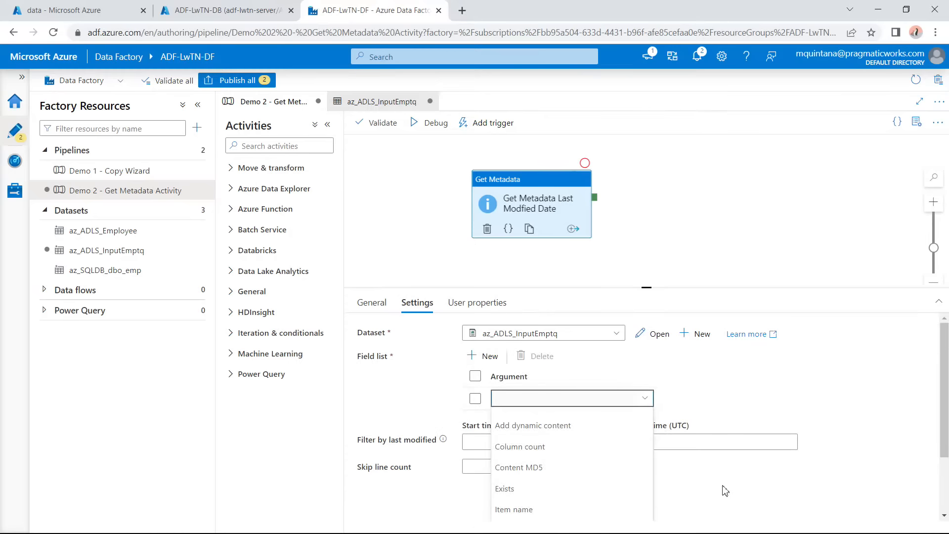
scroll(725, 490, down, 2)
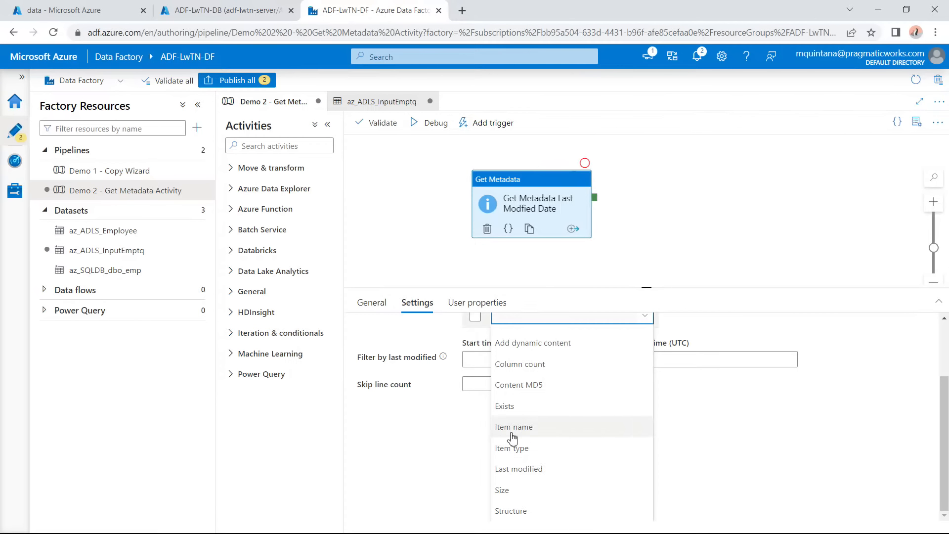
click(521, 469)
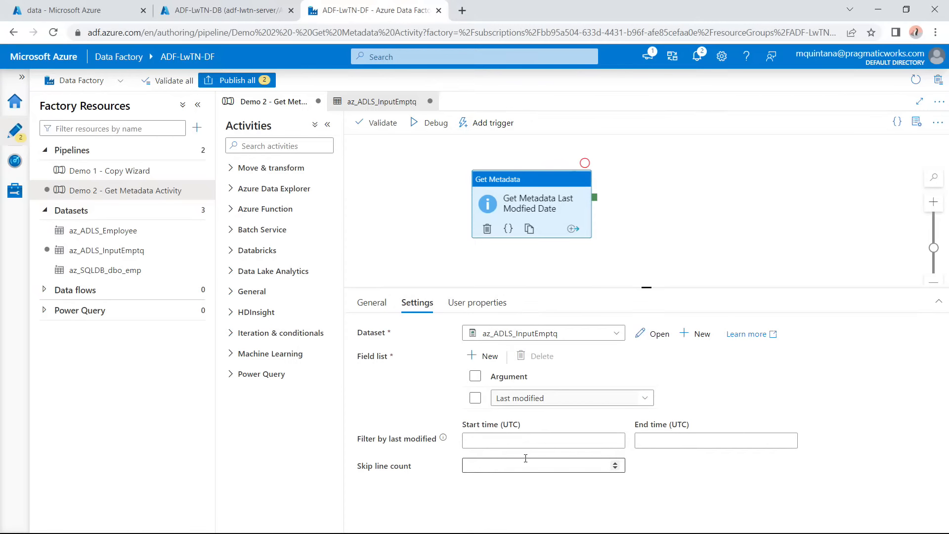
Add Size and Item name arguments to the Get Metadata activity's field list.
click(486, 364)
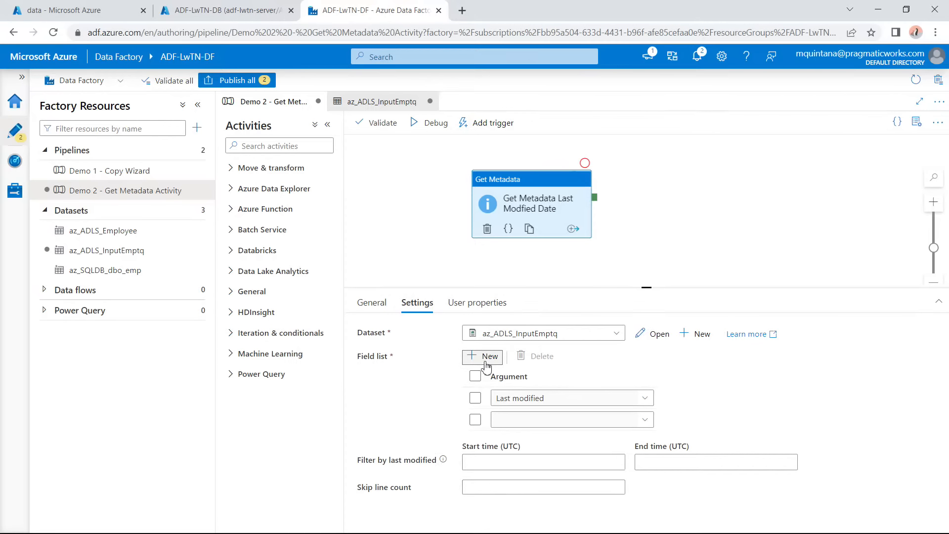
click(527, 420)
scroll(527, 462, down, 3)
click(515, 486)
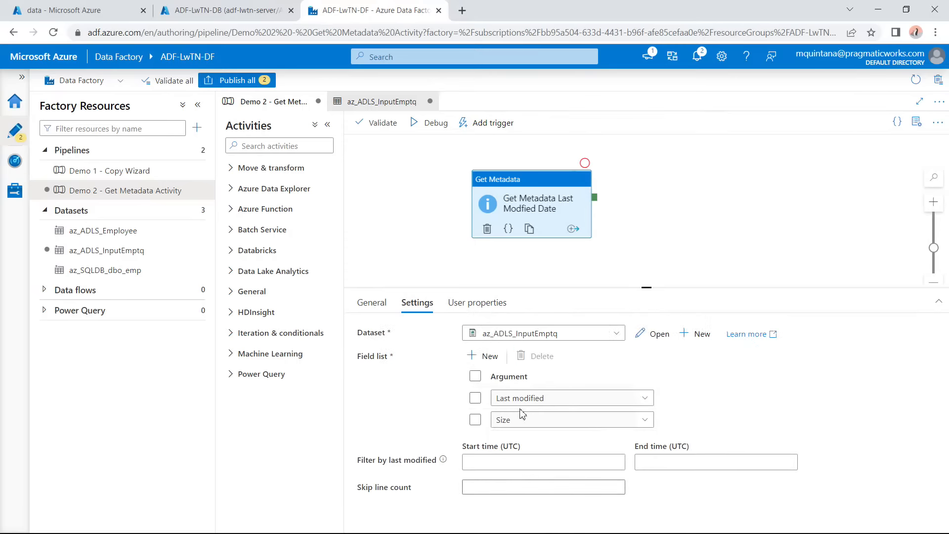
click(487, 356)
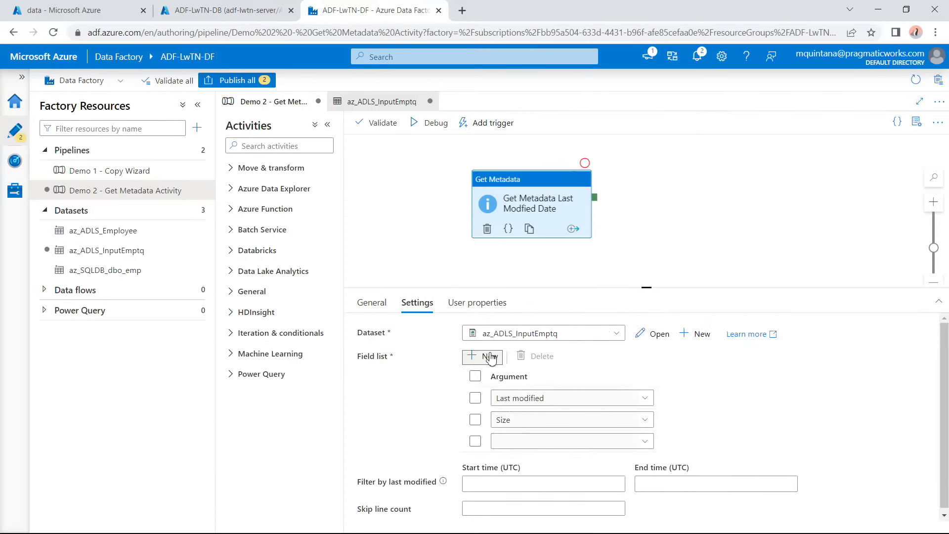
click(548, 441)
scroll(537, 464, down, 3)
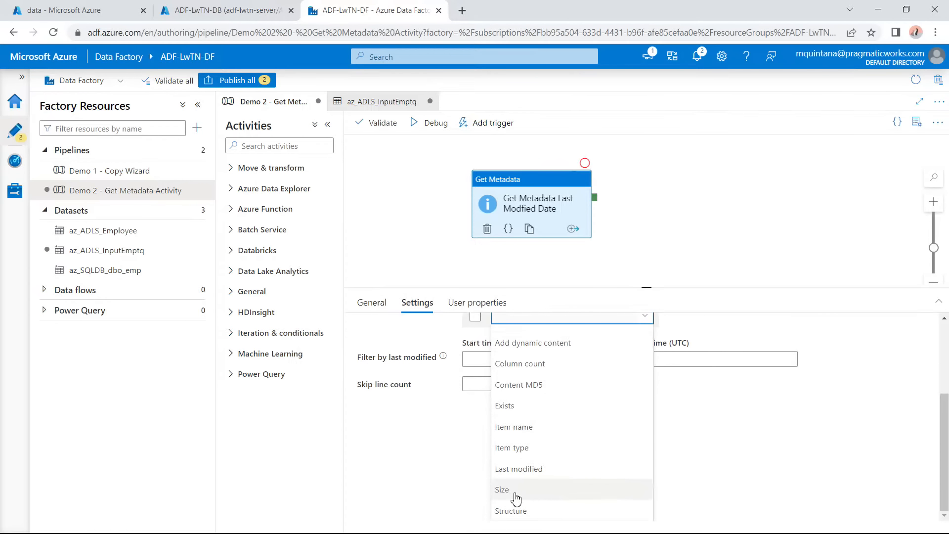
click(516, 428)
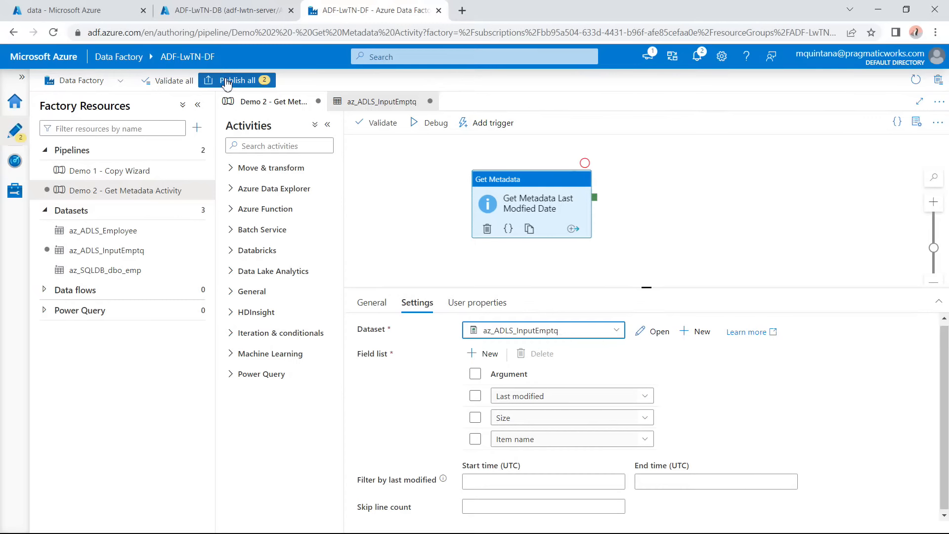
Publish the pending Demo 2 pipeline and az_ADLS_InputEmptq dataset changes, and close the dataset.
click(246, 85)
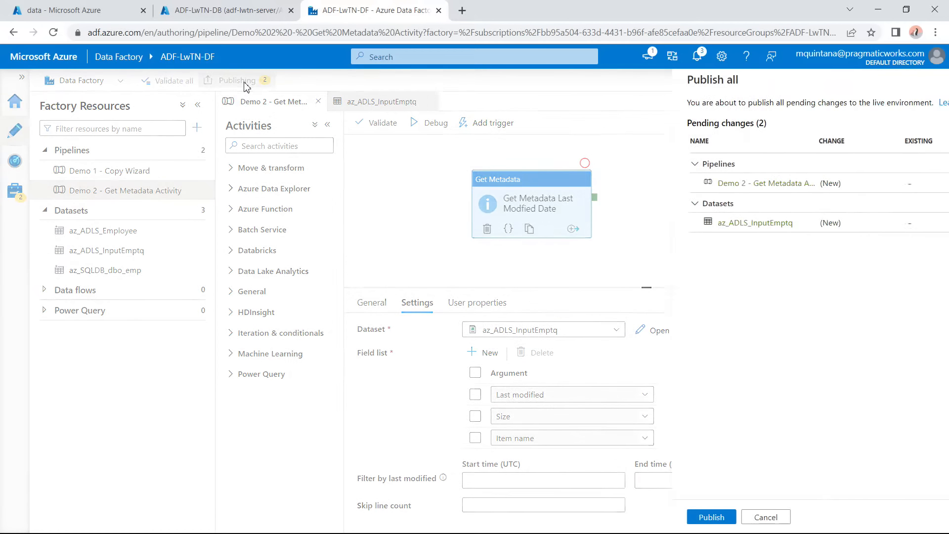
click(595, 518)
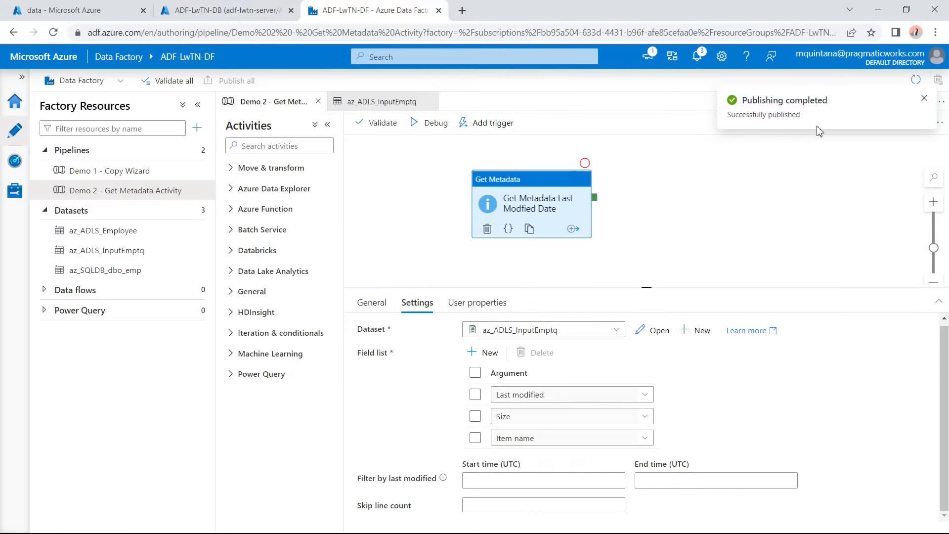
click(432, 101)
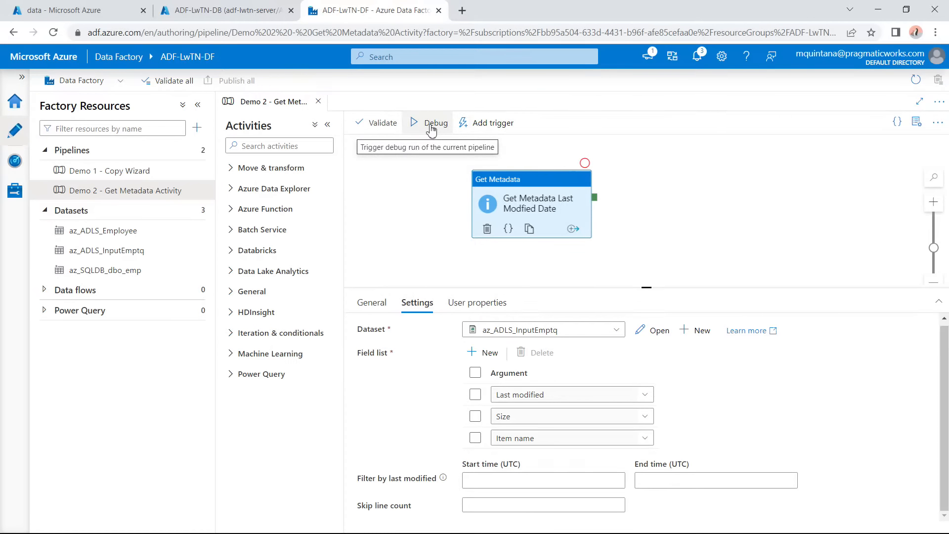
Run the Demo 2 pipeline in debug mode and view the input of the Get Metadata activity run.
click(431, 129)
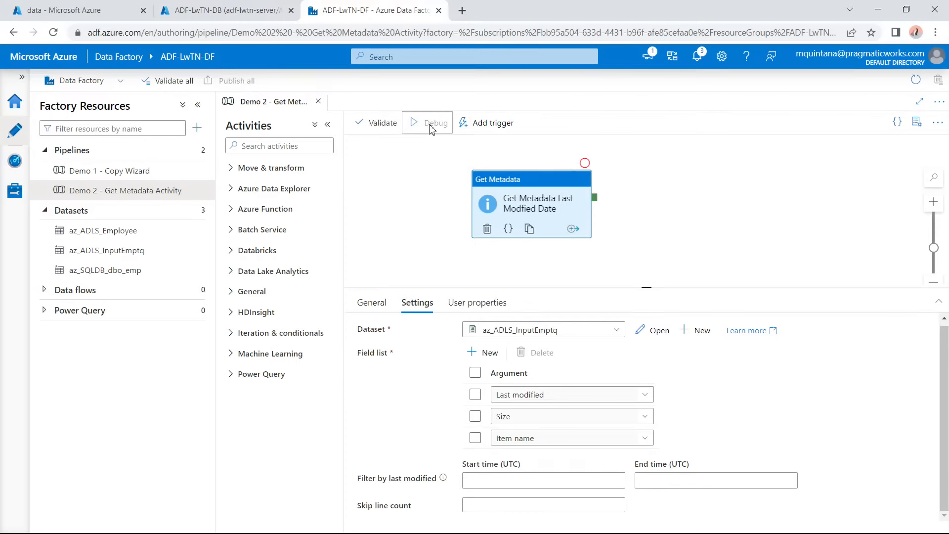
click(425, 155)
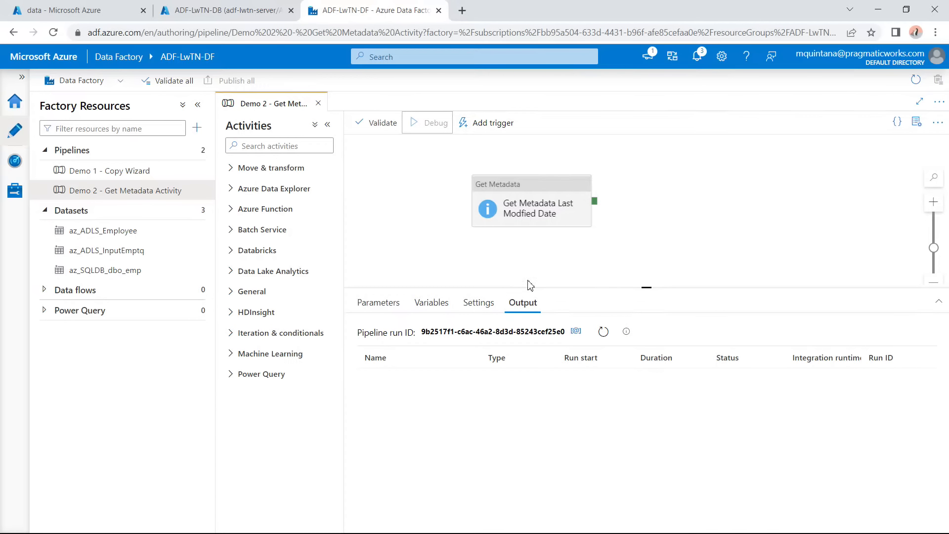
click(604, 333)
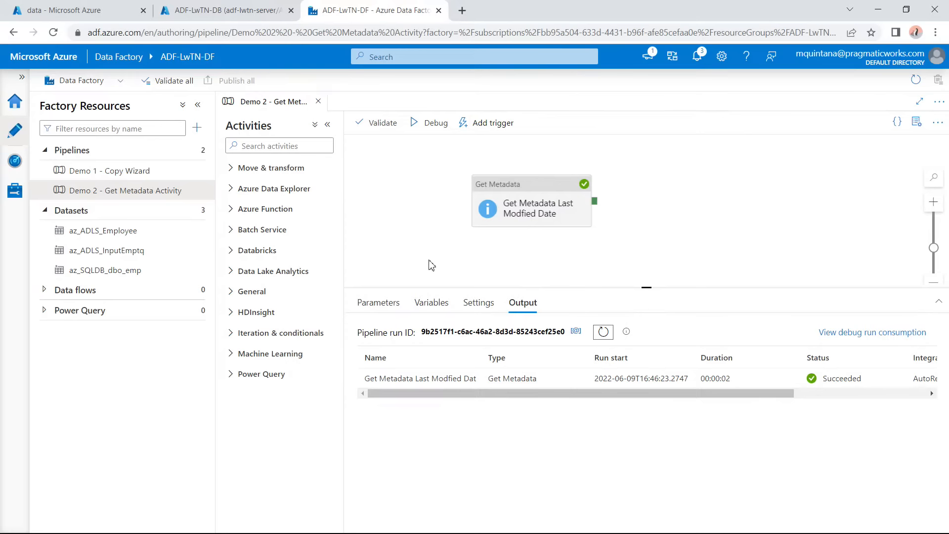
mouse_move(457, 391)
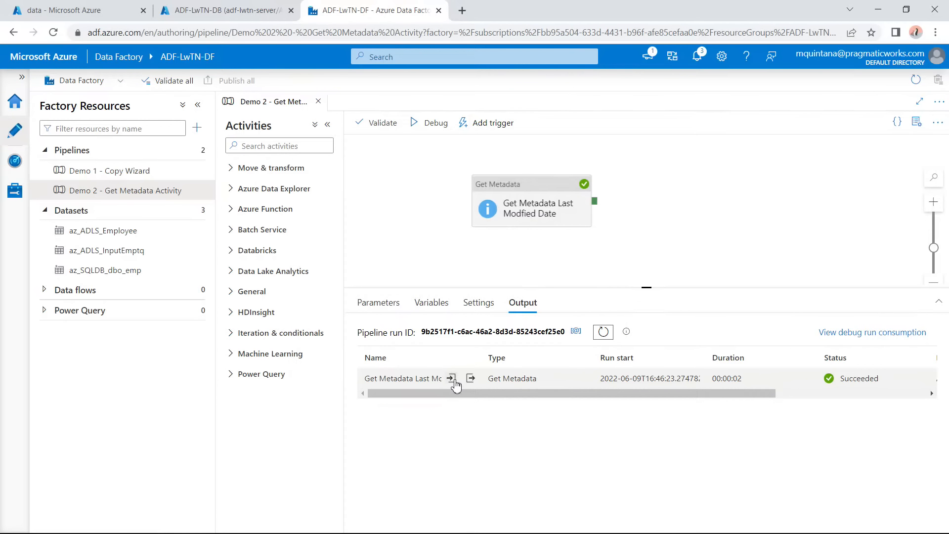
click(453, 379)
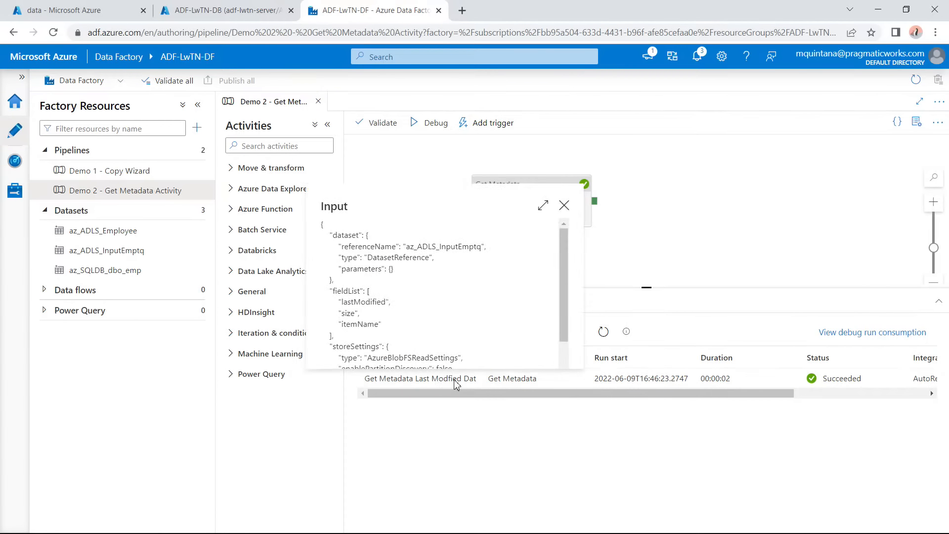
Review the Get Metadata run's input, then examine the lastModified, size and itemName values in its output.
scroll(433, 305, down, 2)
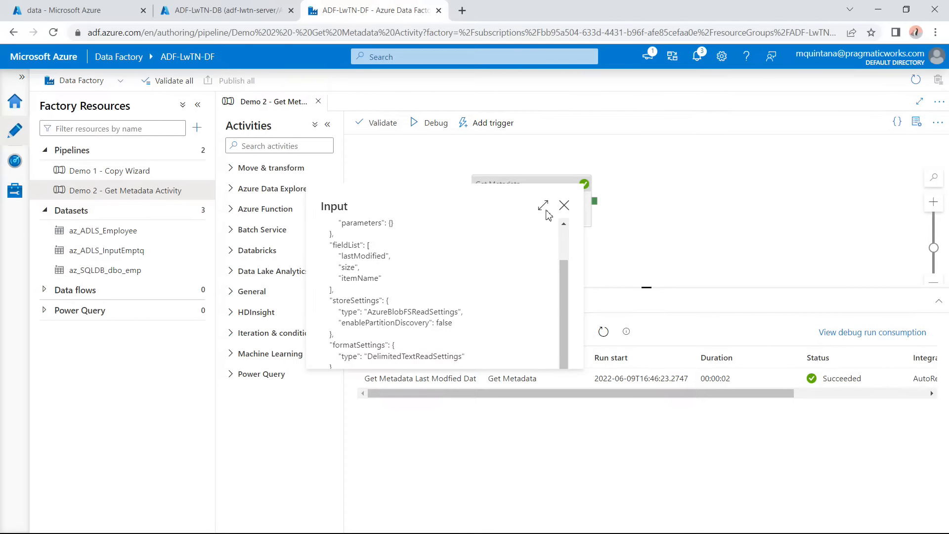
click(564, 205)
click(468, 379)
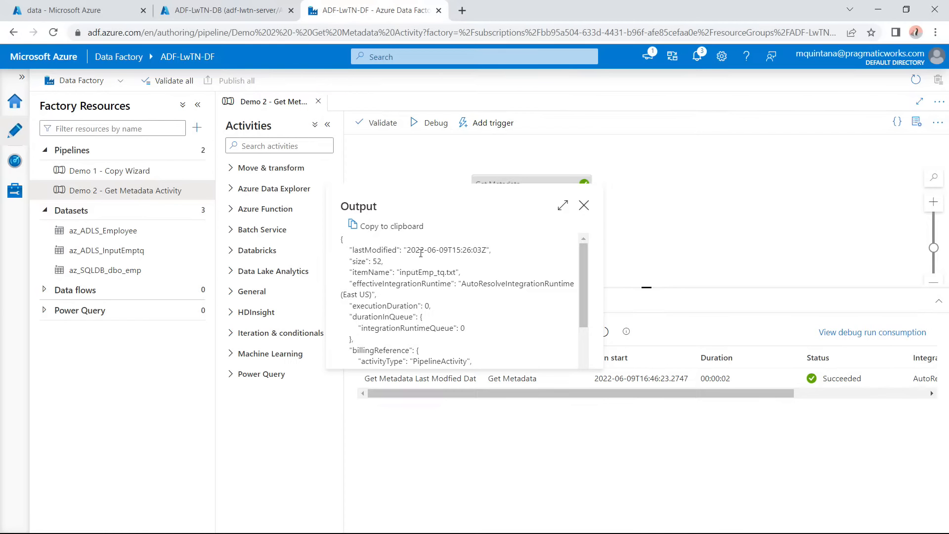
drag(407, 250, 484, 251)
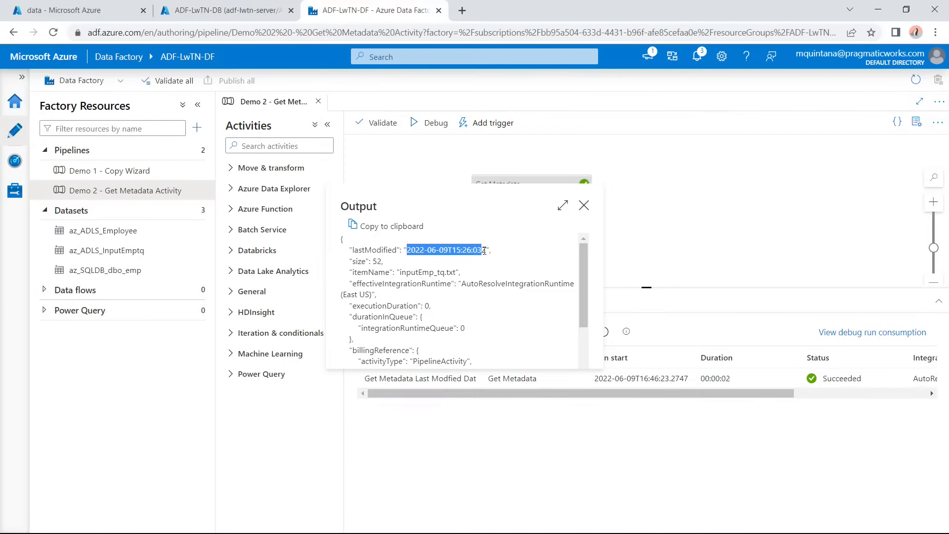
double_click(375, 261)
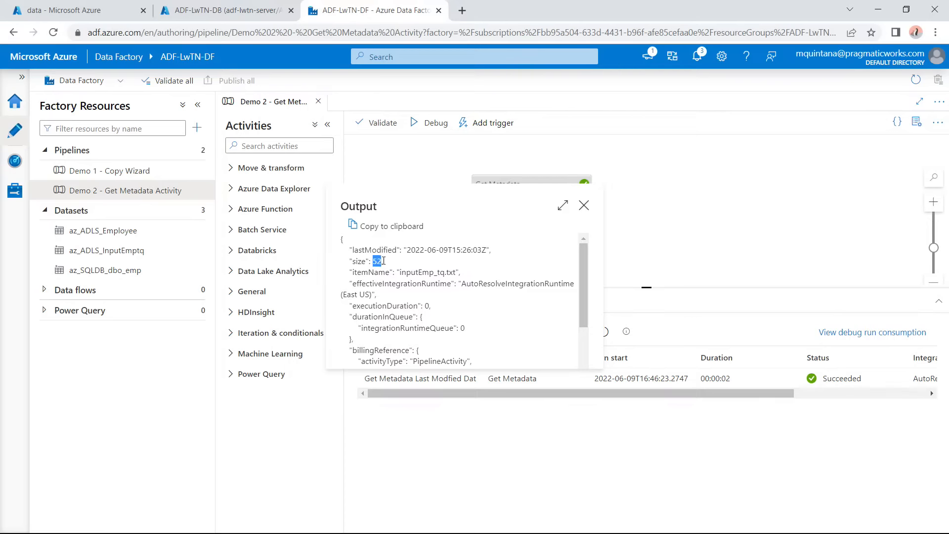
drag(400, 272, 453, 272)
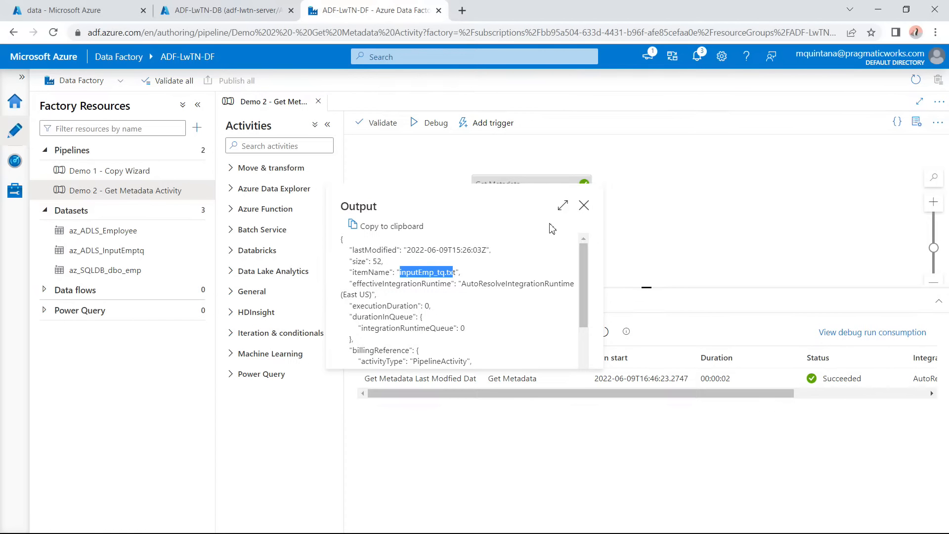
click(584, 205)
Compare the modified date and size of inputEmp_tq.txt in the data container's Source directory with the Get Metadata run's output.
click(147, 12)
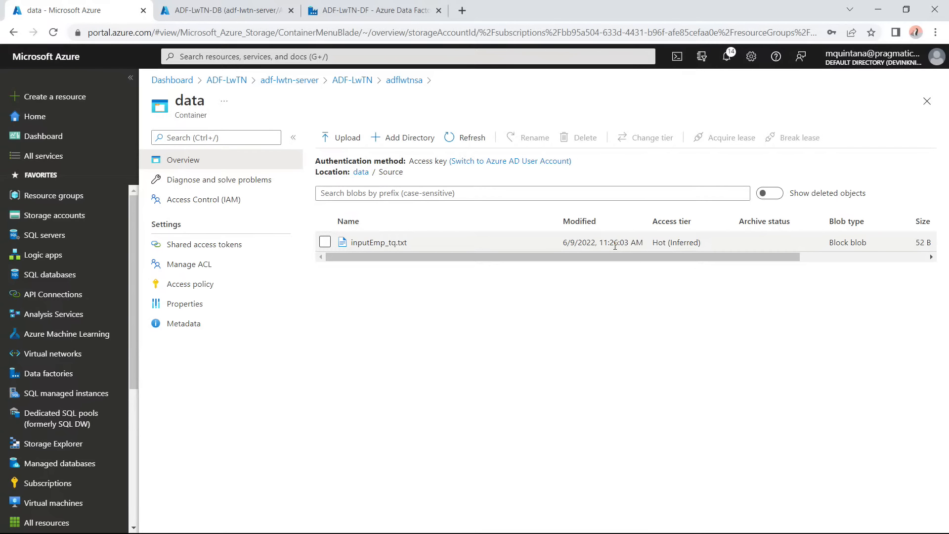
click(346, 12)
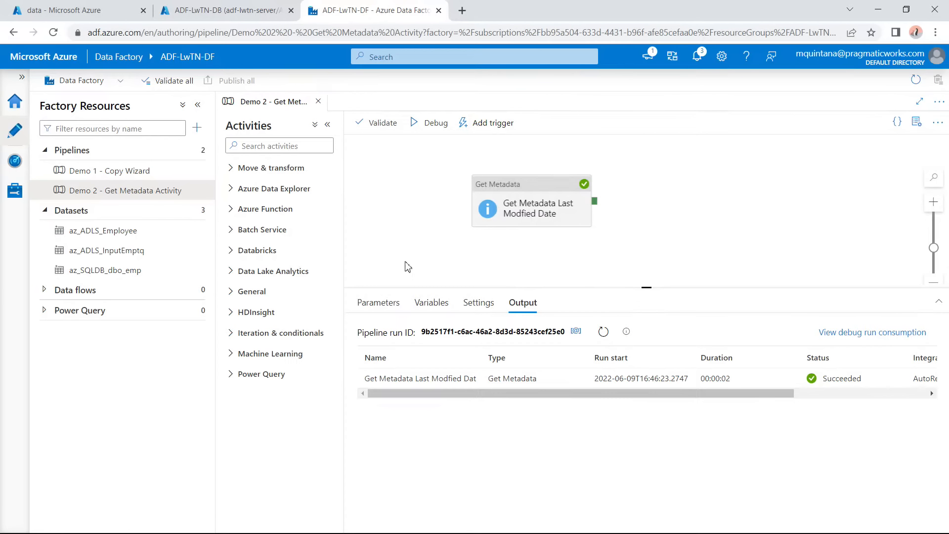
click(474, 381)
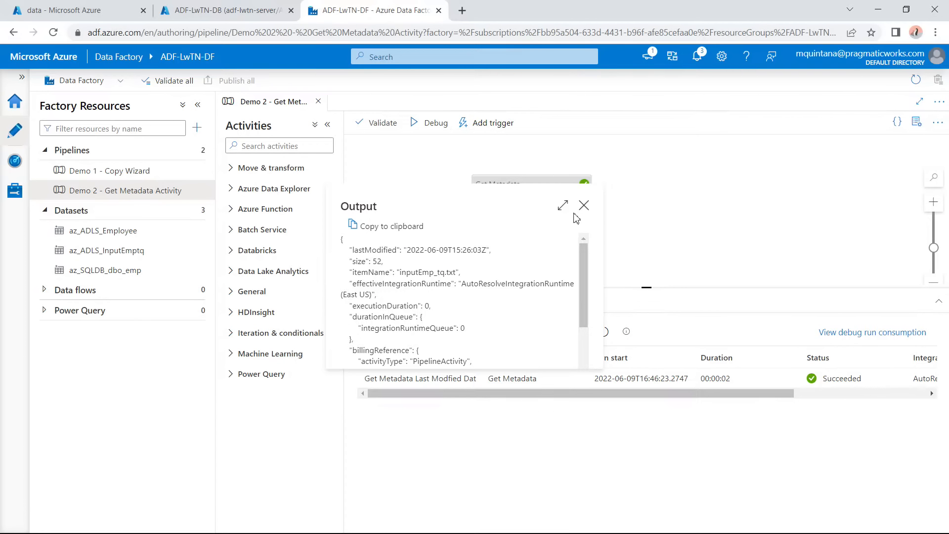
click(583, 205)
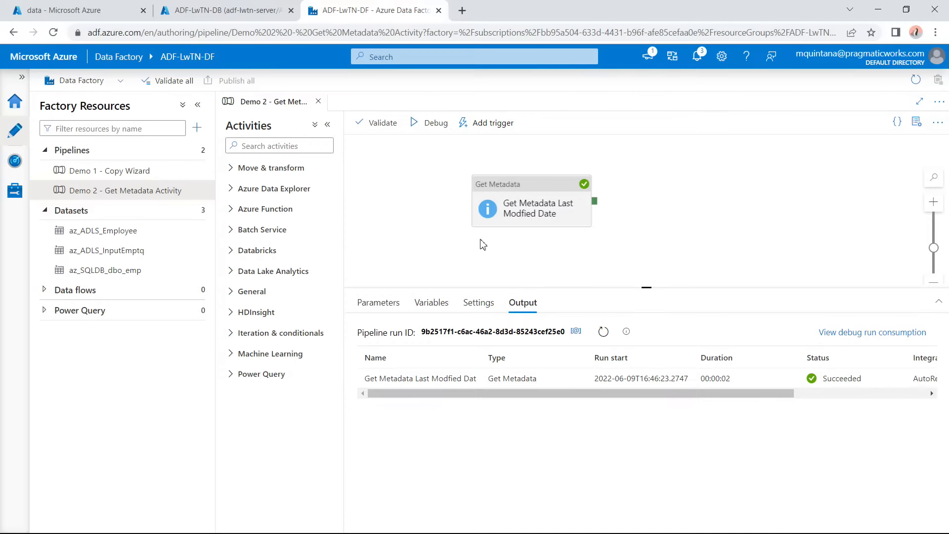
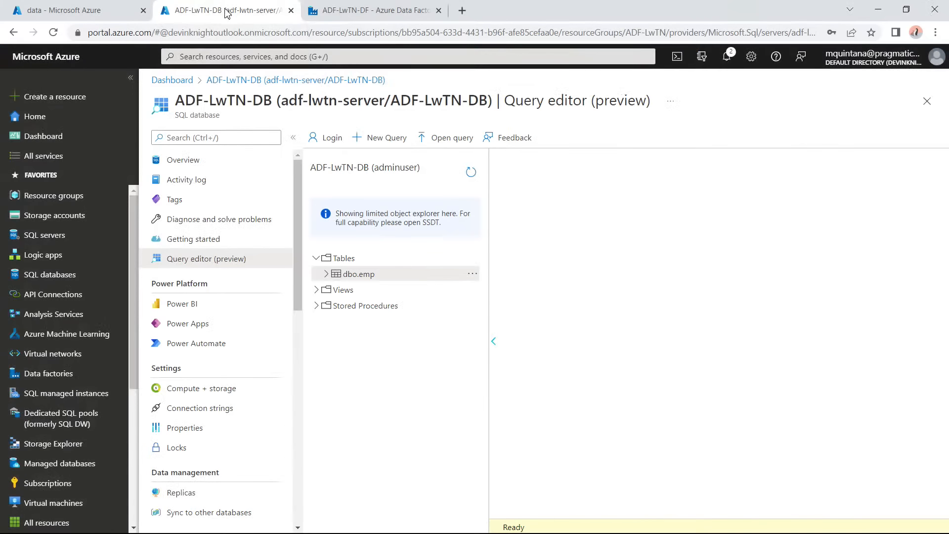
Open Create Procedure usp_InsertLastModifiedDate.sql and Create Table AzureMetadataTest.sql from the Demo 3 folder in the ADF-LwTN-DB query editor.
click(443, 142)
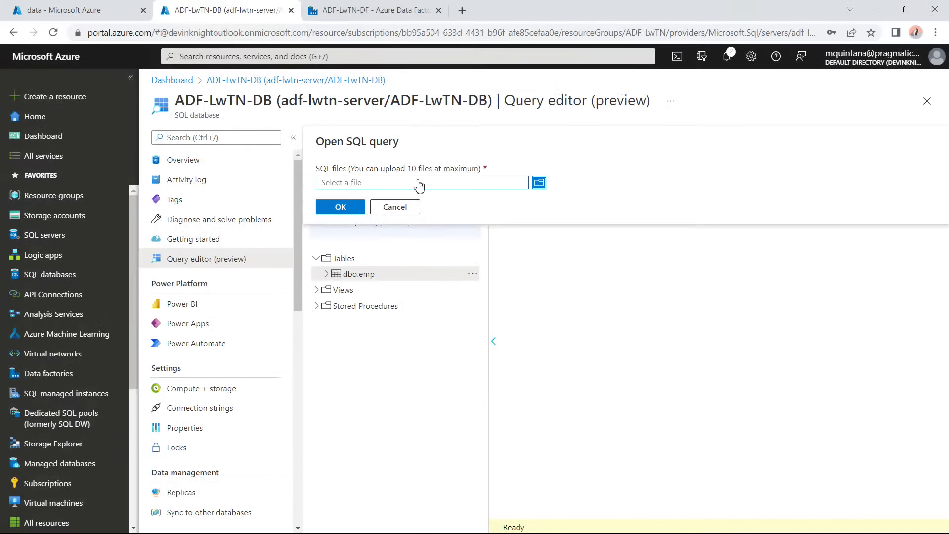
click(539, 184)
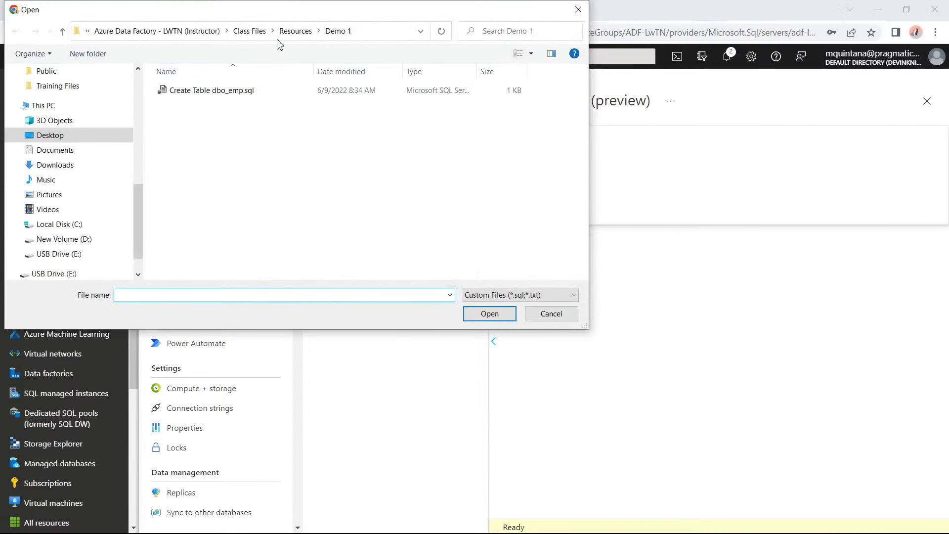
click(287, 31)
double_click(183, 116)
click(237, 90)
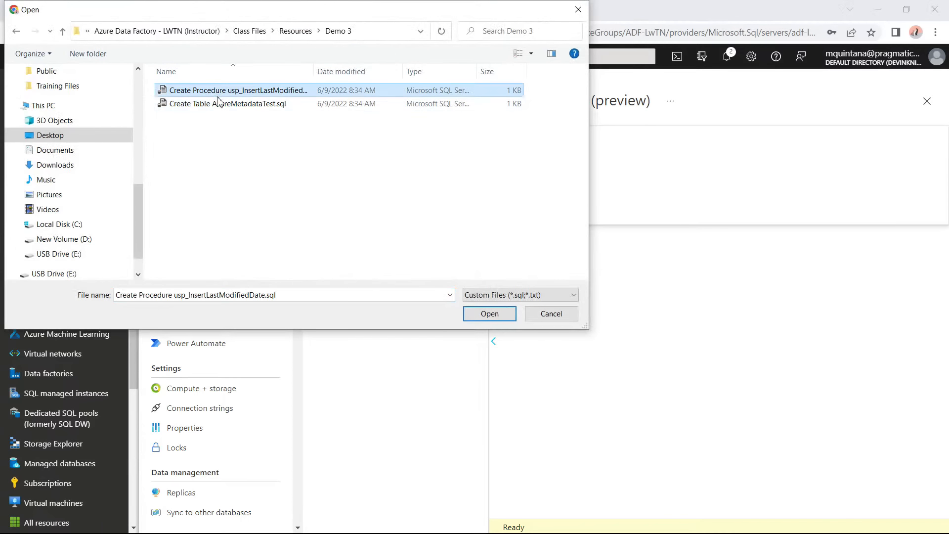
shift+click(227, 103)
click(504, 316)
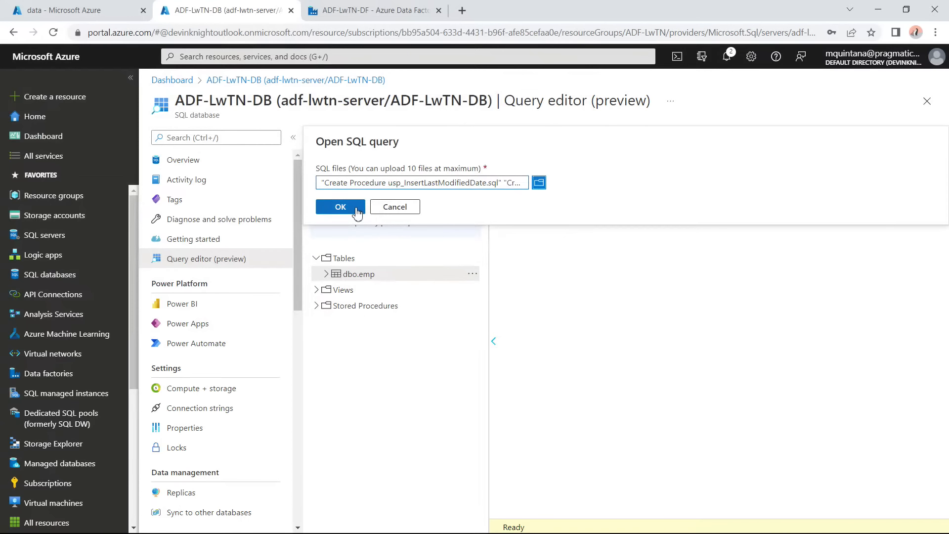
click(336, 207)
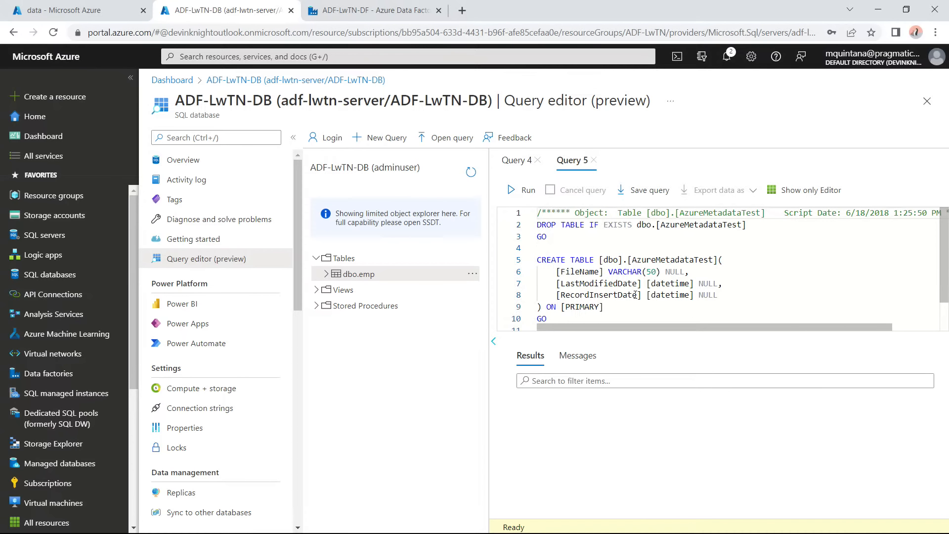
Run the scripts creating the AzureMetadataTest table and the usp_InsertLastModifiedDate procedure, and close both queries.
click(513, 192)
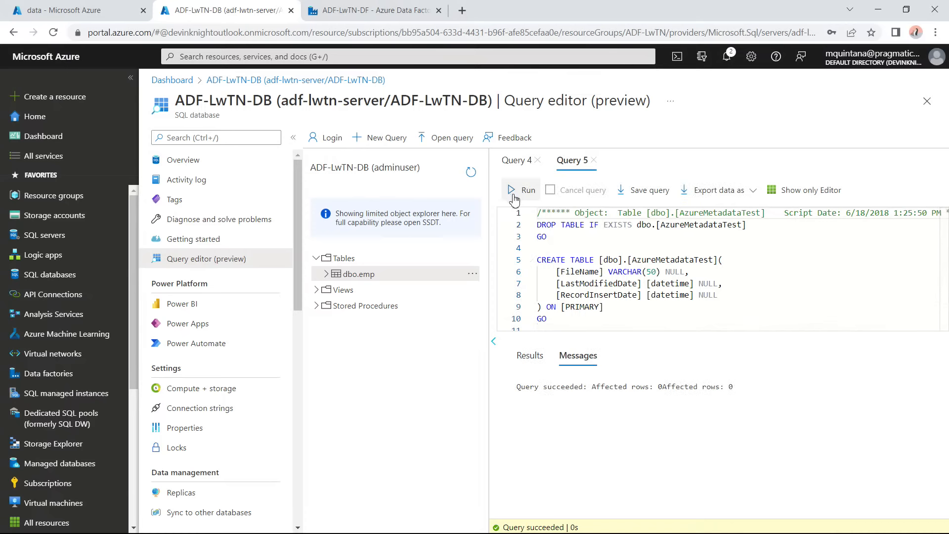
click(516, 160)
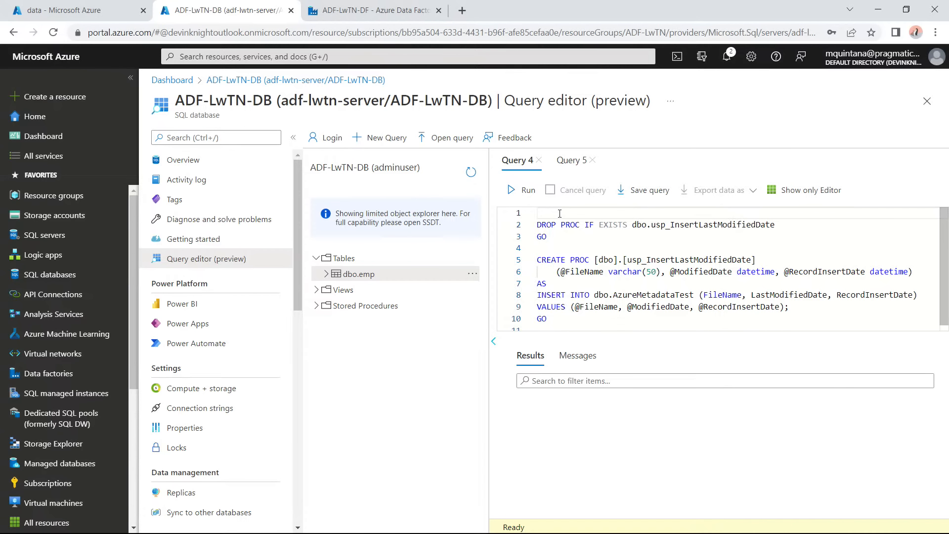
click(523, 196)
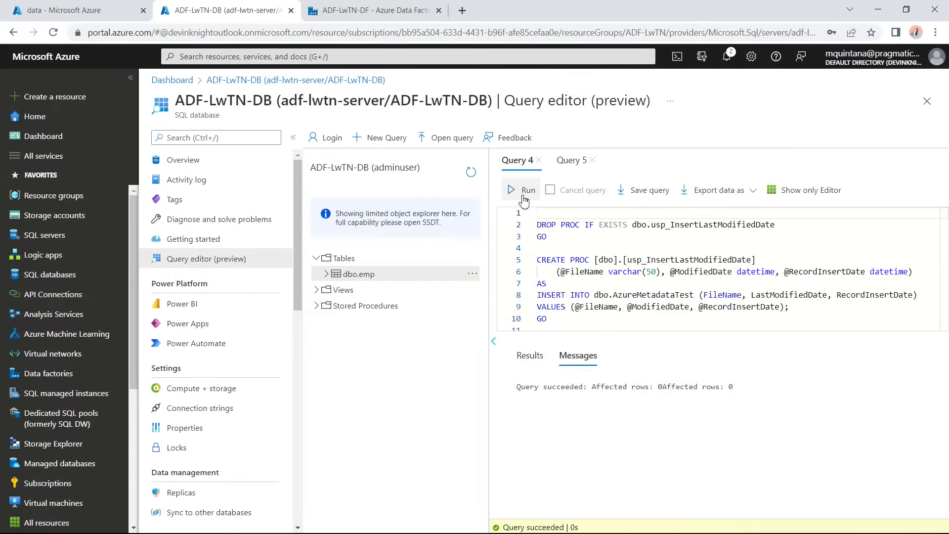
click(538, 160)
click(539, 161)
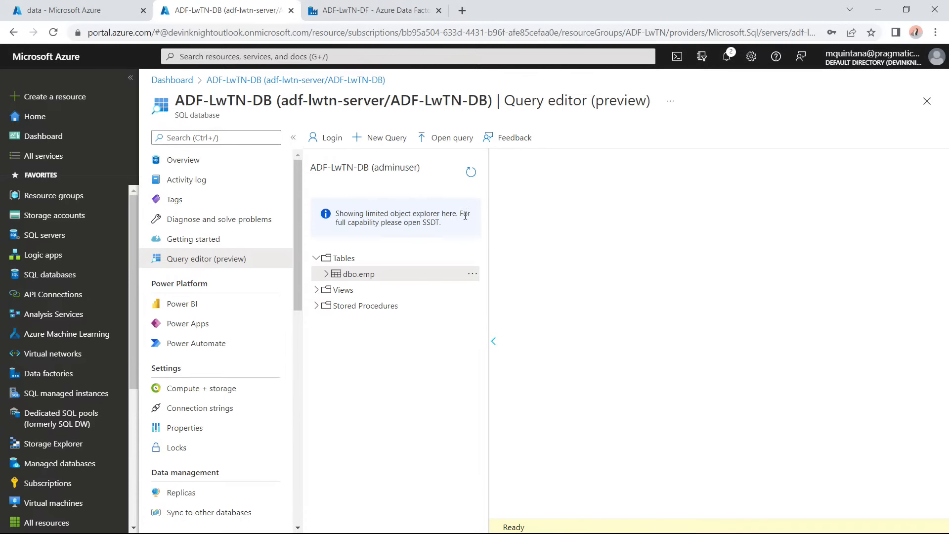
Refresh the database's object list and query the top 1000 rows of dbo.AzureMetadataTest, viewing its columns and results.
click(469, 176)
click(317, 258)
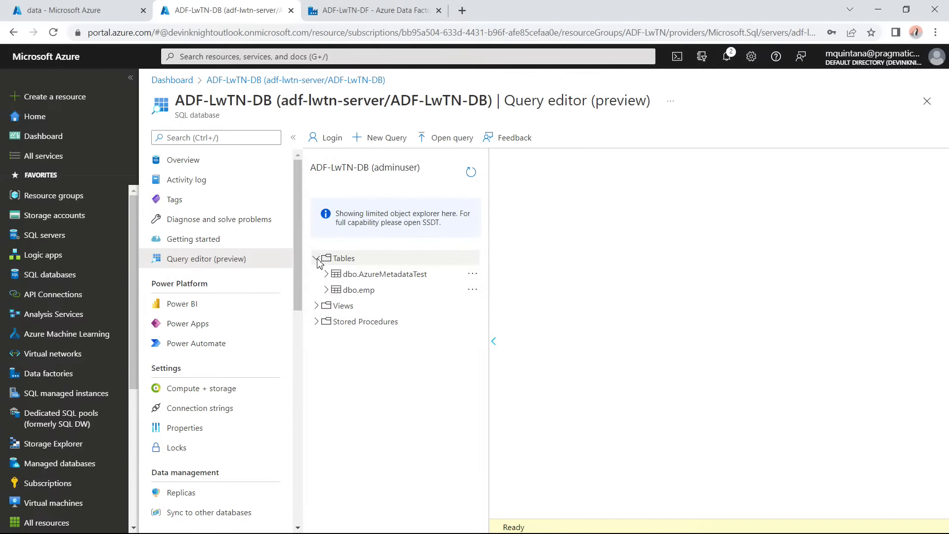
click(326, 274)
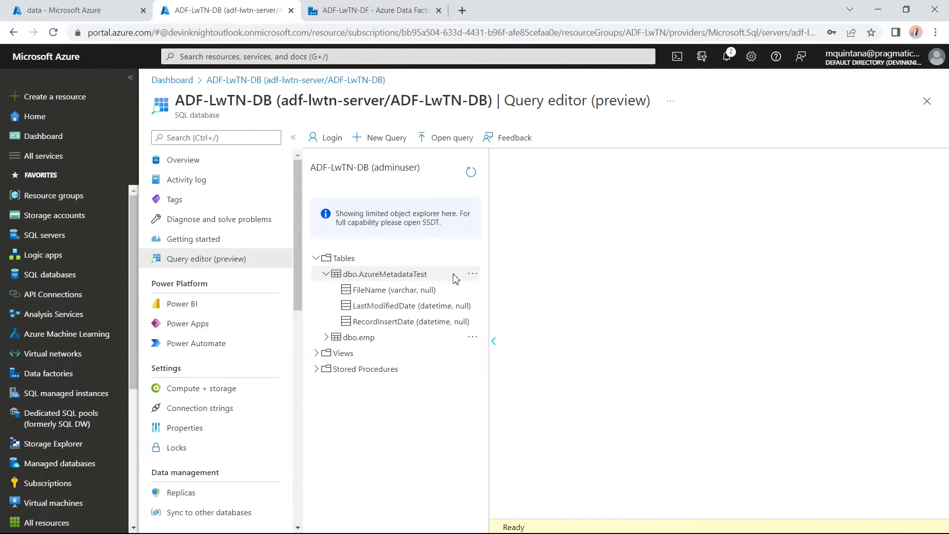
click(473, 274)
click(520, 285)
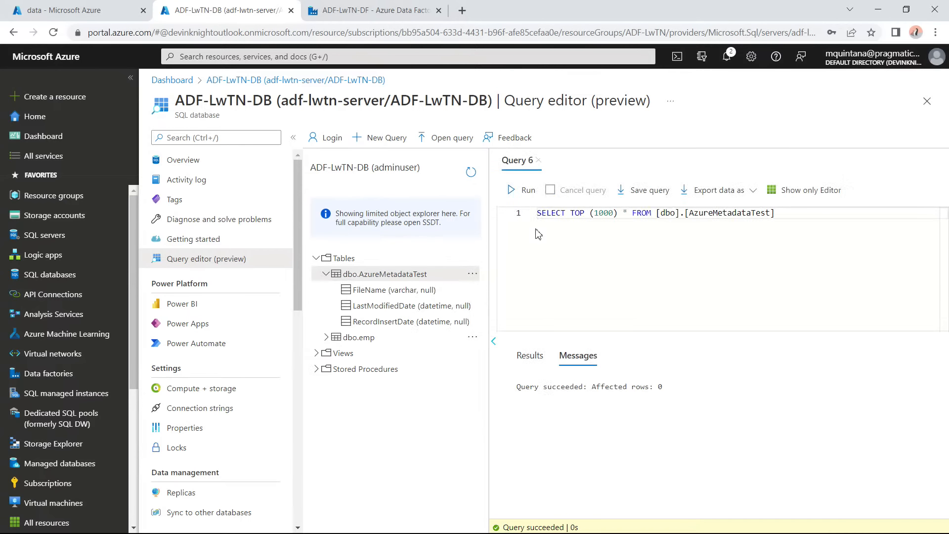
click(529, 356)
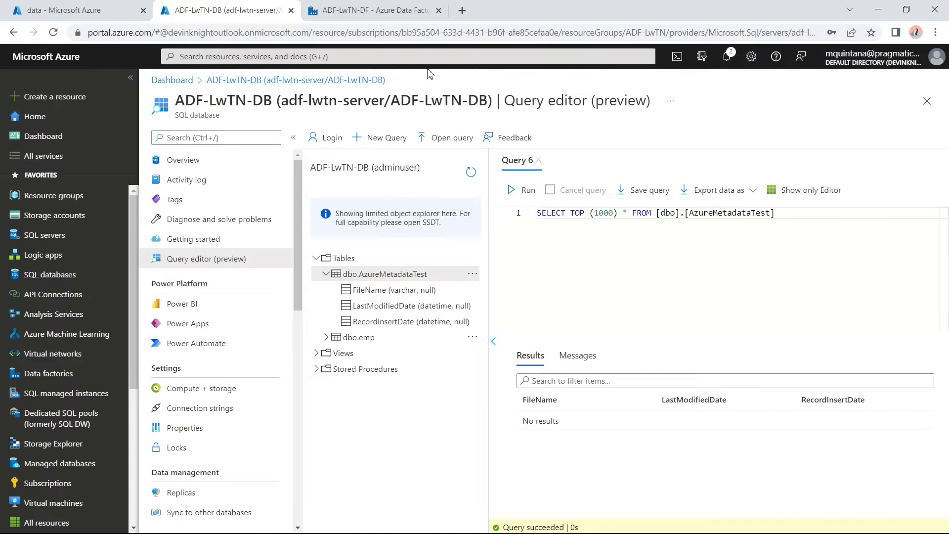
Switch back to Data Factory, clone the Demo 2 - Get Metadata Activity pipeline and close the original.
click(388, 11)
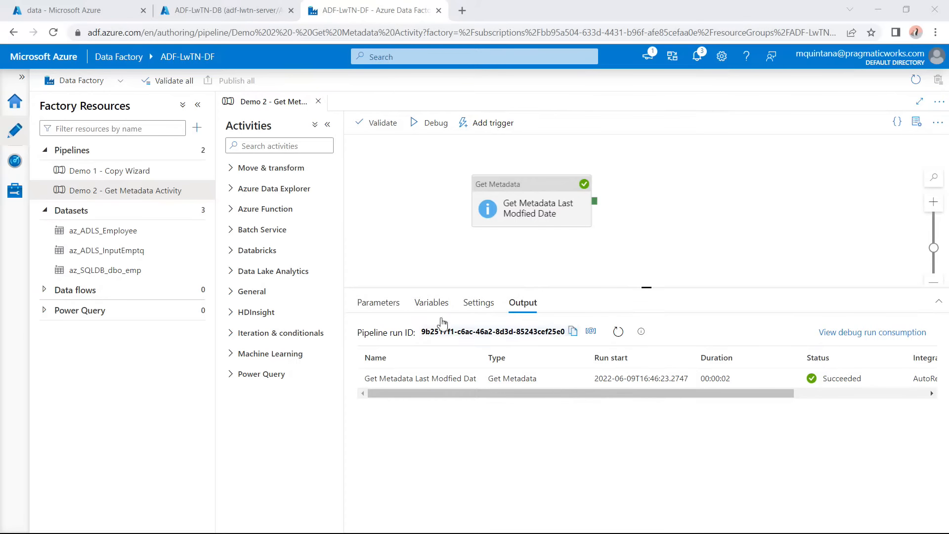
mouse_move(204, 191)
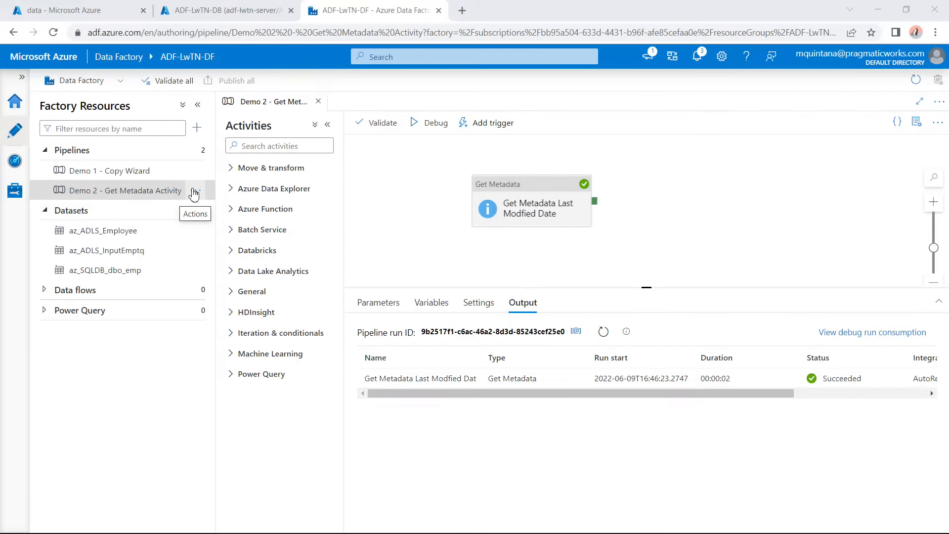
click(194, 192)
click(211, 253)
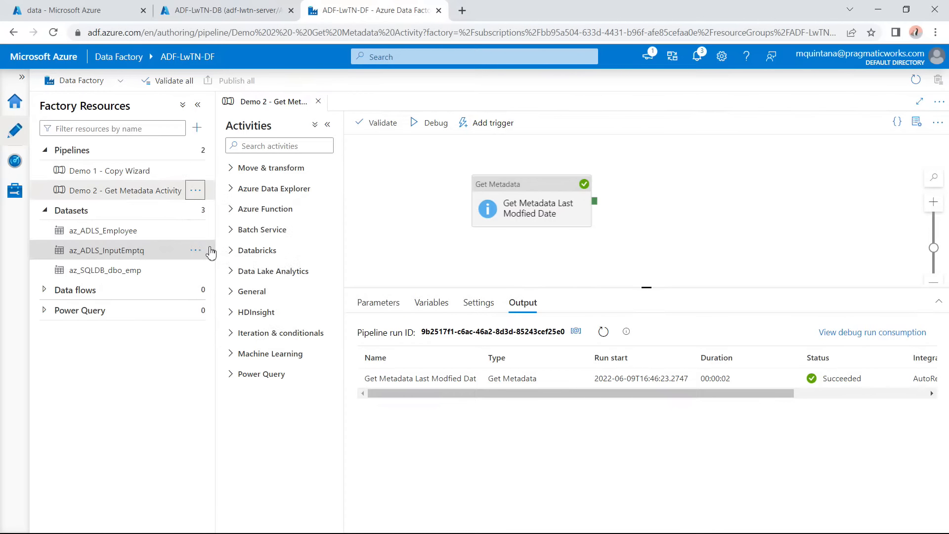
click(318, 101)
Rename the cloned pipeline as Demo 3 - Stored Procedure and hide its properties.
click(802, 213)
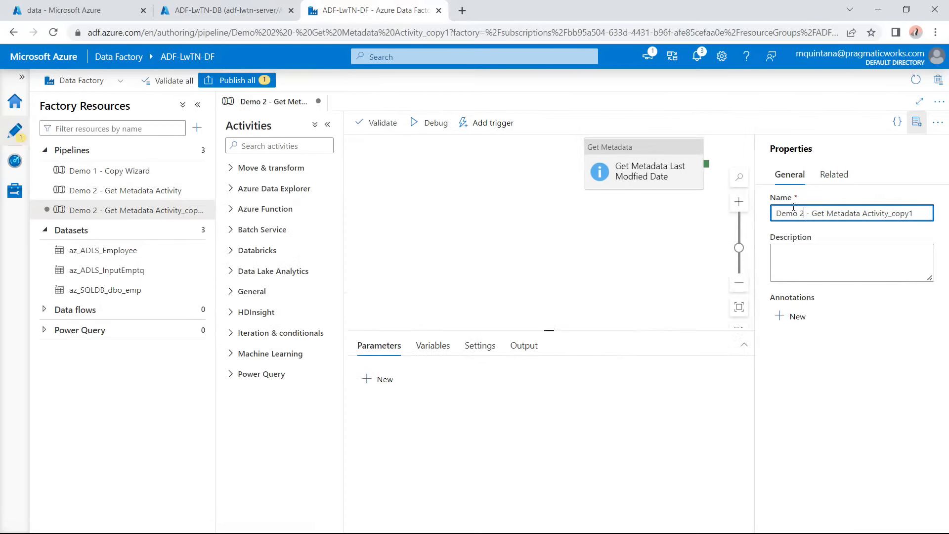
key(BackSpace)
text(3)
drag(914, 214, 814, 218)
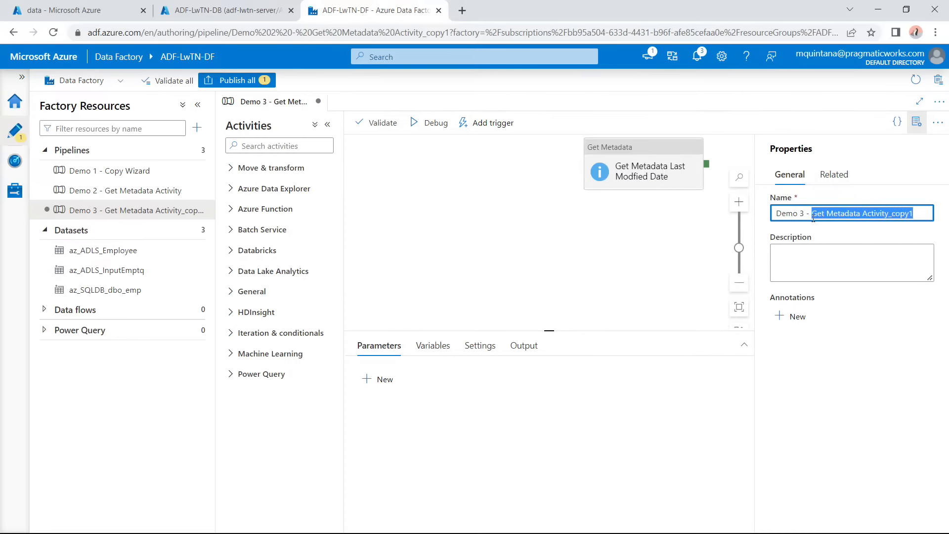
text(Store)
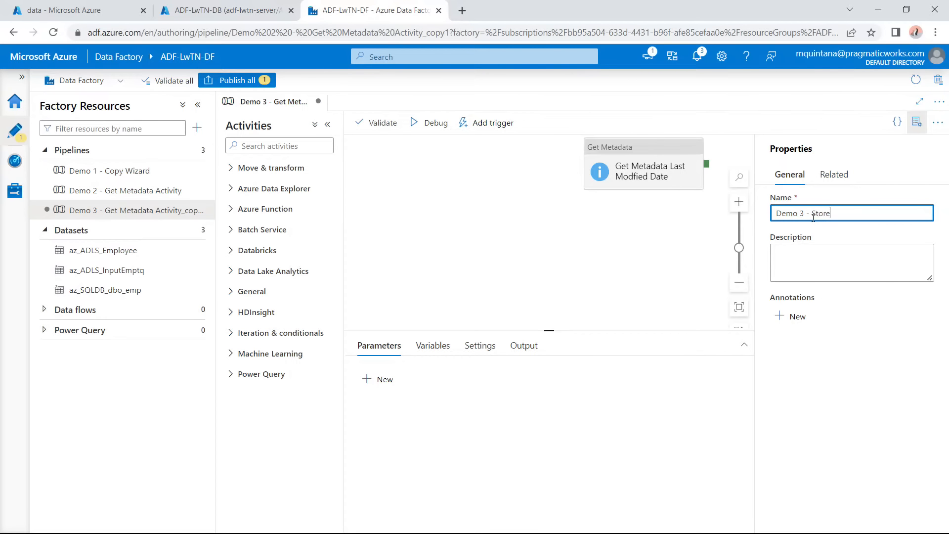
text(d Procedure)
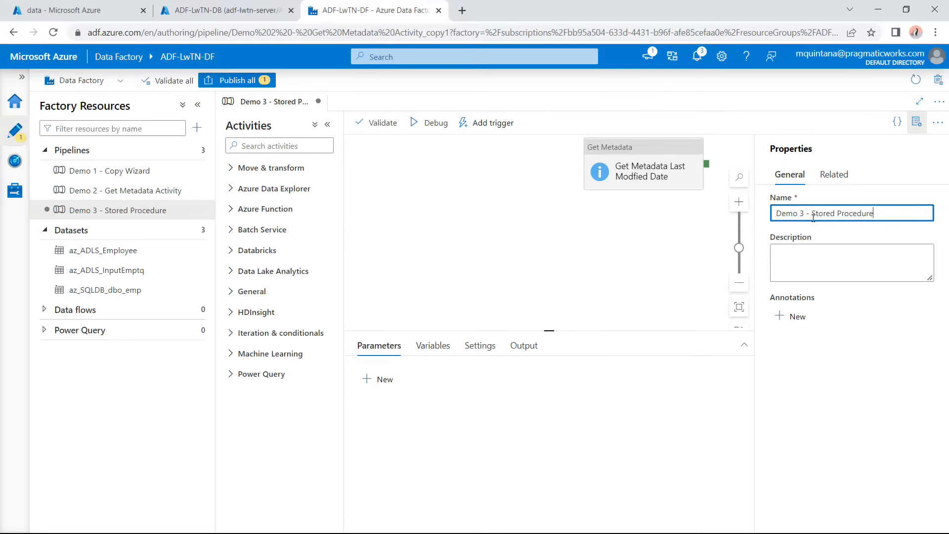
click(610, 253)
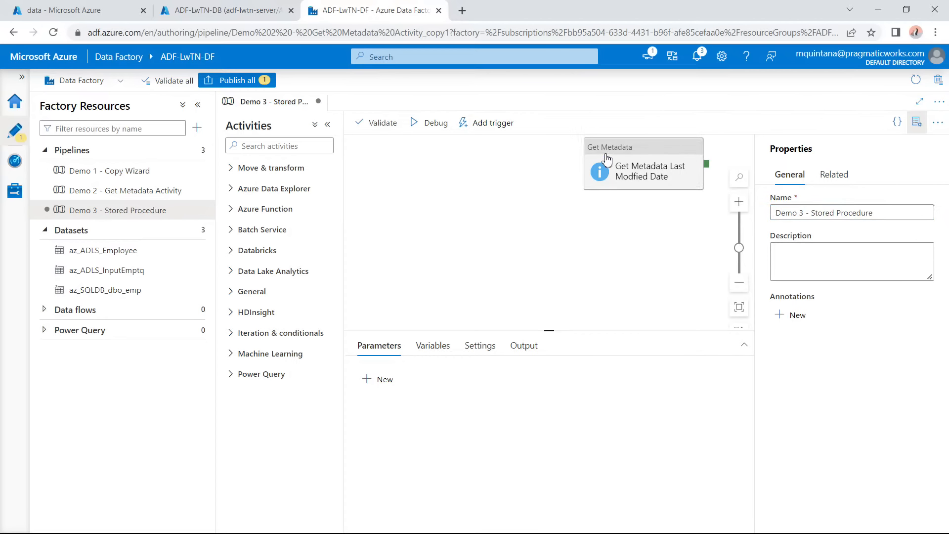
click(917, 123)
Add a Stored procedure activity to the Demo 3 pipeline, spaced to the right of the Get Metadata activity.
click(697, 169)
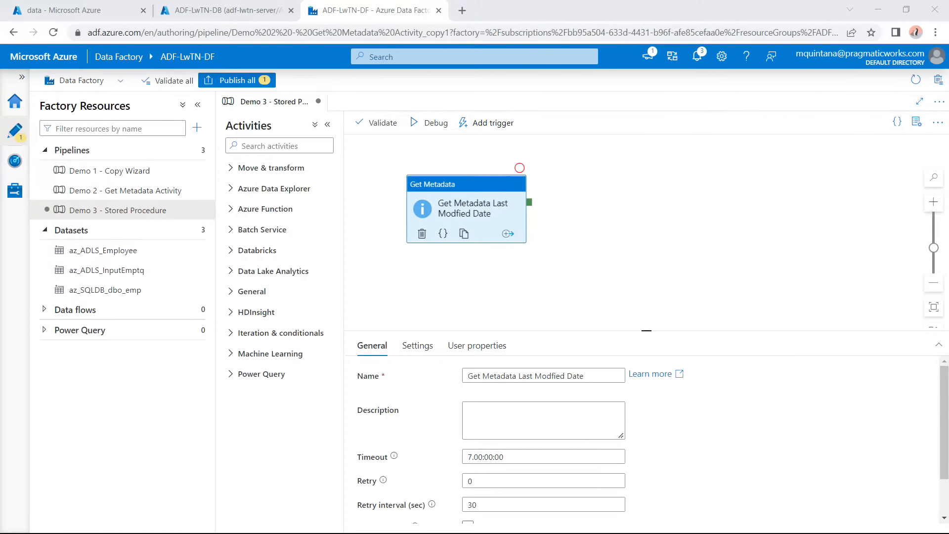
click(490, 191)
click(298, 149)
text(stored)
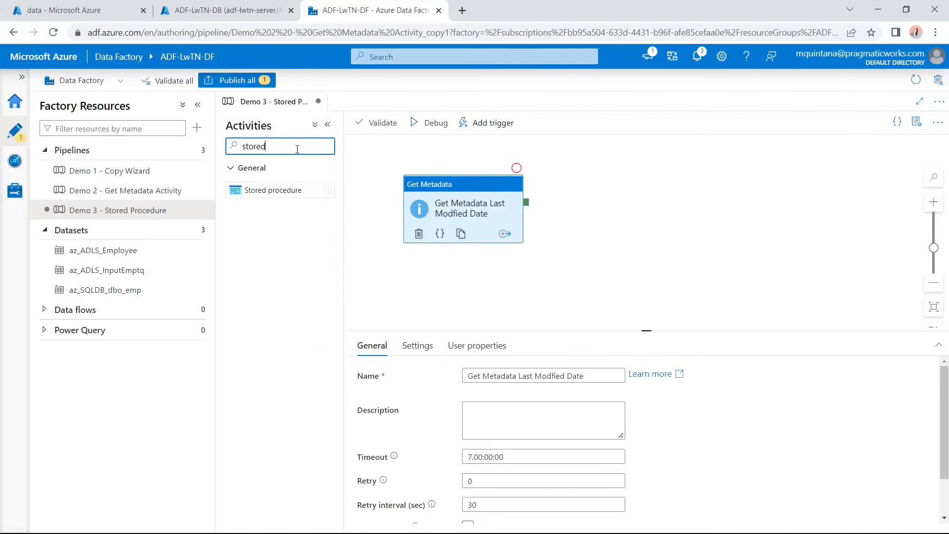
drag(257, 191, 607, 211)
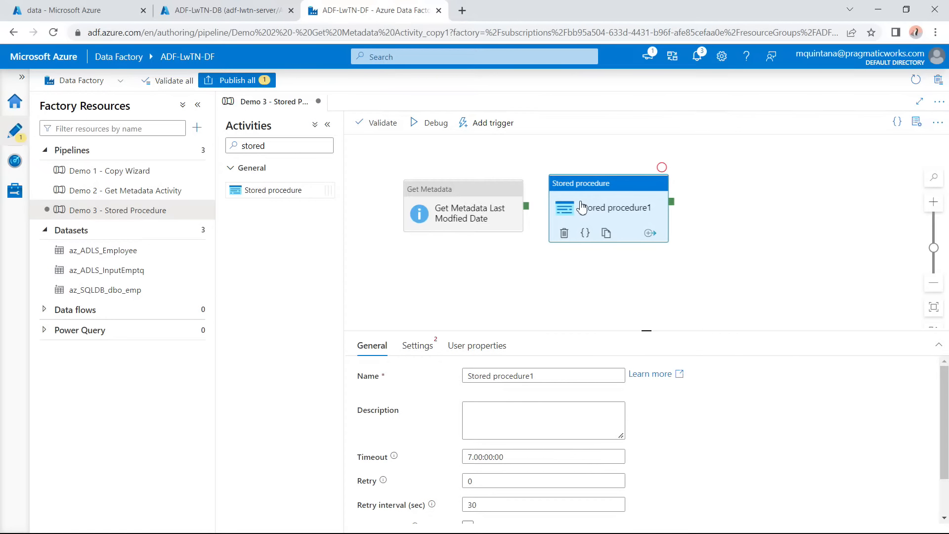
drag(592, 193, 661, 197)
Add a Failure output to the Get Metadata activity and connect it to the Stored procedure activity.
drag(526, 206, 574, 224)
click(473, 195)
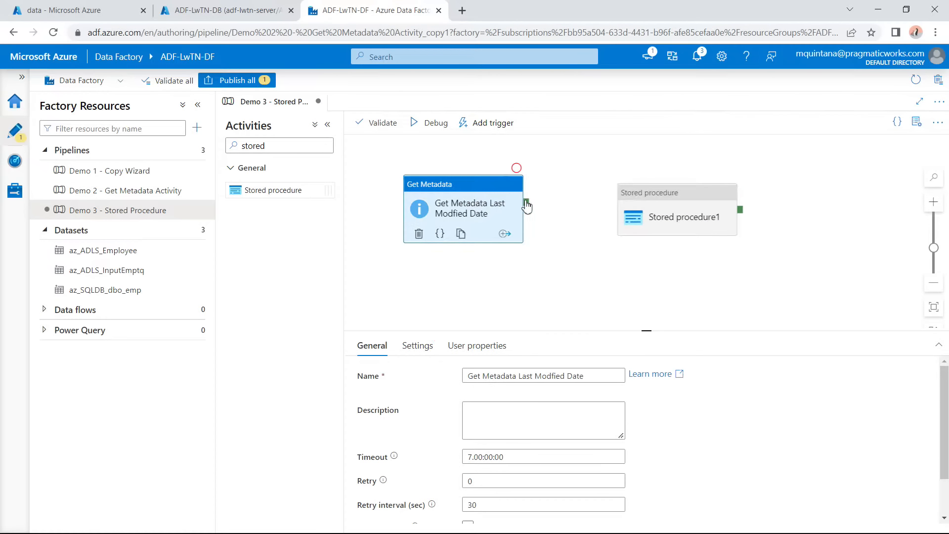
click(508, 234)
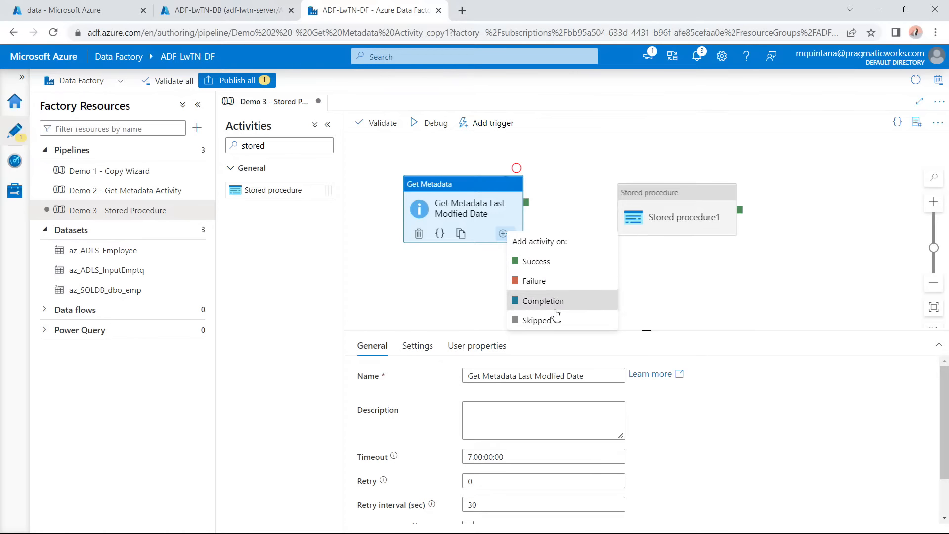
click(540, 195)
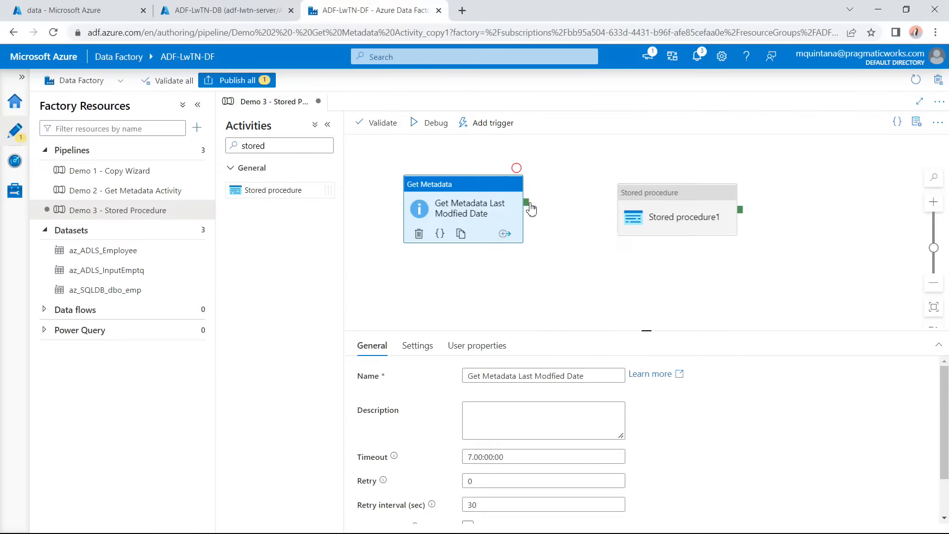
click(505, 235)
click(546, 277)
drag(526, 207, 632, 216)
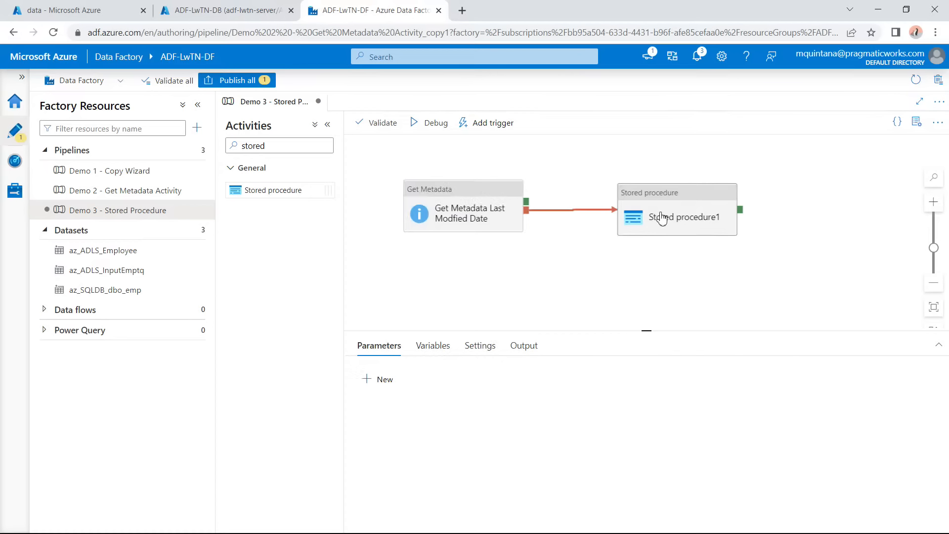
Delete the failure connection between the two activities and remove the Failure output from the Get Metadata activity.
right_click(569, 210)
click(561, 212)
right_click(560, 210)
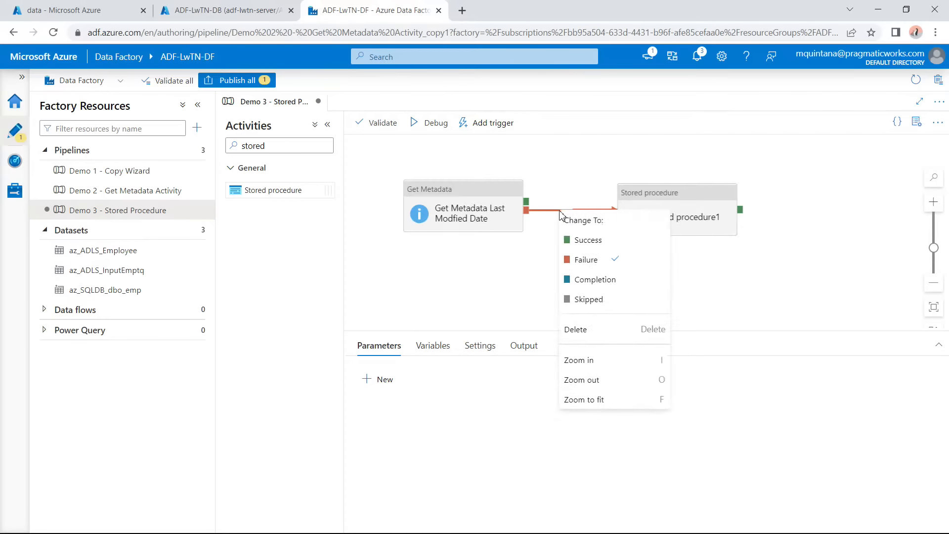
click(589, 329)
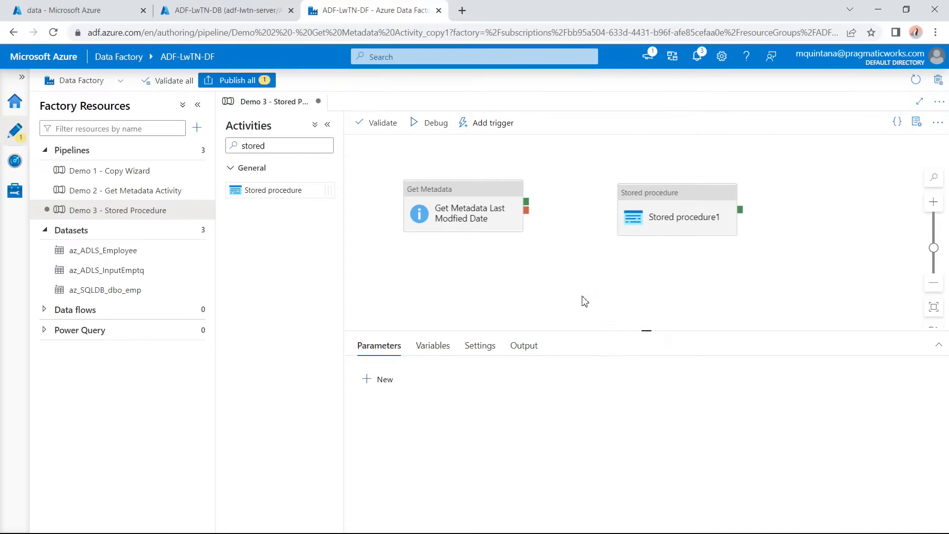
right_click(529, 219)
click(529, 213)
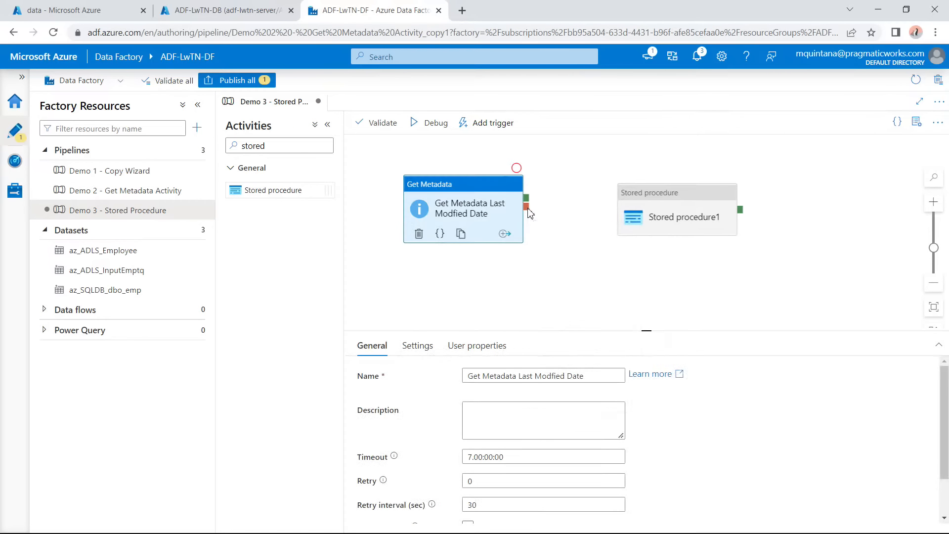
right_click(526, 208)
click(538, 219)
Connect the Get Metadata activity's success output to the Stored procedure activity and select that activity.
drag(527, 207, 634, 206)
click(635, 202)
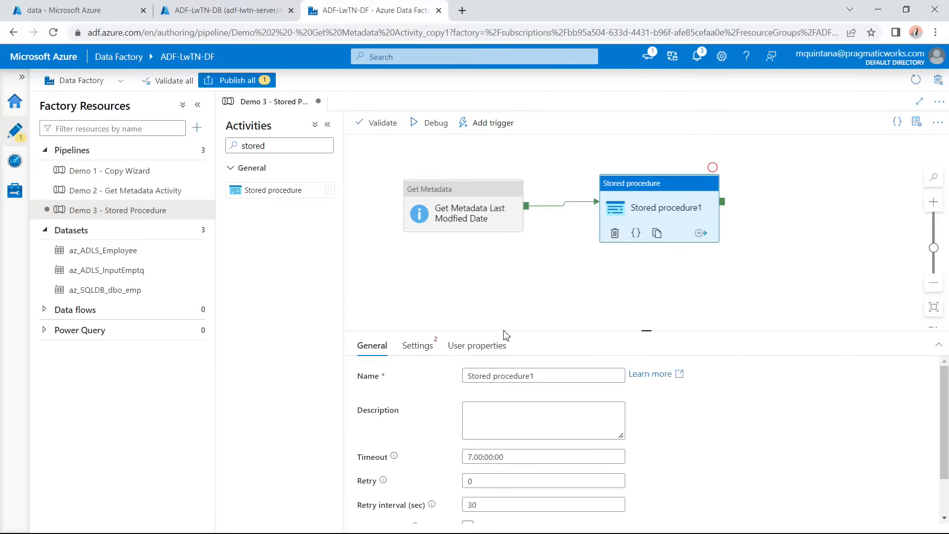
Rename the Stored procedure activity as usp_InsertLastModified.
click(418, 346)
click(368, 346)
drag(538, 376, 388, 379)
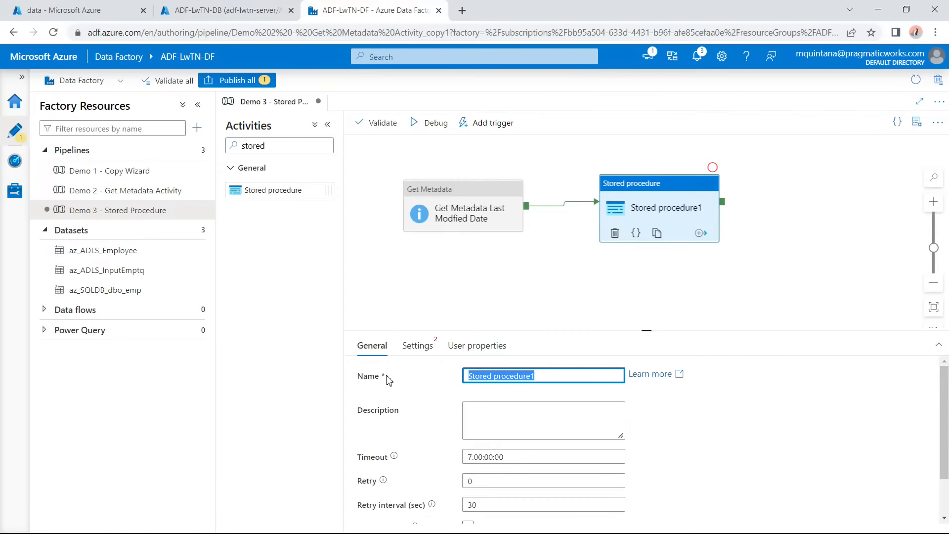
text(usp)
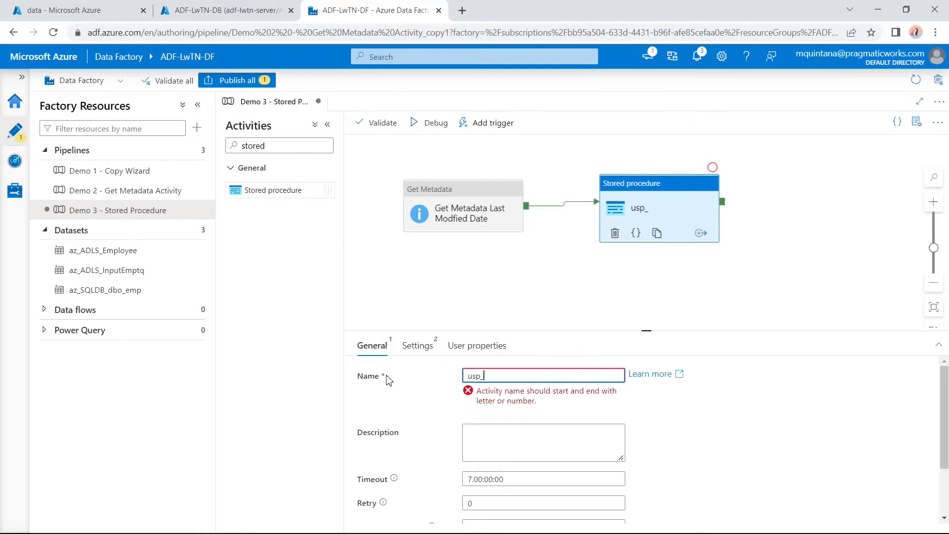
text(_InsertLastMoid)
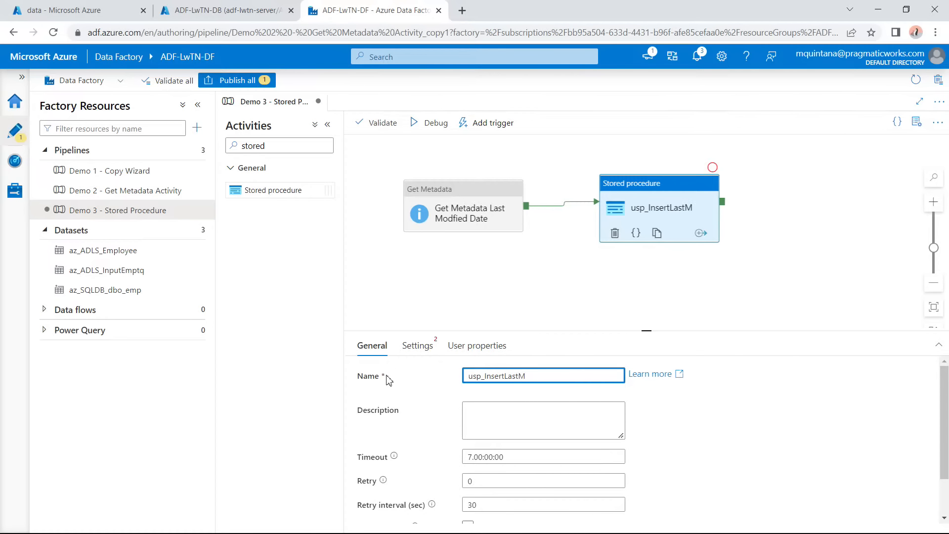
key(BackSpace)
key(BackSpace)
text(dified)
Set the activity's linked service to az_SQLDB_ADF_LwTN_Server and its stored procedure to [dbo].[usp_InsertLastModifiedDate].
click(432, 349)
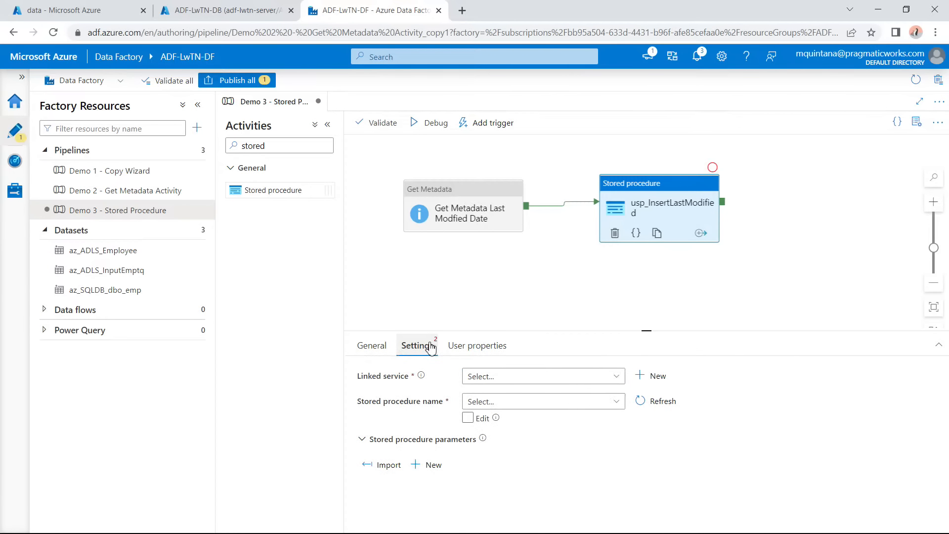
click(502, 378)
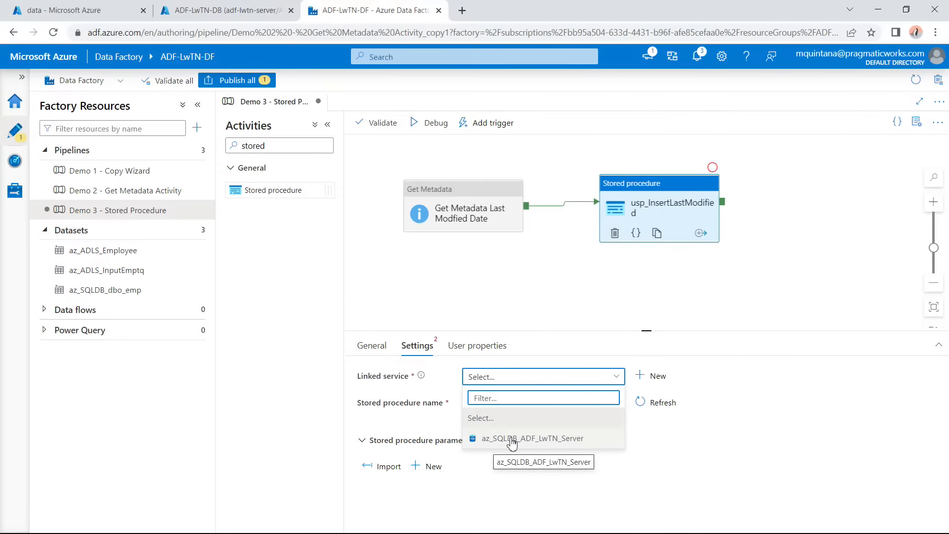
click(512, 443)
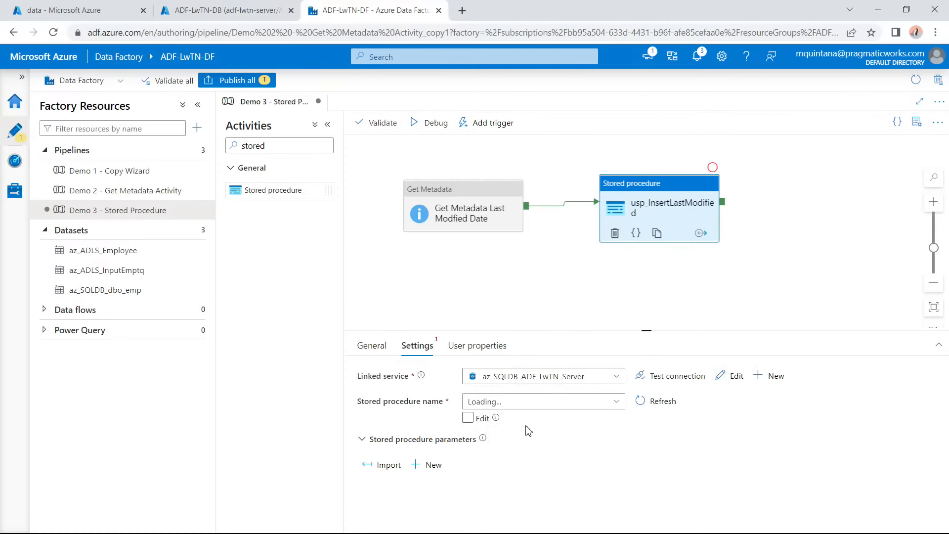
click(553, 408)
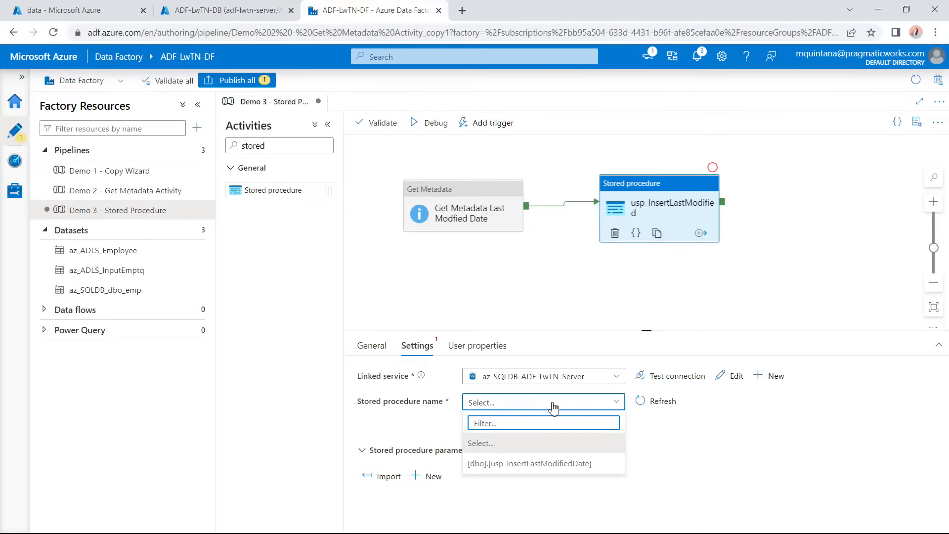
click(564, 464)
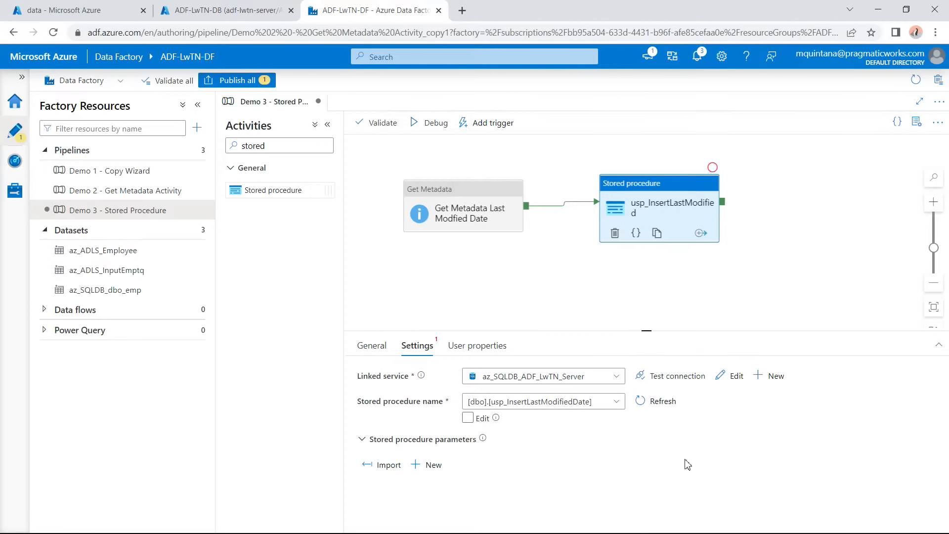
Enlarge the settings area and import the parameters of the stored procedure selected for usp_InsertLastModified.
drag(647, 331, 648, 263)
click(457, 184)
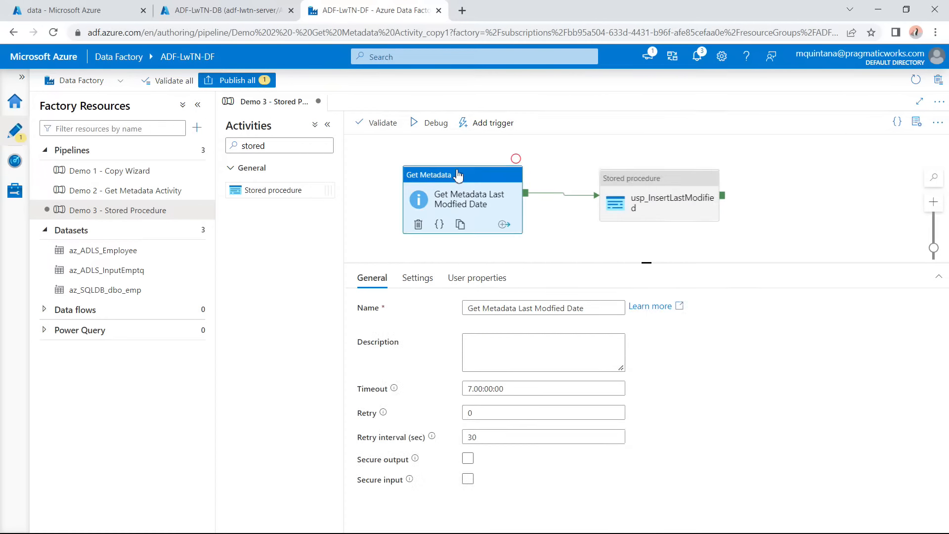
click(641, 178)
drag(641, 179, 638, 161)
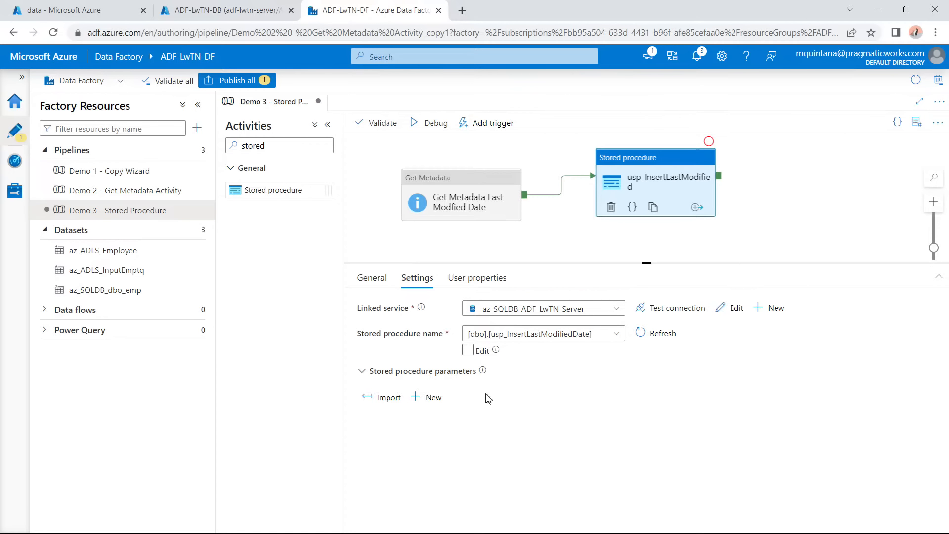
click(383, 398)
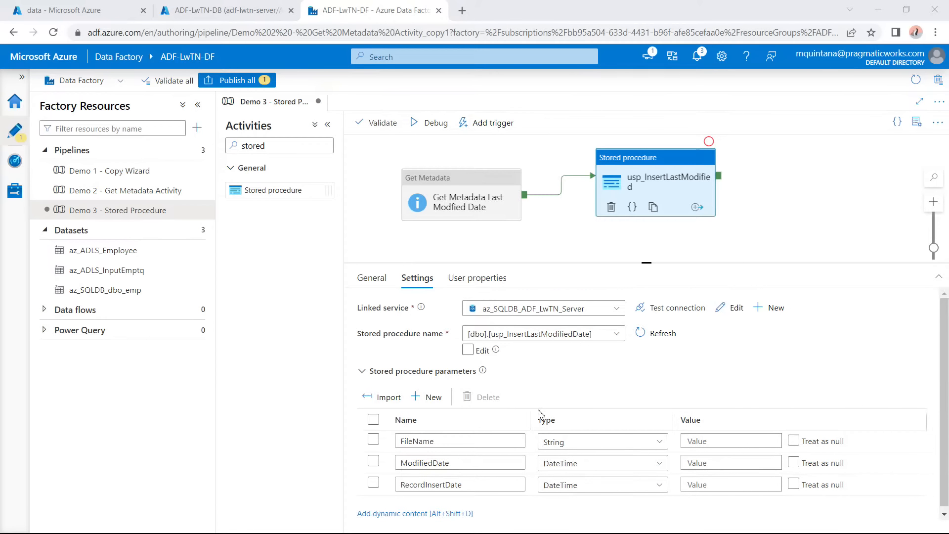
click(716, 437)
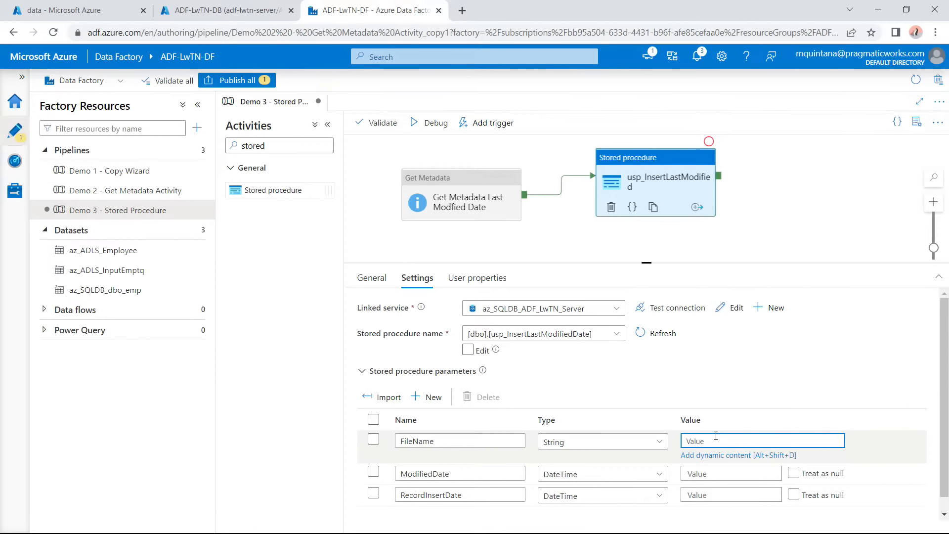
text(In)
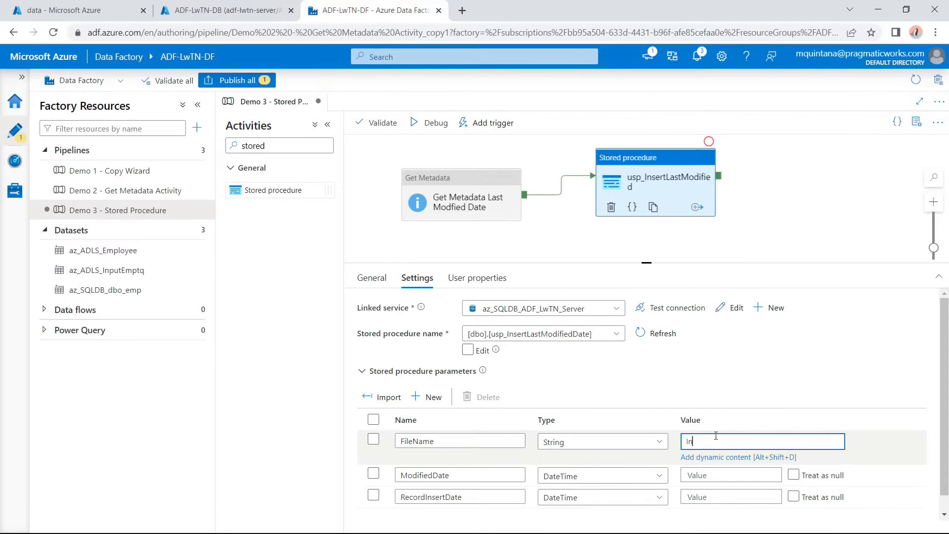
text(putEmp)
key(BackSpace)
key(BackSpace)
key(BackSpace)
key(BackSpace)
key(BackSpace)
key(BackSpace)
key(BackSpace)
key(BackSpace)
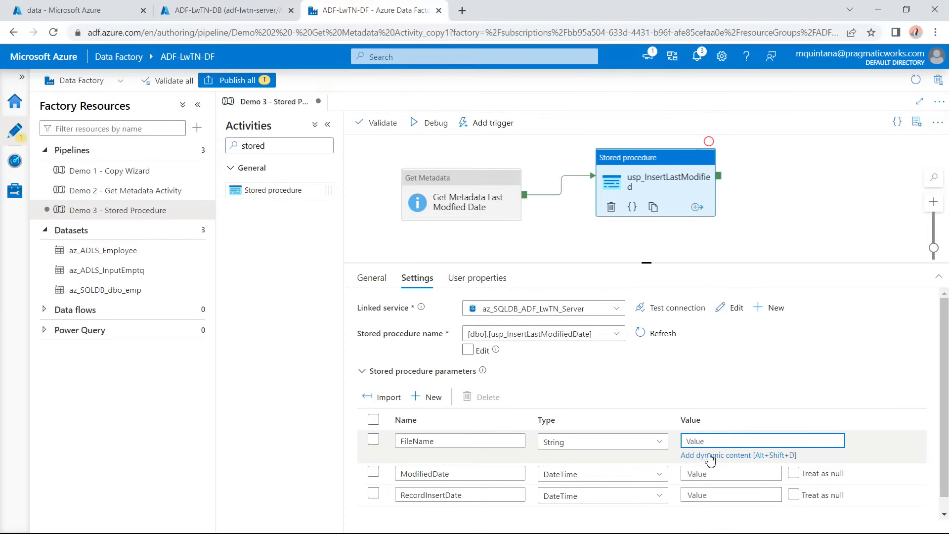
click(710, 455)
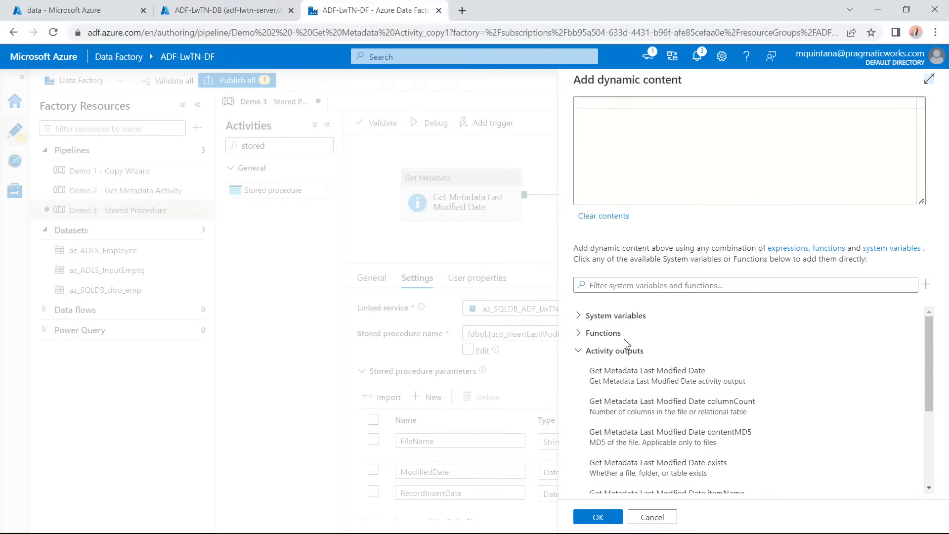
click(578, 351)
click(579, 316)
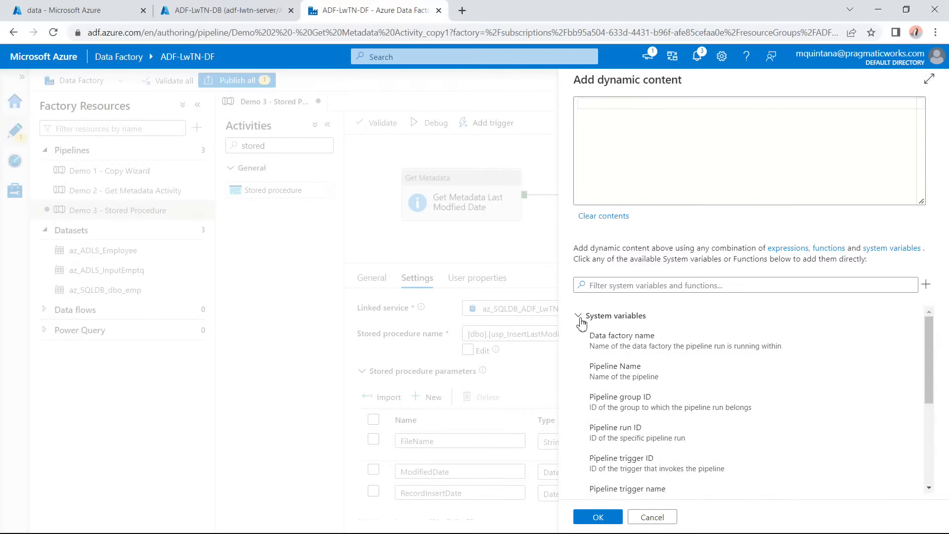
click(579, 319)
click(580, 335)
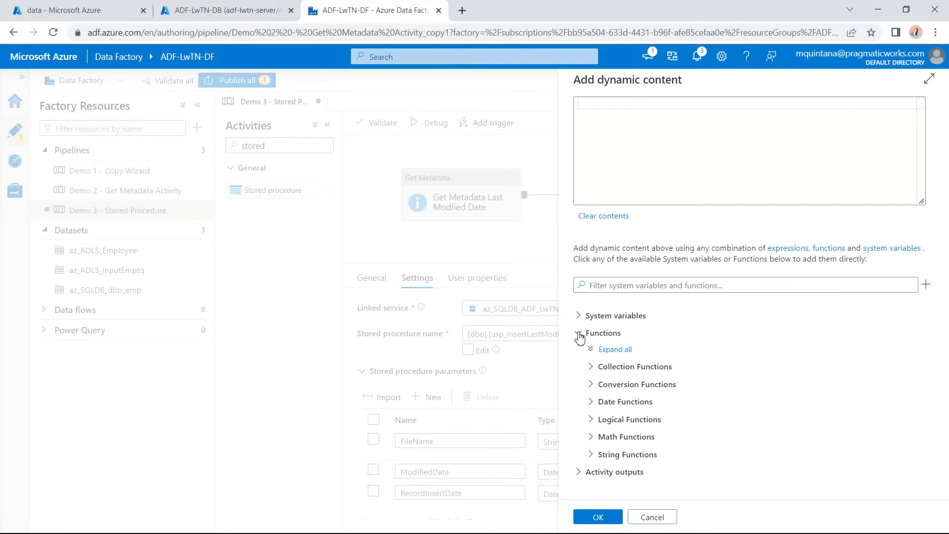
click(579, 334)
click(578, 351)
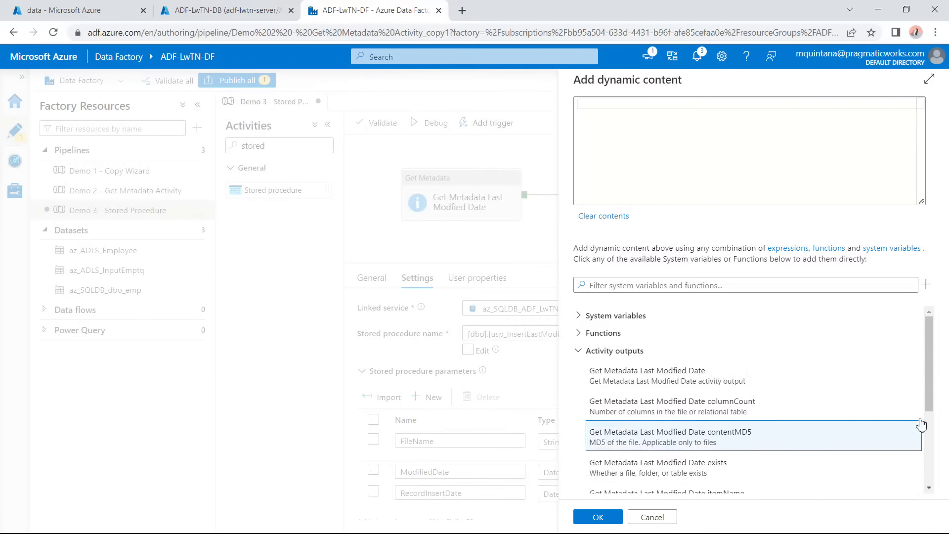
drag(934, 392, 945, 411)
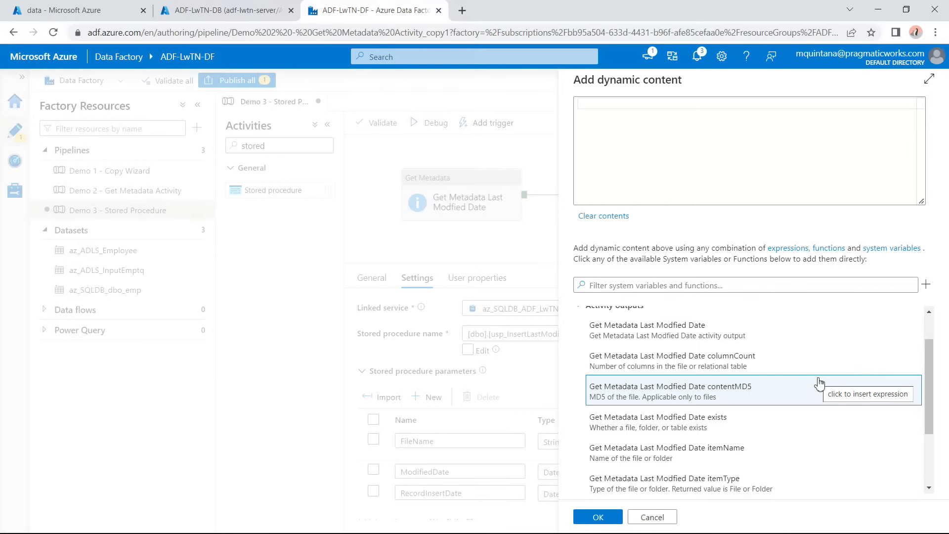
click(748, 456)
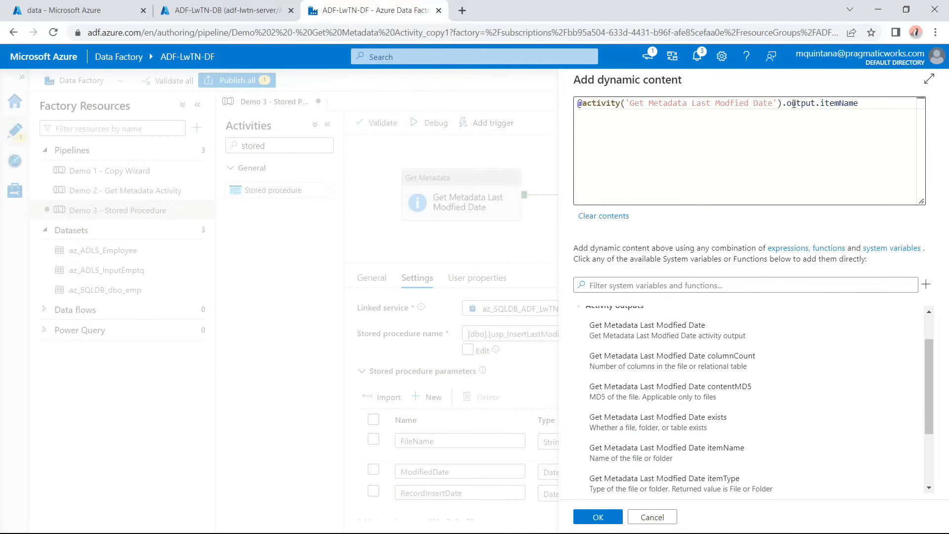
click(598, 516)
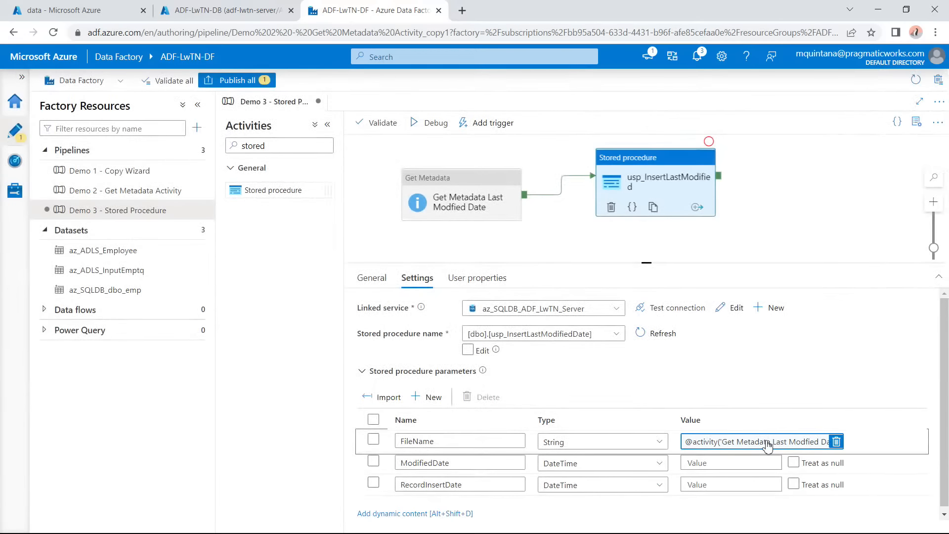
Open the Demo 2 - Get Metadata Activity pipeline, examine the itemName in its last run's output, and close the pipeline.
click(143, 192)
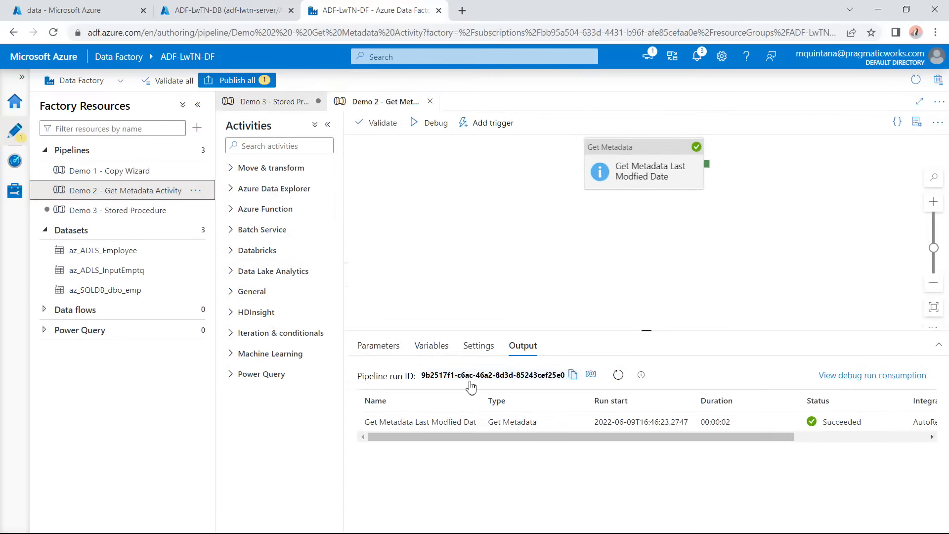
click(472, 422)
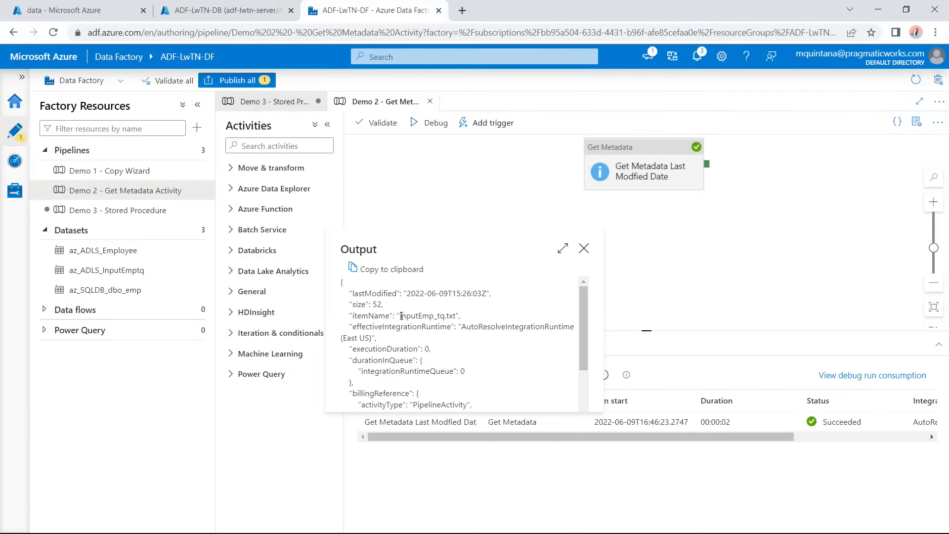
drag(400, 316, 458, 315)
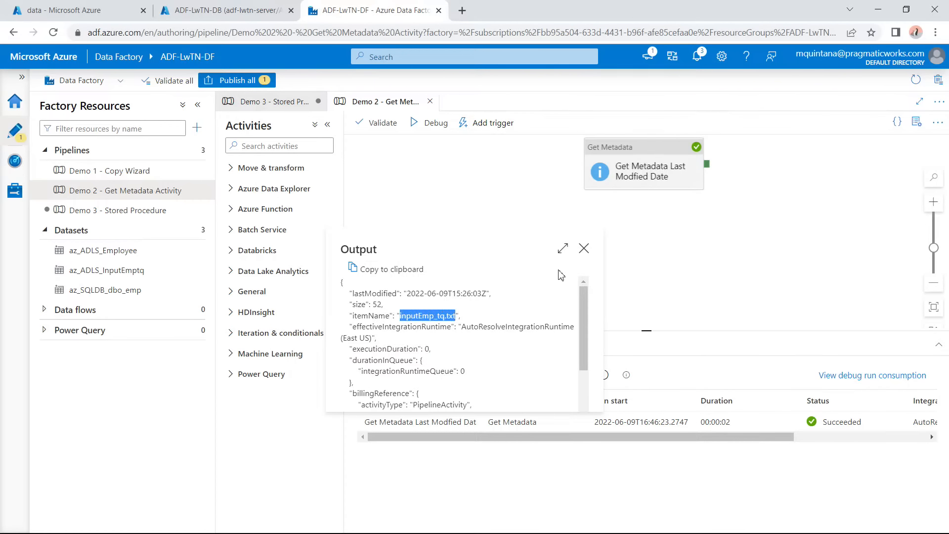
click(583, 249)
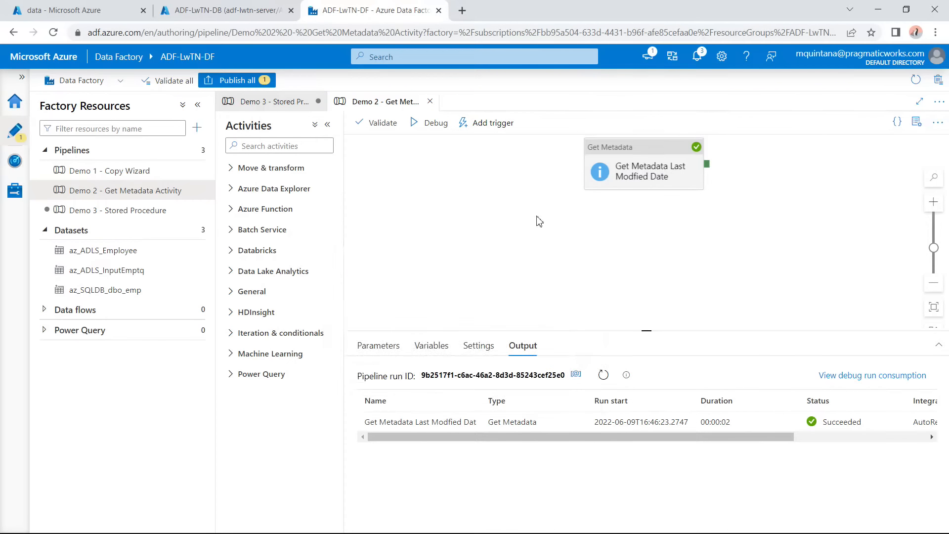
click(430, 102)
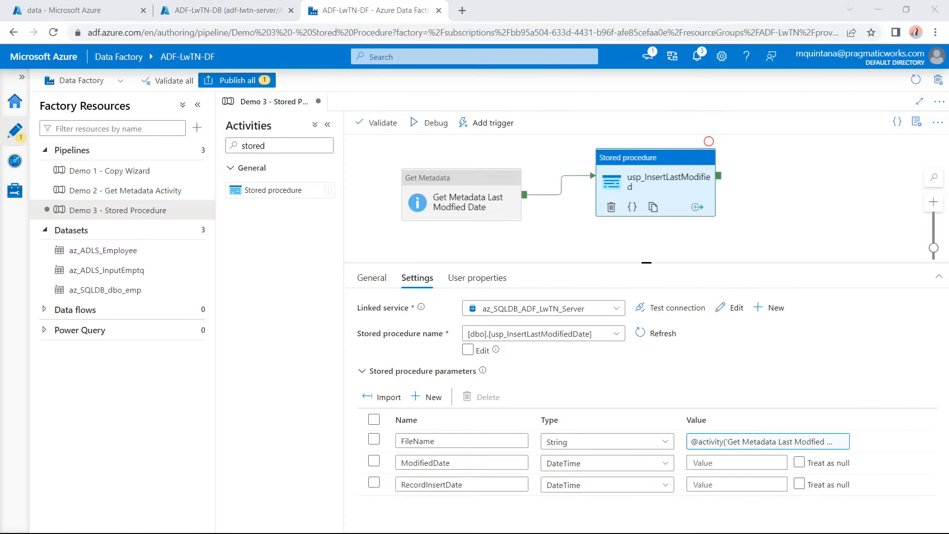
Open the Demo 2 - Get Metadata Activity pipeline, examine lastModified in its last run's output, and close the pipeline.
click(758, 461)
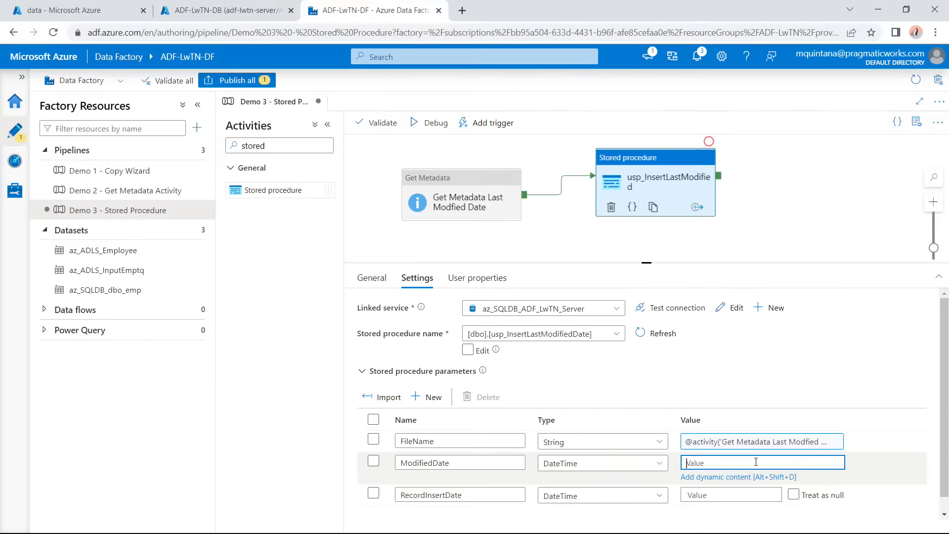
click(141, 193)
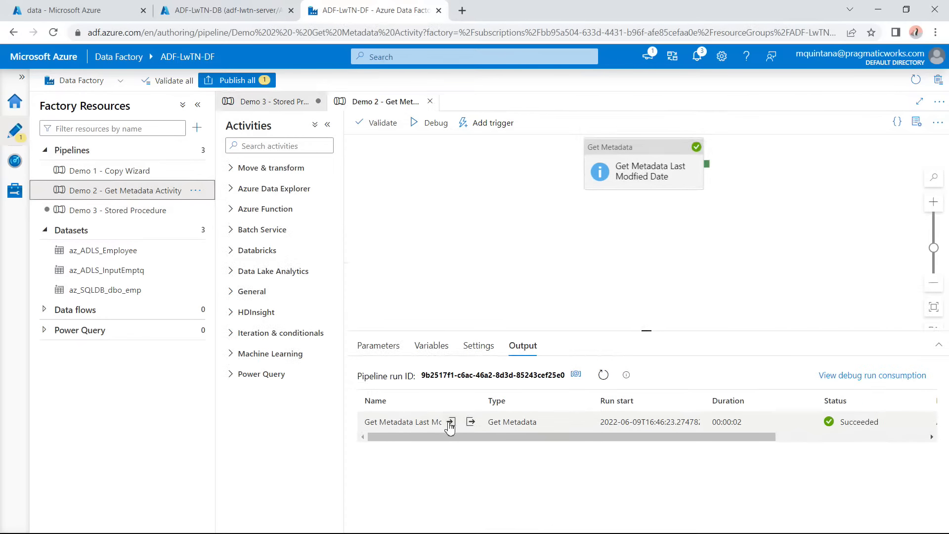
click(470, 423)
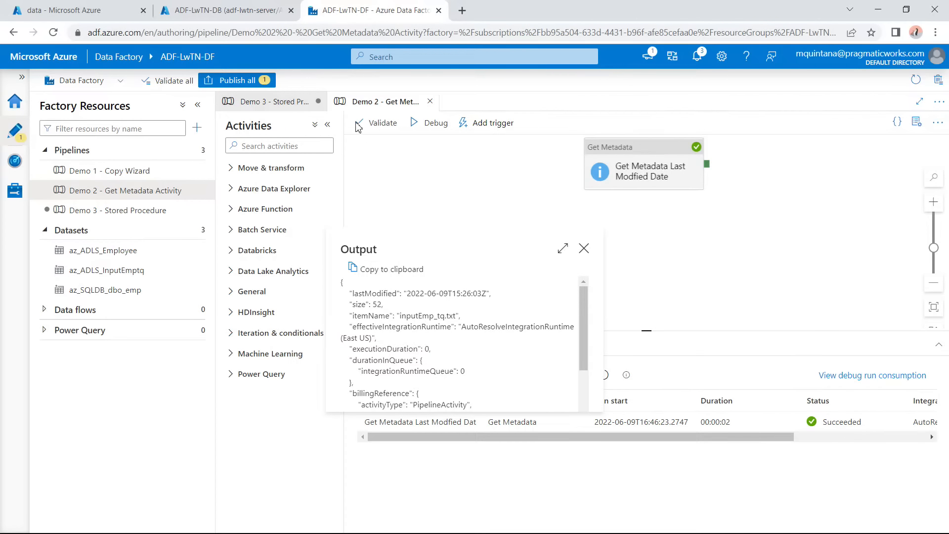
click(430, 103)
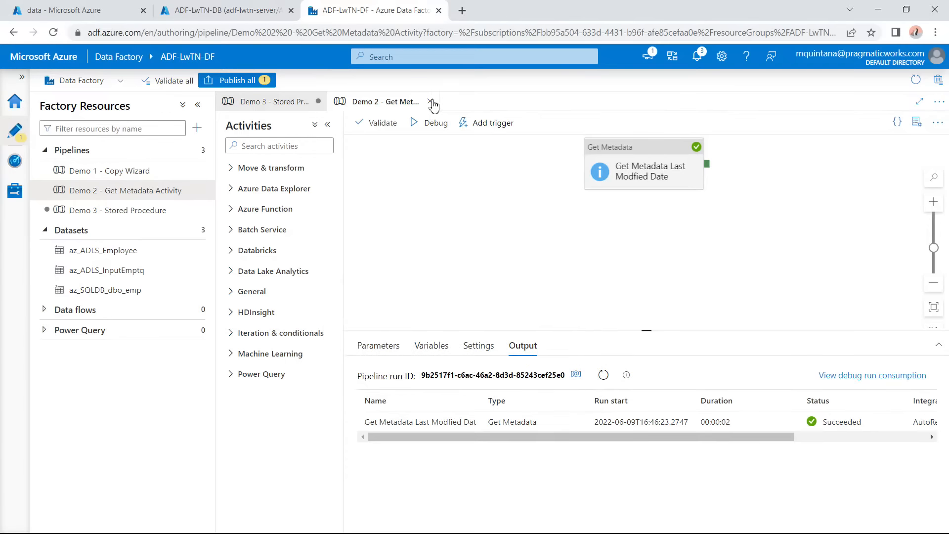
click(430, 102)
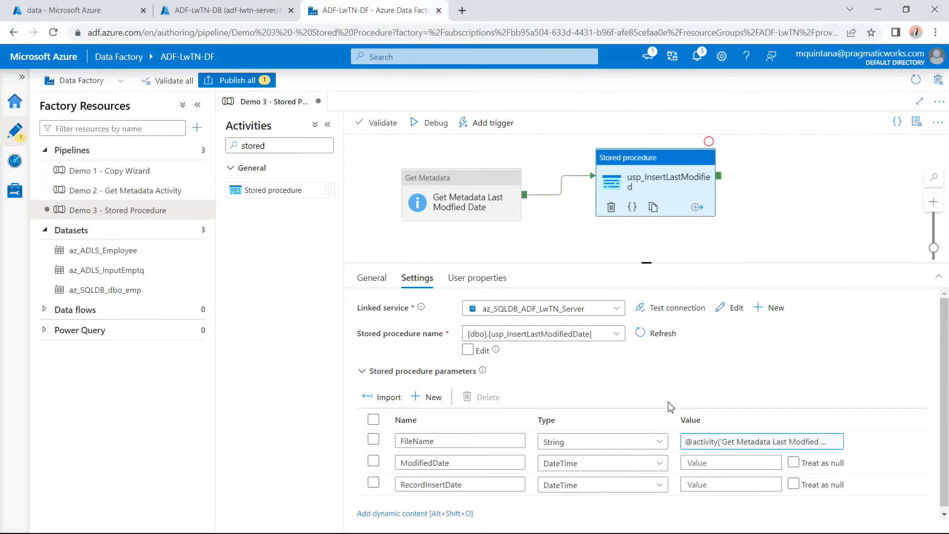
click(704, 465)
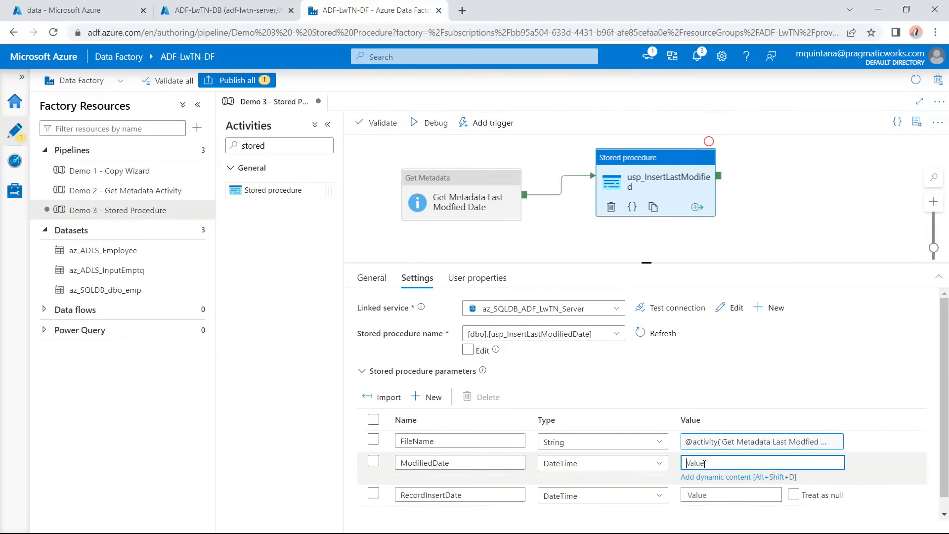
click(705, 477)
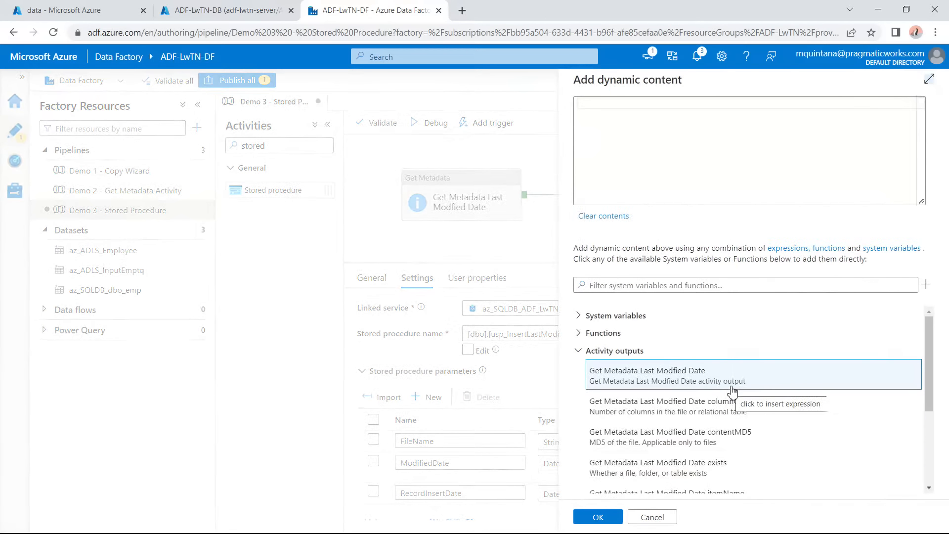
scroll(732, 392, down, 3)
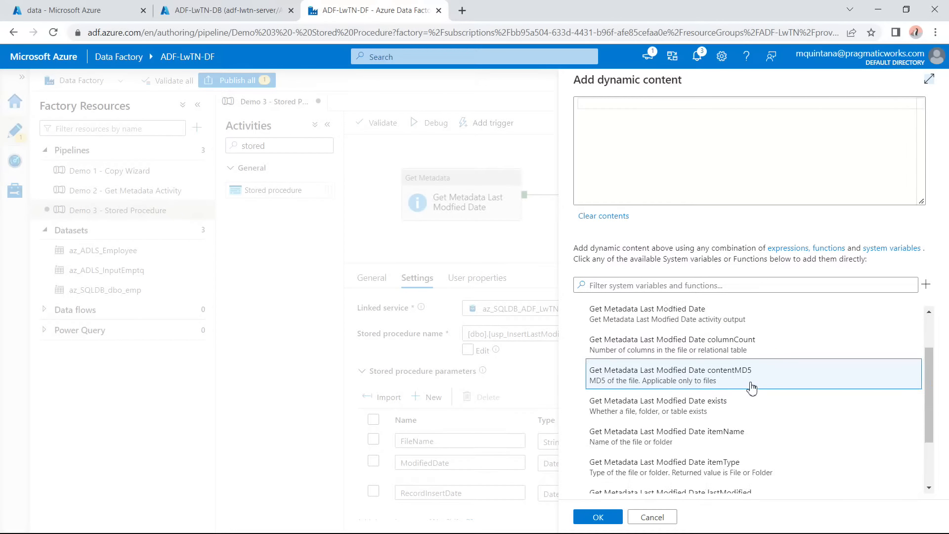
scroll(756, 390, down, 1)
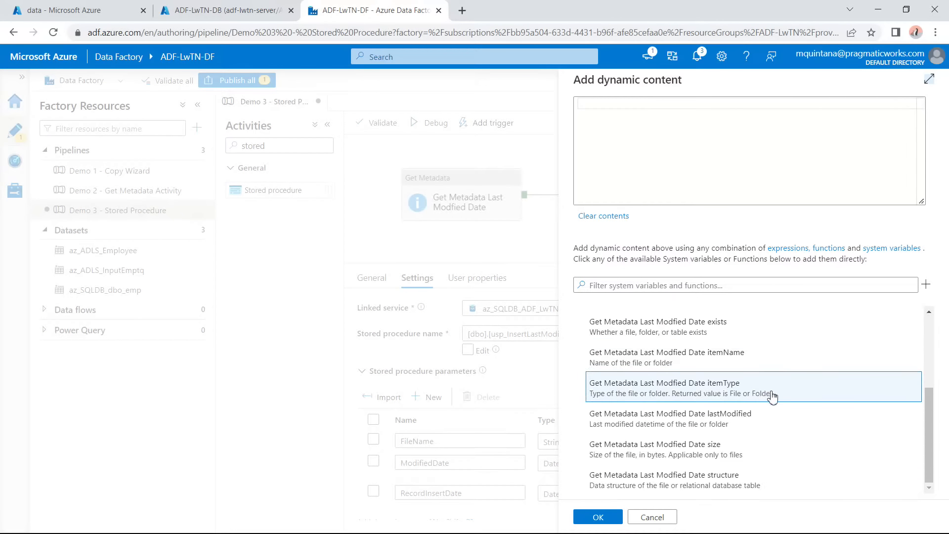
click(765, 425)
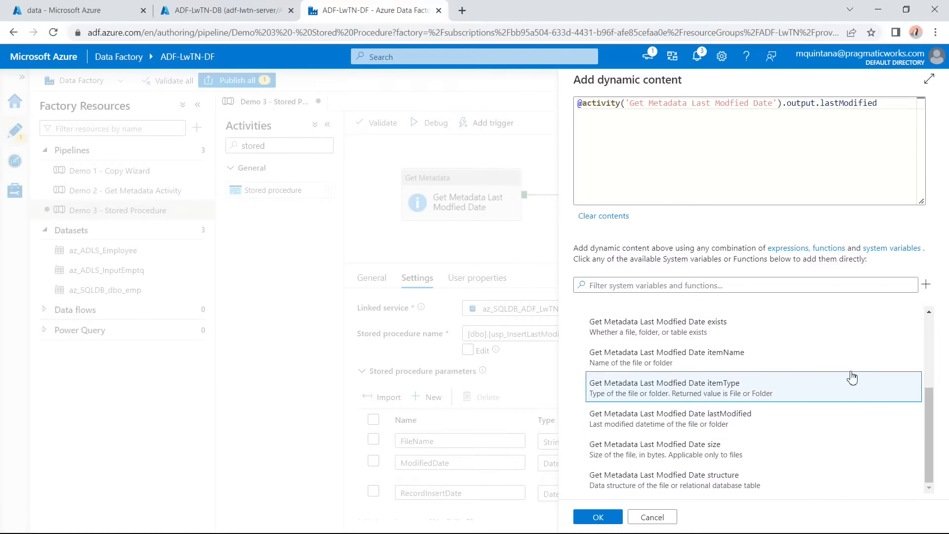
Try replacing the ModifiedDate expression with the addhours date function, and clear the expression.
drag(928, 412, 915, 314)
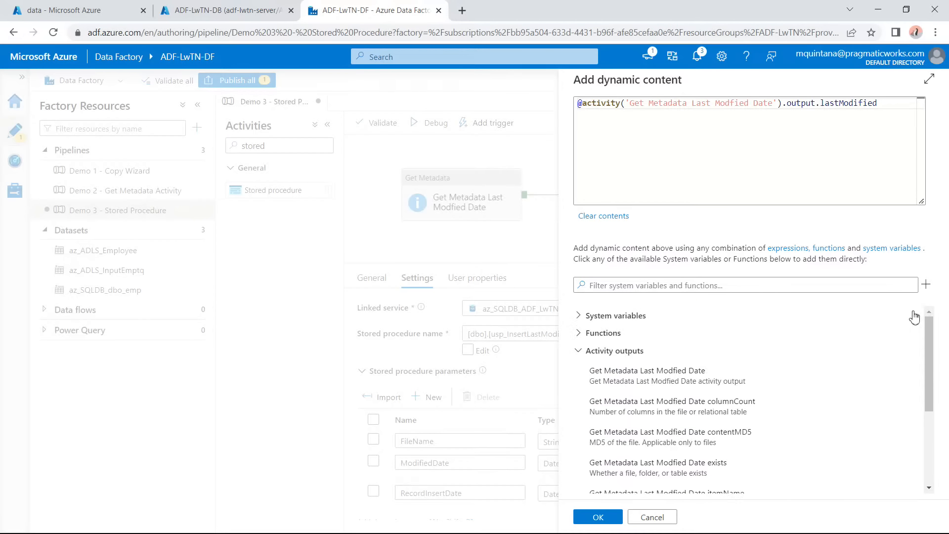
click(577, 334)
click(603, 401)
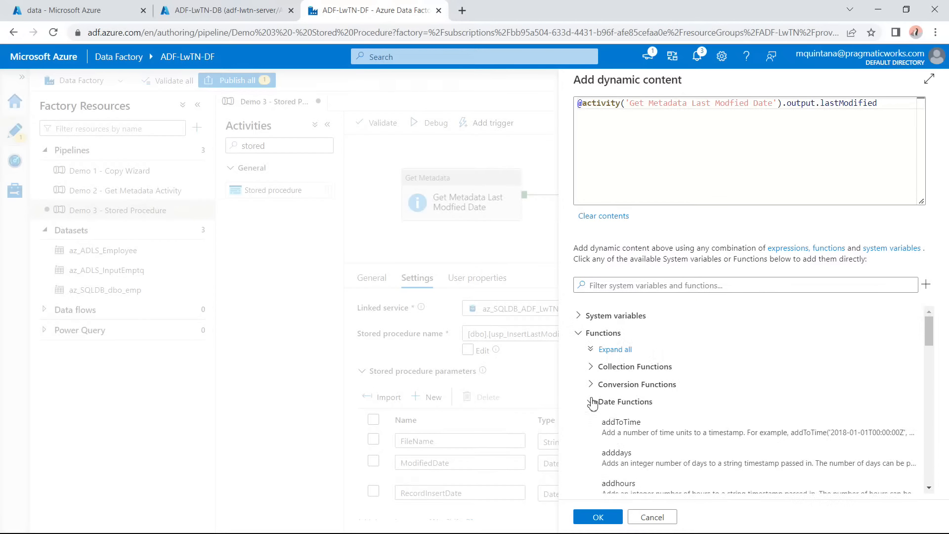
scroll(663, 409, down, 1)
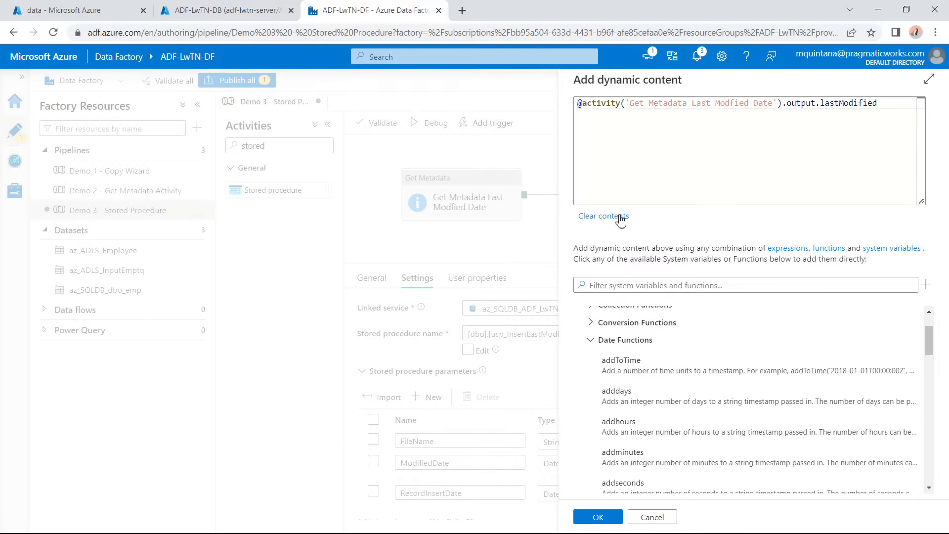
drag(881, 111, 571, 103)
key(BackSpace)
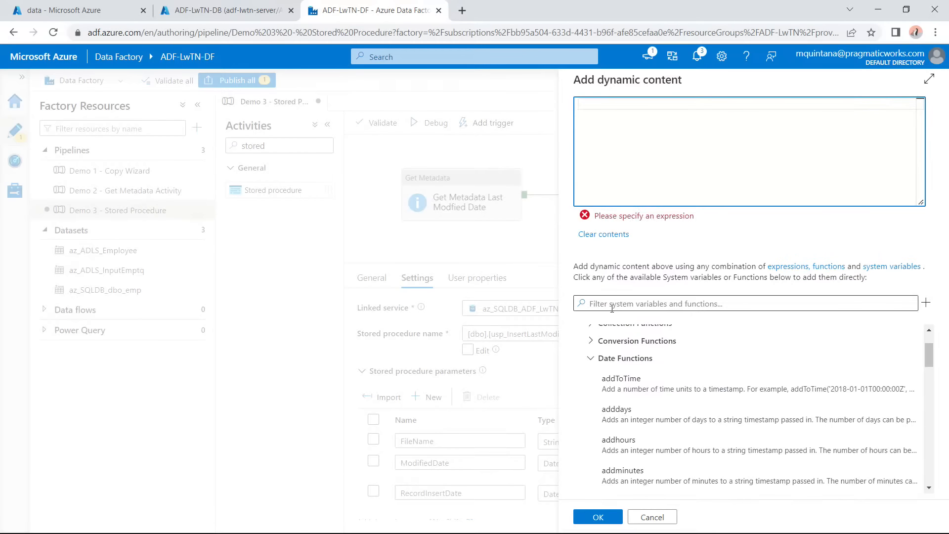
click(606, 439)
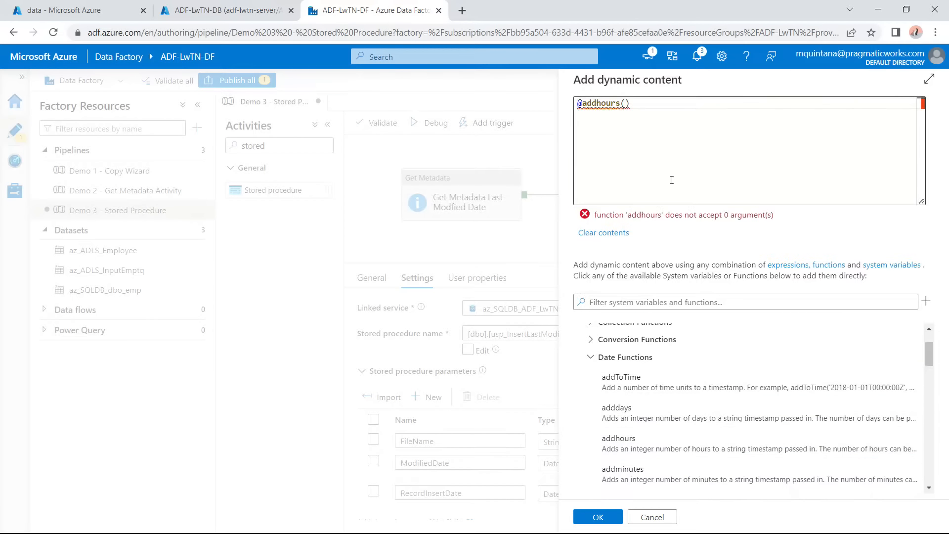
click(626, 103)
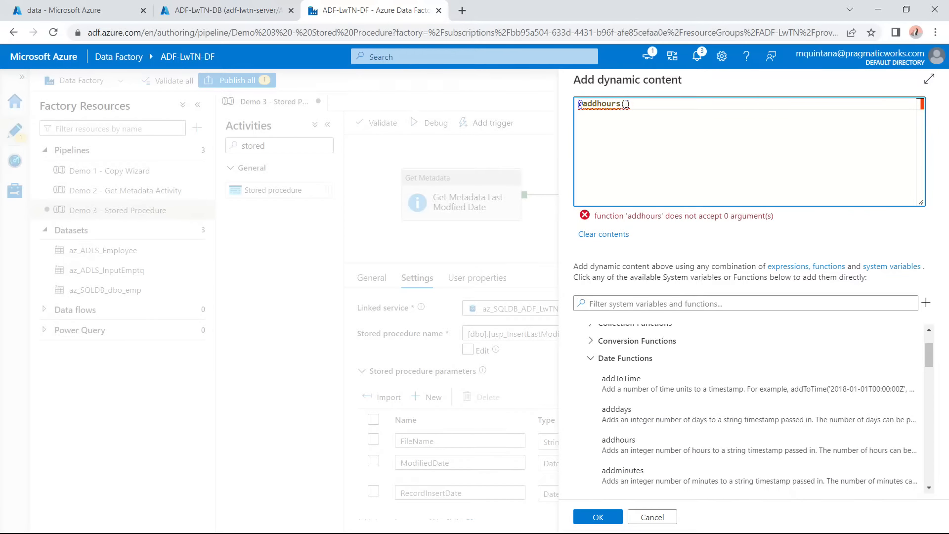
drag(646, 104, 571, 104)
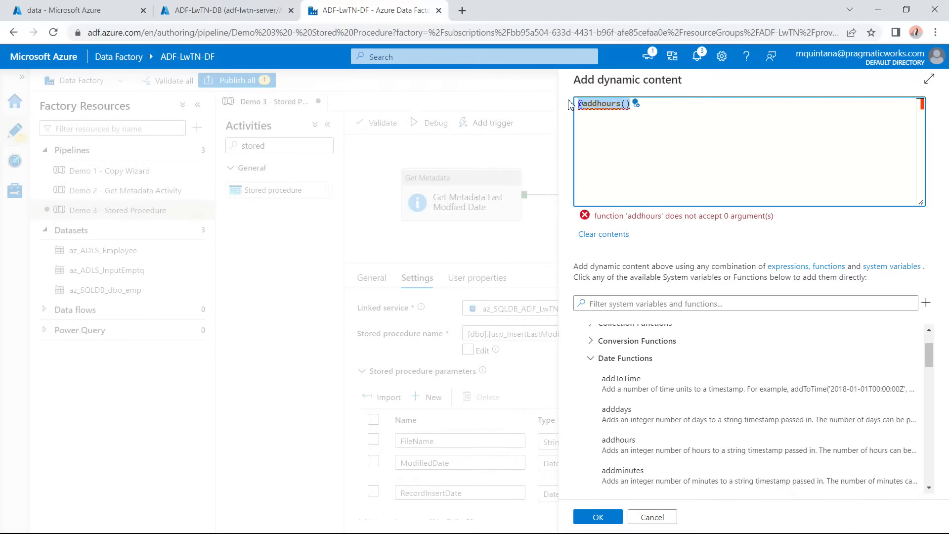
key(BackSpace)
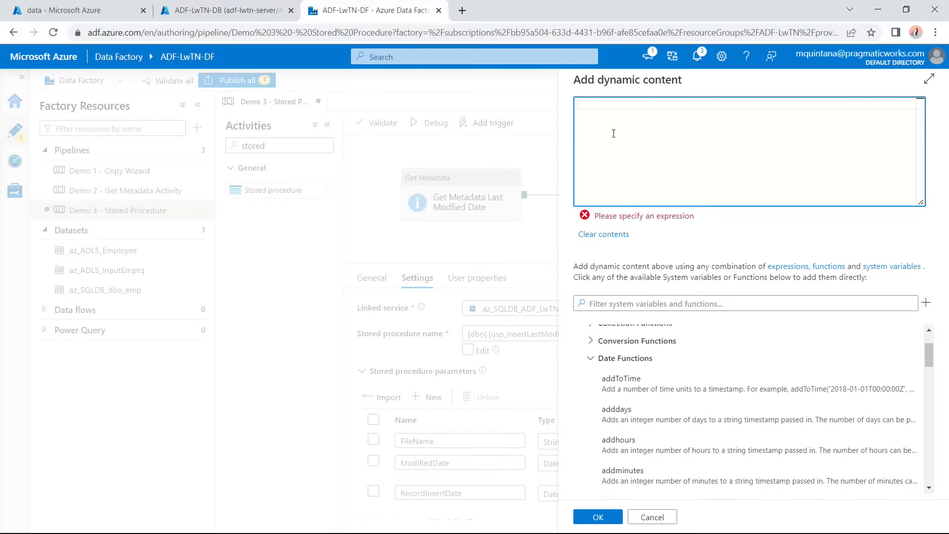
Apply the Get Metadata lastModified output as ModifiedDate's value, and check the modified date of inputEmp_tq.txt in the data container.
click(591, 357)
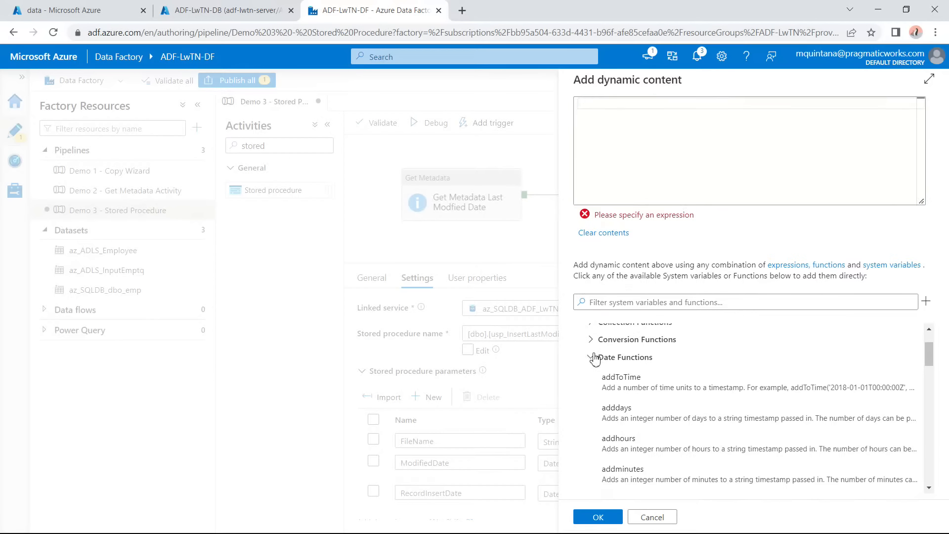
scroll(720, 449, down, 5)
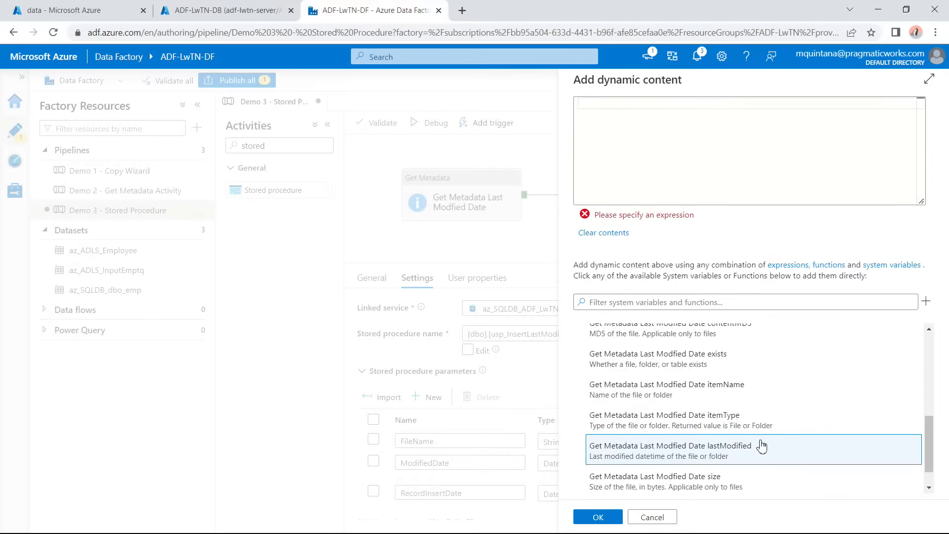
click(746, 419)
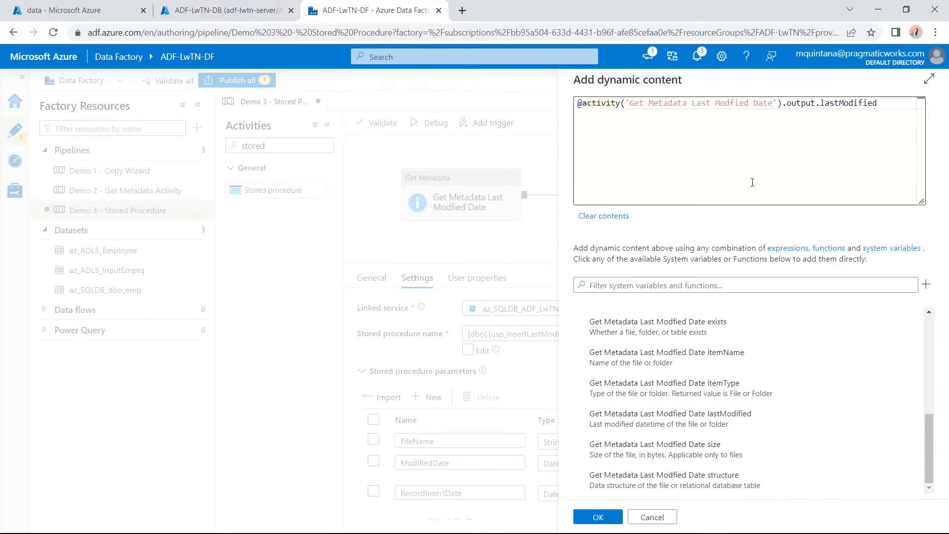
click(602, 517)
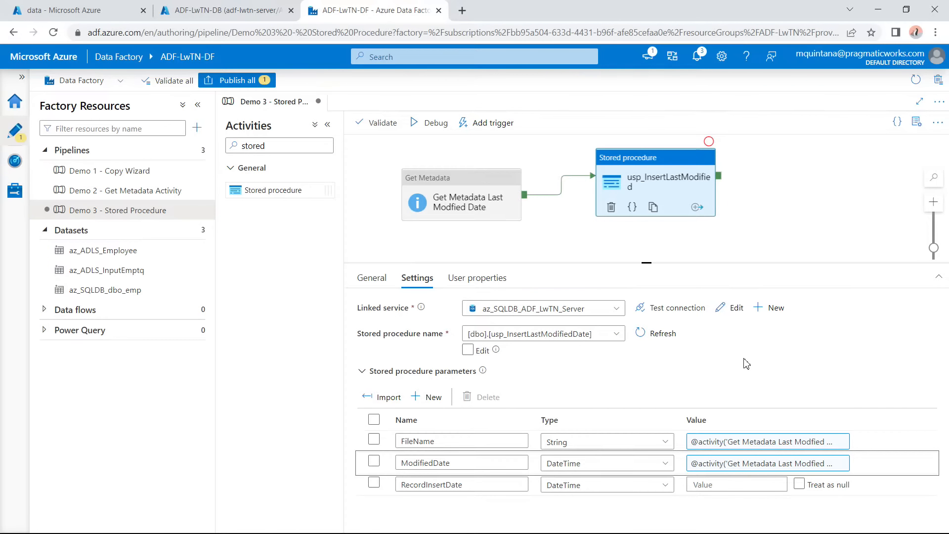
click(74, 10)
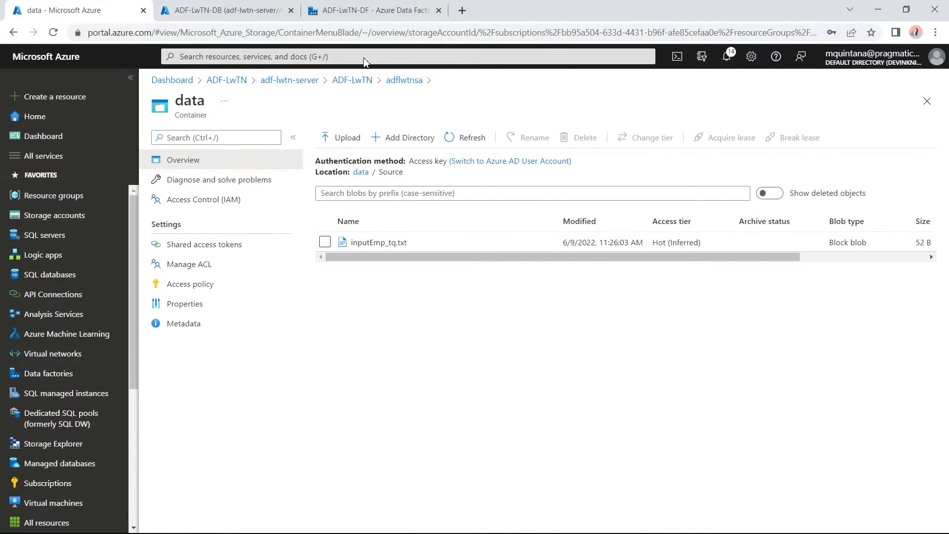
click(372, 11)
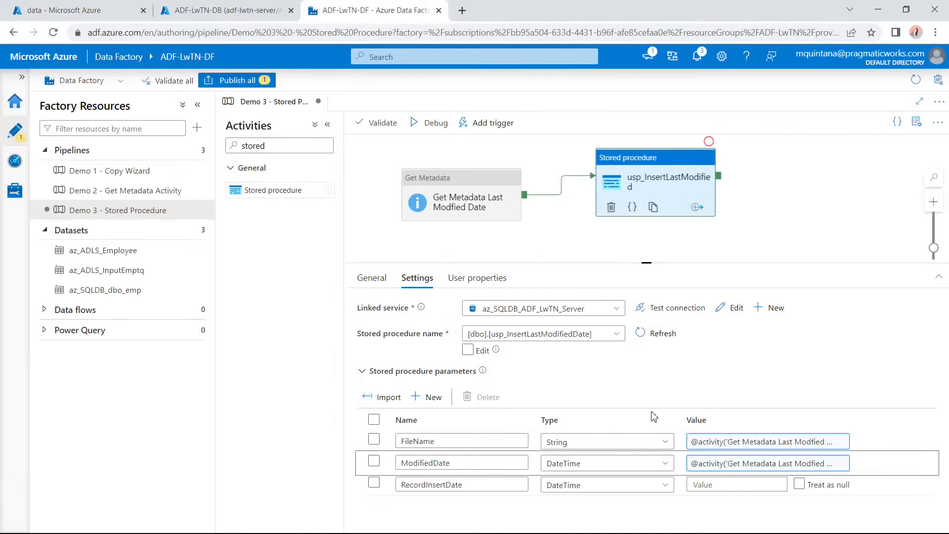
Open the dynamic content for the RecordInsertDate parameter and insert the utcnow date function.
click(725, 484)
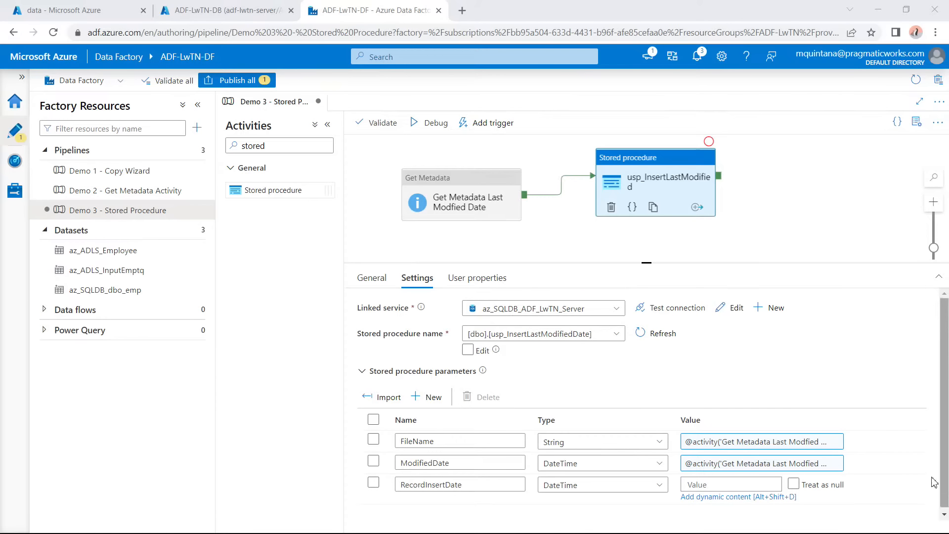
click(741, 502)
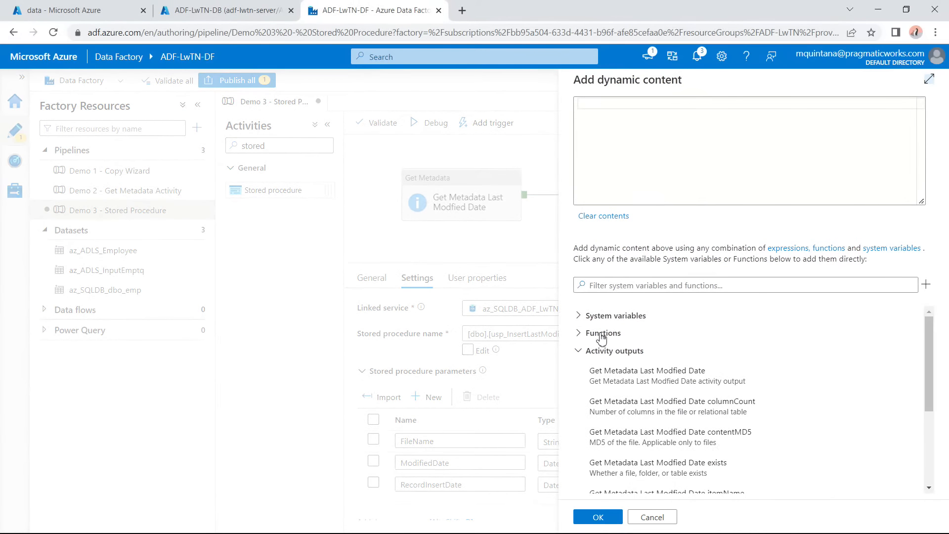
click(588, 334)
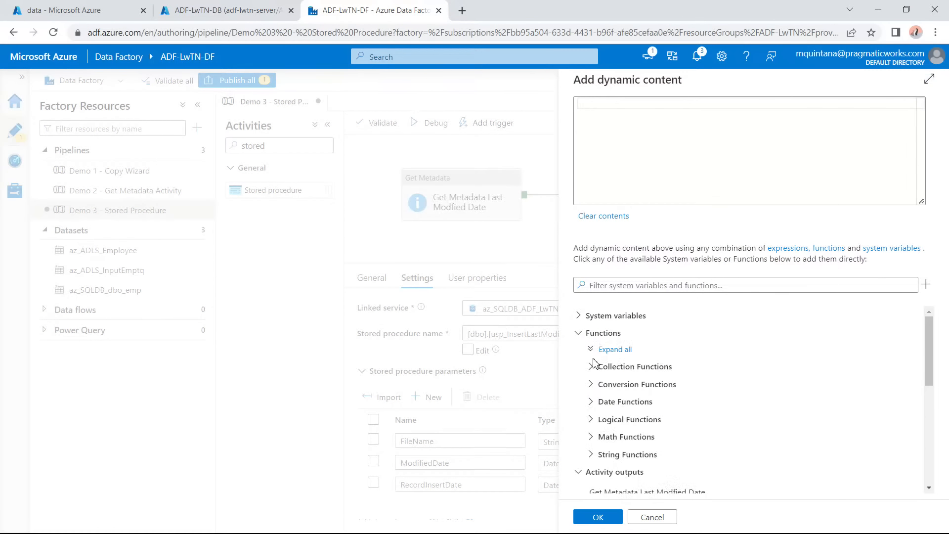
click(598, 403)
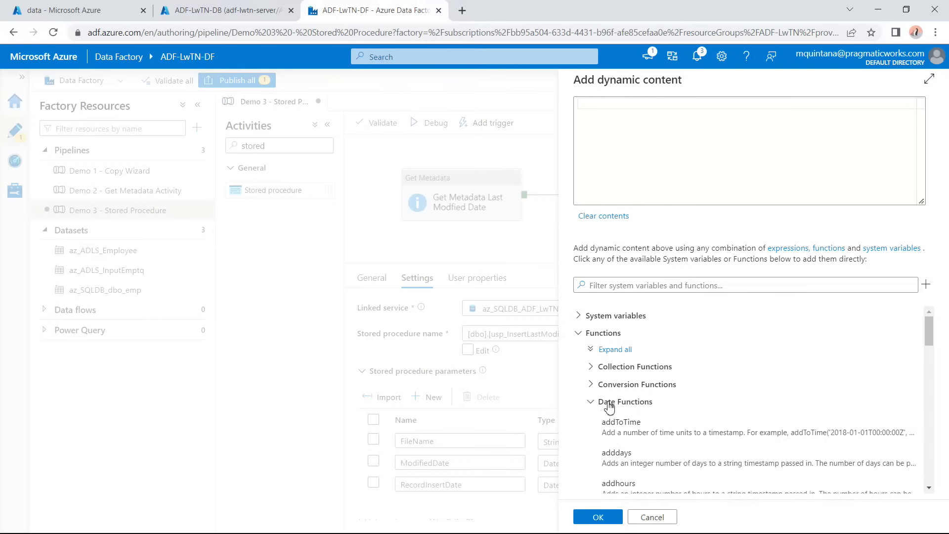
scroll(633, 420, down, 6)
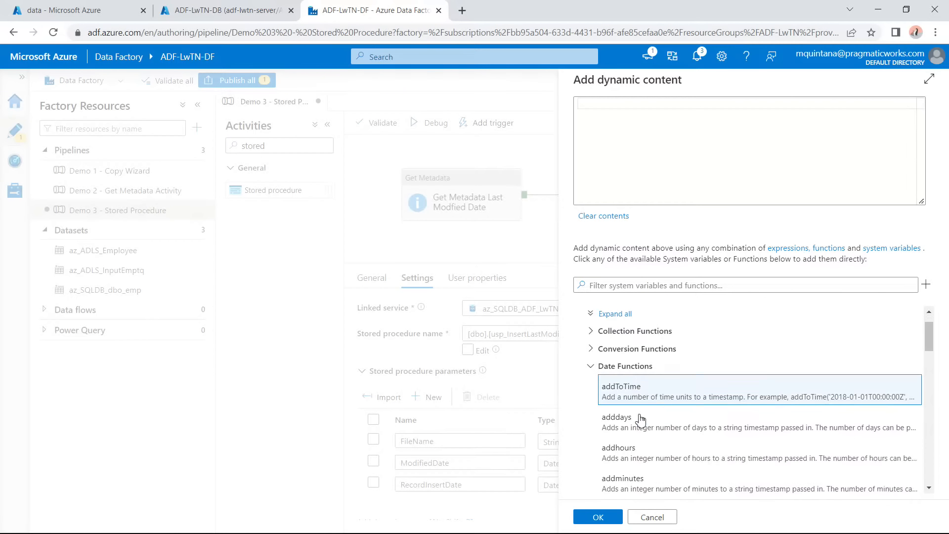
scroll(641, 419, down, 8)
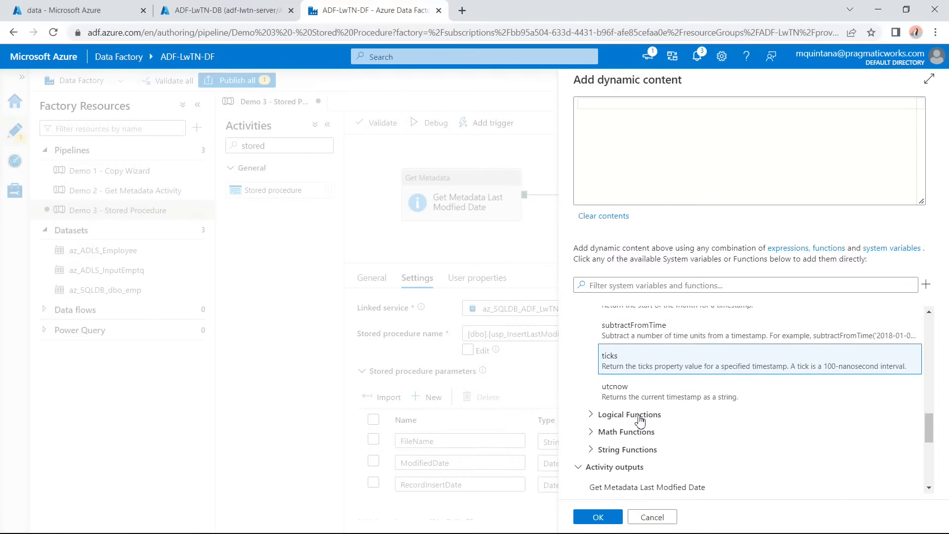
click(628, 394)
Replace the RecordInsertDate expression with the convertFromUtc date function, and insert utcnow() as its first argument.
mouse_move(609, 107)
drag(620, 104, 574, 107)
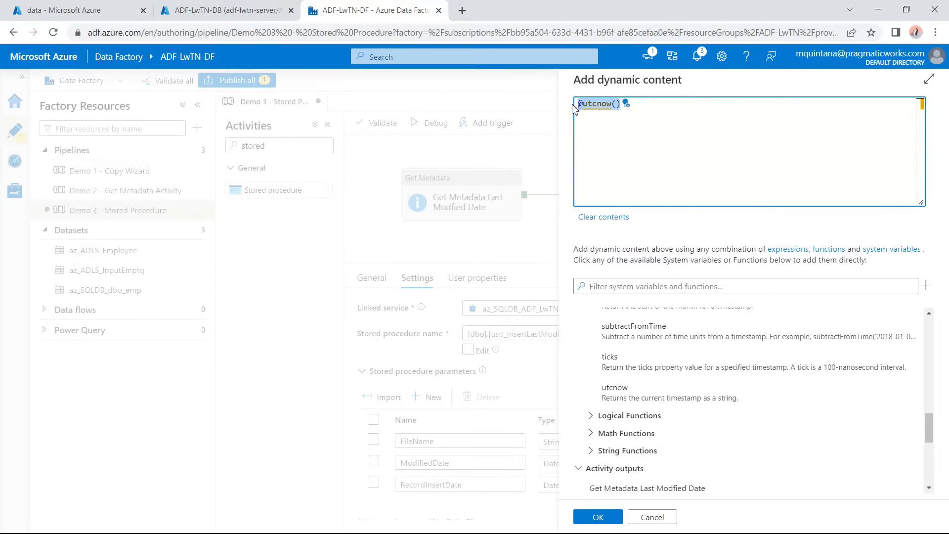
scroll(673, 381, up, 4)
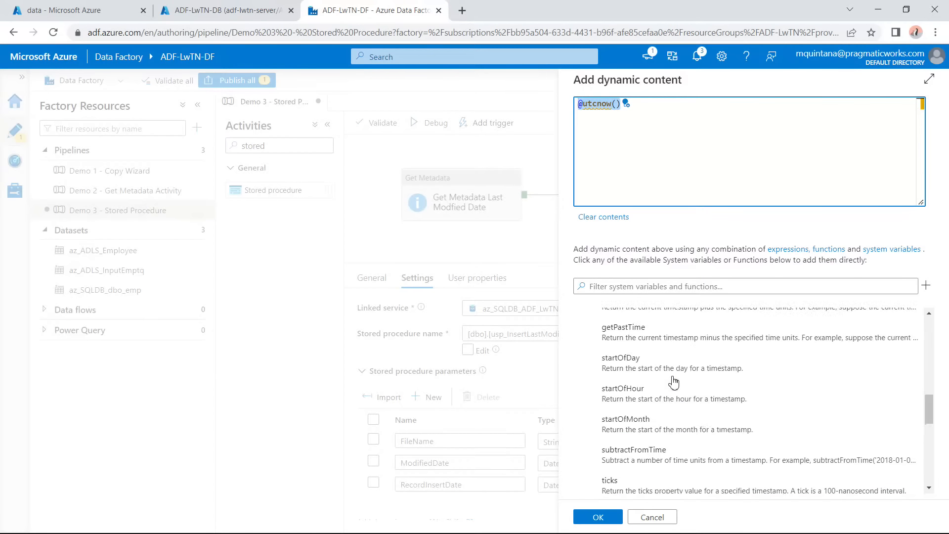
scroll(674, 381, up, 4)
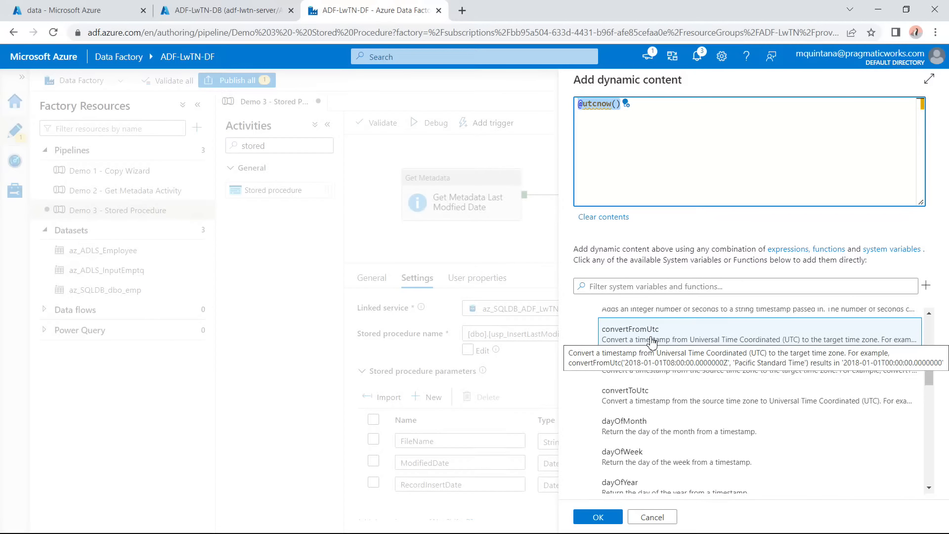
key(Delete)
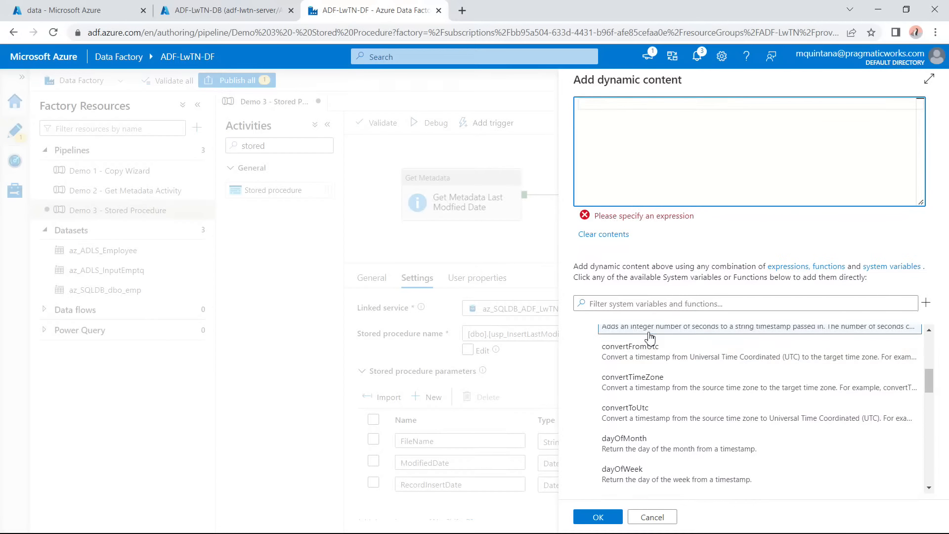
click(647, 354)
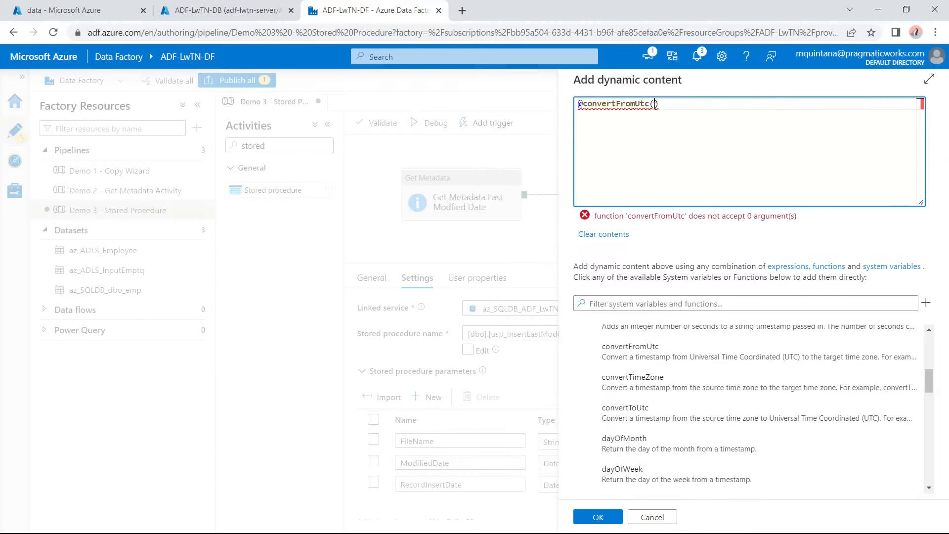
scroll(663, 375, down, 8)
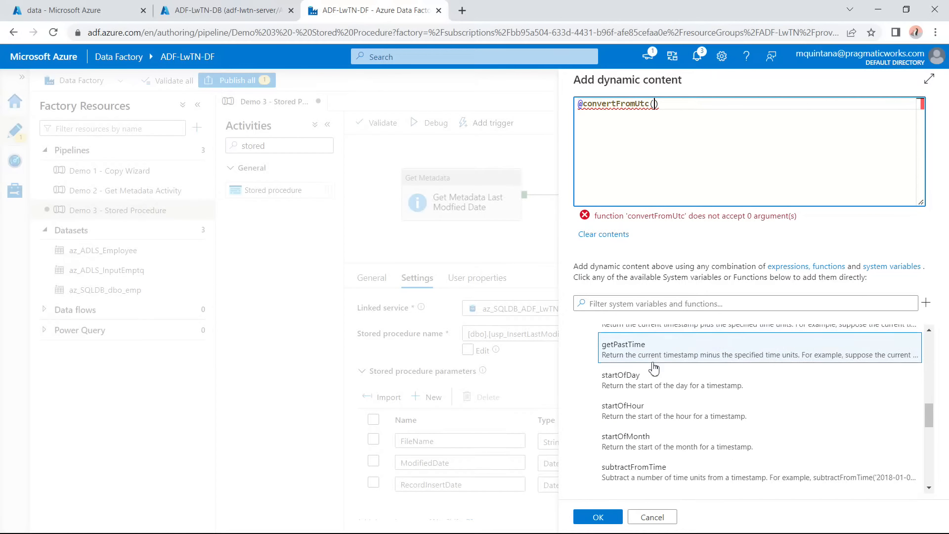
click(649, 419)
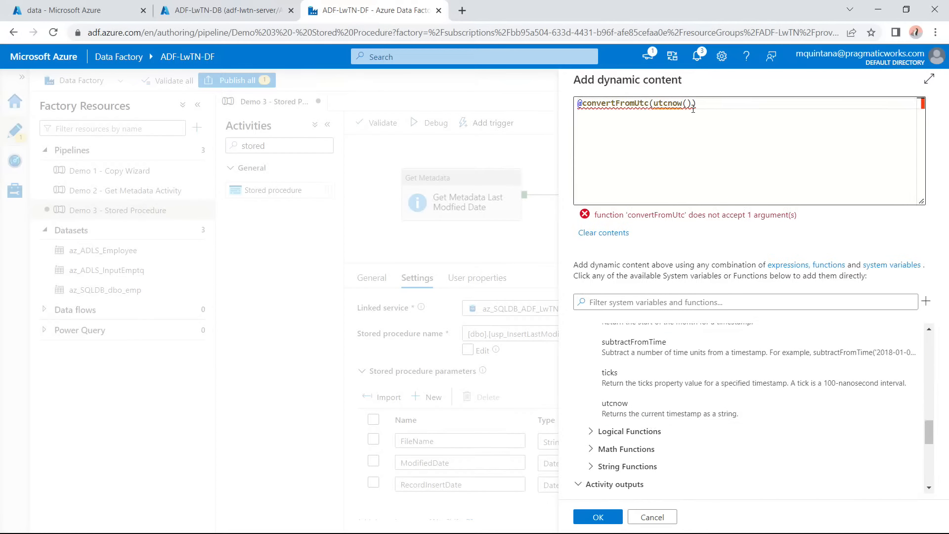
Add 'Eastern Stand Time' as convertFromUtc's target time zone, apply the expression to RecordInsertDate, and reopen it for a check.
text(,)
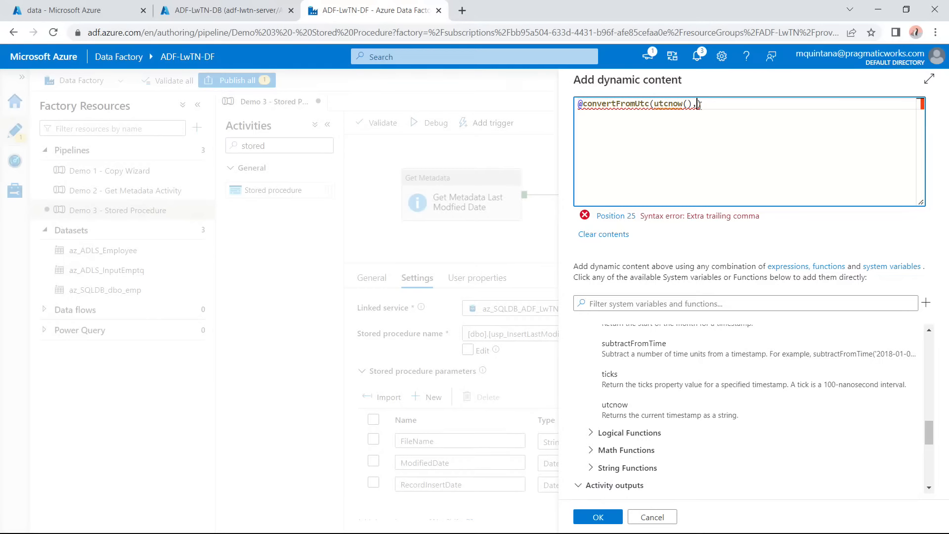
text('East)
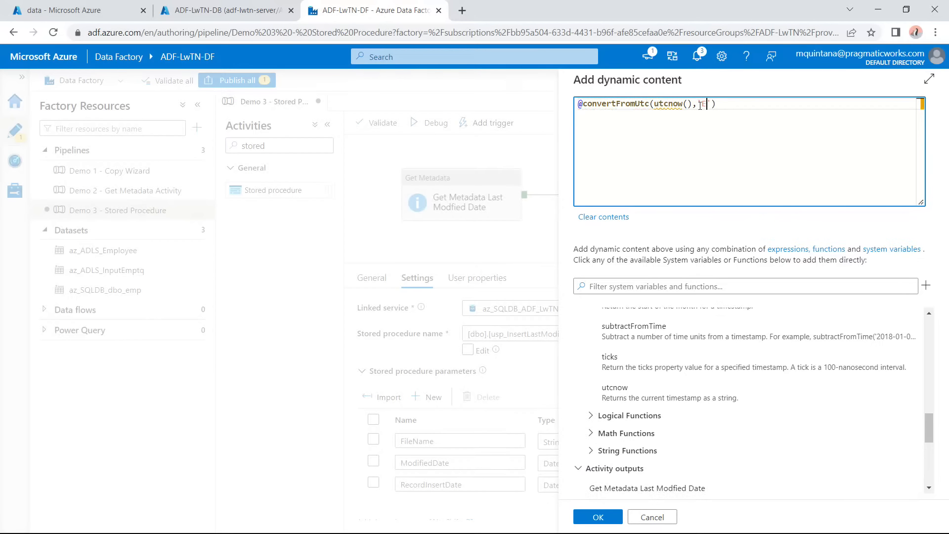
text(ern Stand Time)
click(598, 517)
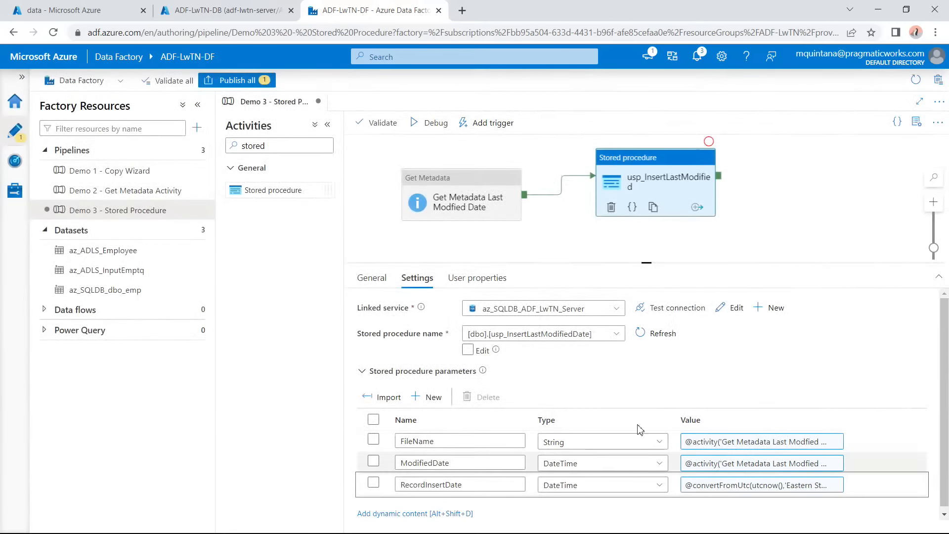
click(740, 485)
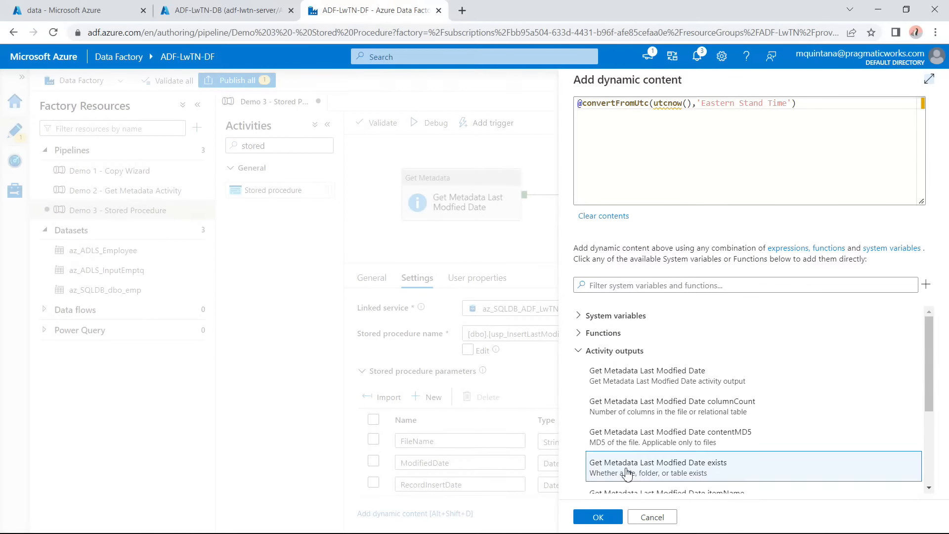
click(603, 517)
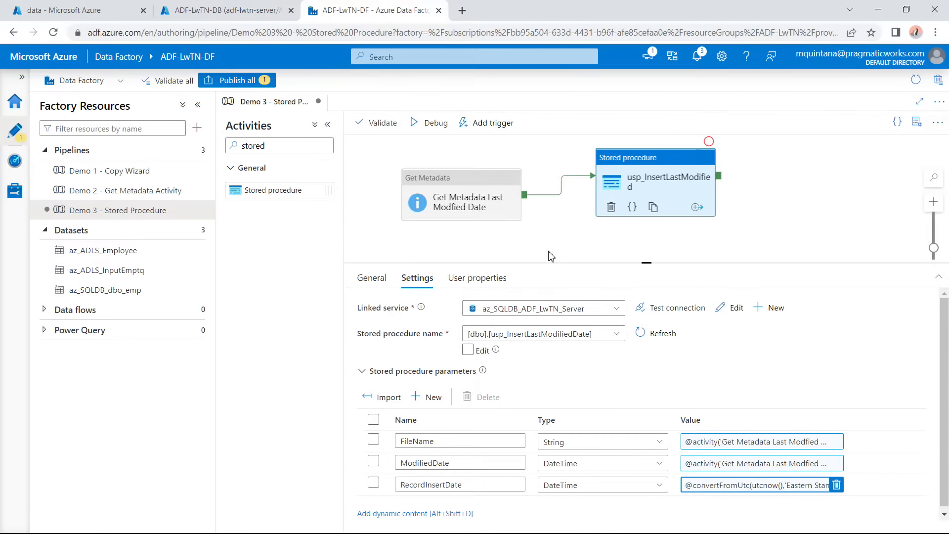
Publish the new Demo 3 - Stored Procedure pipeline and start a debug run of it.
click(227, 80)
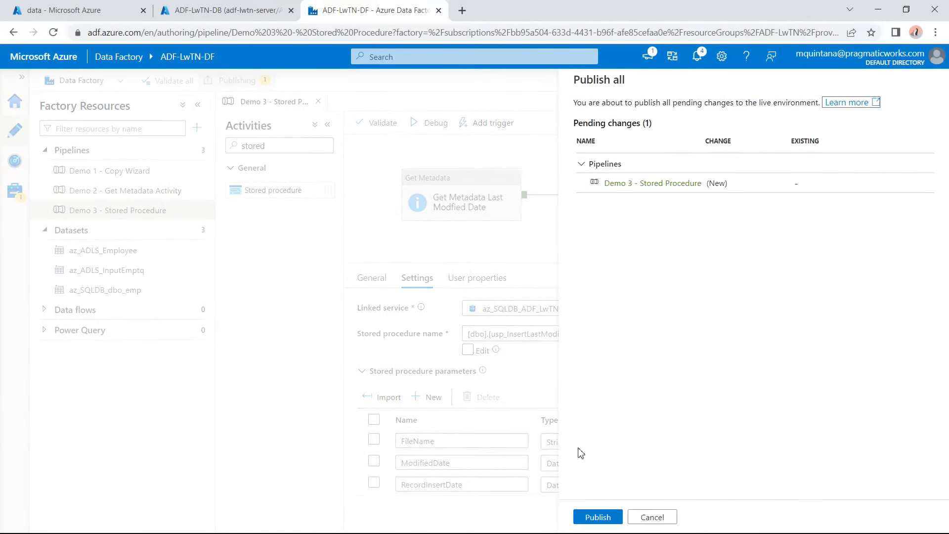
click(602, 517)
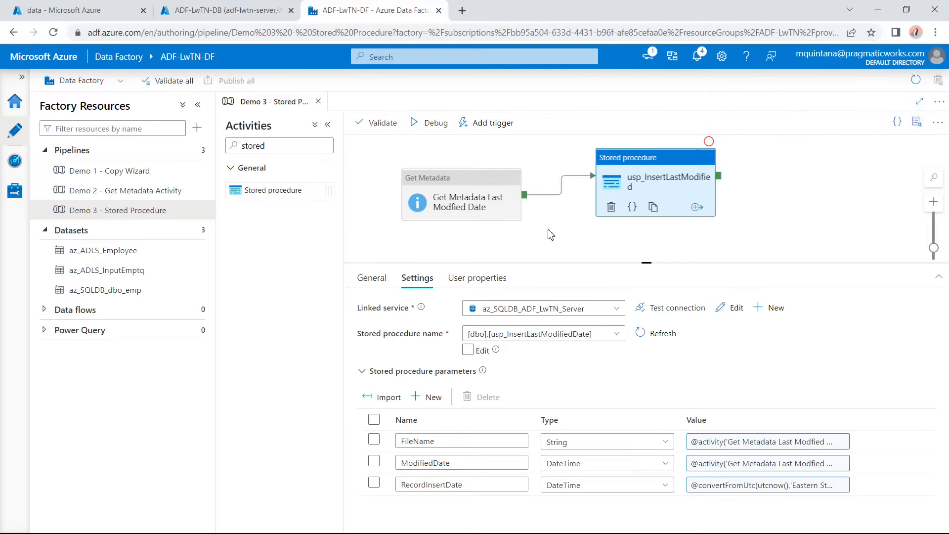
click(419, 130)
click(409, 156)
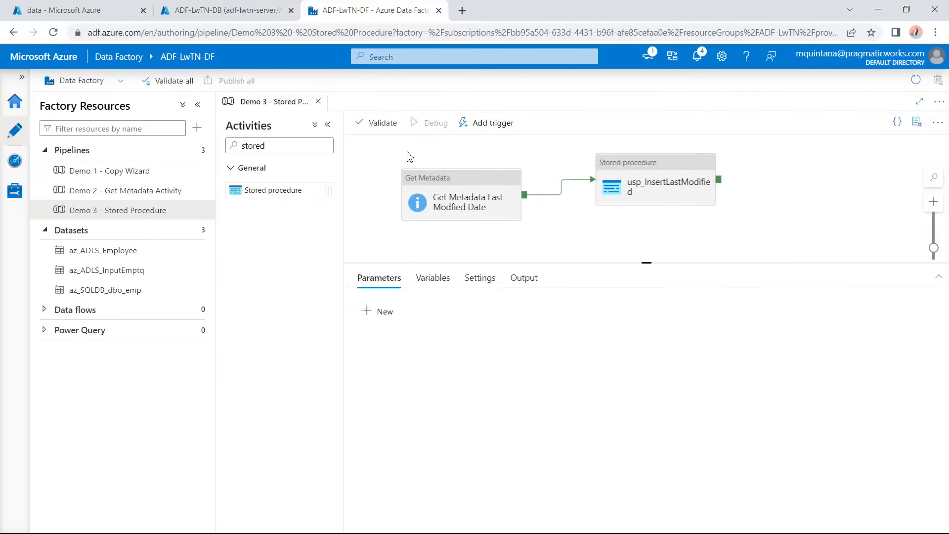
Monitor the debug run's output by refreshing its status, and read the error details of the usp_InsertLastModified activity.
click(523, 278)
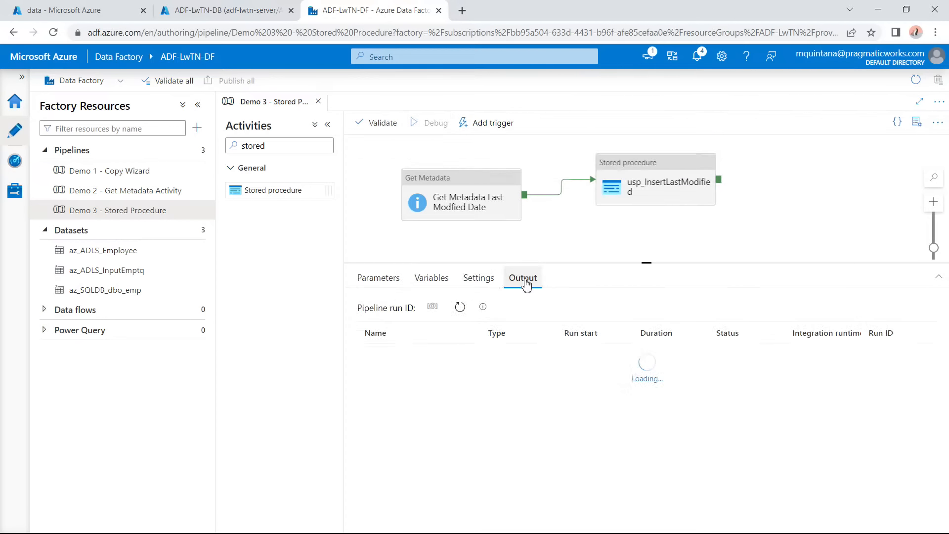
click(461, 308)
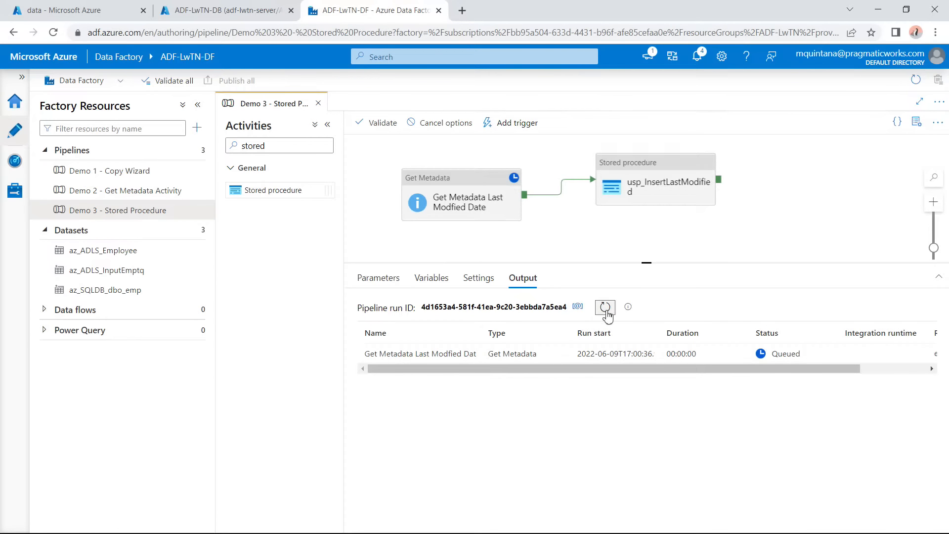
click(605, 308)
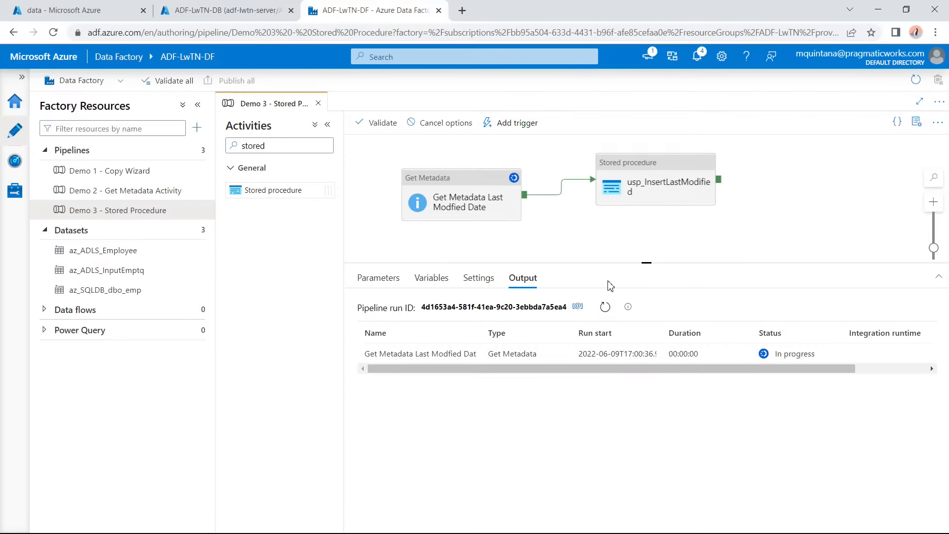
click(607, 309)
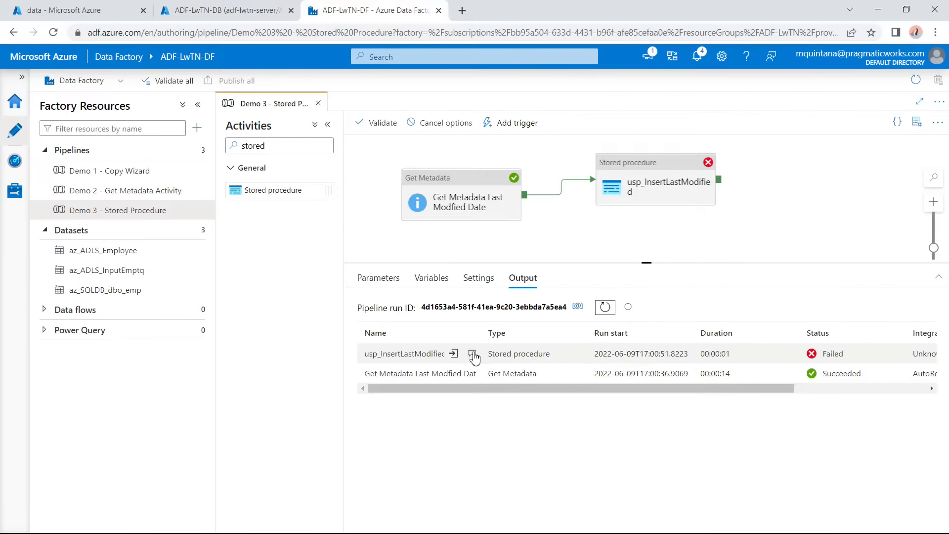
click(474, 356)
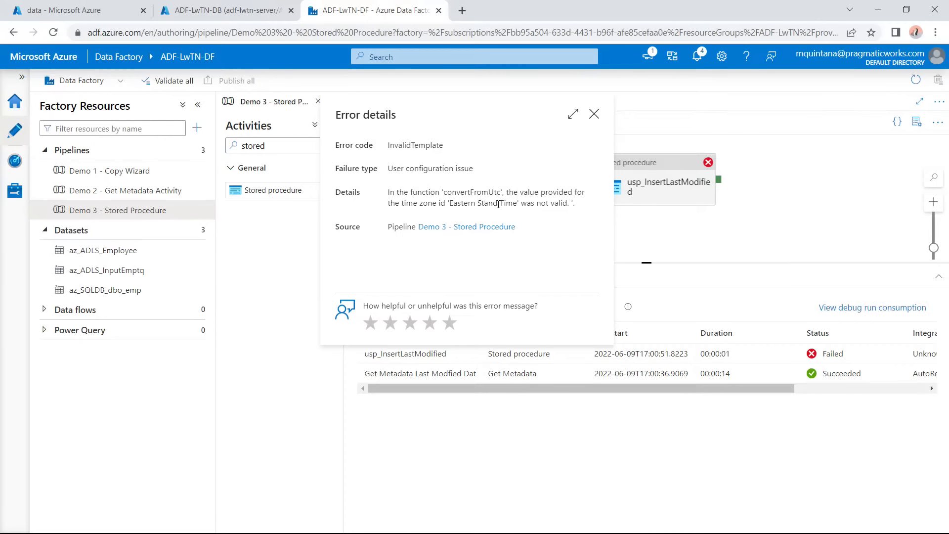
click(594, 114)
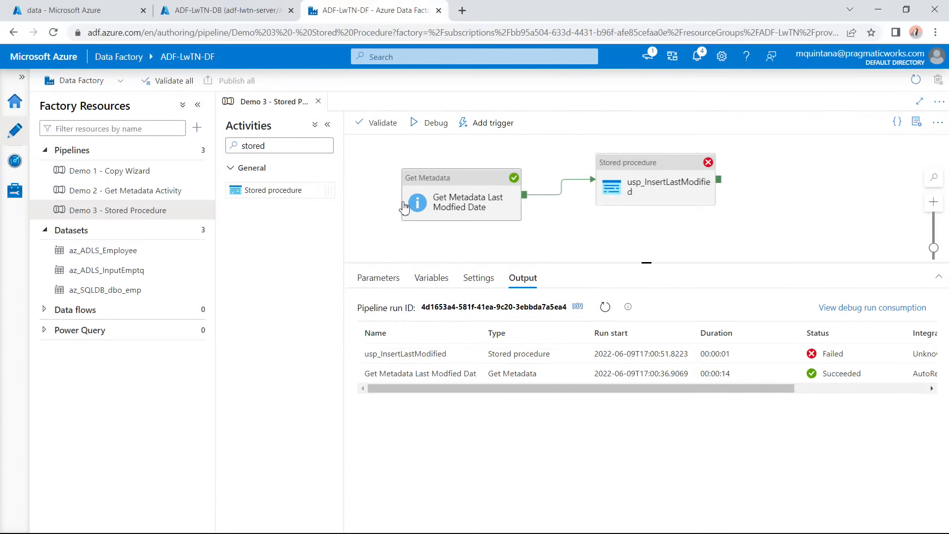
Correct the time zone in the stored procedure's RecordInsertDate expression to 'Eastern Standard Time' and apply it.
click(657, 187)
click(751, 486)
click(751, 486)
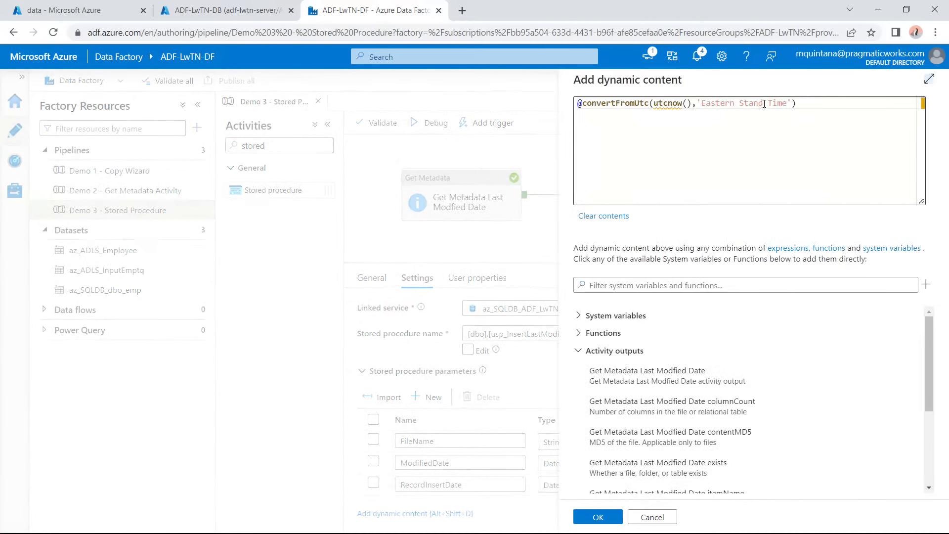
click(763, 104)
text(ard)
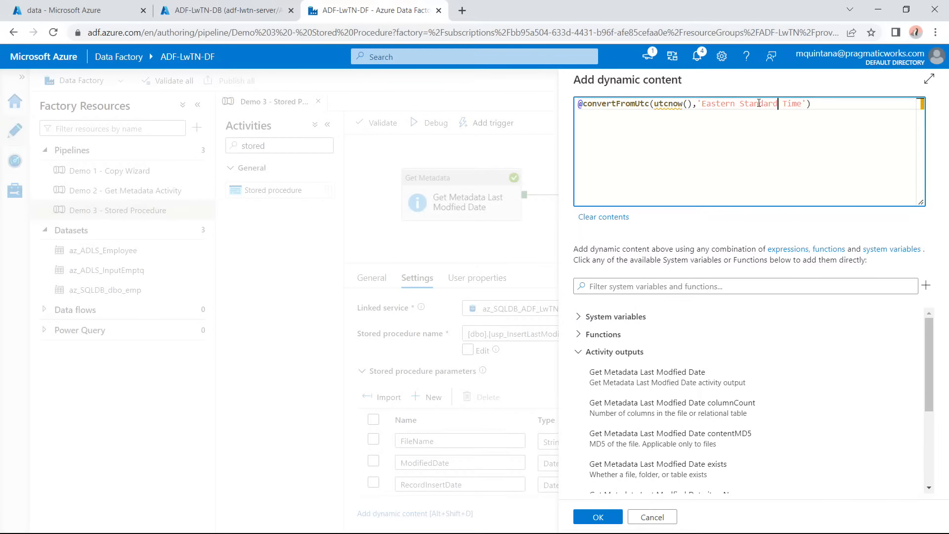
click(607, 515)
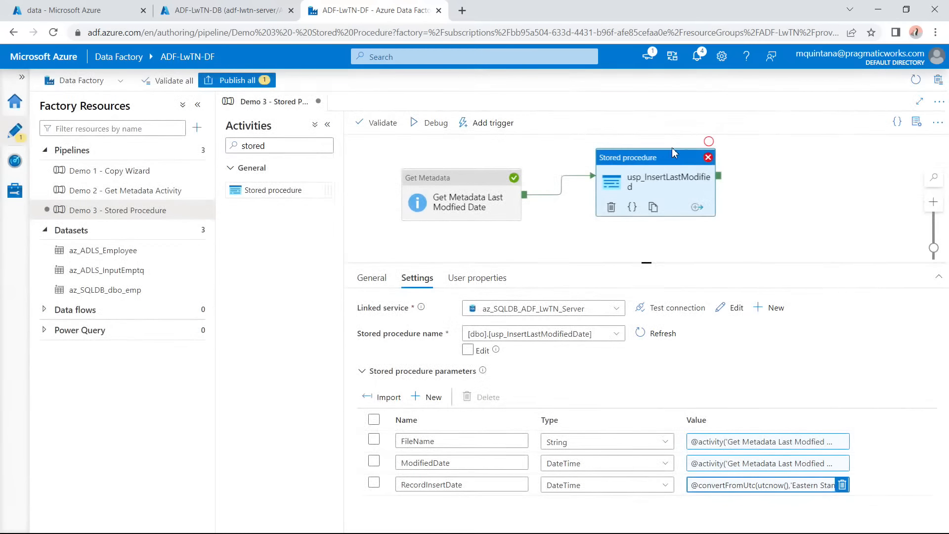
Review the Get Metadata activity's output and the stored procedure activity's error details from the debug run.
click(538, 230)
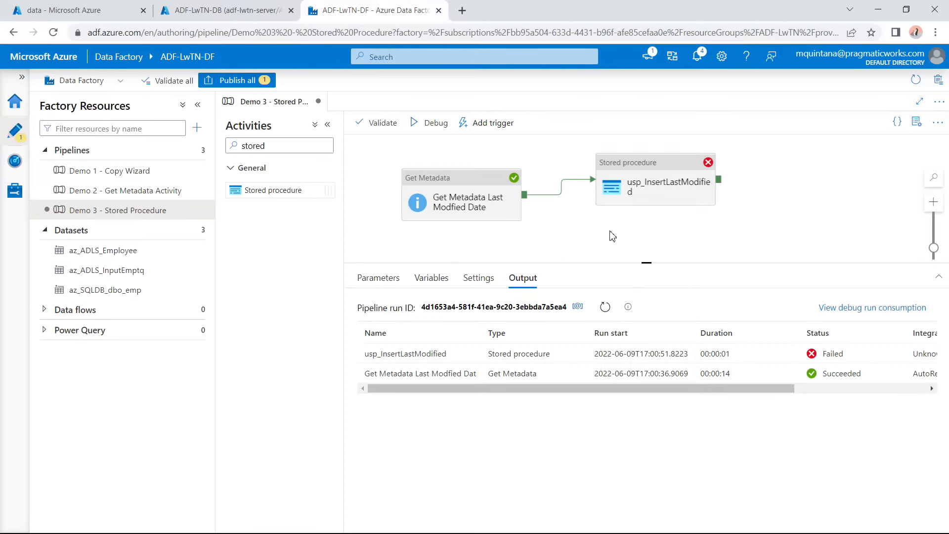
click(471, 375)
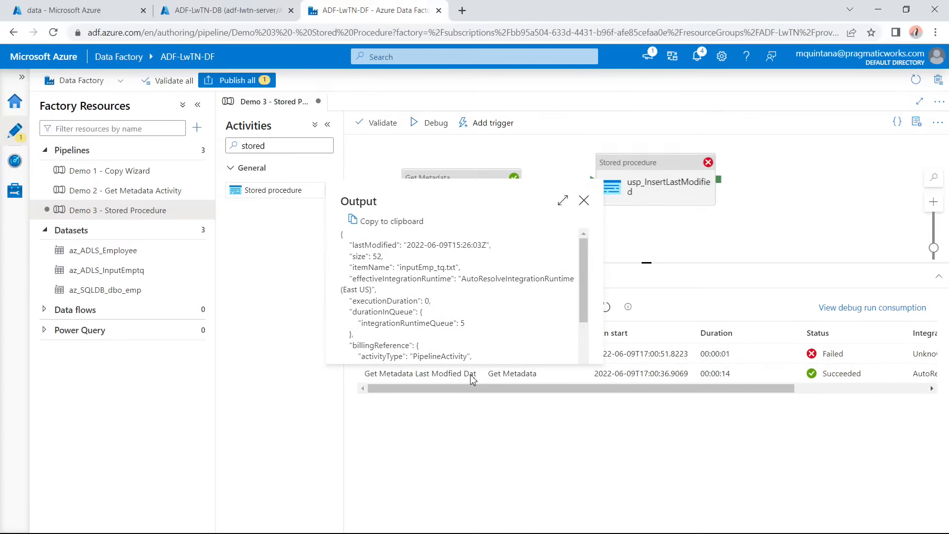
click(584, 200)
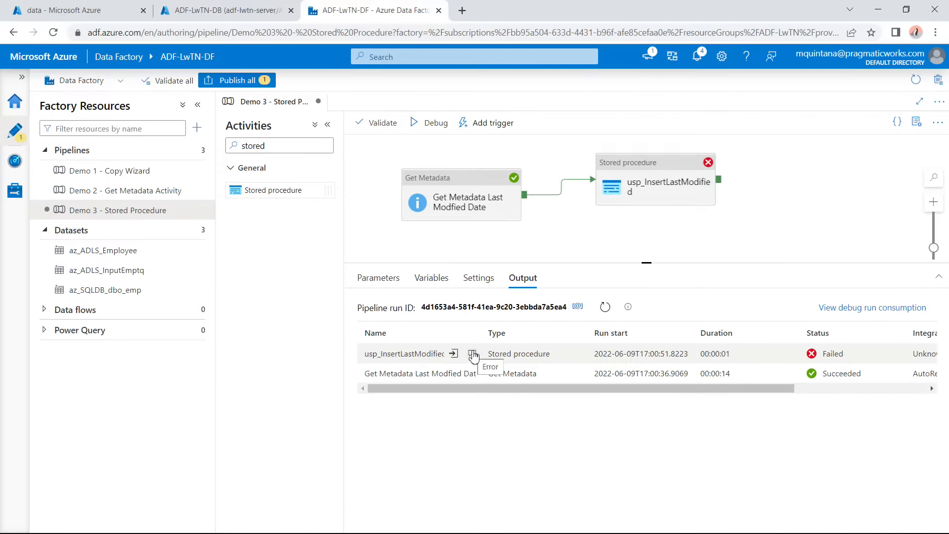
click(472, 354)
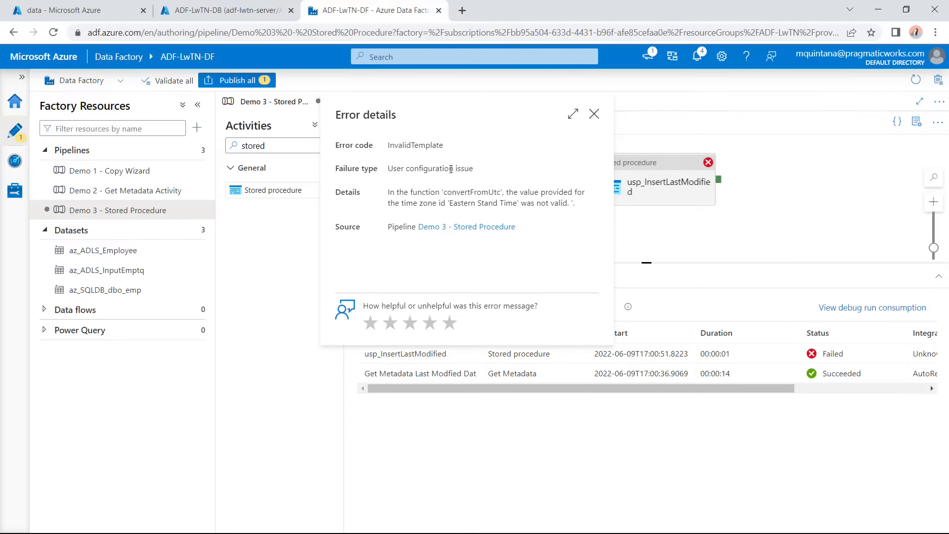
click(595, 115)
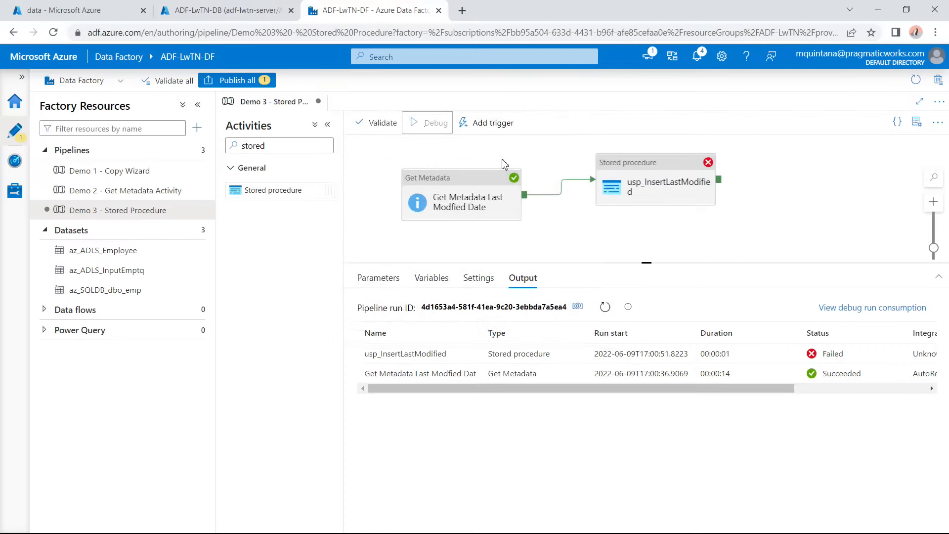
Debug the pipeline again, refresh the run status until both activities finish, and recheck the stored procedure's parameters.
click(606, 308)
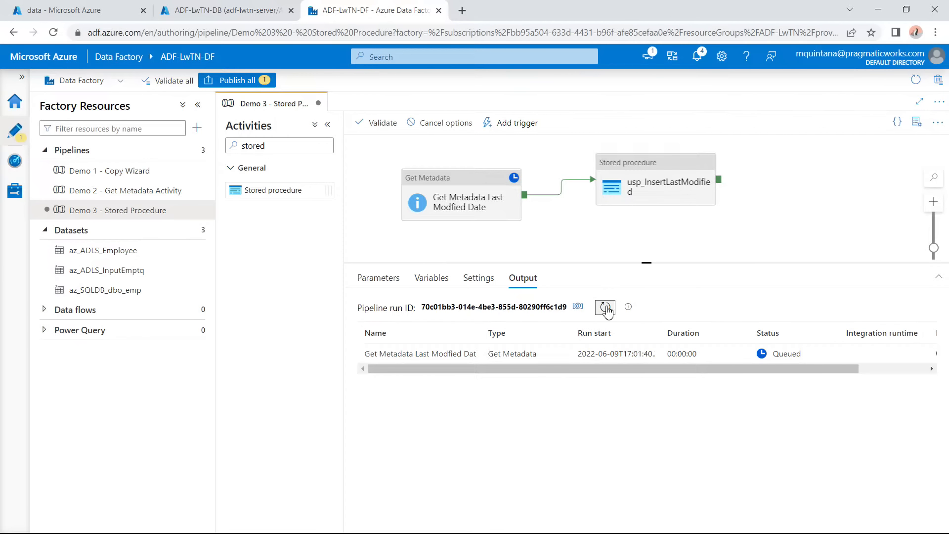
click(605, 308)
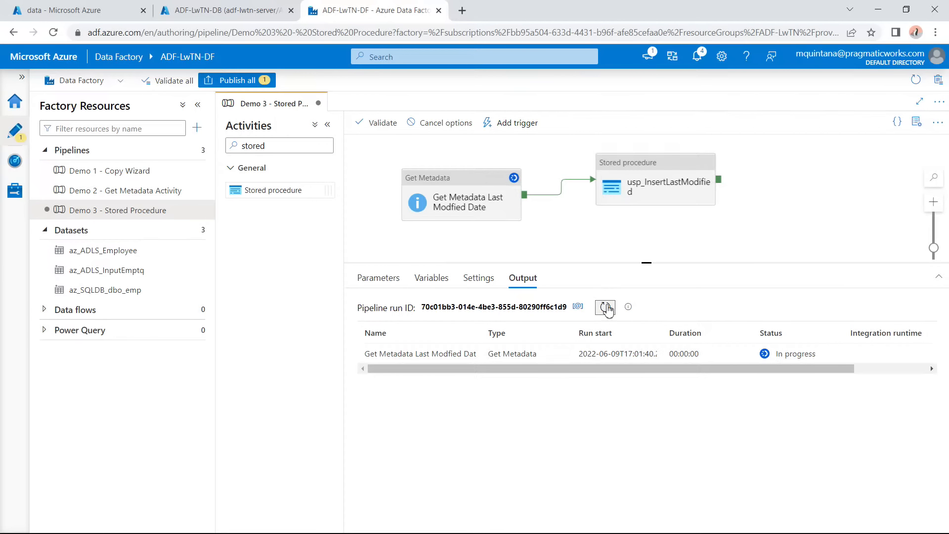
click(608, 310)
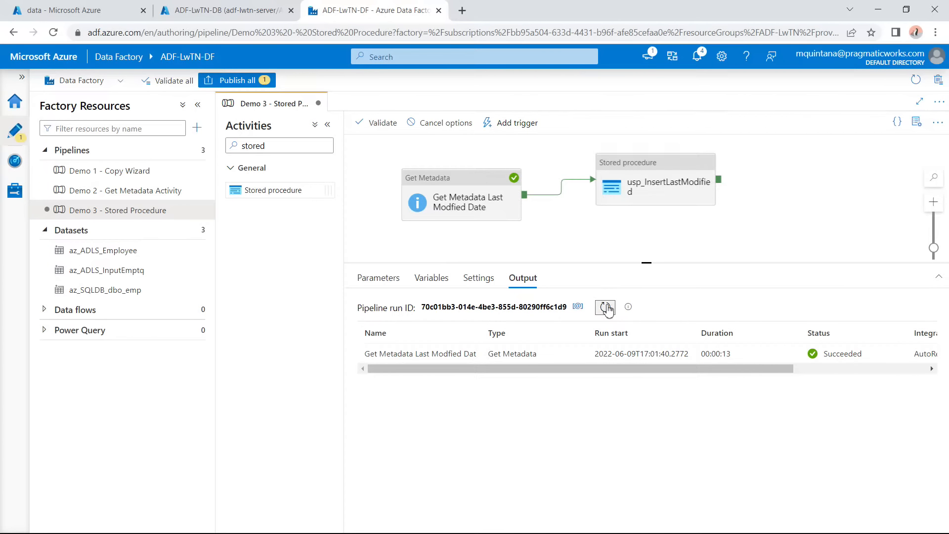
click(606, 308)
click(607, 308)
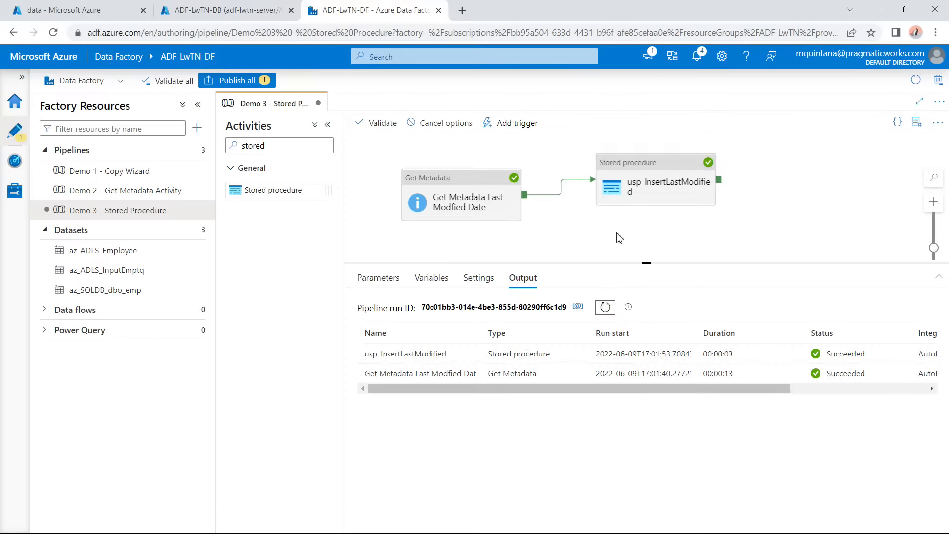
click(648, 177)
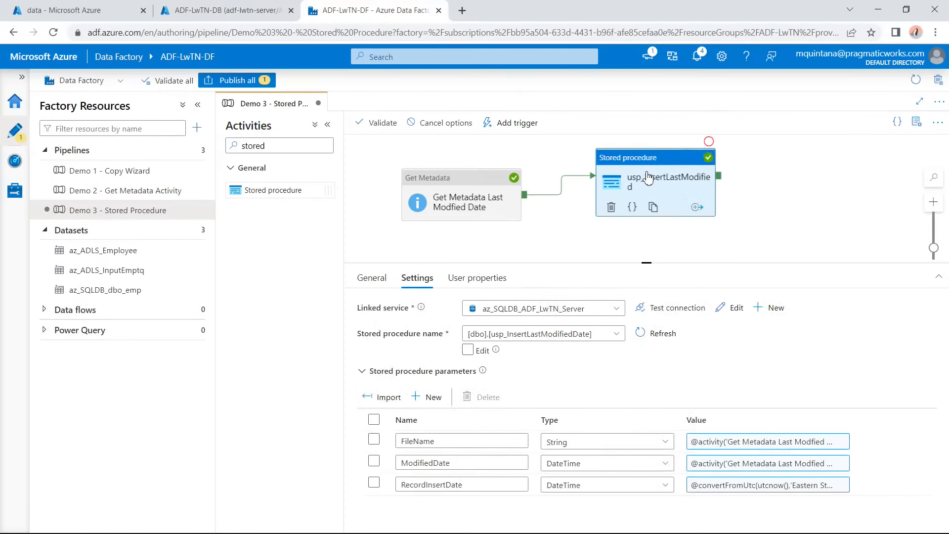
click(576, 230)
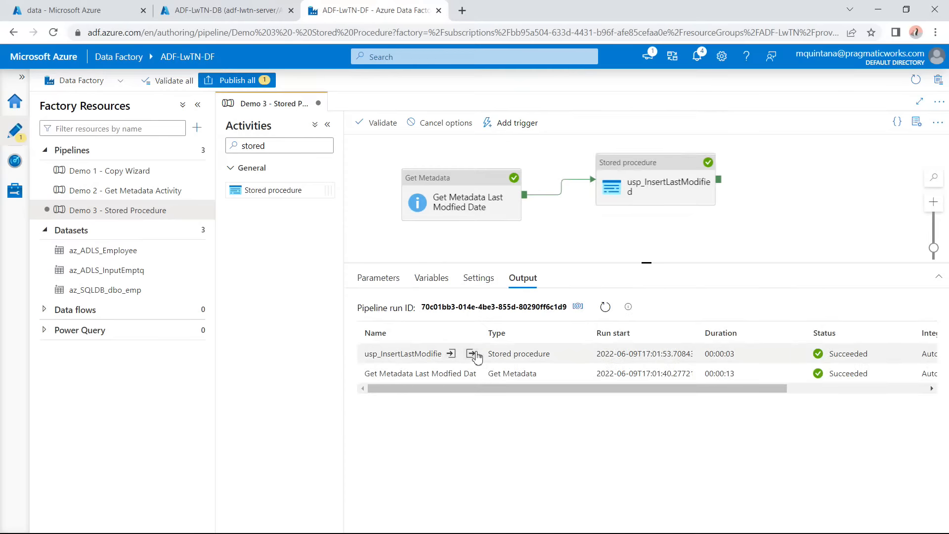
Review the output details of the usp_InsertLastModified activity from the debug run, and revisit the activity's stored procedure settings.
click(475, 355)
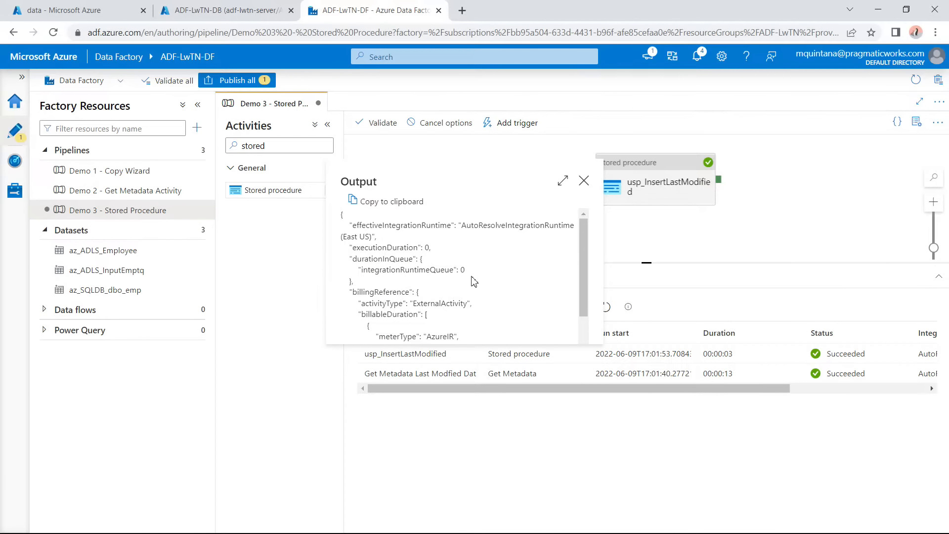
scroll(475, 280, down, 2)
scroll(488, 280, up, 2)
scroll(488, 279, down, 2)
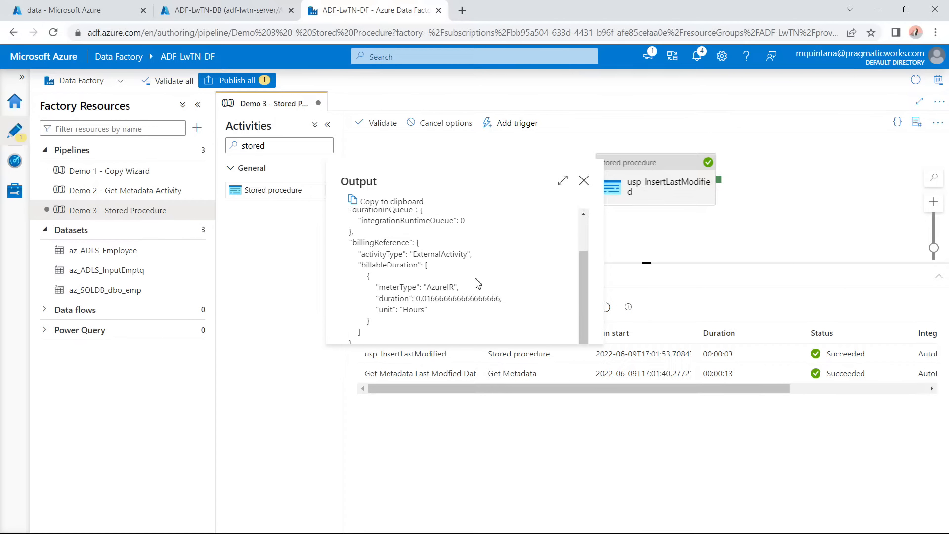
scroll(459, 300, up, 2)
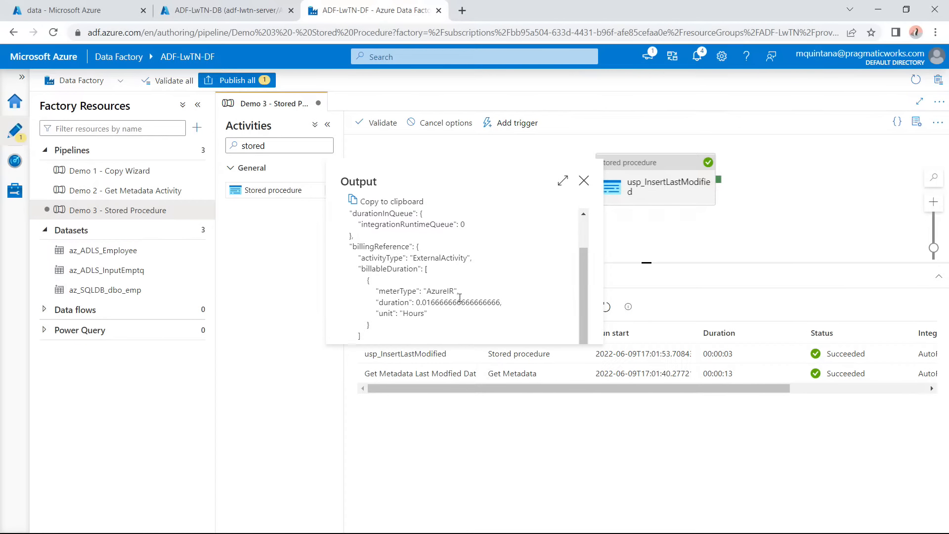
click(583, 181)
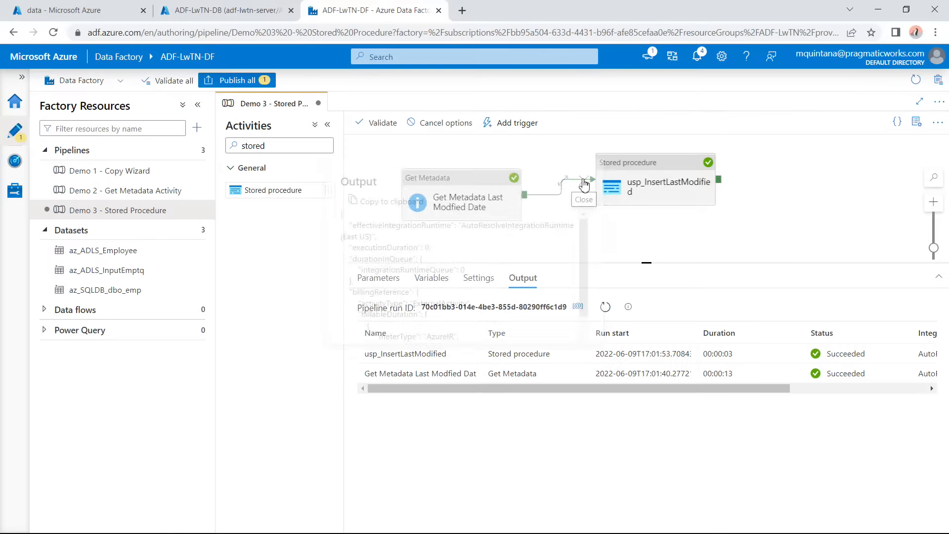
mouse_move(453, 358)
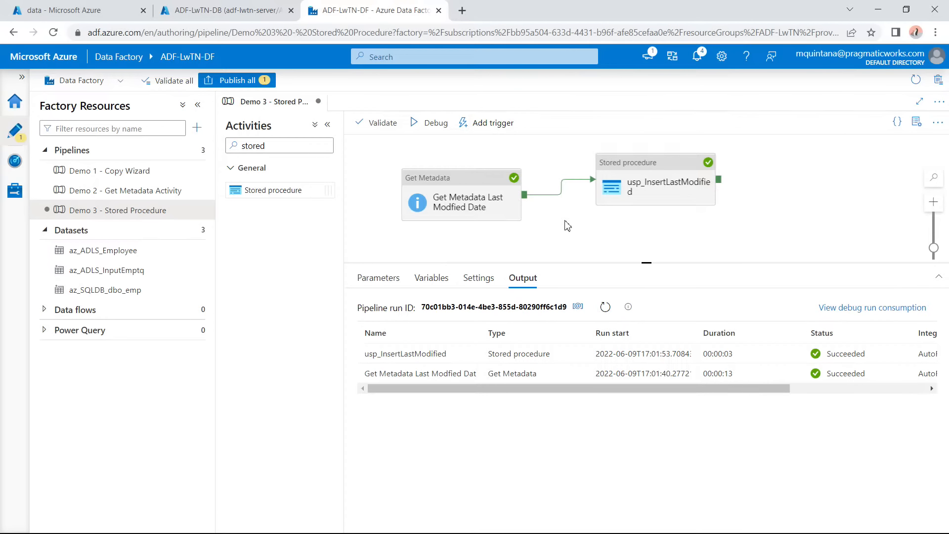
click(613, 173)
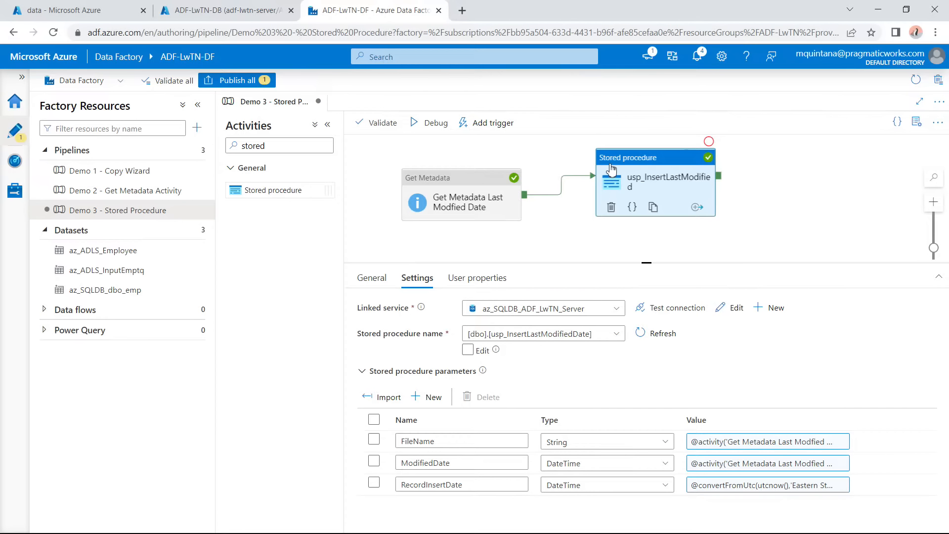
Rerun the SELECT TOP (1000) query on AzureMetadataTest in the database's query editor and check the inserted row's RecordInsertDate time.
click(228, 11)
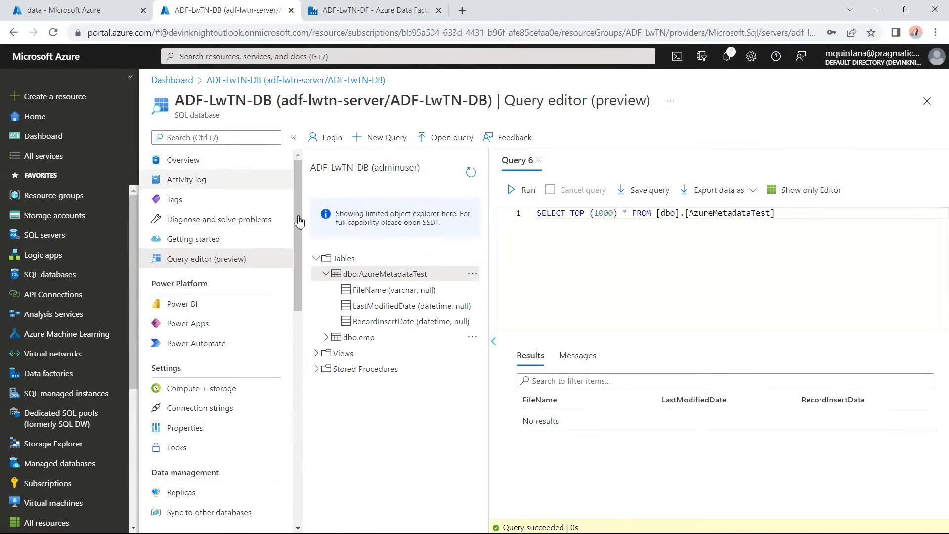
click(526, 194)
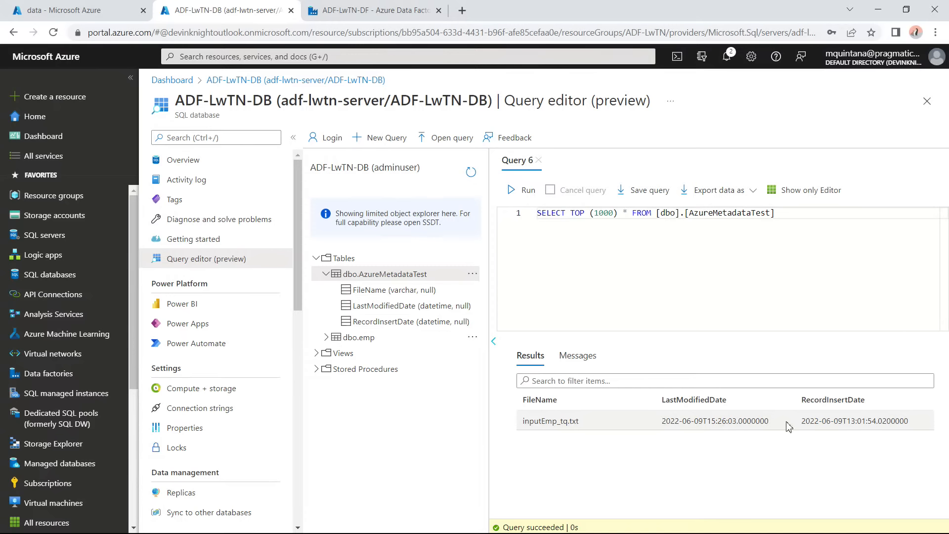
drag(907, 420, 849, 424)
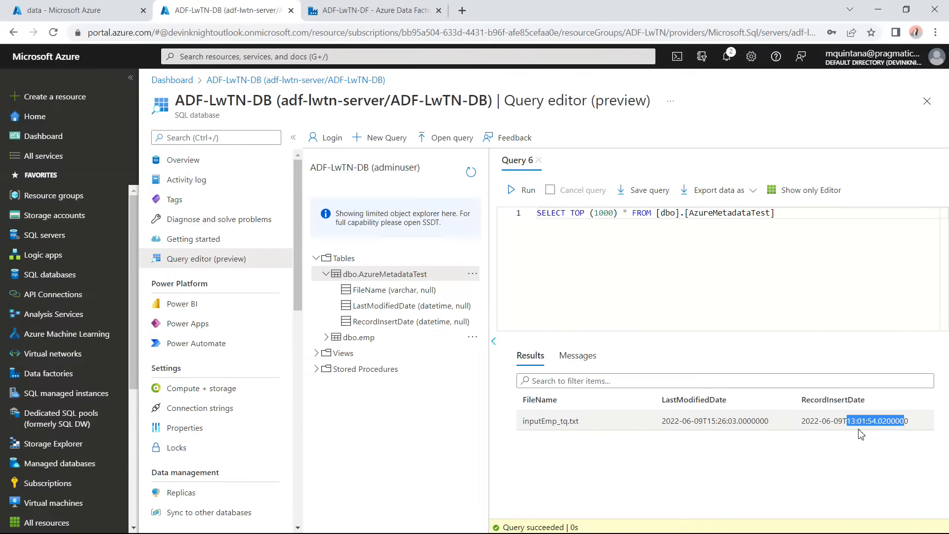
click(851, 421)
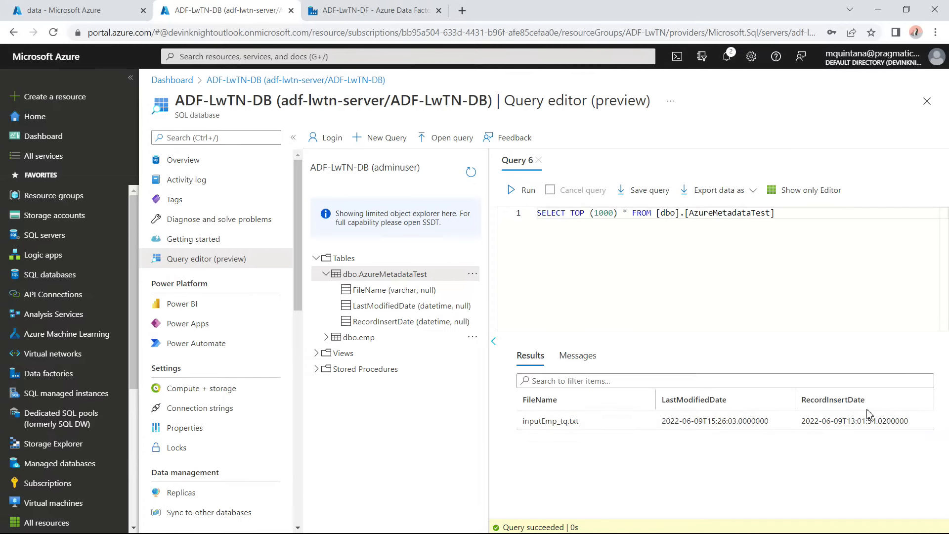
drag(848, 421, 901, 421)
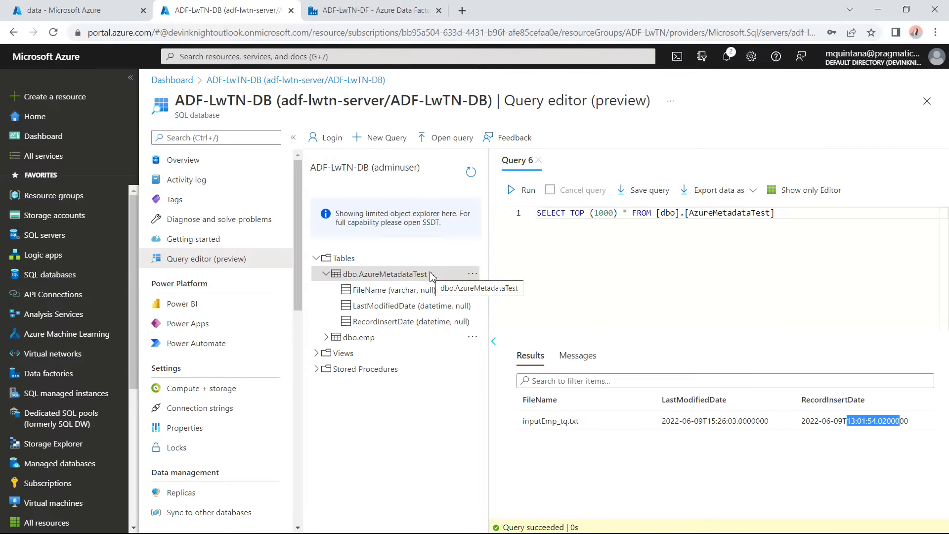
Return to the data factory and publish the pending changes to the Demo 3 - Stored Procedure pipeline.
click(336, 12)
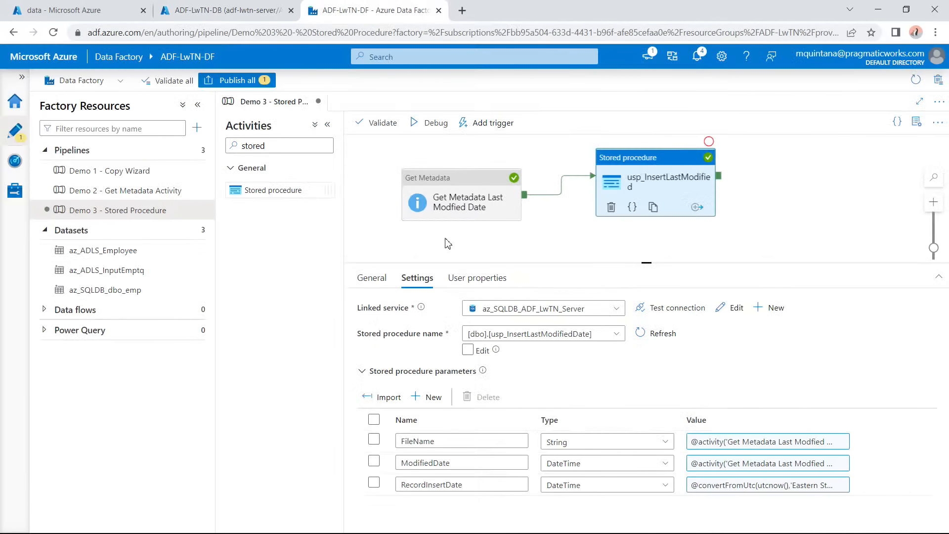
click(232, 80)
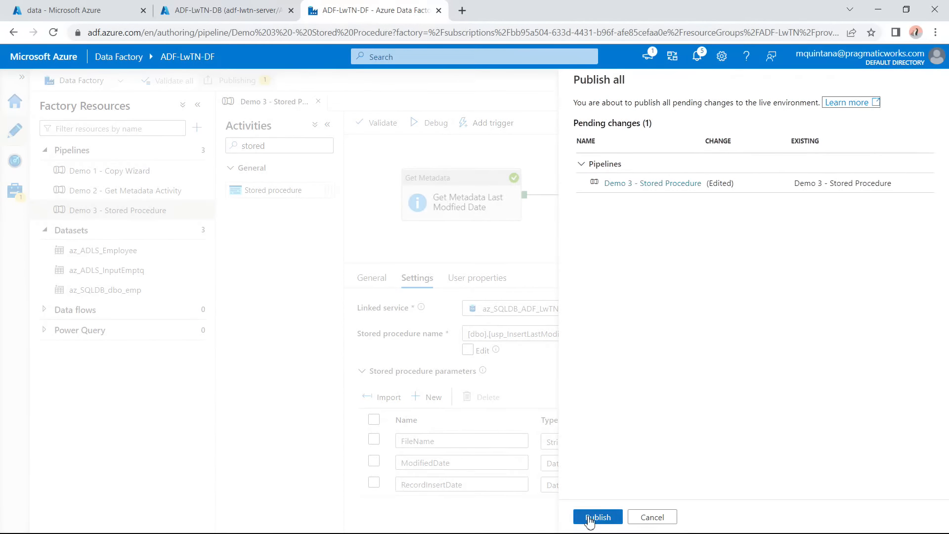
click(590, 517)
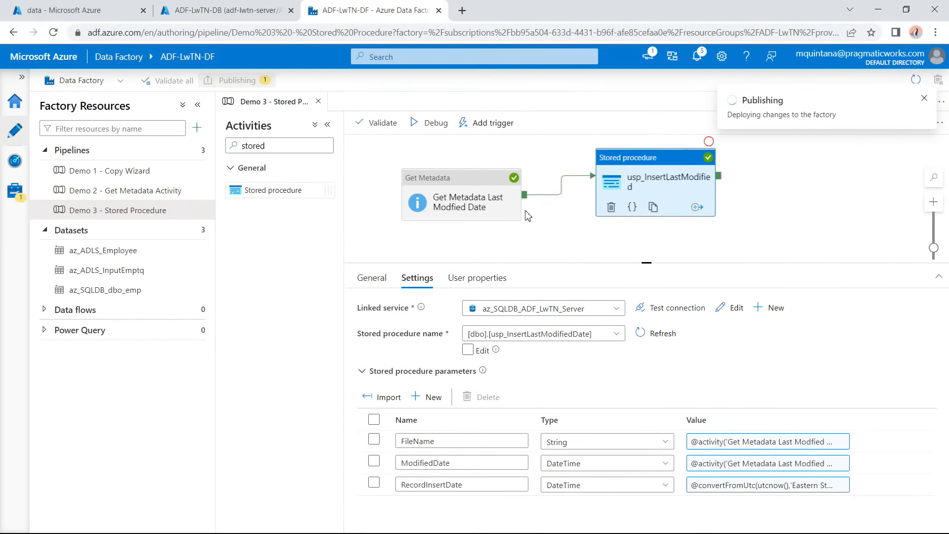
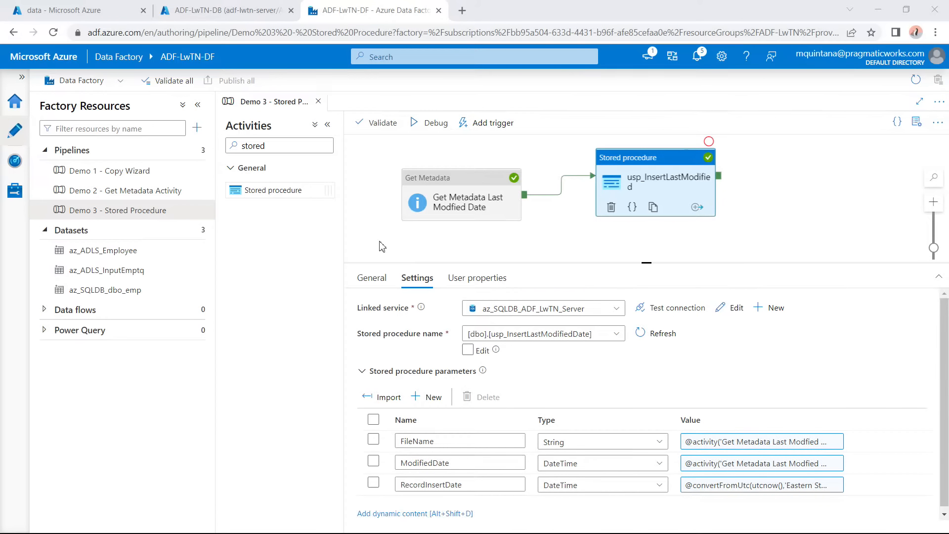
Clone the Demo 3 - Stored Procedure pipeline and name the copy Demo 4 - Lookup Activity.
click(203, 214)
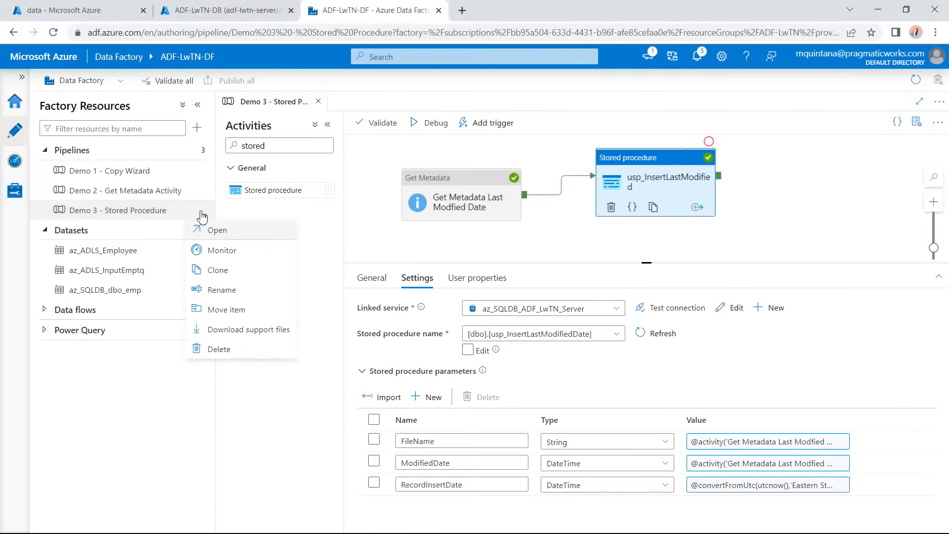
click(221, 270)
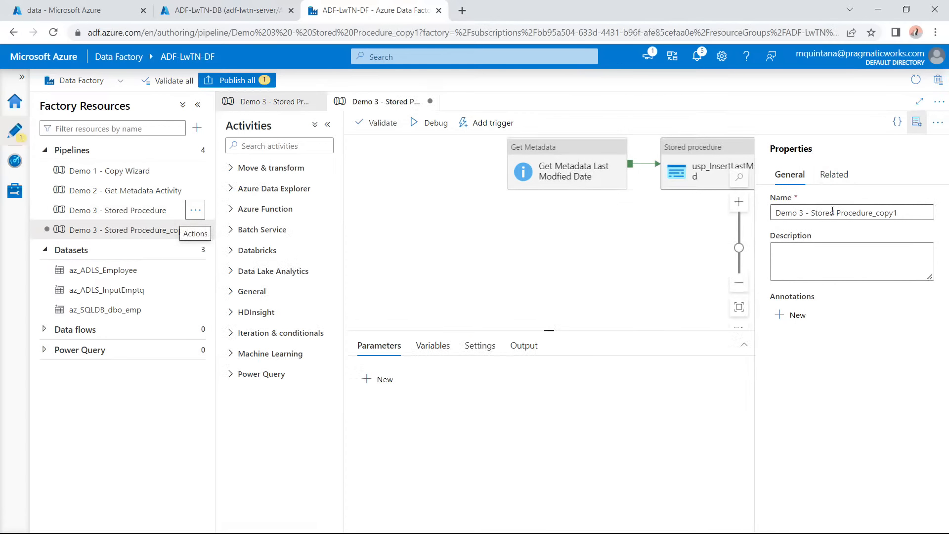
click(800, 213)
double_click(801, 213)
text(4)
drag(893, 216, 814, 216)
text(Loo)
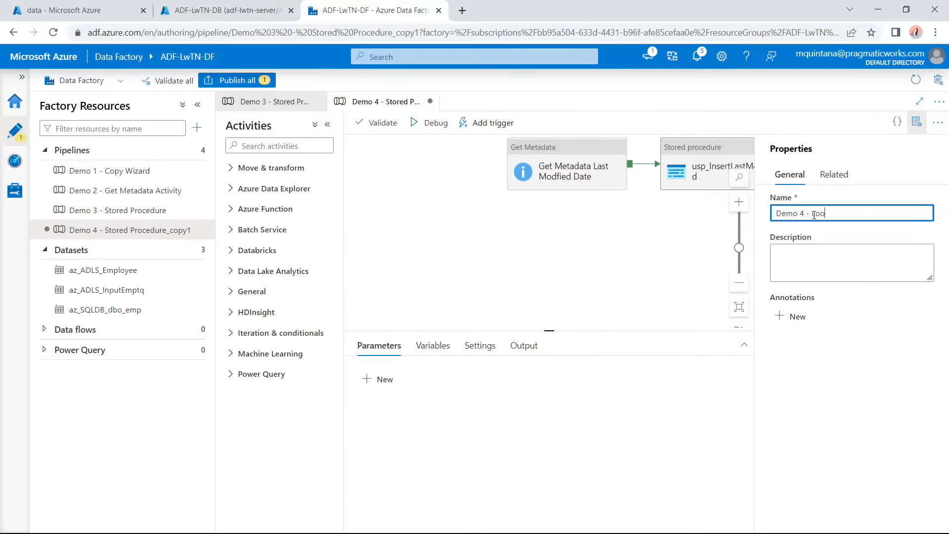
text(kup Activity)
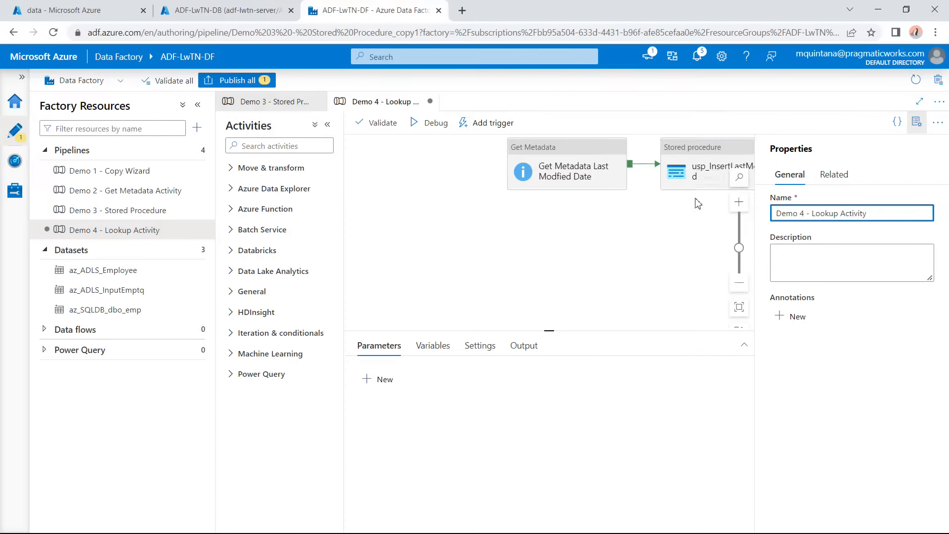
click(461, 230)
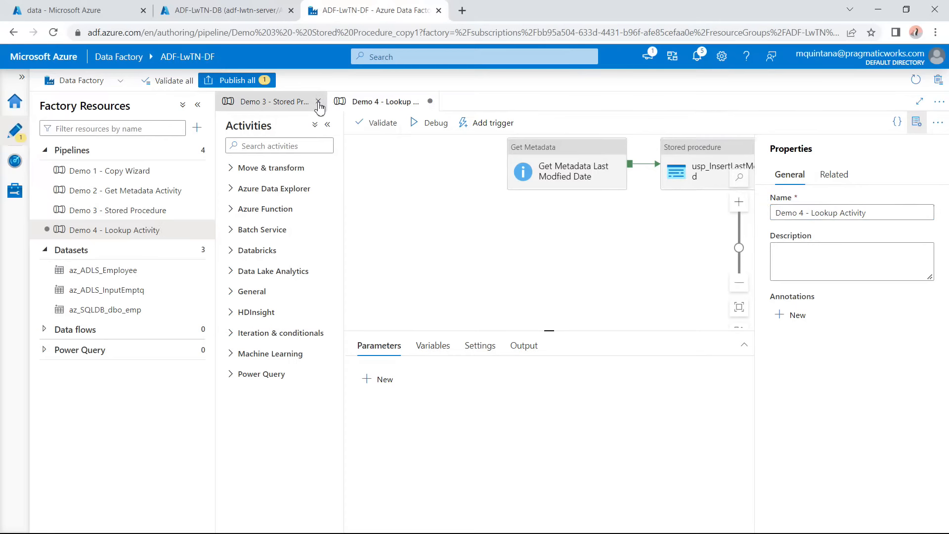
Close the Demo 3 pipeline and the properties pane, and delete the usp_InsertLastModified activity from the Demo 4 pipeline.
click(319, 102)
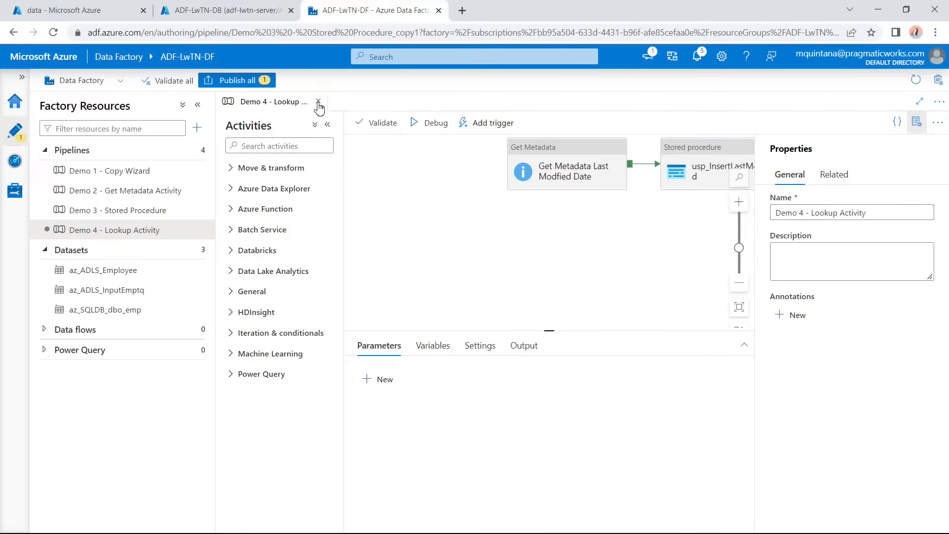
click(917, 122)
drag(728, 257, 599, 308)
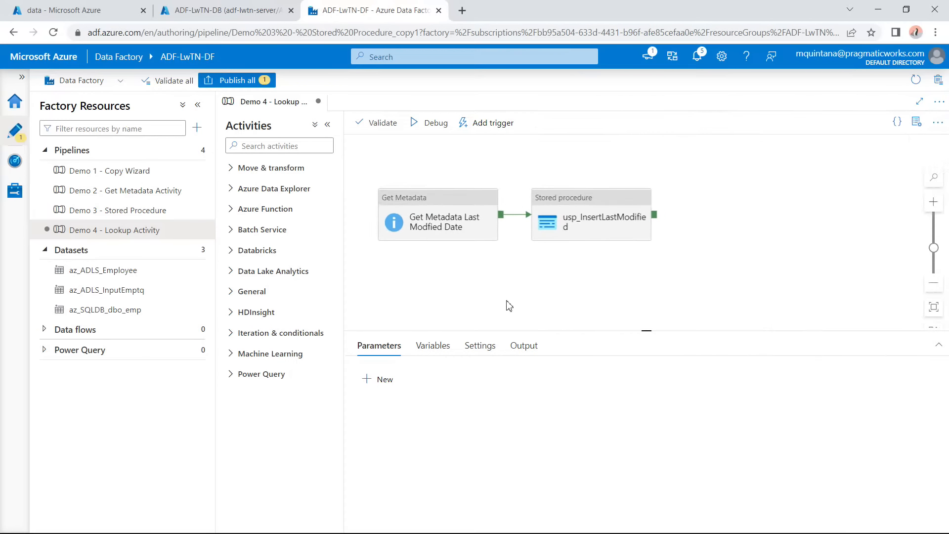
click(547, 204)
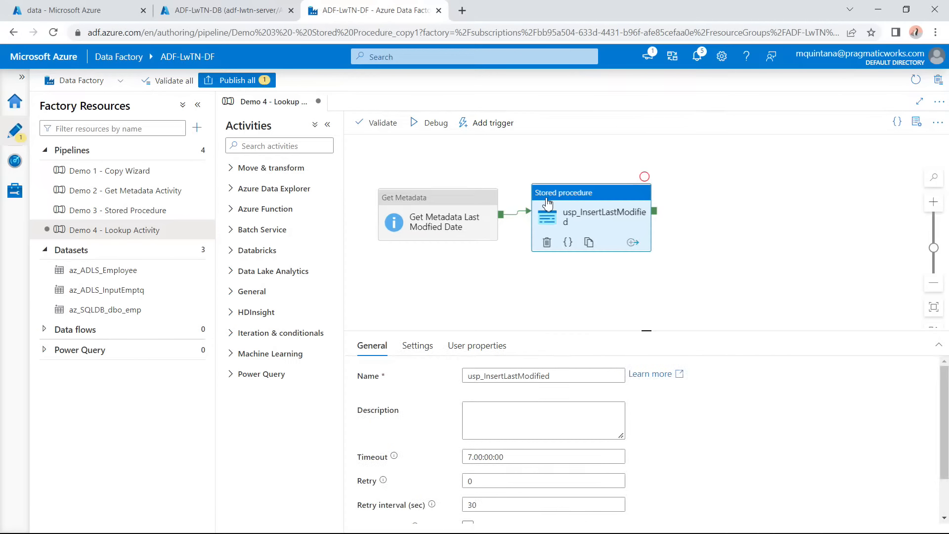
key(Delete)
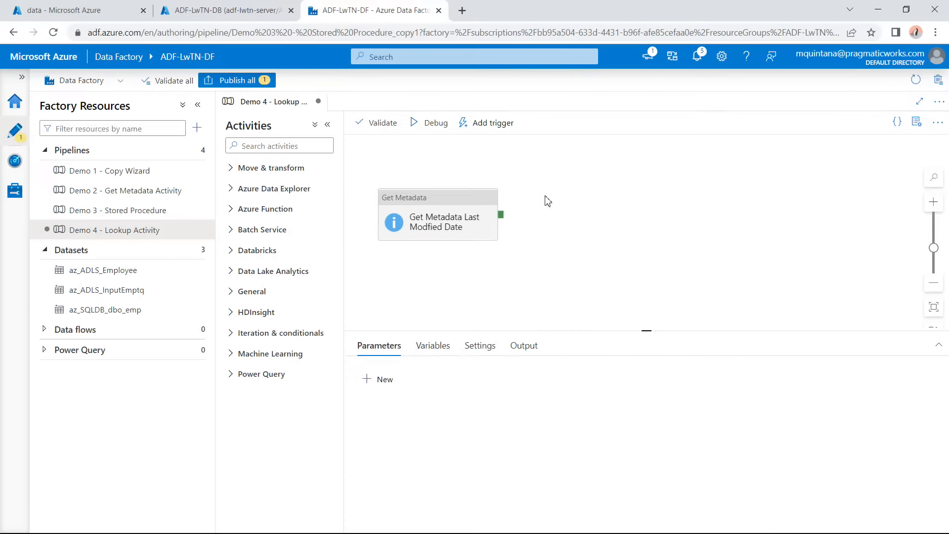
Switch to File Explorer and look through the SQL scripts in the Demo 4 resources folder.
key(alt+Tab)
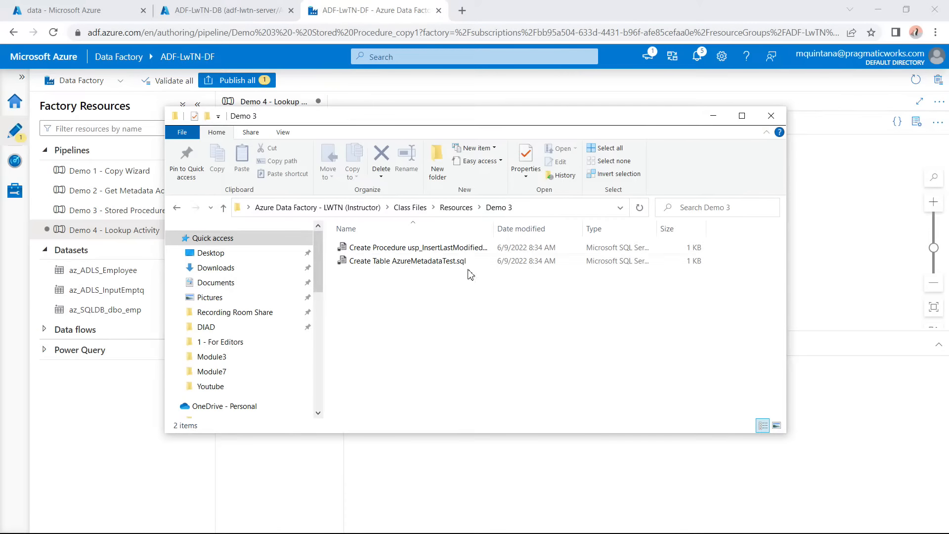
key(alt+Left)
double_click(388, 289)
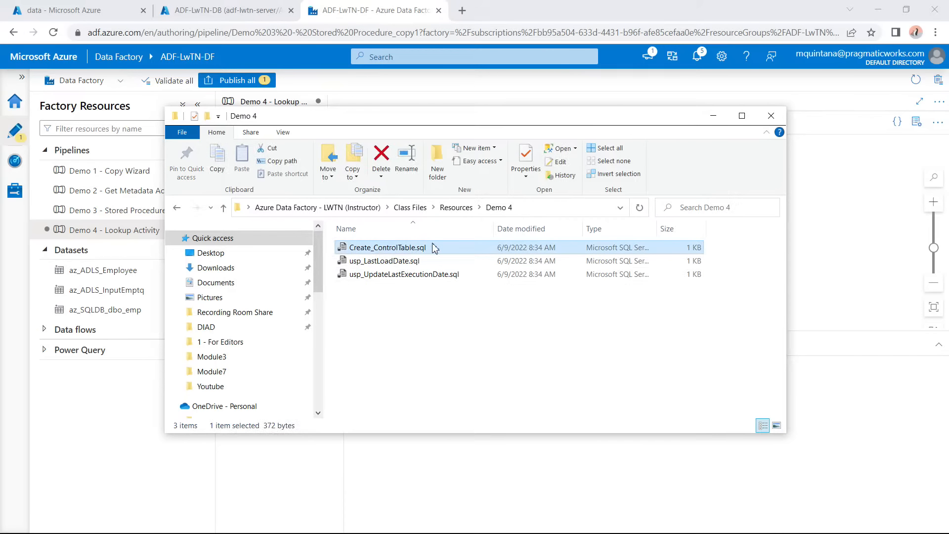
click(404, 262)
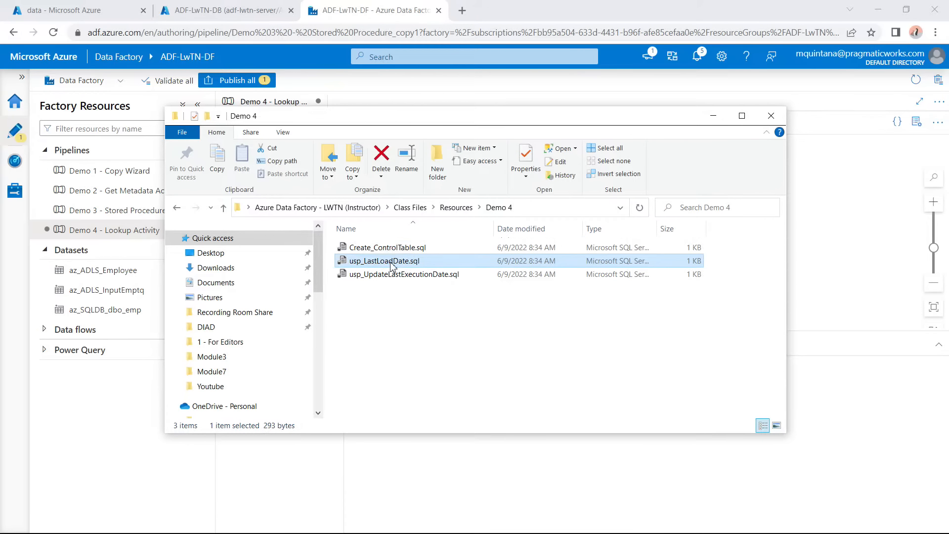
click(435, 276)
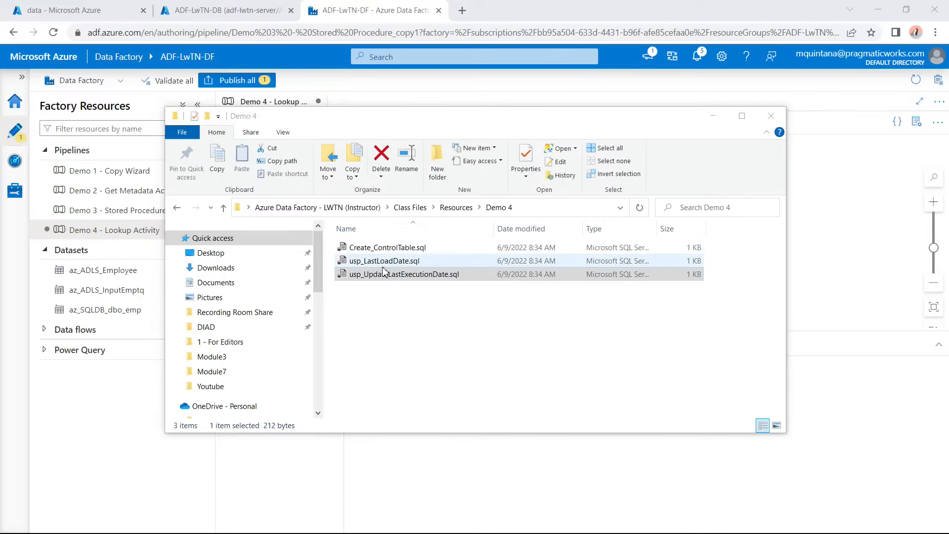
Replace the open query in the database's query editor with the three Demo 4 SQL scripts, and display the ControlTable creation script.
click(186, 10)
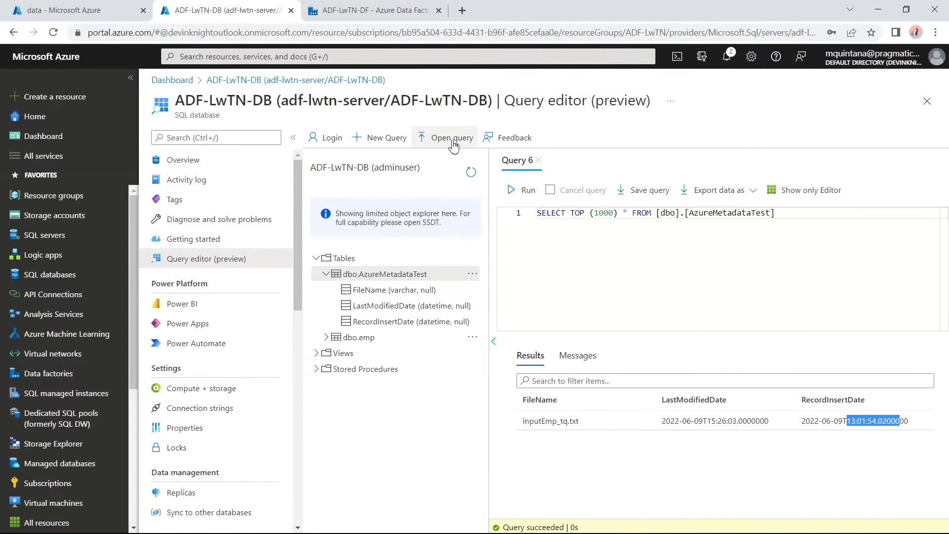
click(538, 159)
click(441, 138)
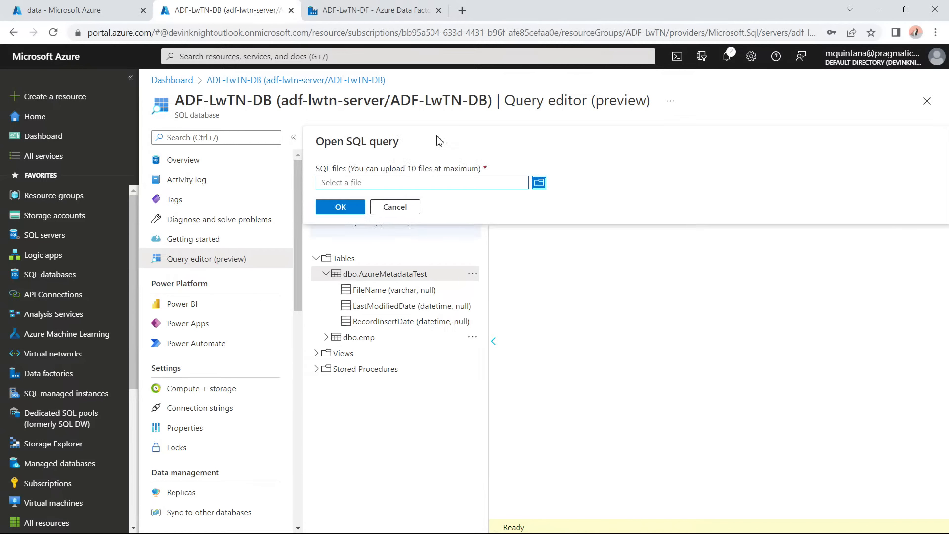
click(538, 187)
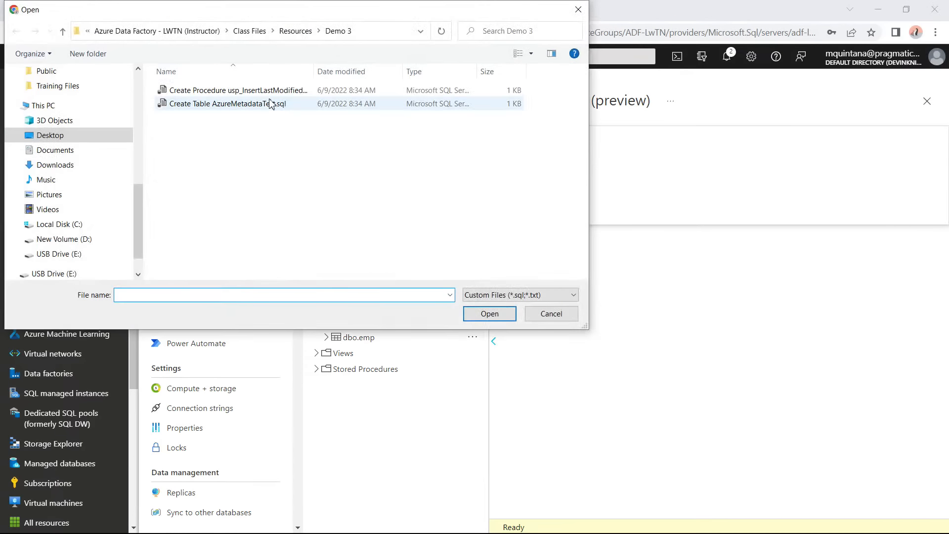
click(294, 34)
double_click(210, 133)
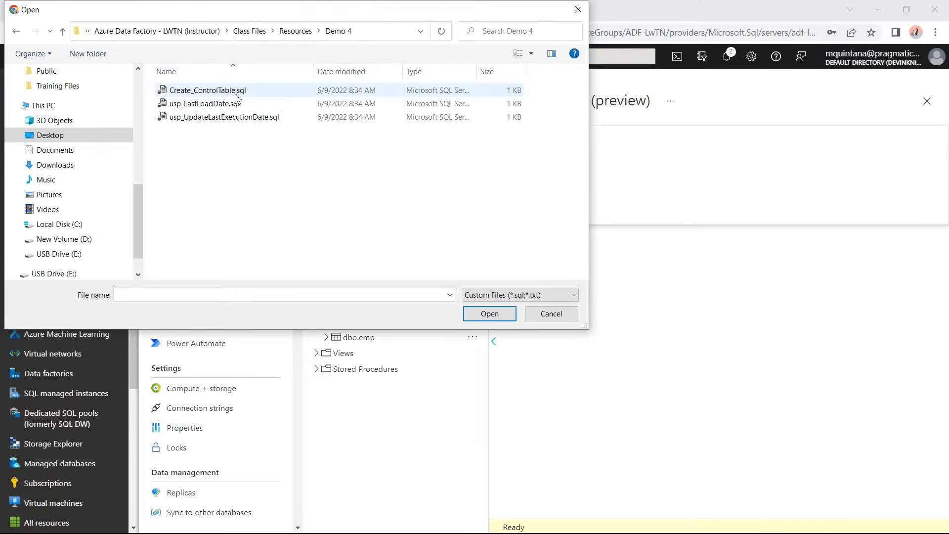
click(238, 93)
shift+click(241, 118)
click(489, 313)
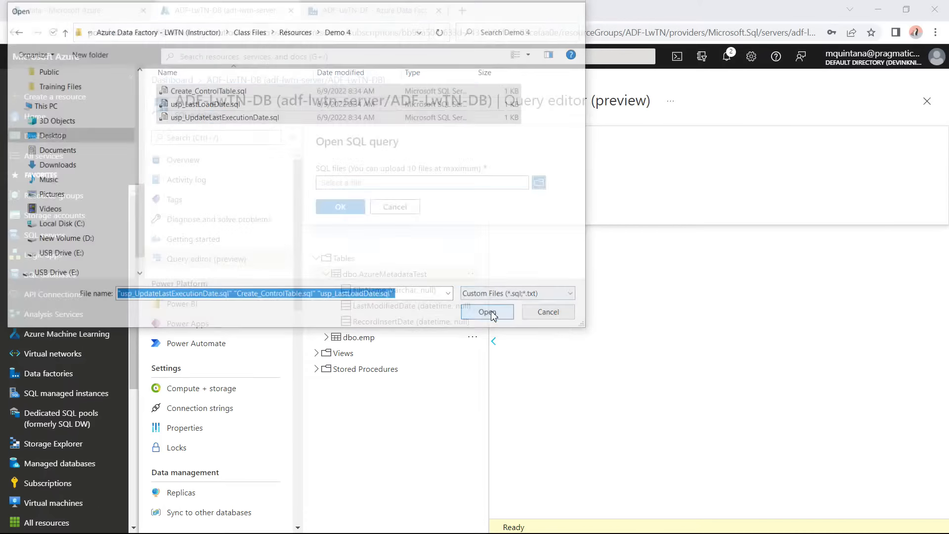
click(328, 208)
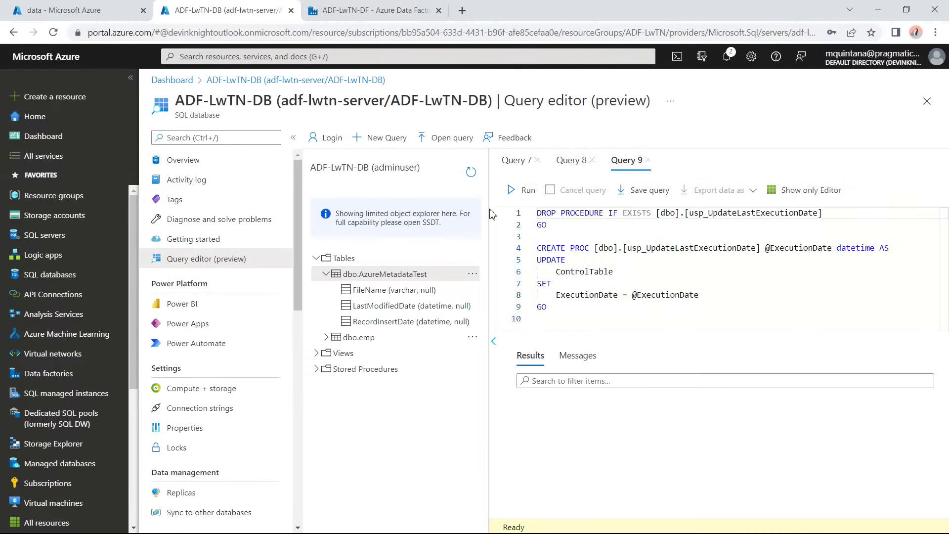
click(518, 161)
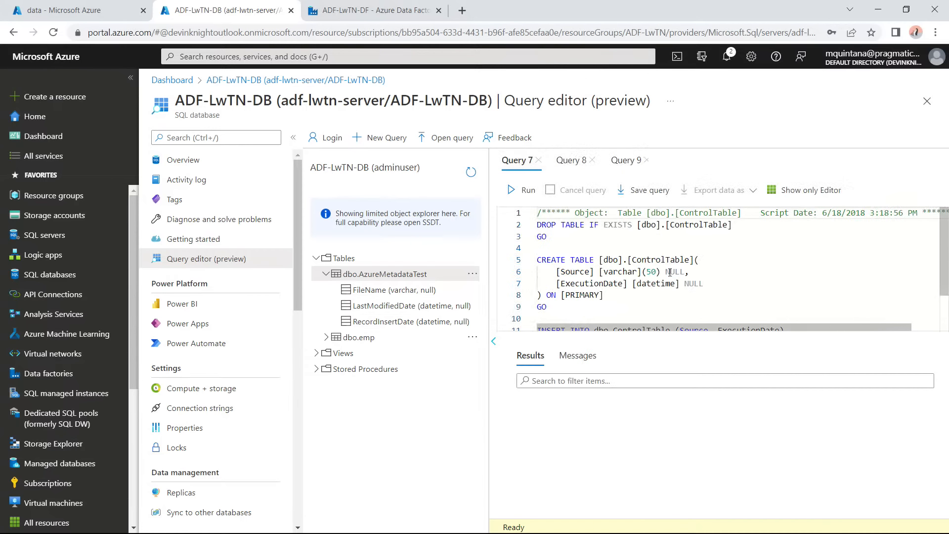
scroll(666, 270, down, 1)
scroll(664, 268, up, 1)
scroll(665, 268, down, 1)
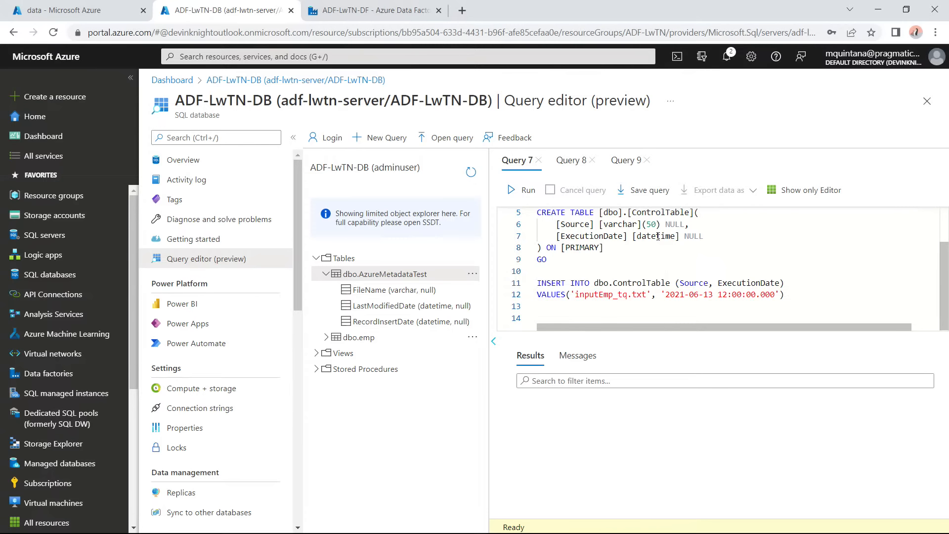
click(523, 192)
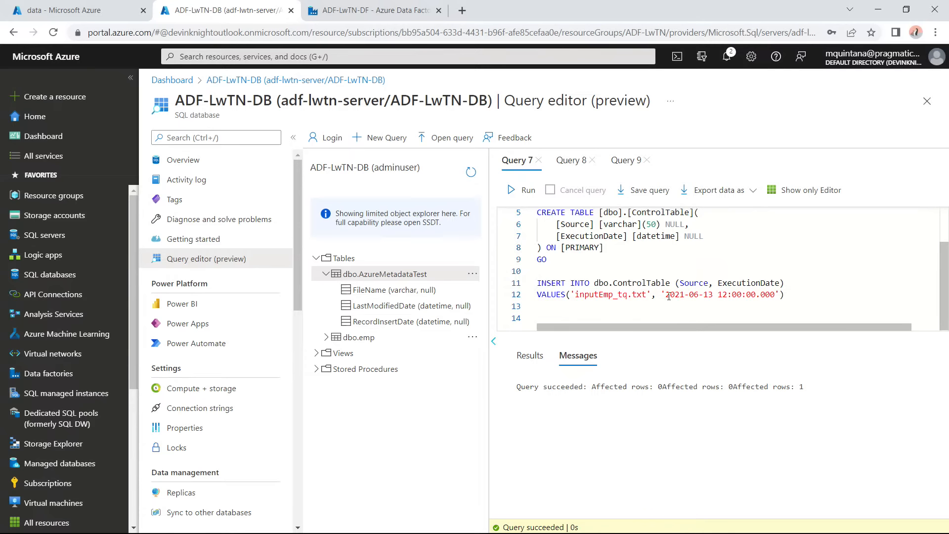
drag(669, 295, 775, 294)
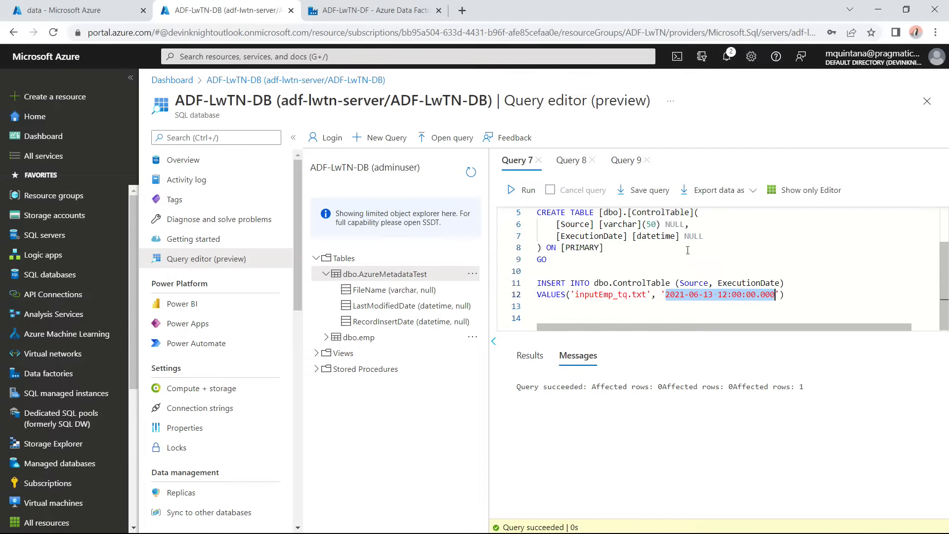
Refresh the database object list, expand its tables, and close the ControlTable creation query.
click(471, 171)
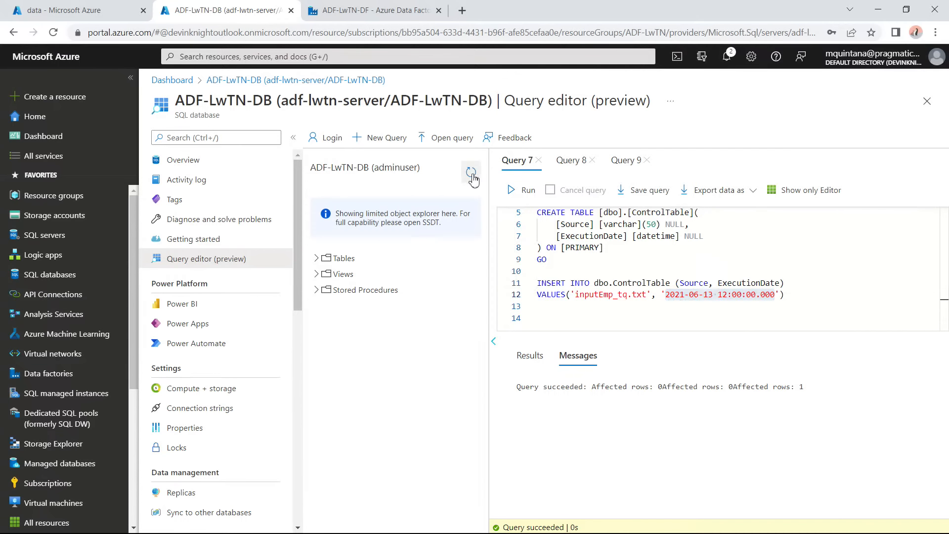
click(317, 258)
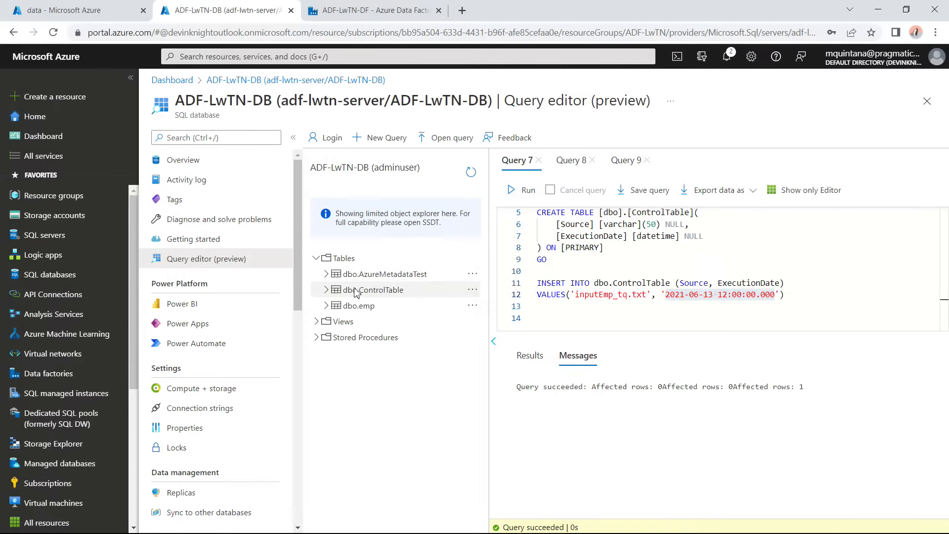
scroll(534, 218, up, 1)
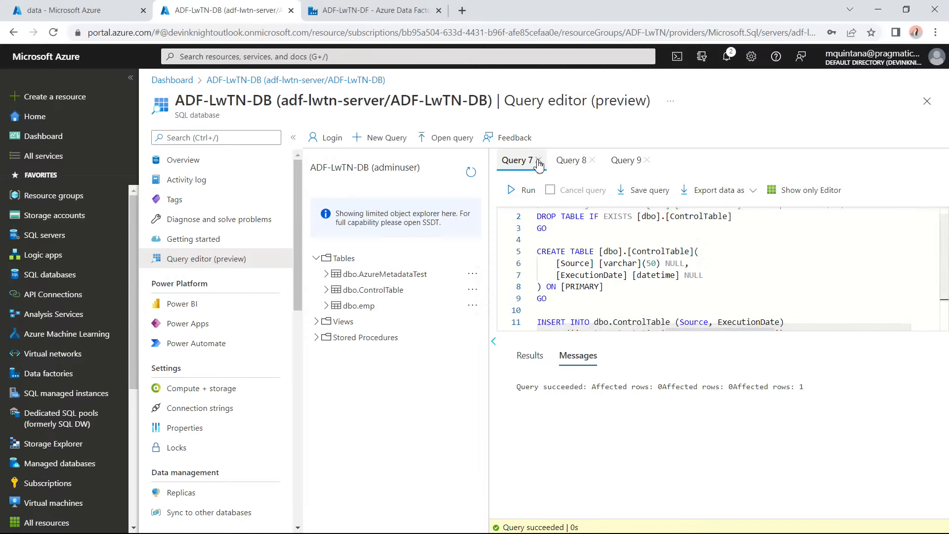
click(538, 160)
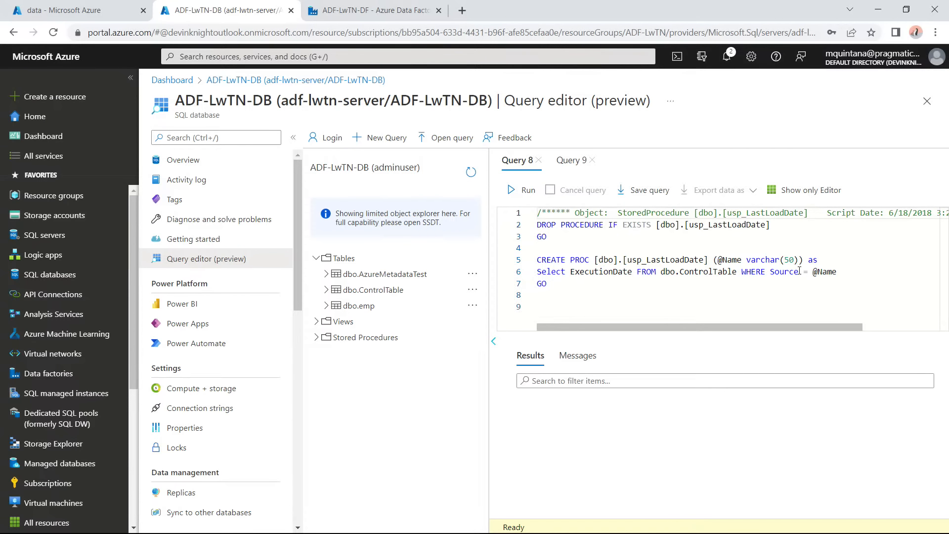
Run the scripts that create the usp_LastLoadDate and usp_UpdateLastExecutionDate stored procedures, closing each query once it has run.
click(522, 191)
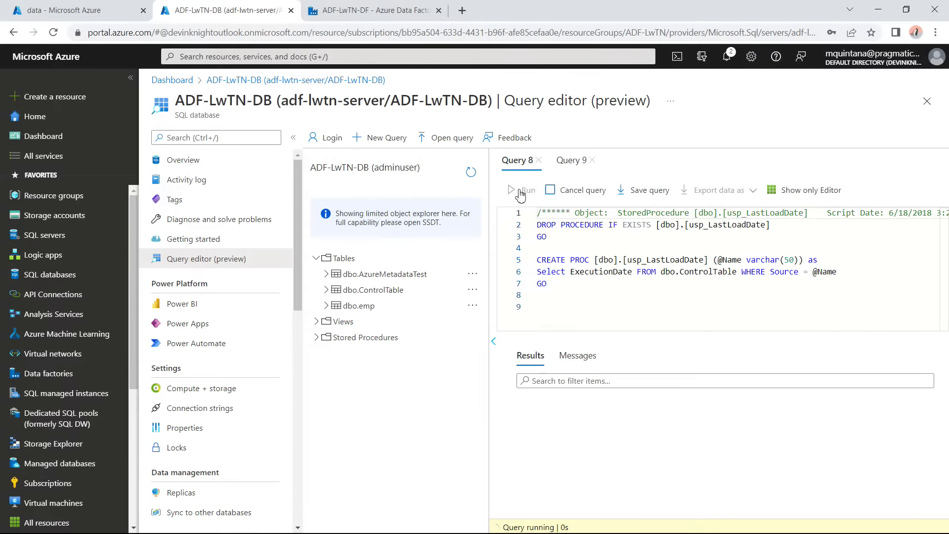
click(539, 160)
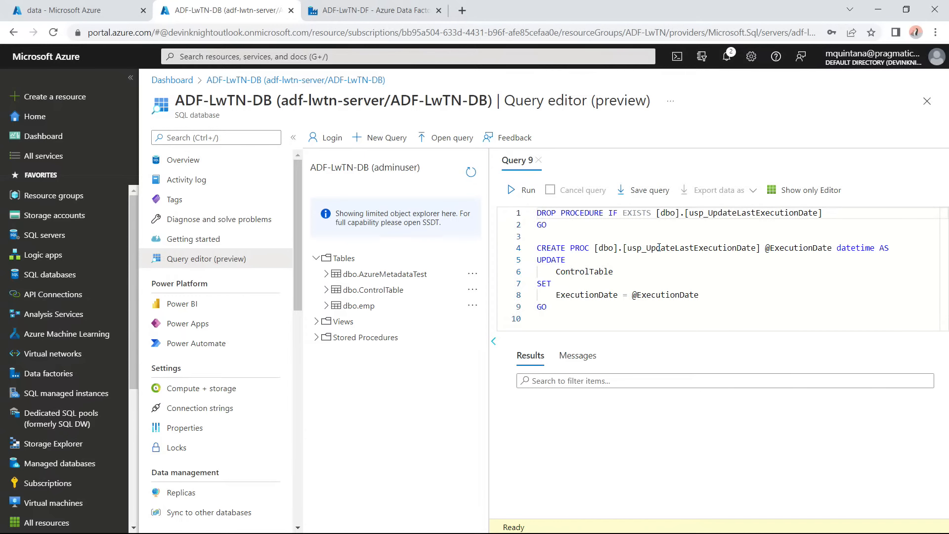
click(527, 196)
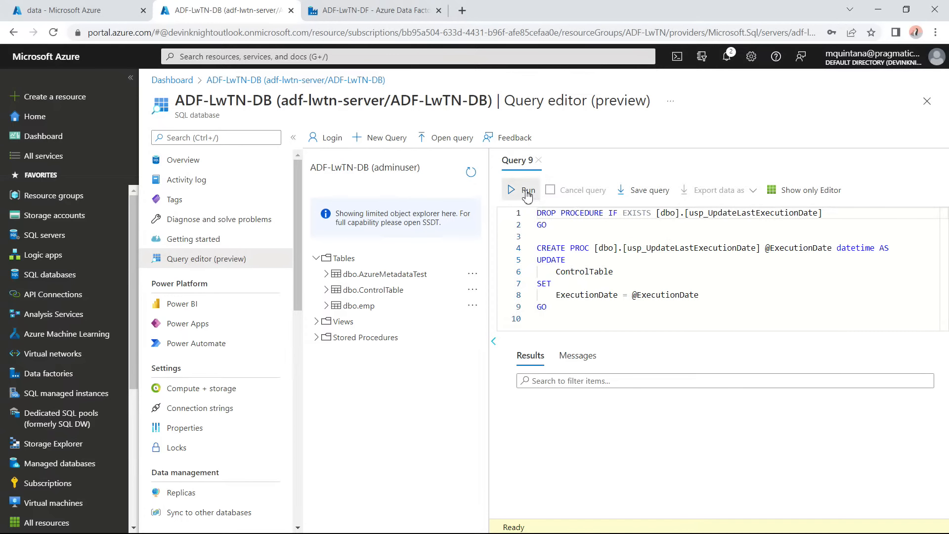
click(538, 160)
Switch to Azure Data Factory, add a Lookup activity to the Demo 4 pipeline, and connect the Get Metadata activity's success output to it.
click(361, 10)
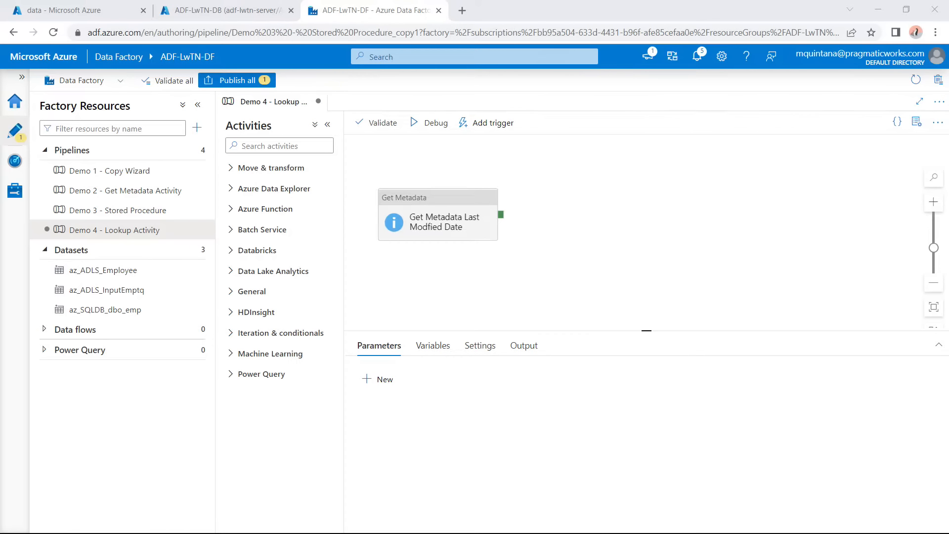
click(529, 265)
click(273, 148)
text(lookup)
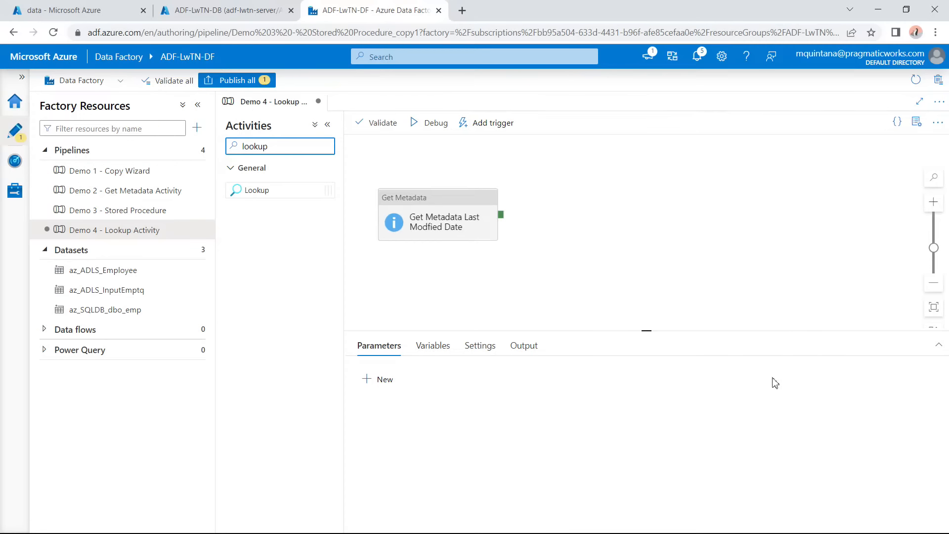
drag(266, 189, 559, 205)
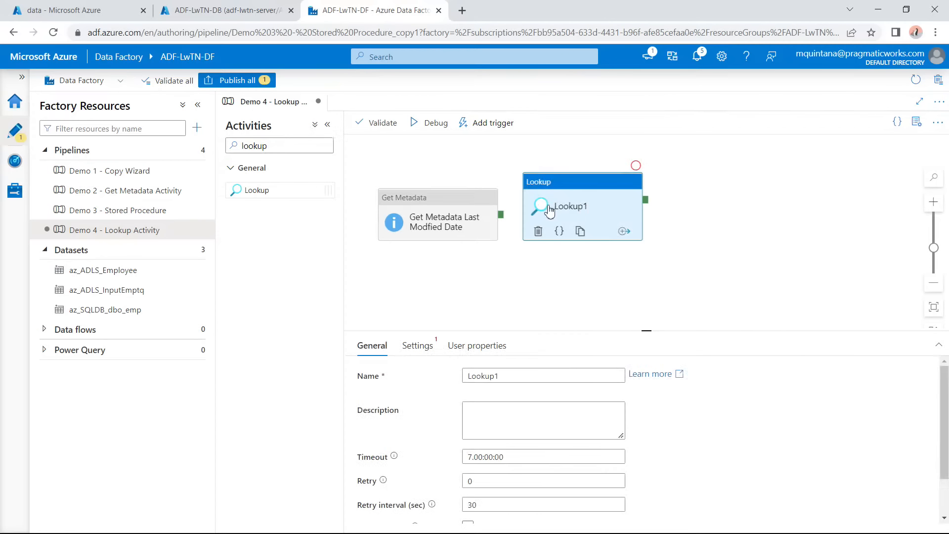
drag(501, 215, 573, 207)
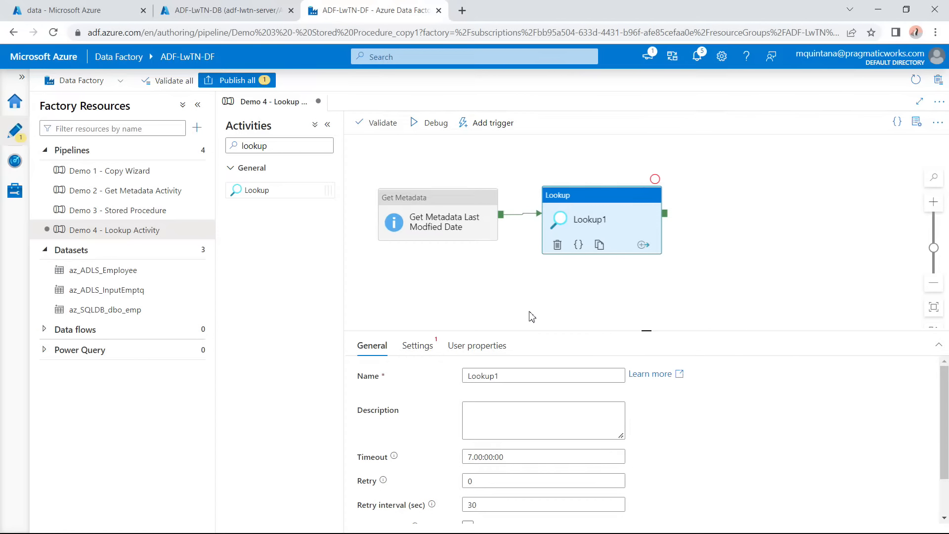
Rename the new Lookup activity as Lookup Last Execution Date.
double_click(536, 365)
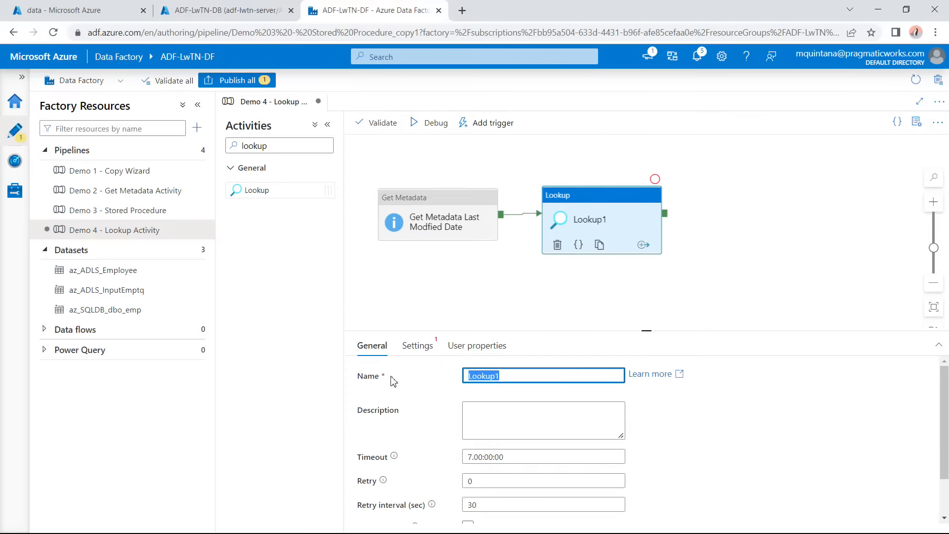
key(End)
key(BackSpace)
text(E)
key(BackSpace)
text(Last Exue)
key(BackSpace)
key(BackSpace)
text(ecution Date)
Set the Lookup's source dataset to az_SQLDB_dbo_emp and have it query through the stored procedure [dbo].[usp_LastLoadDate].
click(420, 351)
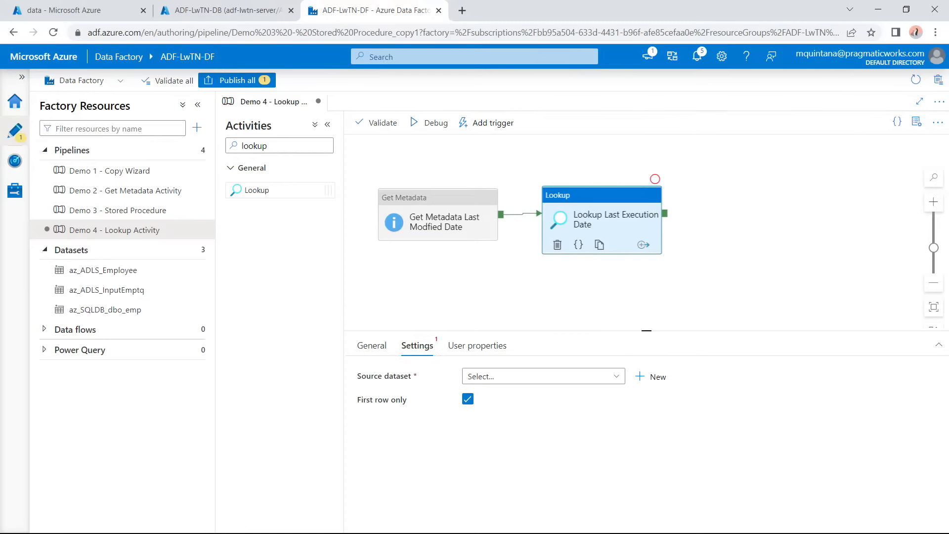
click(509, 385)
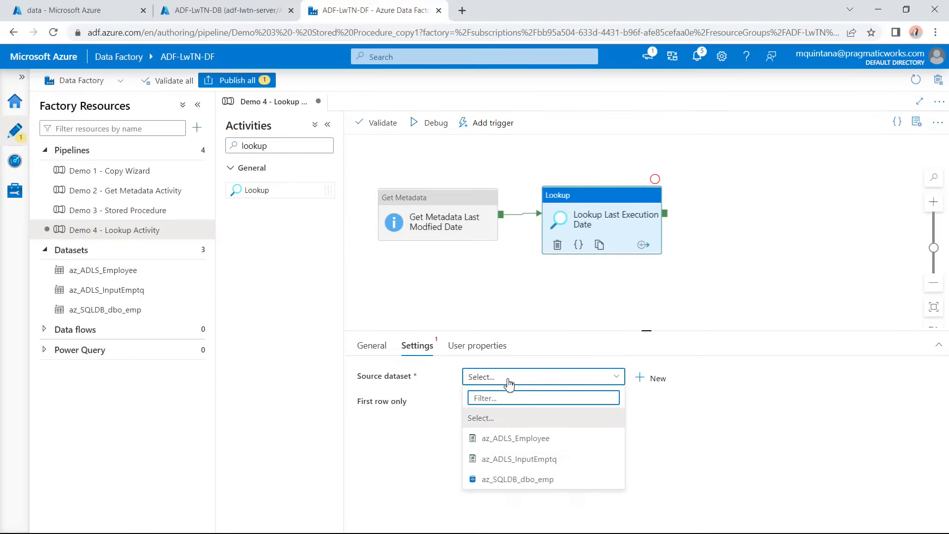
click(547, 480)
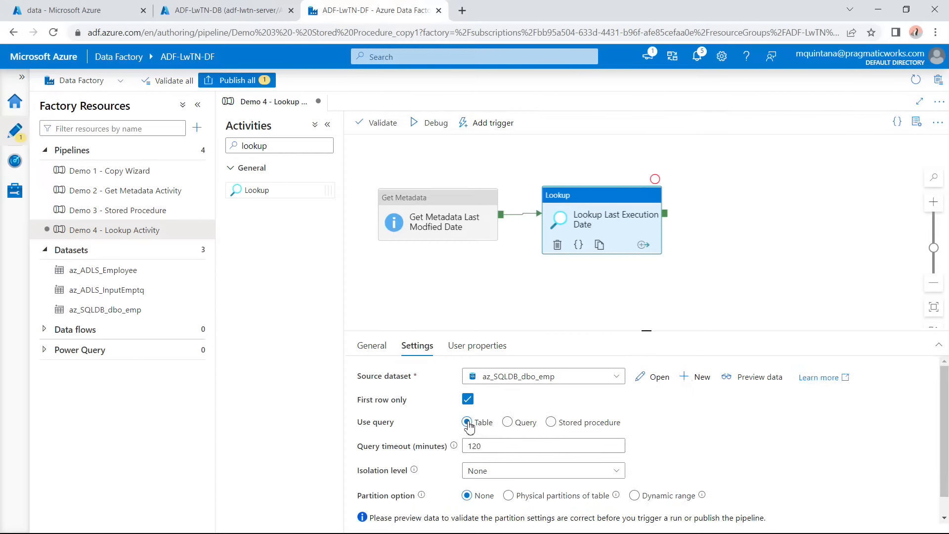
click(550, 424)
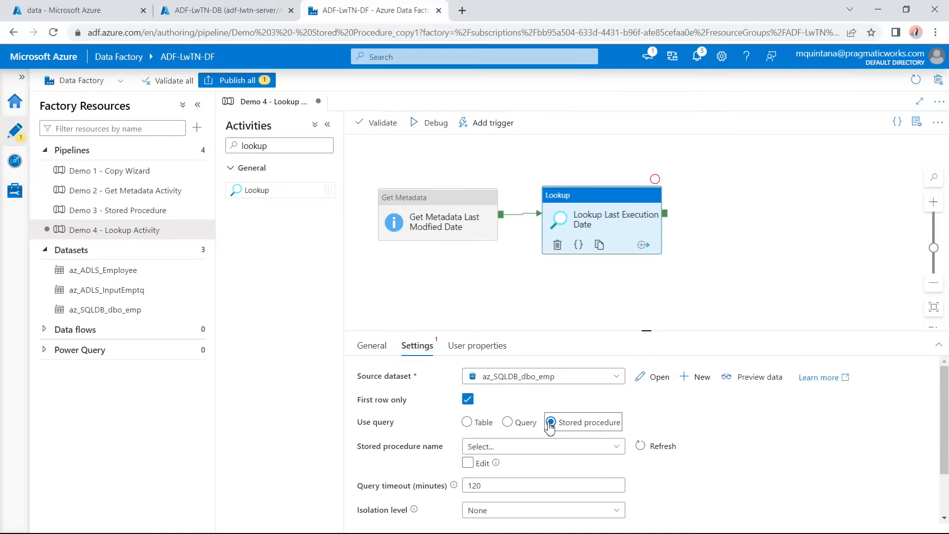
click(534, 446)
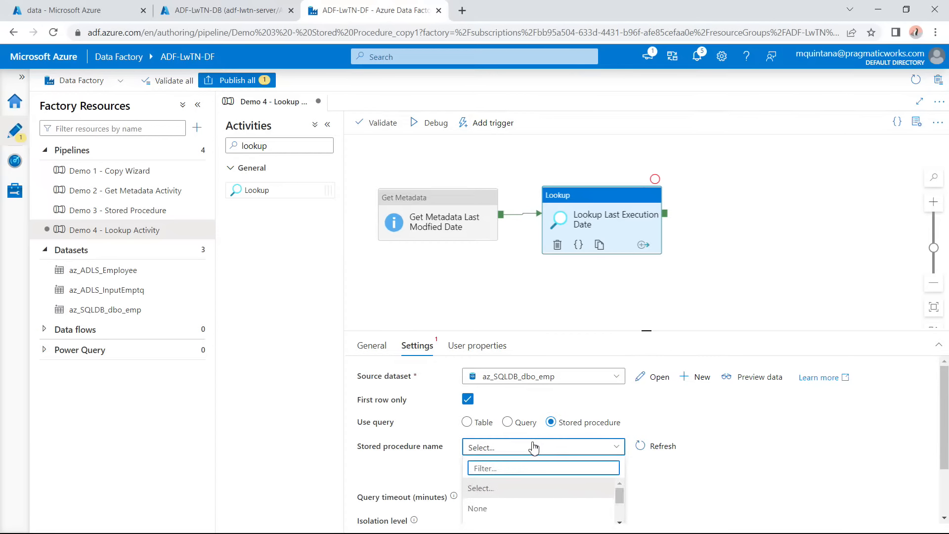
scroll(525, 514, down, 1)
scroll(525, 515, down, 1)
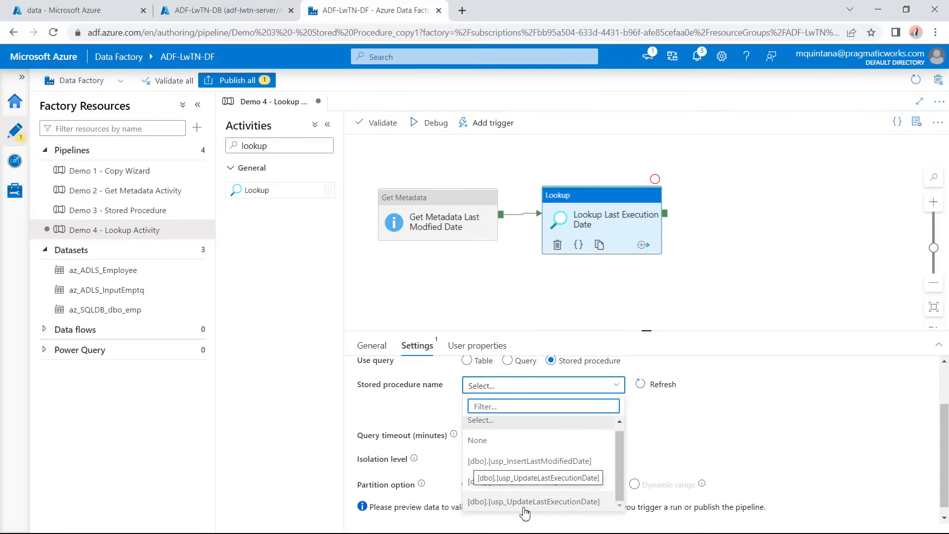
scroll(528, 502, up, 1)
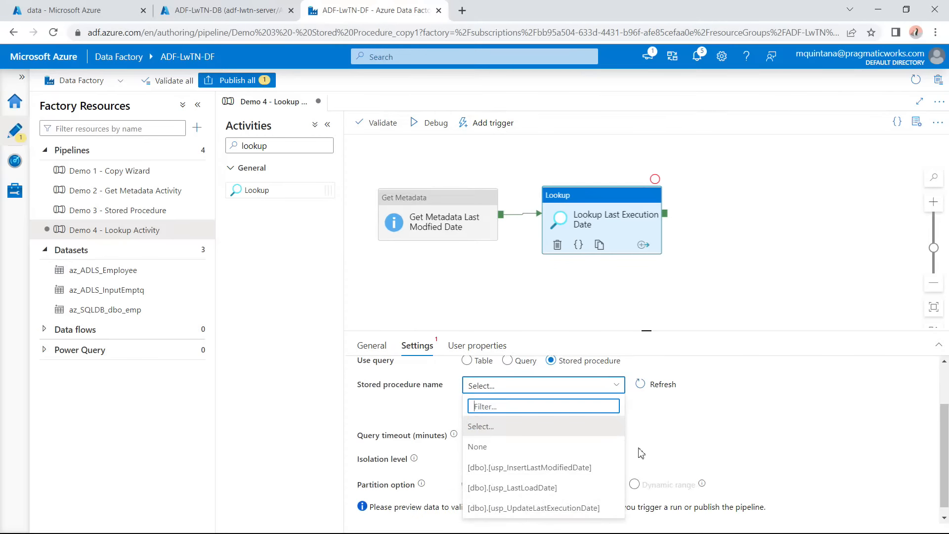
click(535, 489)
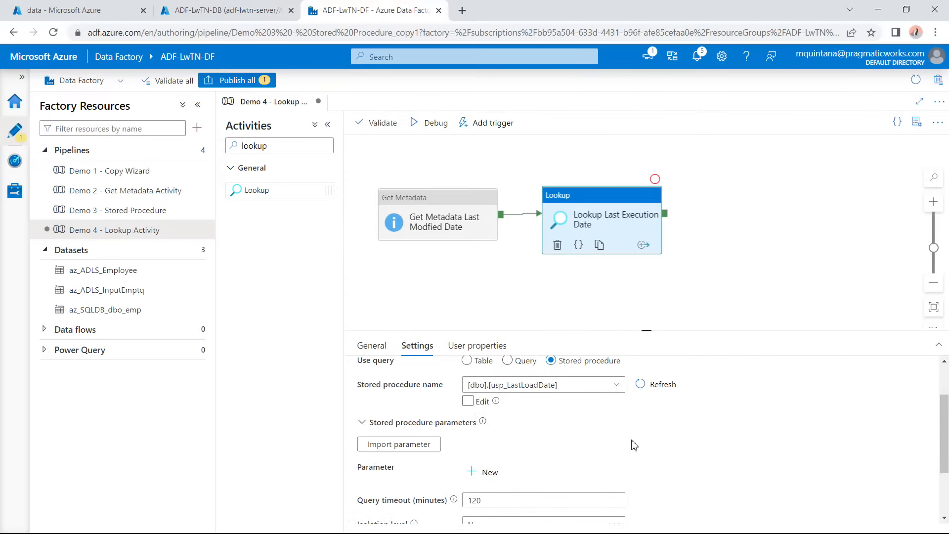
click(433, 445)
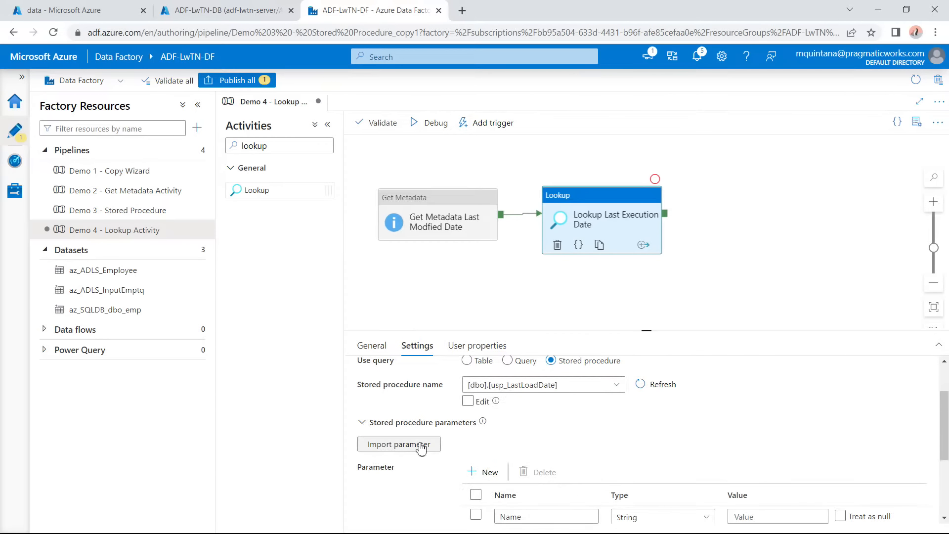
scroll(575, 445, down, 1)
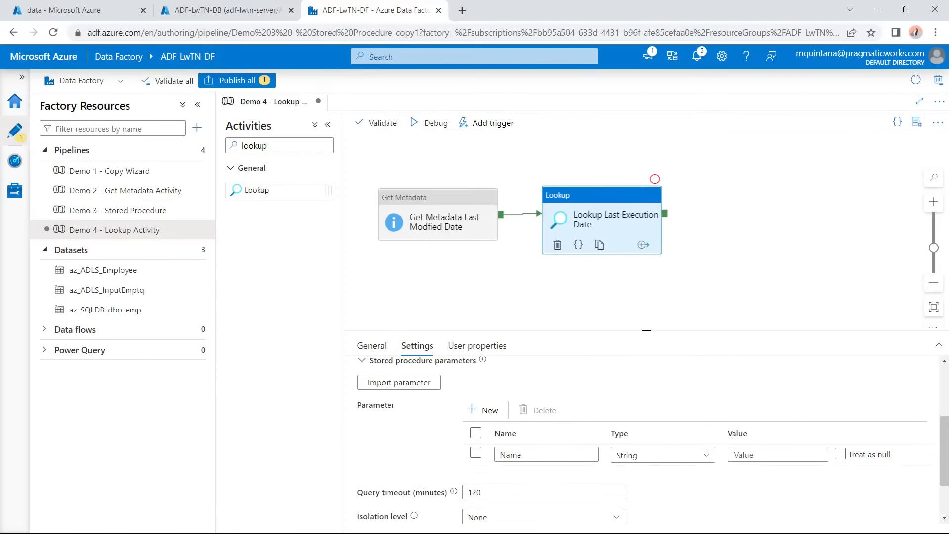
key(alt+Tab)
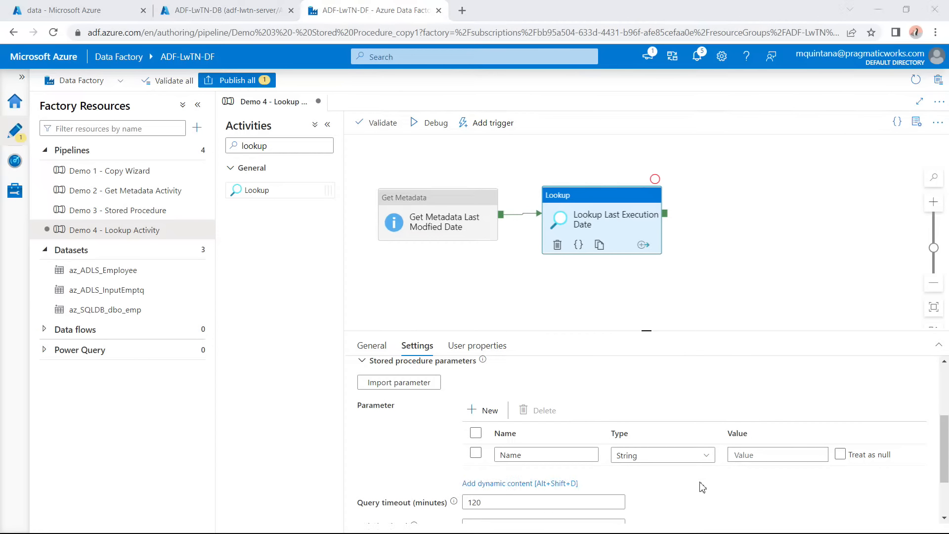
click(747, 456)
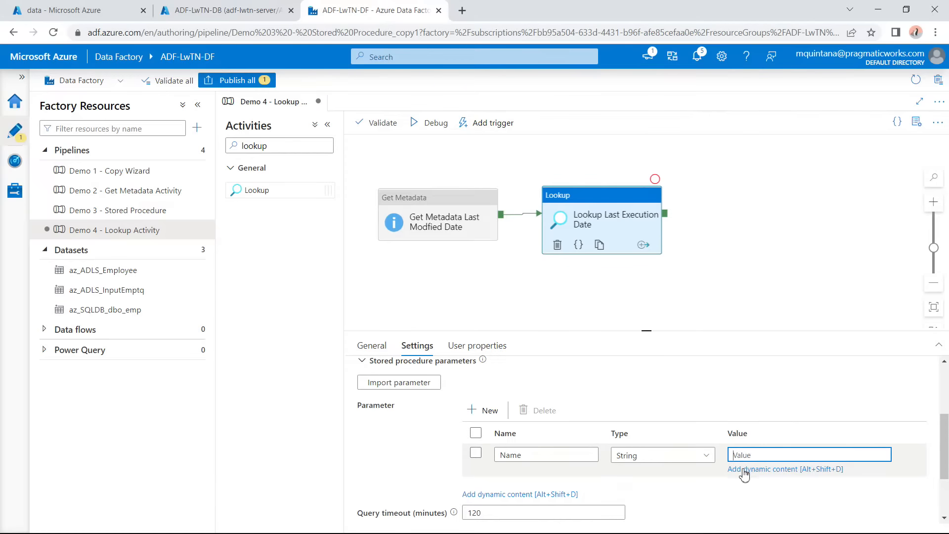
click(741, 469)
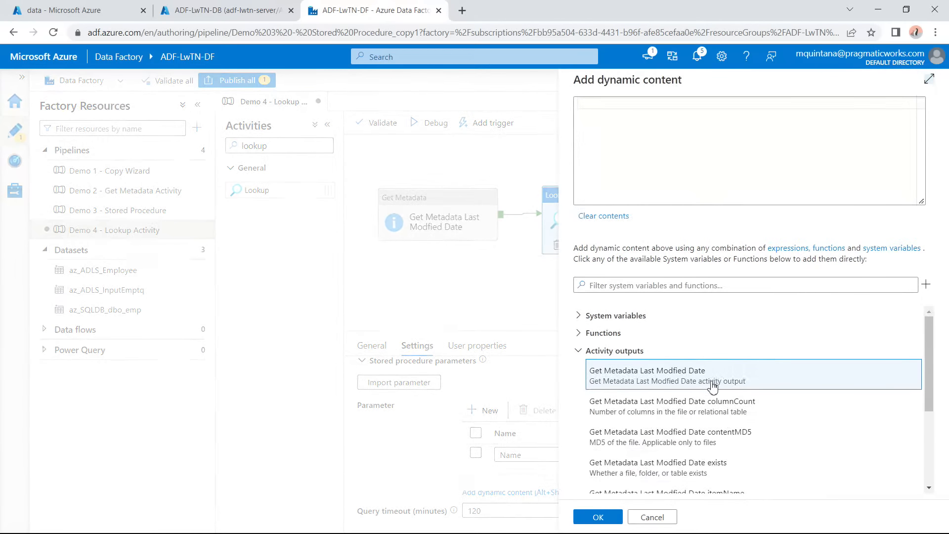
scroll(707, 391, down, 3)
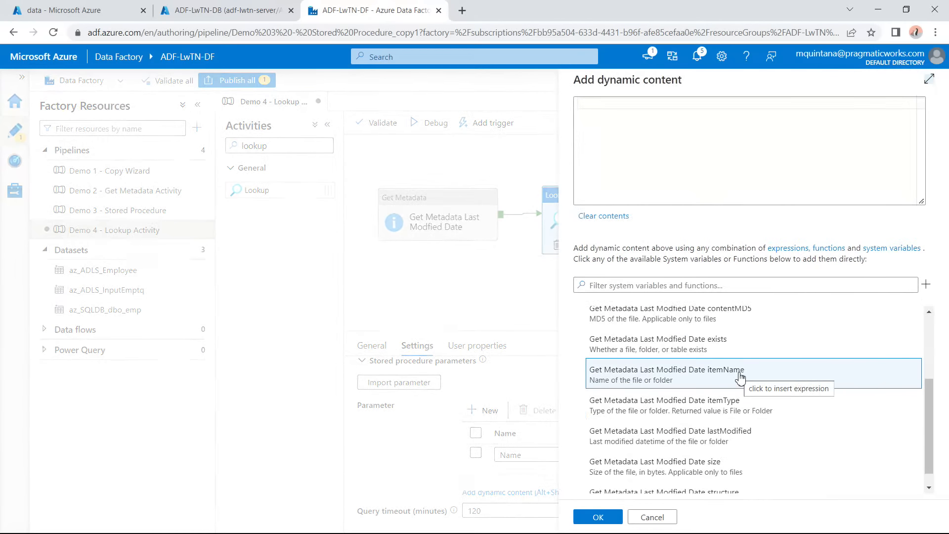
click(740, 379)
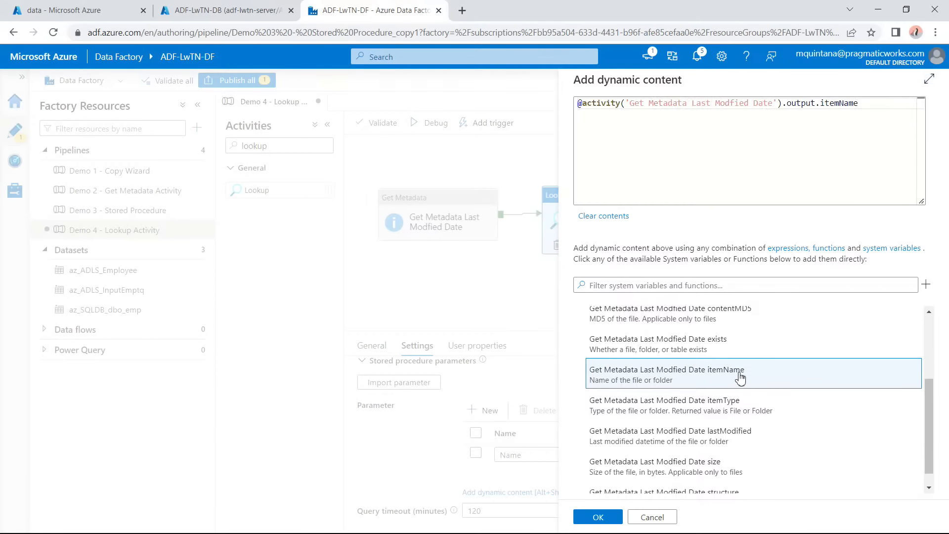
click(615, 517)
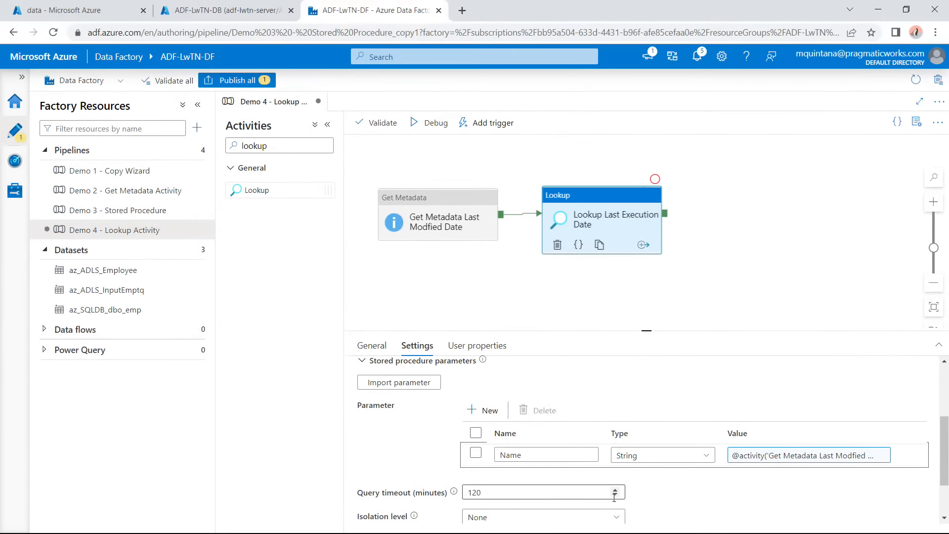
click(573, 289)
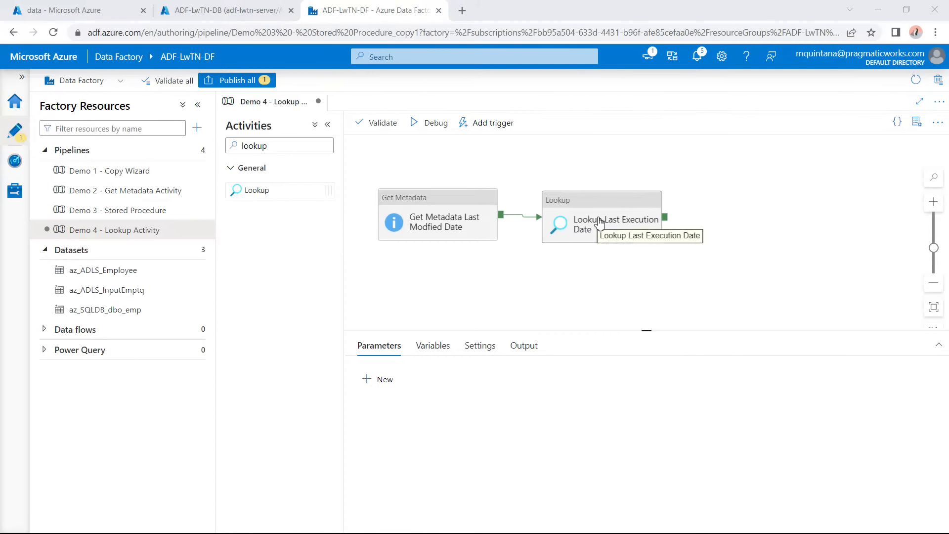
Query the top 1000 rows of dbo.ControlTable in the database's query editor, and return to the Demo 4 pipeline.
click(236, 12)
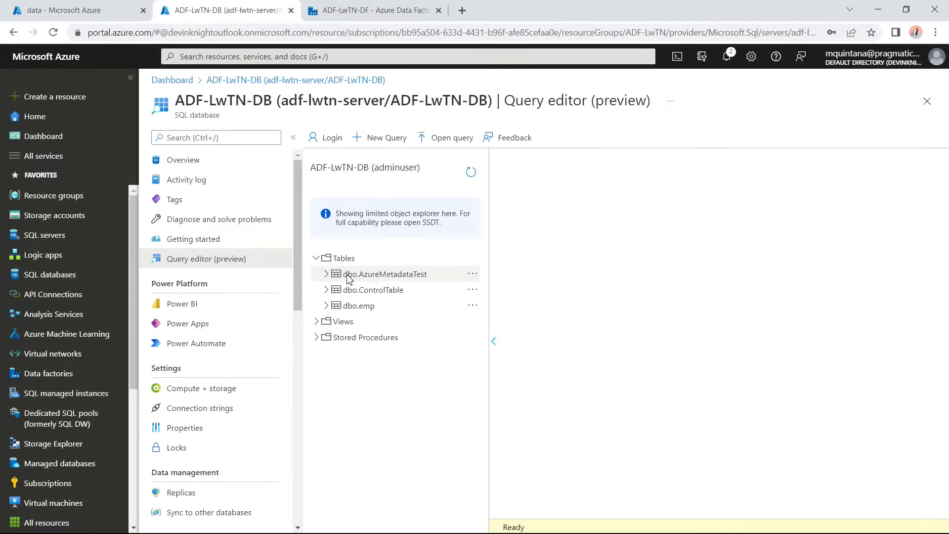
click(472, 290)
click(495, 299)
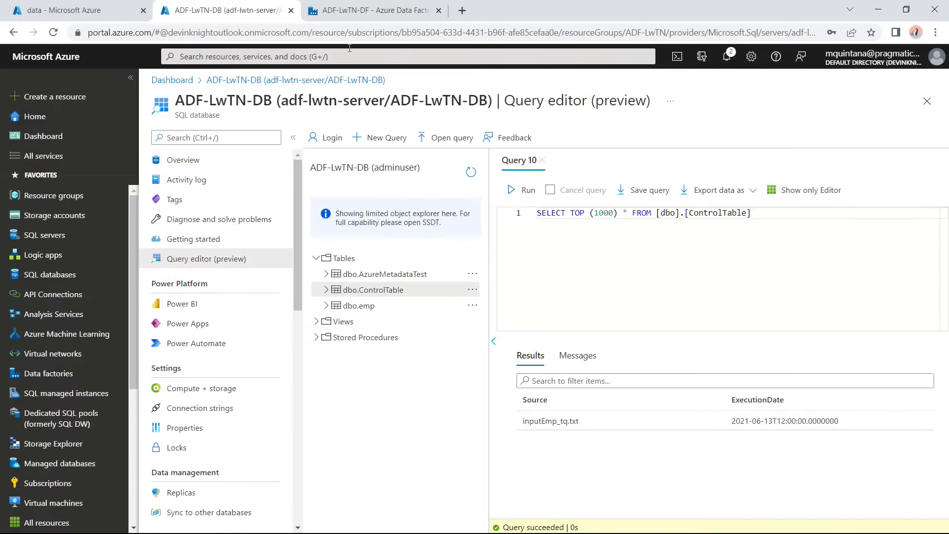
click(352, 15)
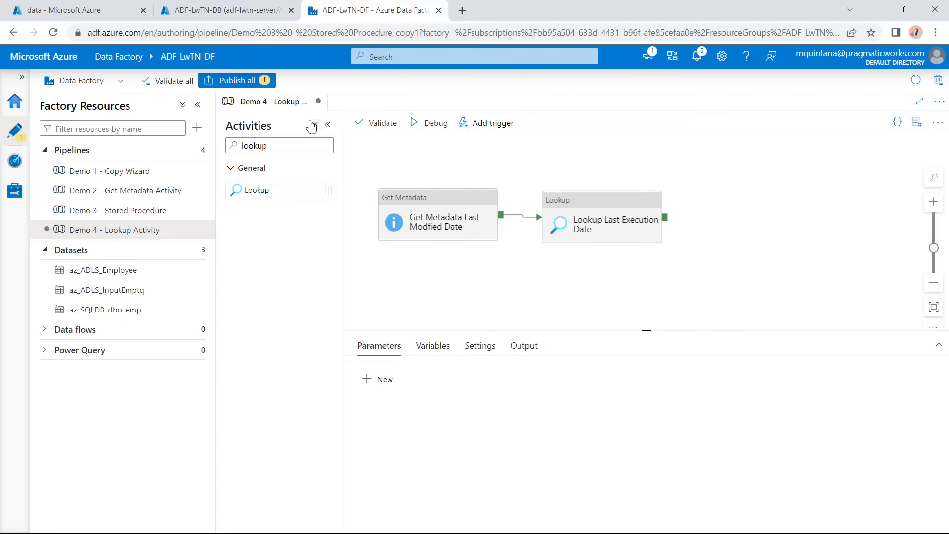
Publish the pending Demo 4 - Lookup Activity pipeline, start a debug run of it and refresh the run's status.
click(239, 80)
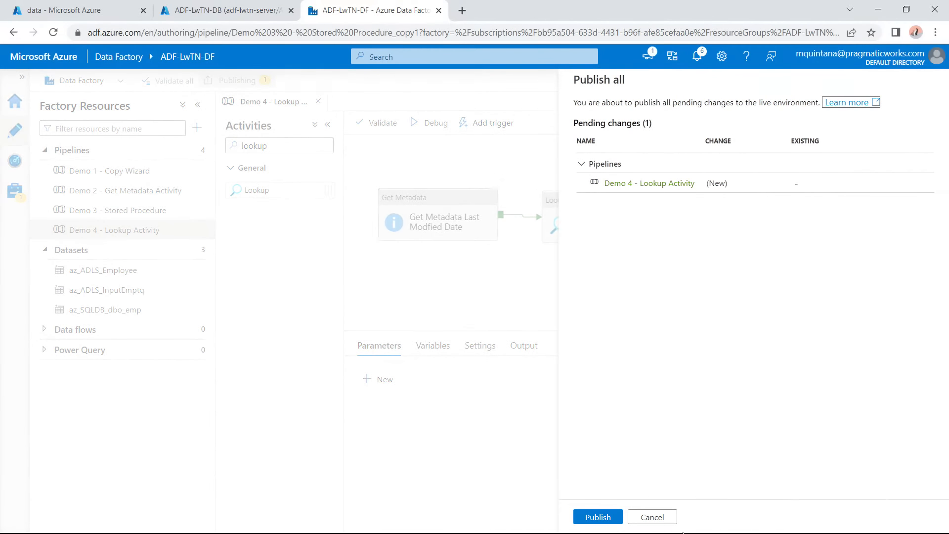
click(611, 517)
click(438, 127)
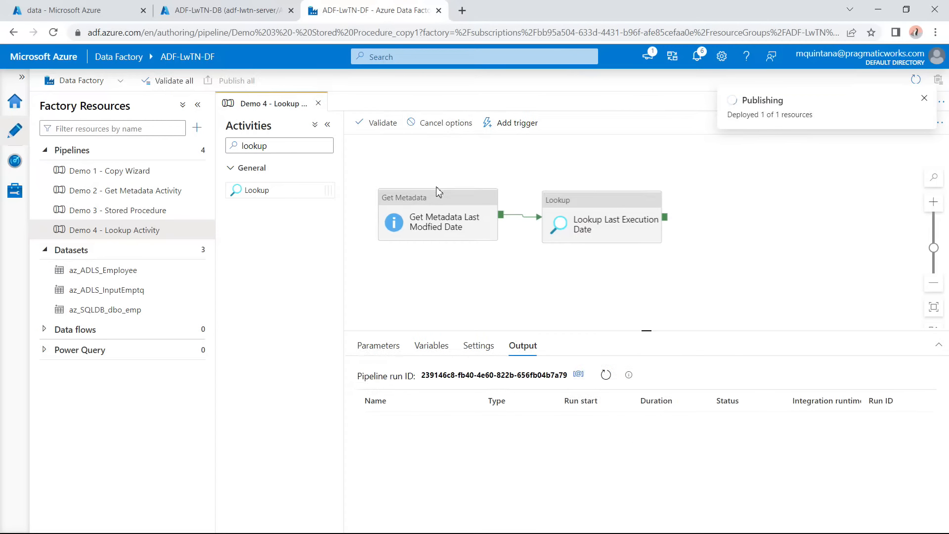
click(607, 375)
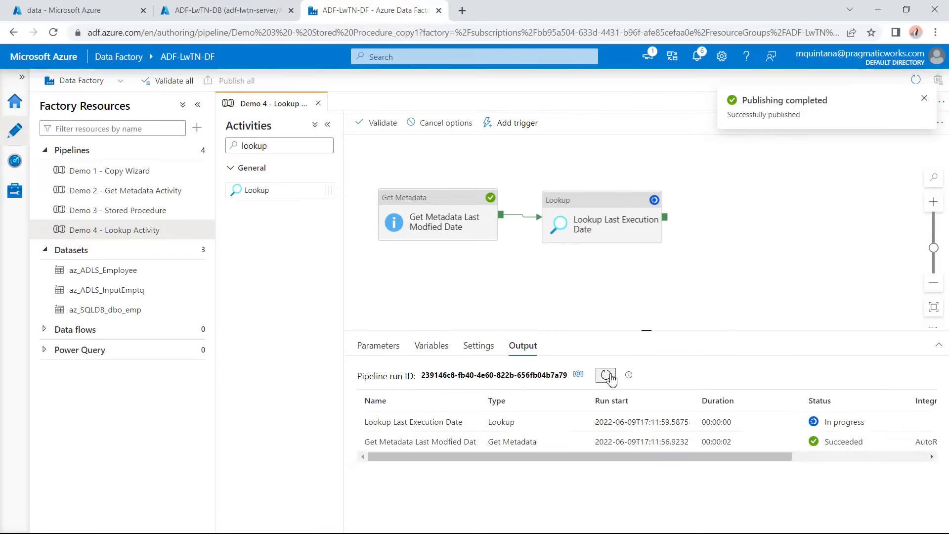
Examine the debug run outputs of the Get Metadata and Lookup Last Execution Date activities.
mouse_move(489, 420)
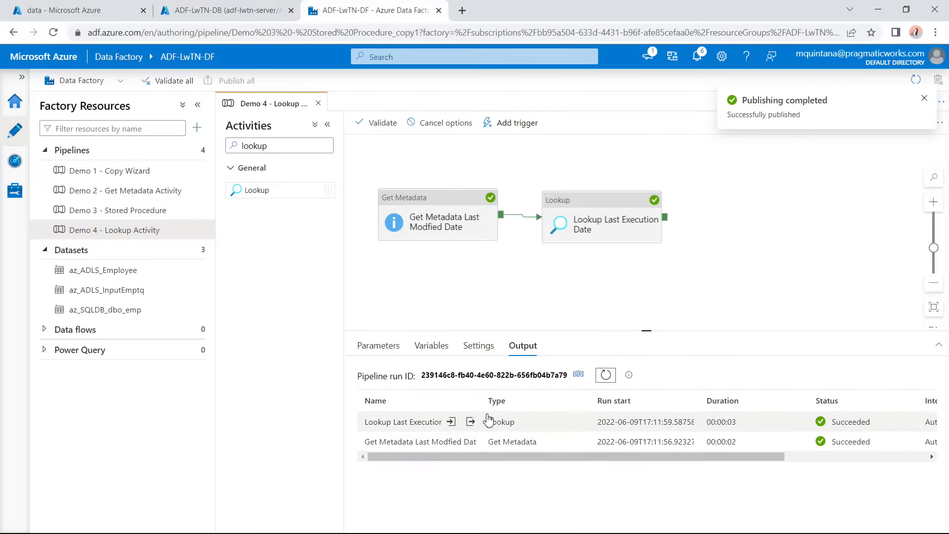
click(471, 442)
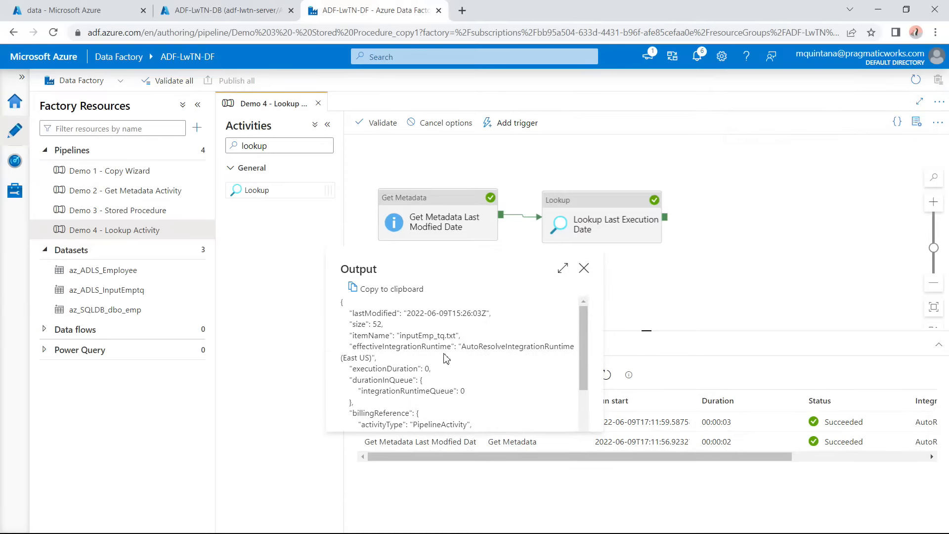
click(583, 269)
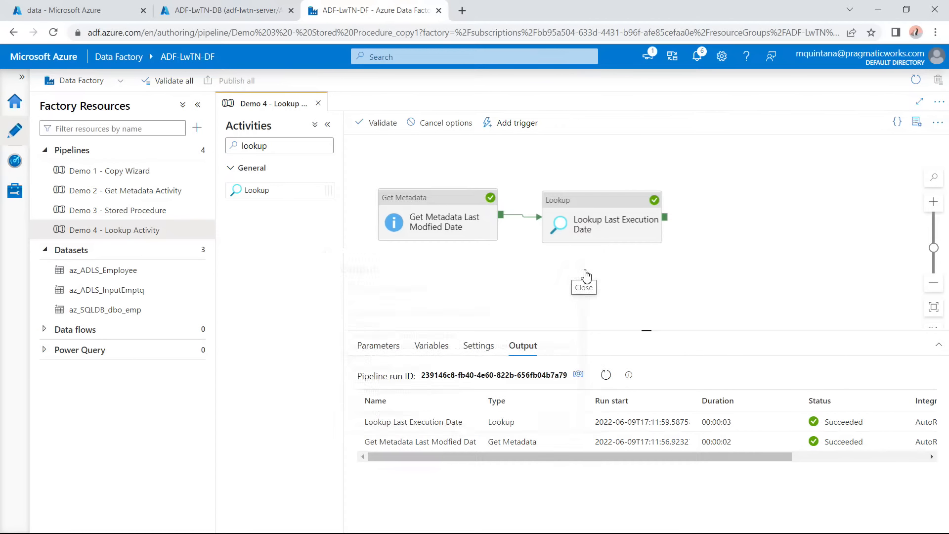
click(583, 207)
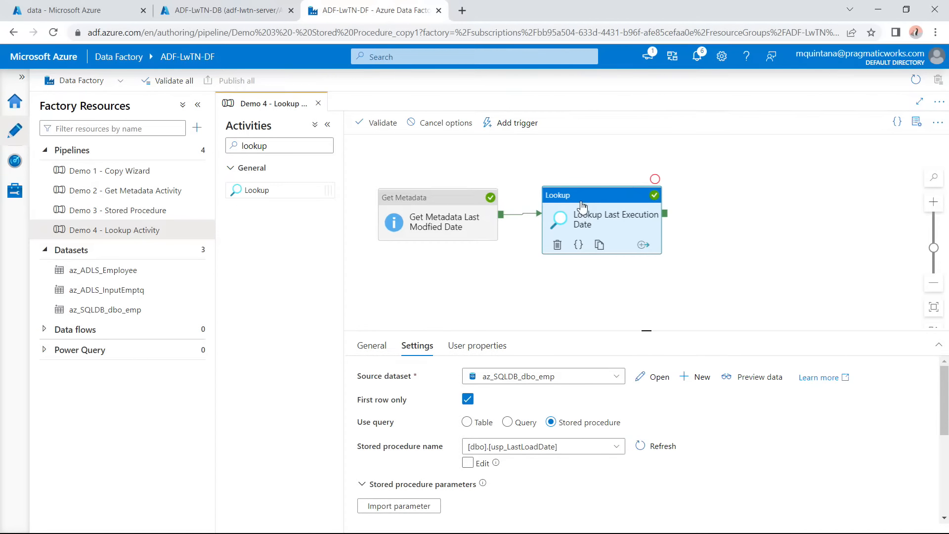
click(508, 304)
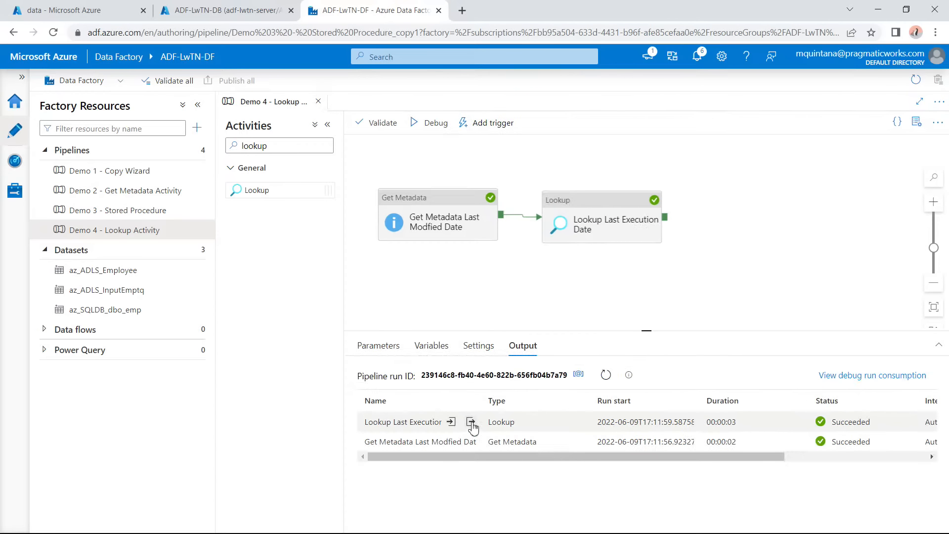
click(471, 422)
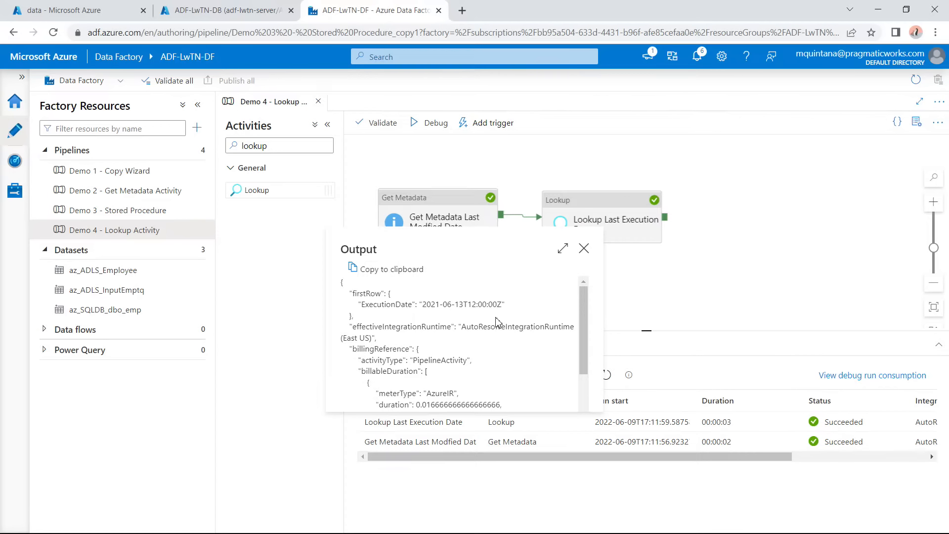
click(584, 248)
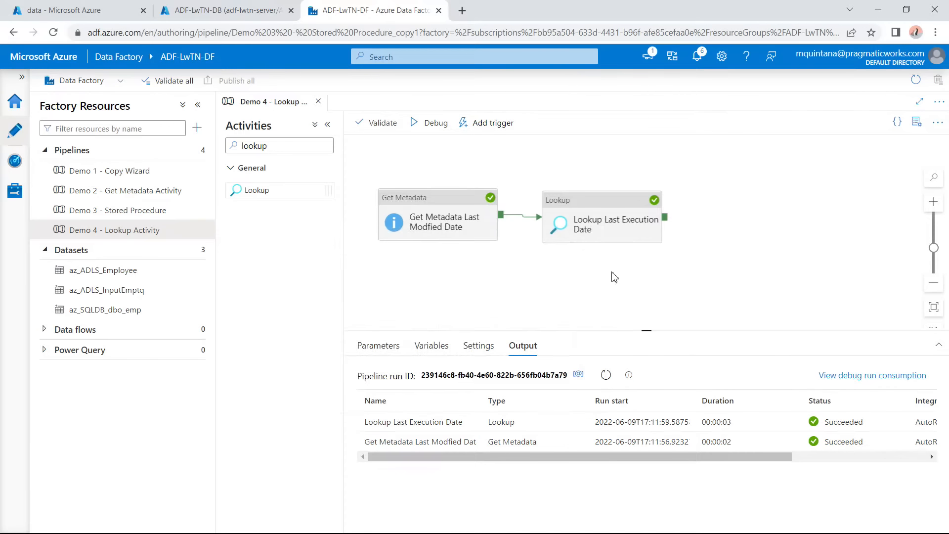
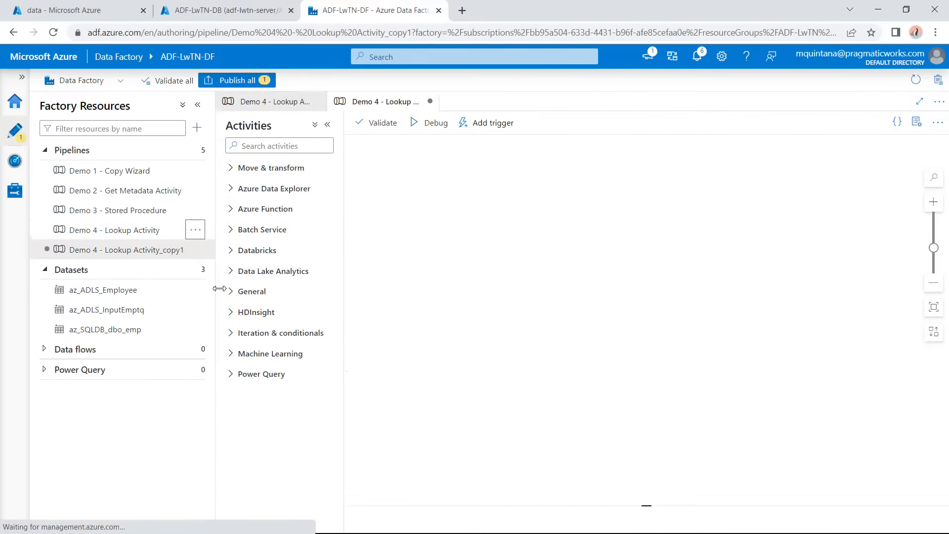
Rename the copied Demo 4 pipeline as Demo 5 - If Condition Activity and close its properties.
drag(915, 211, 802, 213)
text(5)
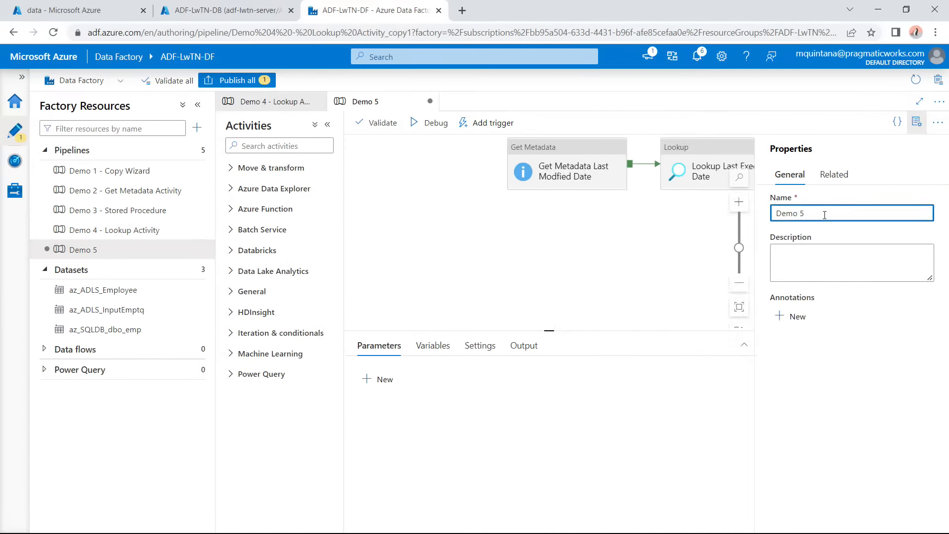
text( -)
key(alt+Tab)
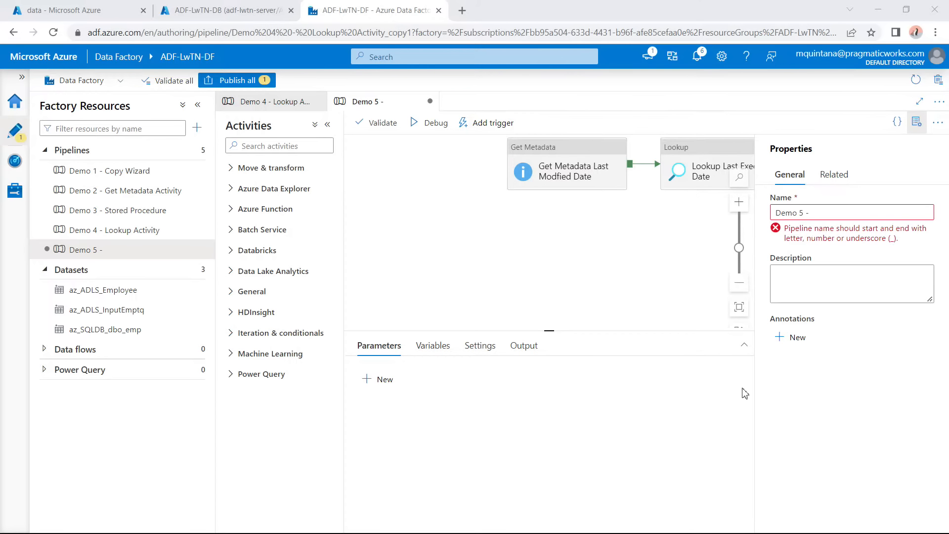
click(829, 209)
text(If Con)
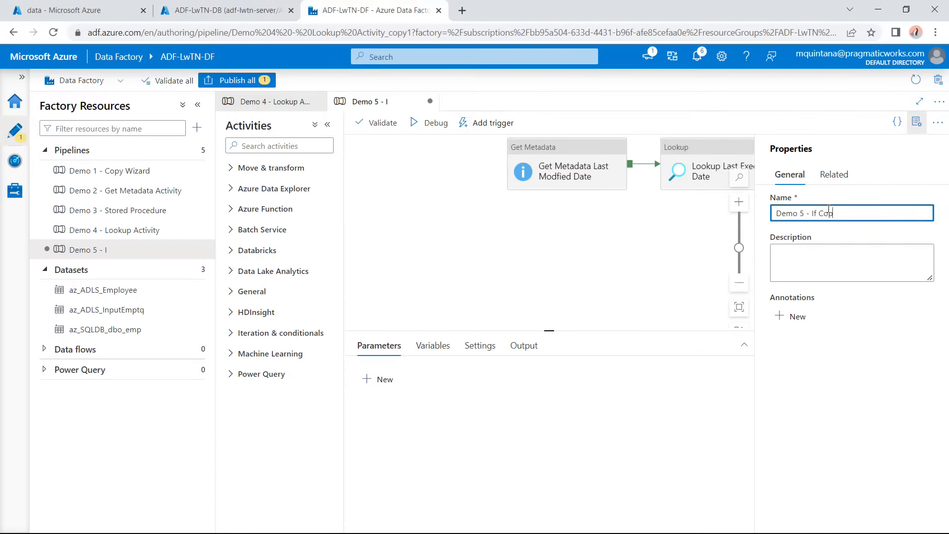
text(dition Activity)
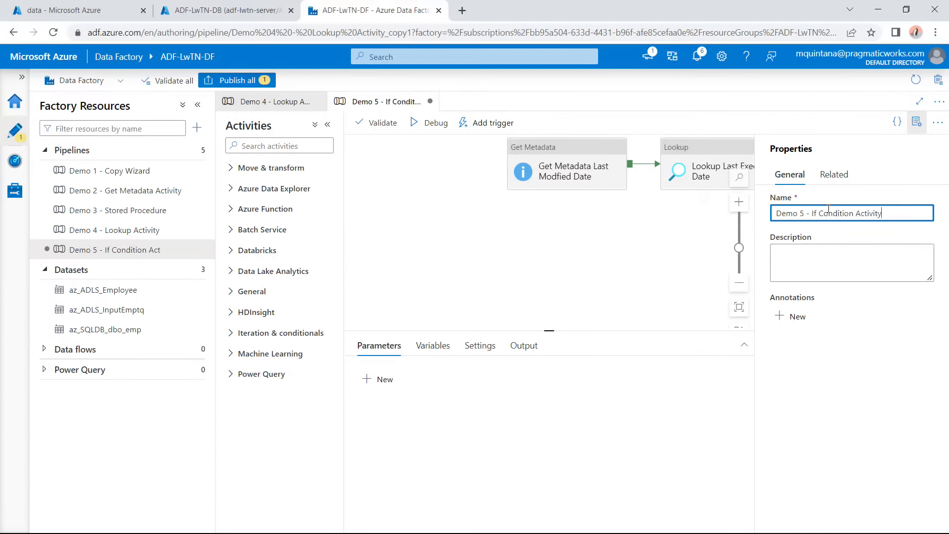
click(919, 128)
Add an If Condition activity after the Lookup and connect it to the Lookup's success output.
drag(710, 228, 574, 289)
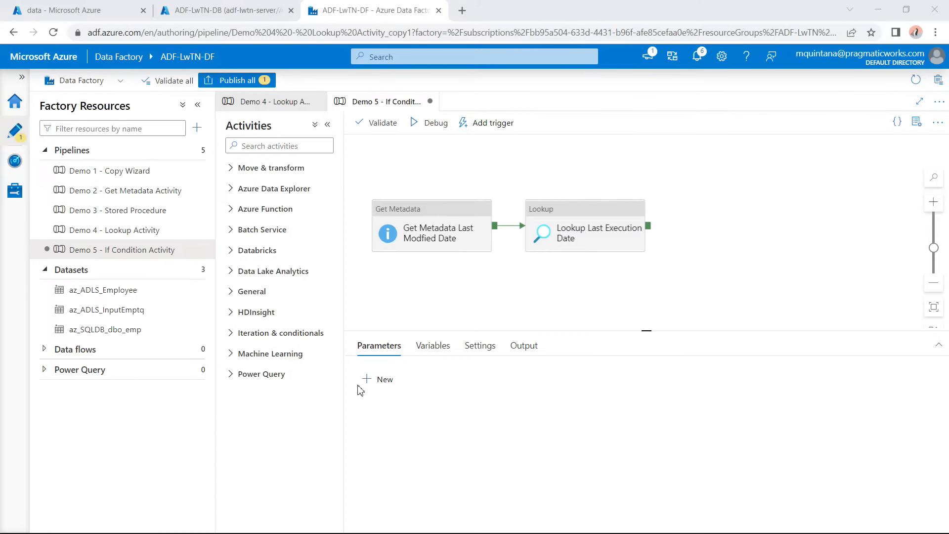
click(263, 149)
text(if)
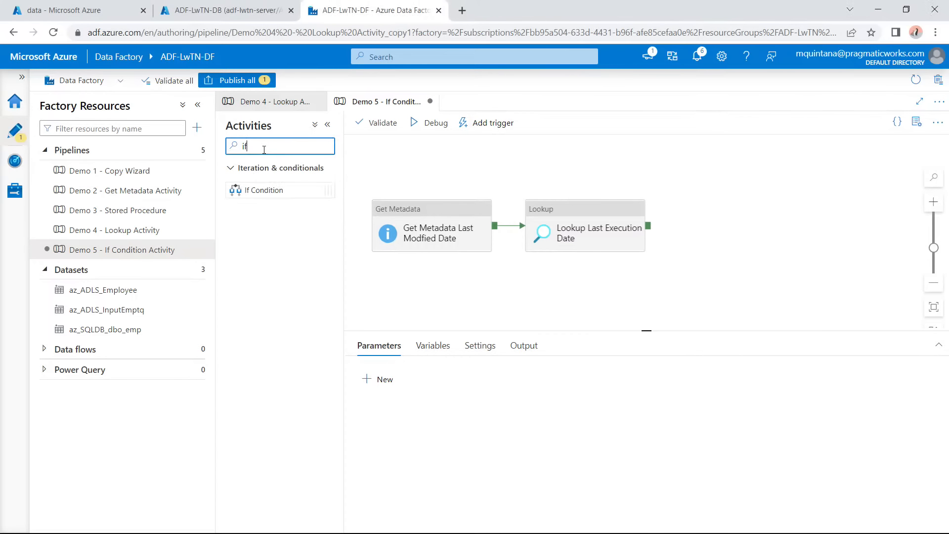
drag(284, 190, 779, 219)
drag(648, 226, 750, 188)
click(754, 205)
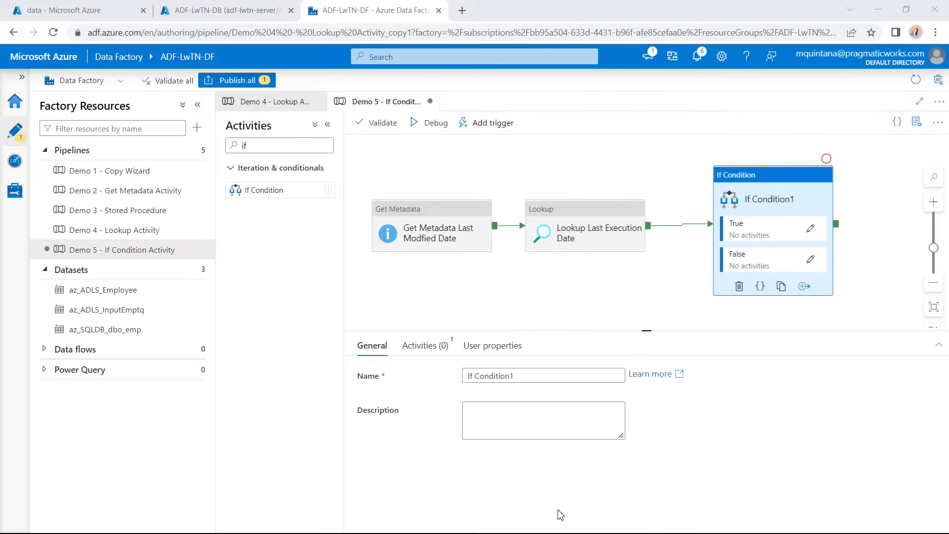
Rename the If Condition activity as If Condition Test Dates and show its expression and case settings.
click(527, 374)
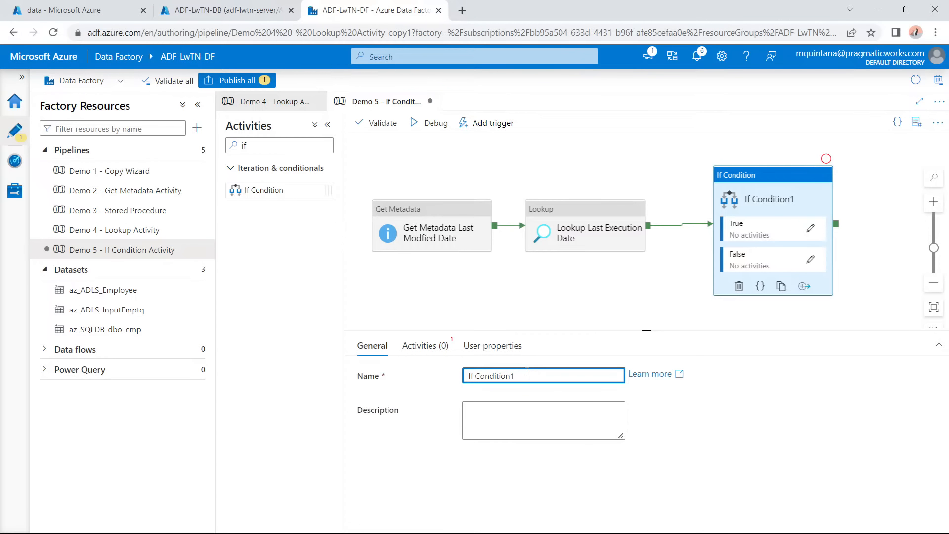
key(BackSpace)
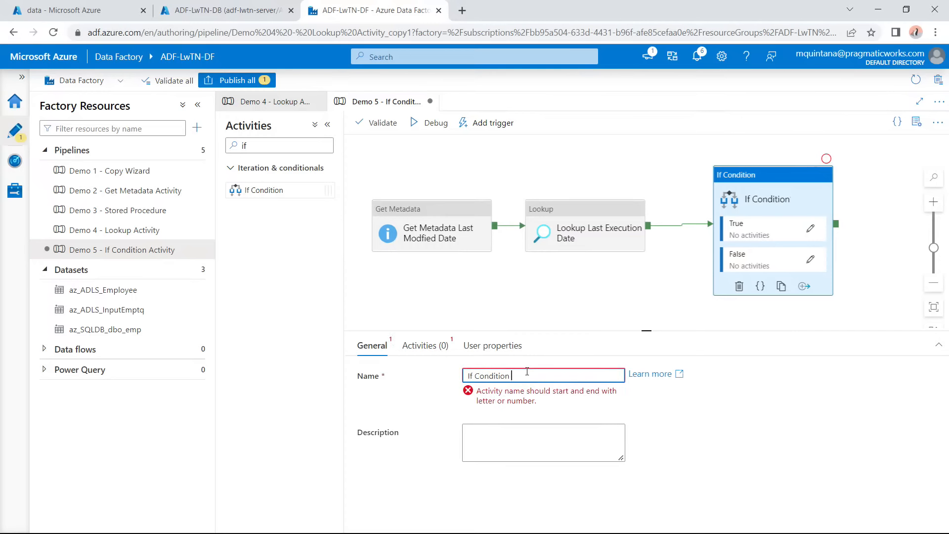
text(Test Dates)
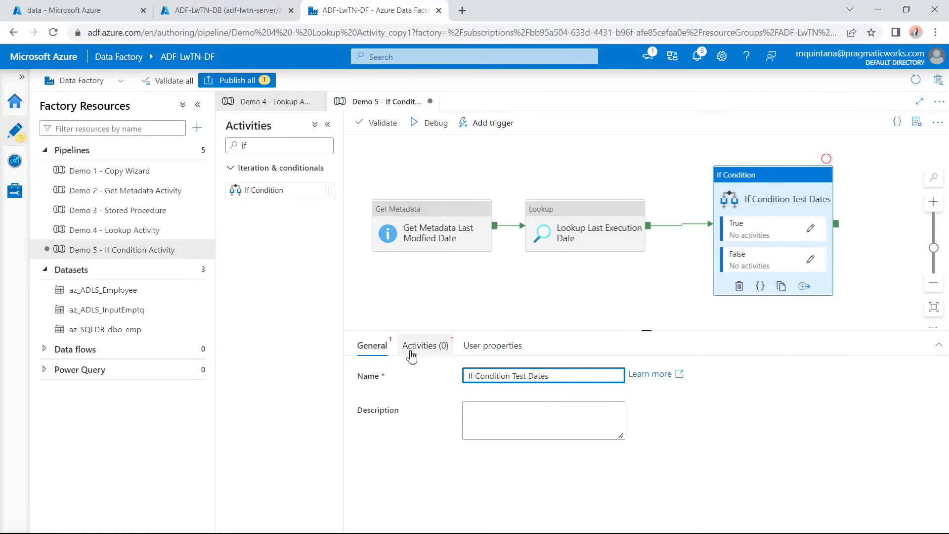
click(433, 348)
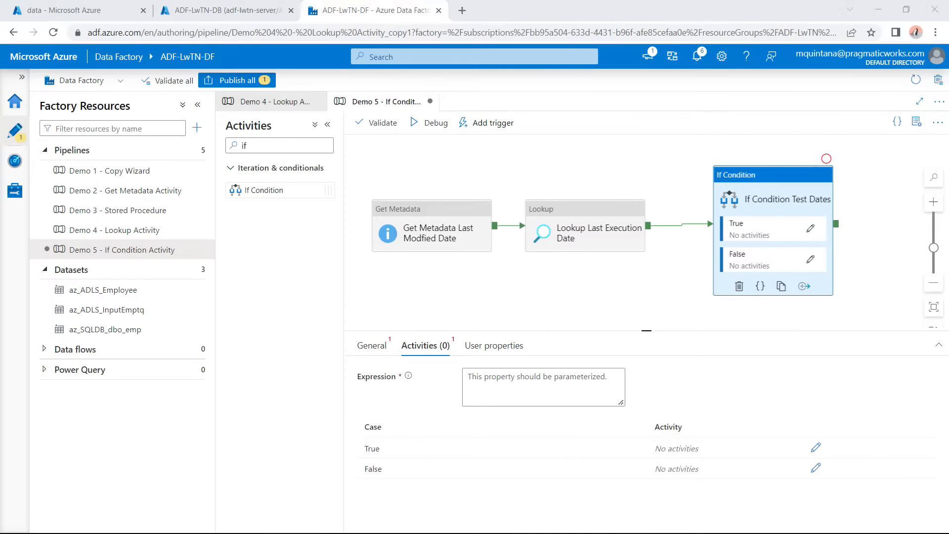
click(516, 383)
click(502, 416)
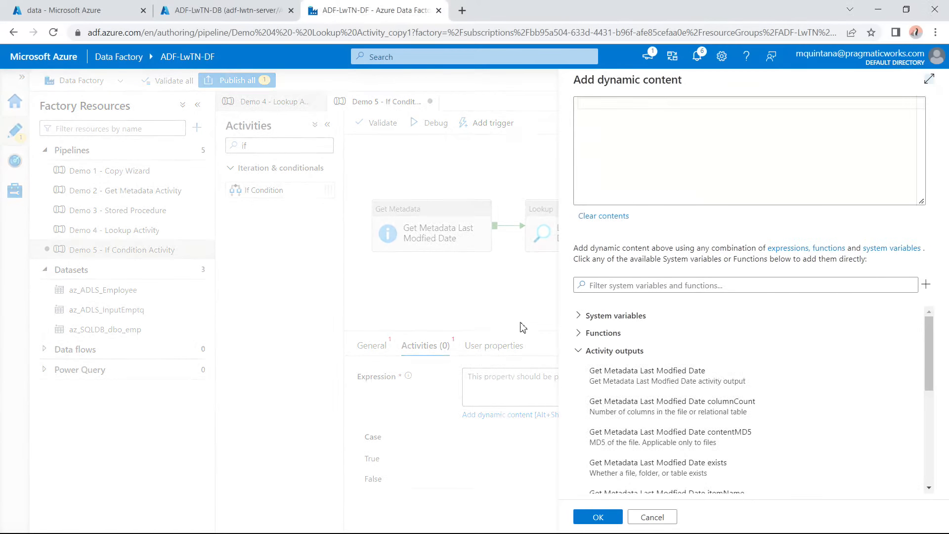
click(587, 107)
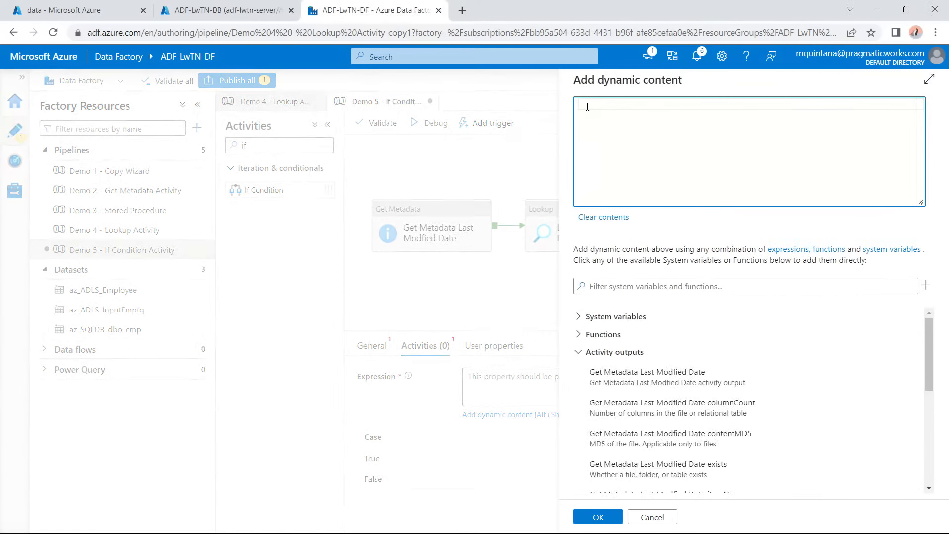
click(710, 286)
text(bfdz)
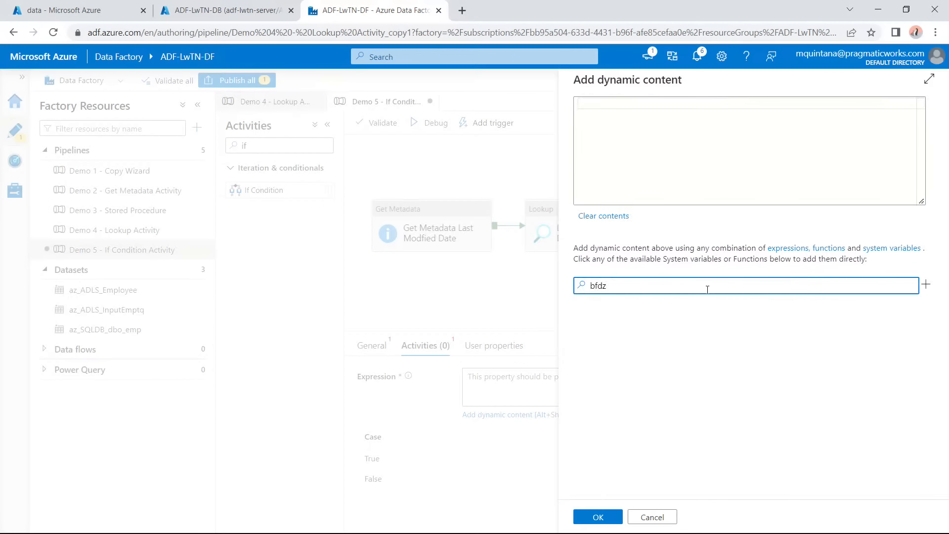
key(BackSpace)
key(BackSpace)
key(BackSpace)
key(BackSpace)
text(great)
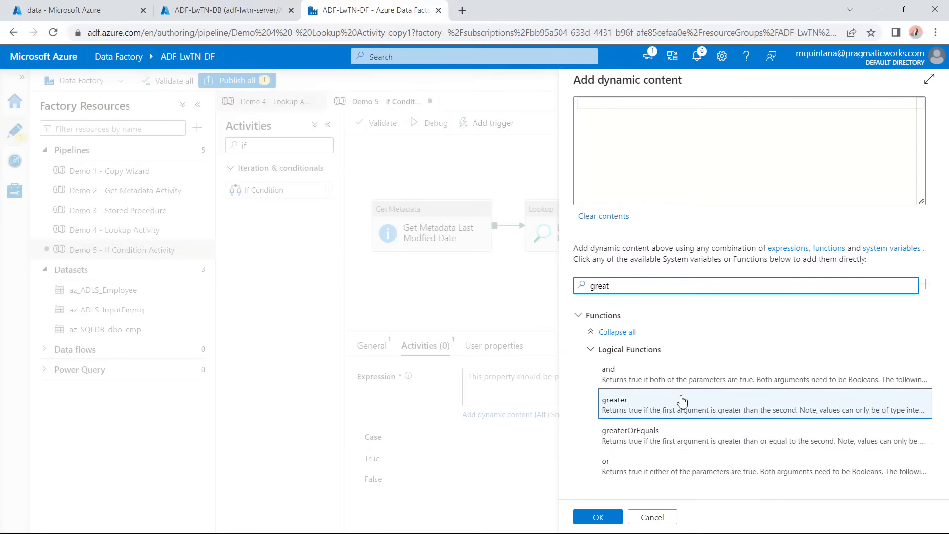
click(652, 445)
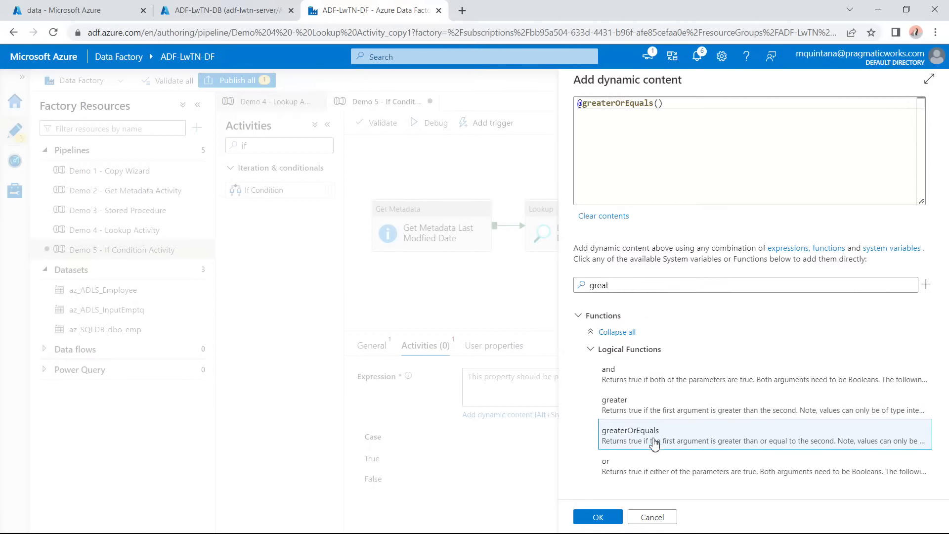
click(659, 103)
key(Return)
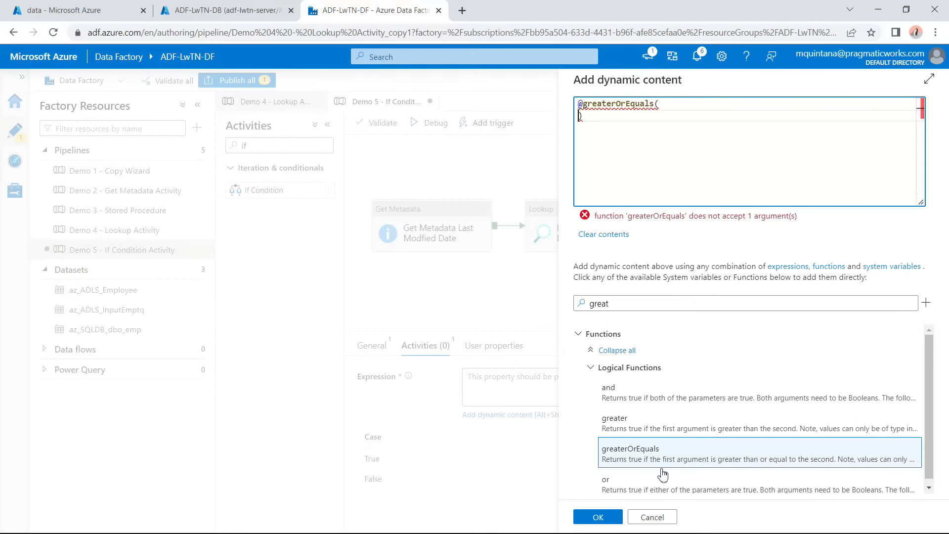
click(655, 516)
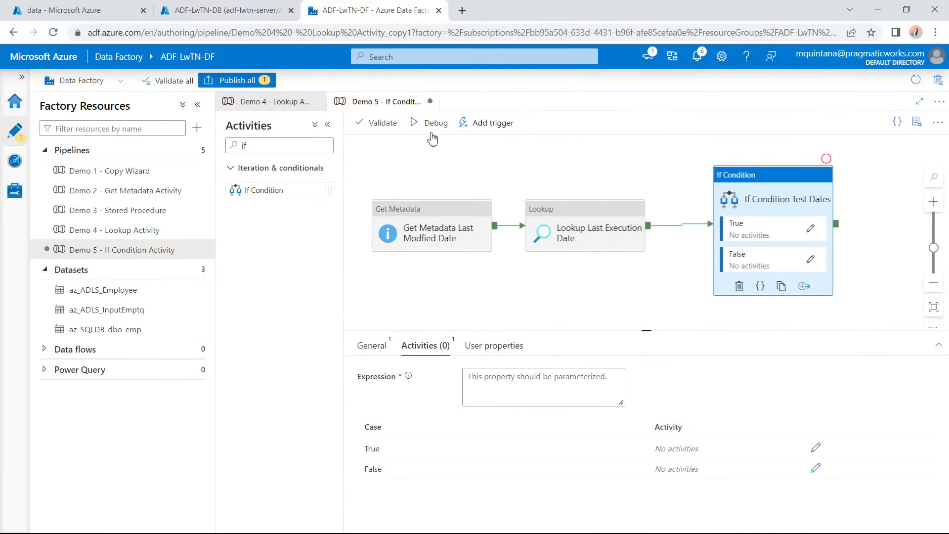
Review the Lookup Last Execution Date output and settings in the Demo 4 pipeline, and return to the Demo 5 pipeline.
click(277, 101)
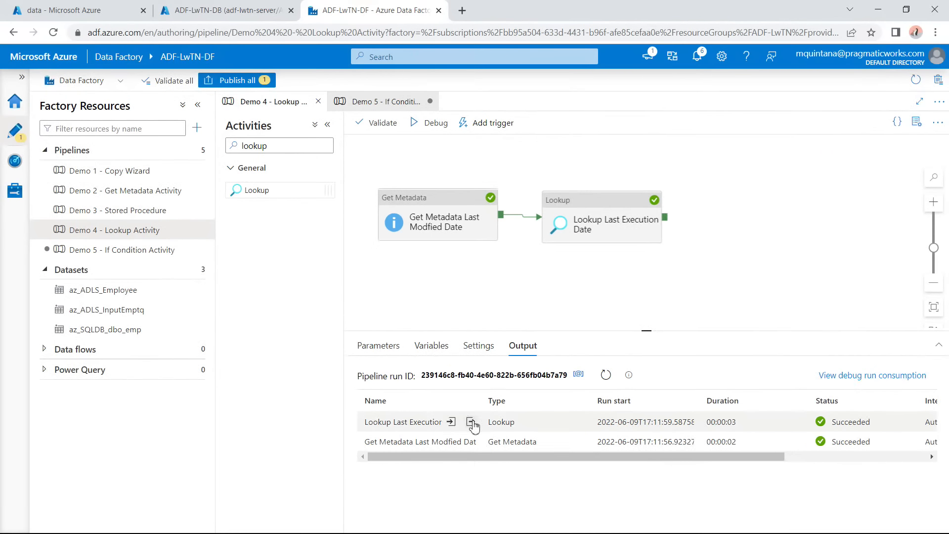
click(474, 422)
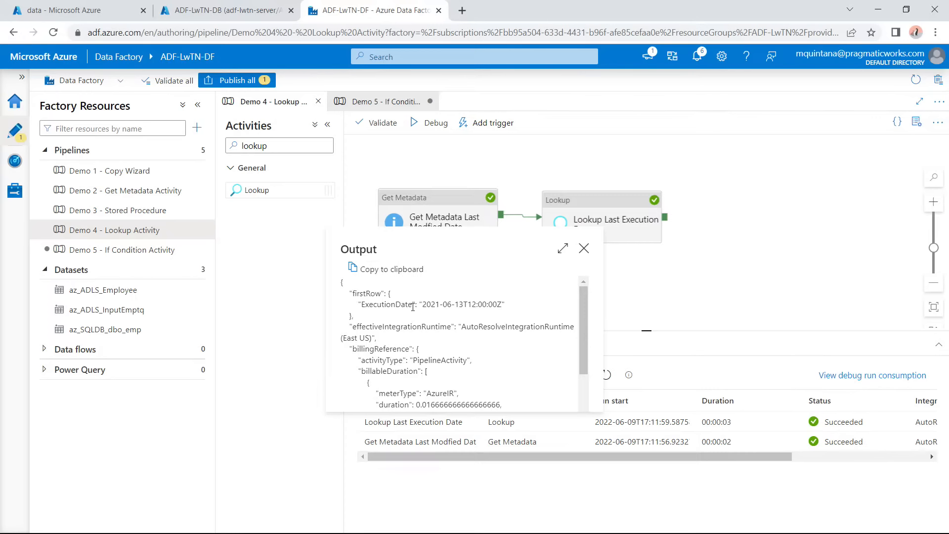
click(584, 250)
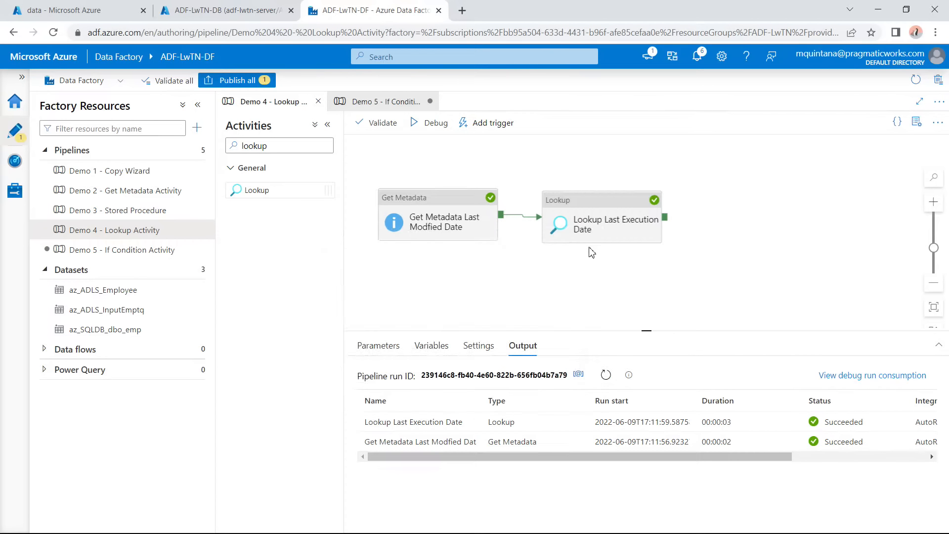
click(573, 218)
mouse_move(469, 400)
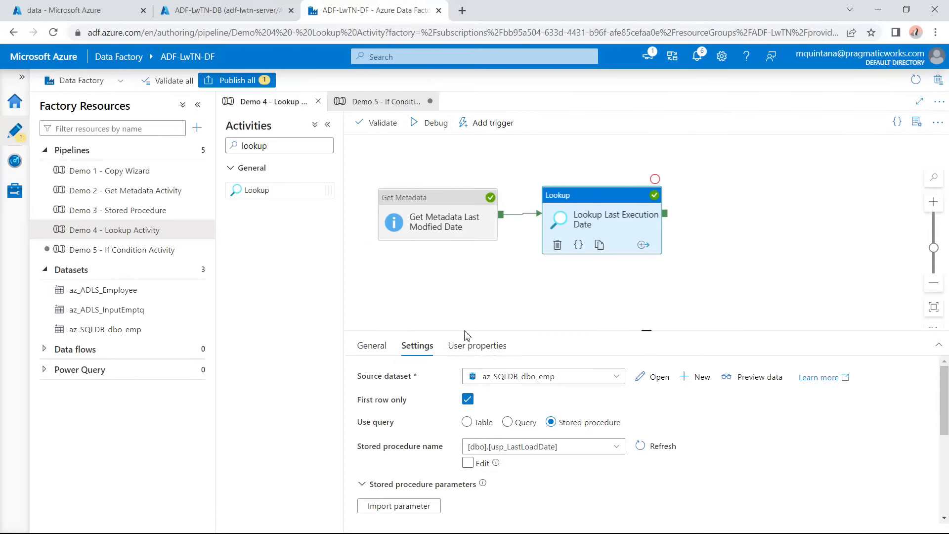
click(494, 274)
click(470, 421)
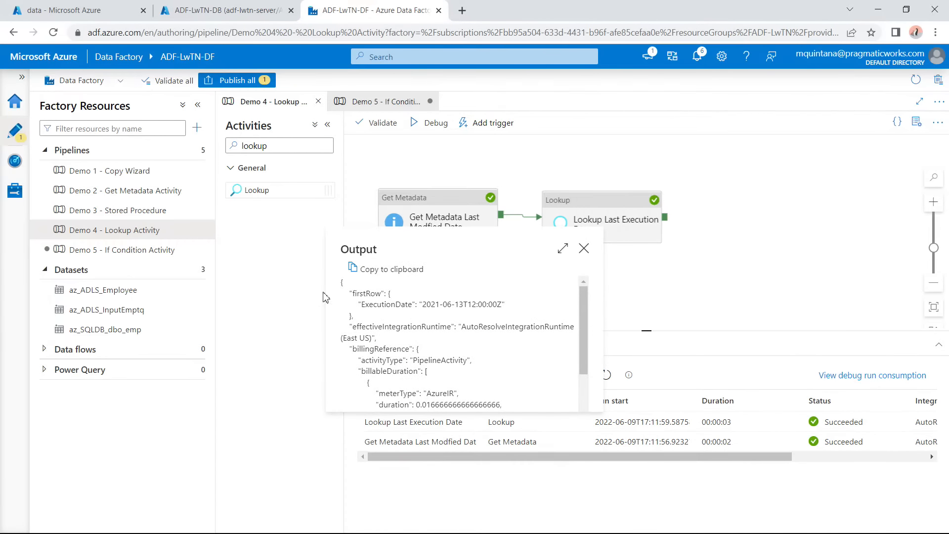
click(584, 248)
click(387, 104)
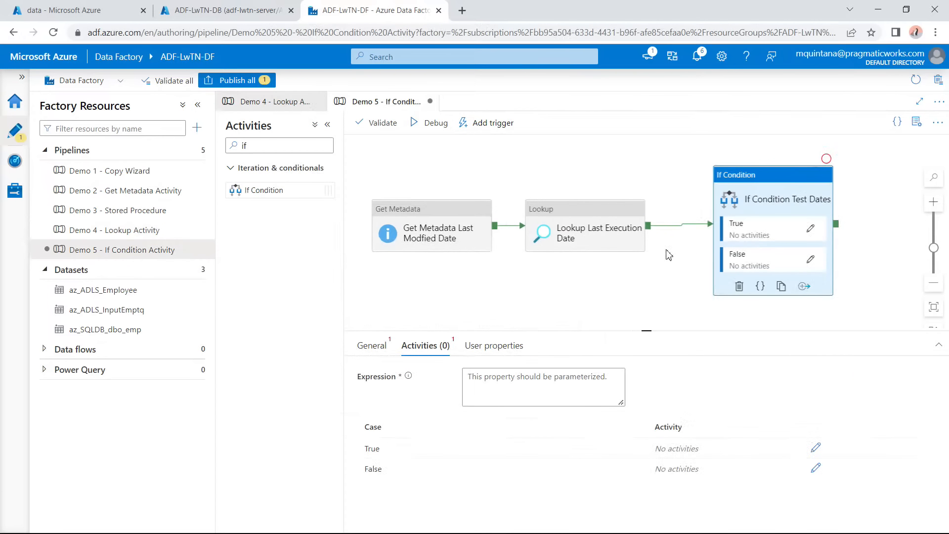
Start the If Condition's dynamic expression with the greaterOrEquals function and break the line after its opening parenthesis.
click(535, 379)
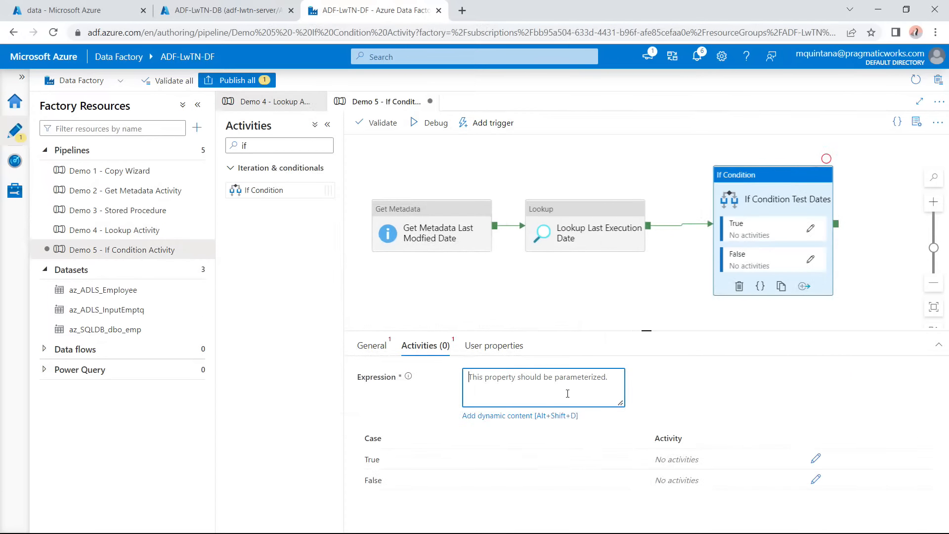
click(565, 415)
click(641, 286)
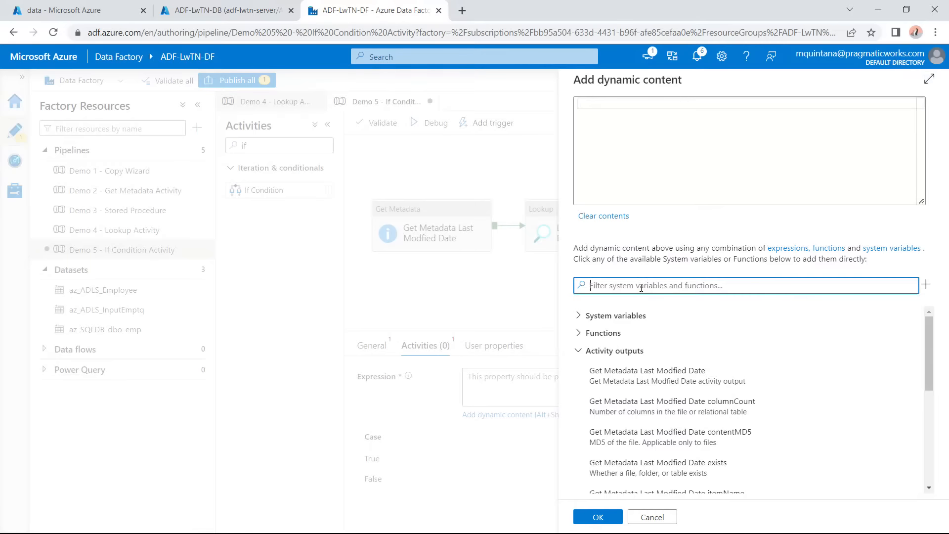
text(great)
click(629, 445)
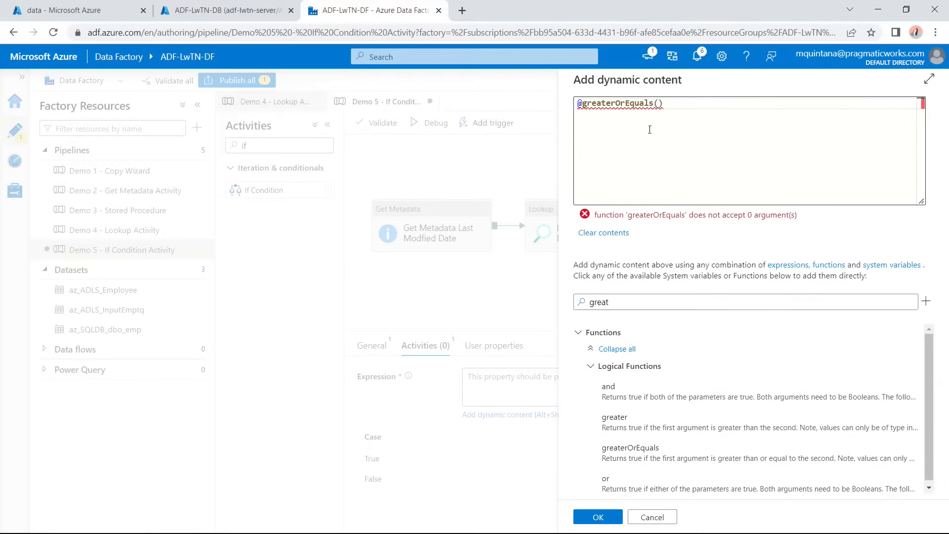
click(660, 105)
key(Return)
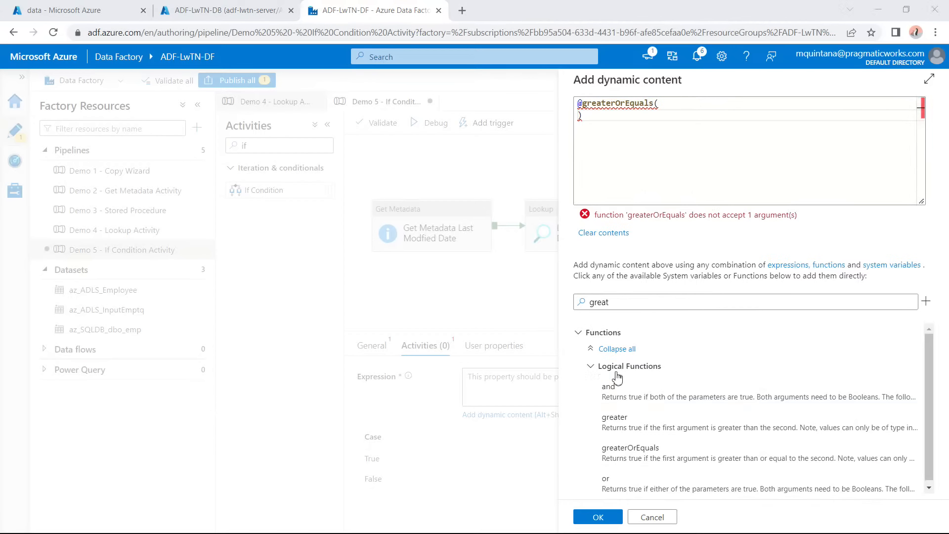
Find the addhours date function and insert it as the first argument of greaterOrEquals.
double_click(618, 302)
text(add)
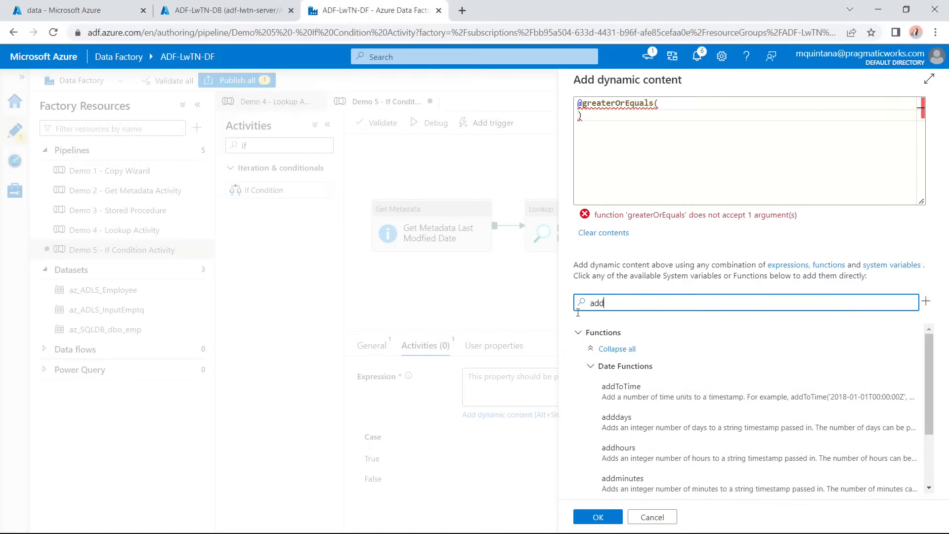
click(652, 453)
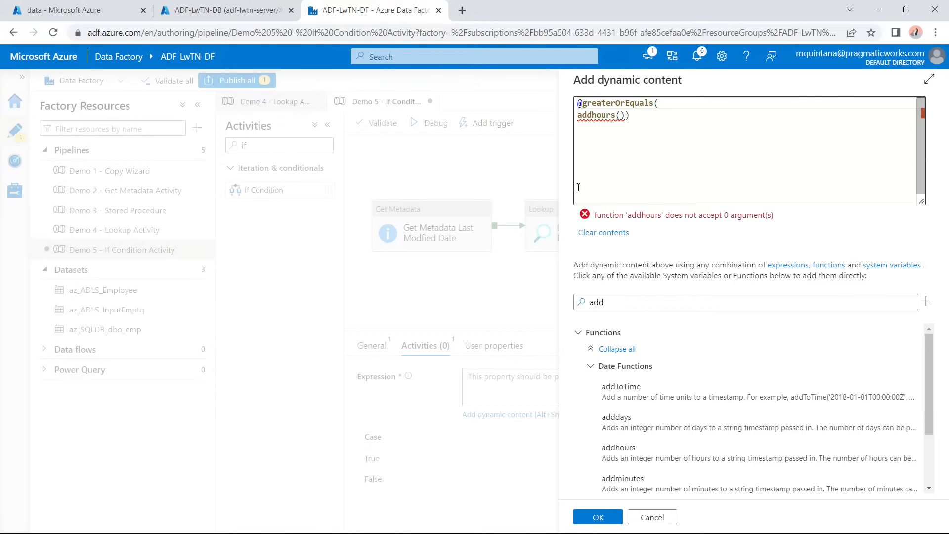
Clear the function filter and nest the formatDateTime date function inside the addhours parentheses.
click(593, 366)
drag(628, 302, 571, 304)
key(BackSpace)
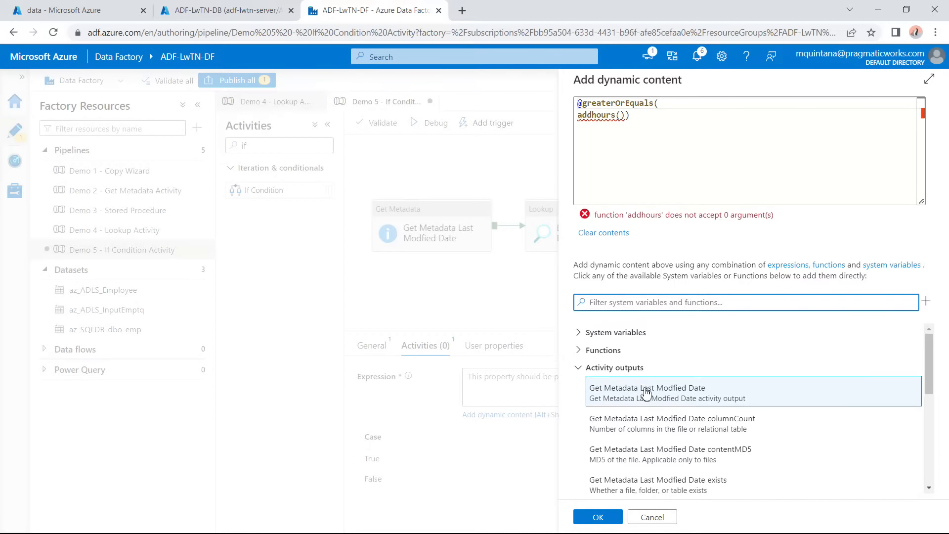
scroll(643, 391, down, 4)
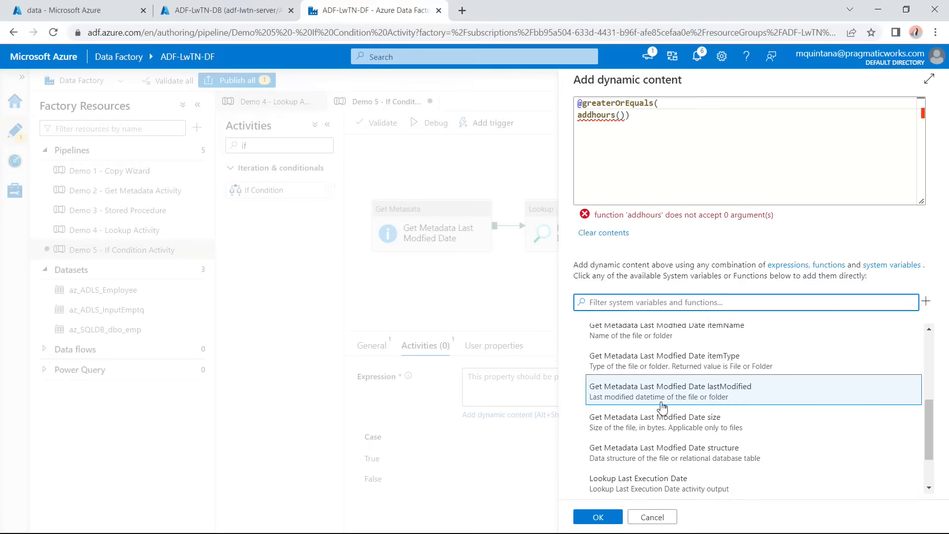
scroll(660, 399, up, 1)
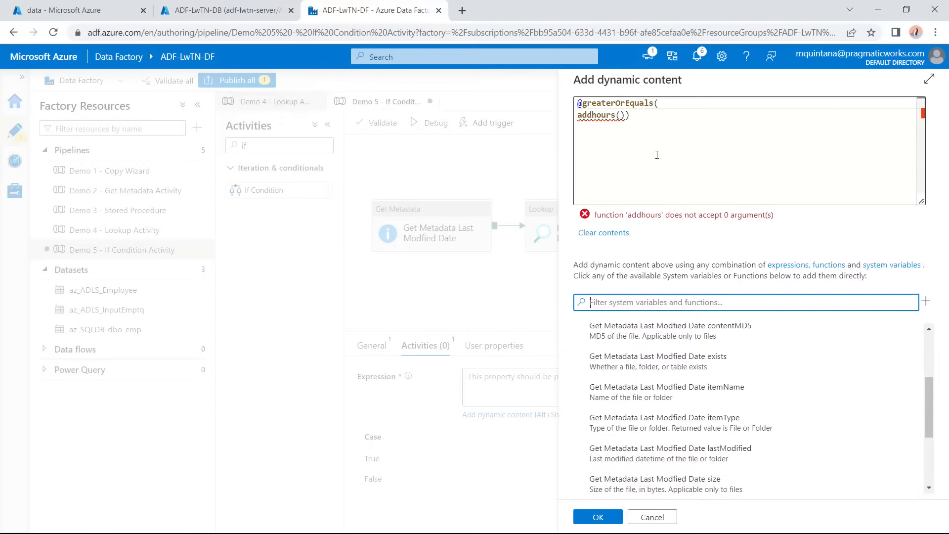
click(622, 116)
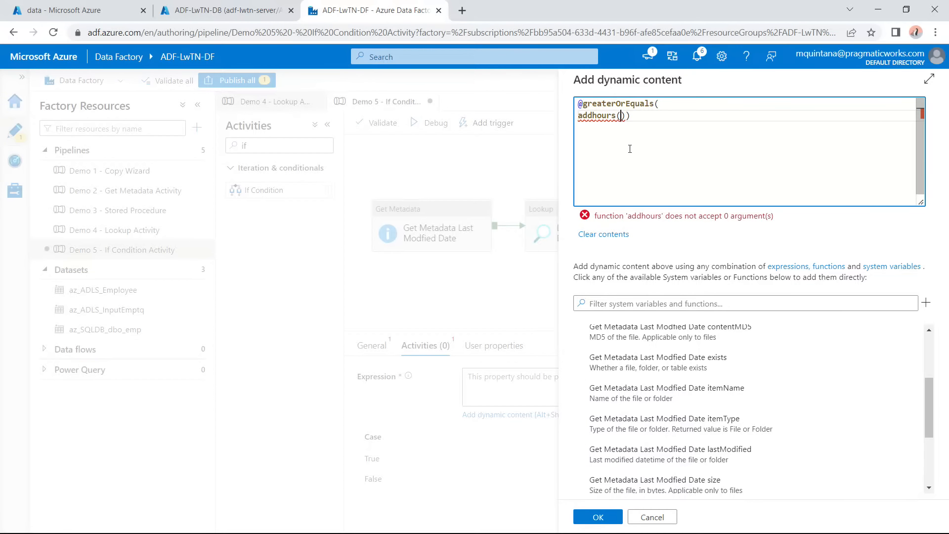
scroll(725, 393, up, 5)
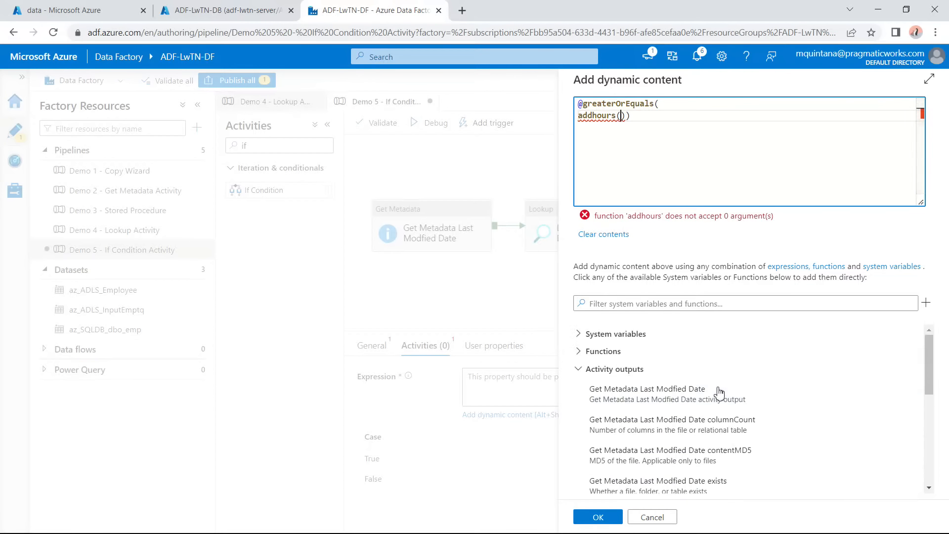
click(578, 351)
click(593, 419)
scroll(638, 424, down, 7)
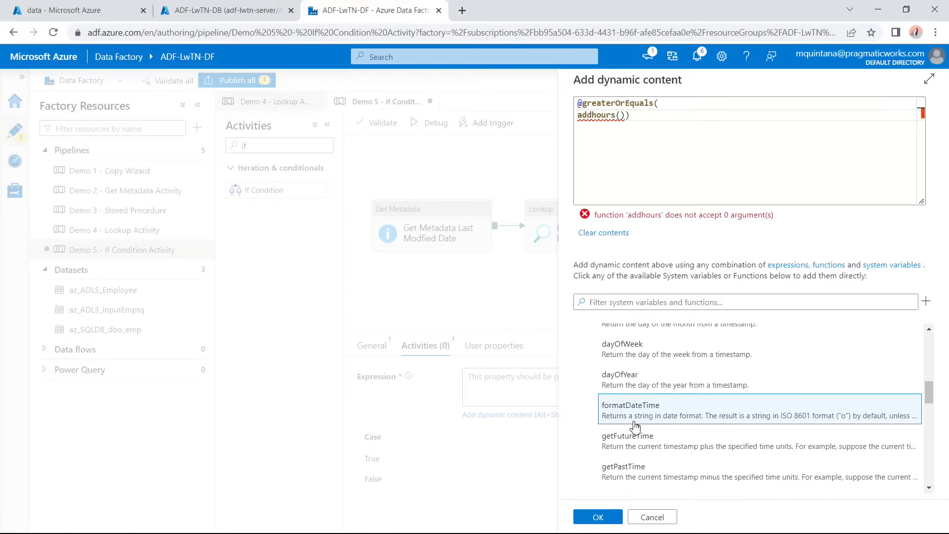
click(661, 419)
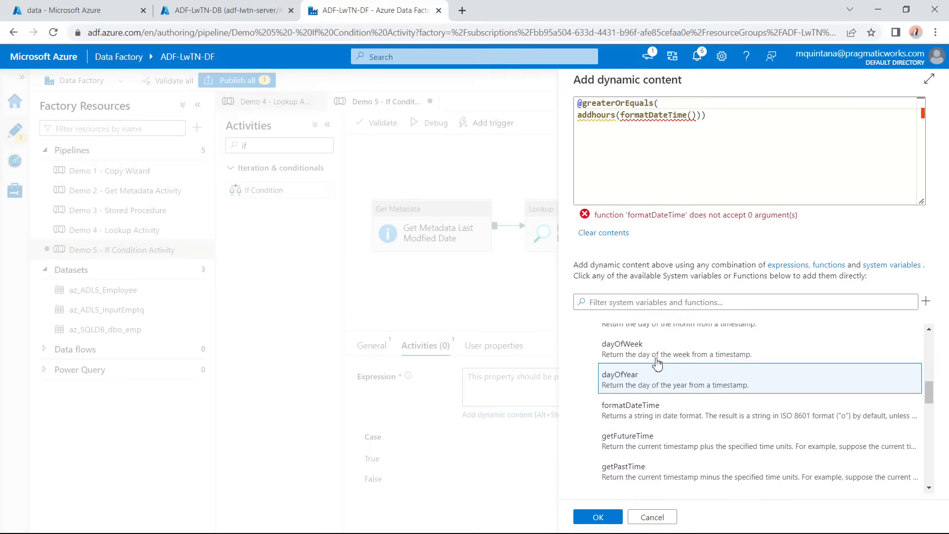
Insert the Get Metadata activity's lastModified output inside formatDateTime and split the nested calls onto separate lines.
click(692, 116)
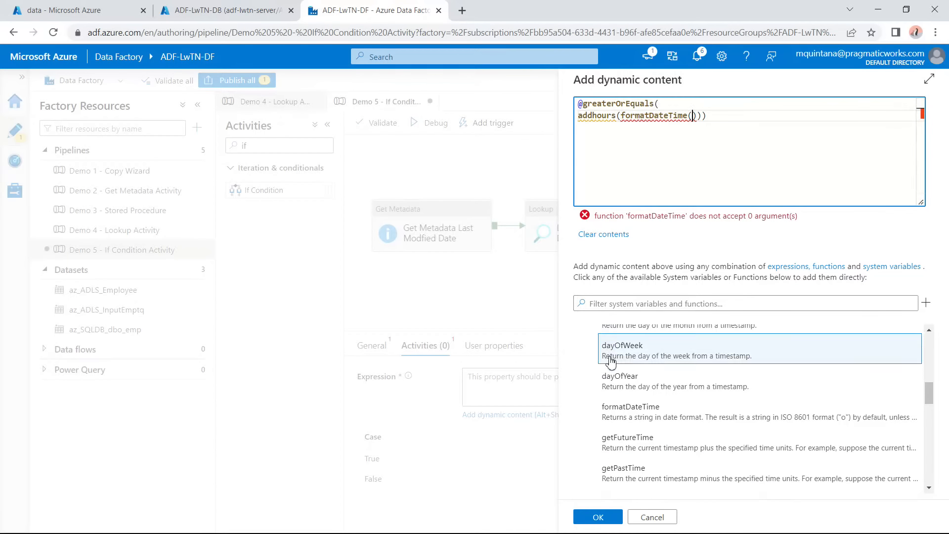
scroll(613, 356, down, 15)
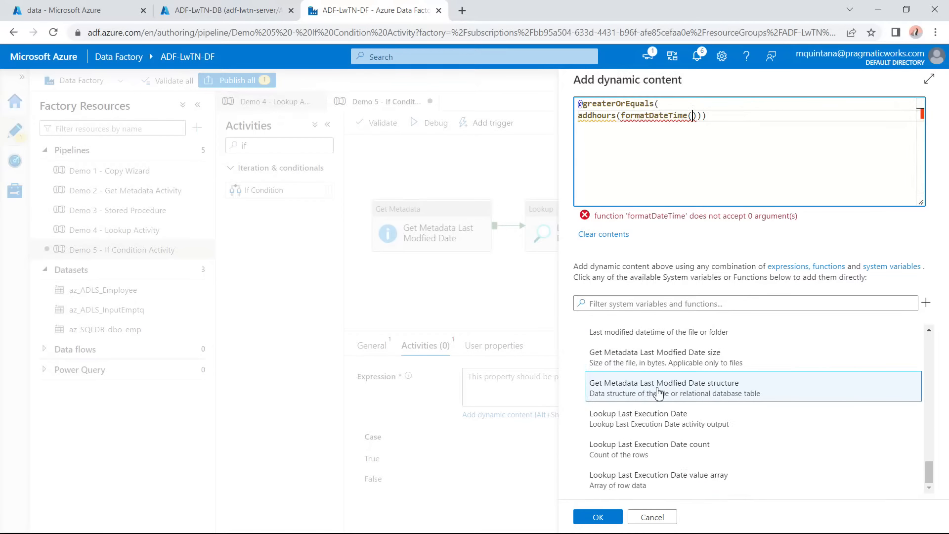
scroll(697, 426, up, 1)
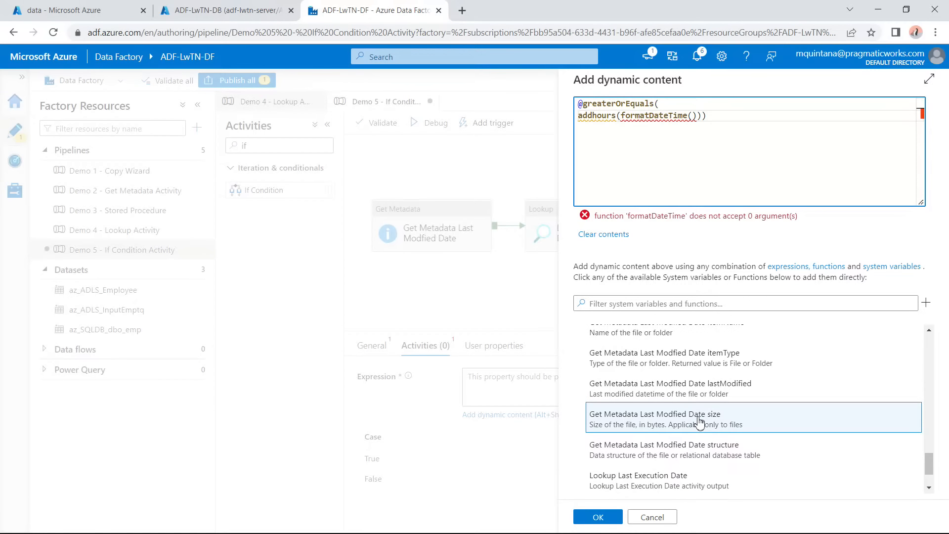
click(714, 389)
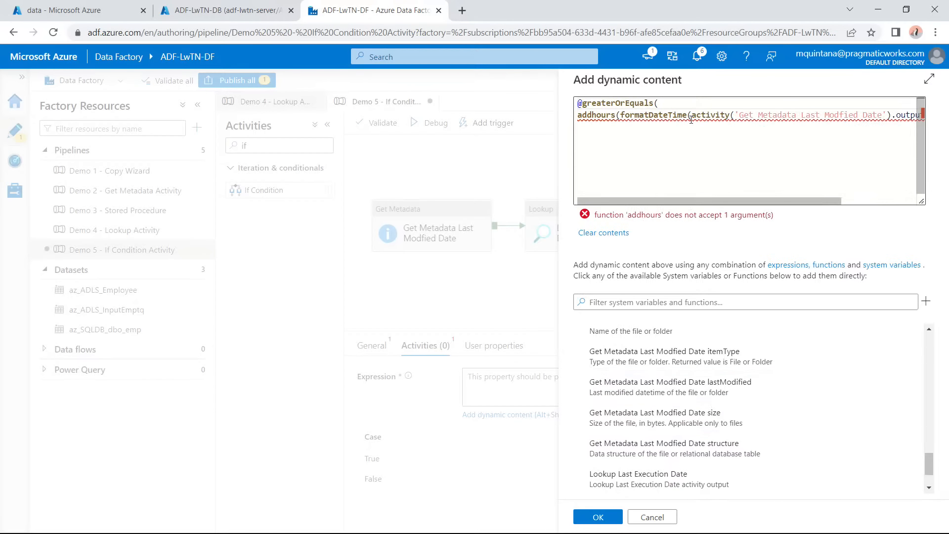
mouse_move(691, 120)
click(622, 116)
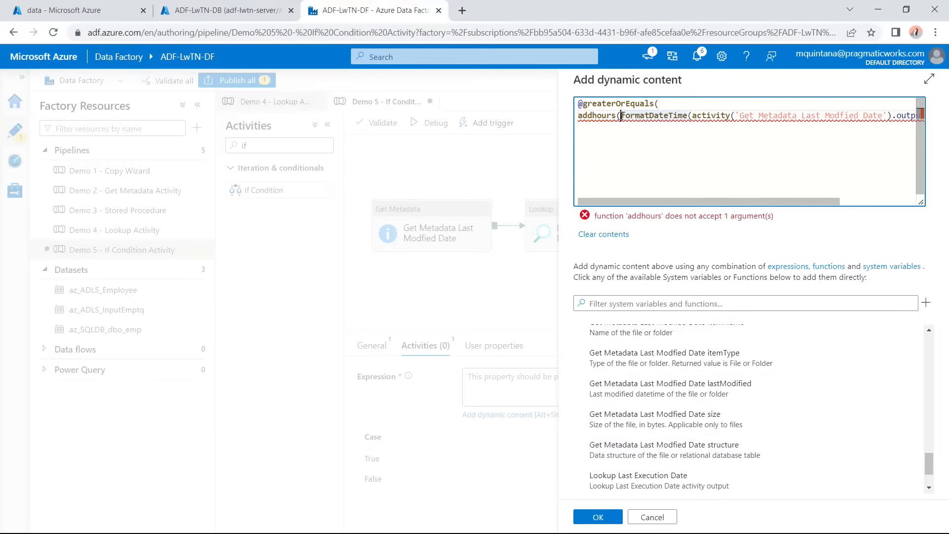
key(Return)
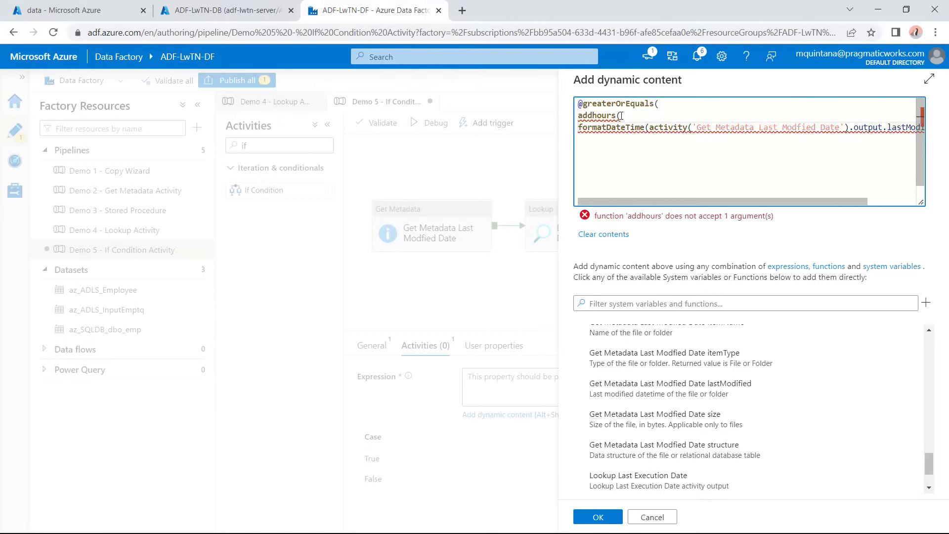
click(650, 127)
key(Return)
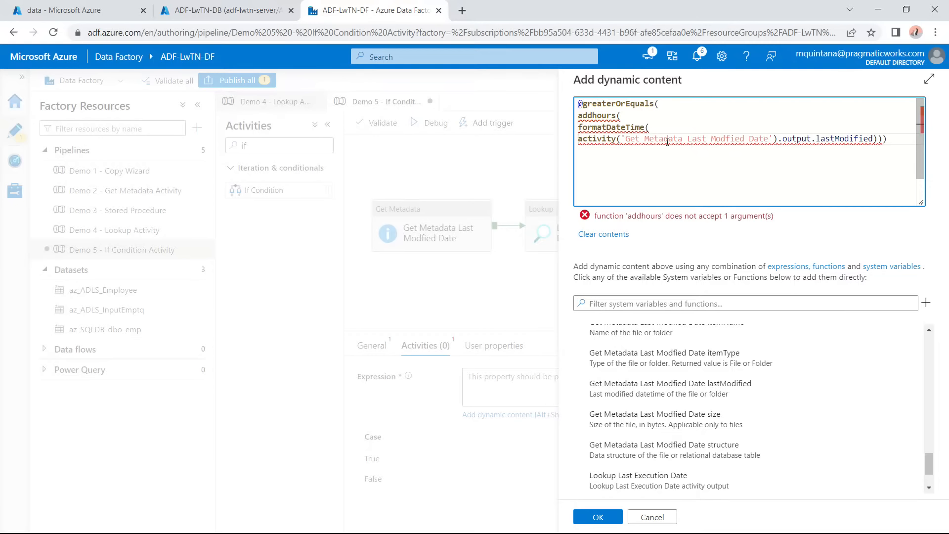
Add 'o' as the format argument of formatDateTime and -4 as the hours argument of addhours.
click(873, 140)
text(,)
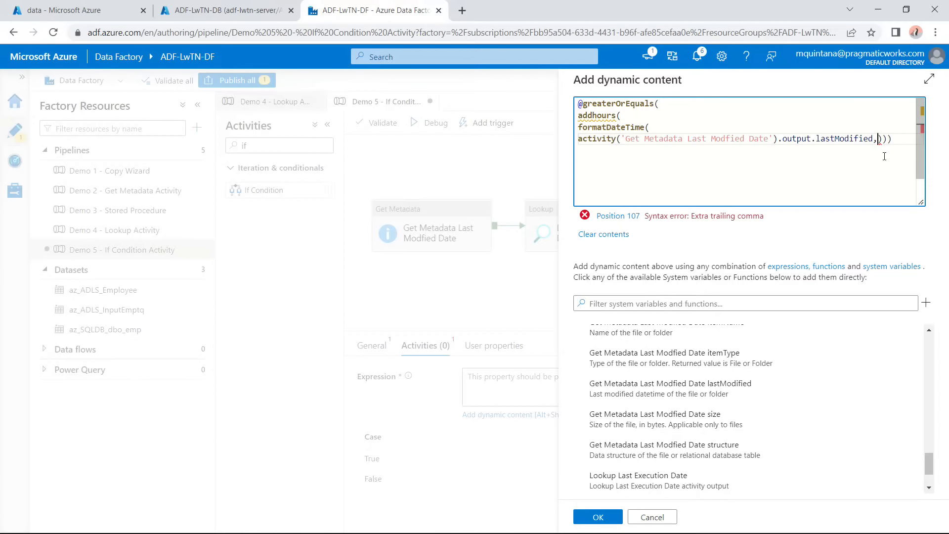
key(BackSpace)
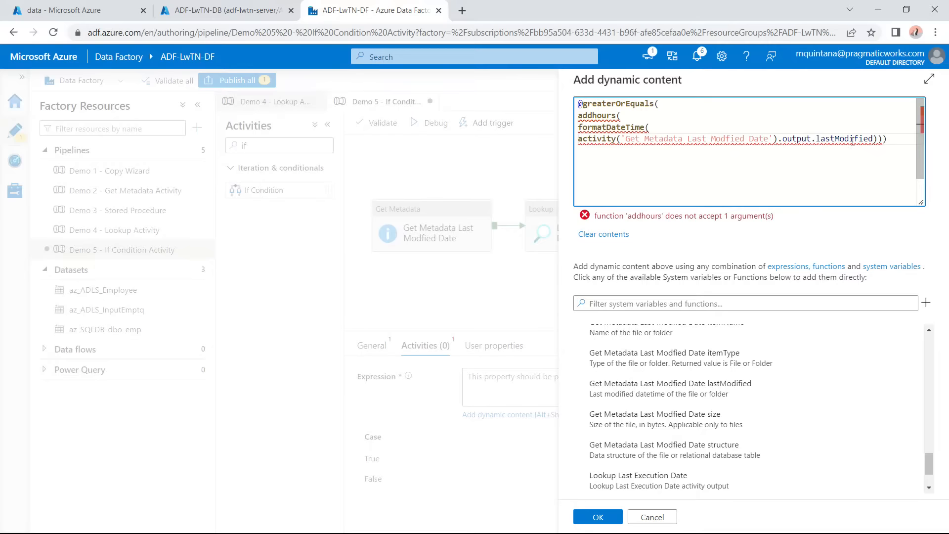
text(,)
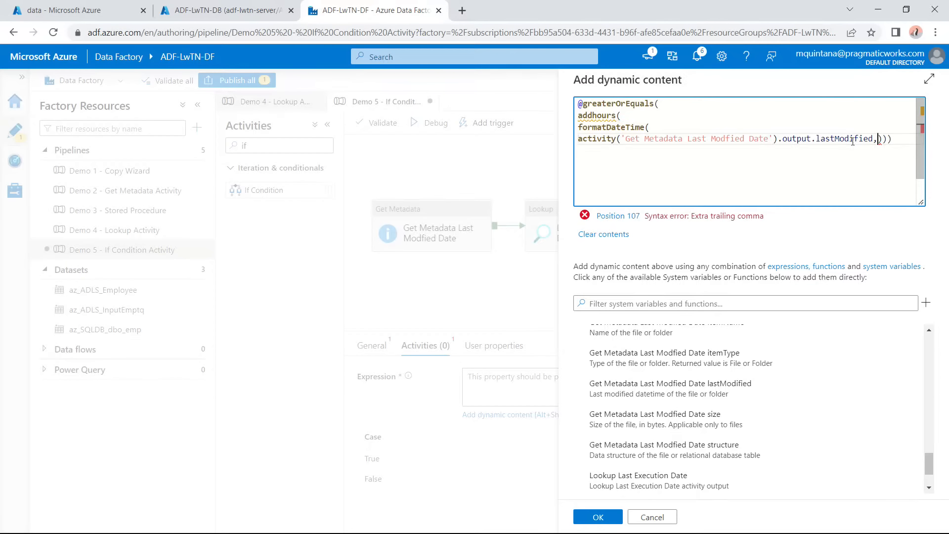
text('o)
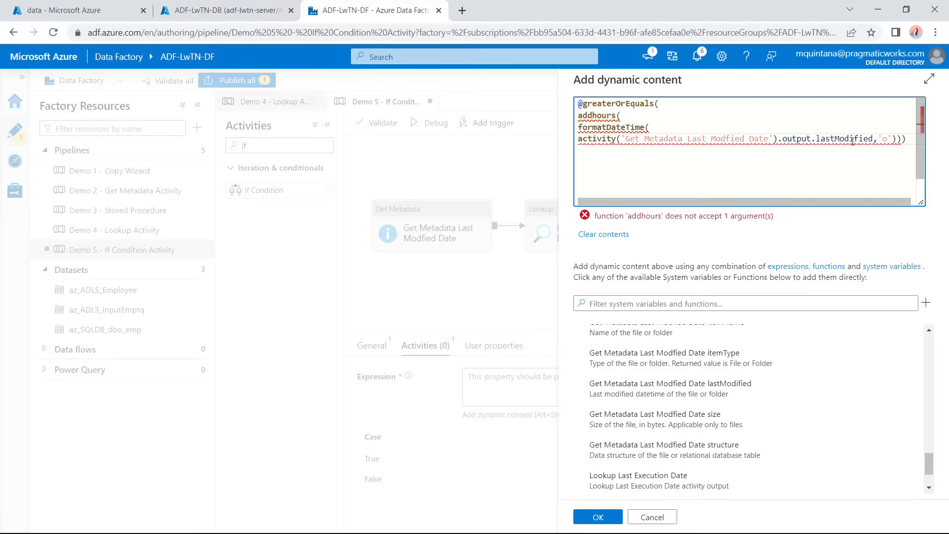
click(897, 139)
text(,)
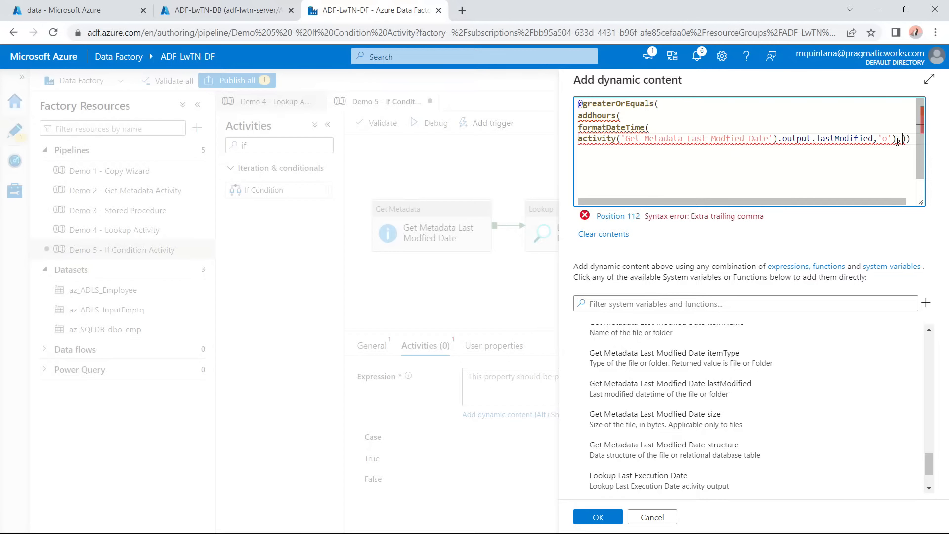
text(-4)
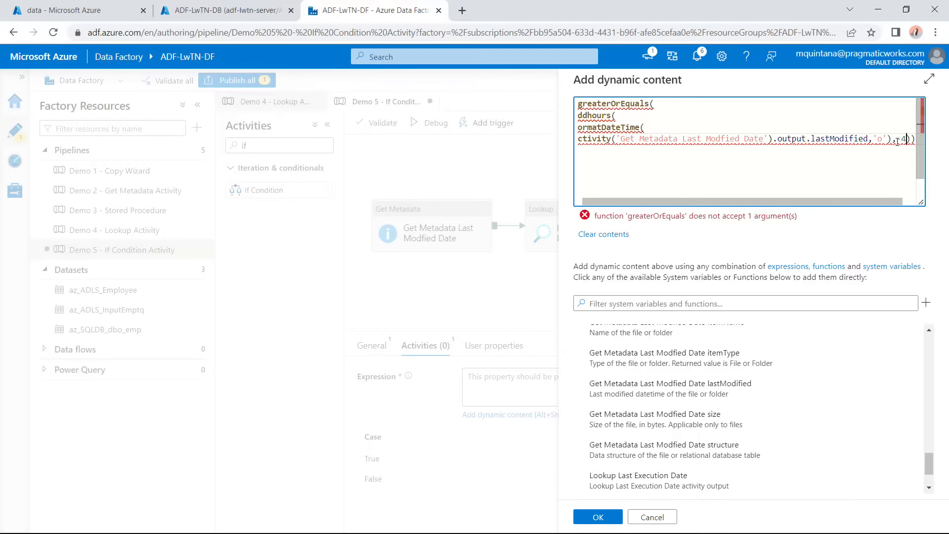
On a new line, add the Lookup Last Execution Date value array as the second argument of greaterOrEquals.
click(911, 140)
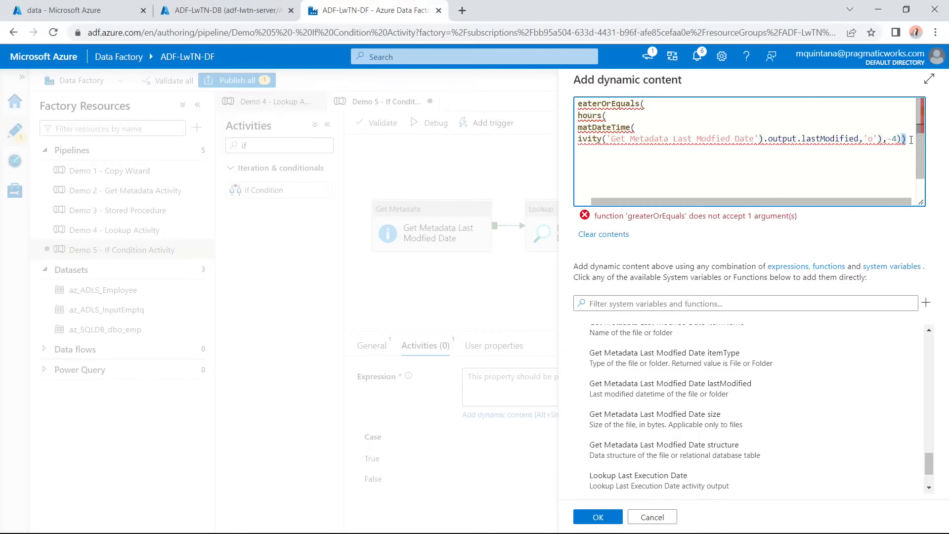
key(Left)
key(Return)
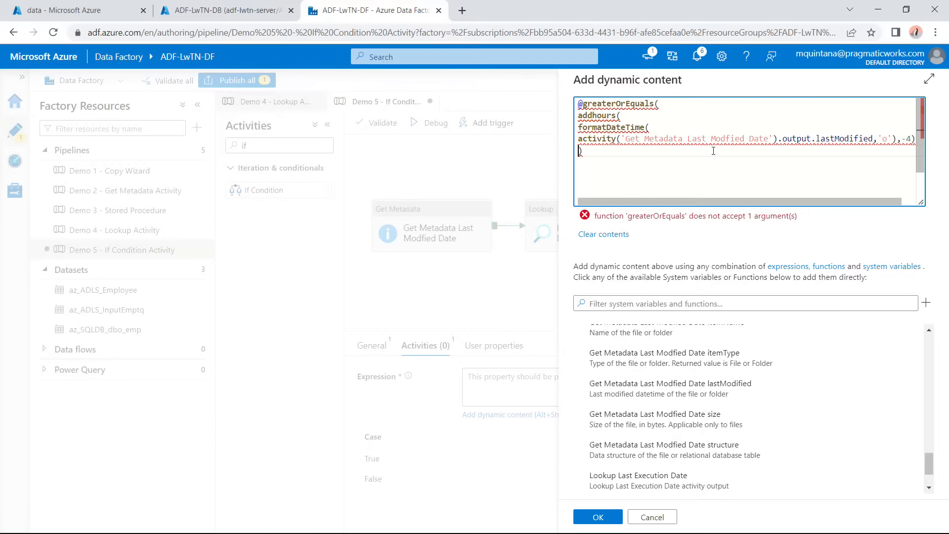
mouse_move(648, 127)
text(,)
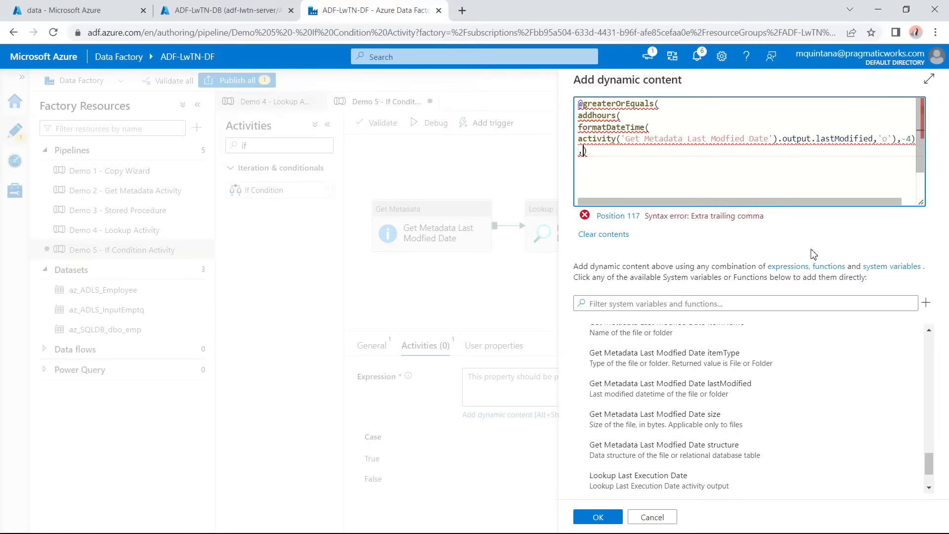
scroll(657, 479, down, 2)
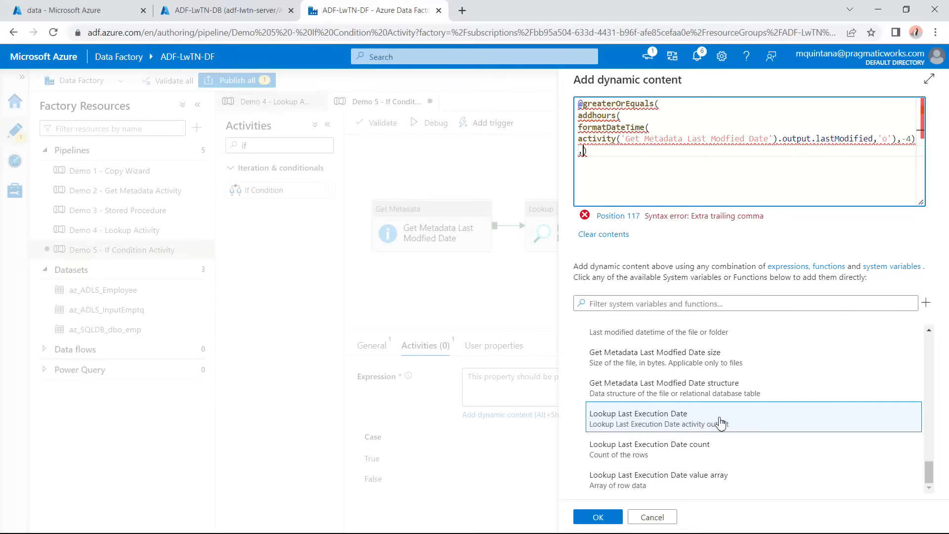
click(689, 478)
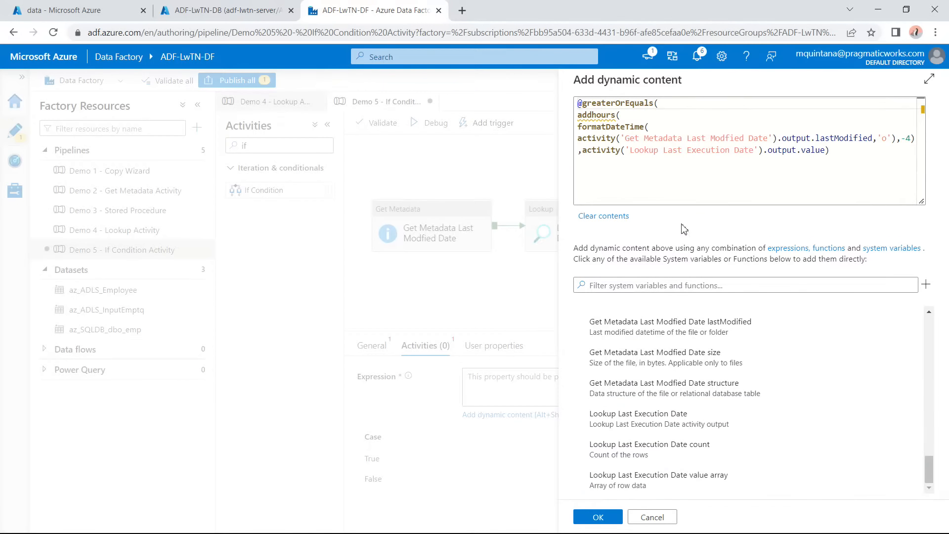
Append .firstname to the Lookup's output value and apply the expression to the If Condition activity.
click(831, 152)
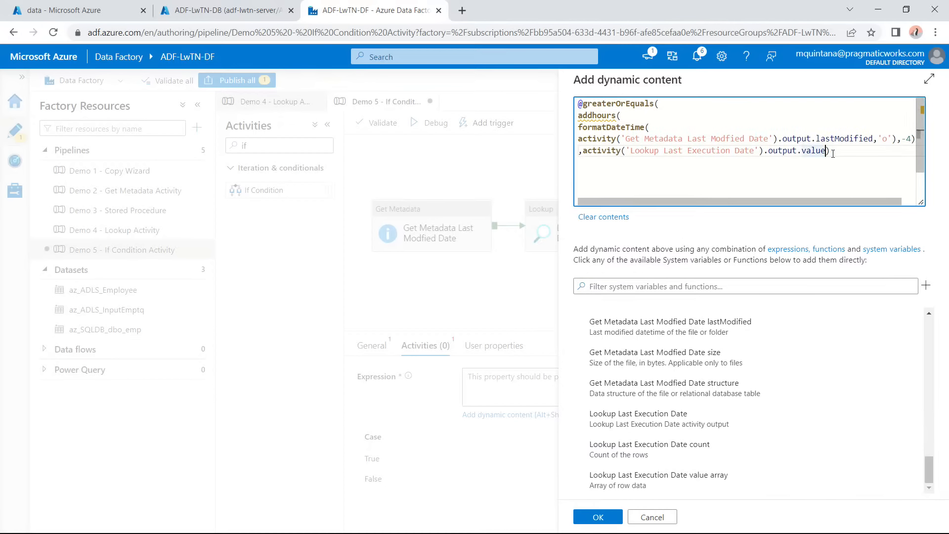
key(BackSpace)
text(.)
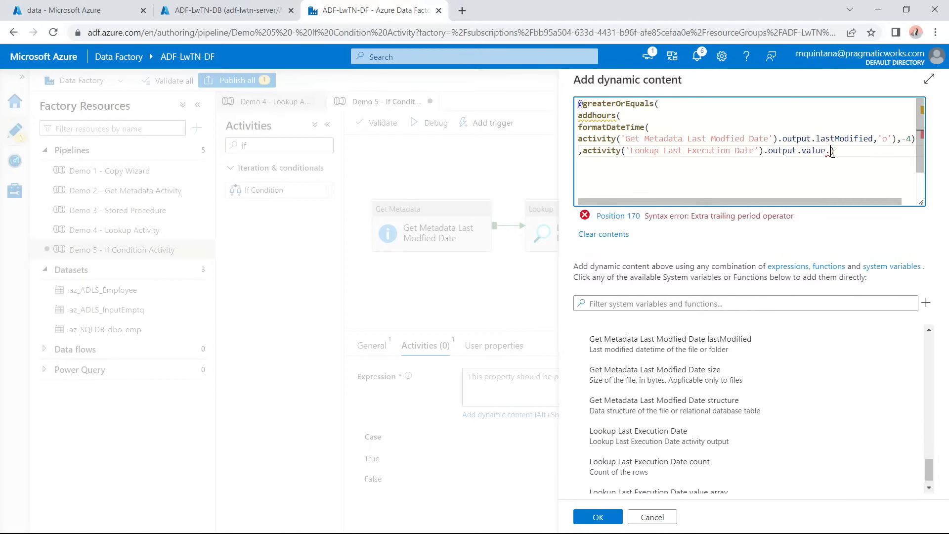
text(fir)
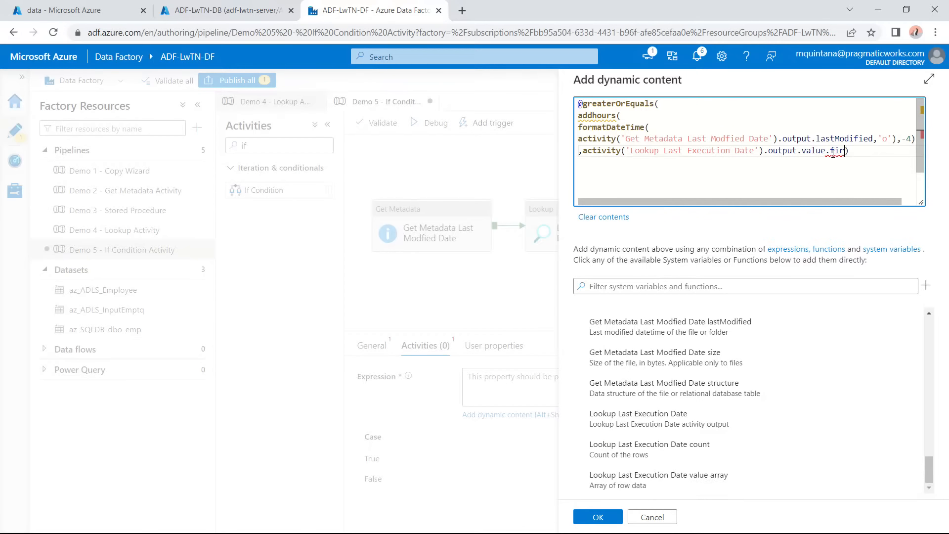
text(stname)
click(601, 516)
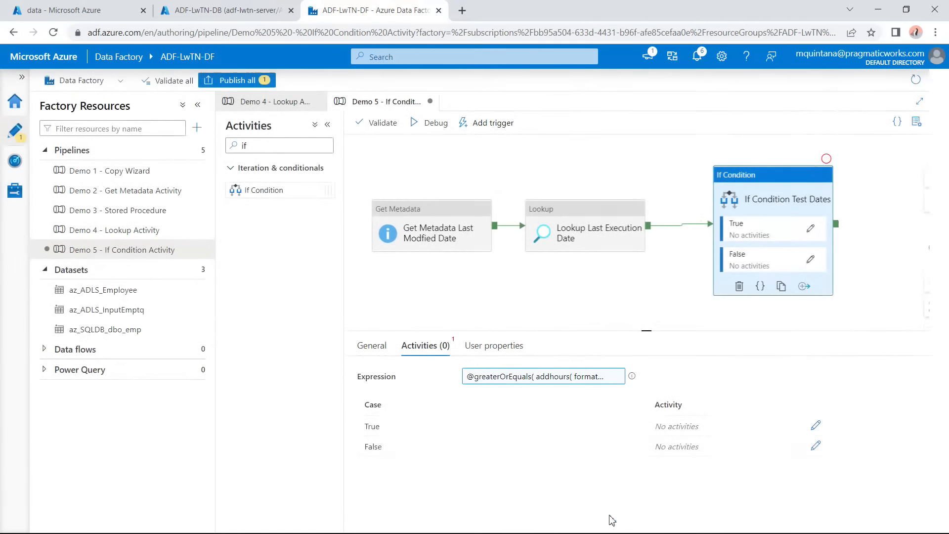
Review the Lookup activity's debug output in the Demo 4 - Lookup Activity pipeline, and return to Demo 5 - If Condition Activity.
click(292, 101)
click(472, 421)
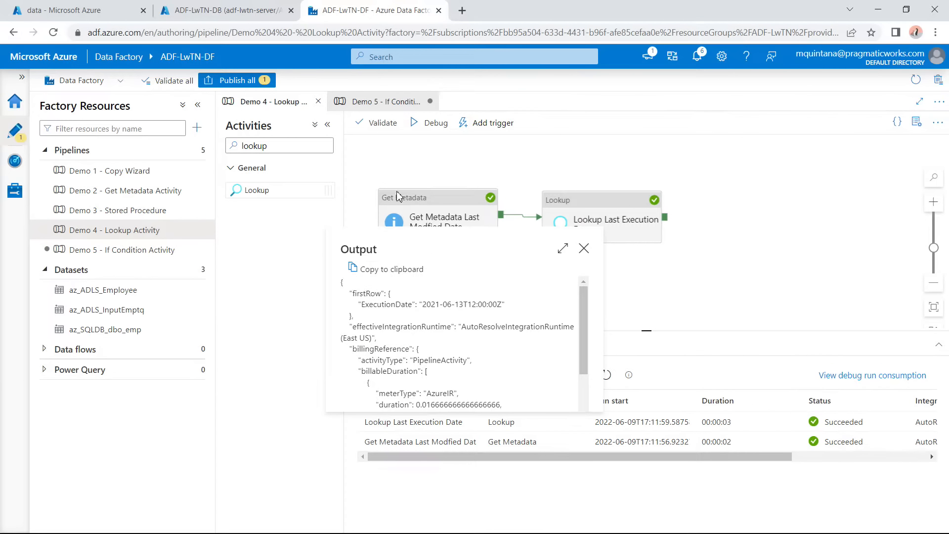
click(396, 102)
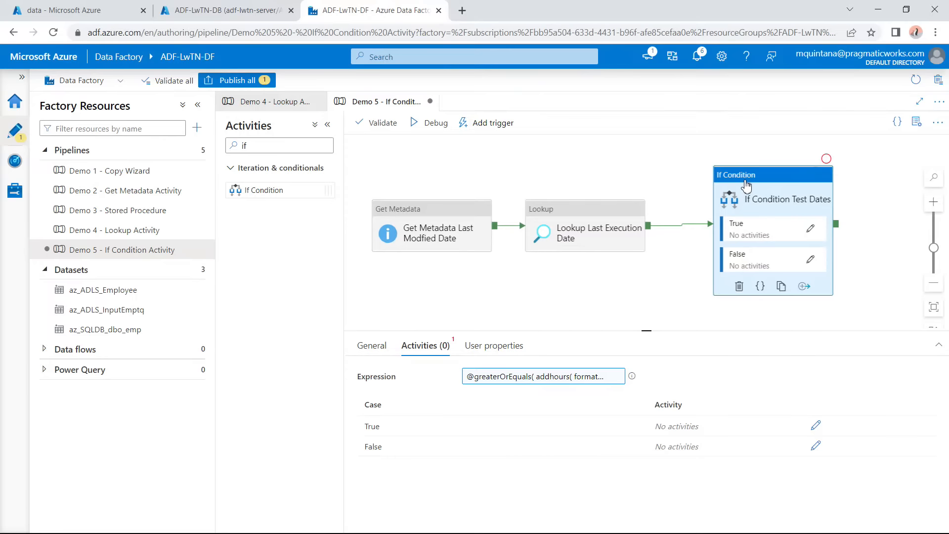
In the If Condition expression, replace firstname after the Lookup's output.value with firstRow.ExecutionDate and apply the expression.
click(588, 377)
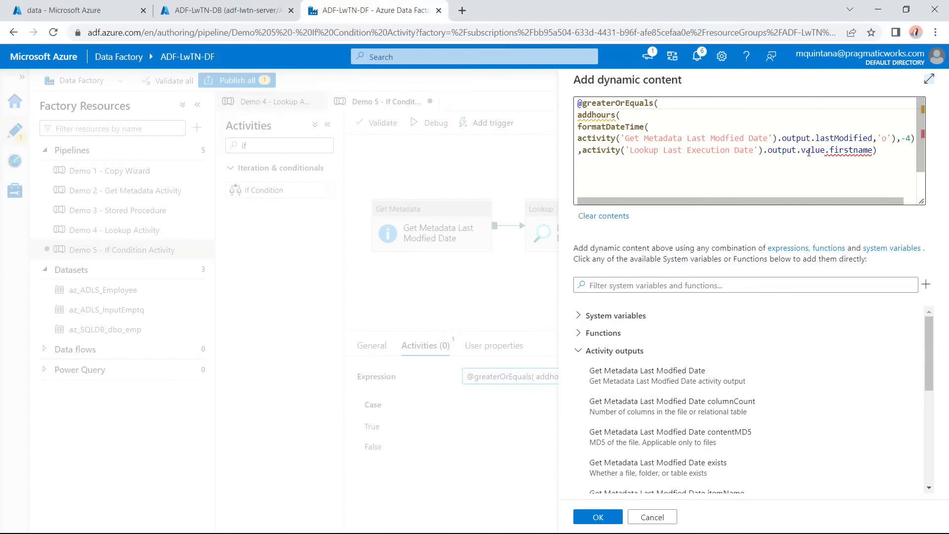
drag(831, 151, 874, 152)
text(firstRow)
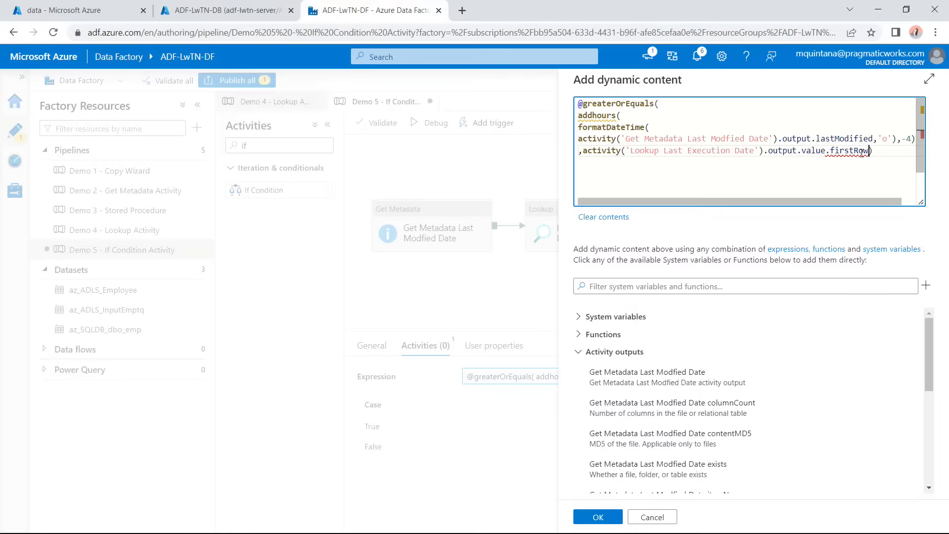
scroll(820, 424, down, 5)
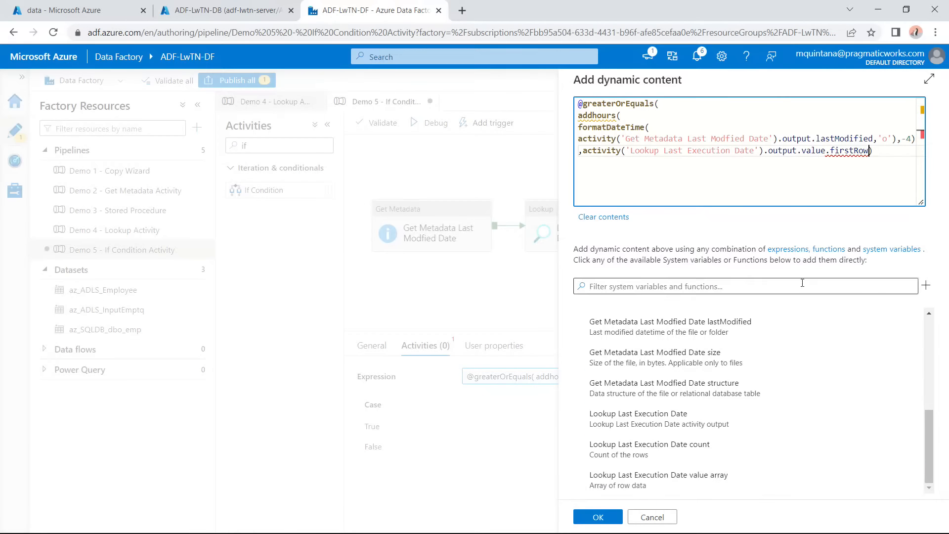
text(.Execut)
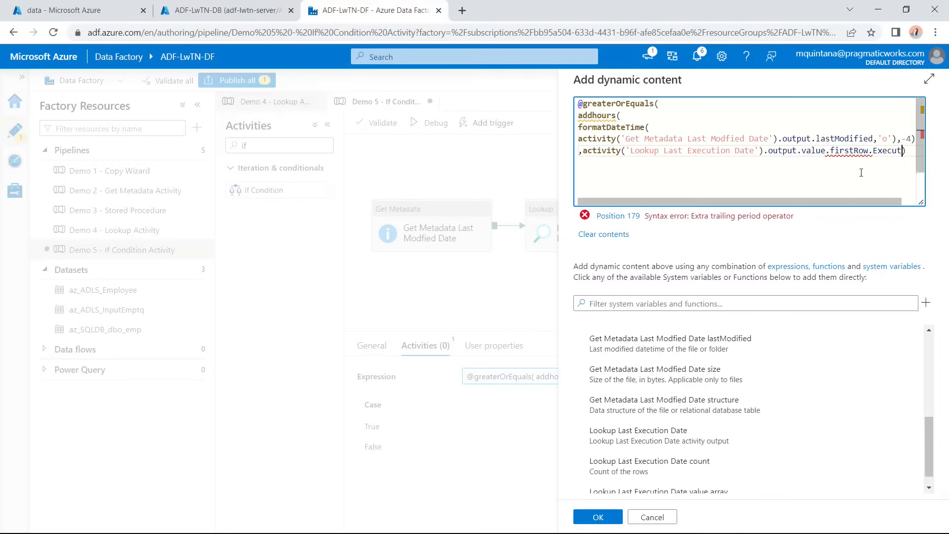
text(ionDate)
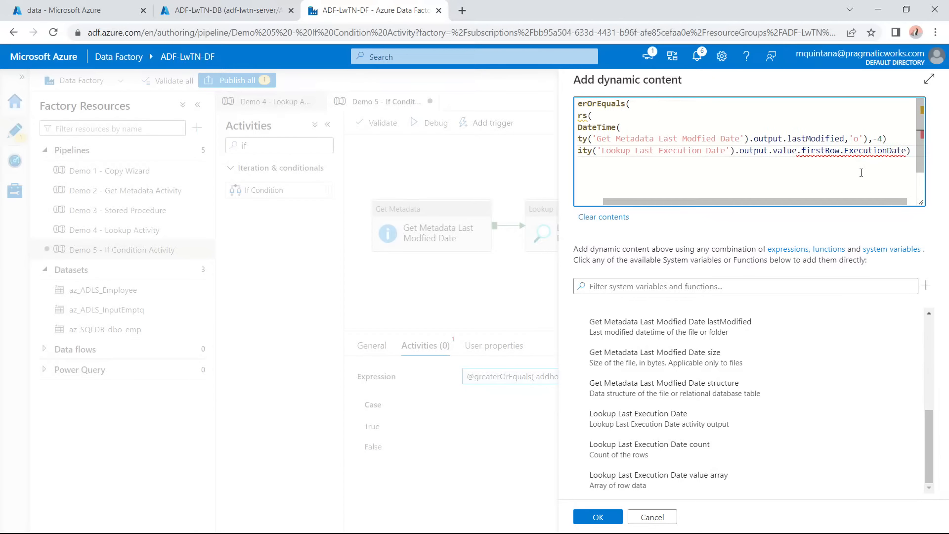
click(607, 517)
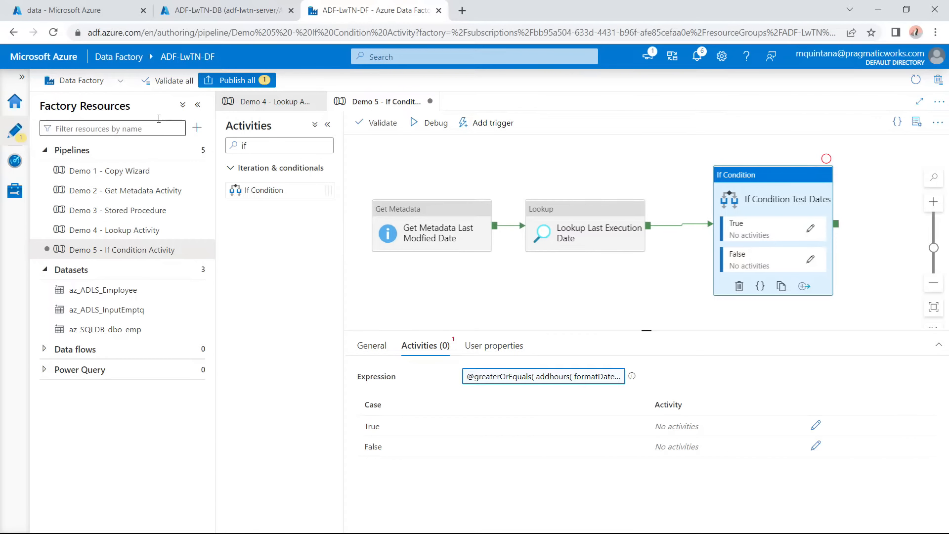
In the Azure portal, compare inputEmp_tq.txt's modified date with its ExecutionDate in dbo.ControlTable, and return to Azure Data Factory.
click(70, 10)
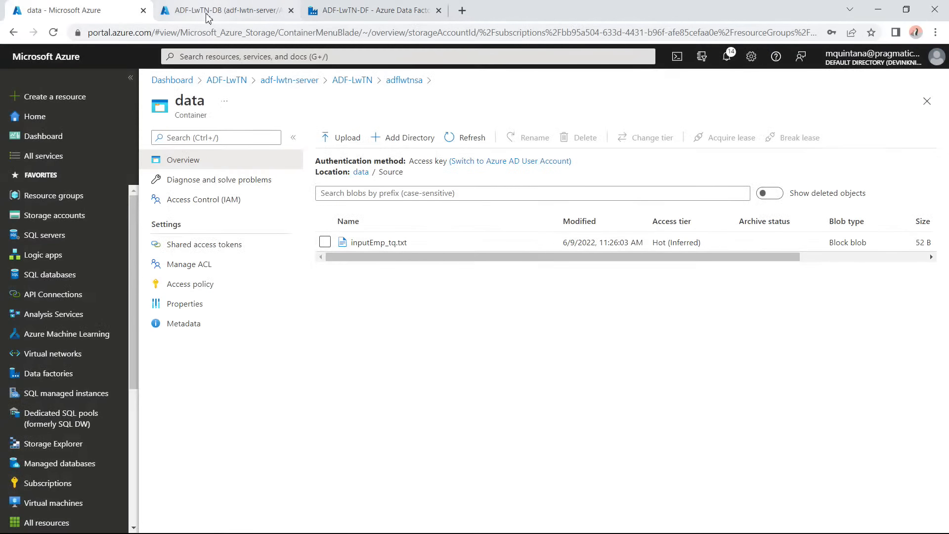
click(225, 10)
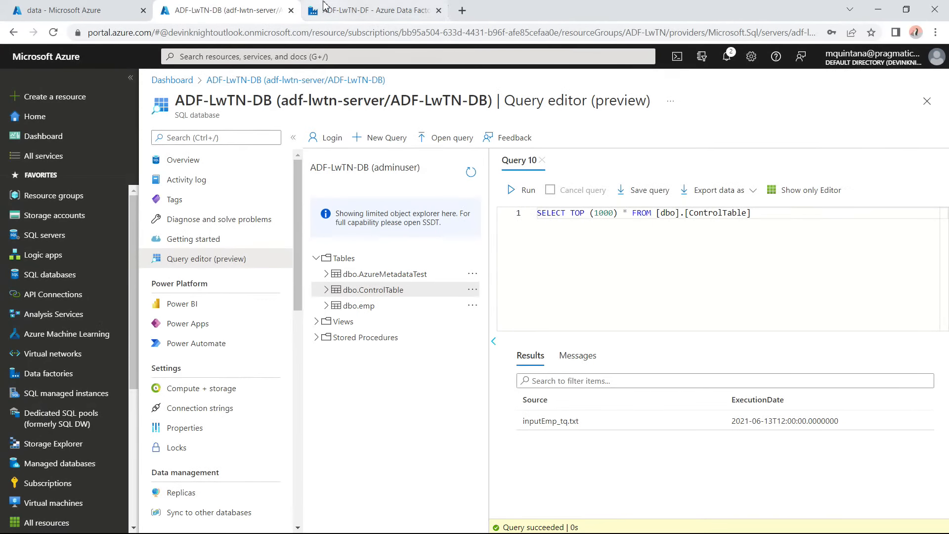
click(339, 10)
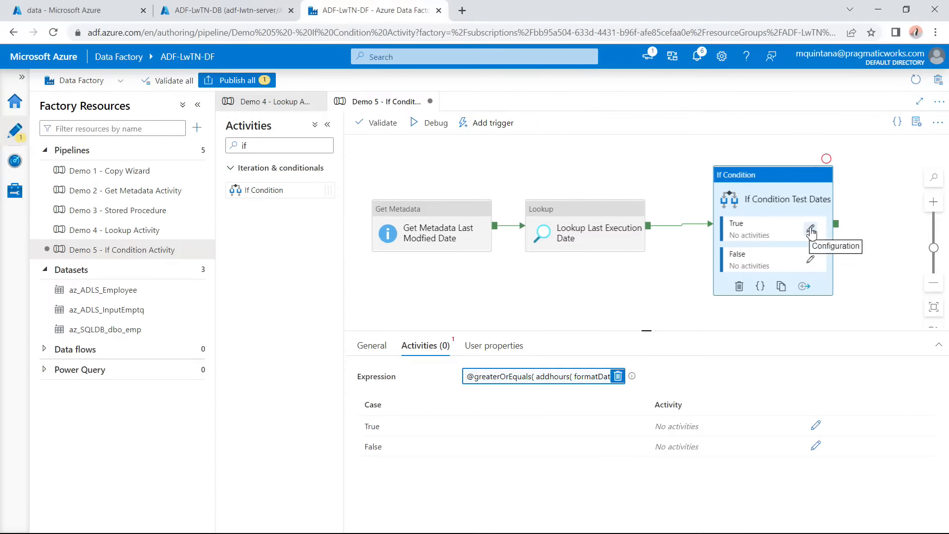
Open the properties of the Lookup Last Execution Date activity.
click(589, 221)
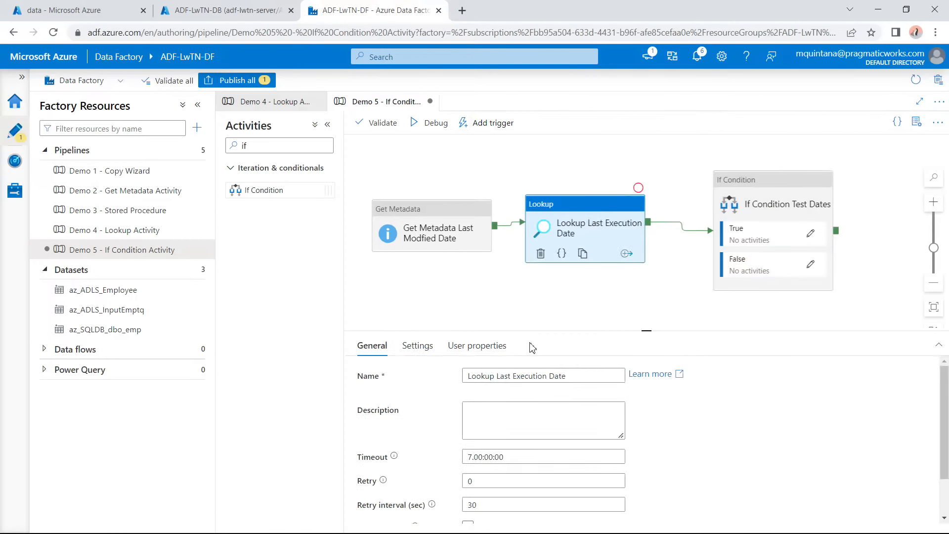
Add a Wait activity to the True case of the If Condition Test Dates activity.
click(415, 346)
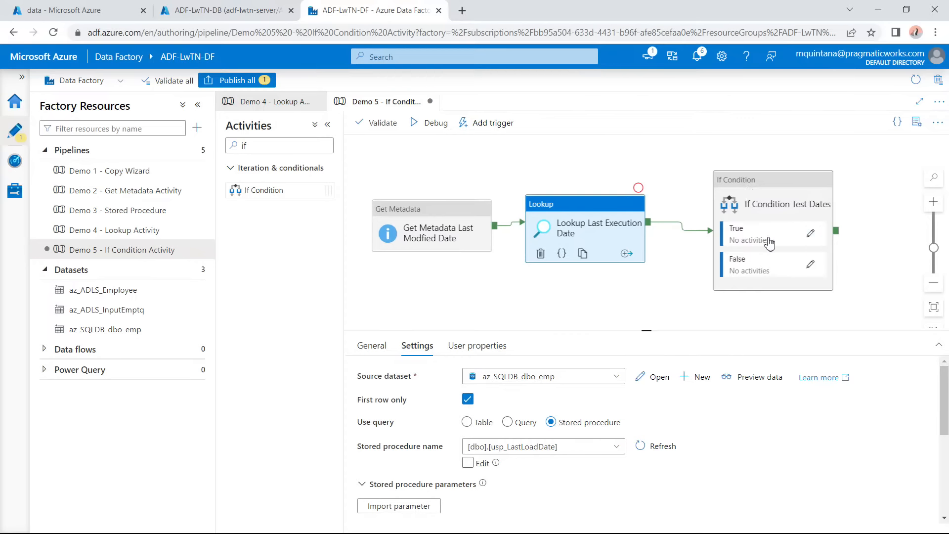
click(759, 188)
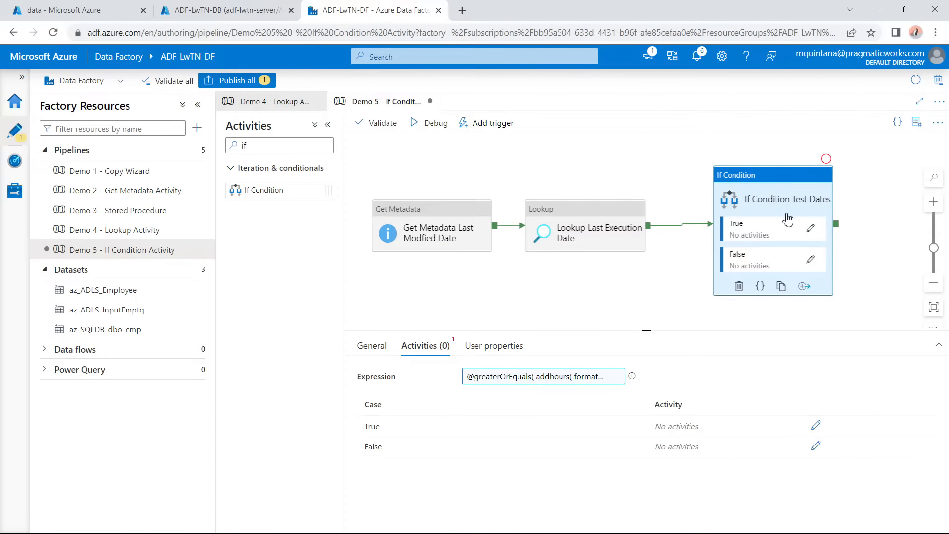
click(810, 229)
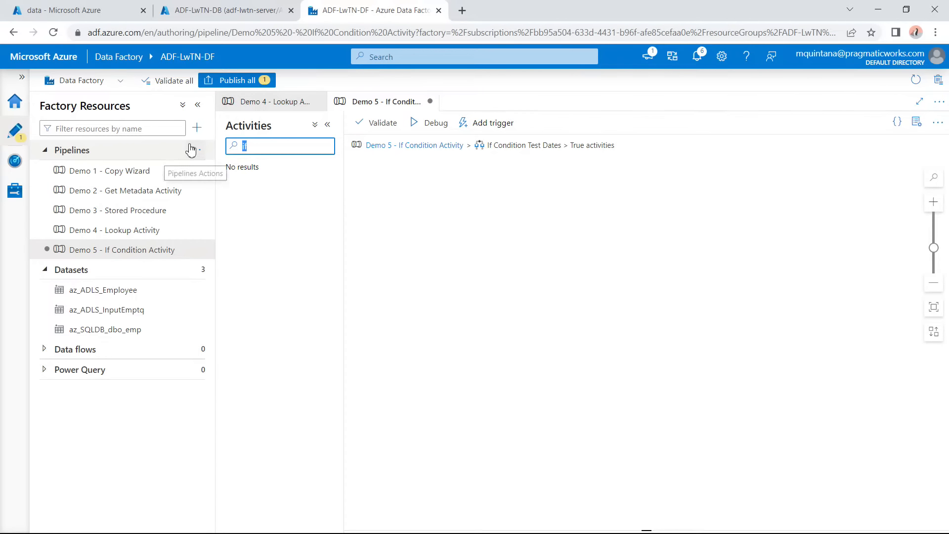
key(BackSpace)
text(wait)
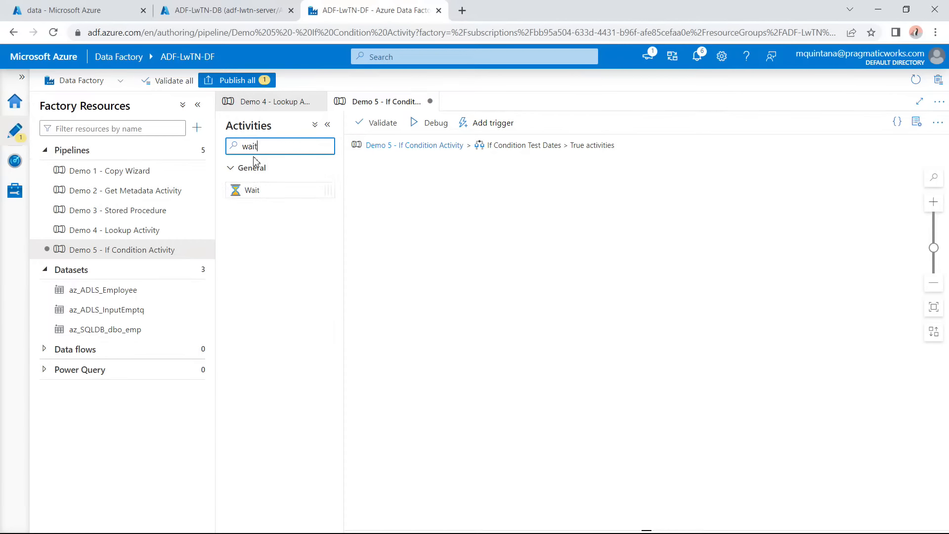
drag(249, 191, 459, 218)
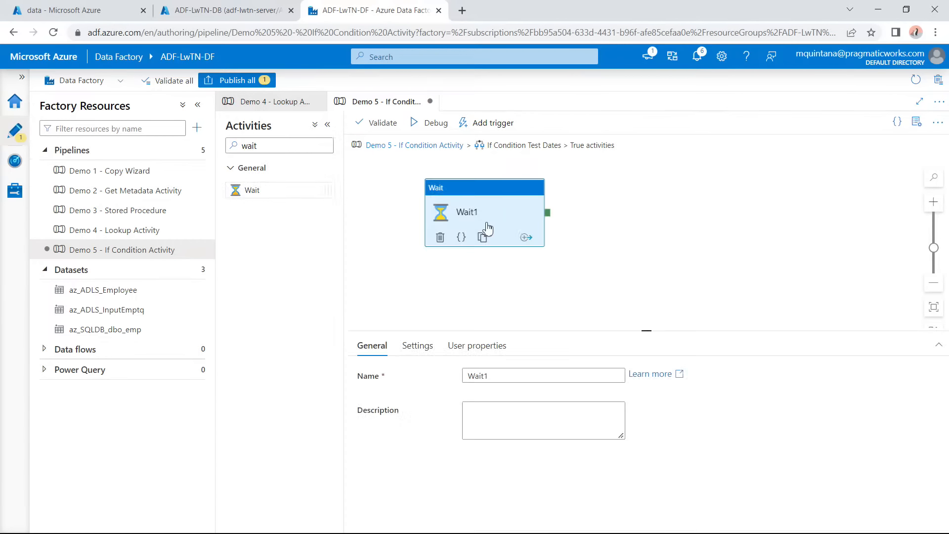
Rename the Wait activity in the True case to "True".
click(420, 351)
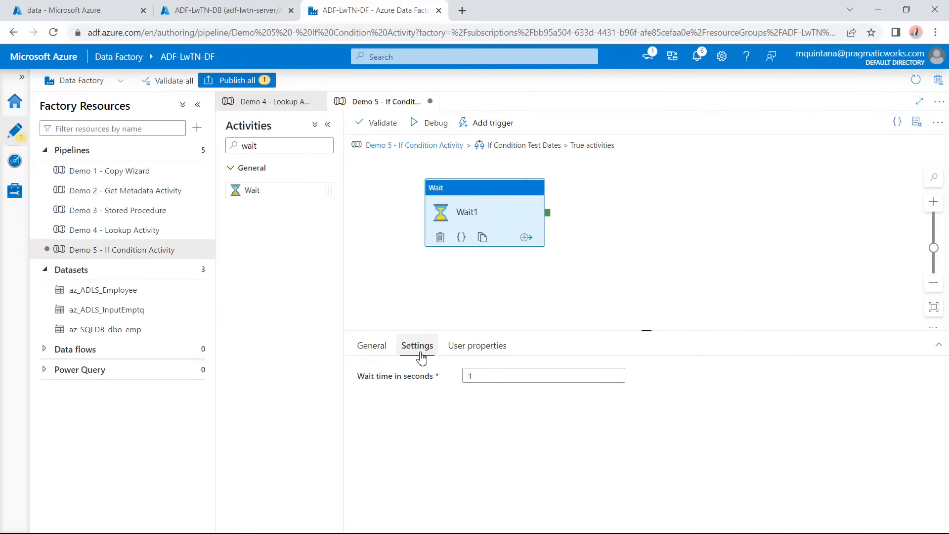
click(372, 346)
drag(477, 378, 435, 373)
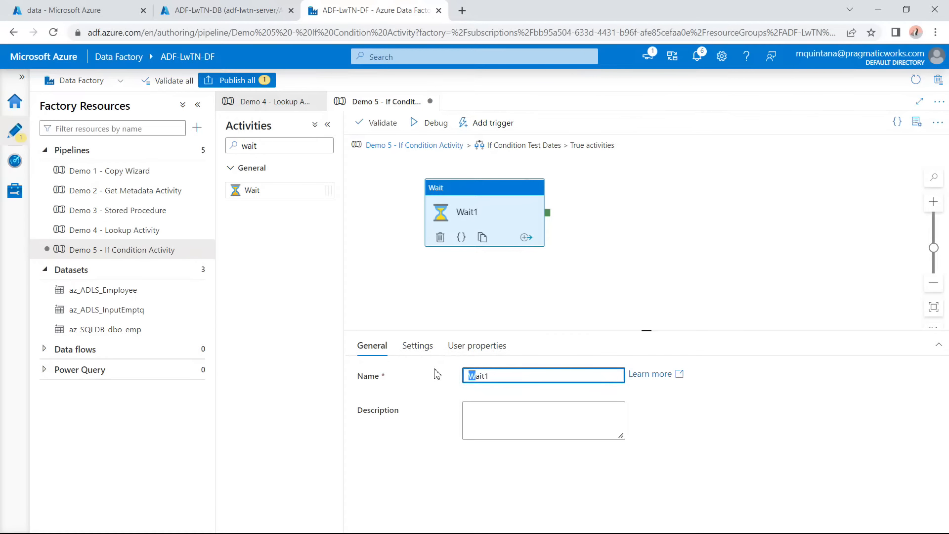
key(ctrl+a)
text(True)
Add a Wait activity named "False" to the False case of the If Condition Test Dates activity.
click(403, 146)
click(834, 246)
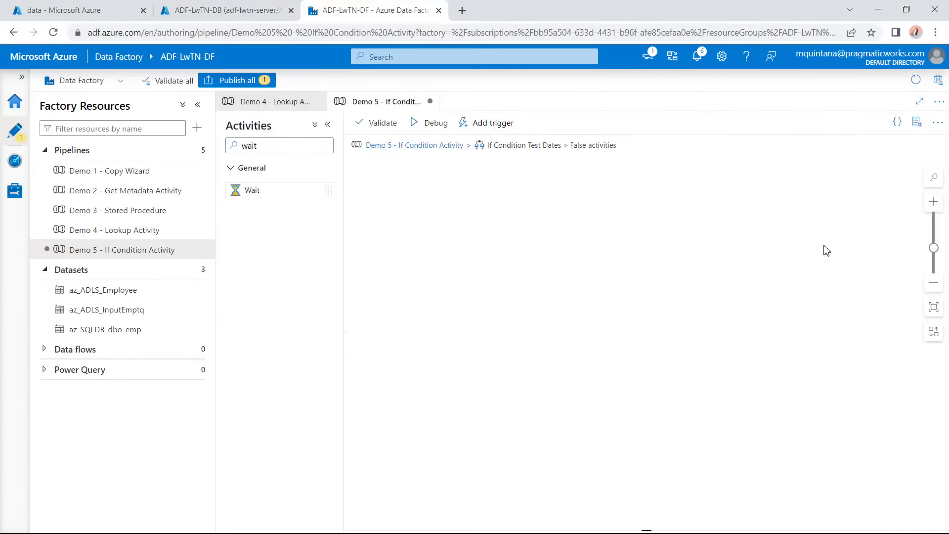
drag(280, 194, 552, 231)
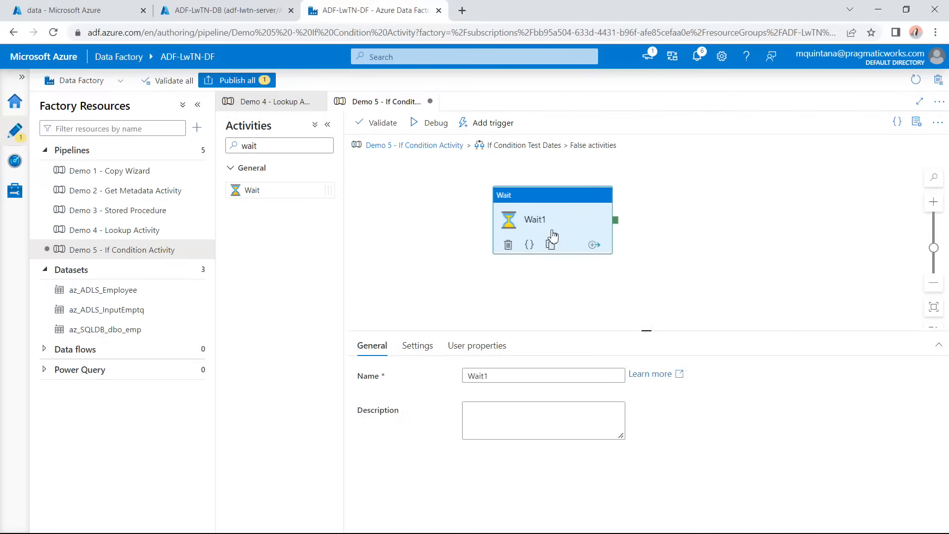
drag(568, 374, 398, 370)
key(BackSpace)
text(False)
click(390, 273)
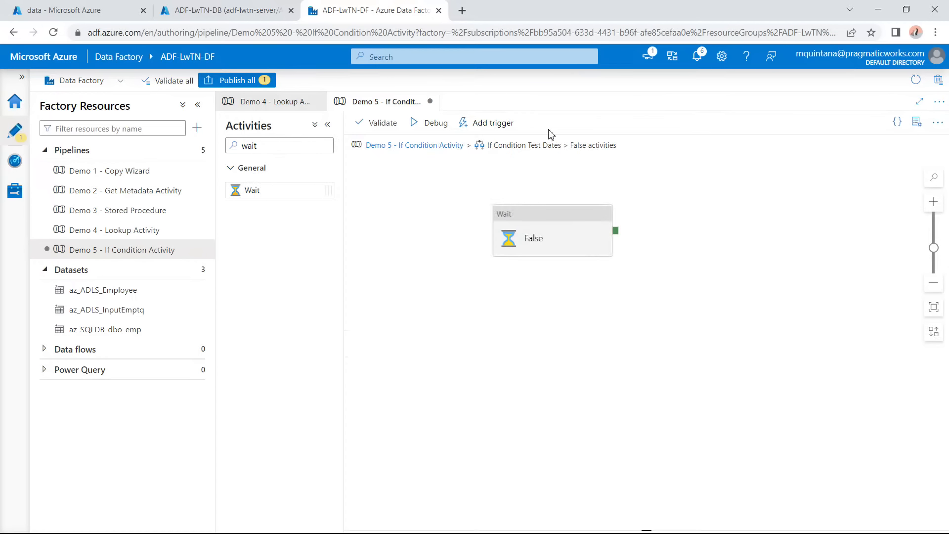
Return to the main canvas of the Demo 5 - If Condition Activity pipeline and publish all pending changes.
click(416, 145)
click(794, 175)
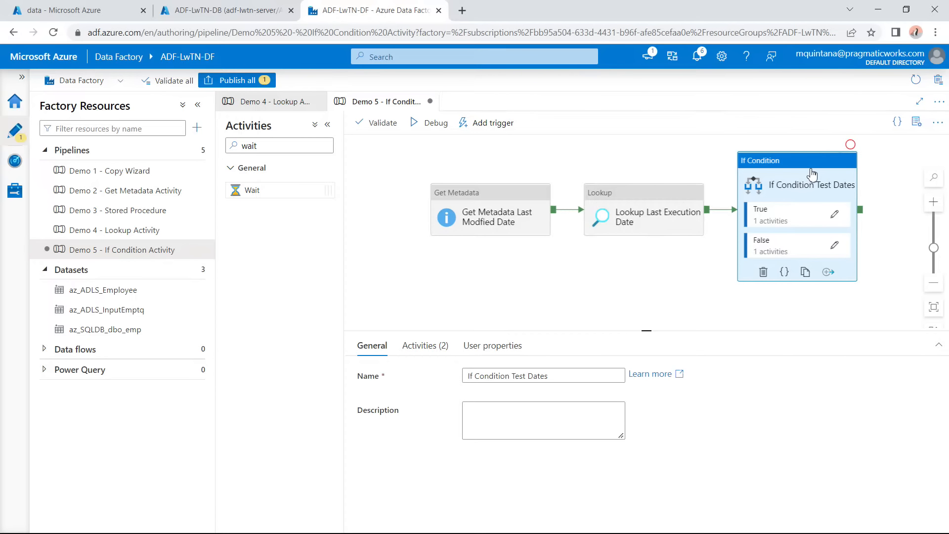
click(255, 85)
click(611, 516)
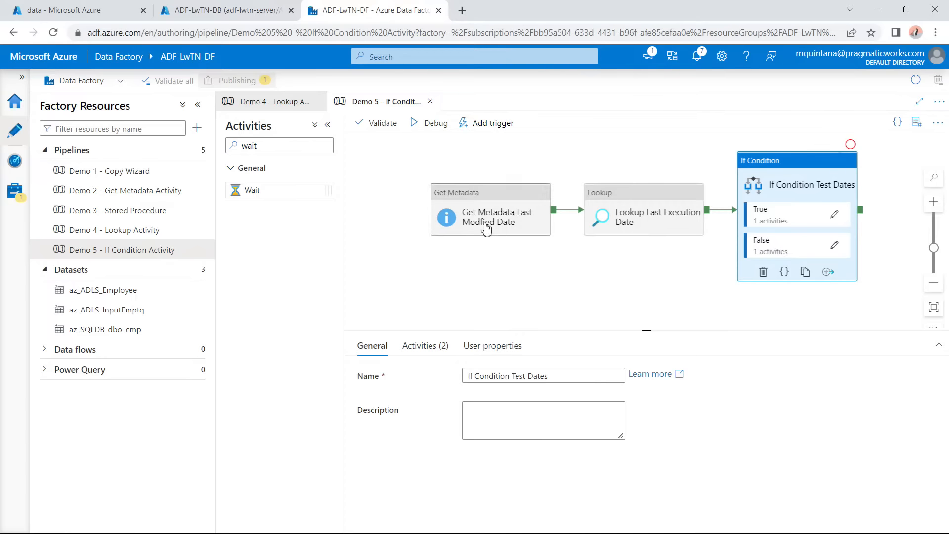
Debug the pipeline, refresh its run output and review the error details of the If Condition Test Dates activity.
click(430, 130)
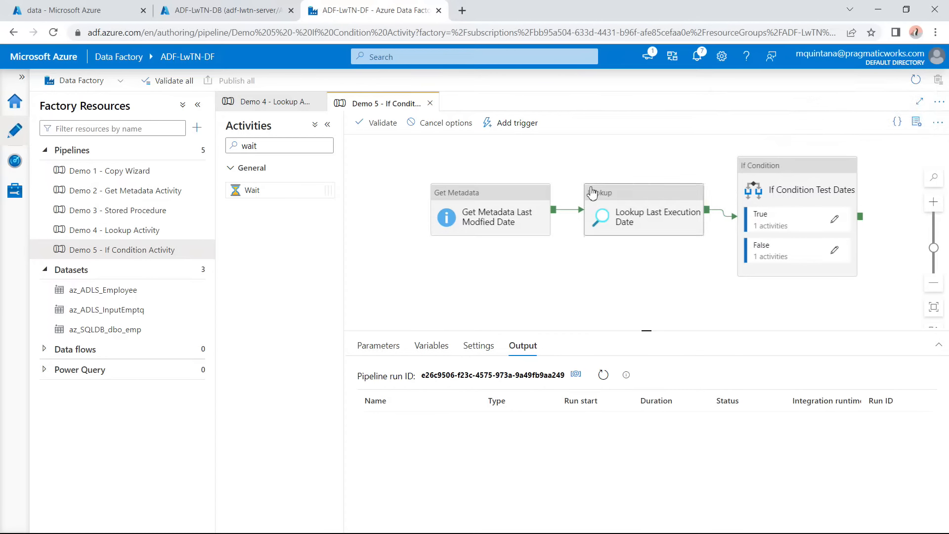
click(604, 380)
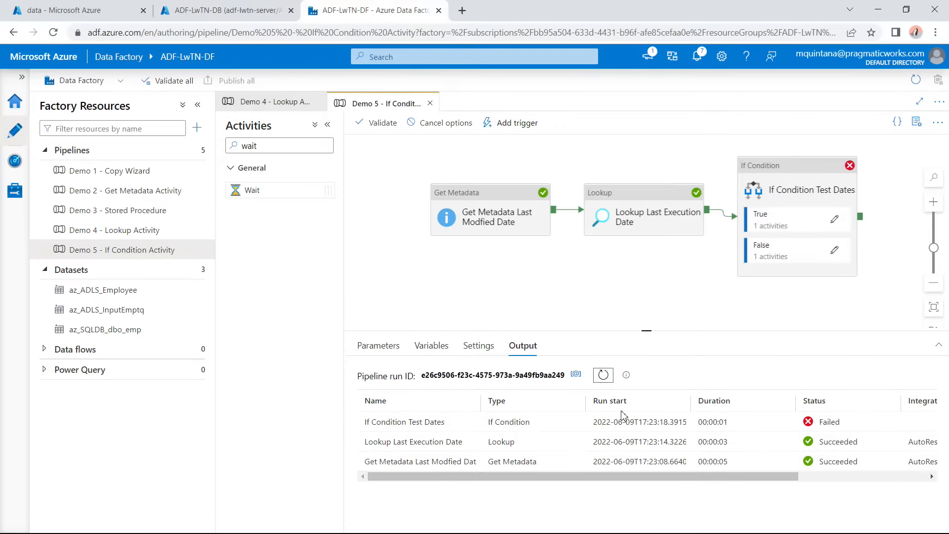
click(472, 423)
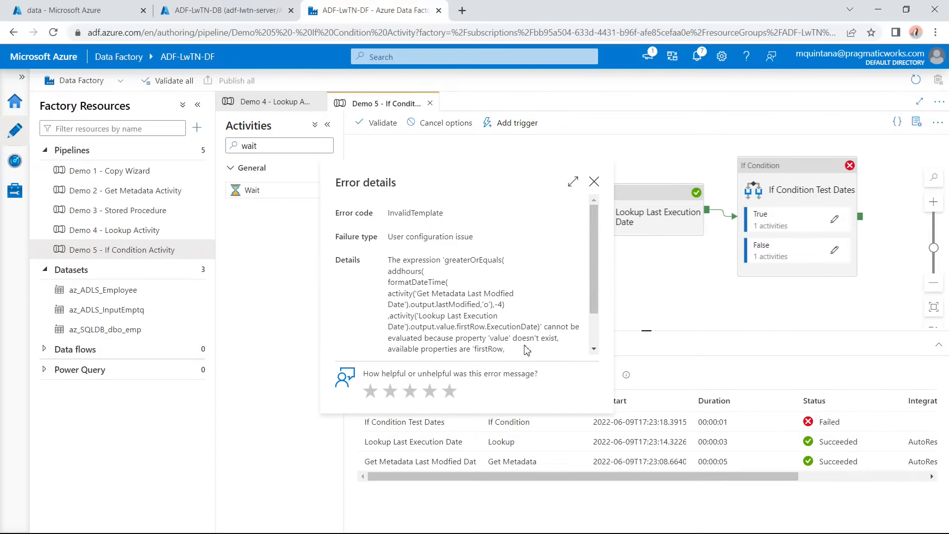
click(594, 182)
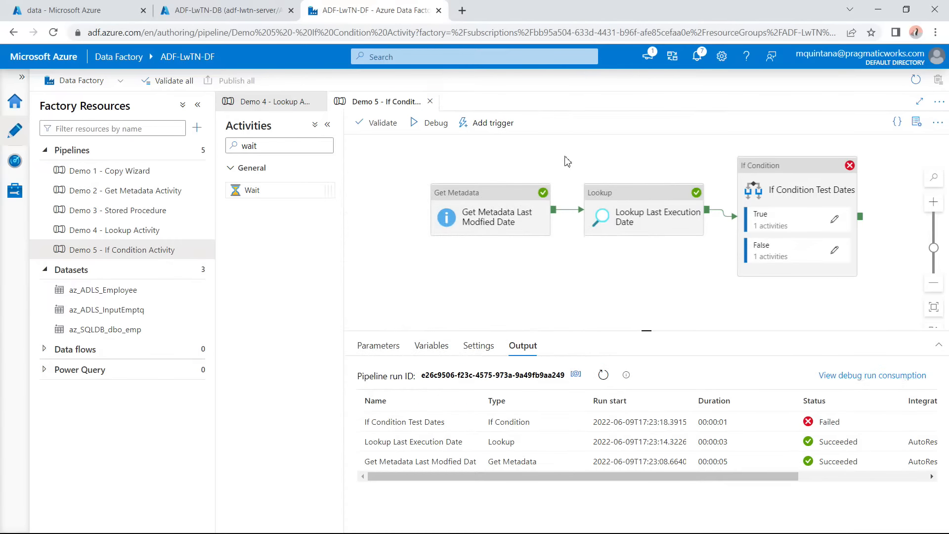
Remove ".value" from the If Condition expression so the lookup reference reads output.firstRow.ExecutionDate.
click(779, 177)
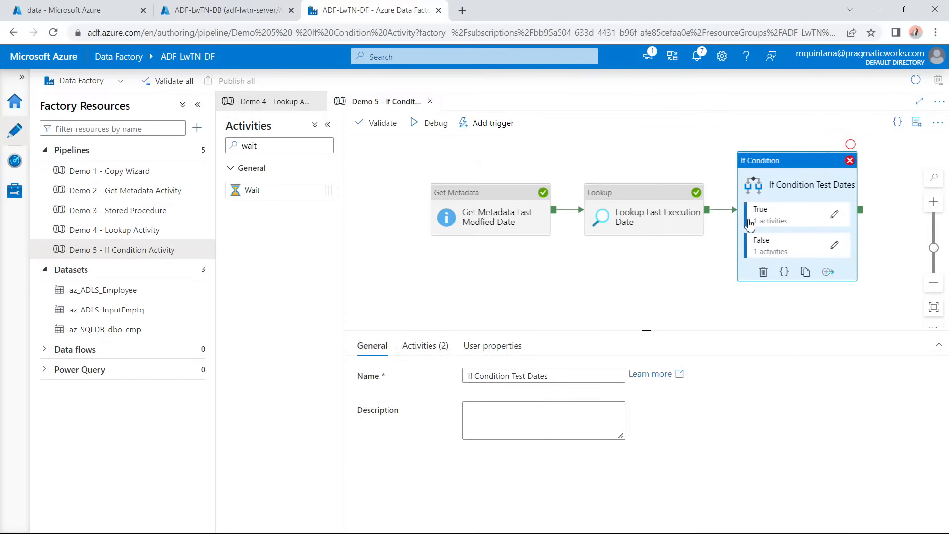
click(425, 345)
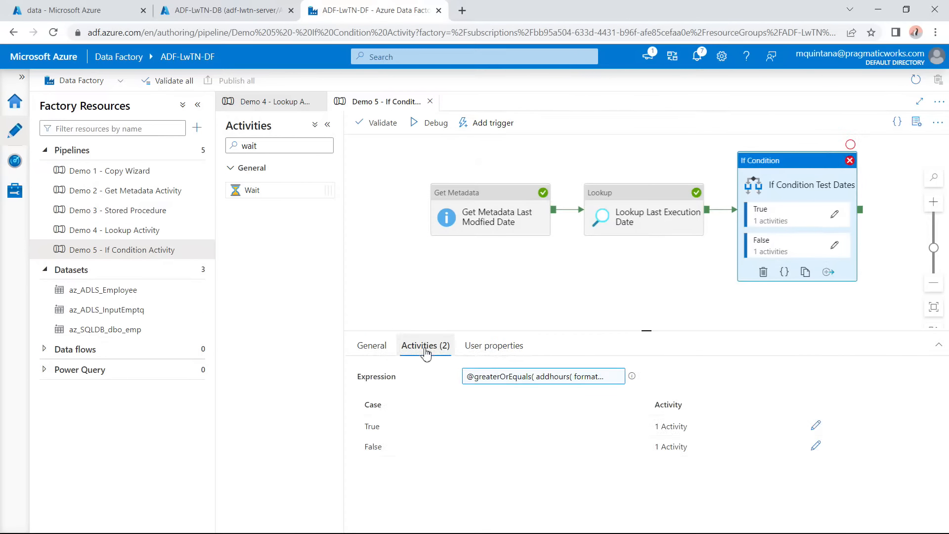
click(590, 383)
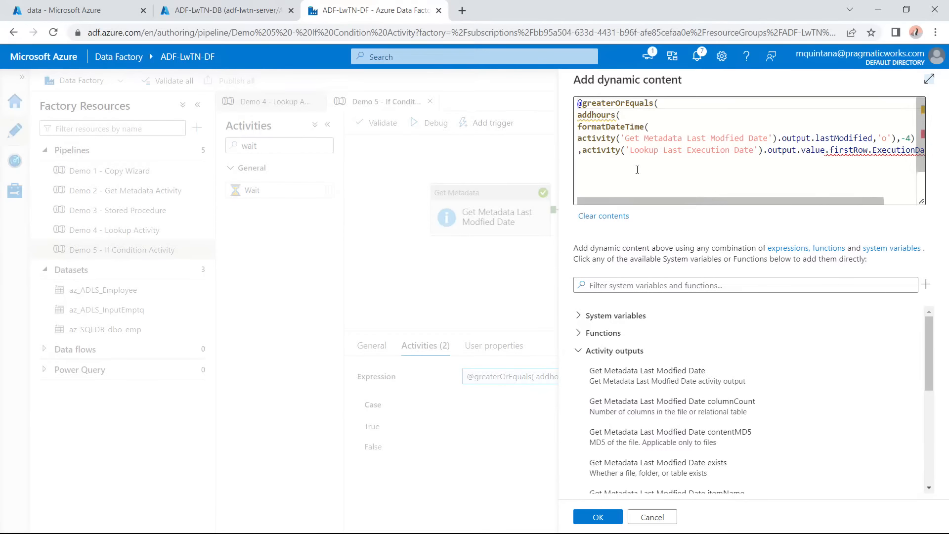
drag(824, 152, 799, 151)
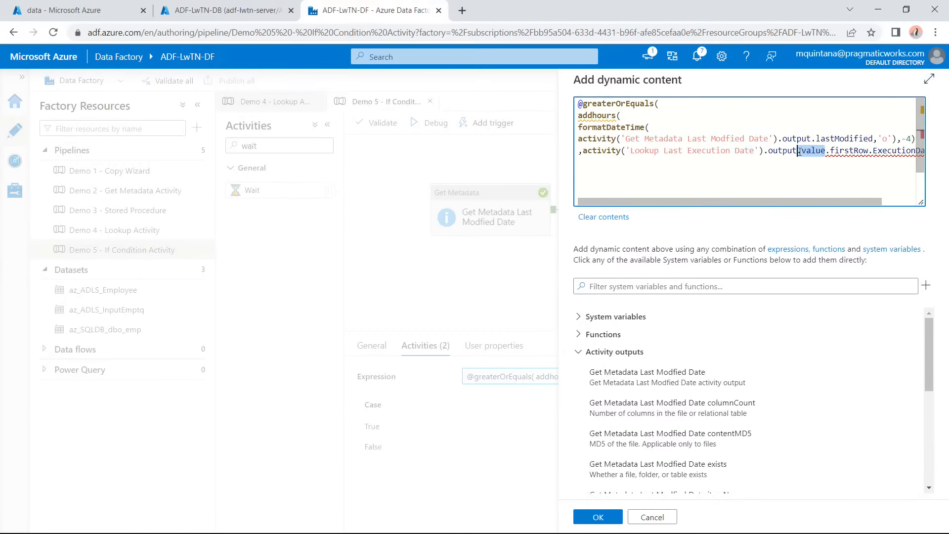
key(BackSpace)
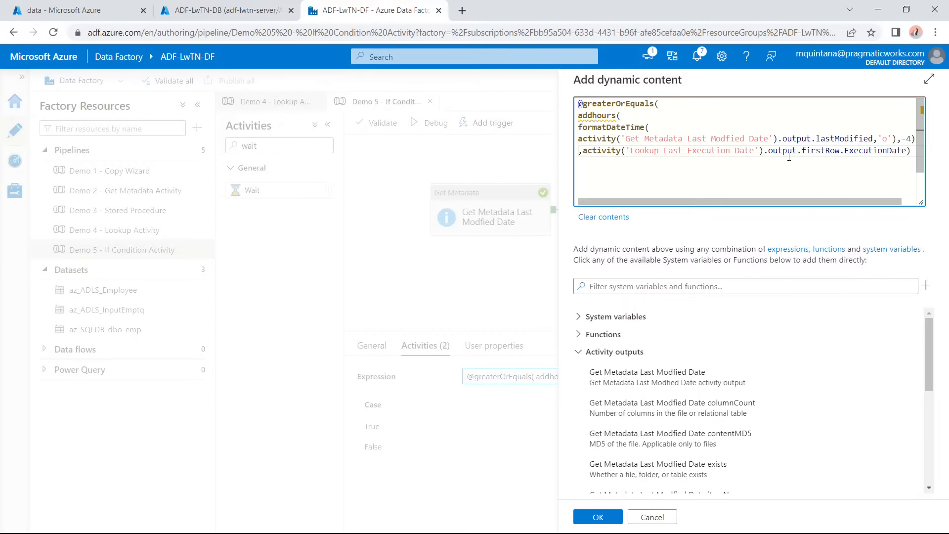
click(598, 517)
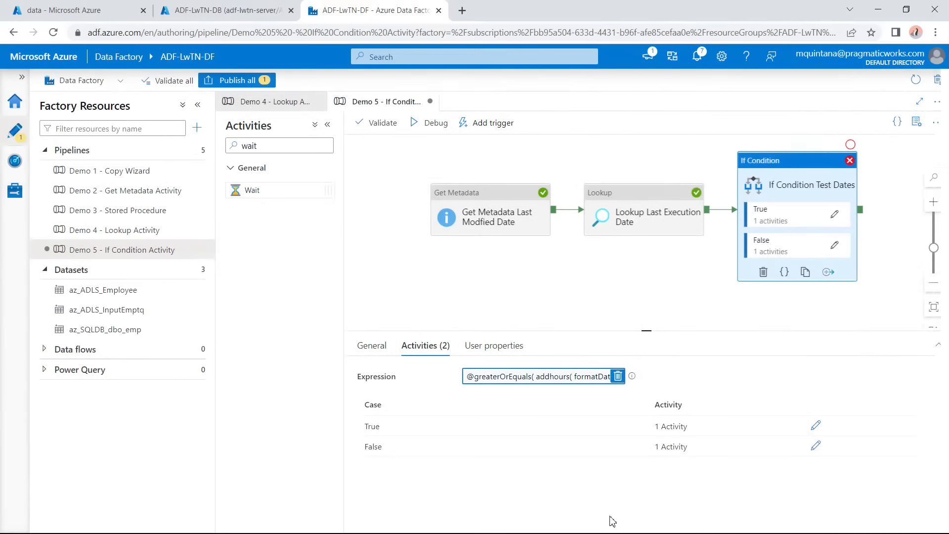
Debug the pipeline with the corrected expression and refresh the run output to check each activity's status.
click(432, 127)
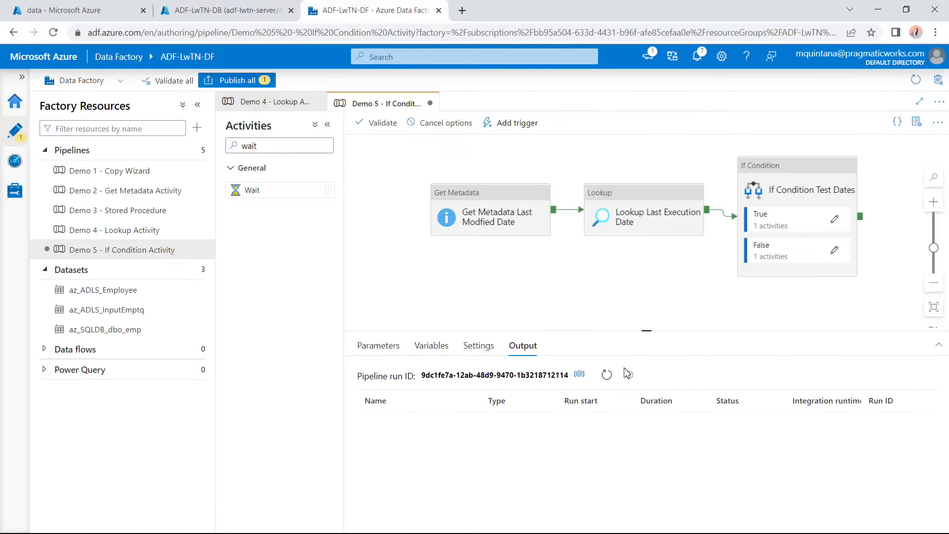
click(606, 376)
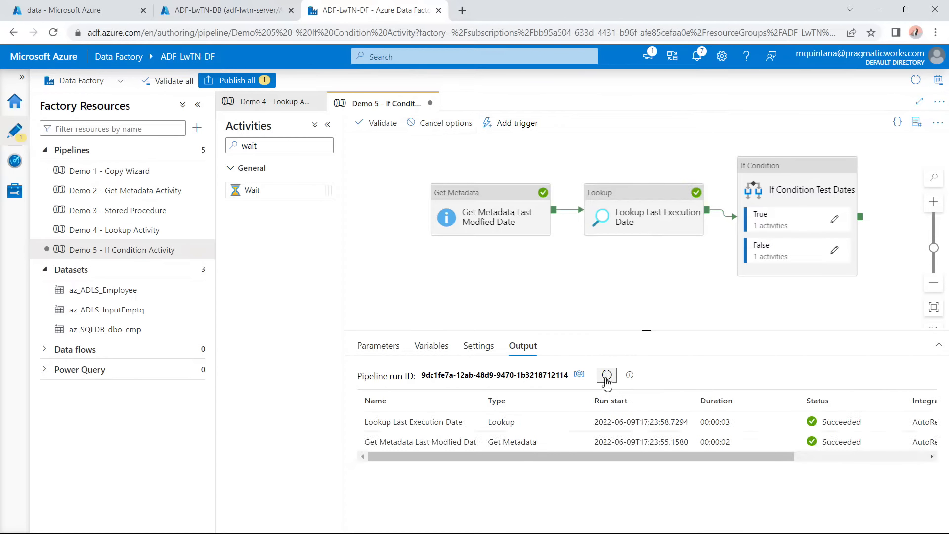
click(607, 377)
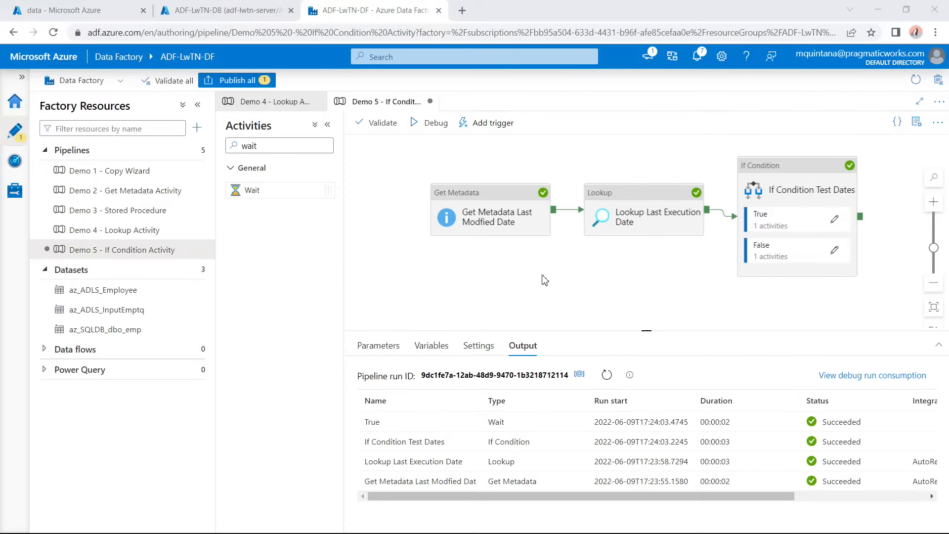
Delete the Wait activity named "True" from the True case of the If Condition activity.
click(838, 217)
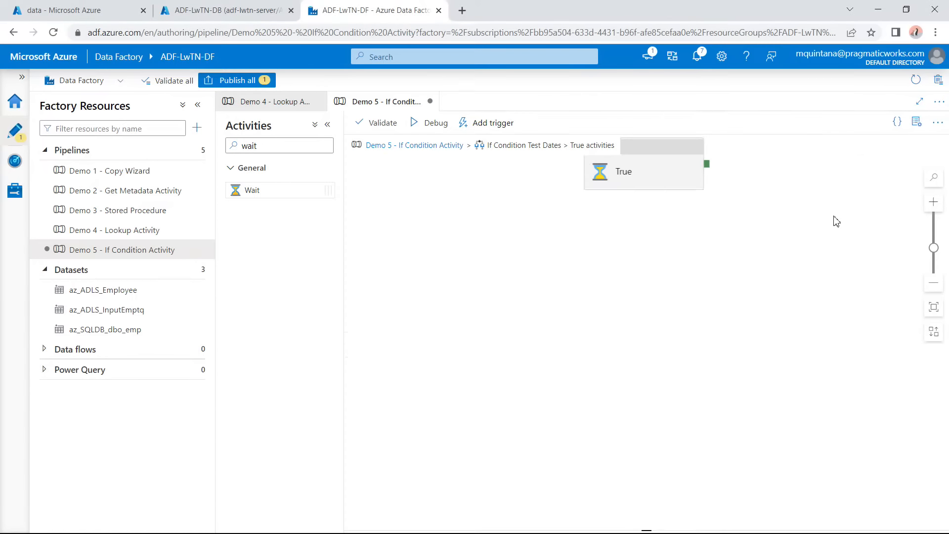
click(663, 218)
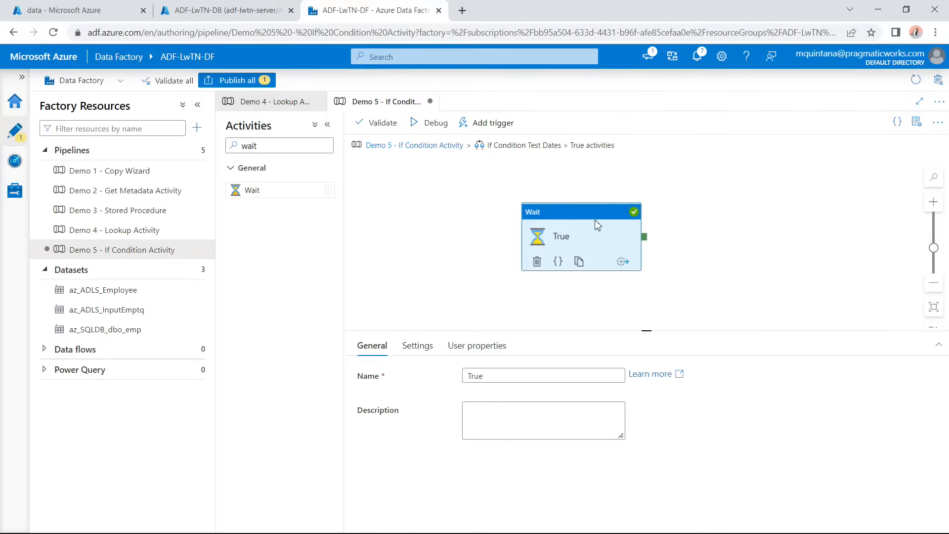
key(Delete)
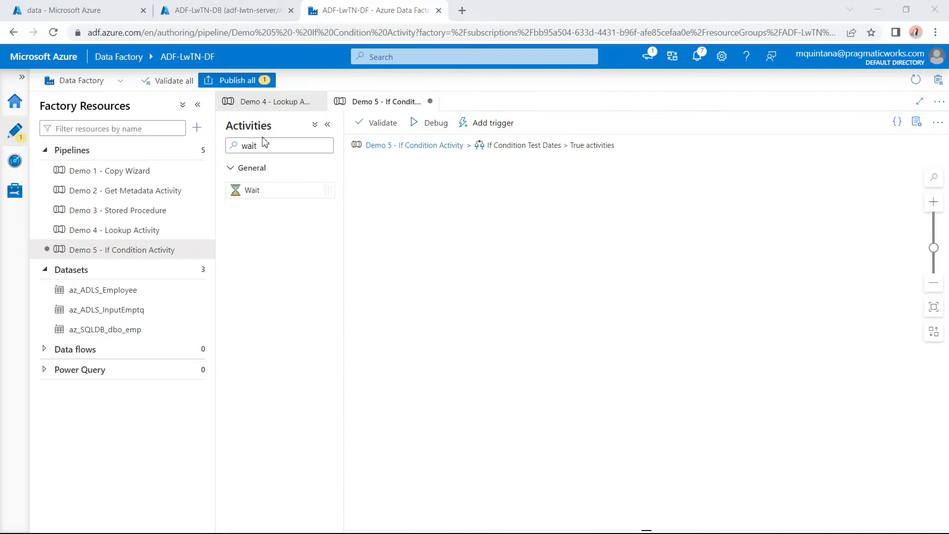
Check the Resources folder in File Explorer and the ControlTable query in the ADF-LwTN-DB query editor, returning to the data factory.
key(alt+Tab)
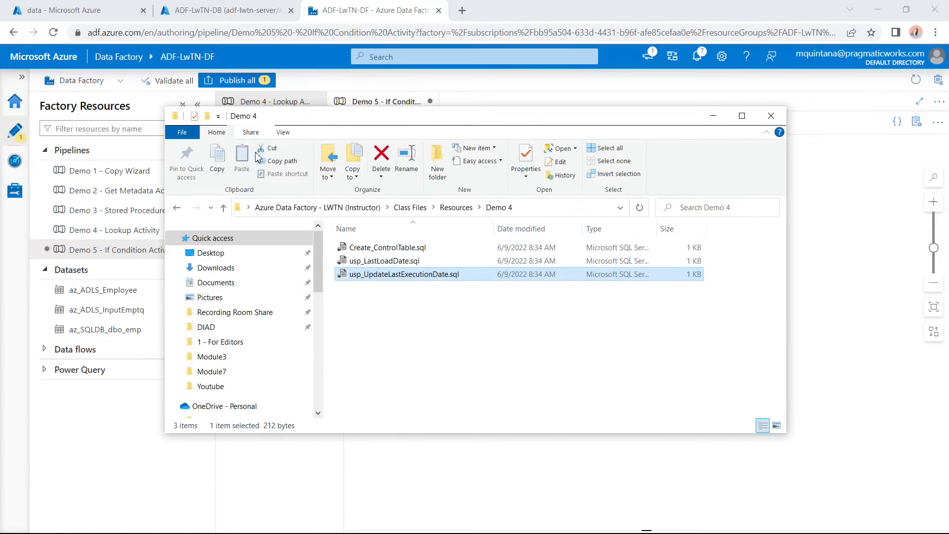
click(421, 326)
key(alt+Left)
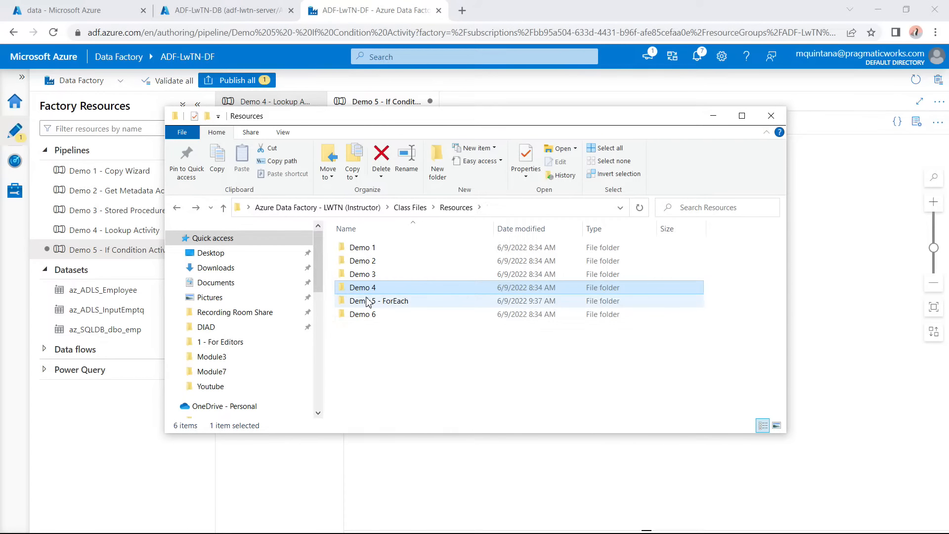
key(alt+Tab)
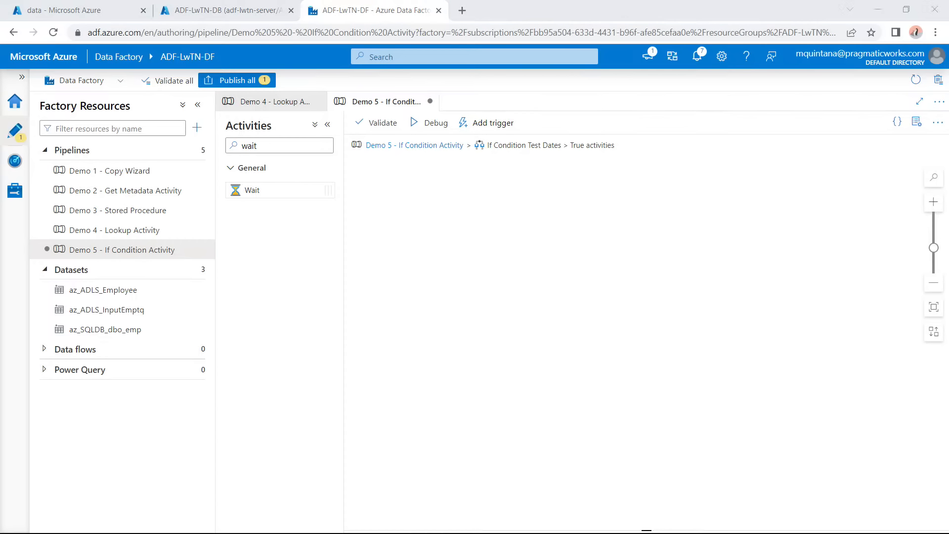
click(220, 10)
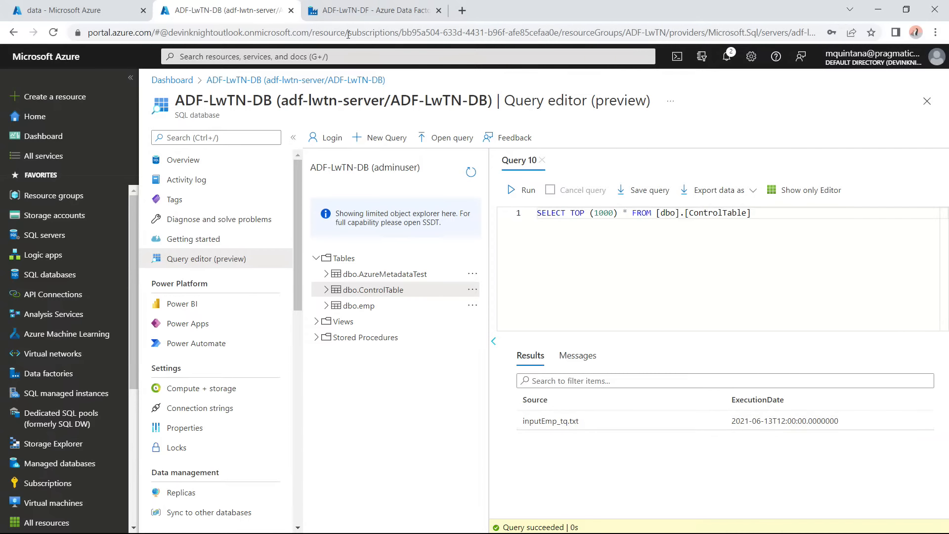
click(348, 11)
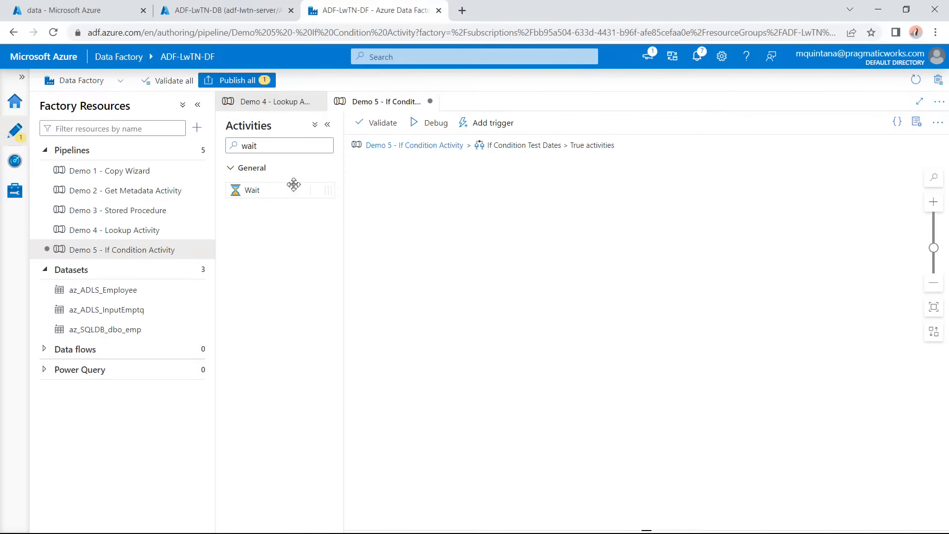
Add a Stored procedure activity to the True case of the If Condition activity.
double_click(275, 147)
text(stored)
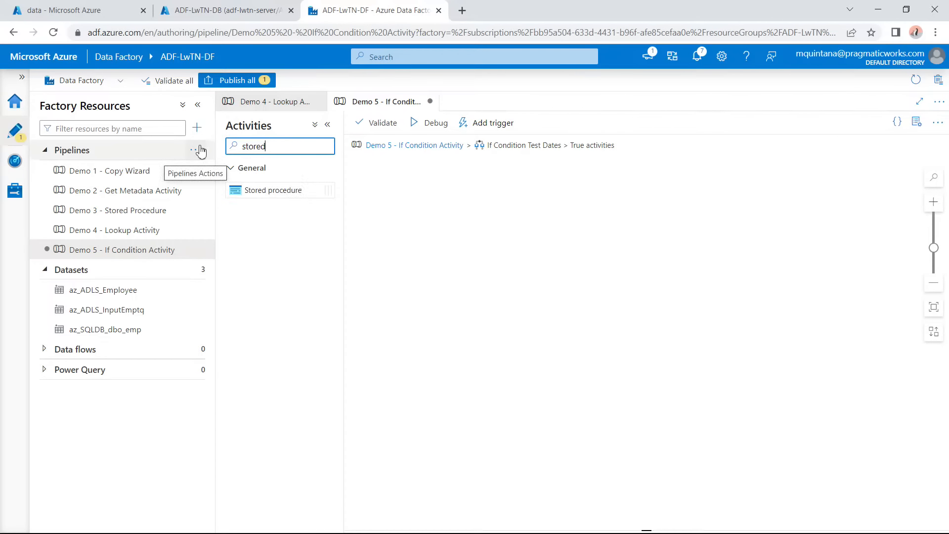
drag(271, 195, 514, 209)
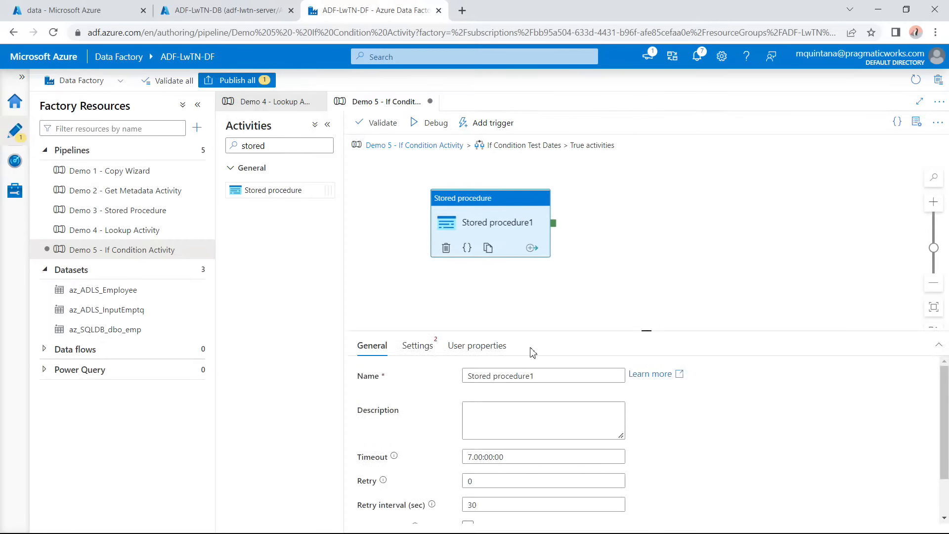
Rename the new Stored procedure activity in the True case to usp_UpdateExecutionDate.
drag(536, 376, 454, 385)
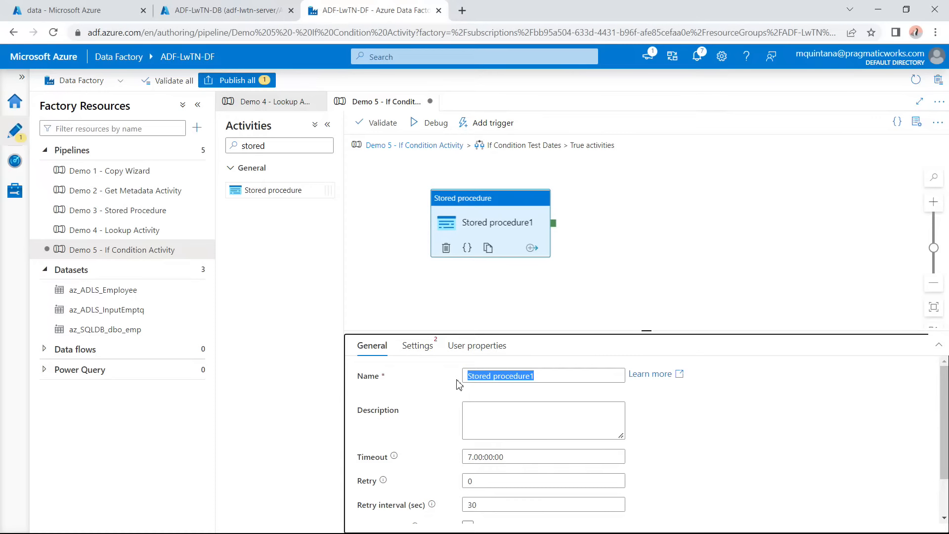
click(544, 376)
triple_click(544, 375)
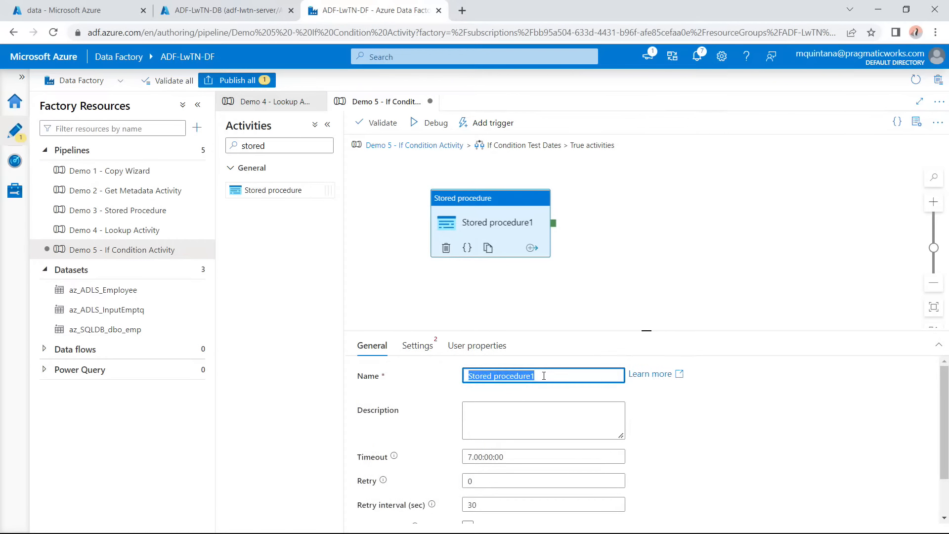
text(uspo_)
key(BackSpace)
key(BackSpace)
text(_)
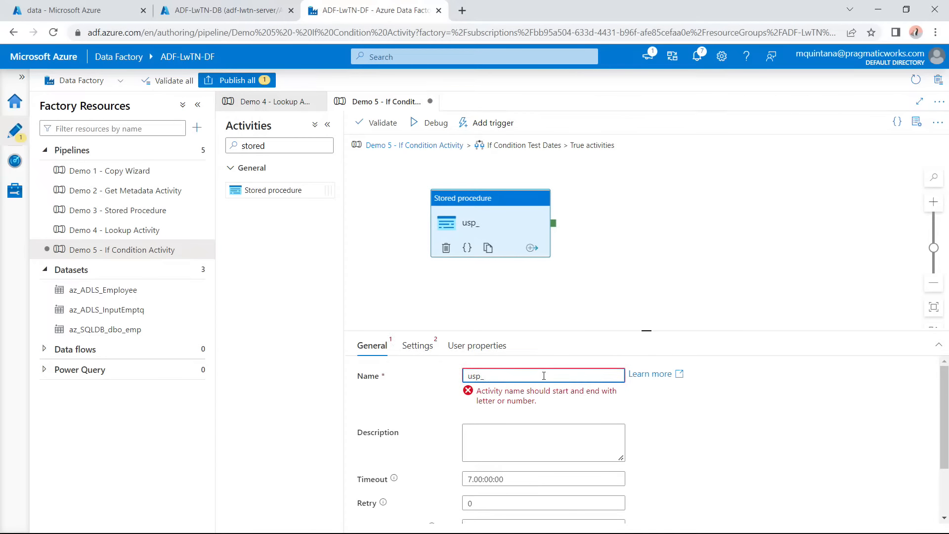
text(U)
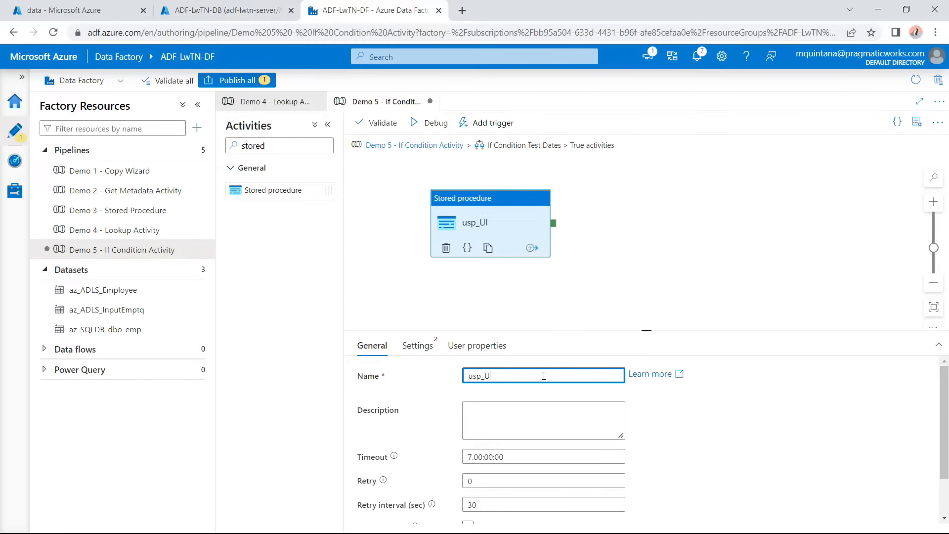
text(pdateExecutionIDate)
Set the activity's linked service to az_SQLDB_ADF_LwTN_Server, choose the stored procedure [dbo].[usp_UpdateLastExecutionDate], and import its parameters.
click(402, 347)
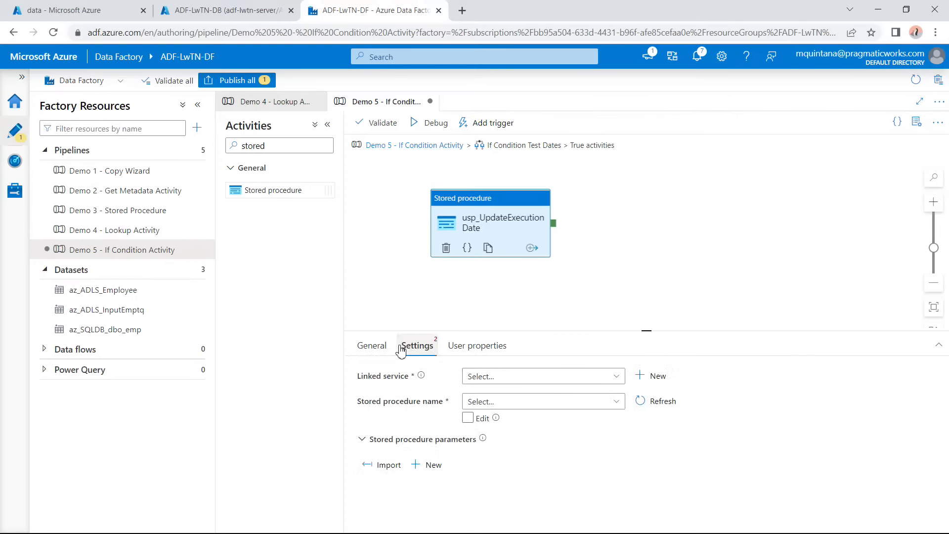
click(474, 382)
click(505, 443)
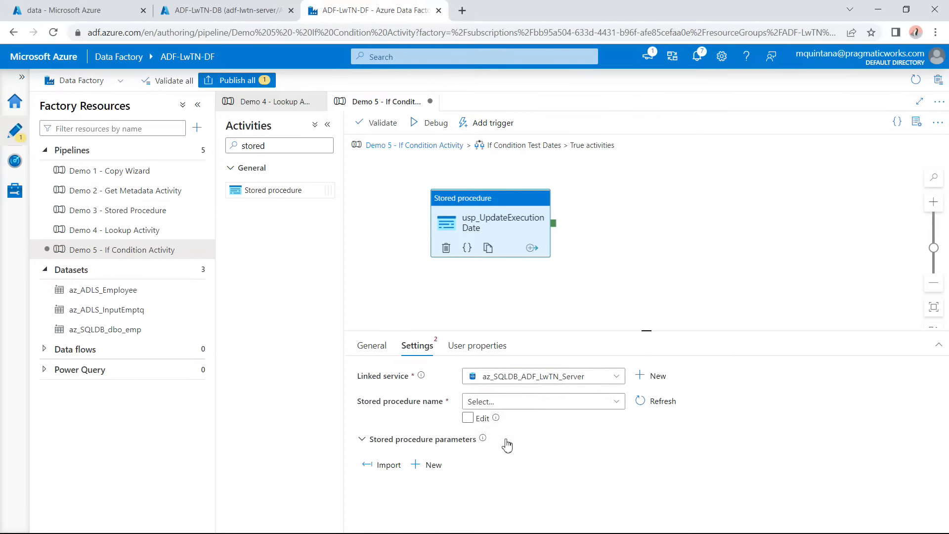
click(522, 409)
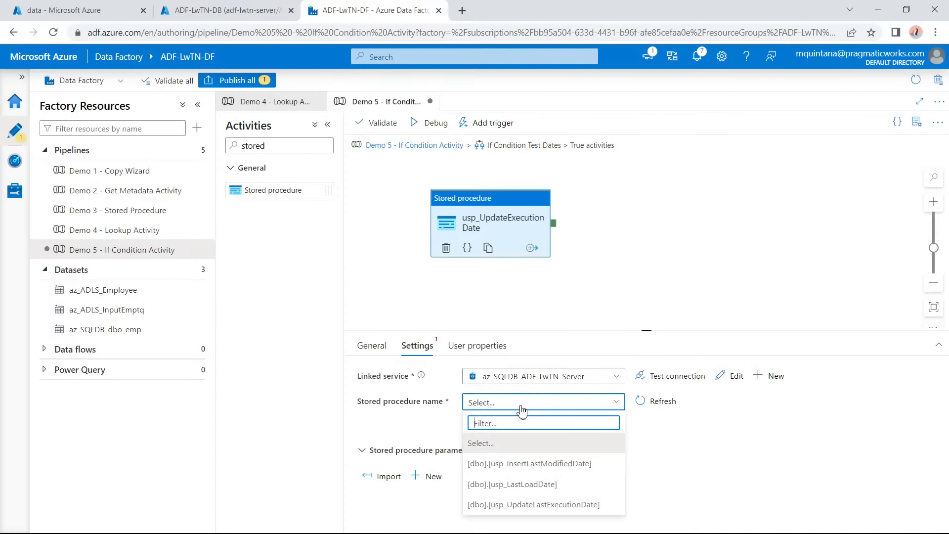
click(567, 505)
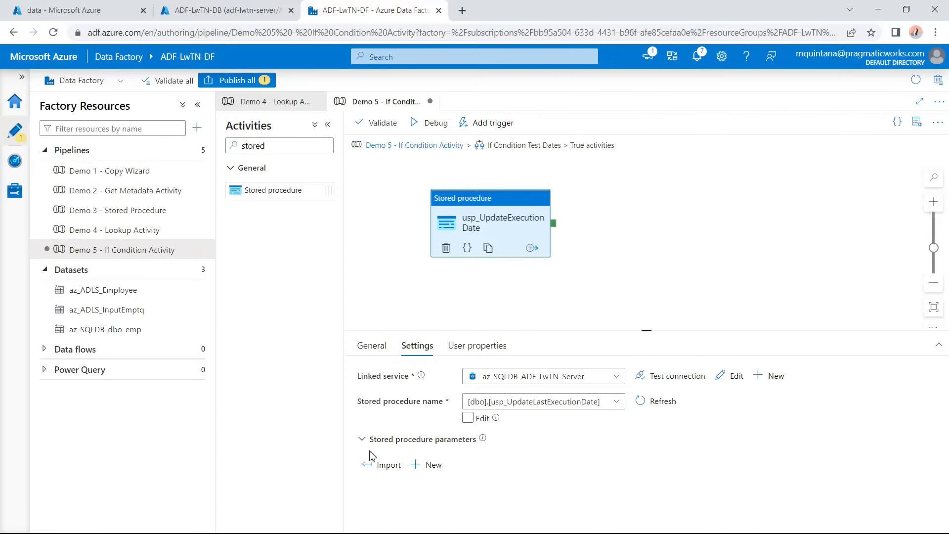
click(379, 467)
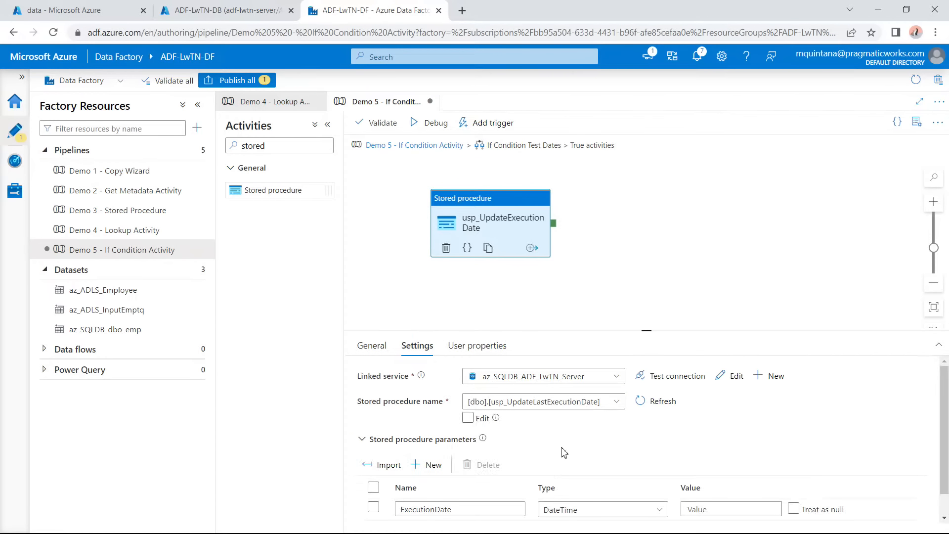
Examine the date functions and system variables available as dynamic content for the ExecutionDate parameter's value, leaving without choosing any.
scroll(564, 450, down, 1)
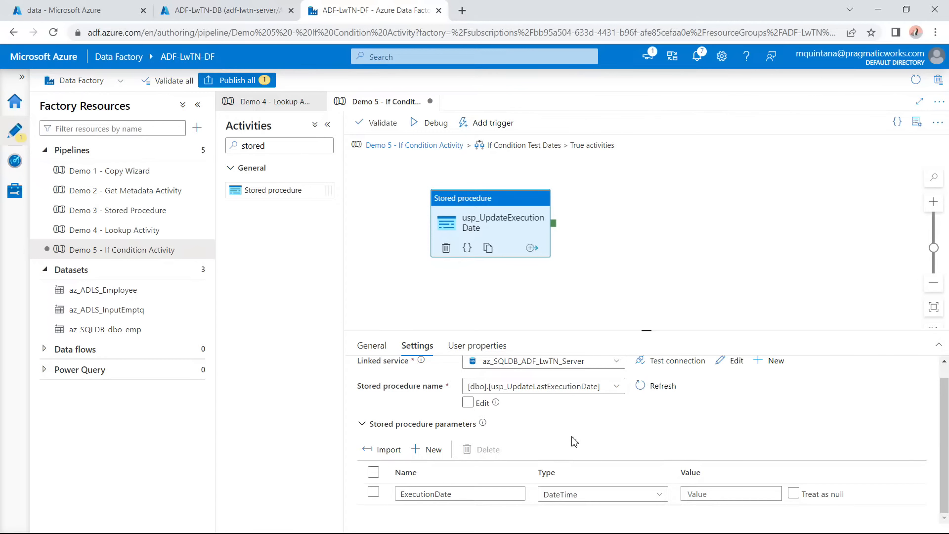
click(713, 496)
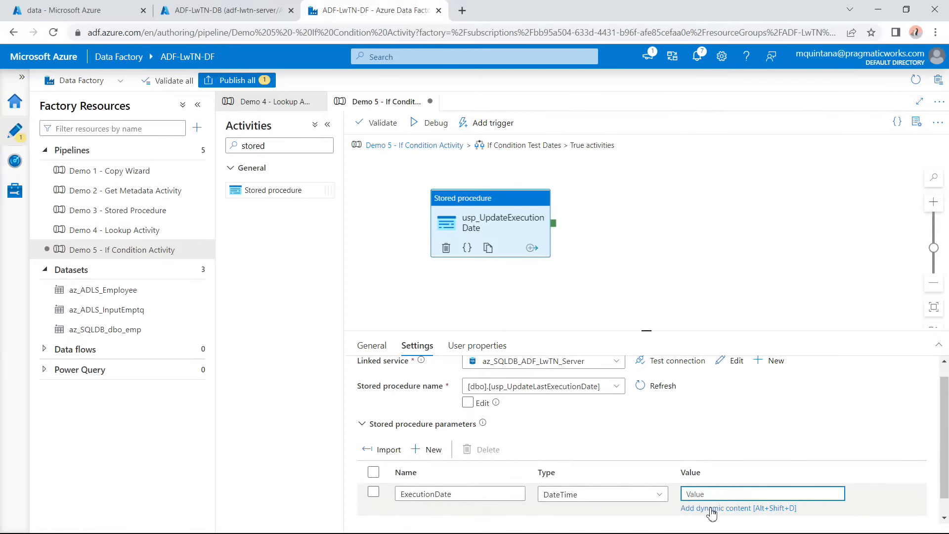
click(713, 510)
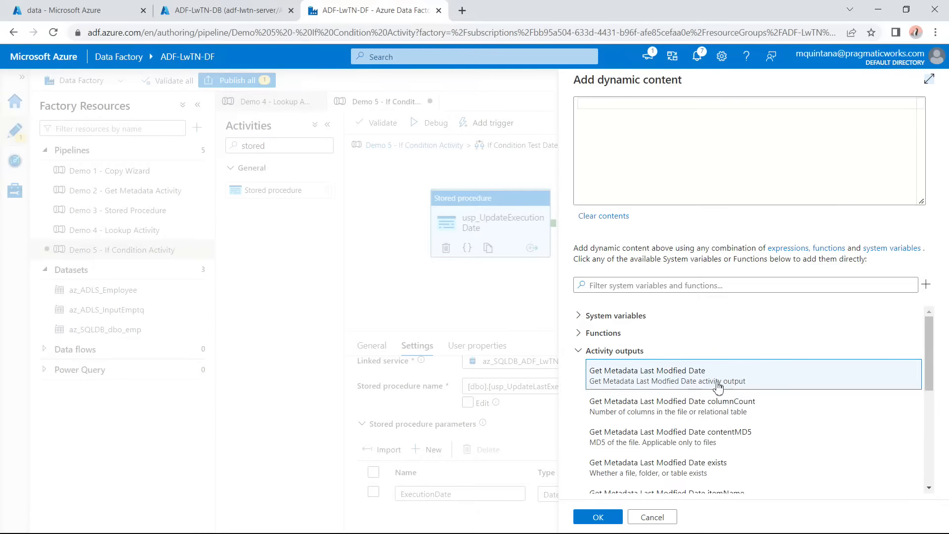
click(580, 334)
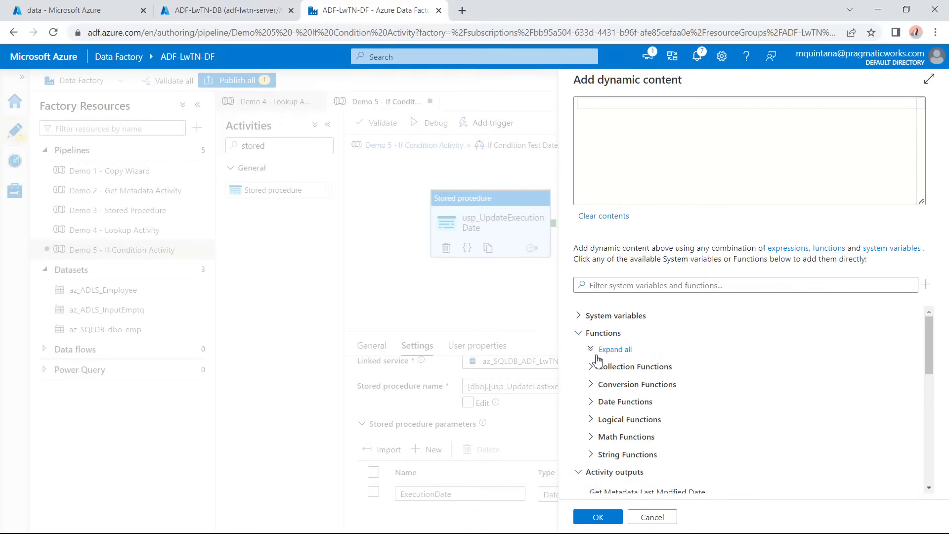
click(592, 402)
scroll(701, 417, down, 10)
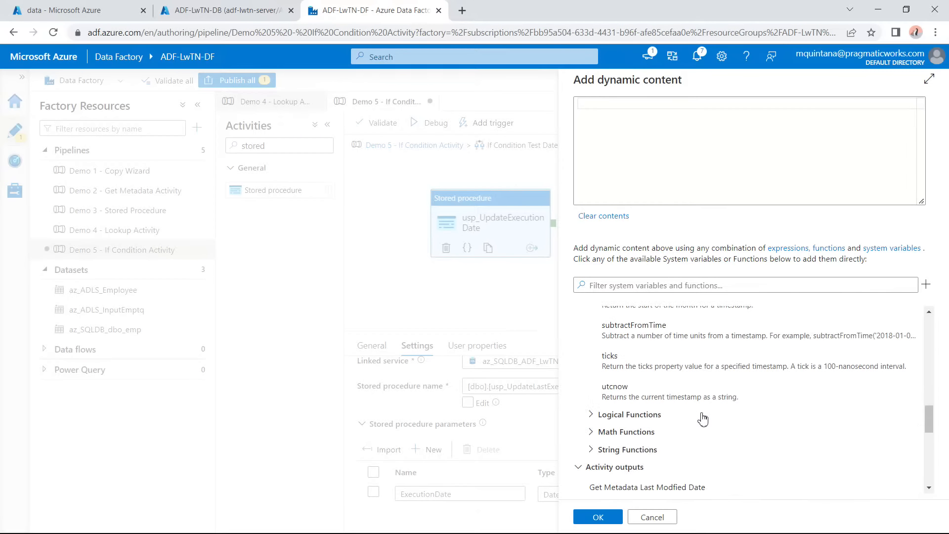
scroll(703, 419, up, 1)
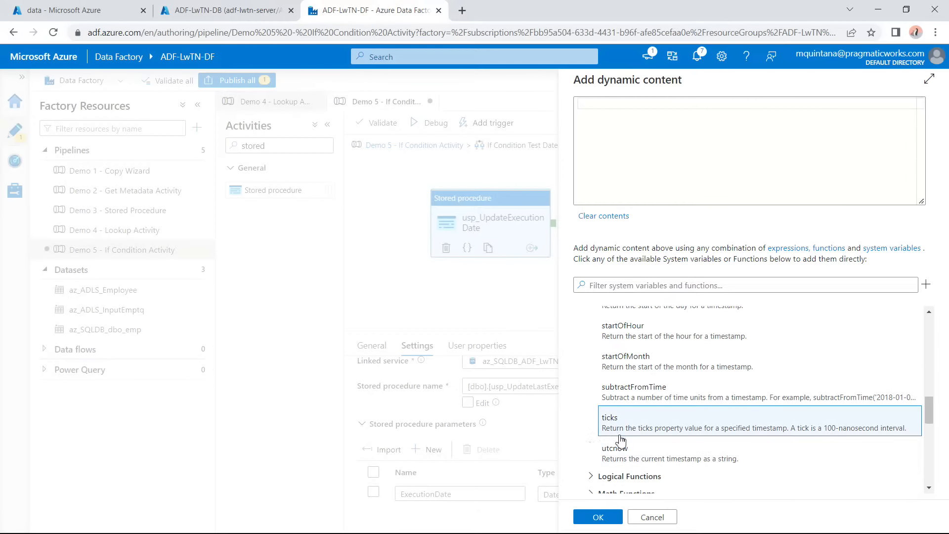
scroll(621, 435, up, 10)
click(591, 402)
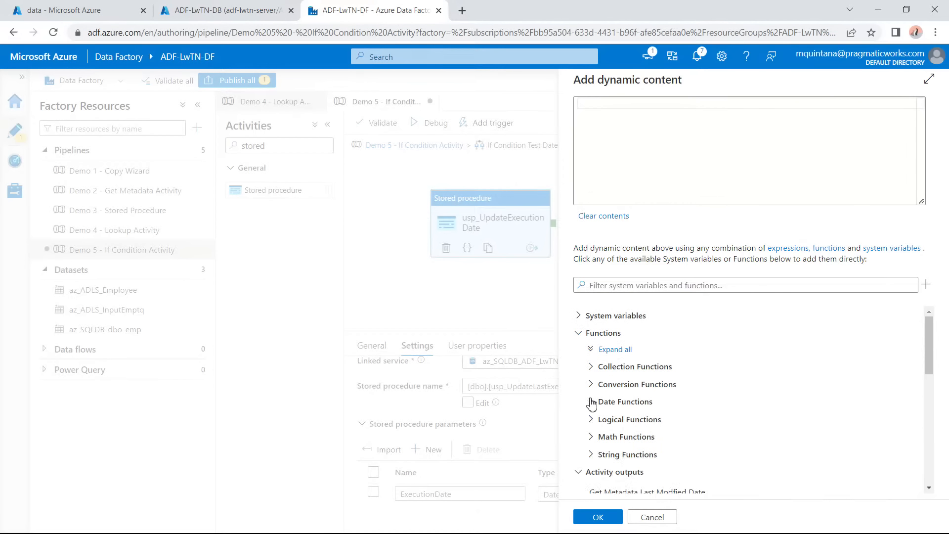
click(579, 333)
click(579, 316)
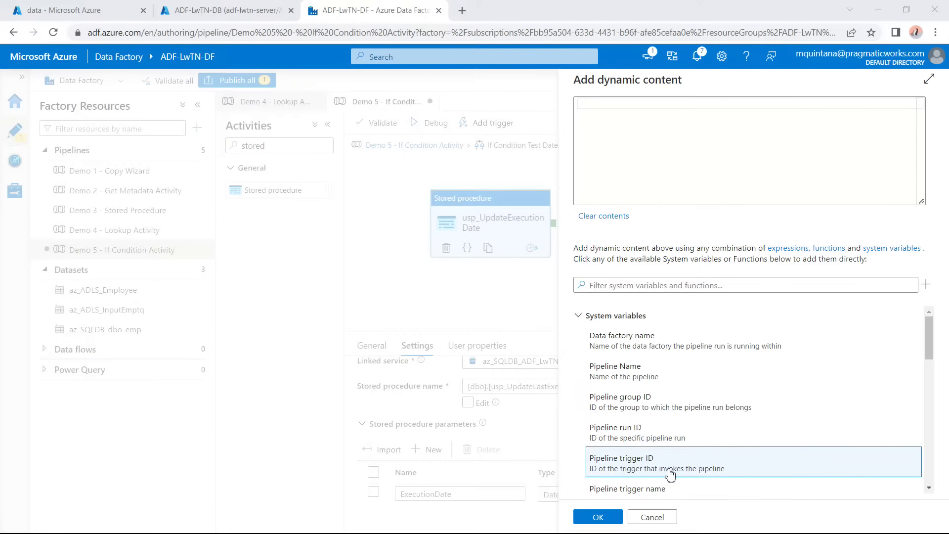
scroll(665, 424, down, 3)
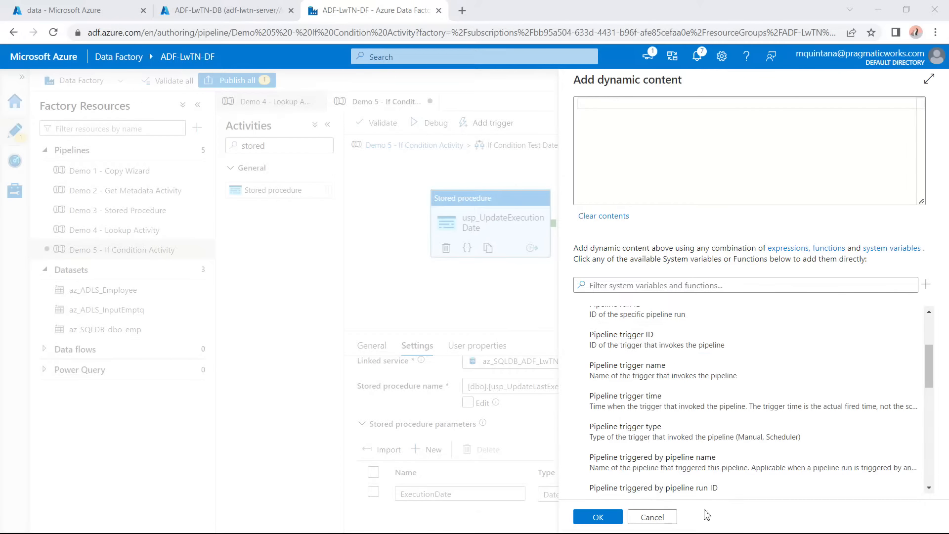
click(660, 517)
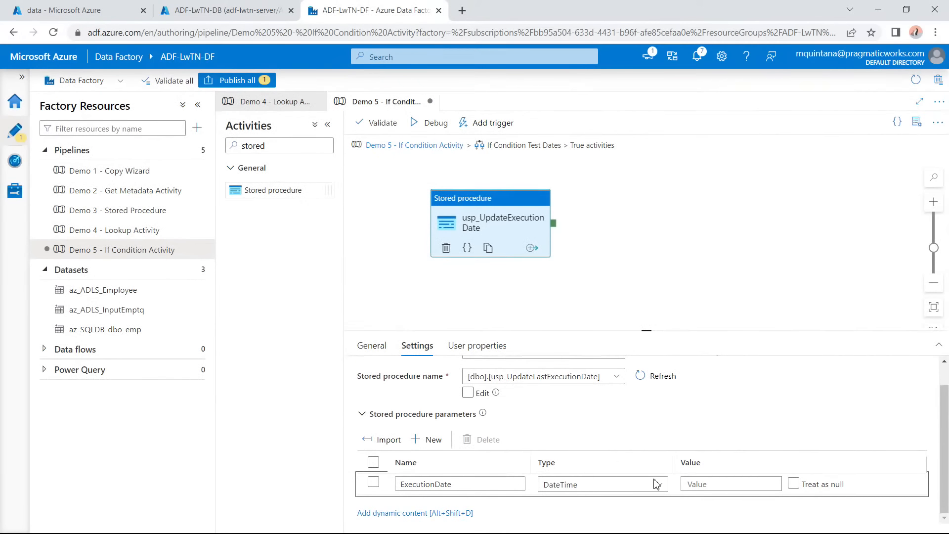
click(897, 459)
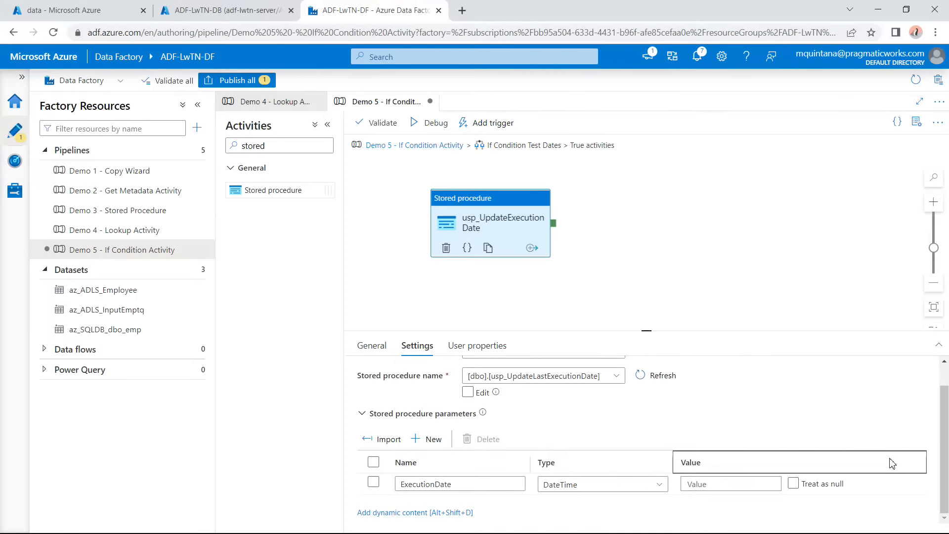
click(720, 482)
click(714, 498)
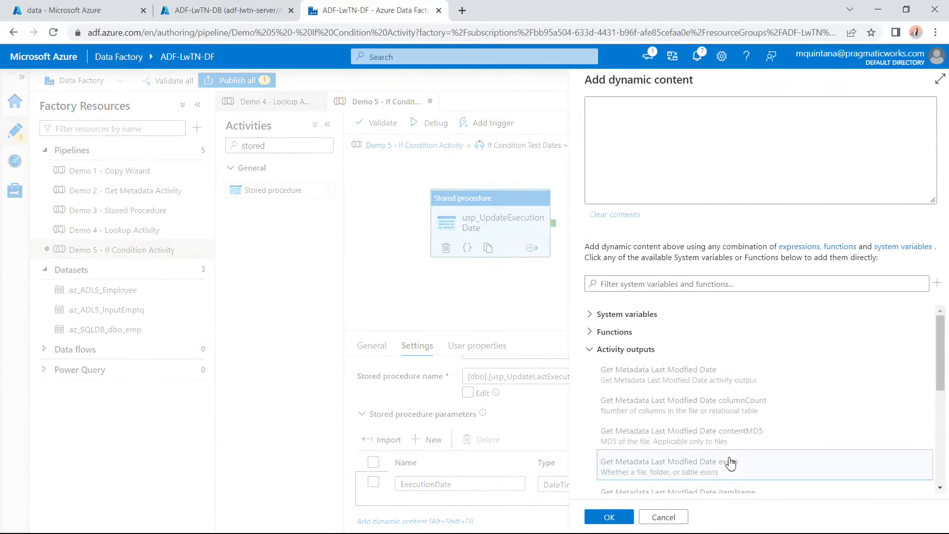
click(613, 317)
scroll(628, 430, down, 3)
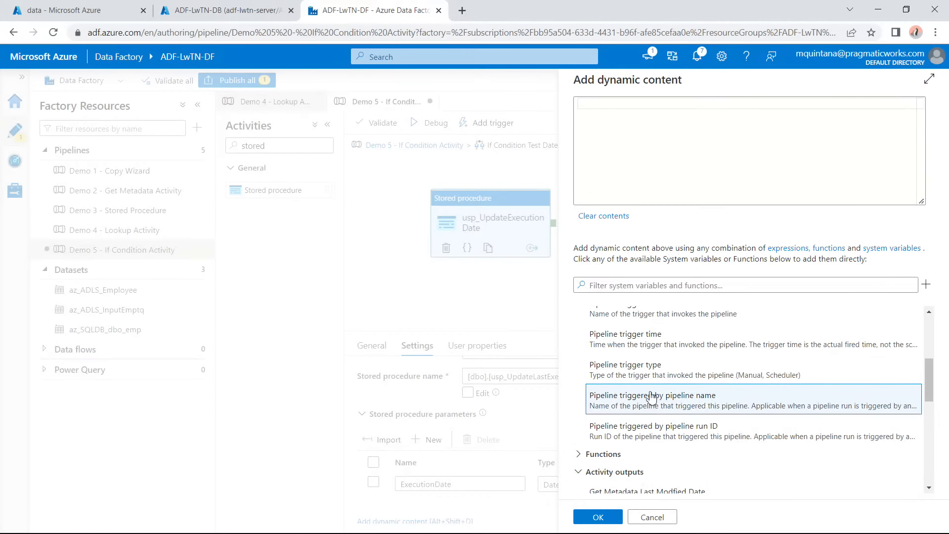
click(651, 354)
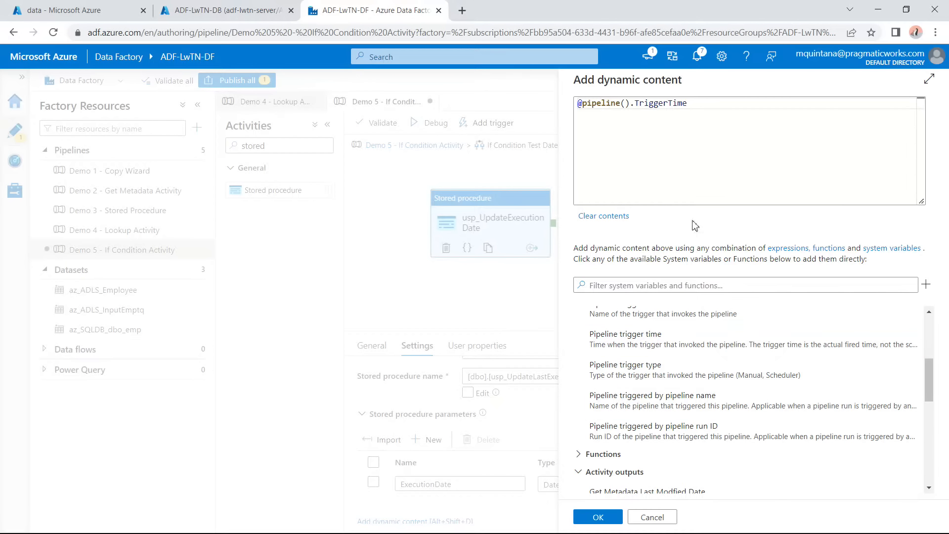
Replace the trigger time expression with the convertFromUtc date function.
drag(692, 105, 571, 105)
key(BackSpace)
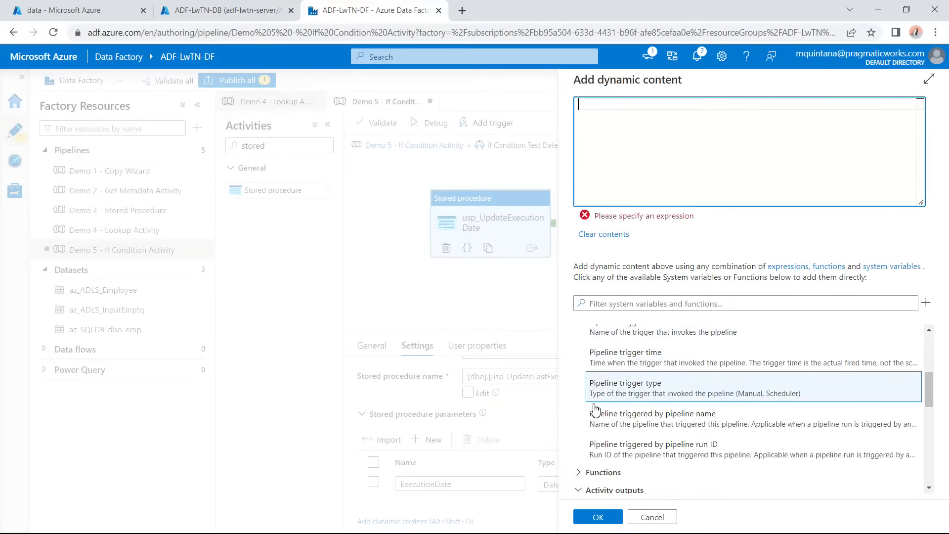
scroll(596, 400, down, 3)
click(578, 366)
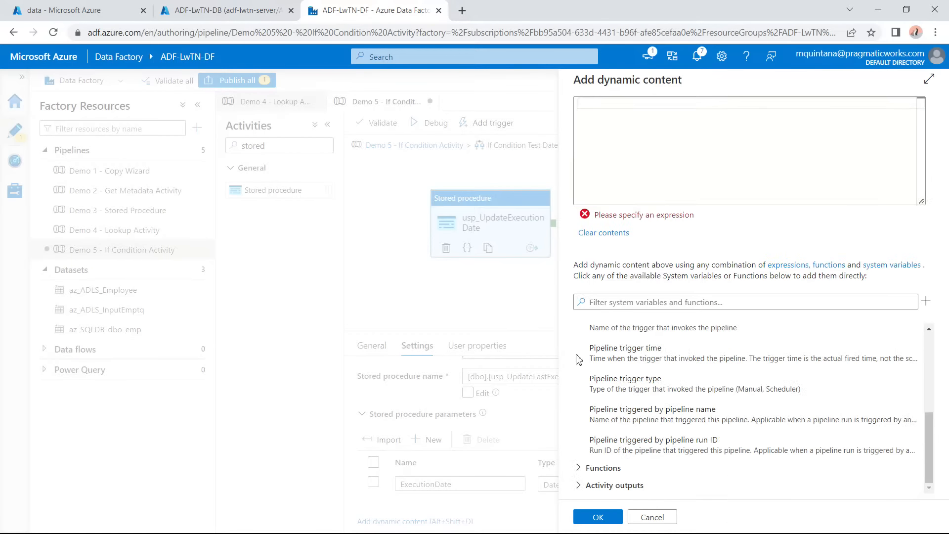
click(579, 467)
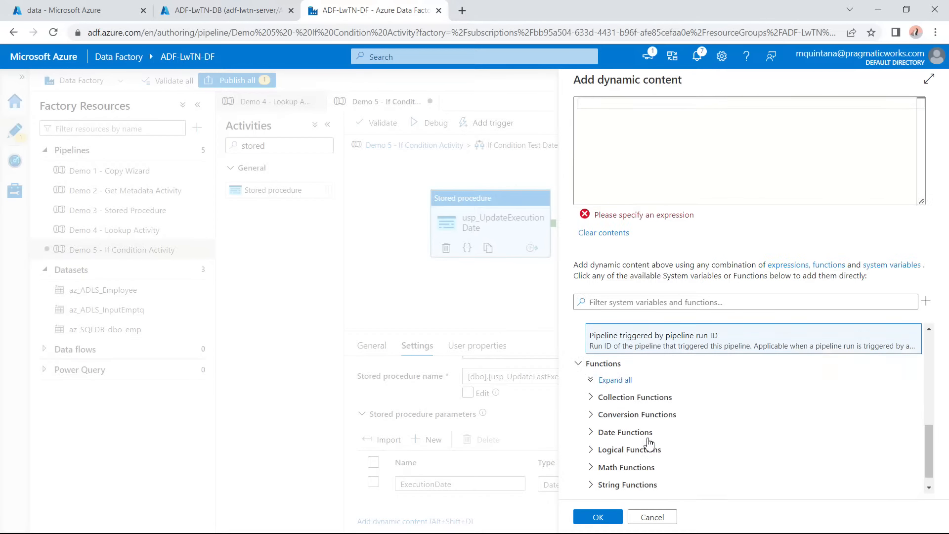
click(589, 415)
scroll(643, 417, down, 3)
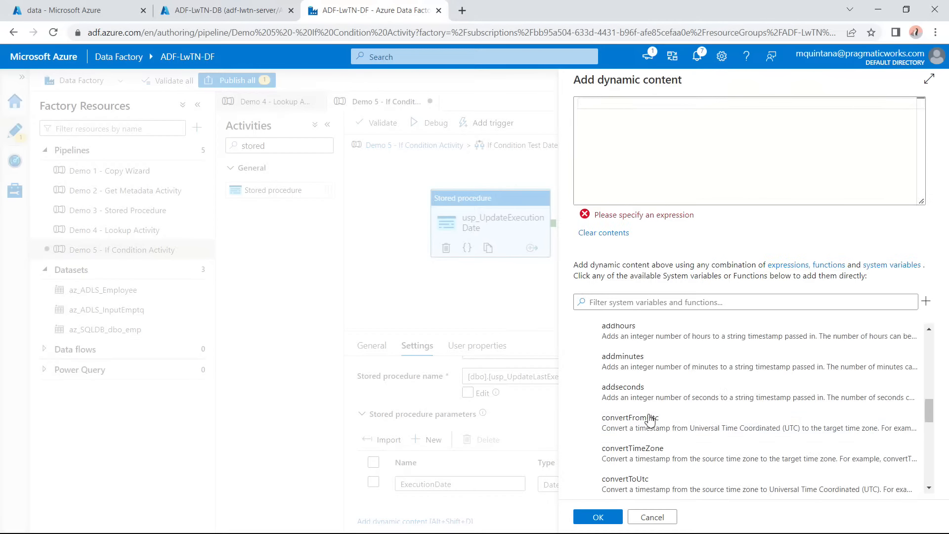
click(649, 413)
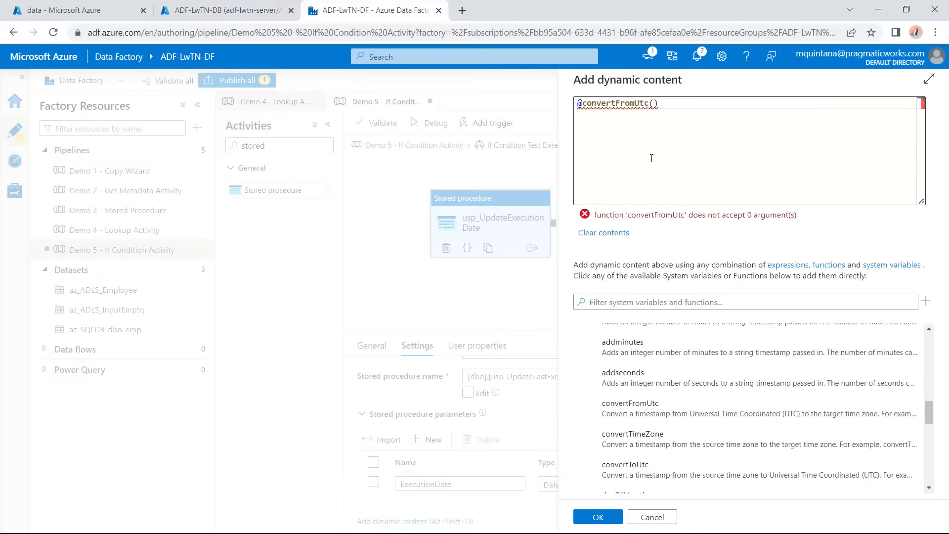
Give convertFromUtc the arguments pipeline().TriggerTime and 'Eastern Standard Time', and apply the expression to the ExecutionDate parameter.
click(652, 107)
scroll(651, 375, up, 10)
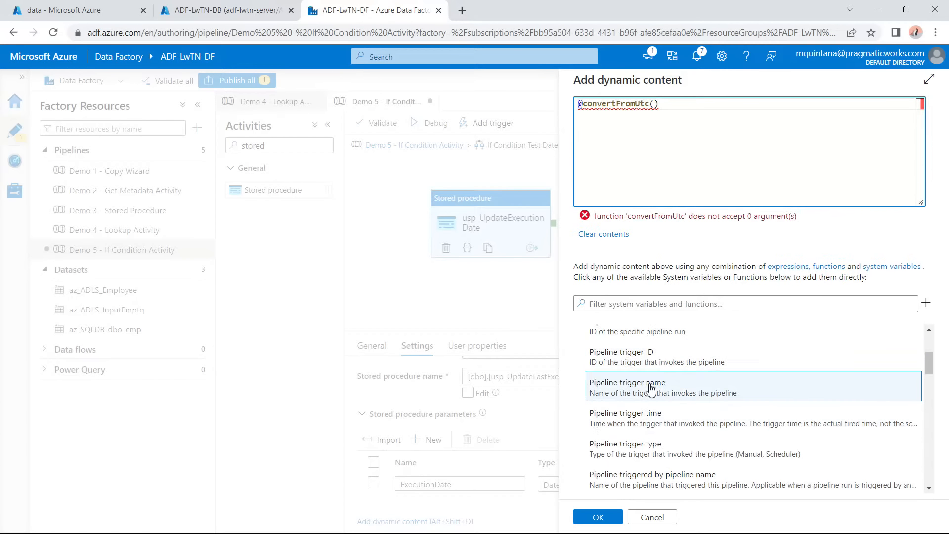
click(655, 423)
click(760, 105)
text(, 'Eastern Standard Time)
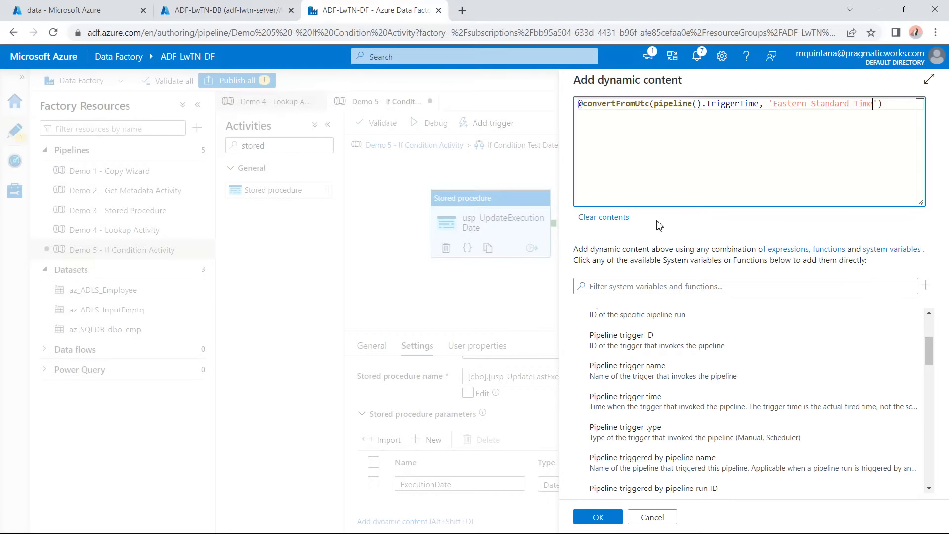
click(604, 517)
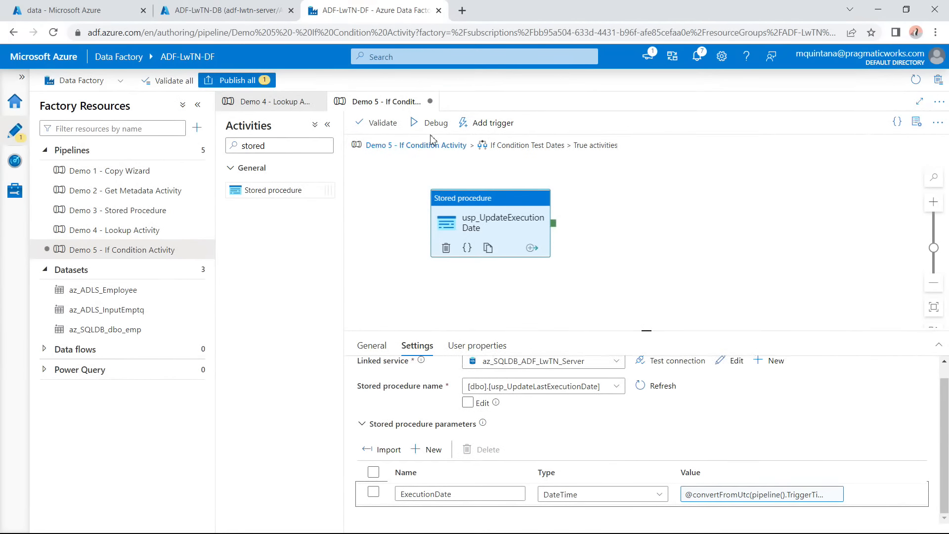
Publish the pending changes to the Demo 5 - If Condition Activity pipeline.
click(212, 82)
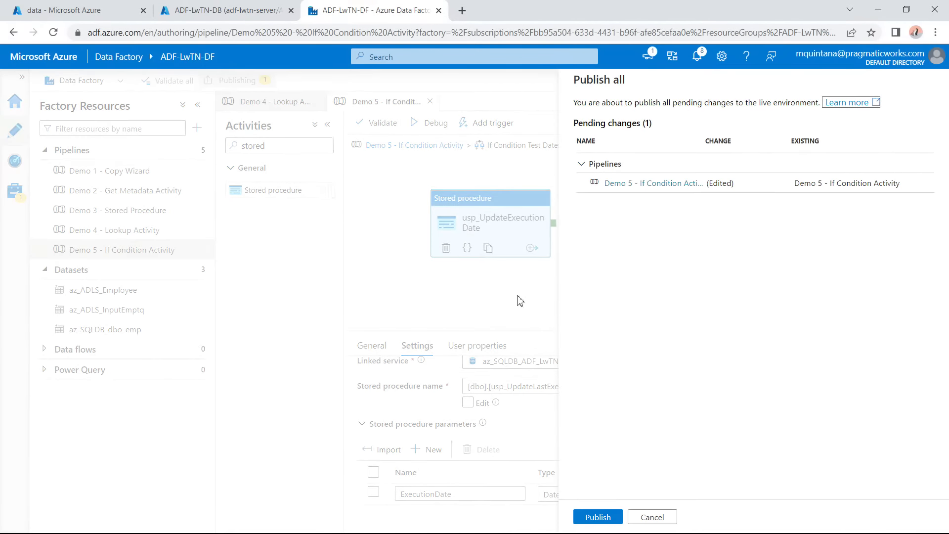
click(598, 517)
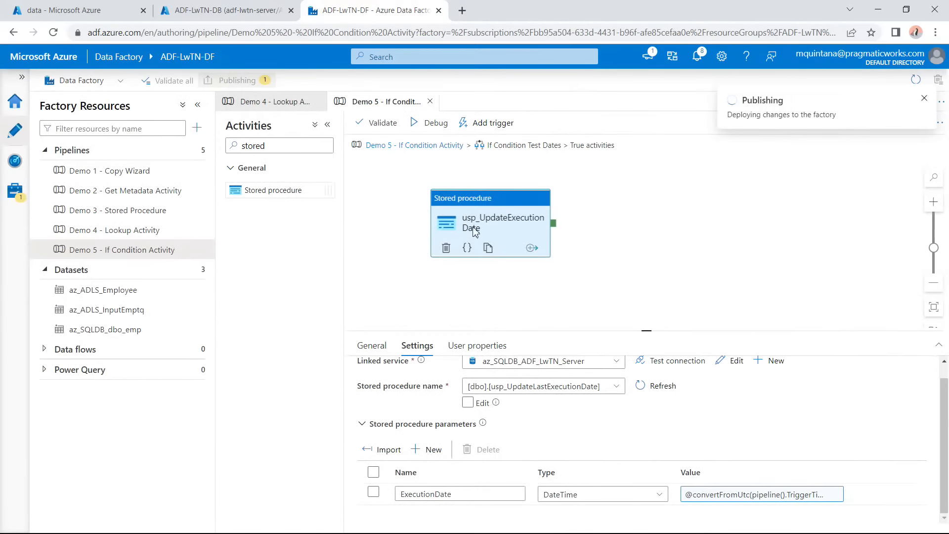
Close the Demo 4 - Lookup Activity pipeline and debug the Demo 5 - If Condition Activity pipeline from its top level.
click(390, 146)
click(319, 101)
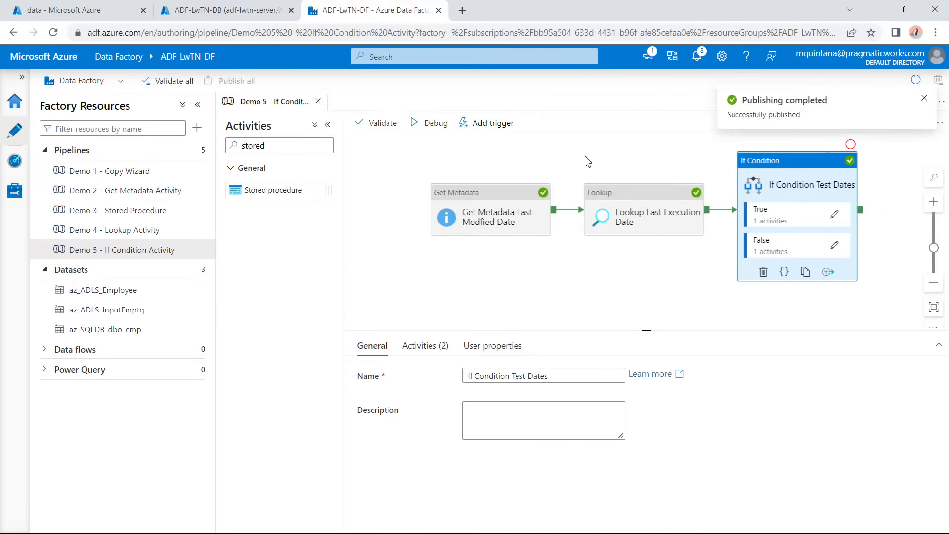
click(423, 126)
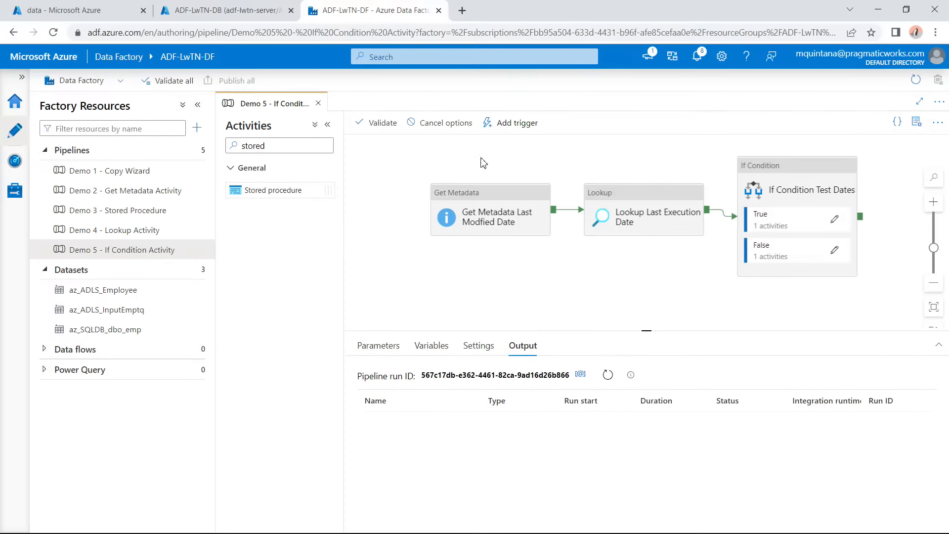
Refresh the debug output of the Demo 5 - If Condition Activity pipeline until the run finishes.
click(608, 376)
click(607, 376)
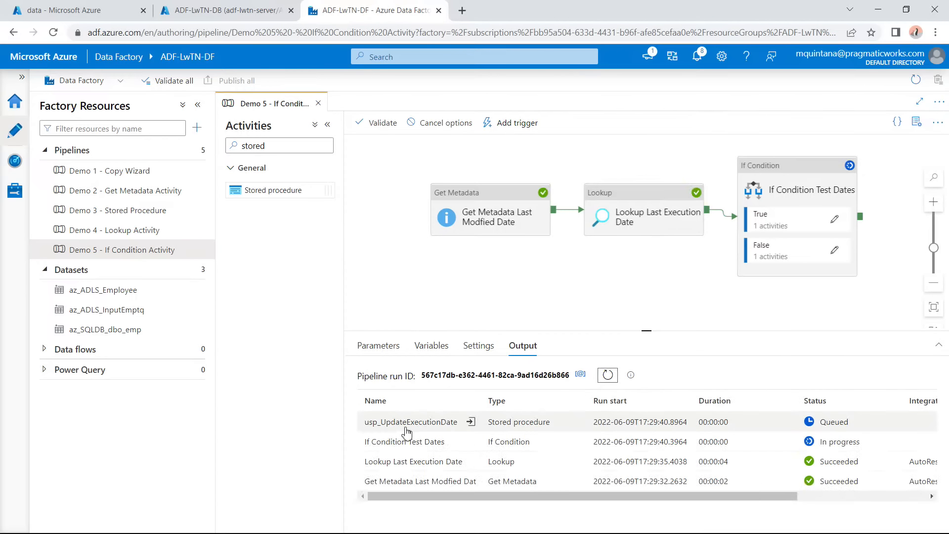
click(608, 377)
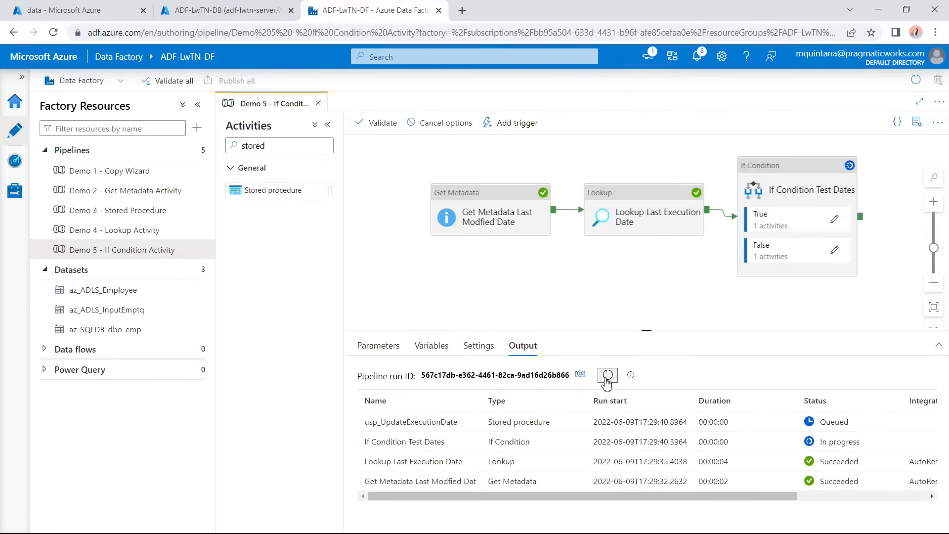
click(606, 381)
click(608, 376)
click(608, 377)
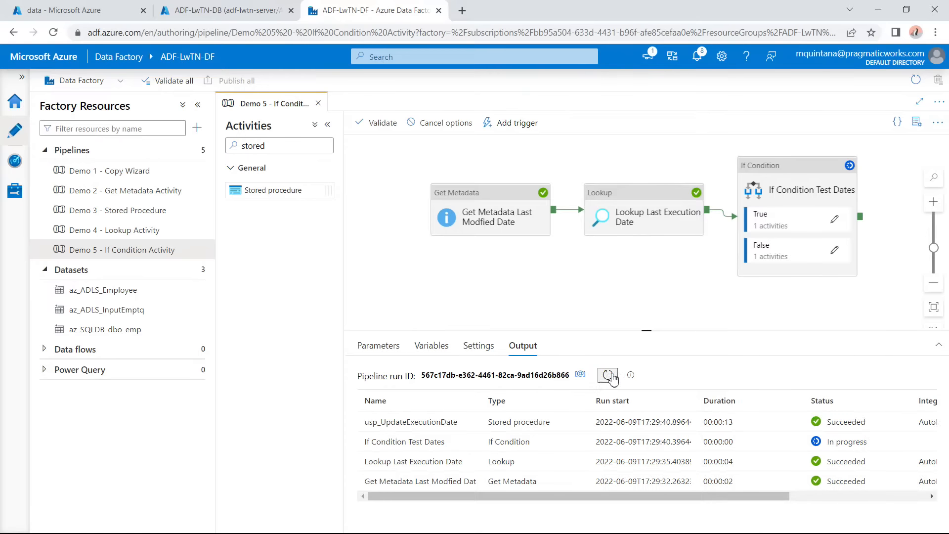
click(608, 377)
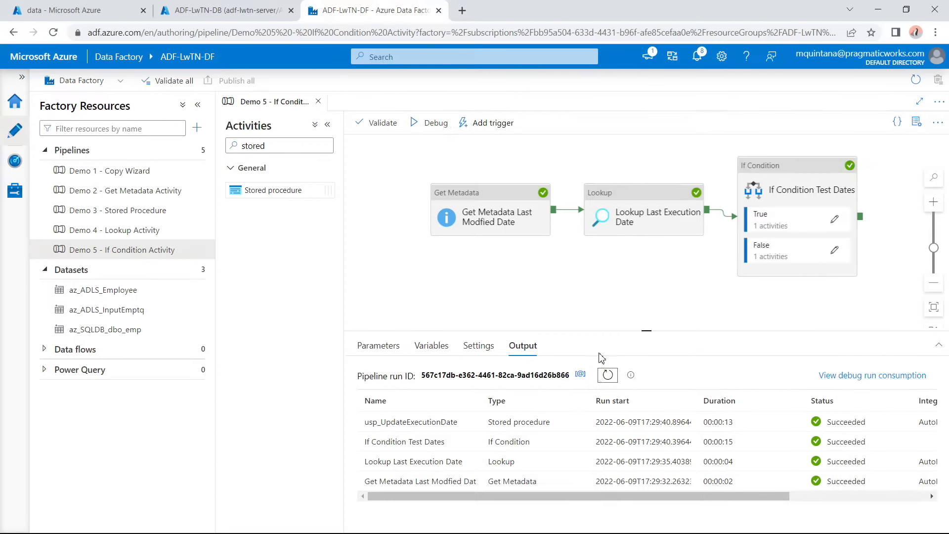
Switch to the ADF-LwTN-DB query editor and rerun the SELECT query on dbo.ControlTable to check the execution date.
click(247, 5)
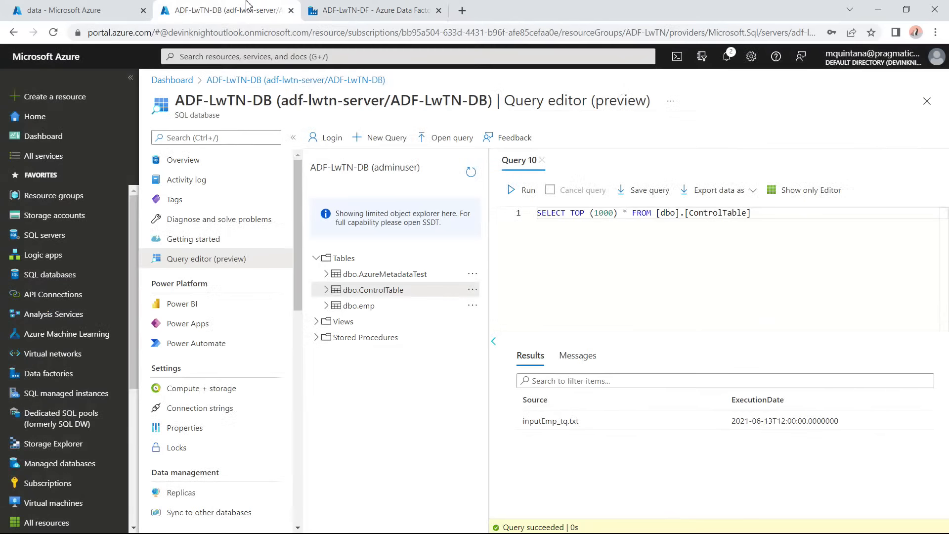
click(512, 197)
Return to Azure Data Factory, debug the Demo 5 - If Condition Activity pipeline again and refresh its output until the run finishes.
click(368, 10)
click(427, 132)
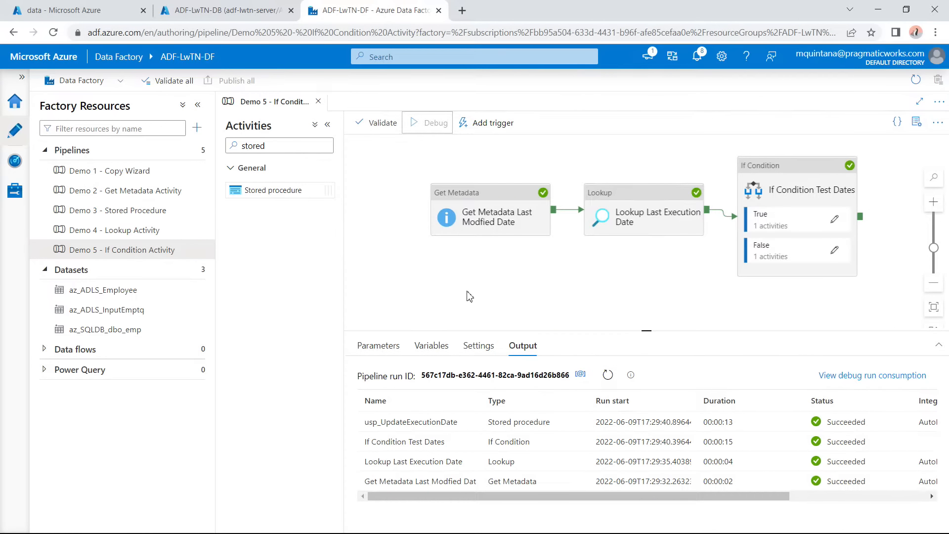
click(608, 376)
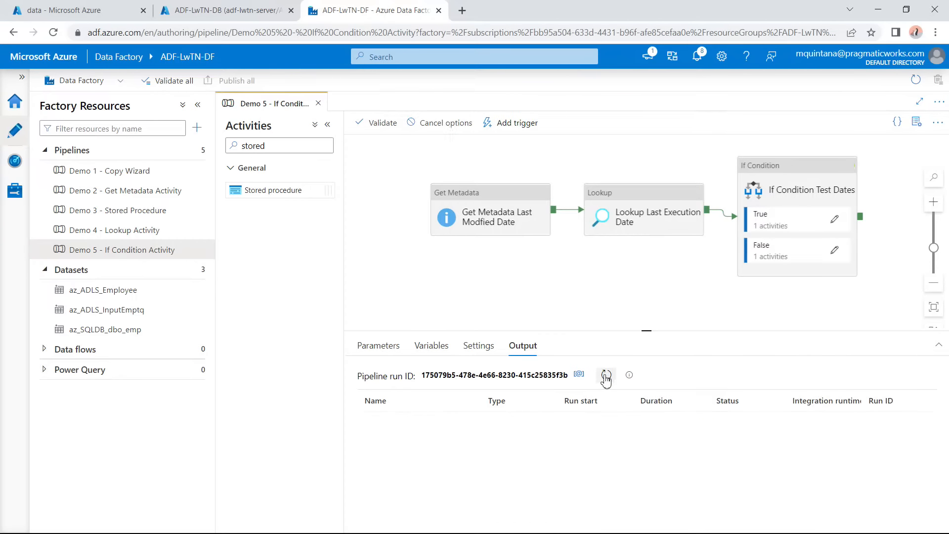
click(606, 377)
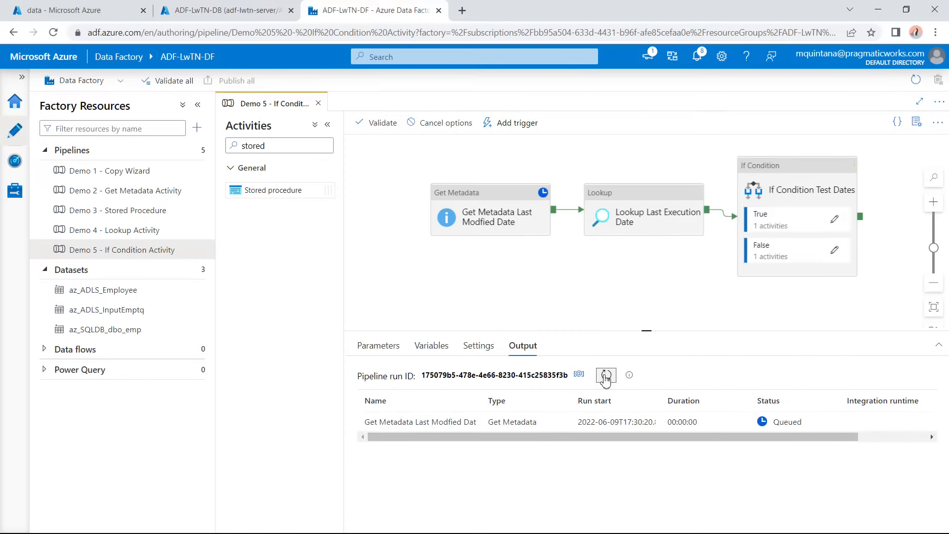
click(605, 377)
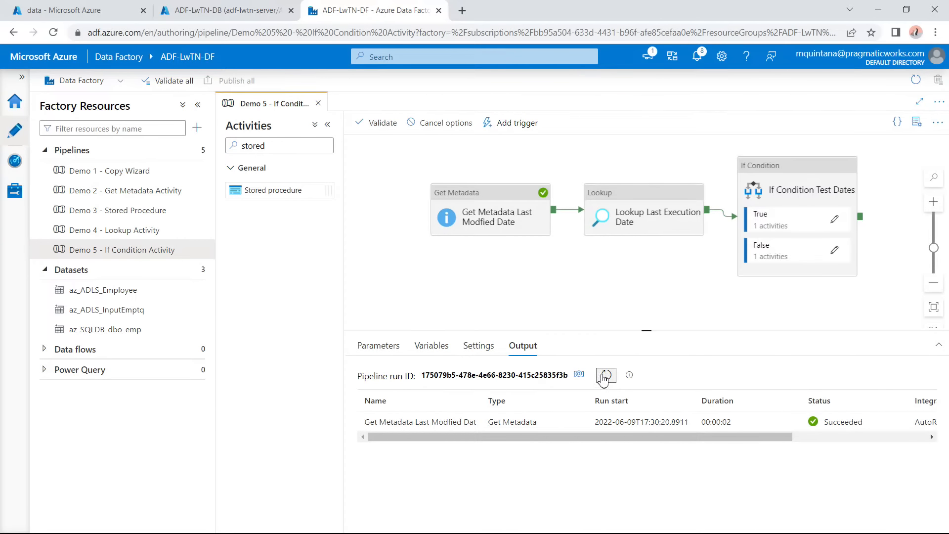
click(605, 376)
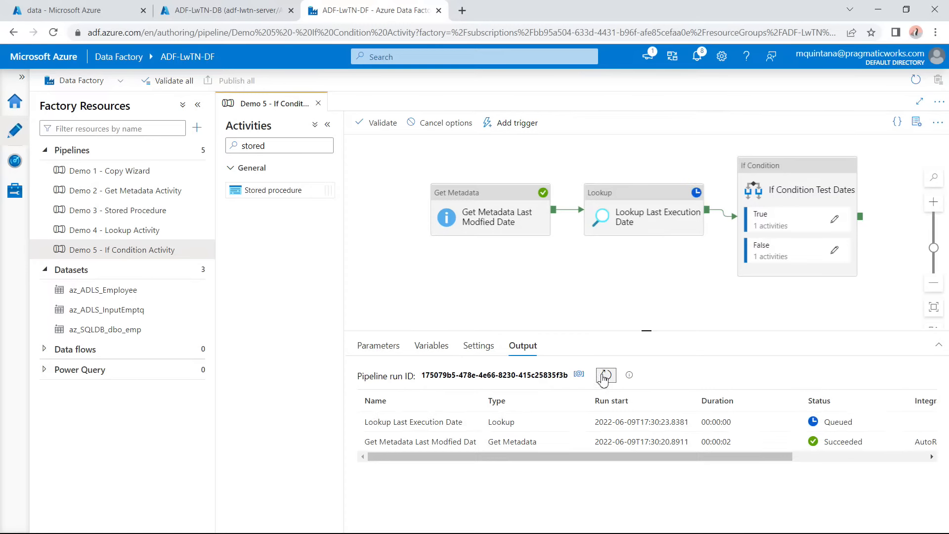
click(605, 376)
click(605, 377)
click(606, 378)
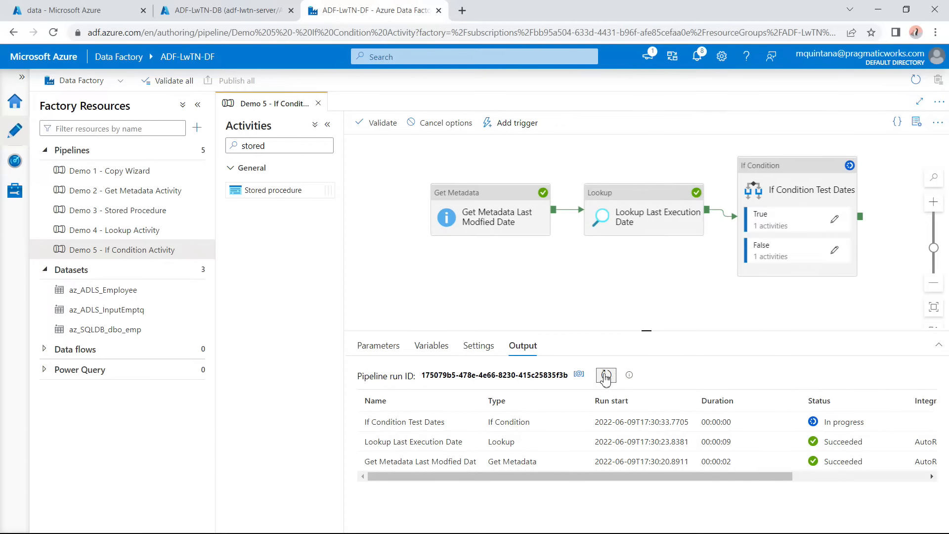
click(606, 378)
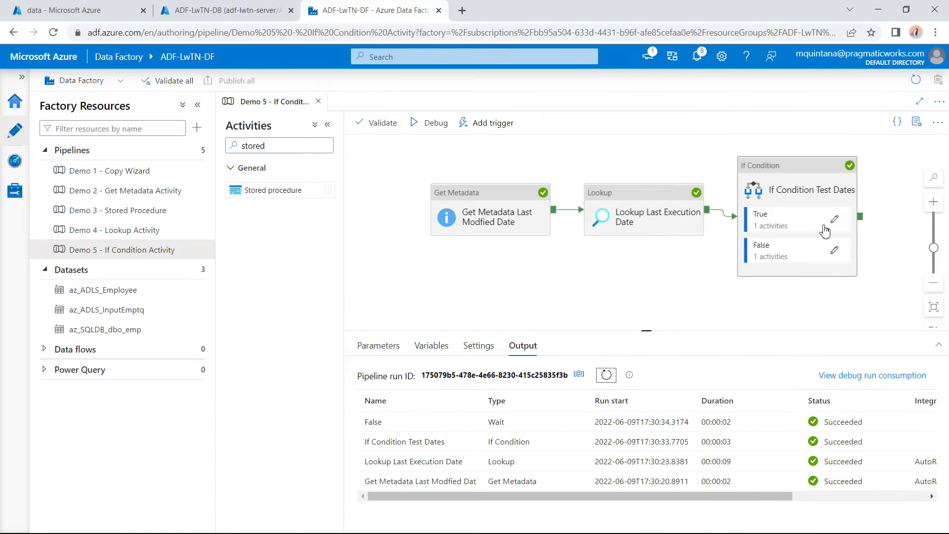
Review the expression of the If Condition Test Dates activity without editing it, and close the Demo 5 - If Condition Activity pipeline.
click(776, 194)
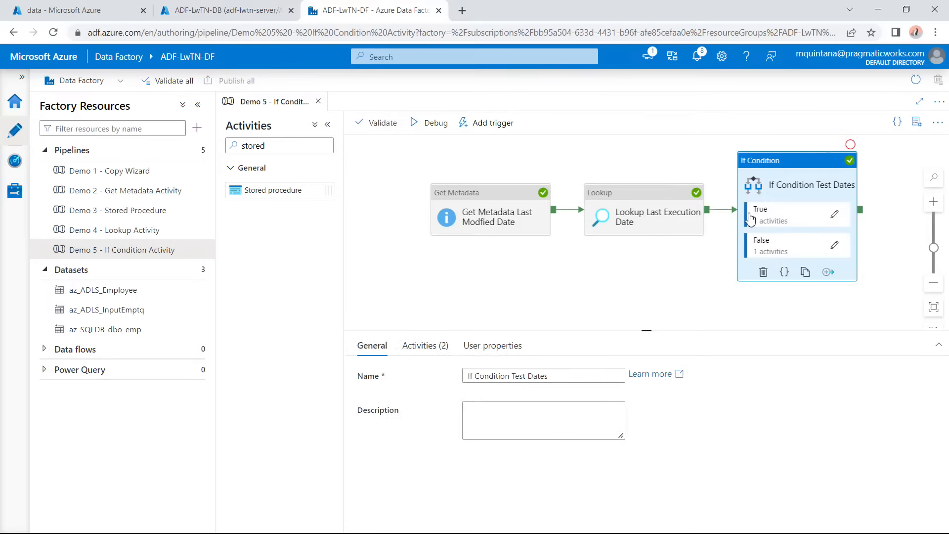
click(440, 345)
click(568, 382)
click(585, 335)
scroll(608, 346, down, 3)
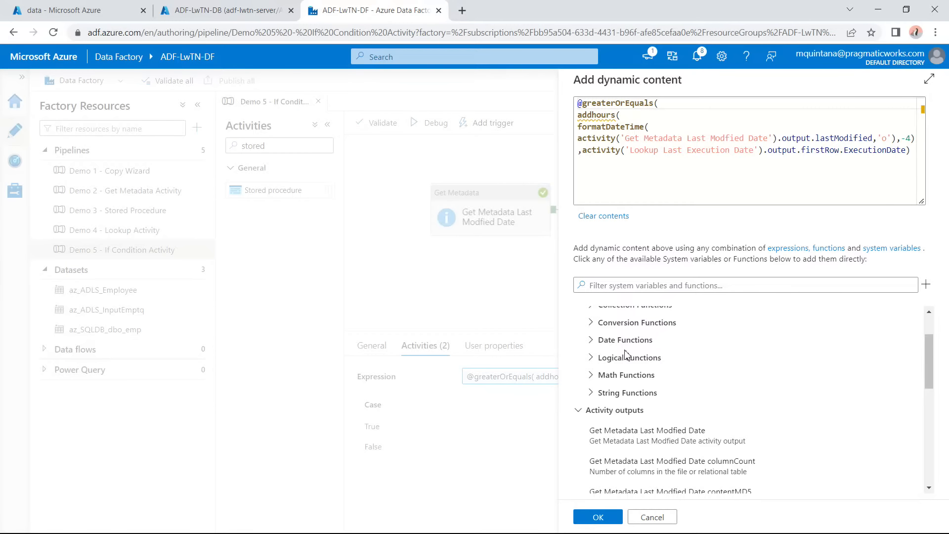
click(652, 517)
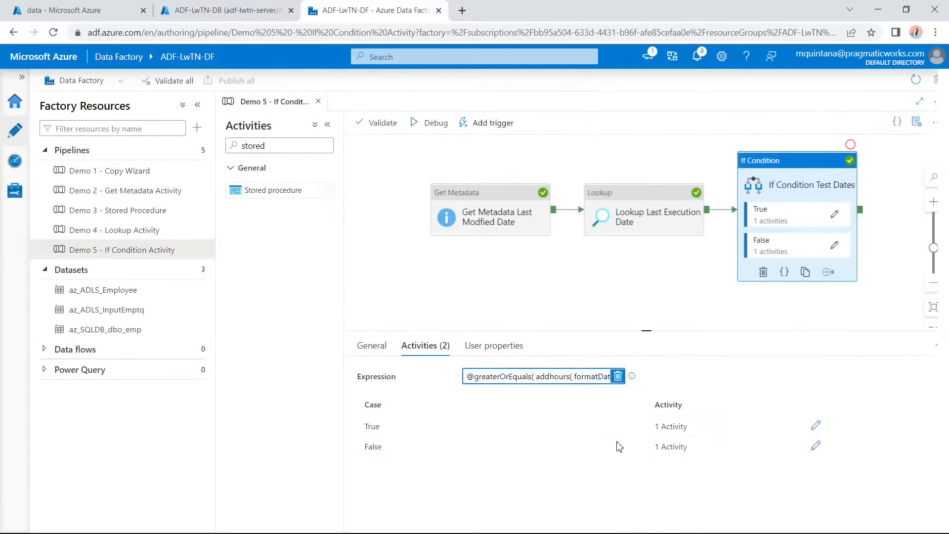
click(317, 101)
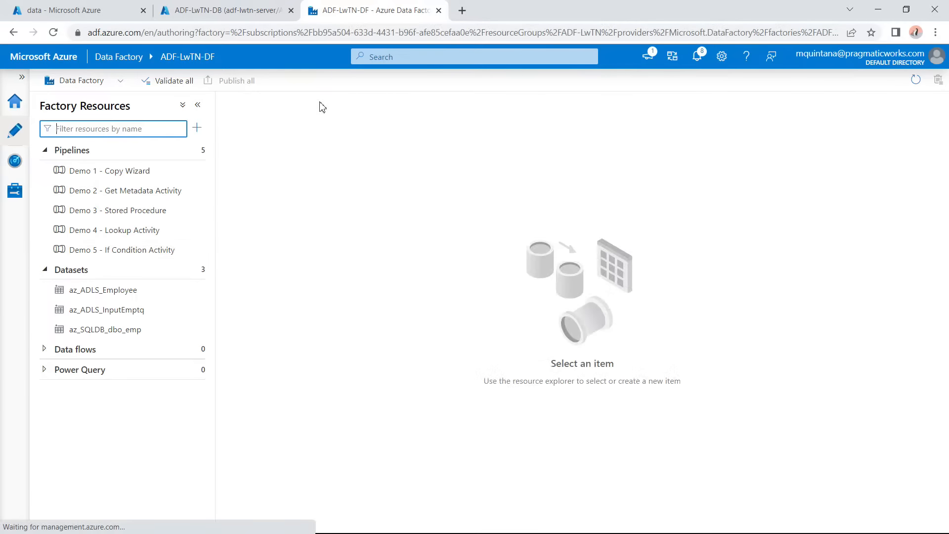
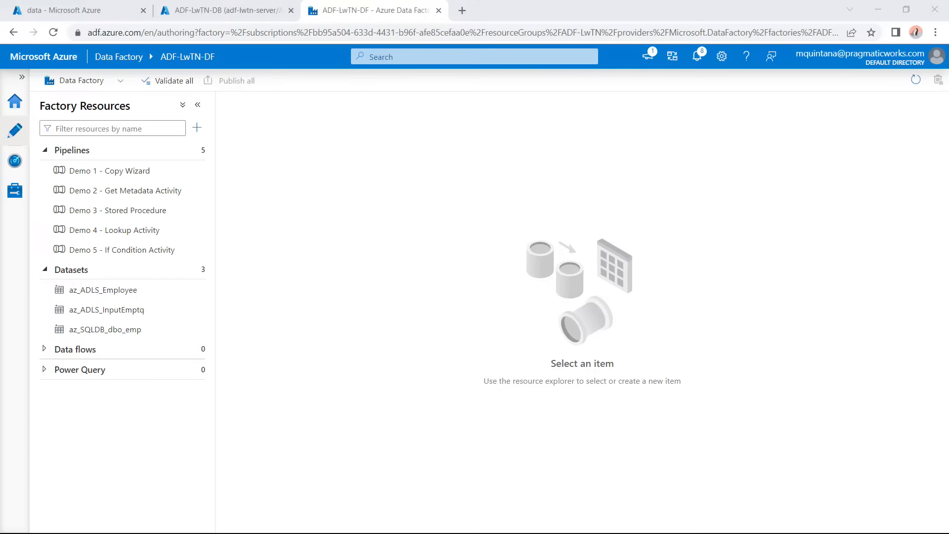
Create a new data flow and name it DataFlowDemo.
mouse_move(199, 355)
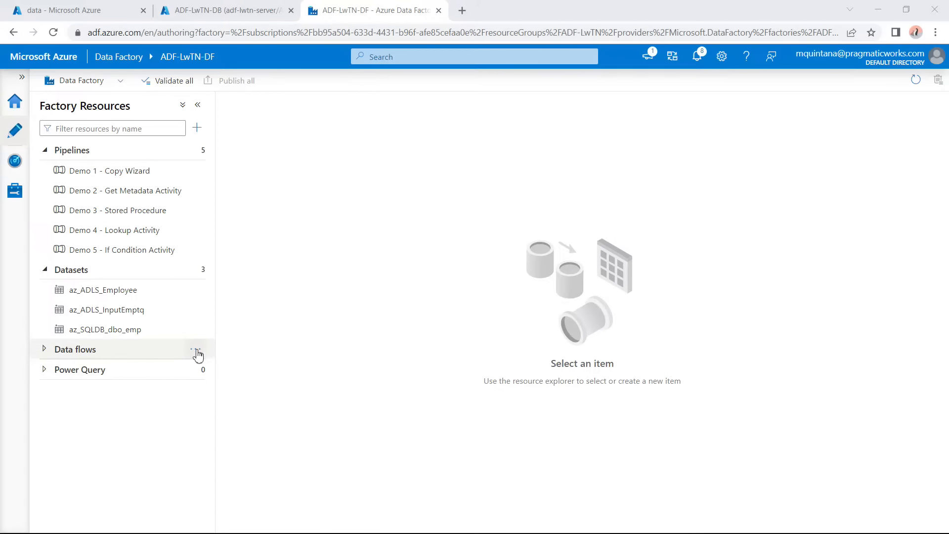
click(198, 354)
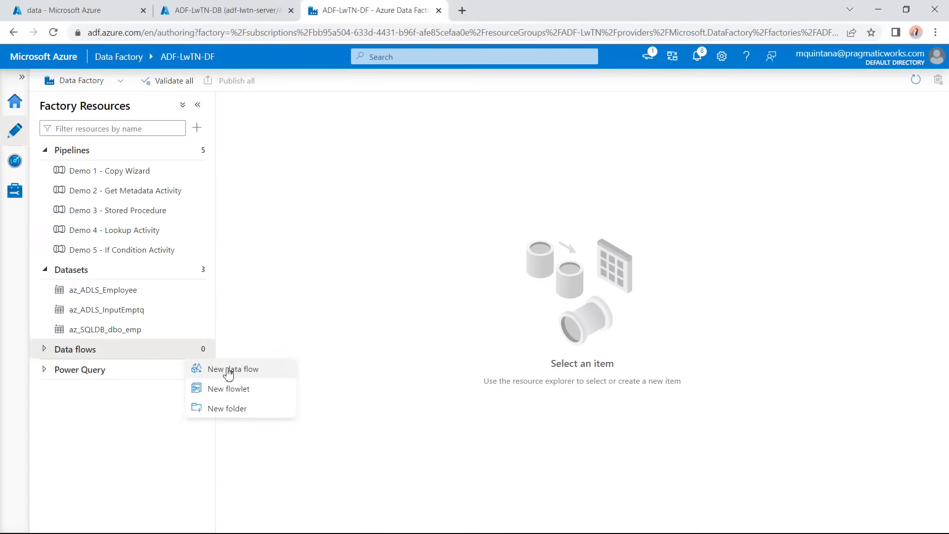
click(246, 370)
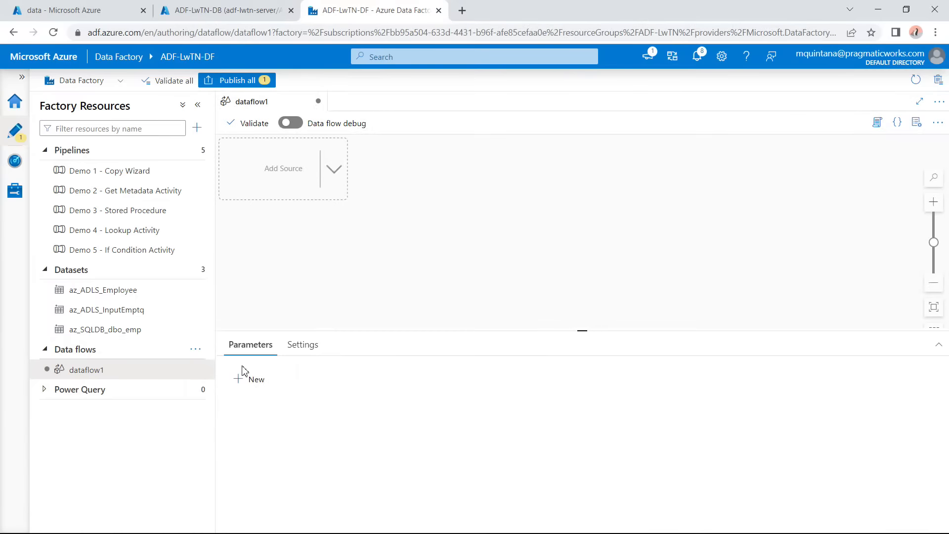
drag(838, 213, 772, 217)
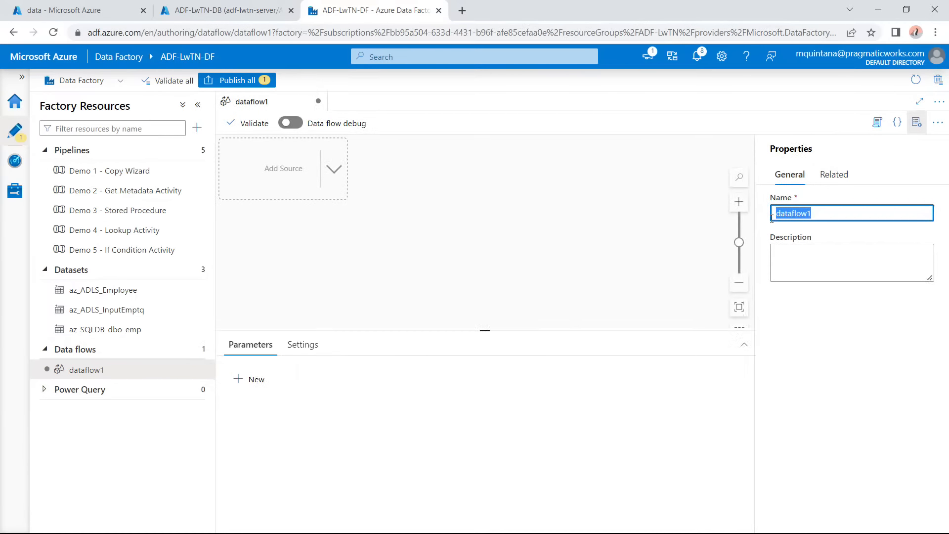
text(DataFlow)
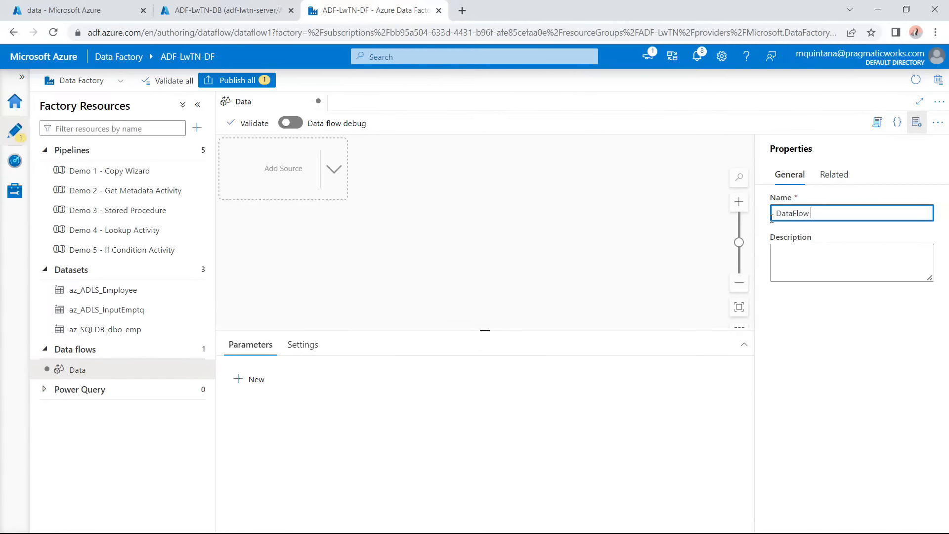
key(BackSpace)
text(Demo)
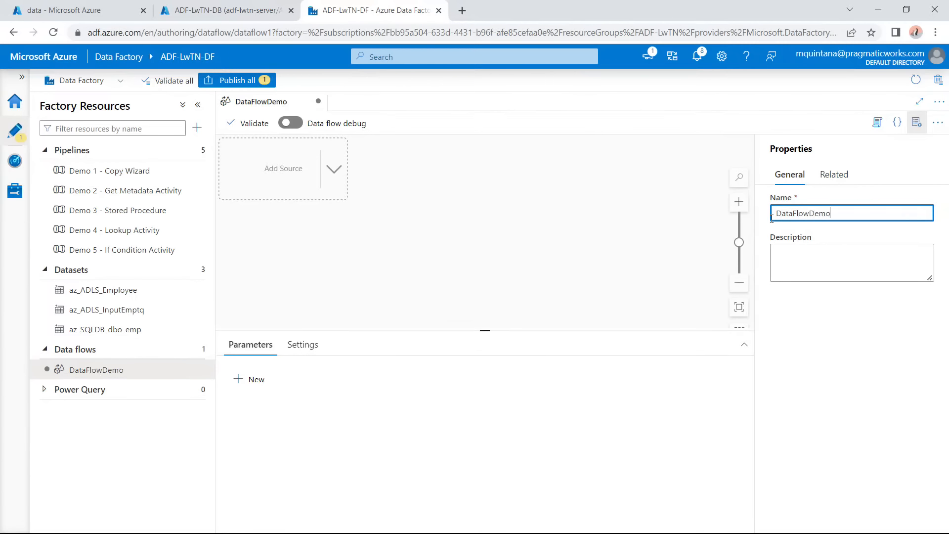
click(916, 122)
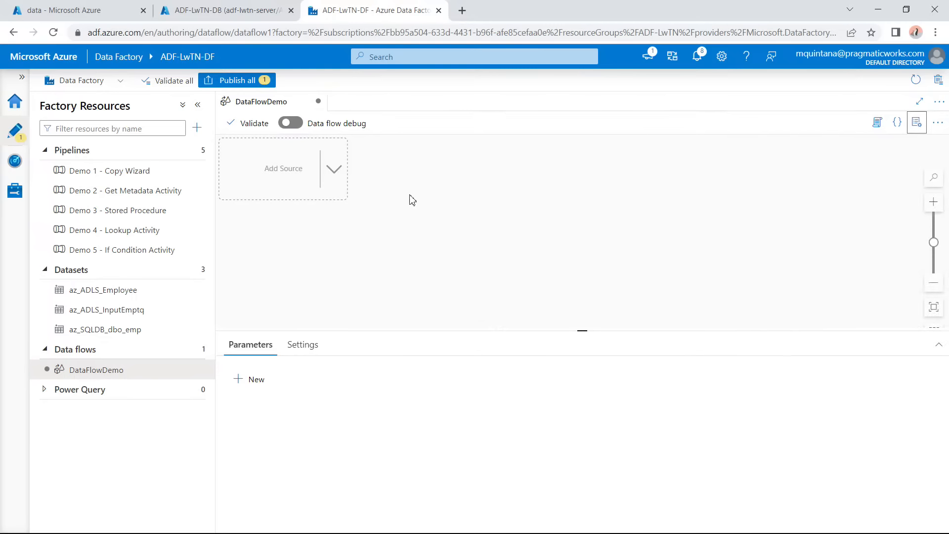
Turn on data flow debug with AutoResolveIntegrationRuntime and a 1 hour time to live, and add a source to DataFlowDemo.
click(298, 125)
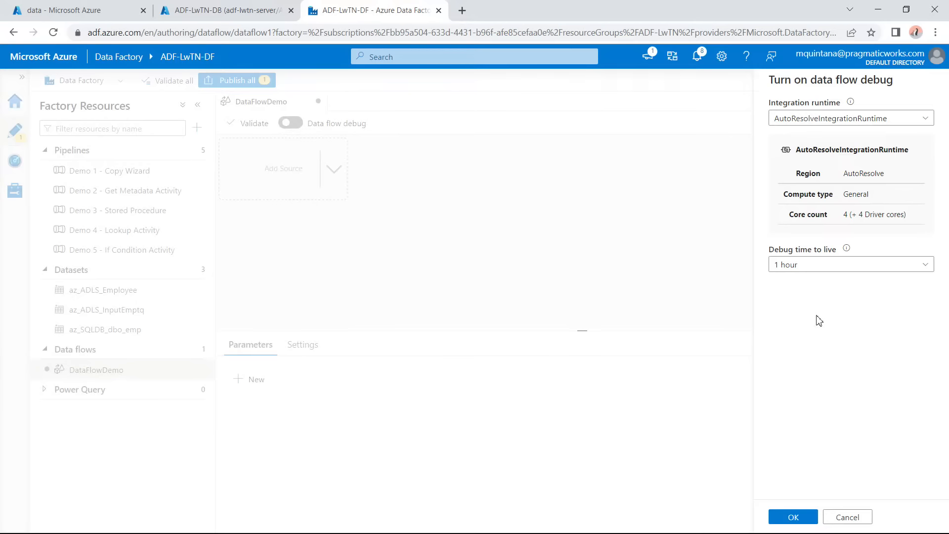
click(799, 516)
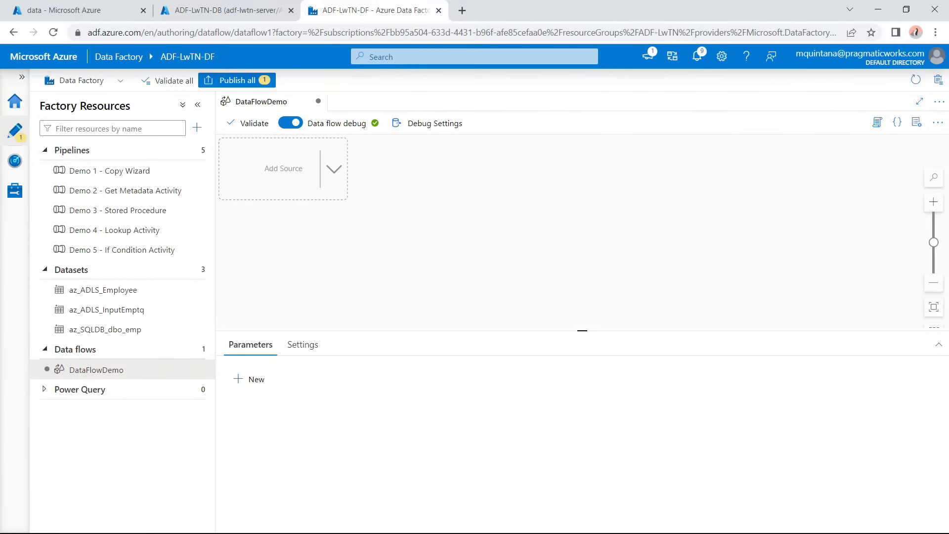
click(271, 165)
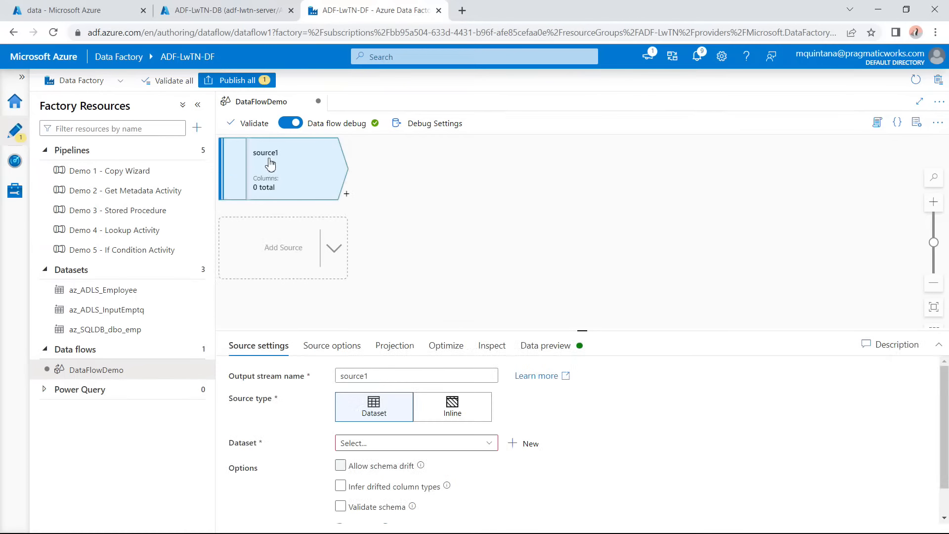
Browse the data stores offered for a new source dataset, and leave without creating one.
click(529, 450)
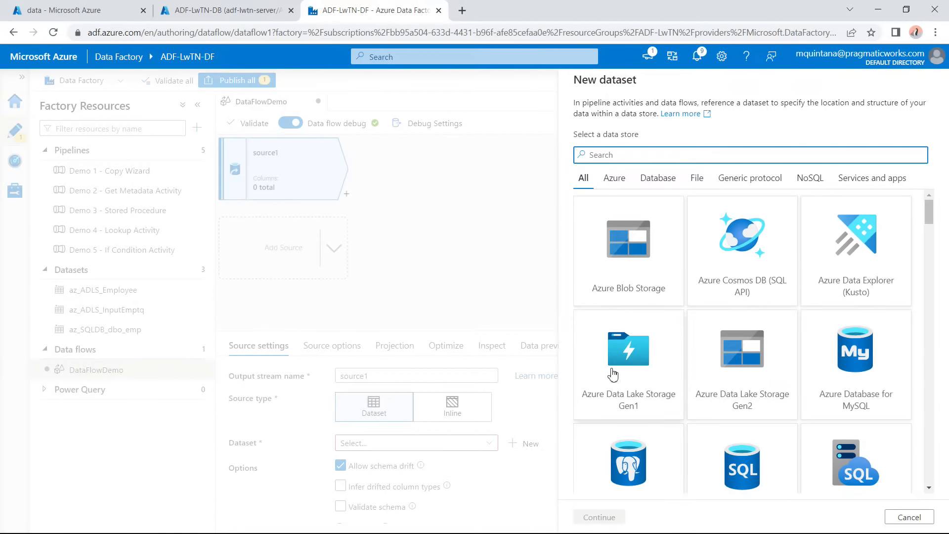
scroll(661, 303, down, 7)
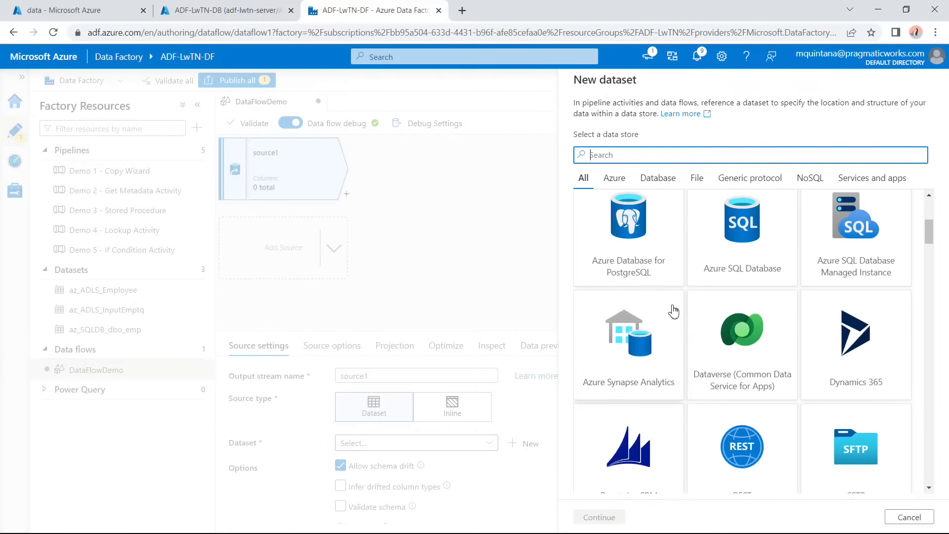
scroll(673, 311, down, 2)
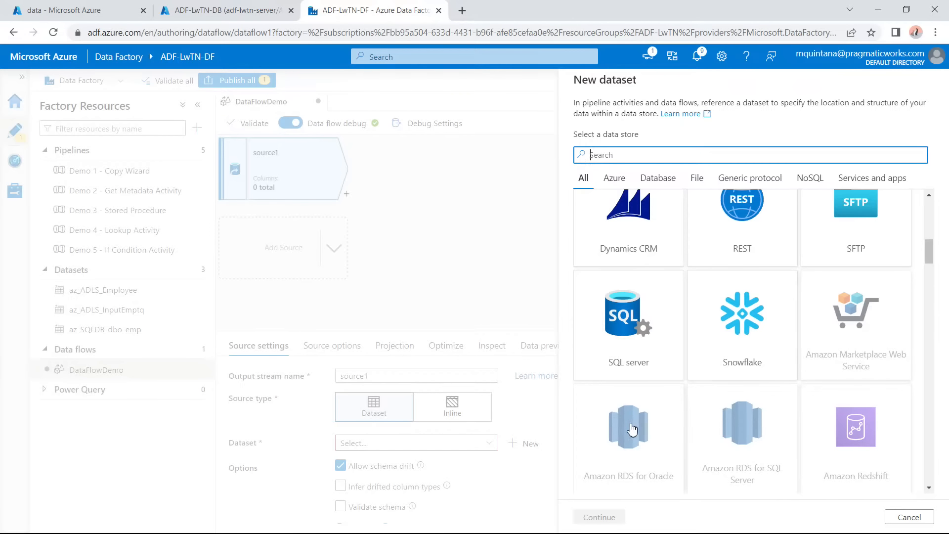
scroll(630, 429, down, 3)
scroll(632, 445, down, 6)
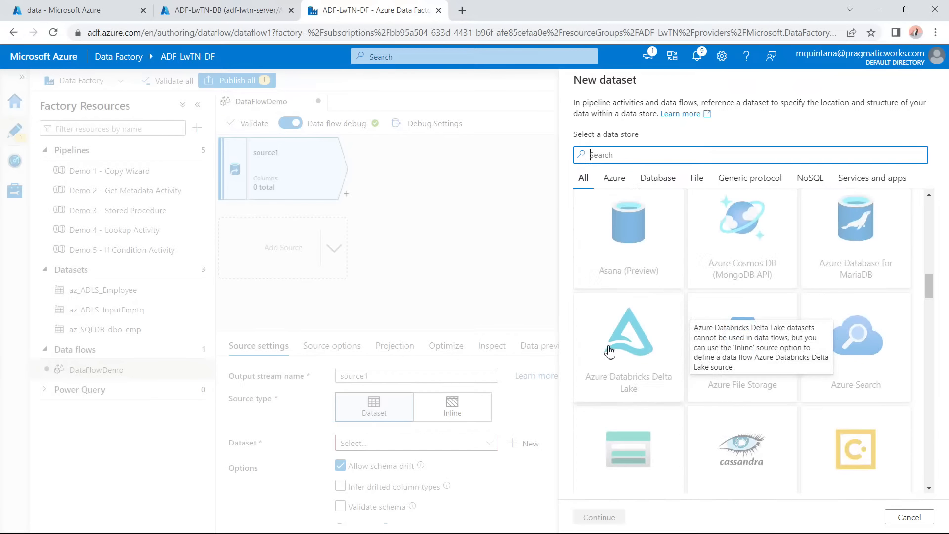
scroll(628, 354, down, 2)
scroll(626, 356, down, 2)
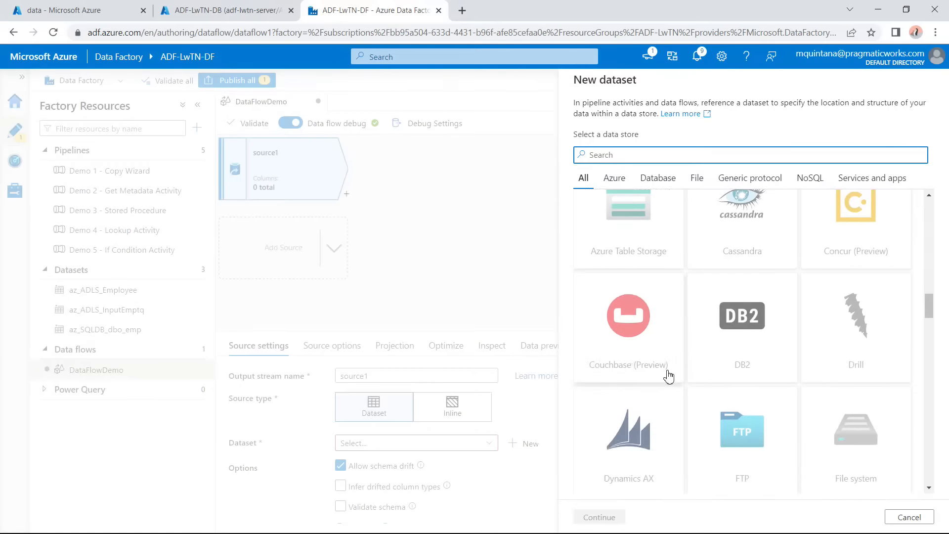
scroll(728, 328, down, 8)
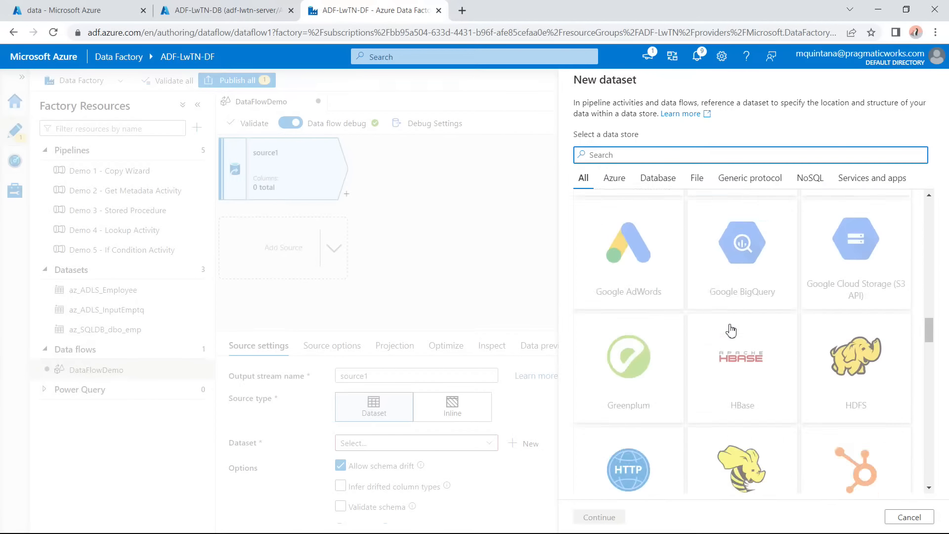
click(909, 517)
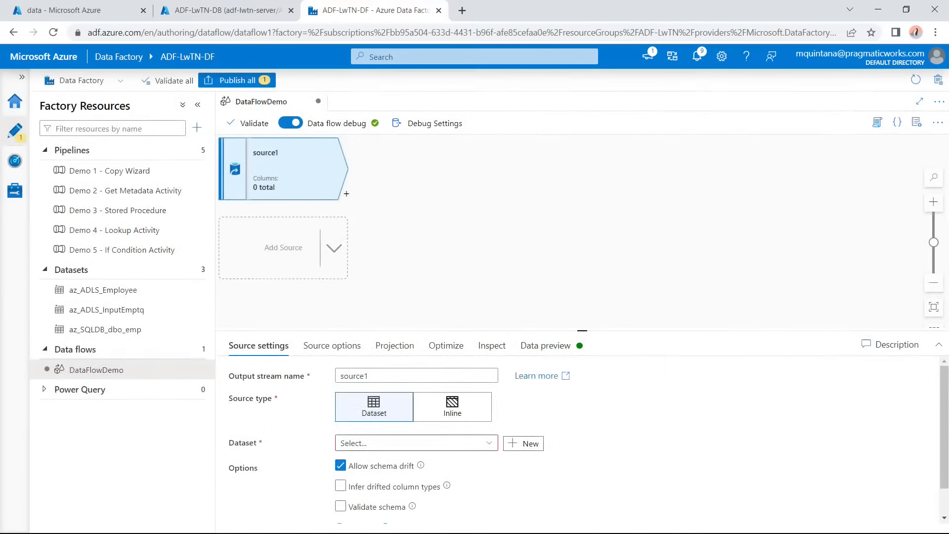
key(alt+Tab)
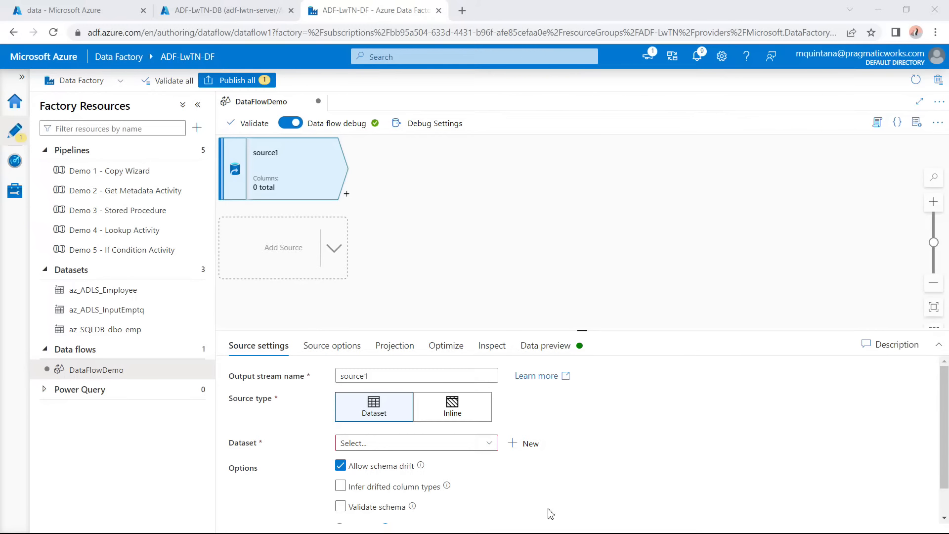
Switch to File Explorer and look up ProductModel_Lookup.txt and Products_All.txt in the Demo 6 resources folder.
key(alt+Tab)
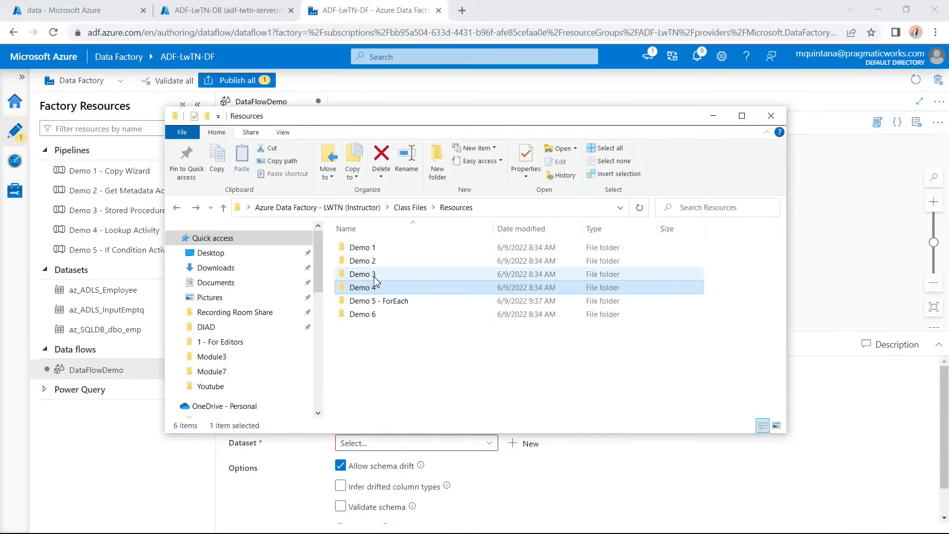
double_click(389, 315)
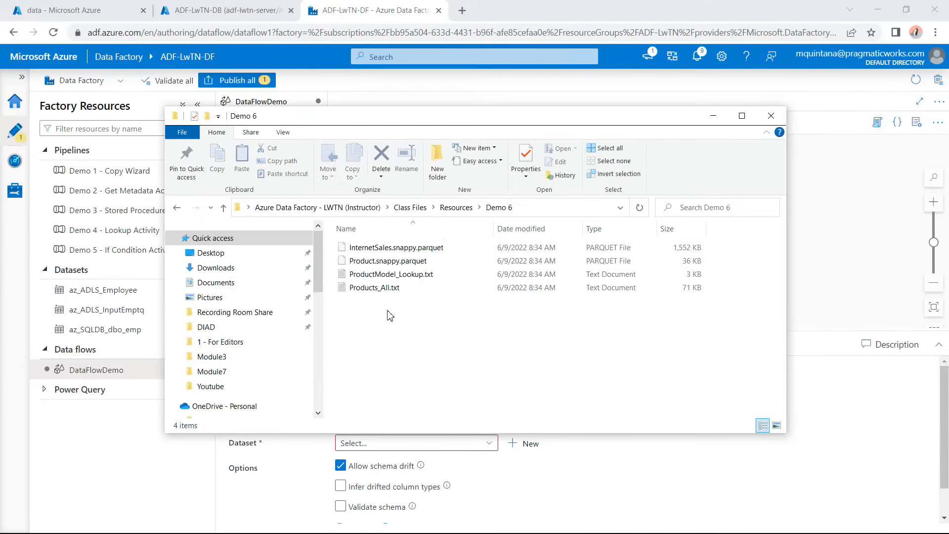
click(384, 274)
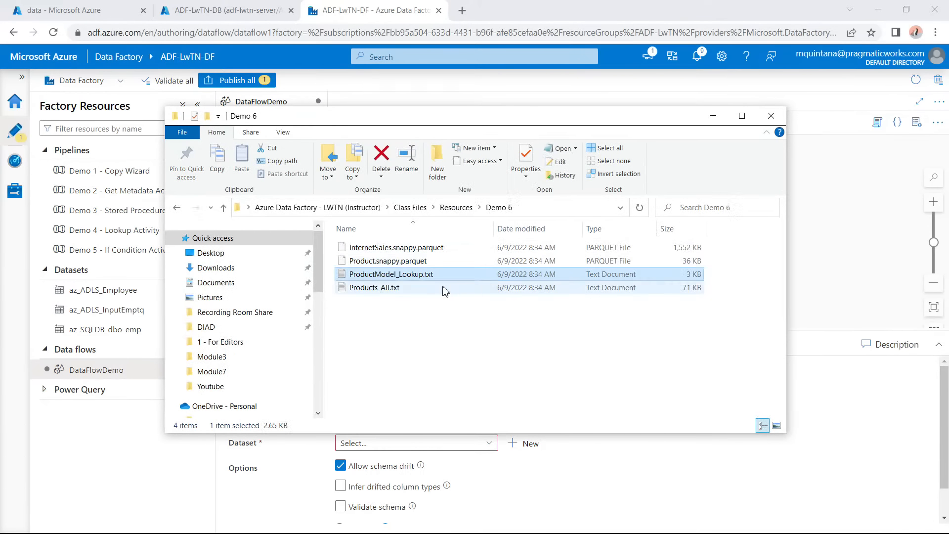
click(392, 291)
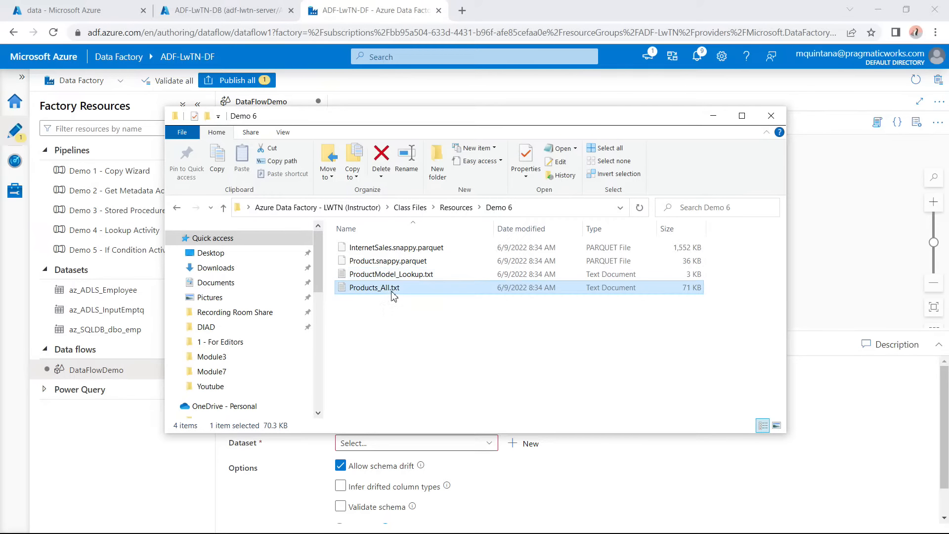
In the Azure portal, upload ProductModel_Lookup.txt and Products_All.txt from the Demo 6 folder to the Source directory of the data container.
click(96, 11)
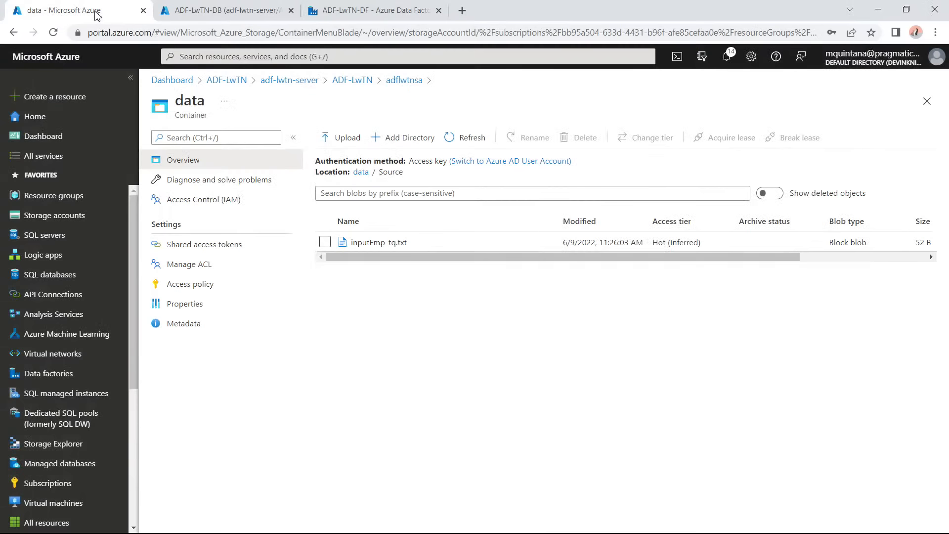
click(362, 173)
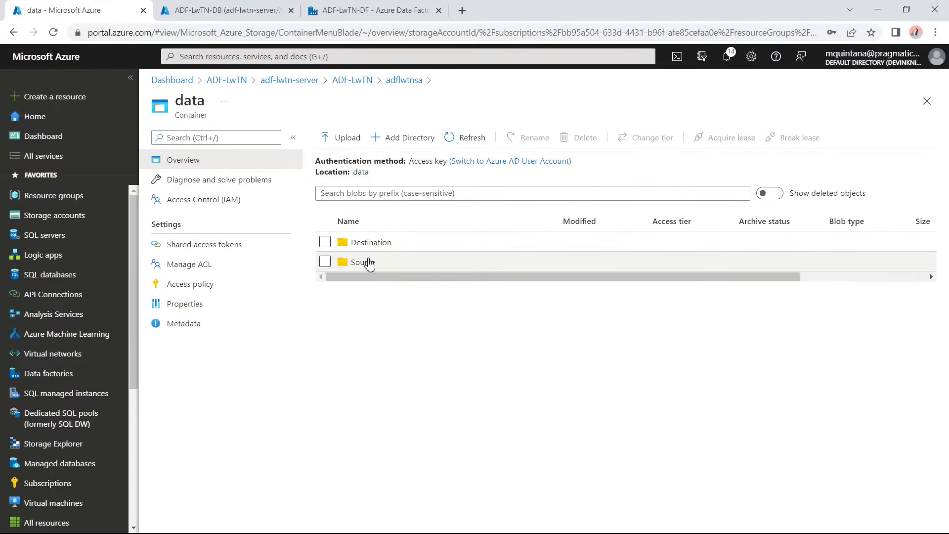
click(365, 263)
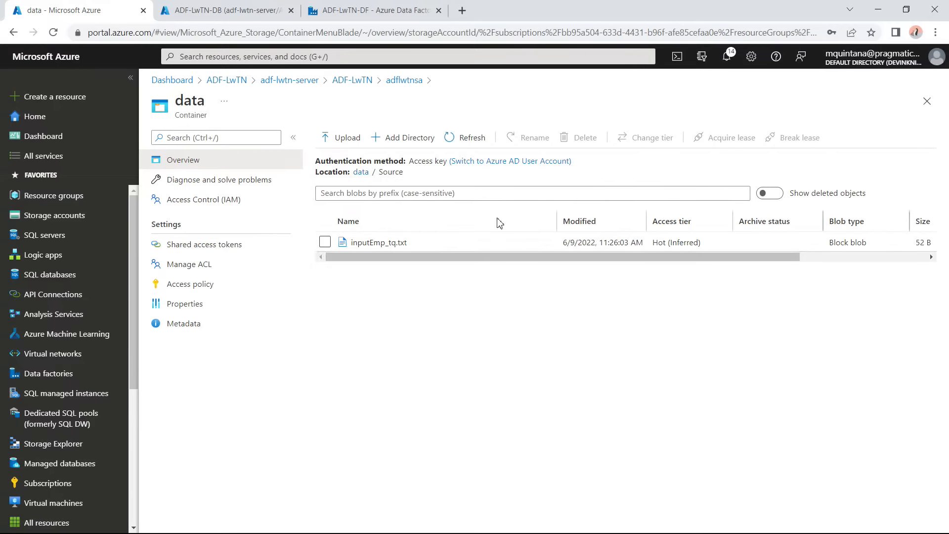
click(347, 139)
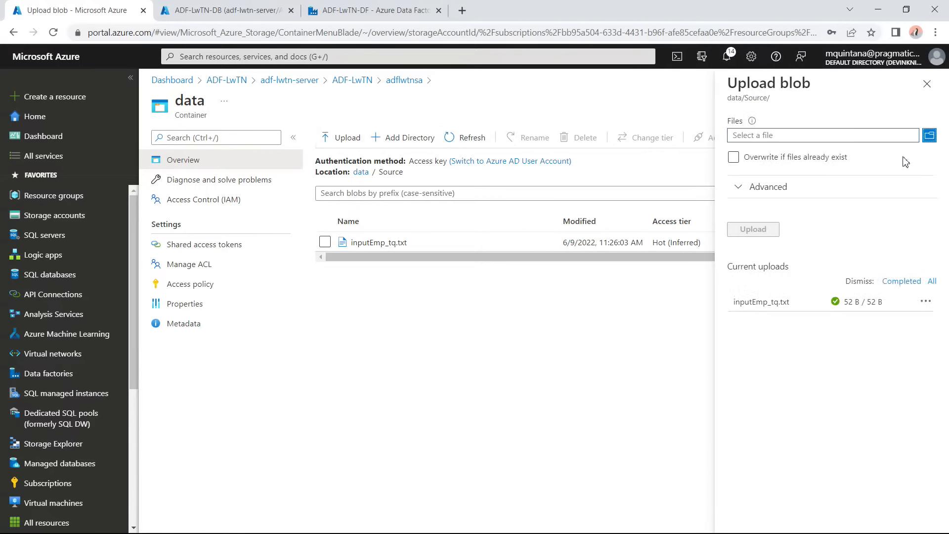
click(929, 135)
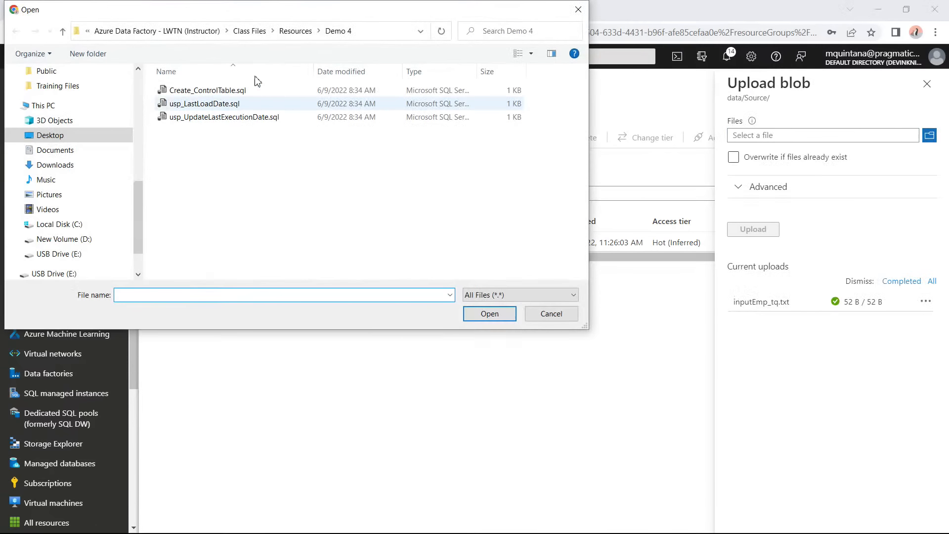
click(295, 31)
double_click(205, 157)
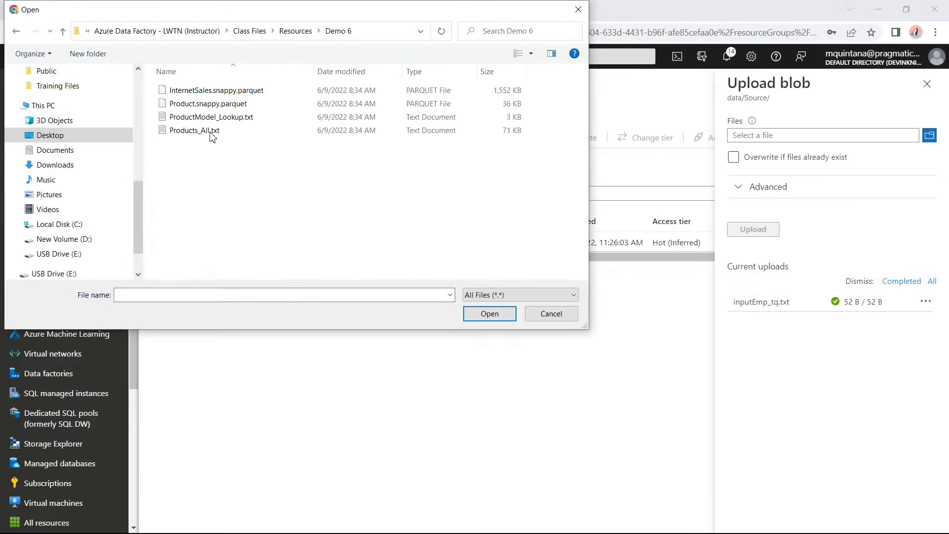
click(205, 117)
shift+click(205, 131)
click(490, 315)
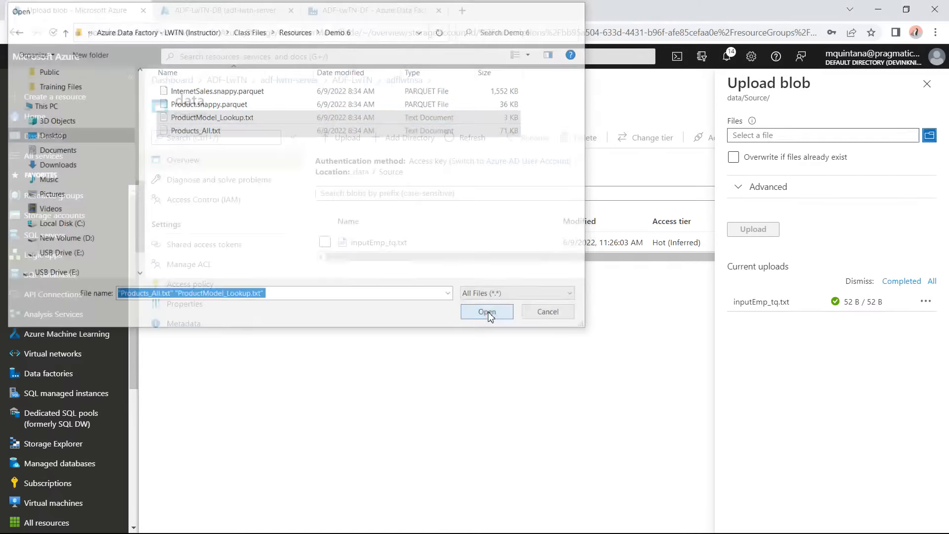
click(746, 232)
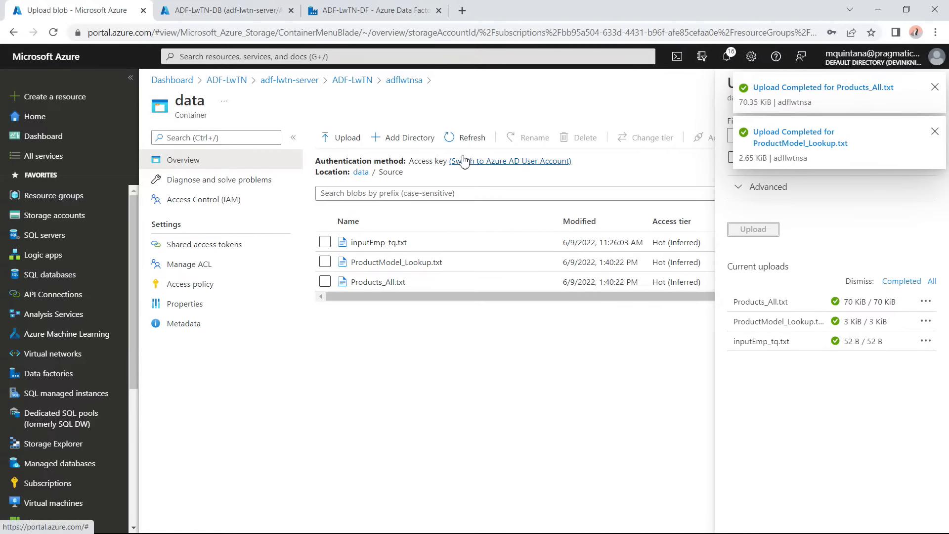
Switch back to Data Factory and start a new Azure Data Lake Storage Gen2 dataset in DelimitedText format.
click(370, 12)
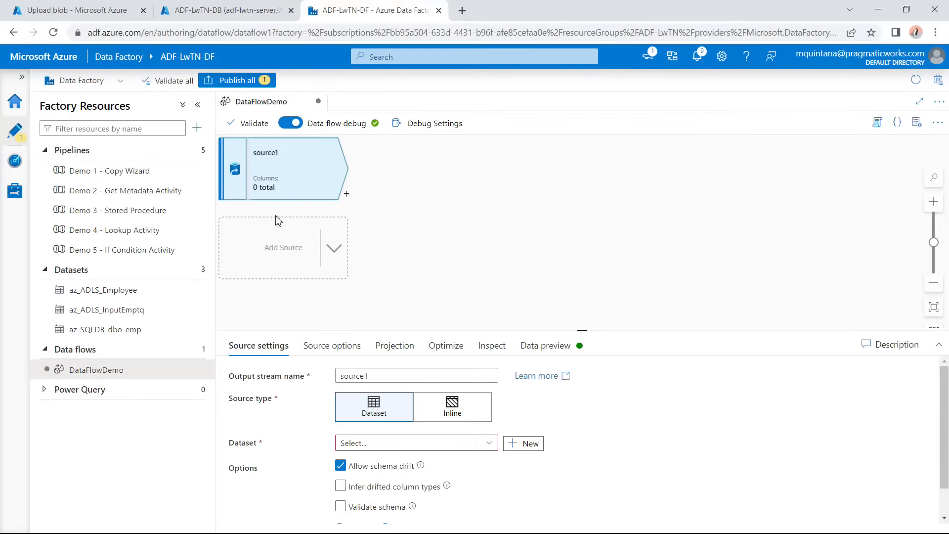
click(201, 272)
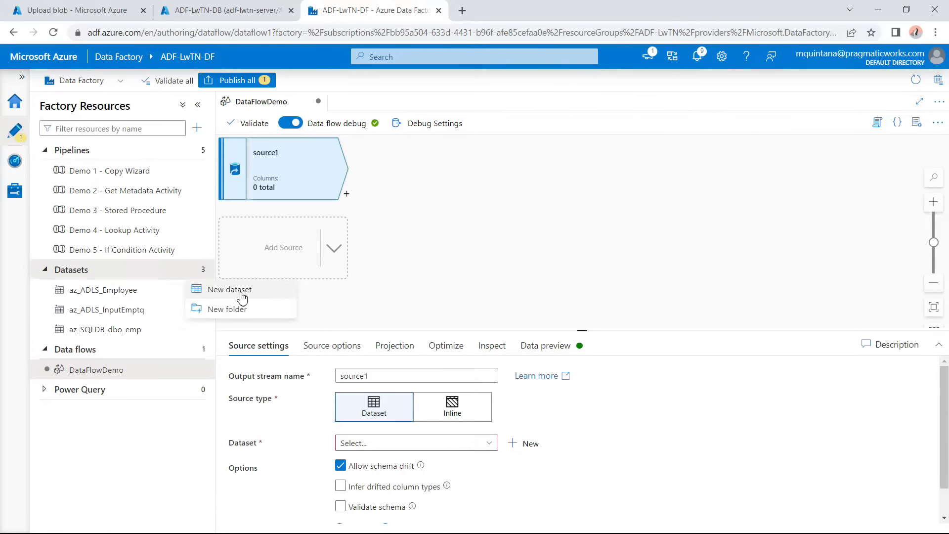
click(223, 290)
text(data)
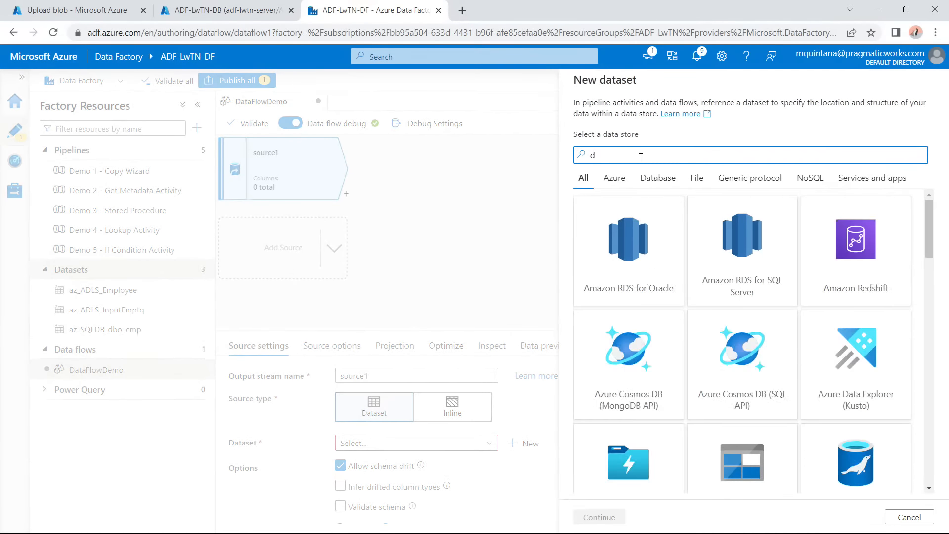
click(856, 247)
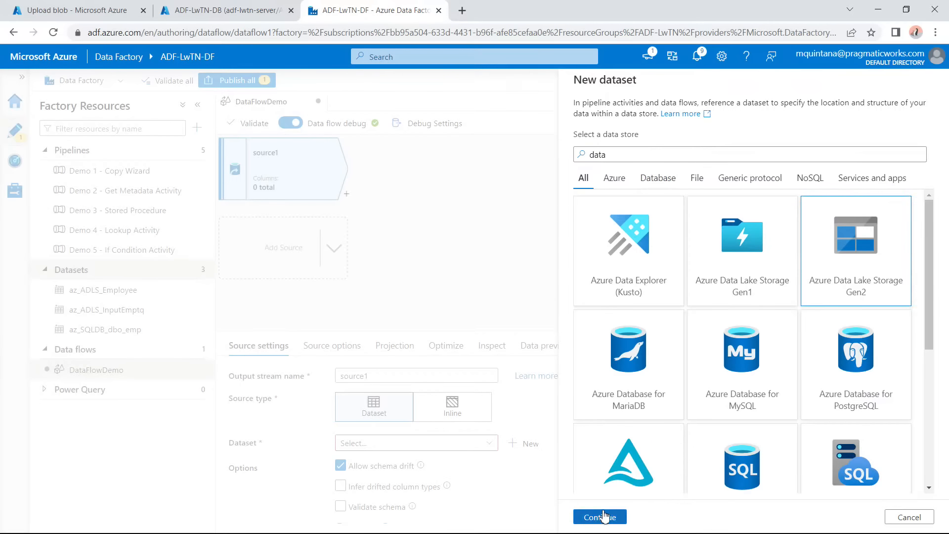
click(602, 516)
click(814, 168)
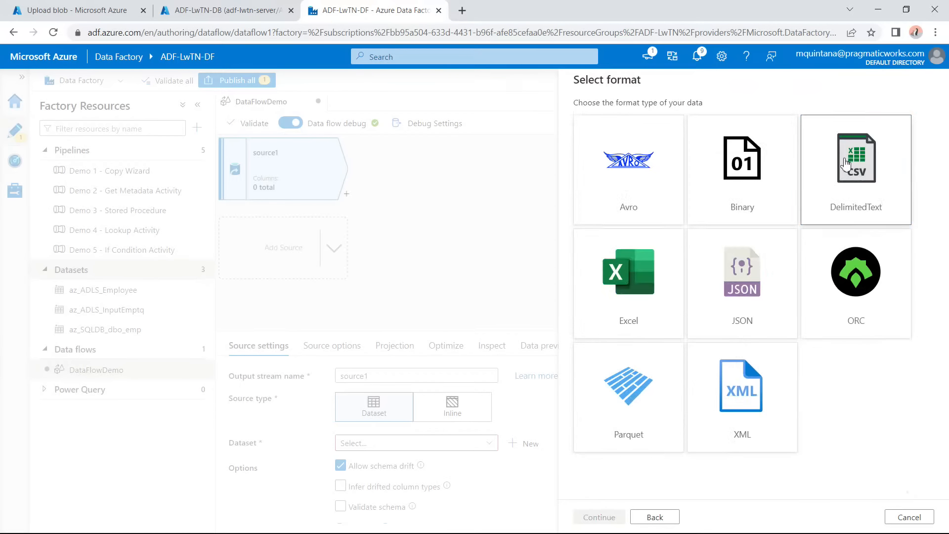
click(600, 517)
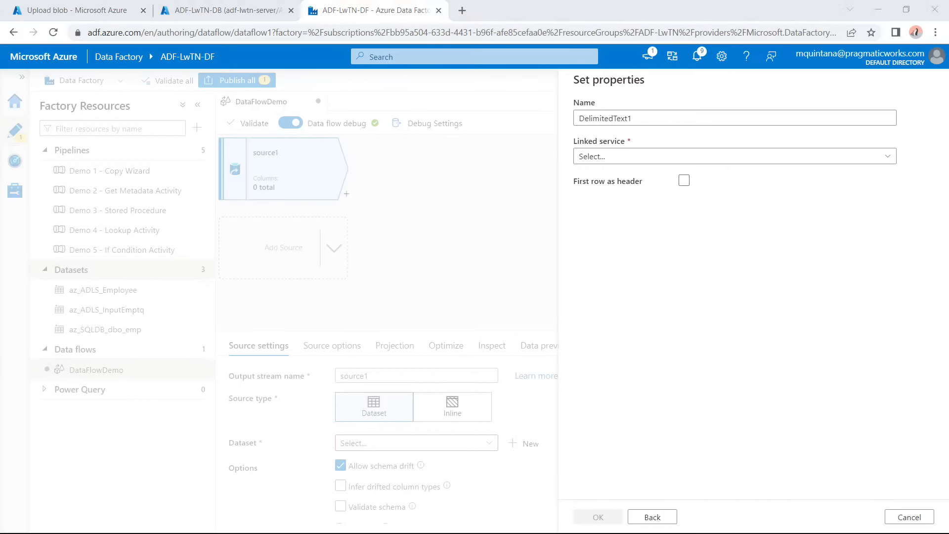
Name the dataset az_ADLS_ProductsAll and link it to the az_ADLS_adflwtnsa service.
drag(680, 124, 562, 125)
text(az_ADLS_ProductsAll)
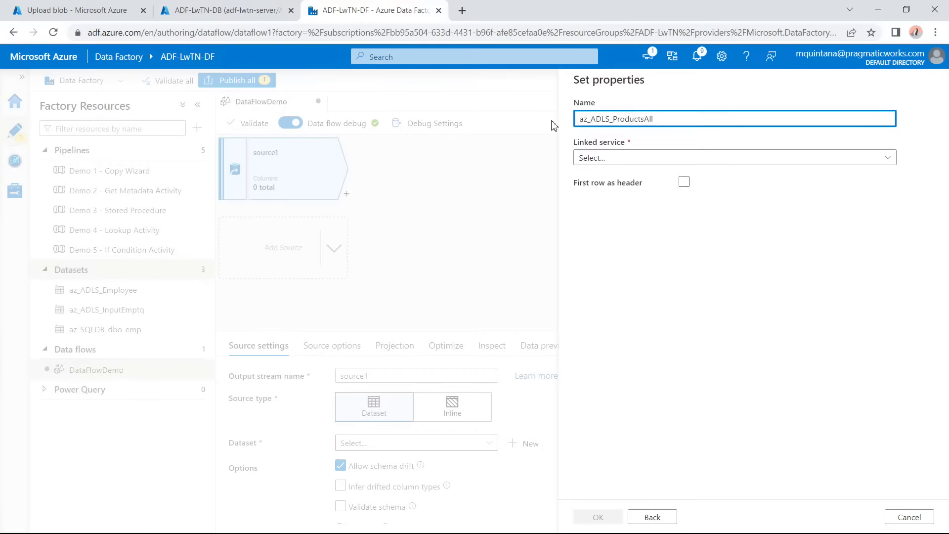
click(617, 157)
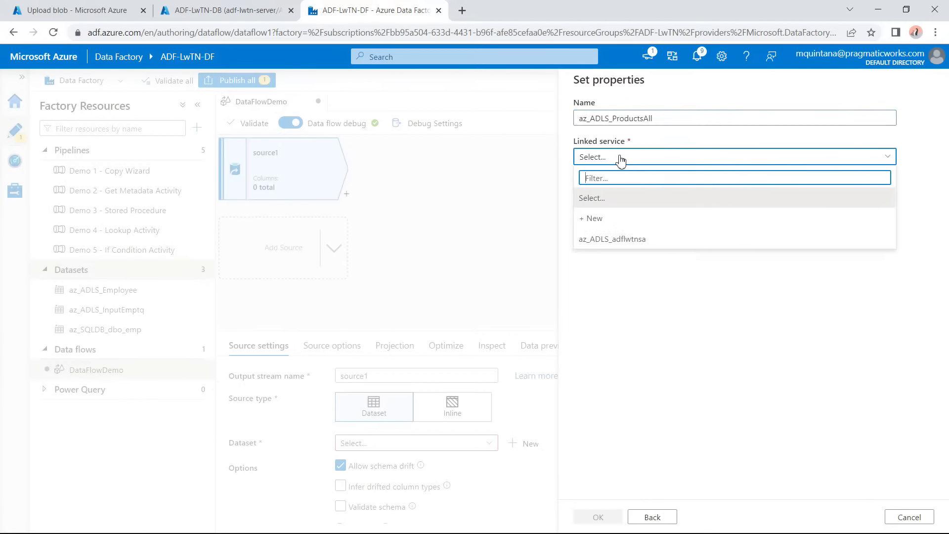
click(615, 242)
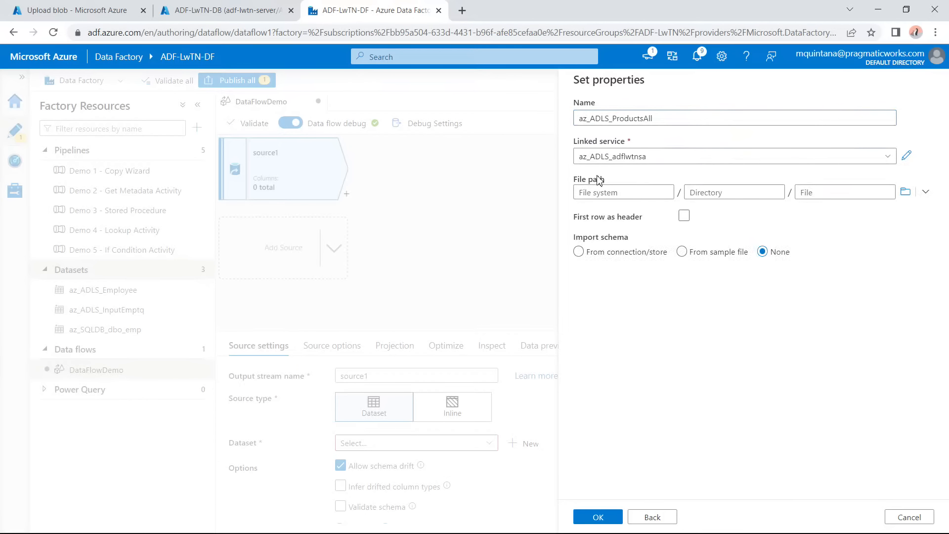
Point the dataset to data/Source/Products_All.txt, treat the first row as header, and create it.
click(906, 194)
click(605, 147)
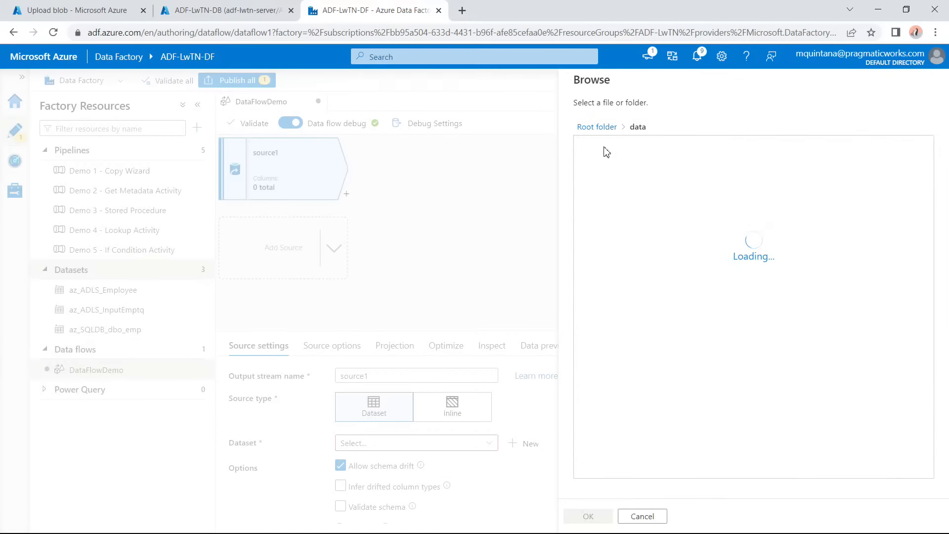
click(608, 169)
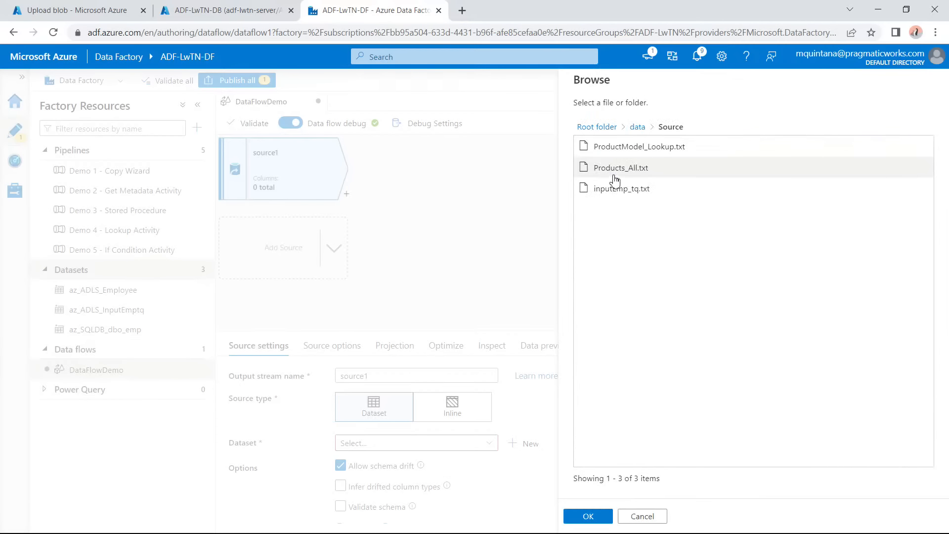
click(615, 169)
click(588, 516)
click(684, 216)
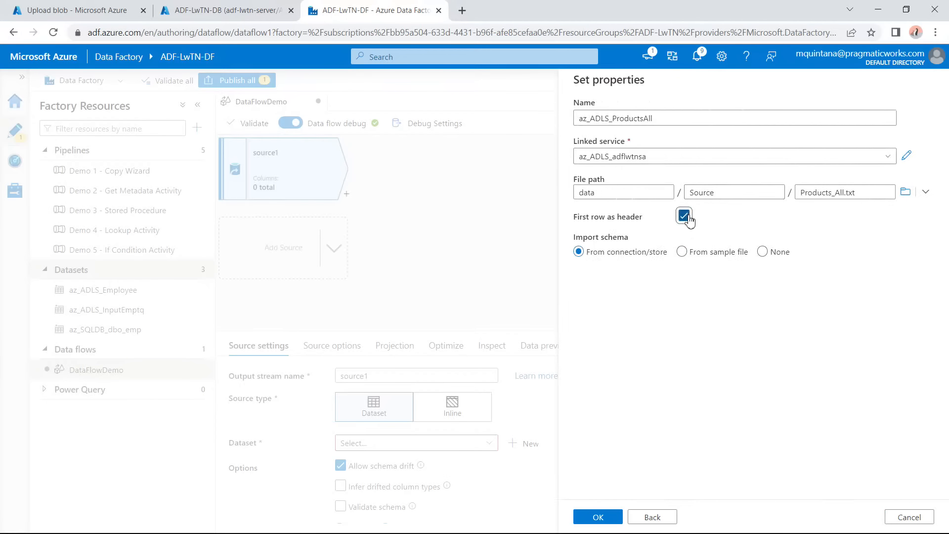
click(599, 517)
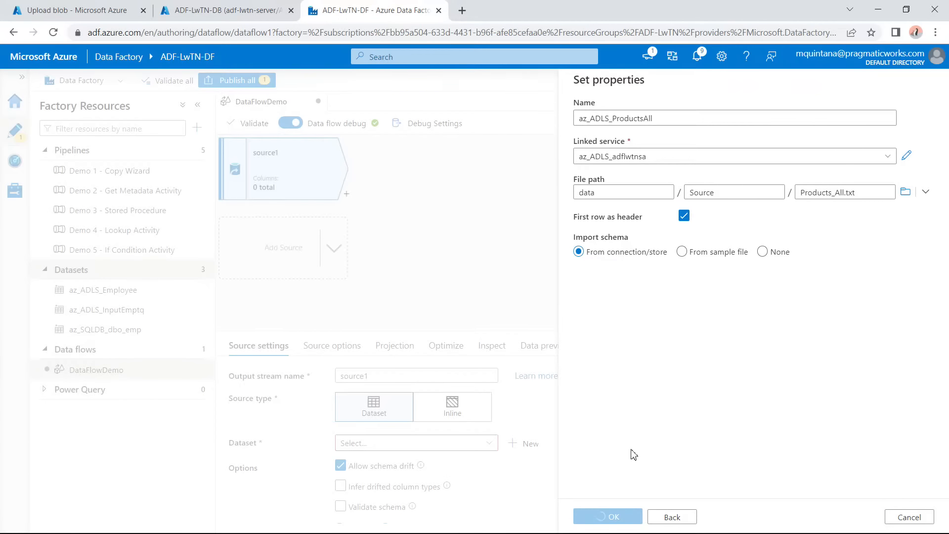
Set the column delimiter of az_ADLS_ProductsAll to Pipe (|), previewing the data before and after the change.
click(727, 339)
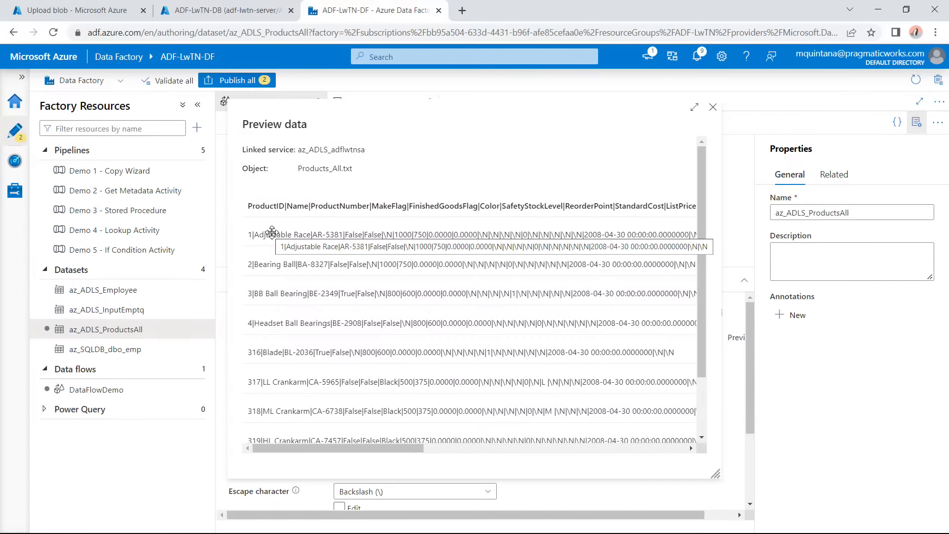
click(713, 107)
click(382, 389)
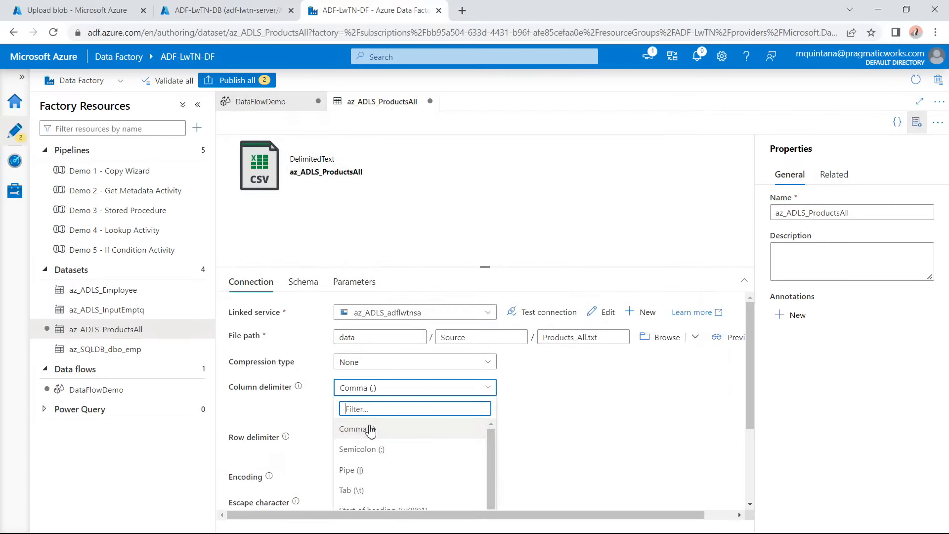
click(368, 470)
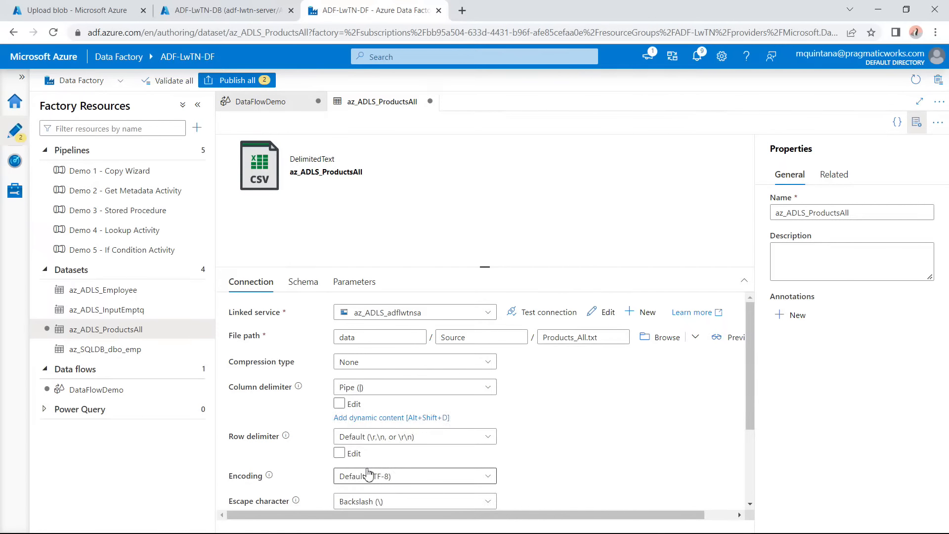
click(303, 281)
click(254, 281)
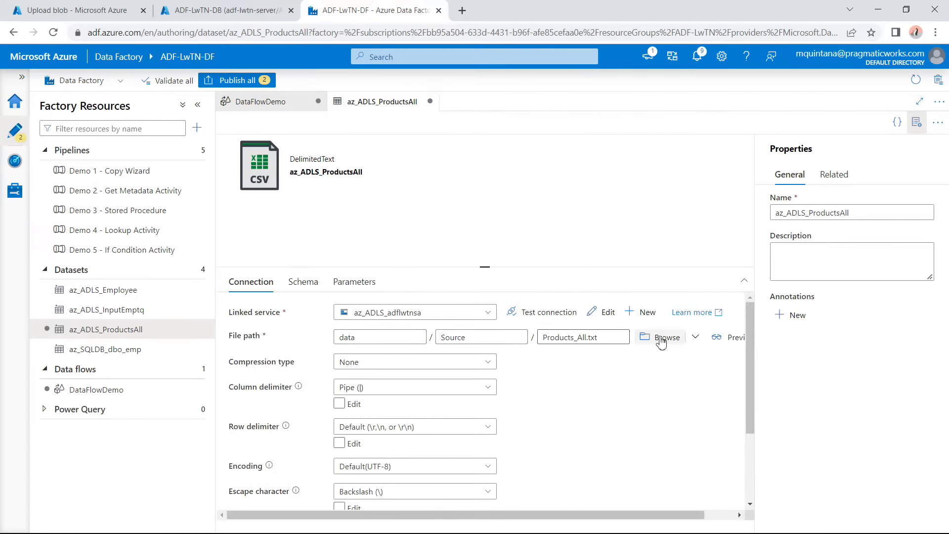
click(725, 339)
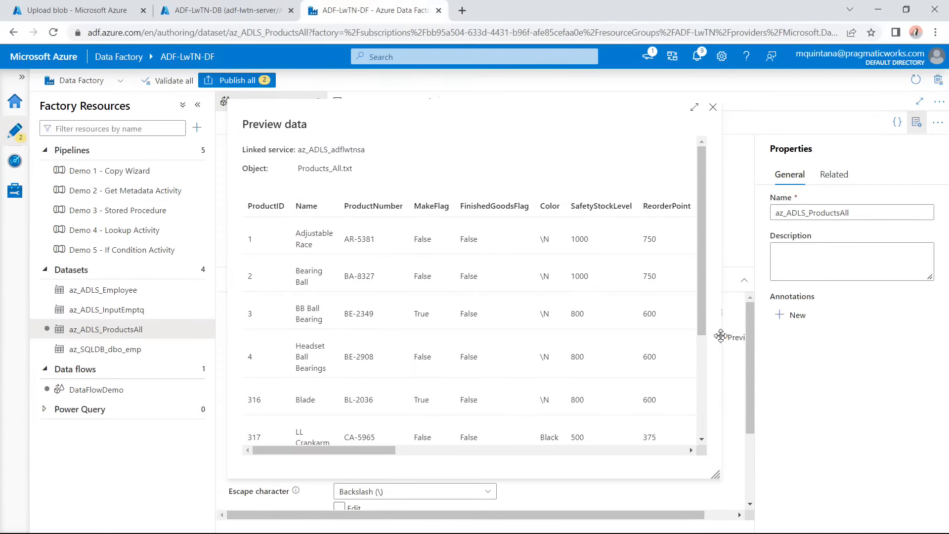
click(713, 107)
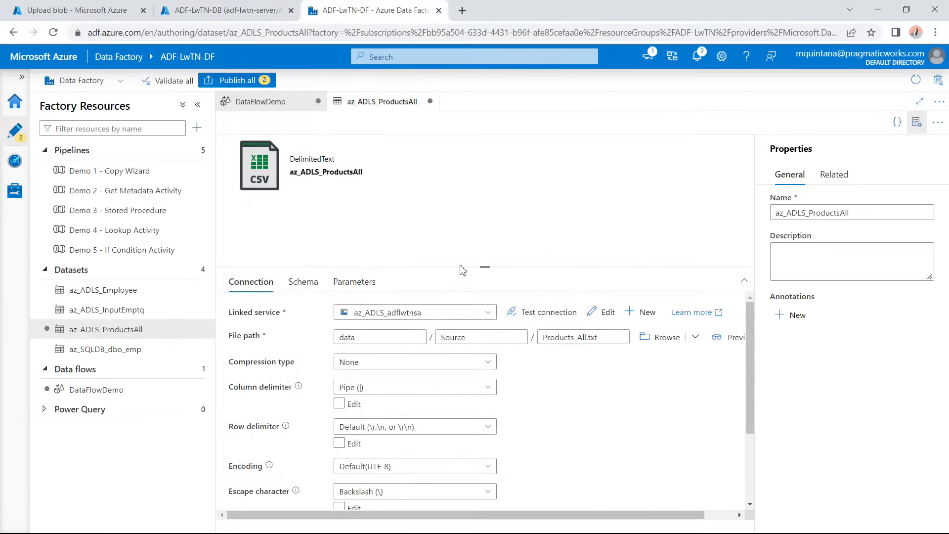
Reimport the schema of az_ADLS_ProductsAll and return to its connection settings.
click(305, 289)
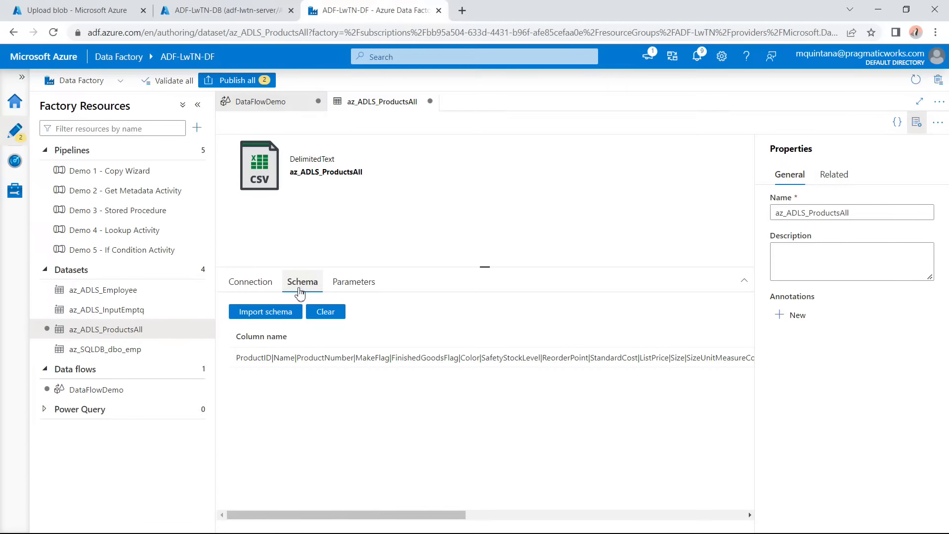
click(300, 315)
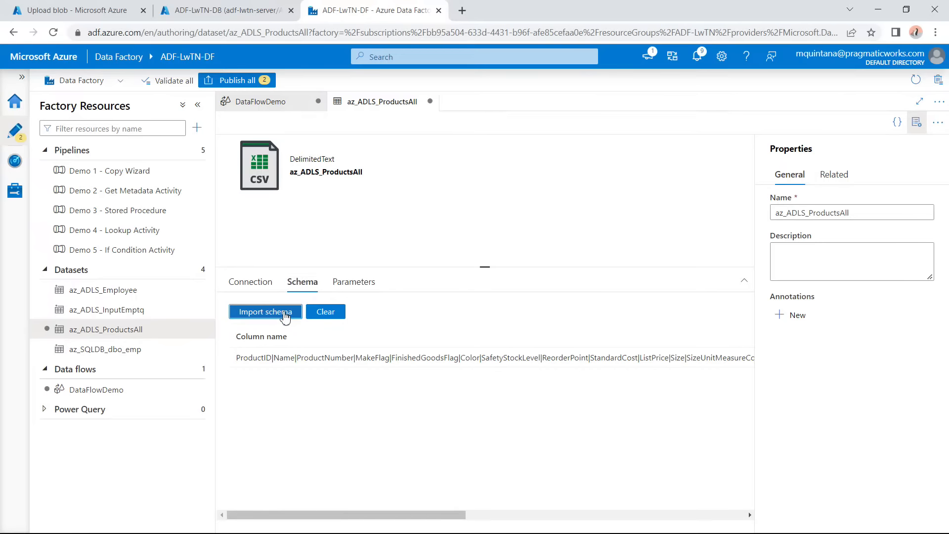
click(285, 350)
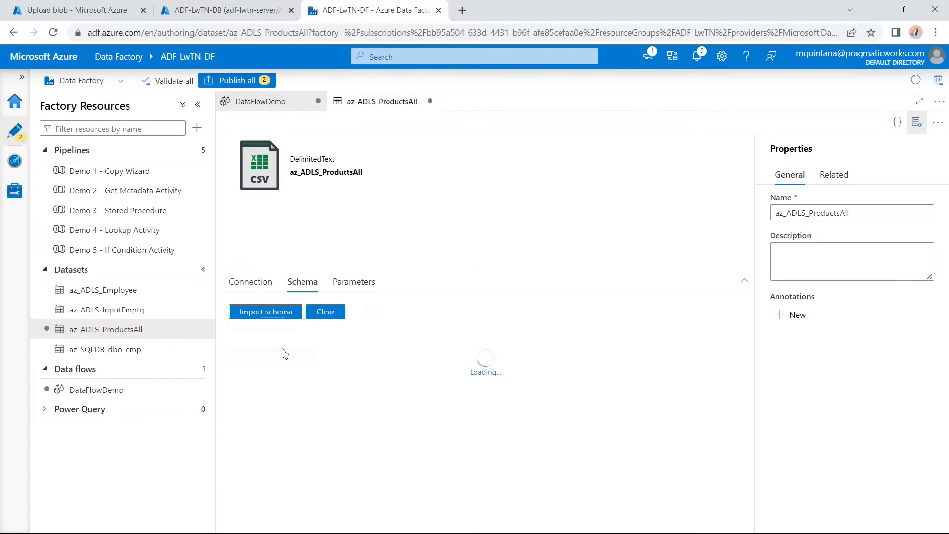
click(261, 286)
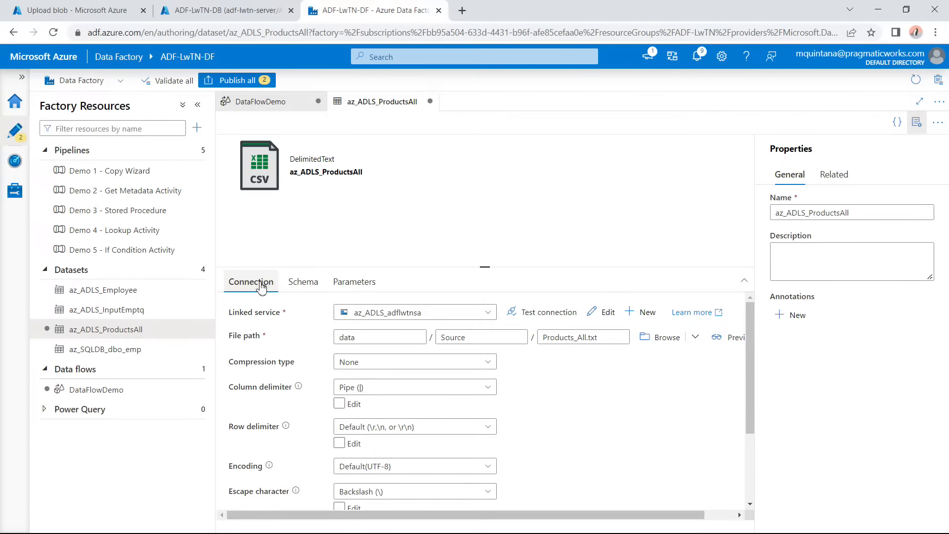
Preview the data of the az_ADLS_ProductsAll dataset with the pipe delimiter applied.
click(734, 341)
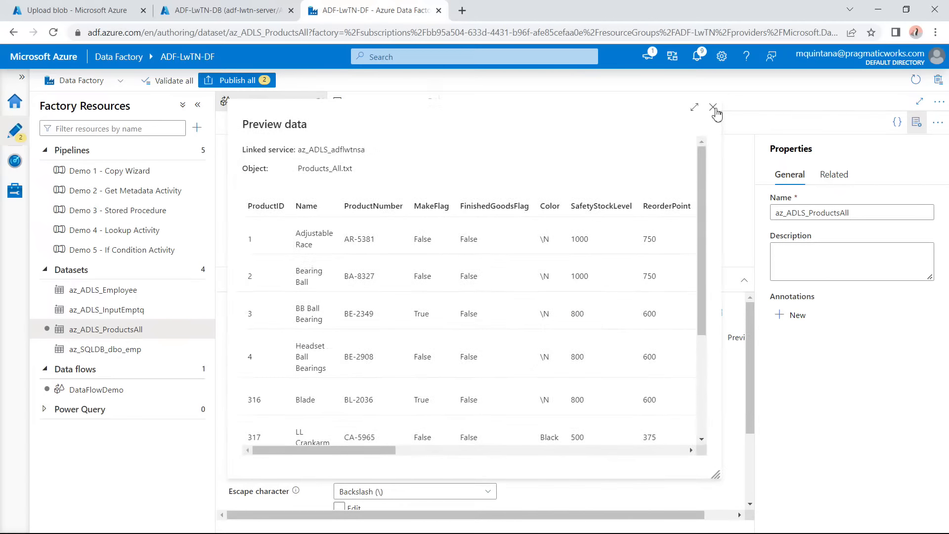
click(714, 108)
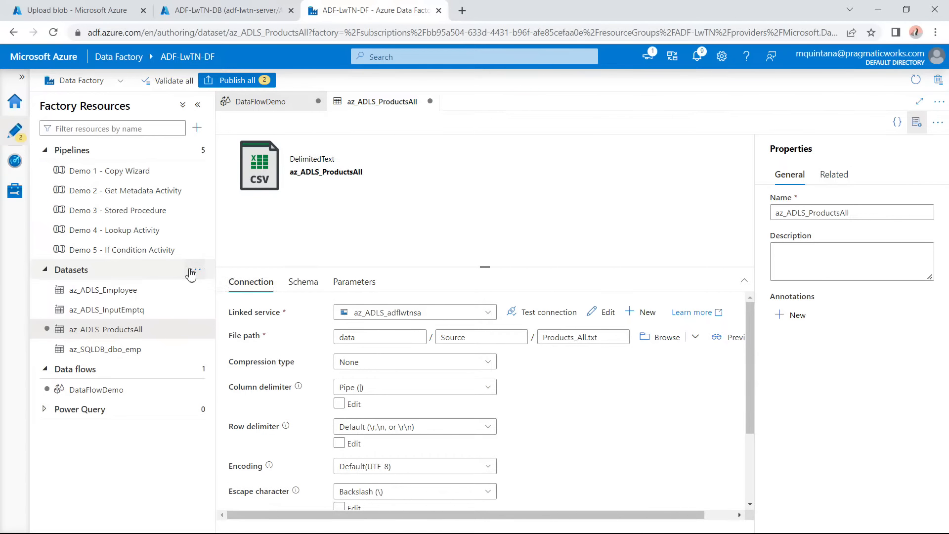
Start a new dataset on Azure Data Lake Storage Gen2 in DelimitedText format.
click(196, 271)
click(217, 290)
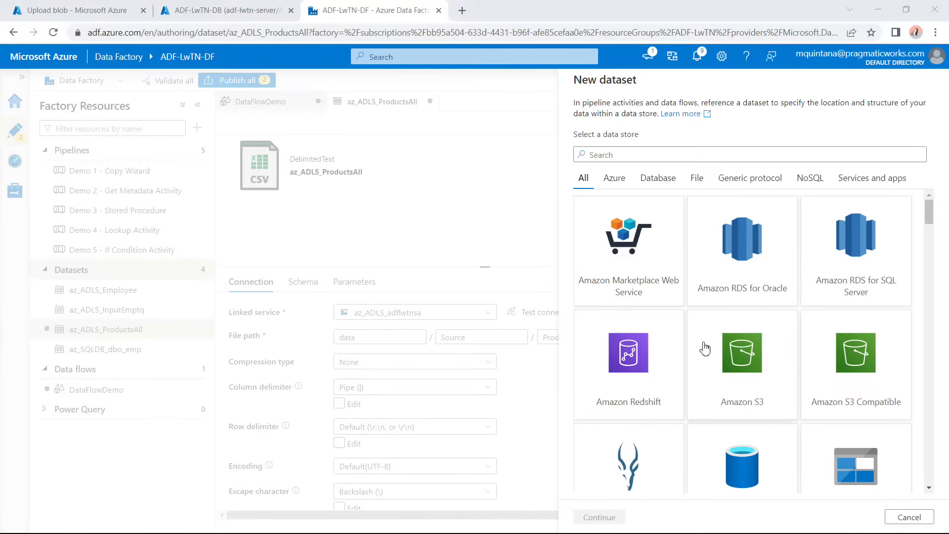
click(691, 154)
text(data)
click(806, 247)
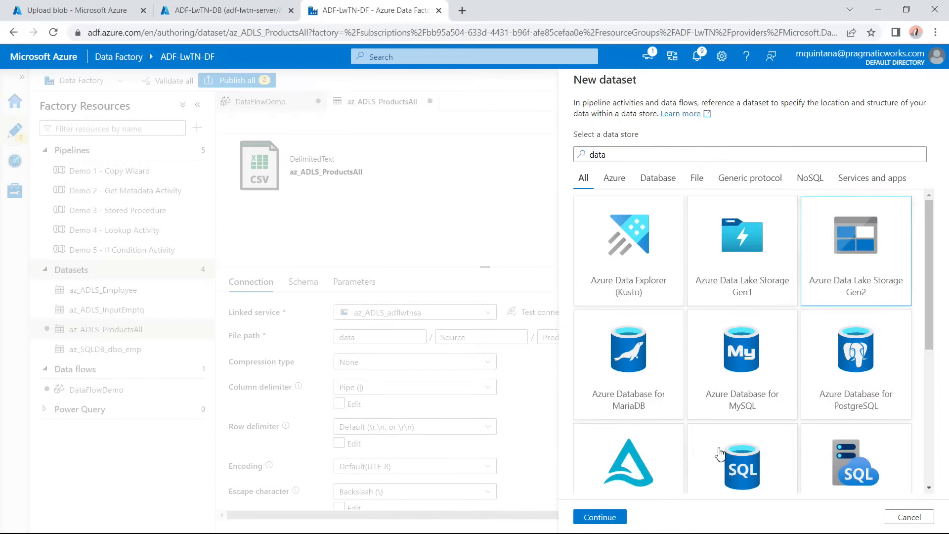
click(615, 518)
click(852, 170)
click(613, 518)
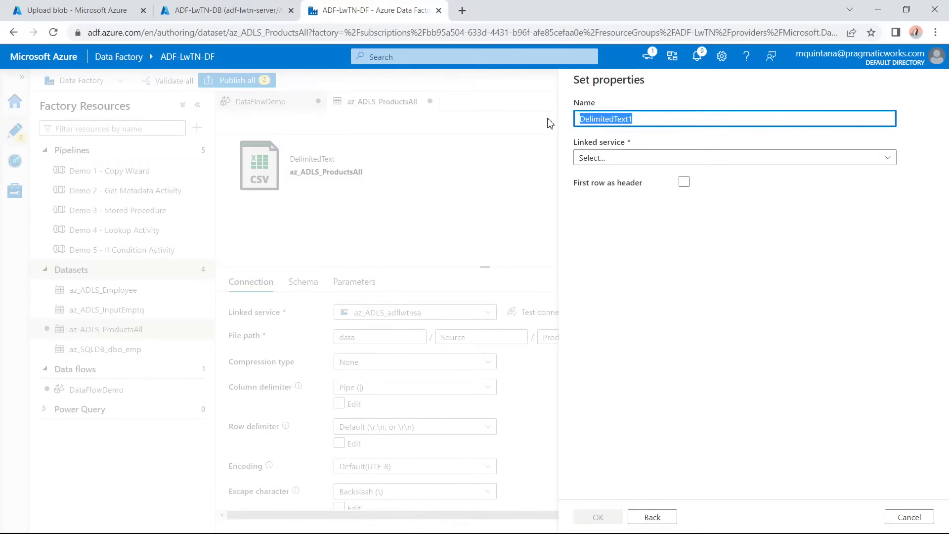
Name the dataset az_ADLS_ProductModel, checking the source file names in the storage container, and link it to the az_ADLS_adflwtnsa service.
text(az_ADLS)
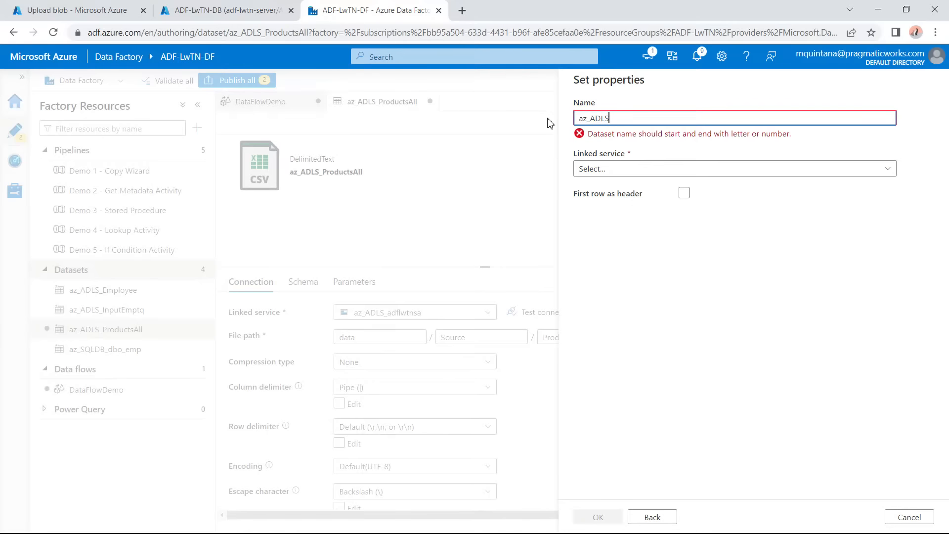
click(97, 11)
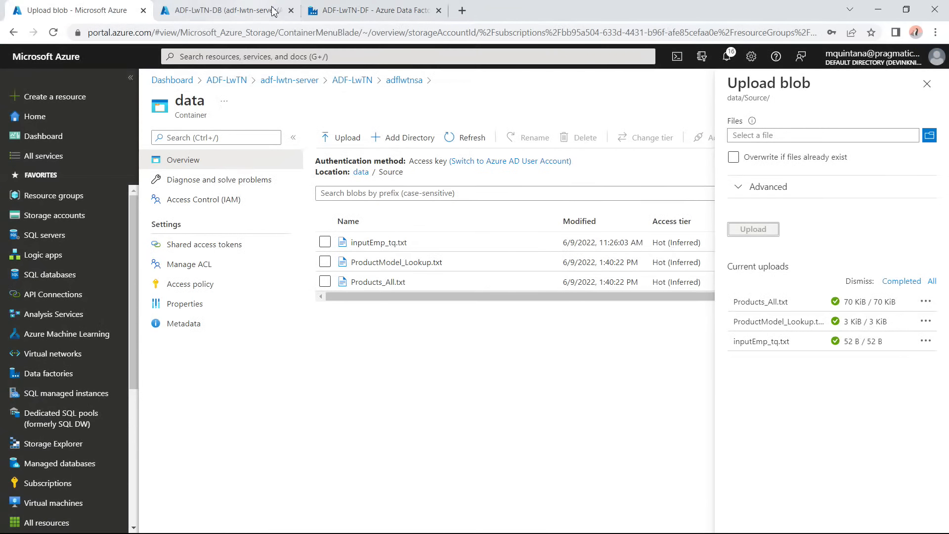
click(349, 11)
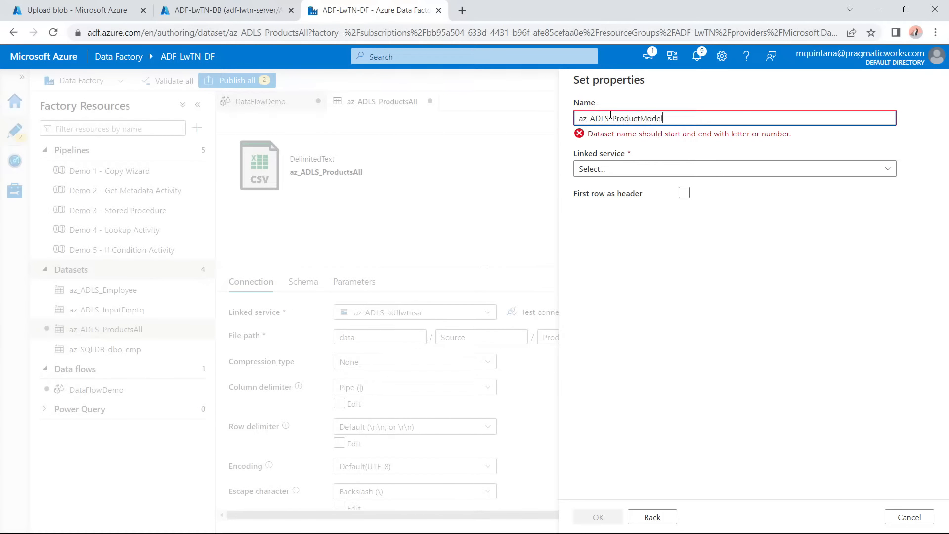
click(624, 155)
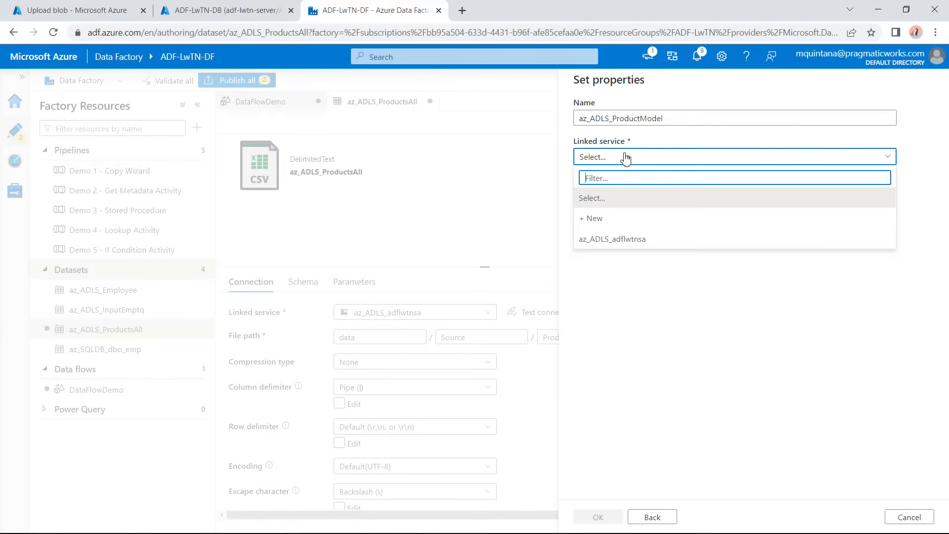
click(606, 240)
Treat the first row as header, point the dataset to data/Source/ProductModel_Lookup.txt, and create it.
click(684, 216)
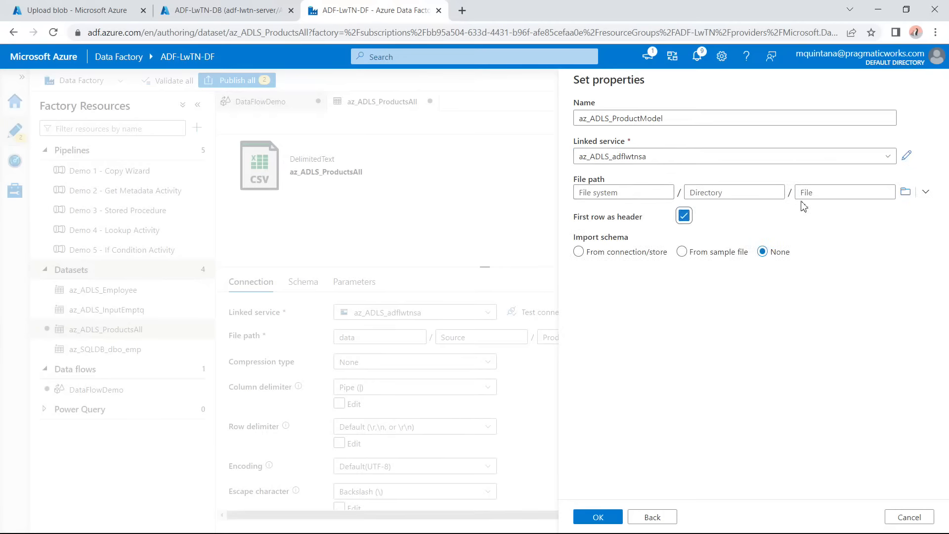
click(905, 191)
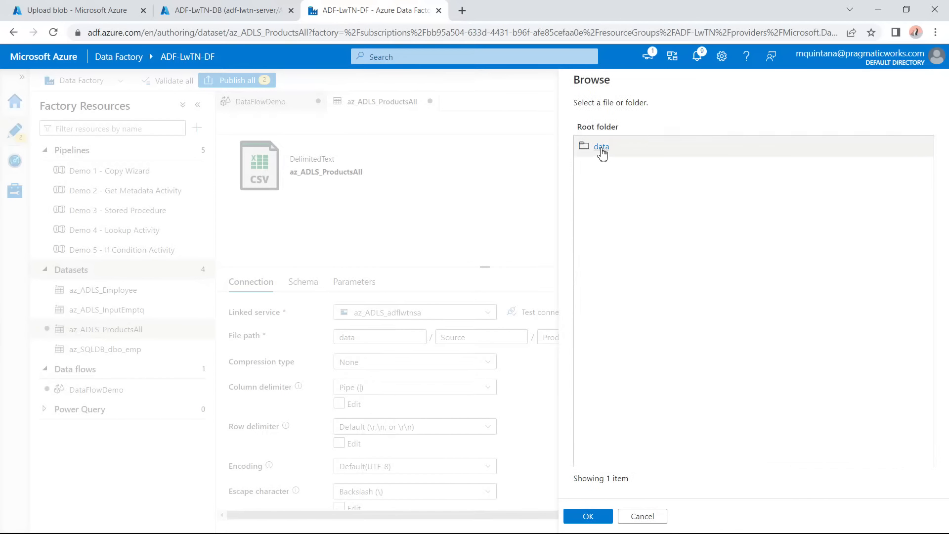
click(602, 150)
click(609, 168)
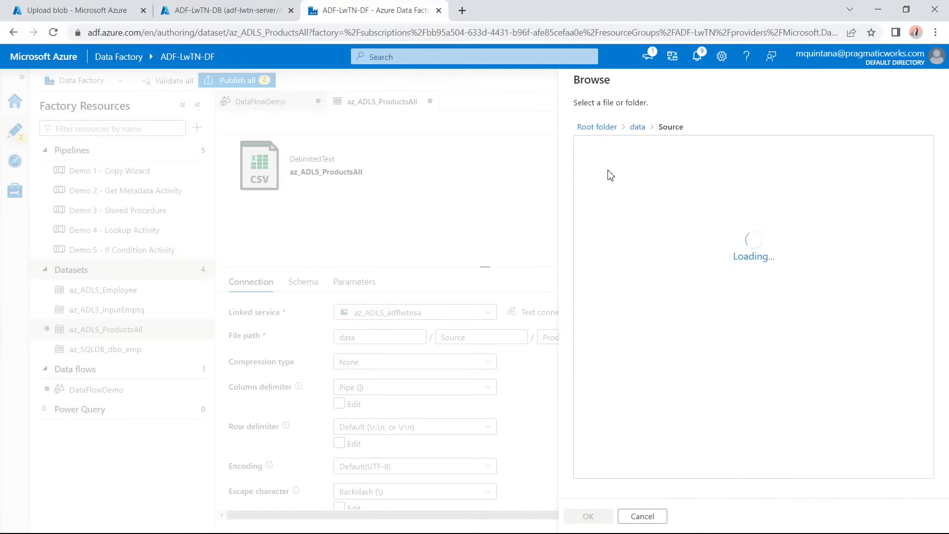
click(627, 147)
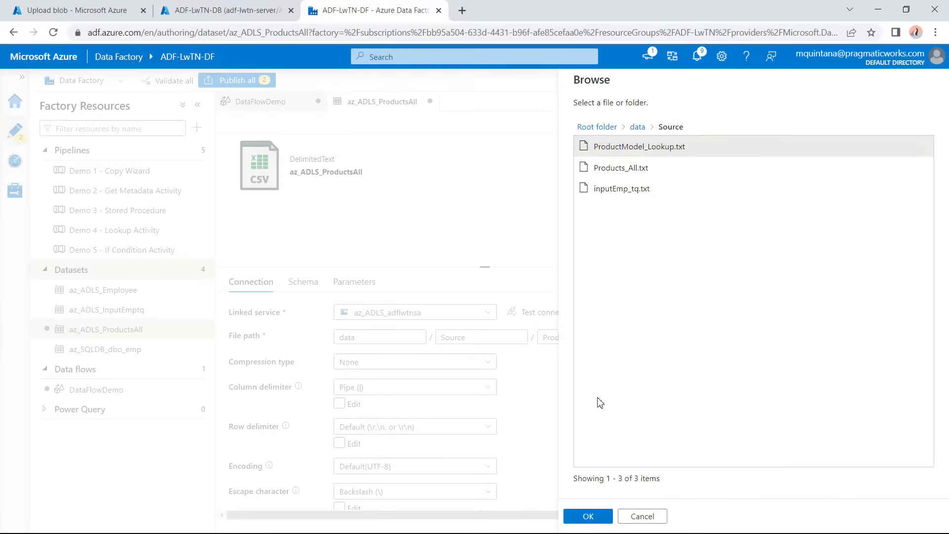
click(589, 520)
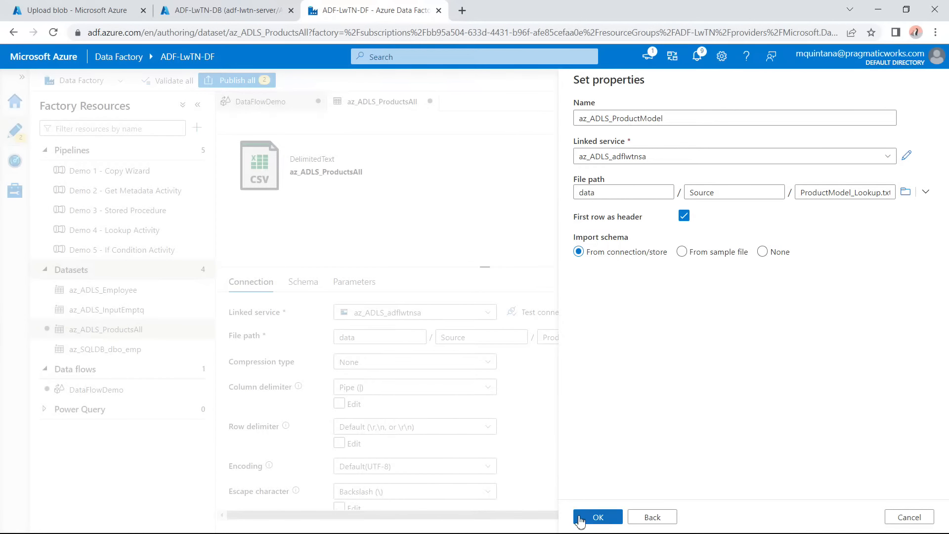
click(586, 519)
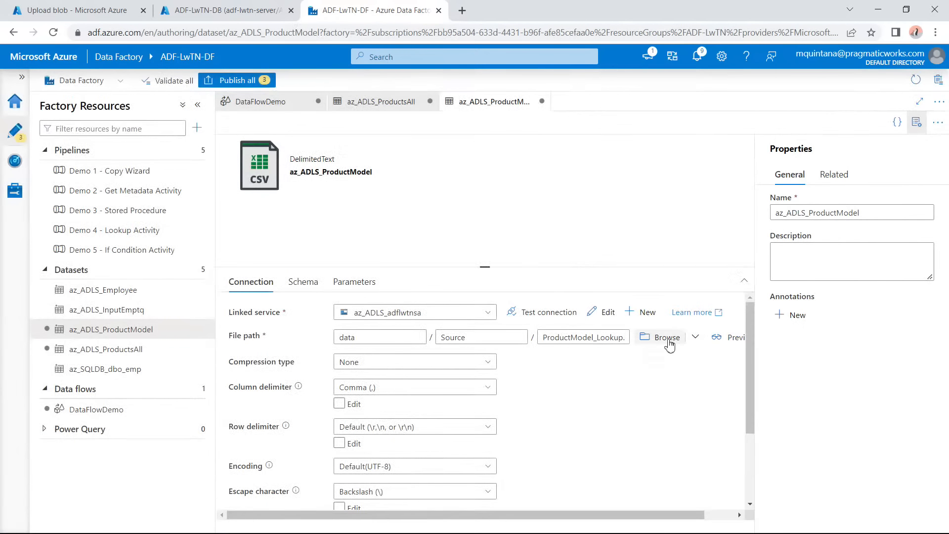
Preview the data of az_ADLS_ProductModel and of az_ADLS_ProductsAll to compare their columns.
click(744, 341)
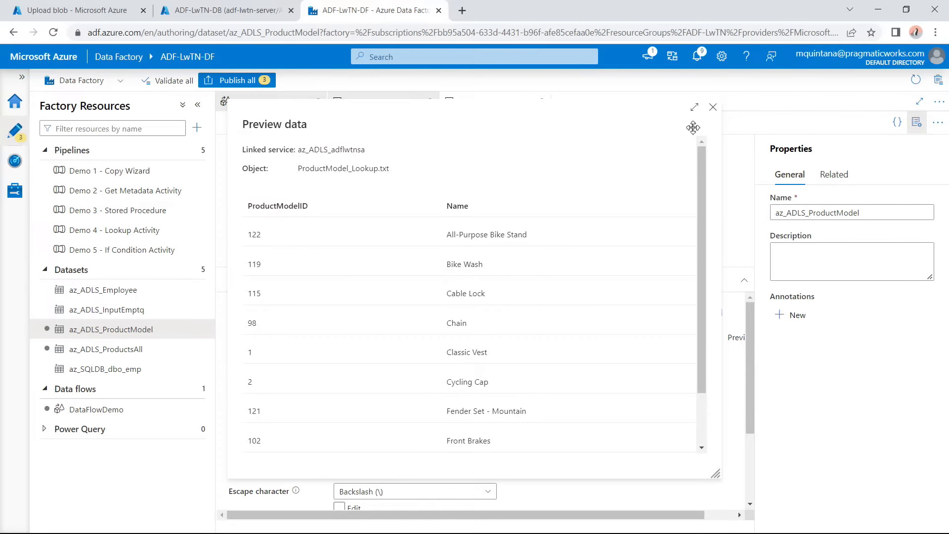
click(713, 108)
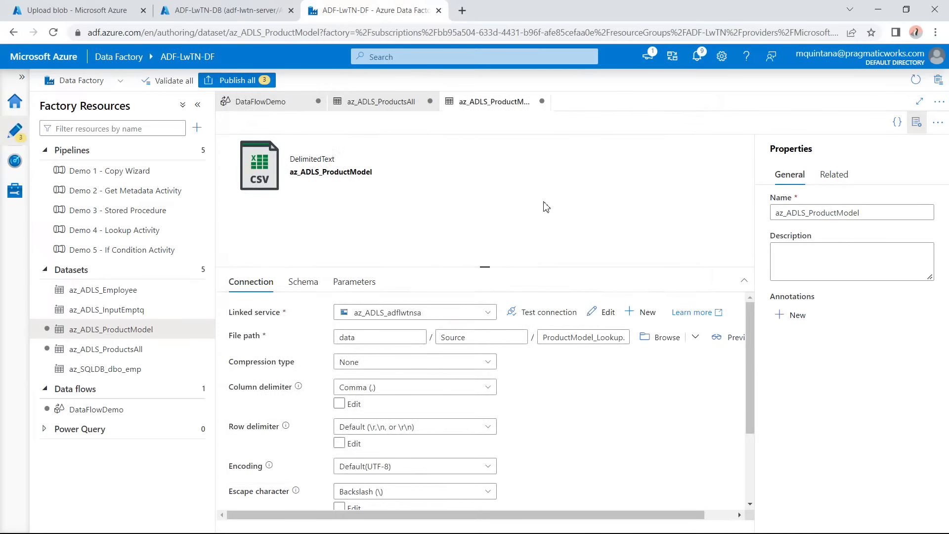
click(382, 104)
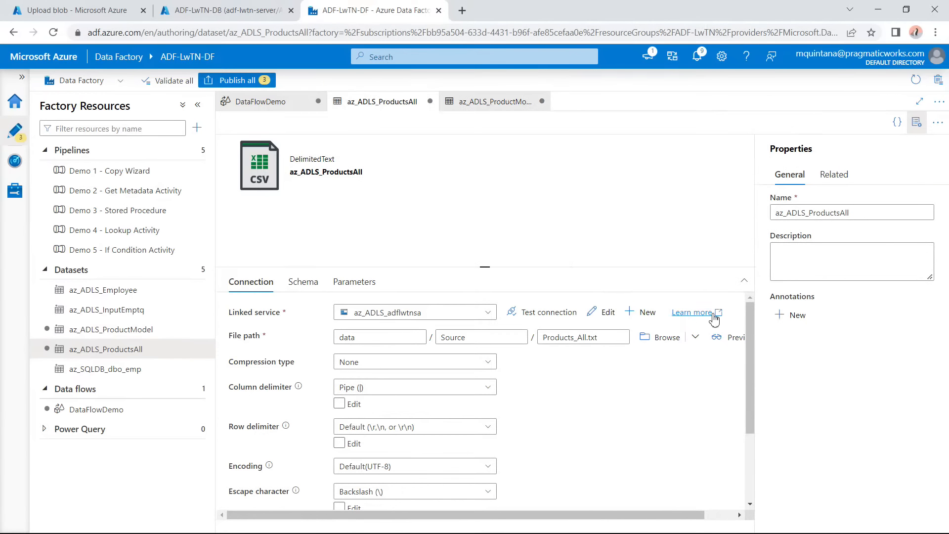
click(730, 338)
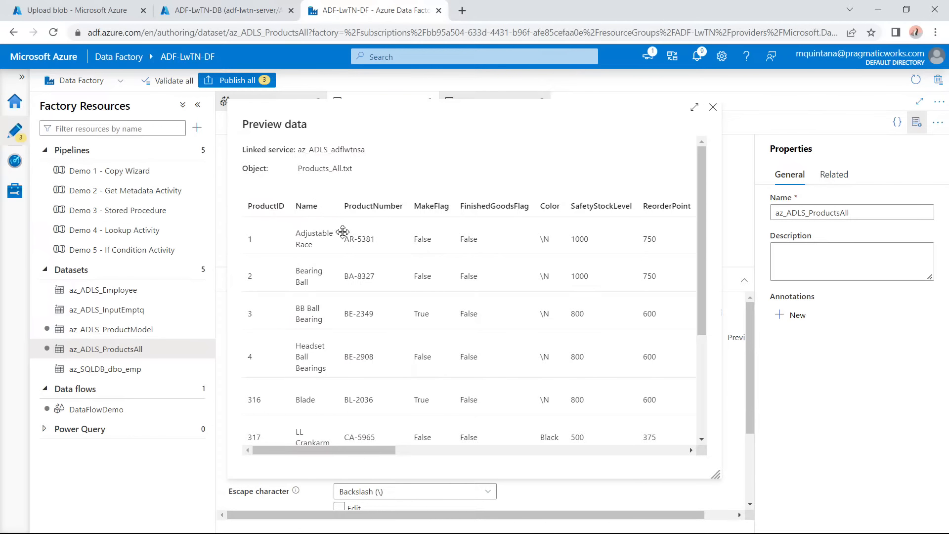
click(713, 108)
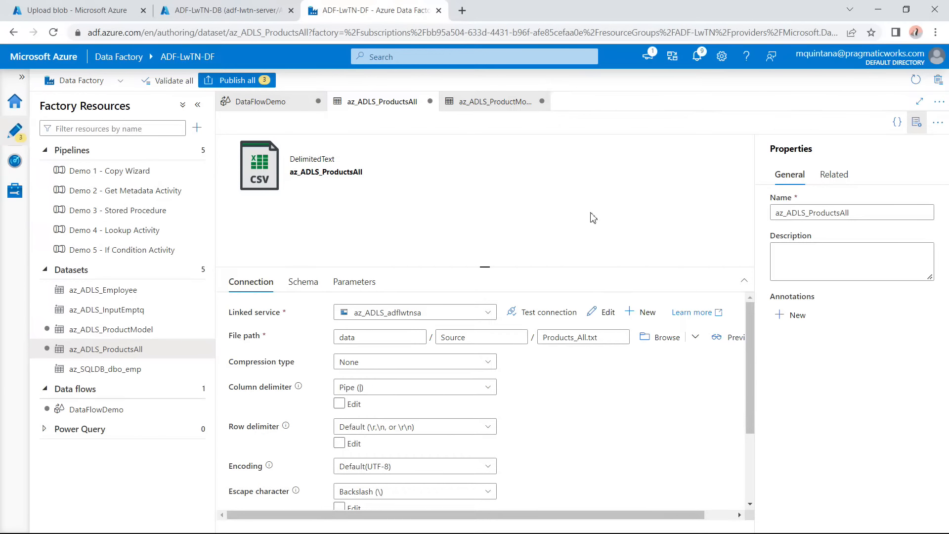
Return to DataFlowDemo and rename the source's output stream from source1 to ProductsAll.
click(263, 103)
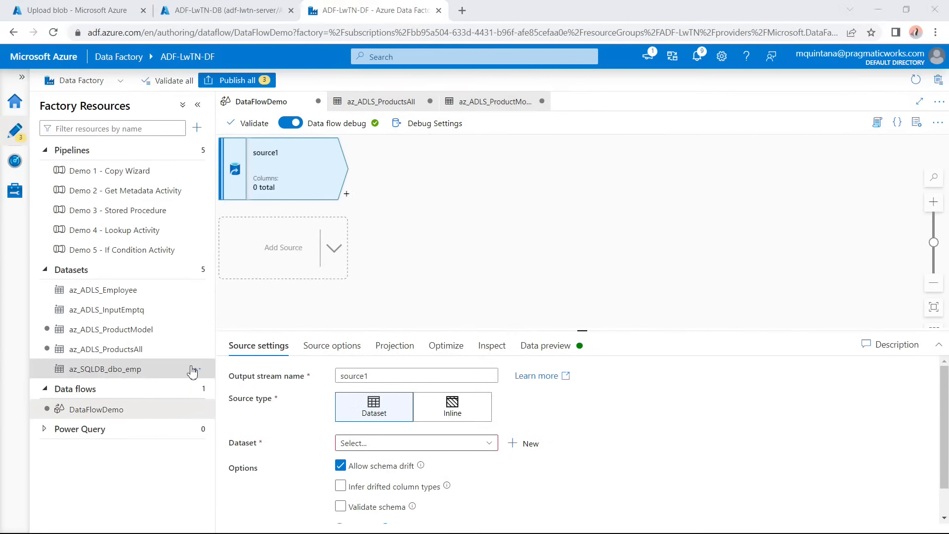
click(364, 376)
double_click(363, 376)
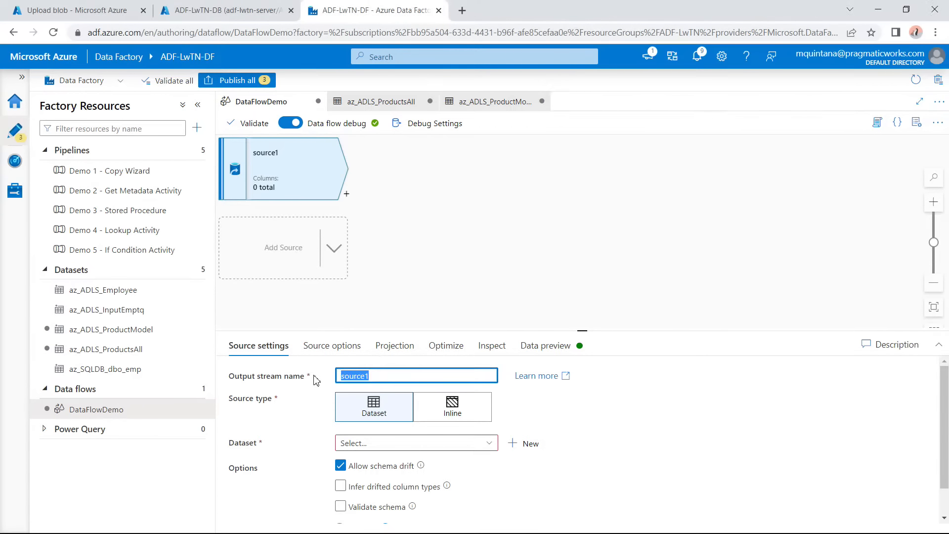
text(P)
click(440, 300)
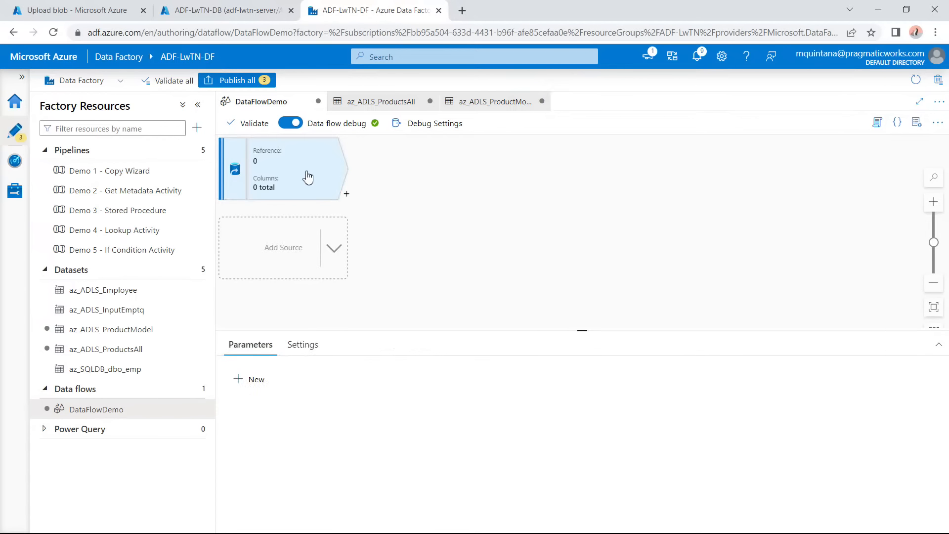
Set the ProductsAll source's dataset to az_ADLS_ProductsAll and refresh its data preview.
click(307, 190)
click(385, 445)
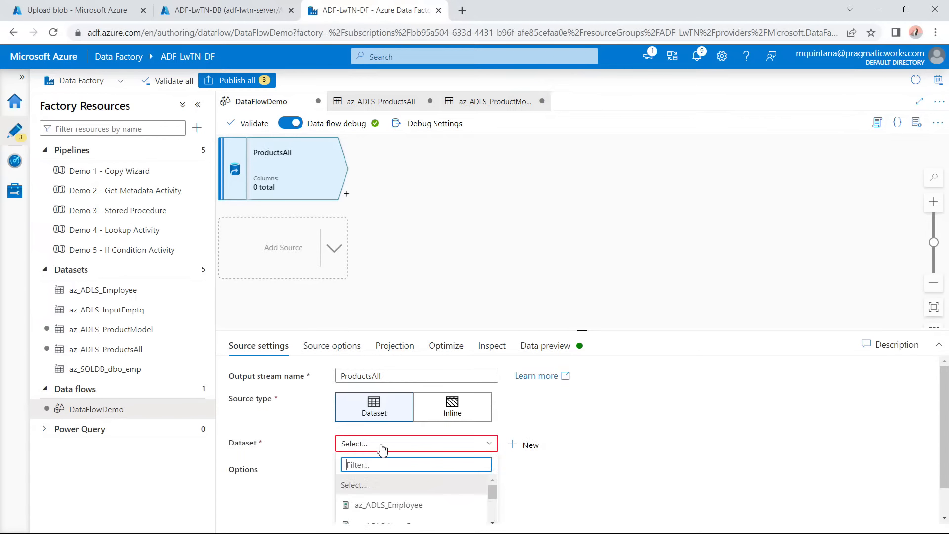
scroll(393, 453, down, 1)
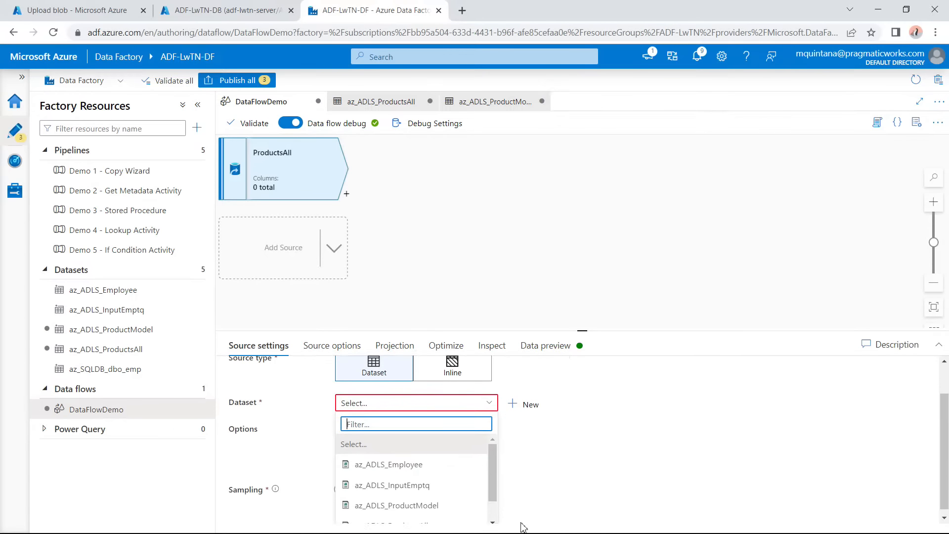
scroll(417, 486, down, 1)
click(422, 499)
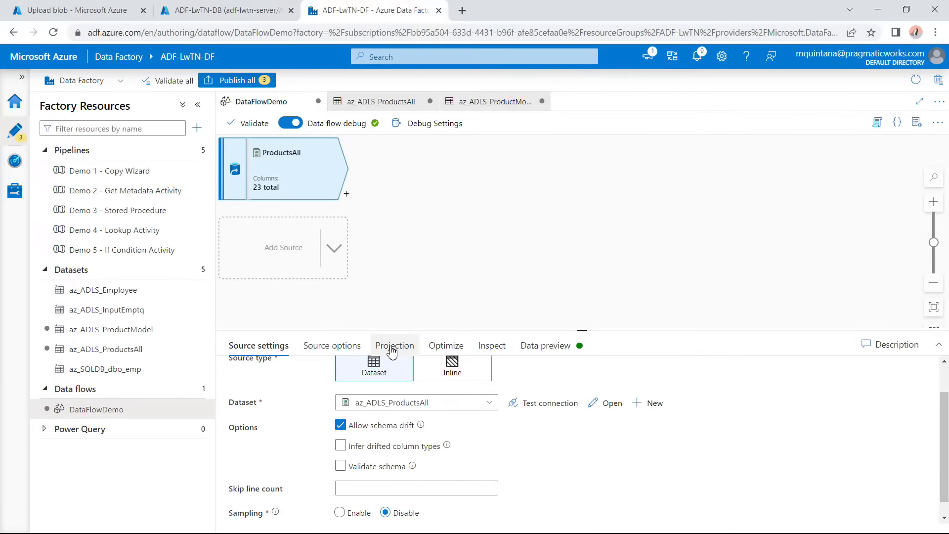
click(576, 347)
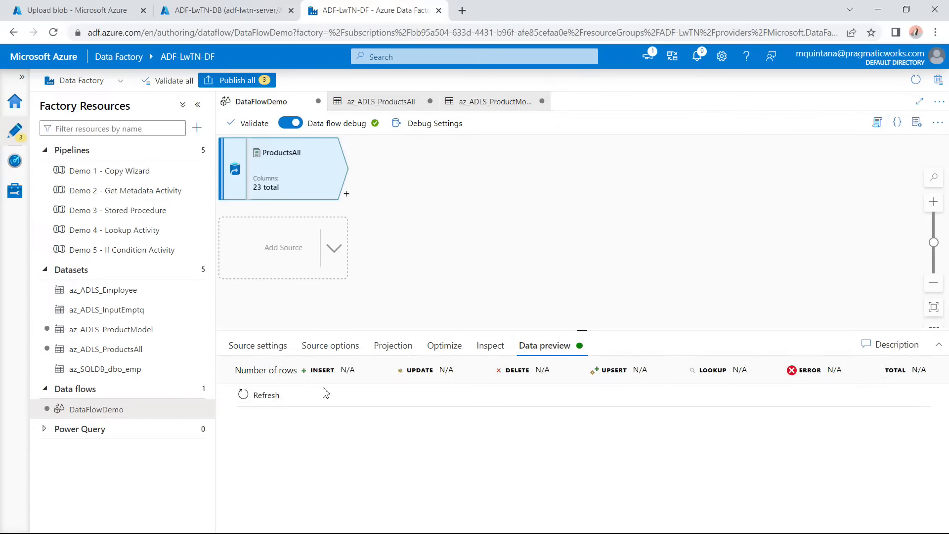
click(267, 395)
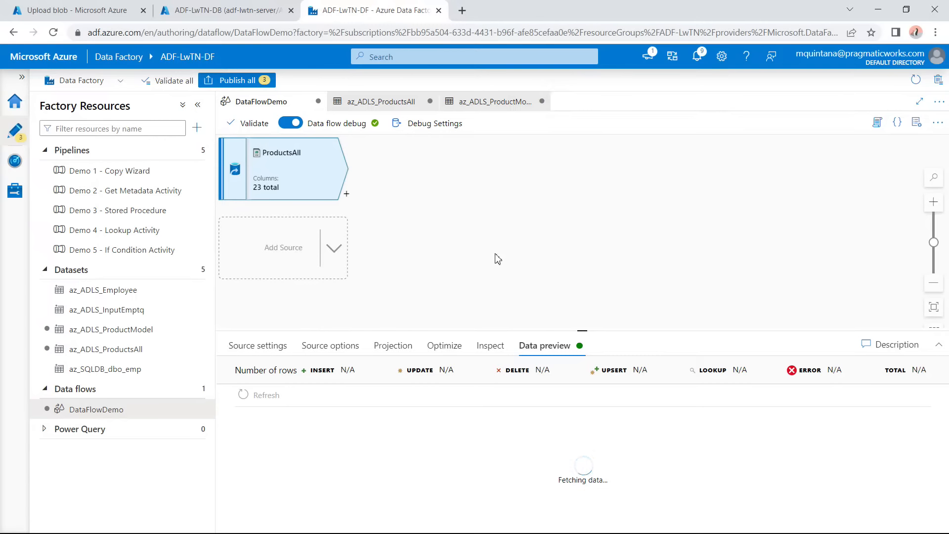
Add a second source to the data flow and name its output stream ProductModels.
click(264, 257)
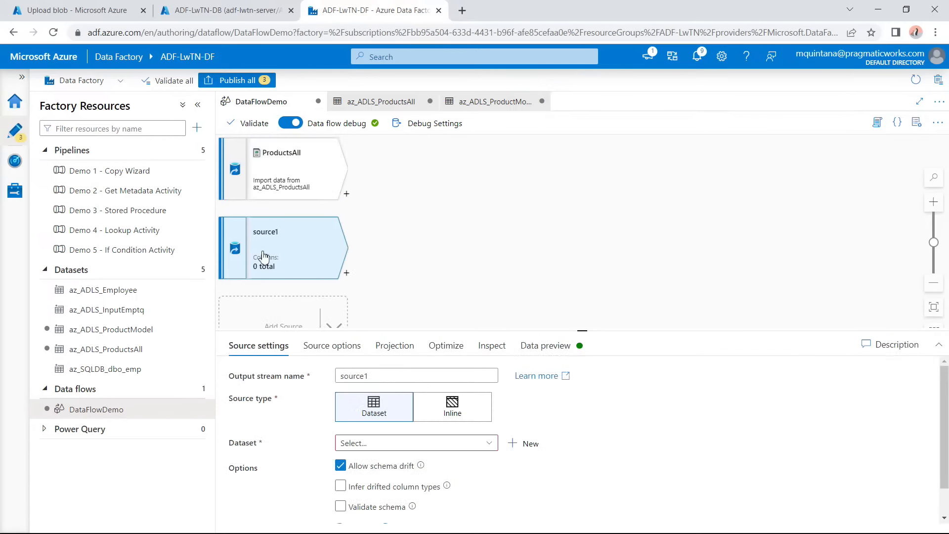
drag(376, 374, 326, 375)
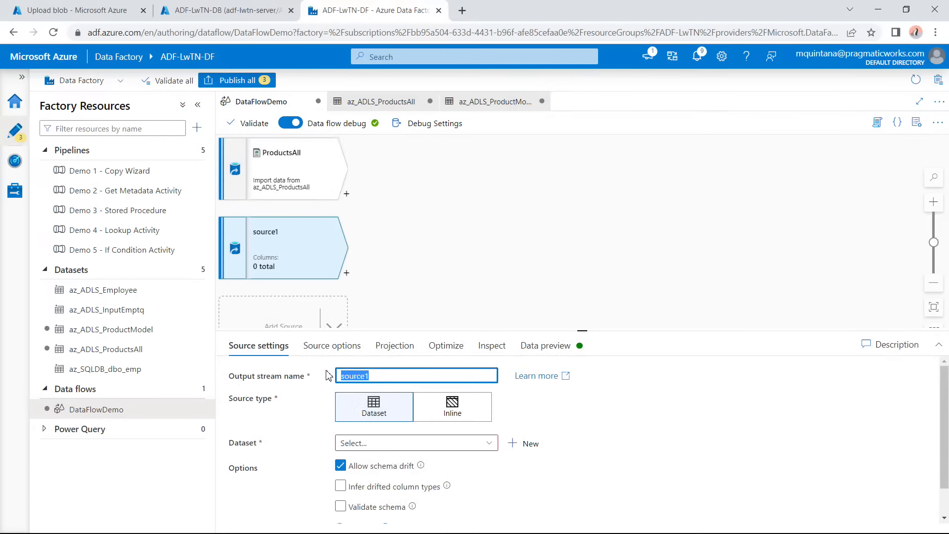
text(ProductModels)
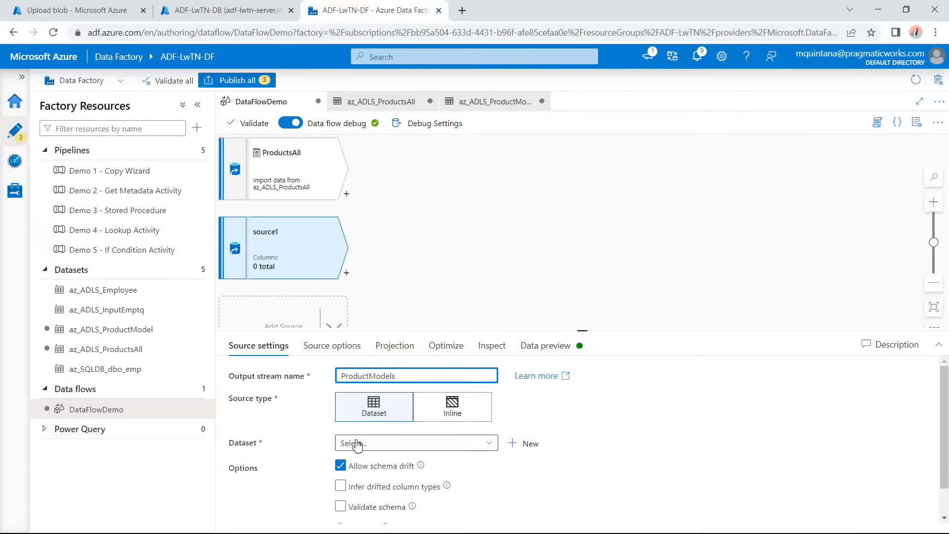
Set the ProductModels source's dataset to az_ADLS_ProductModel.
click(359, 444)
scroll(394, 500, down, 3)
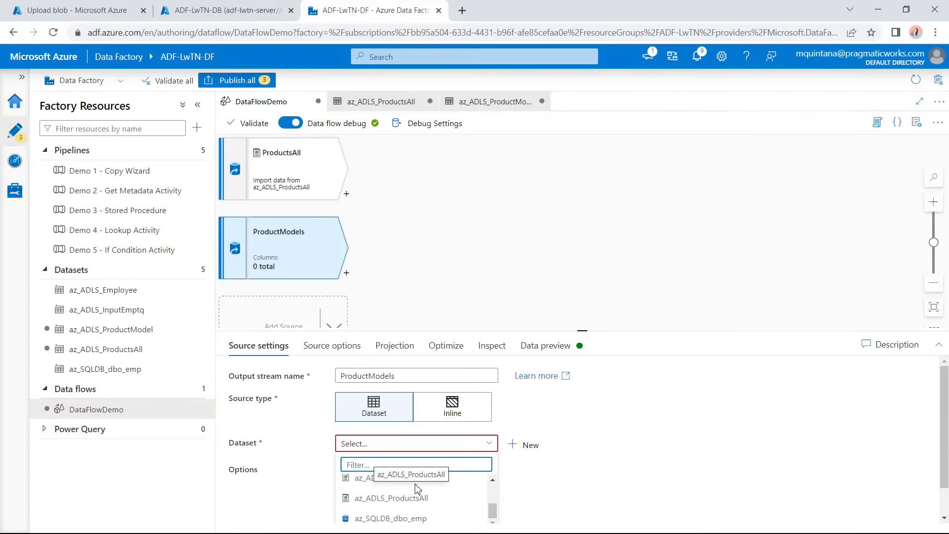
click(417, 487)
click(402, 448)
scroll(413, 499, down, 3)
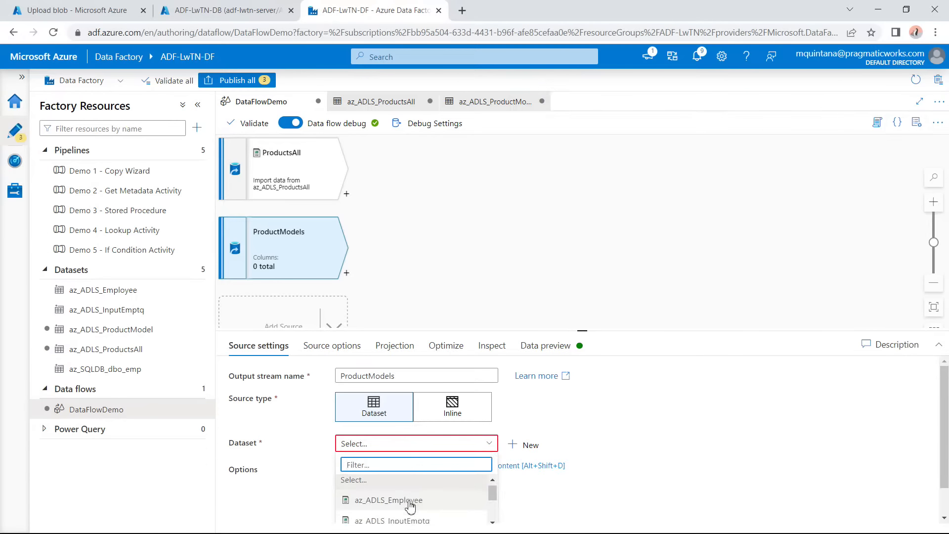
click(398, 478)
click(409, 444)
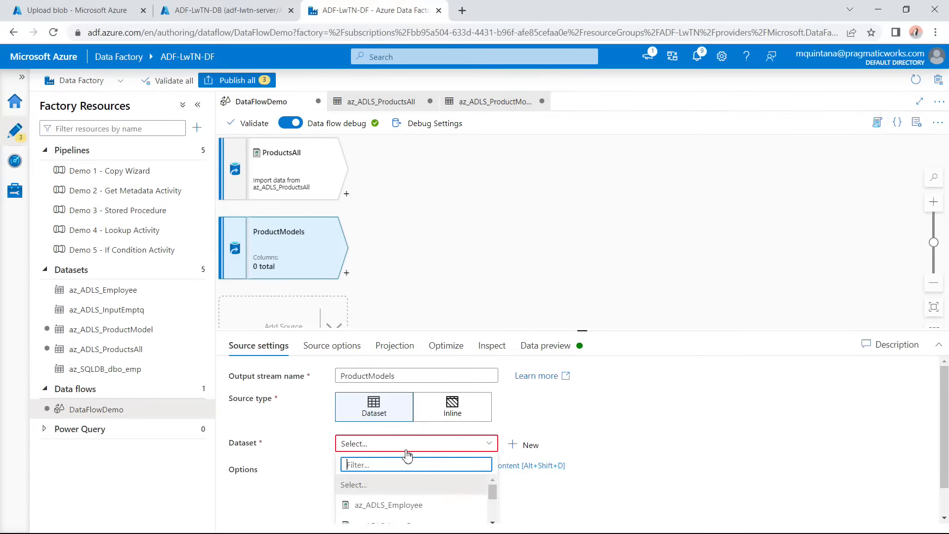
scroll(636, 504, down, 1)
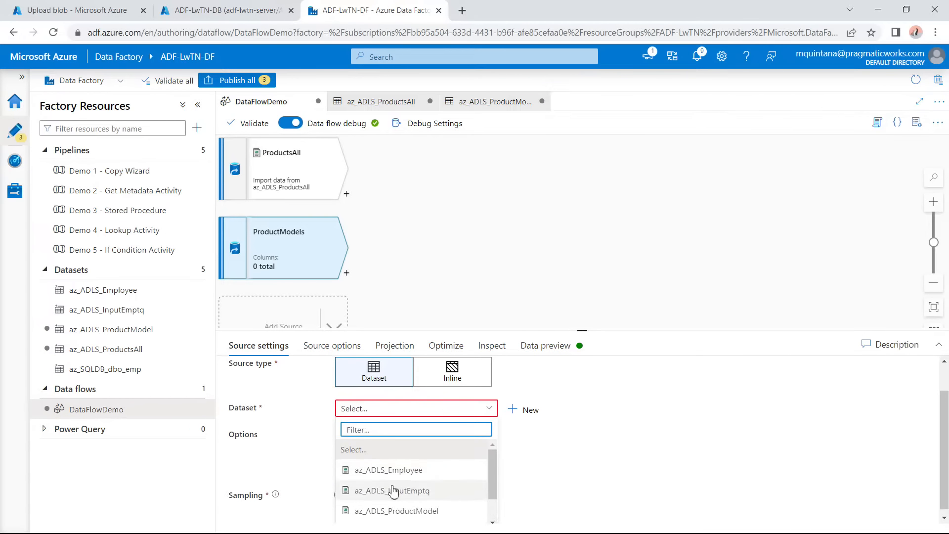
scroll(412, 510, down, 1)
click(414, 489)
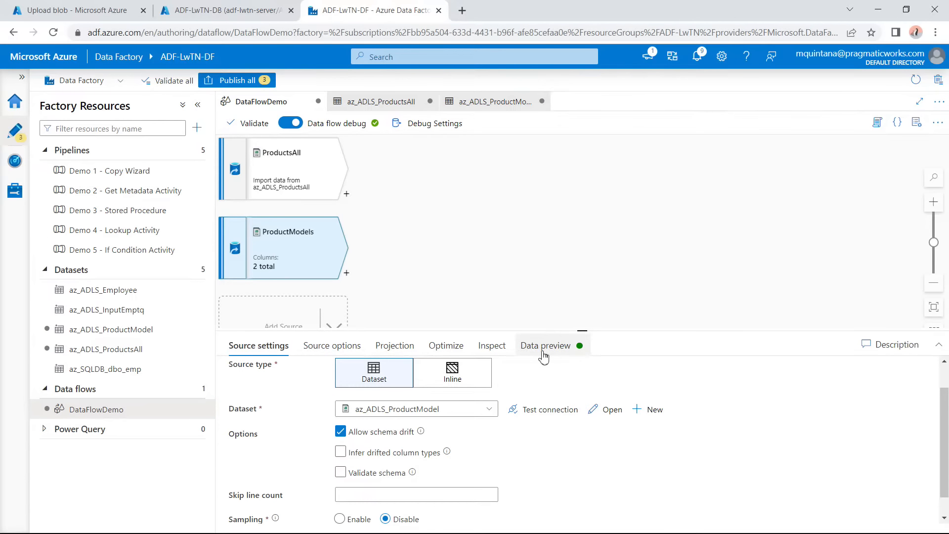
click(331, 345)
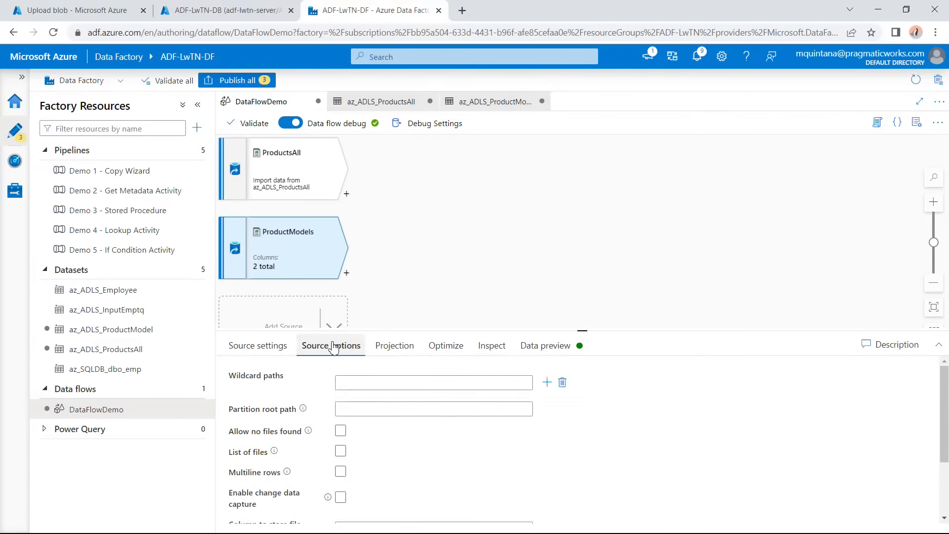
click(280, 352)
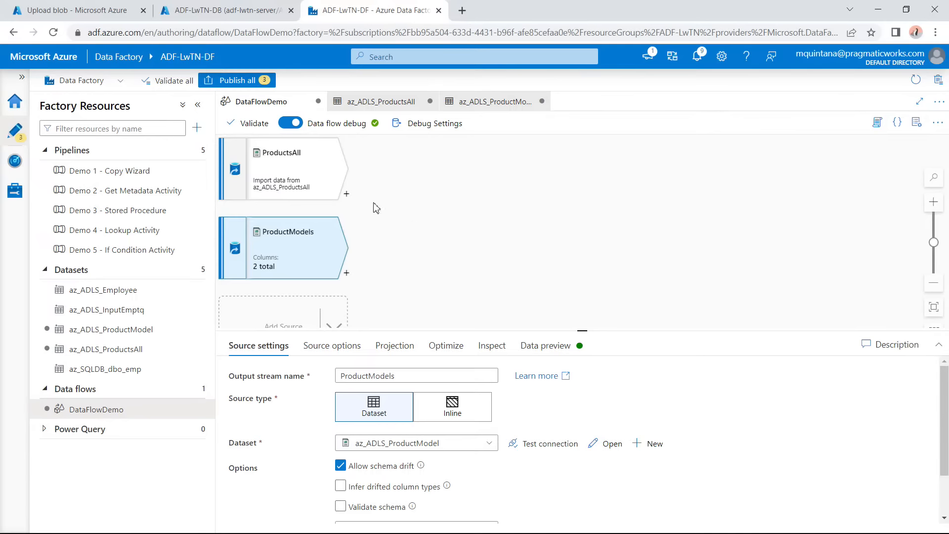
Preview the ProductsAll source's data and widen the ProductModelID column to read its full header.
click(317, 177)
click(296, 261)
click(298, 173)
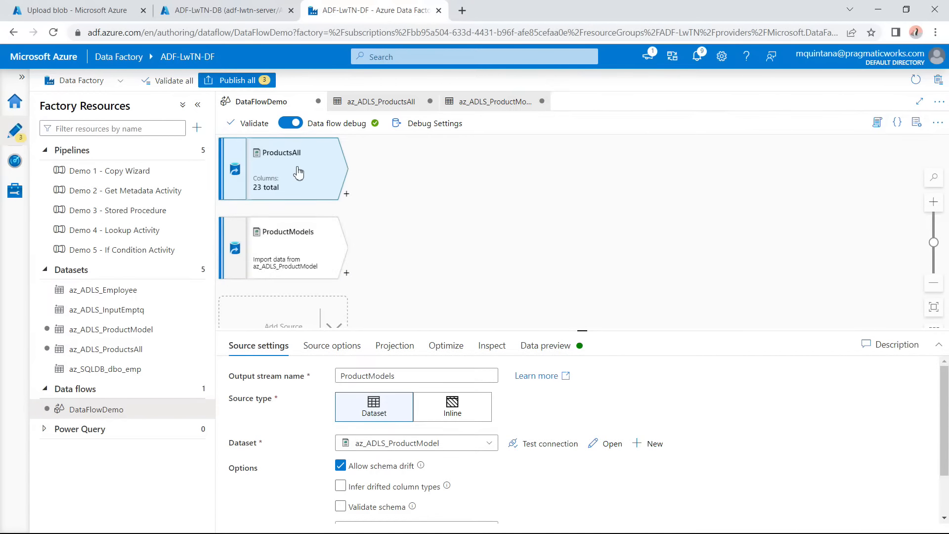
drag(445, 479, 844, 499)
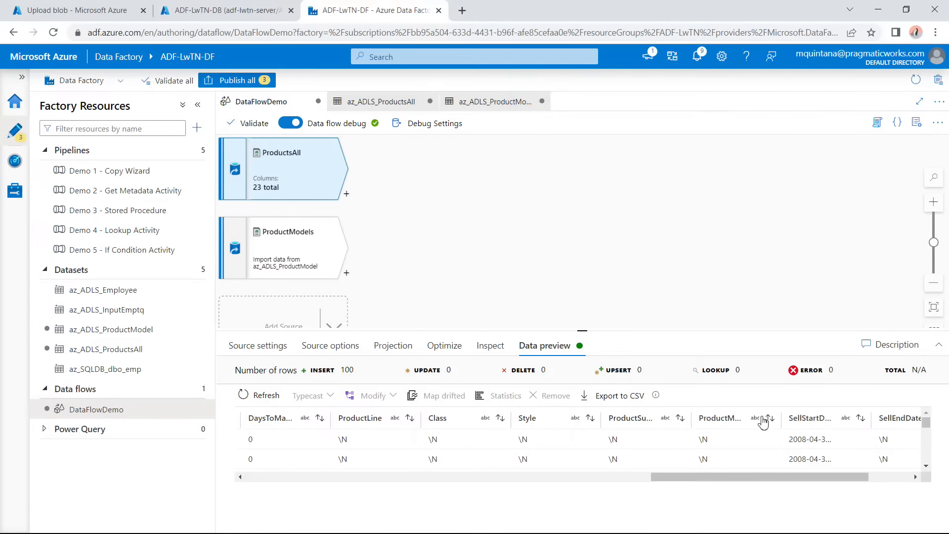
drag(815, 426, 842, 427)
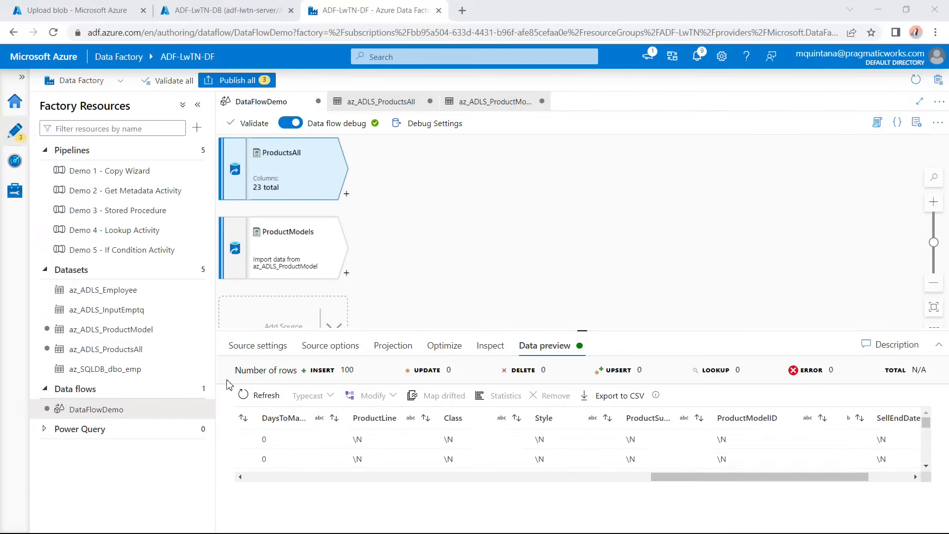
Add a Lookup transformation after the ProductsAll source and name its output stream CombineDatasets.
click(347, 195)
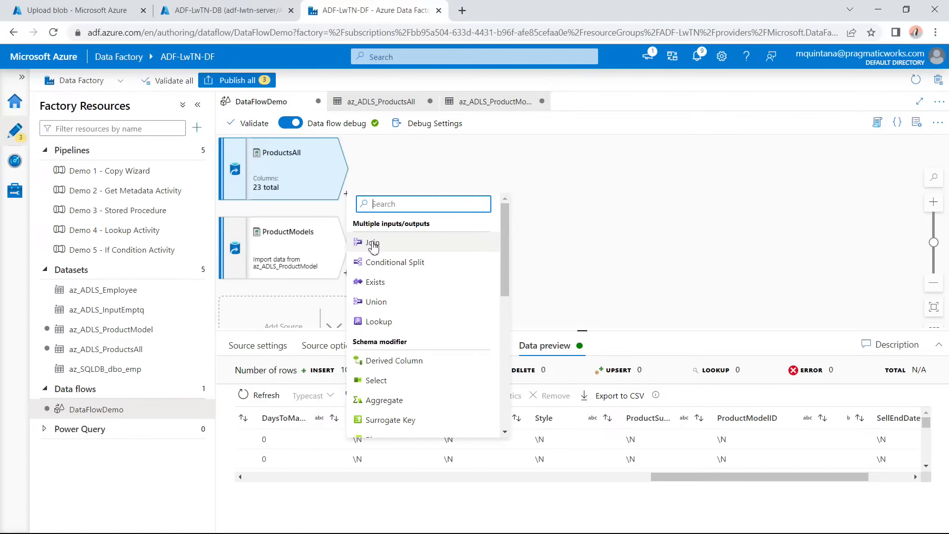
click(379, 322)
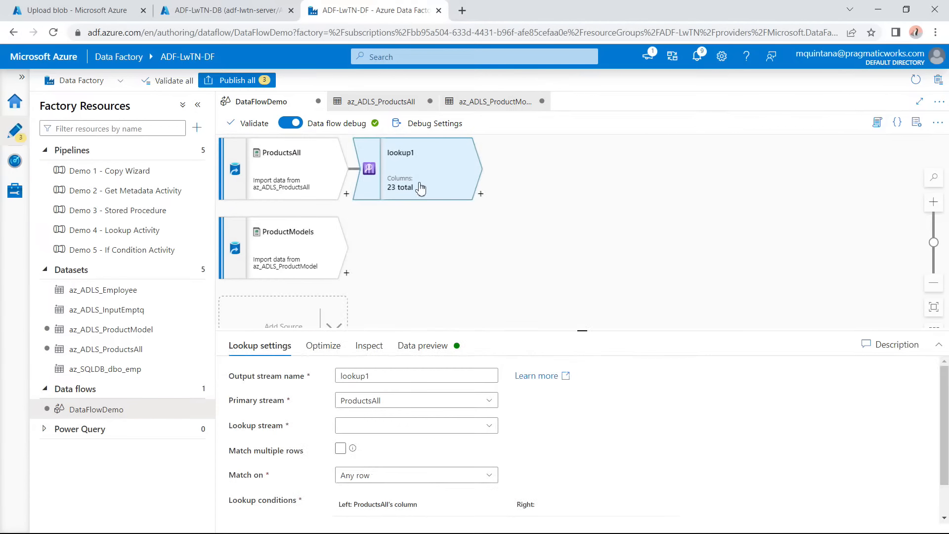
drag(377, 376, 304, 382)
text(Co)
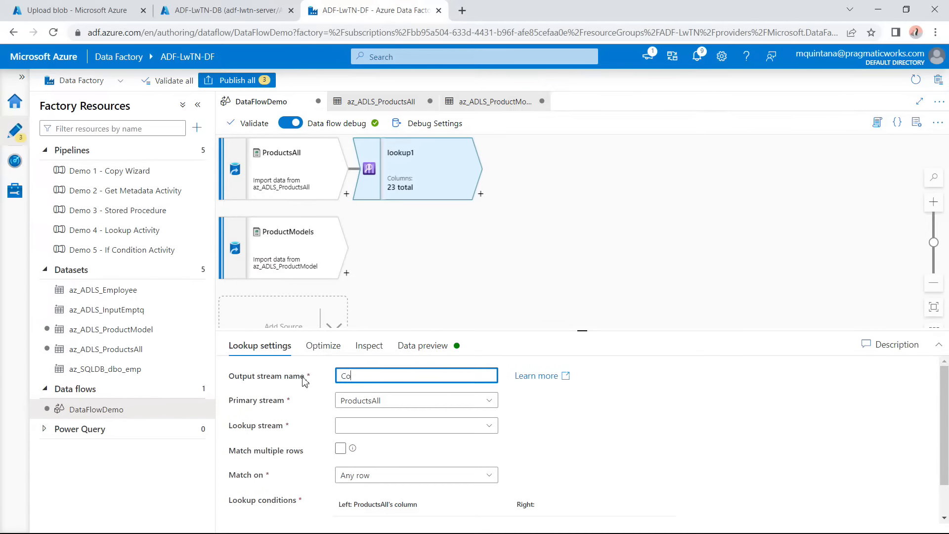
text(mbineDatasets)
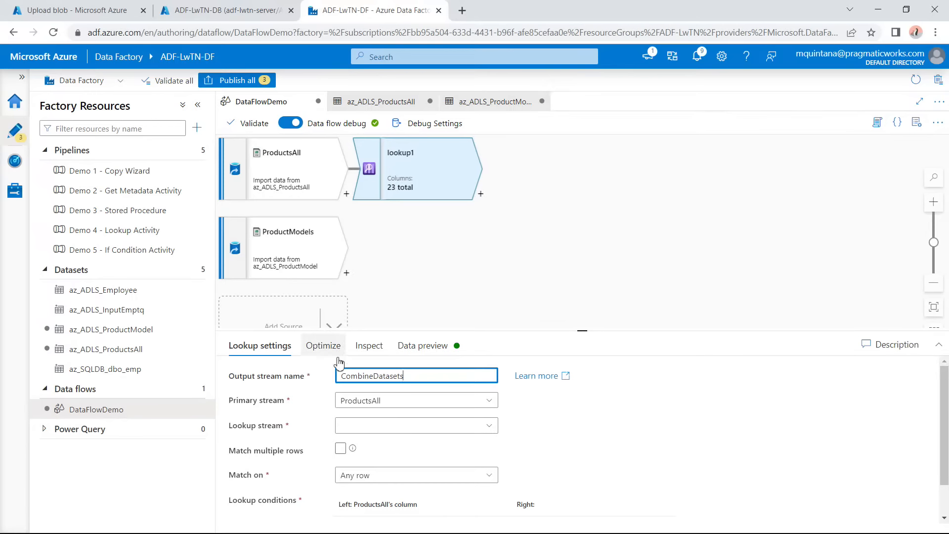
click(629, 424)
Enlarge the settings area and set the CombineDatasets lookup stream to ProductModels.
drag(578, 333, 579, 288)
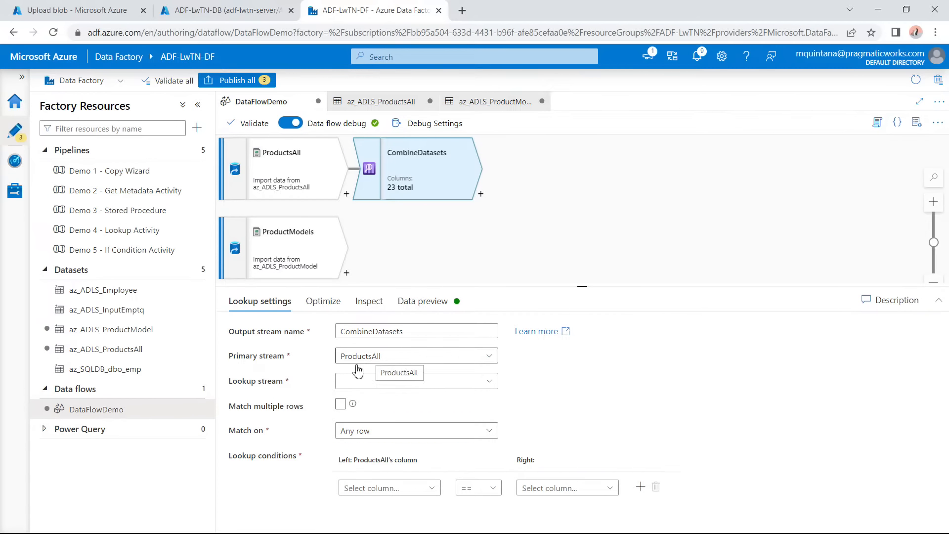
click(377, 380)
click(369, 401)
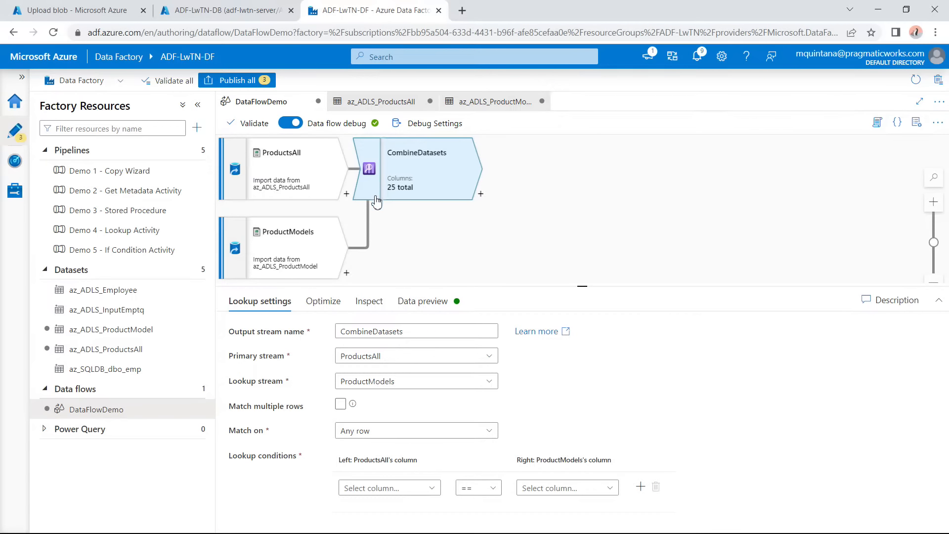
click(571, 394)
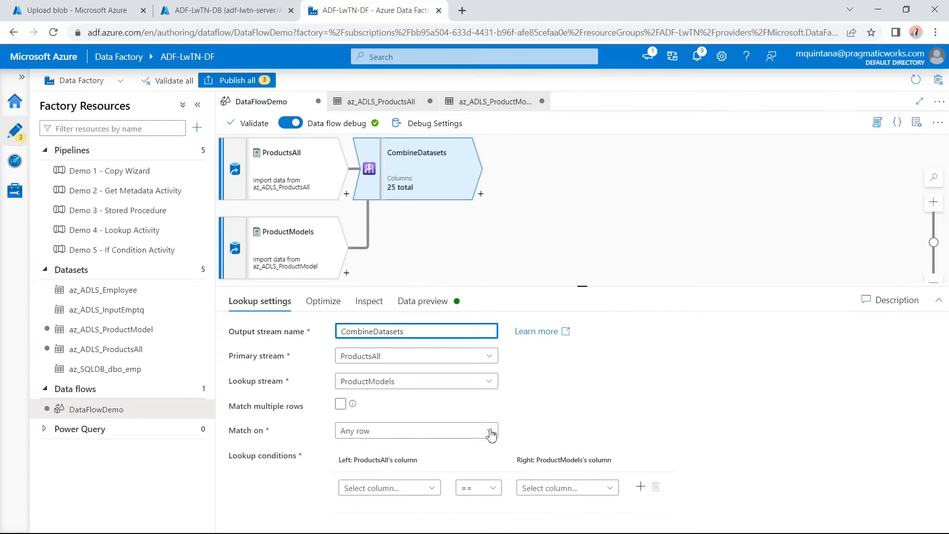
Define the lookup condition matching the ProductModelID column of ProductsAll to ProductModelID of ProductModels with the == operator.
click(388, 490)
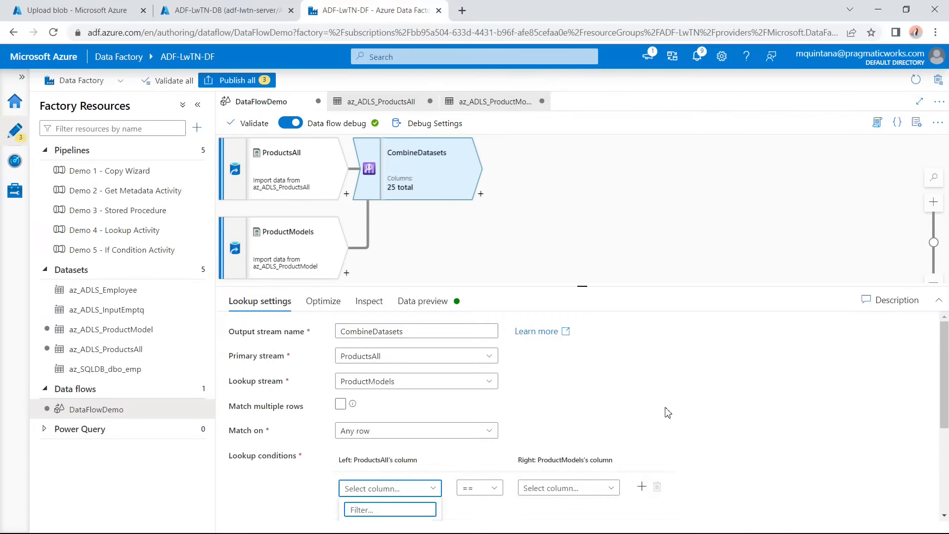
scroll(494, 396, down, 3)
drag(438, 388, 435, 483)
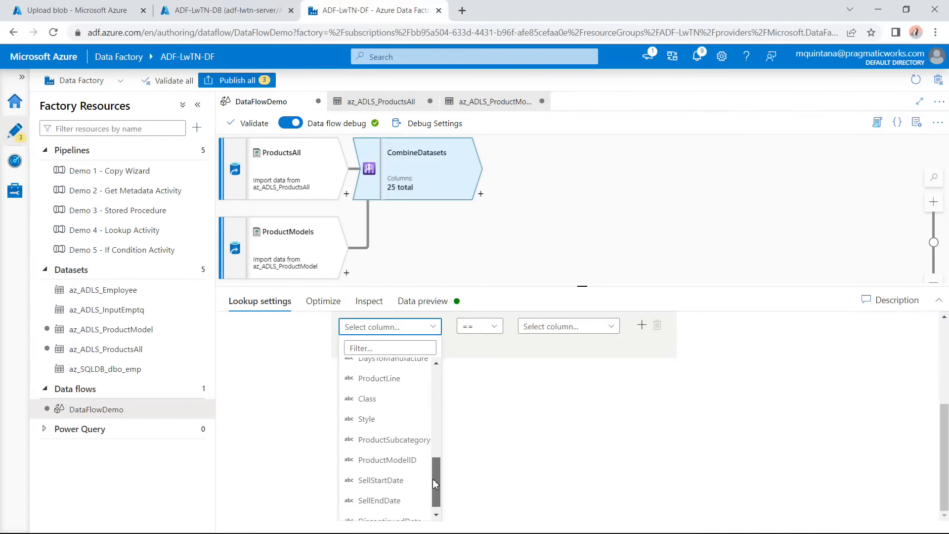
click(403, 451)
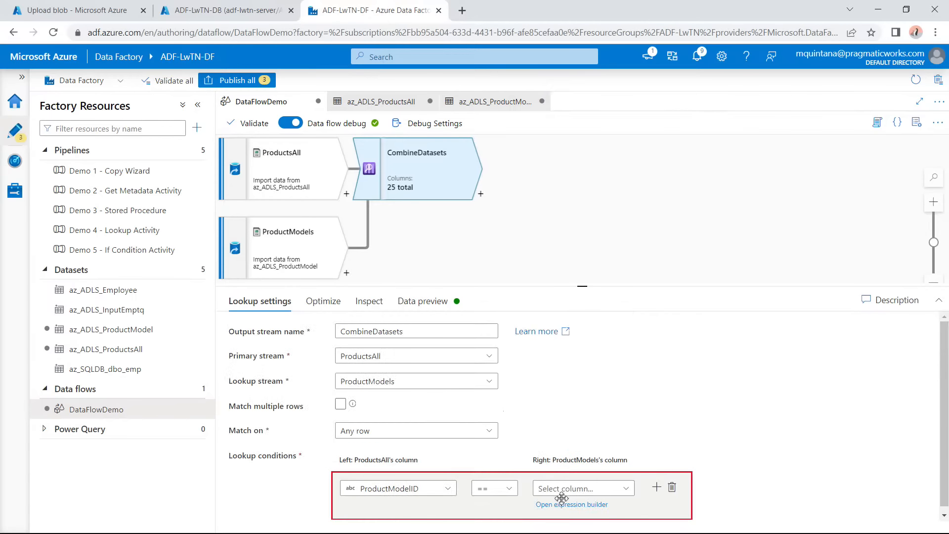
click(544, 490)
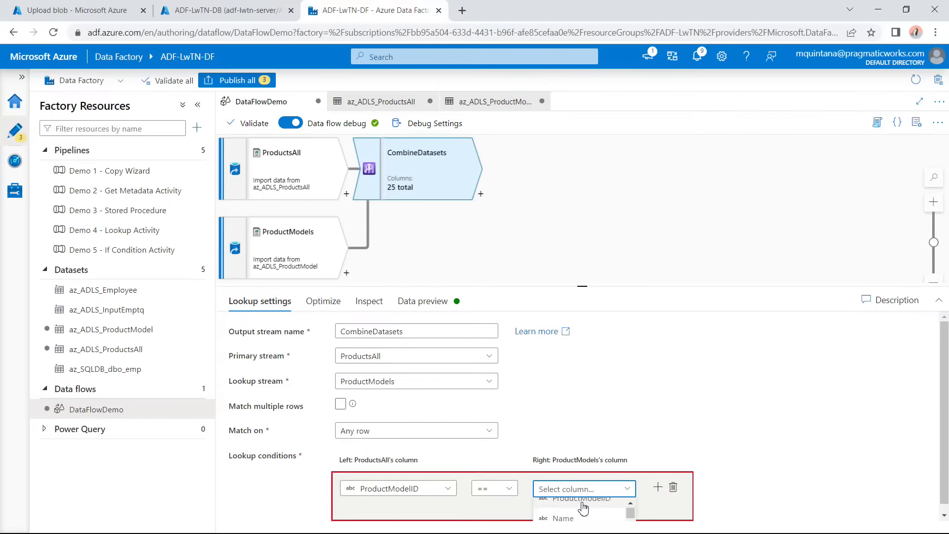
scroll(781, 491, down, 1)
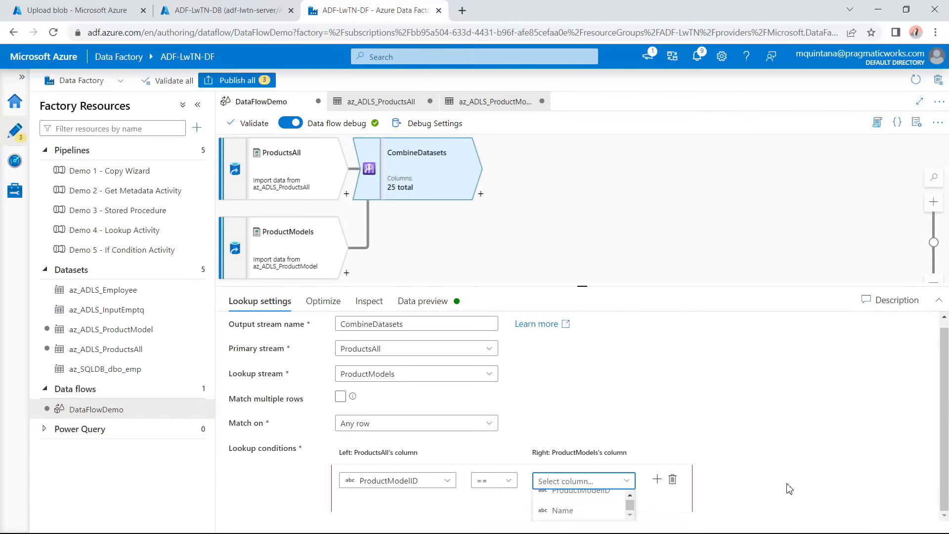
click(597, 492)
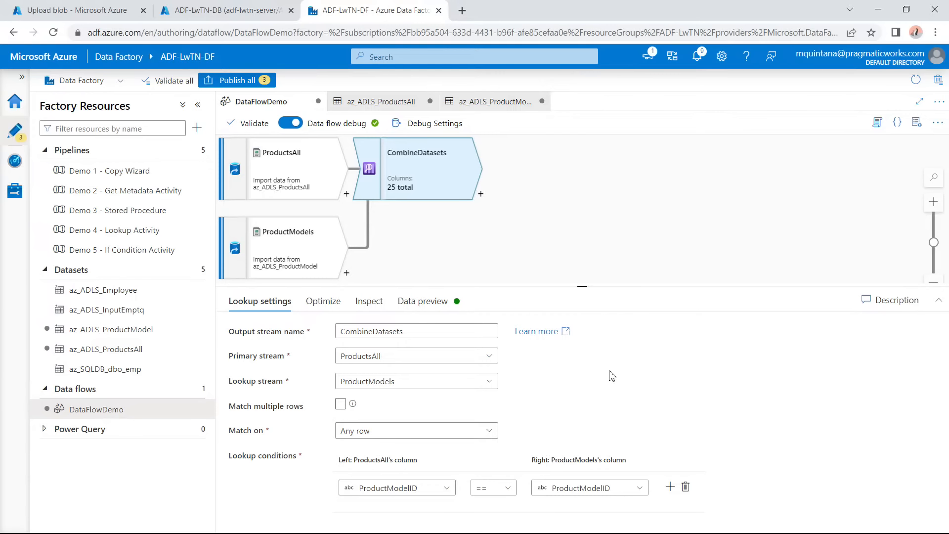
Detect the column data types in the projection of the ProductsAll source.
click(268, 184)
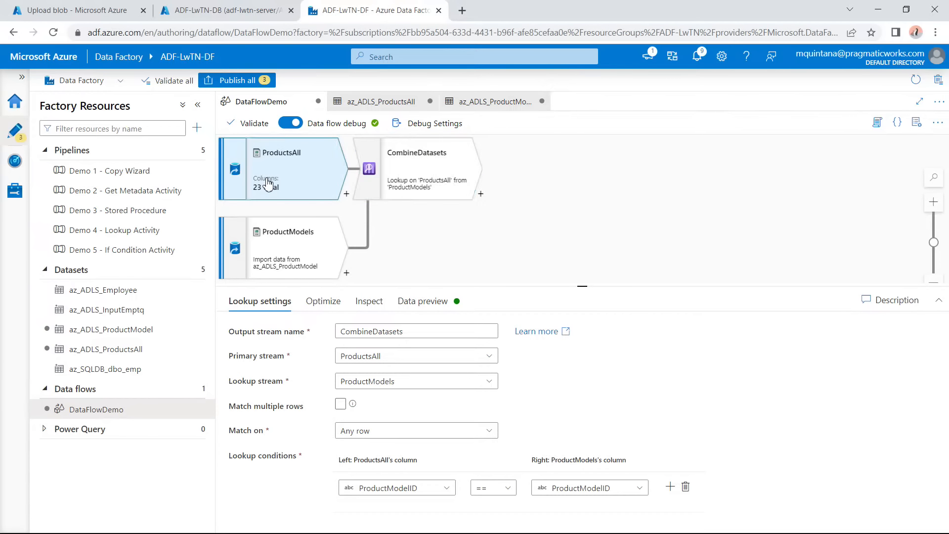
click(409, 175)
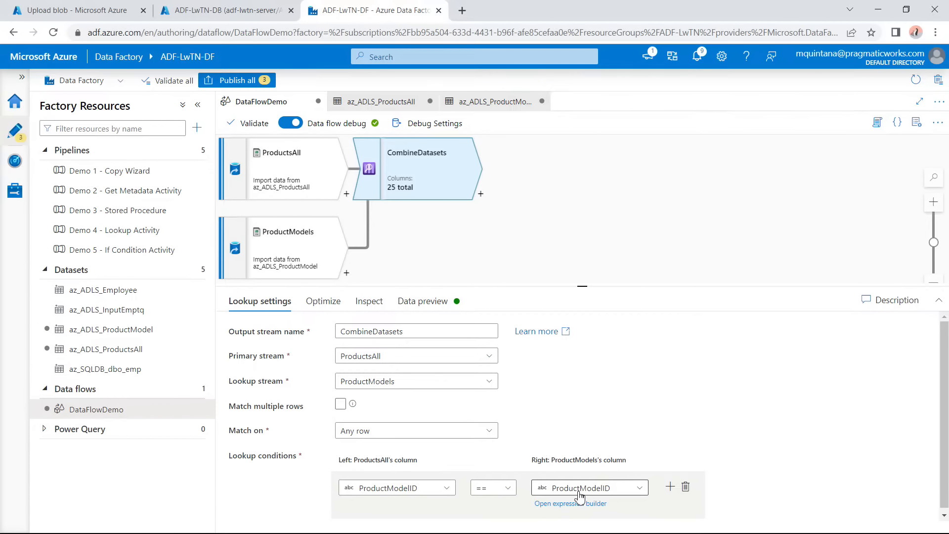
click(312, 189)
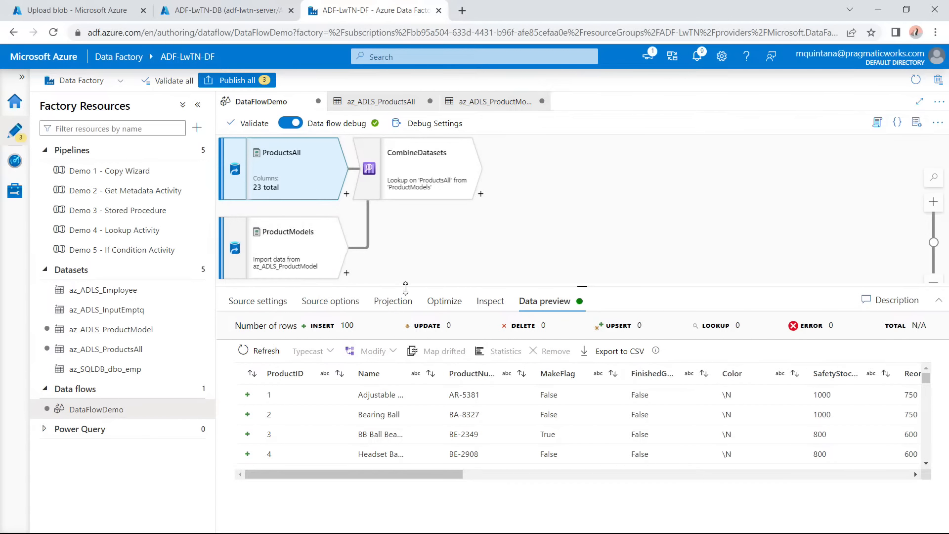
click(395, 306)
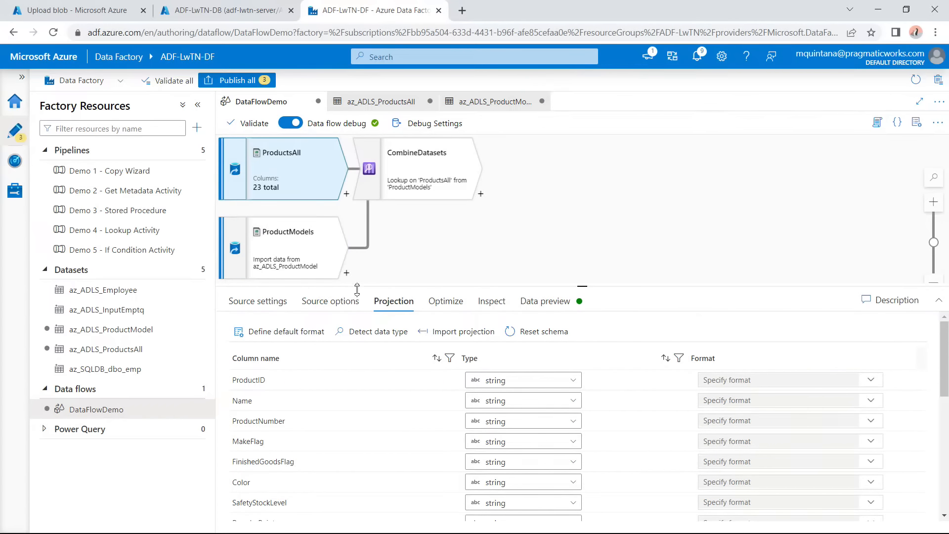
click(372, 336)
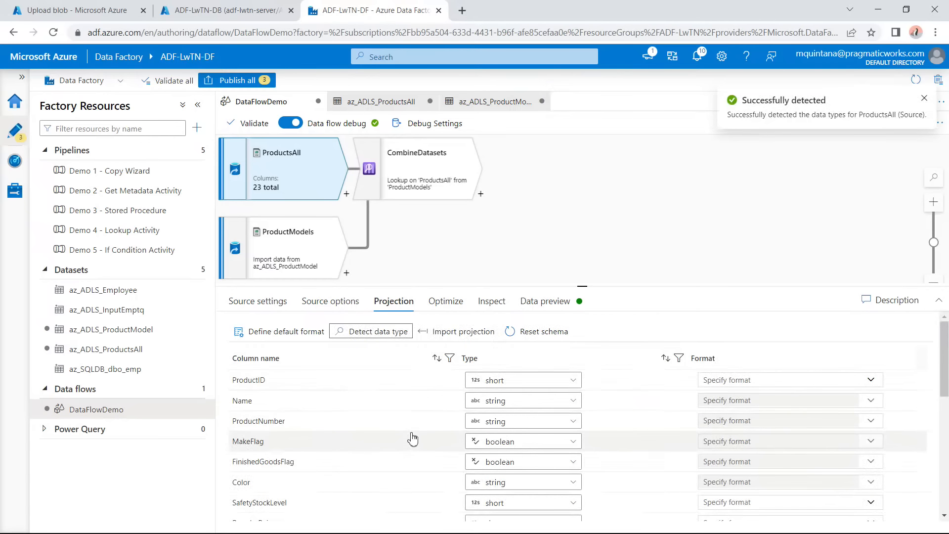
Set the Weight column's type to integer in the ProductsAll projection and review the remaining column types.
scroll(413, 438, down, 1)
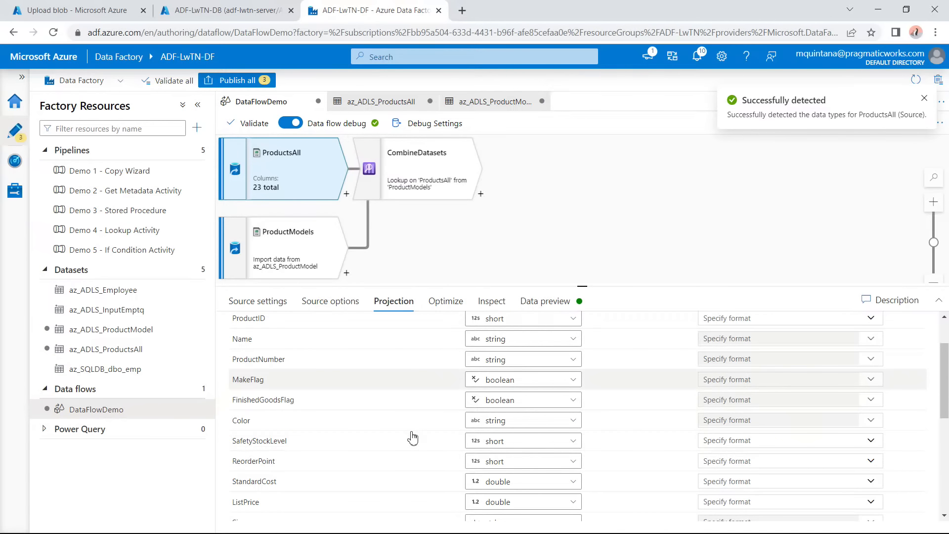
scroll(413, 439, down, 1)
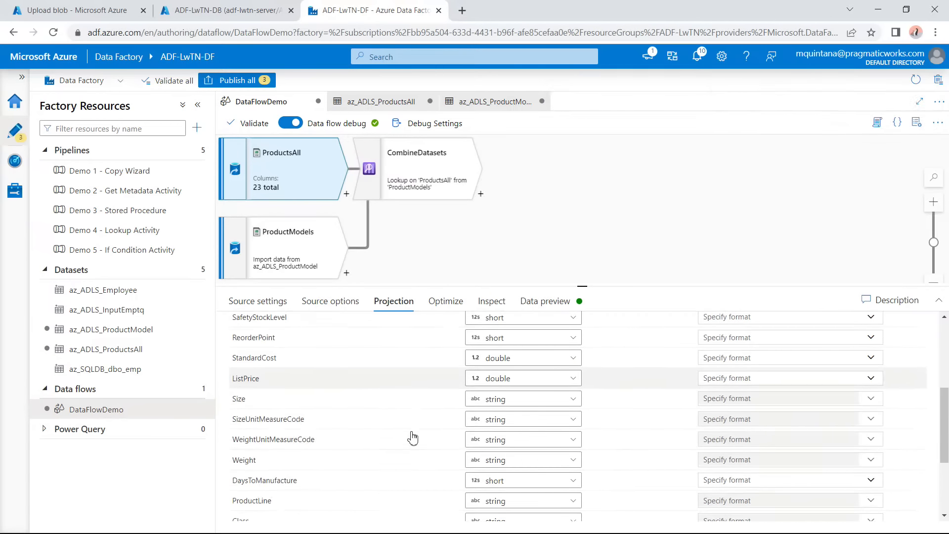
scroll(413, 438, down, 3)
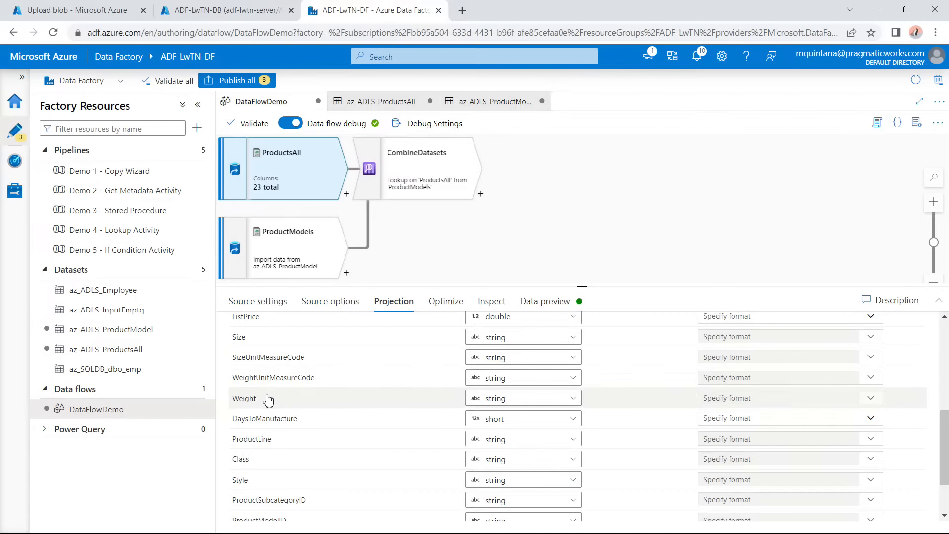
click(515, 403)
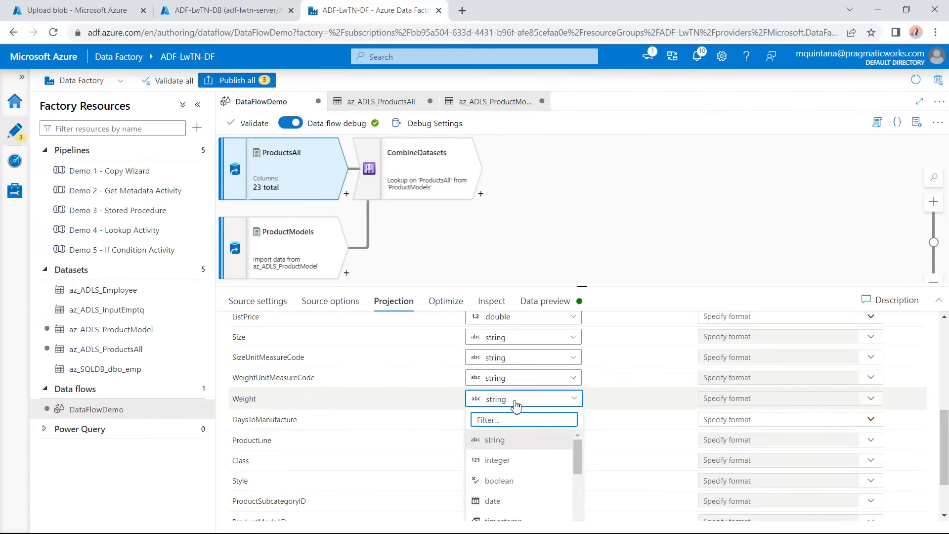
click(514, 460)
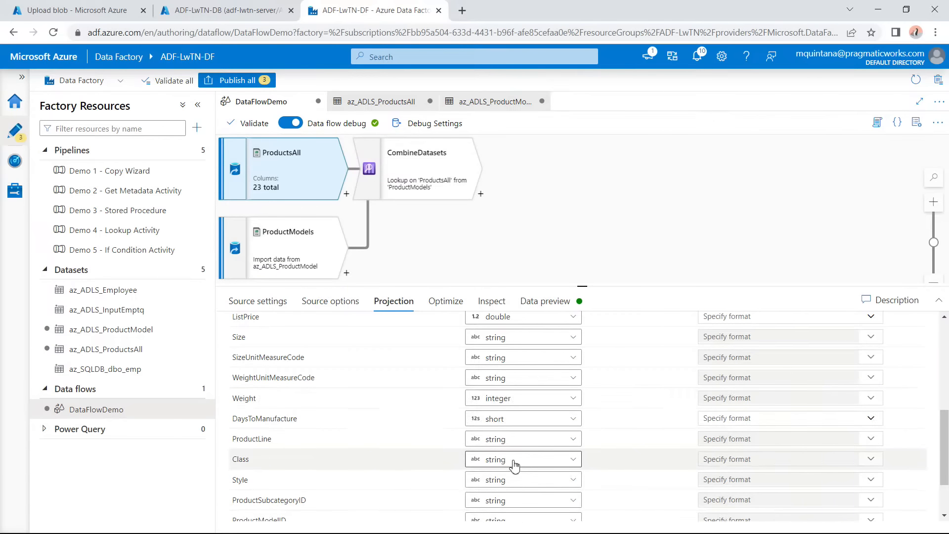
scroll(408, 415, down, 1)
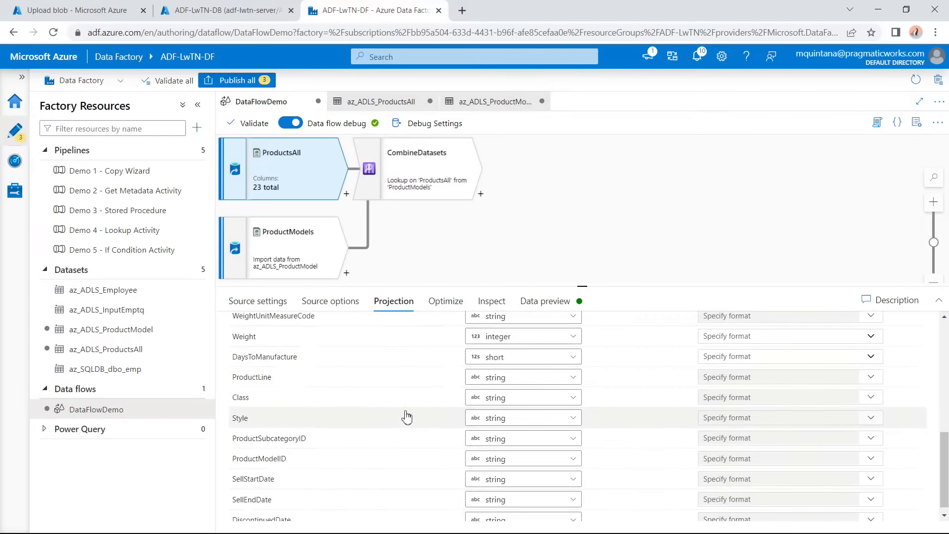
scroll(356, 443, down, 1)
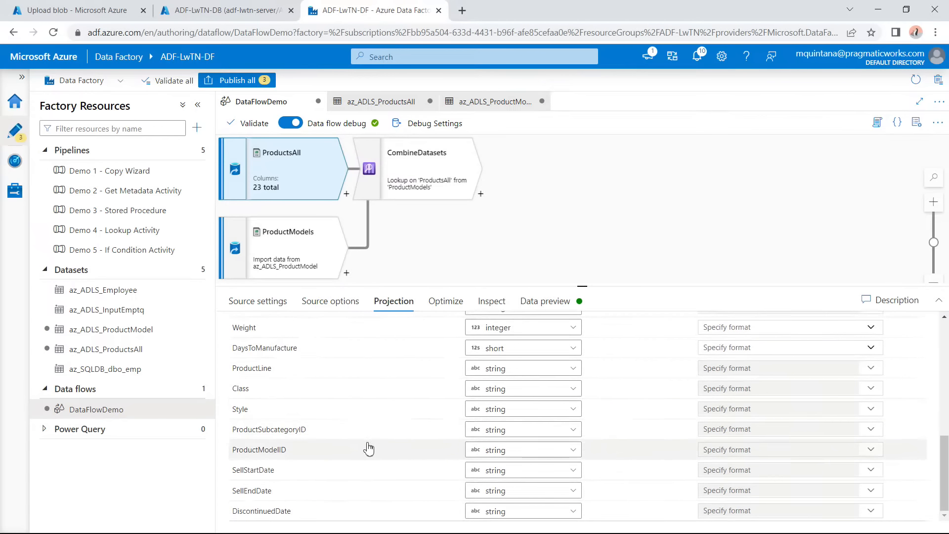
Set the SellStartDate column's type to timestamp in the ProductsAll projection.
click(508, 476)
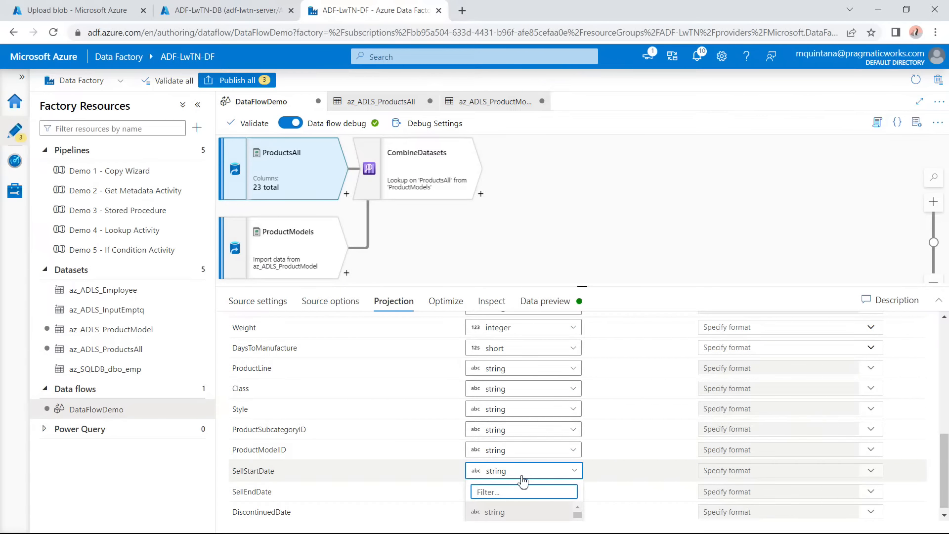
scroll(523, 481, down, 1)
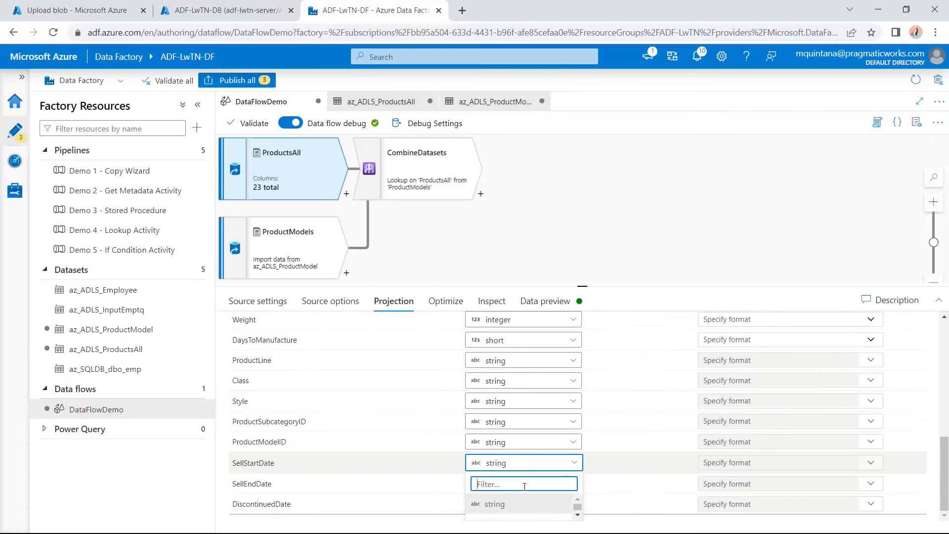
scroll(526, 516, down, 3)
text(date)
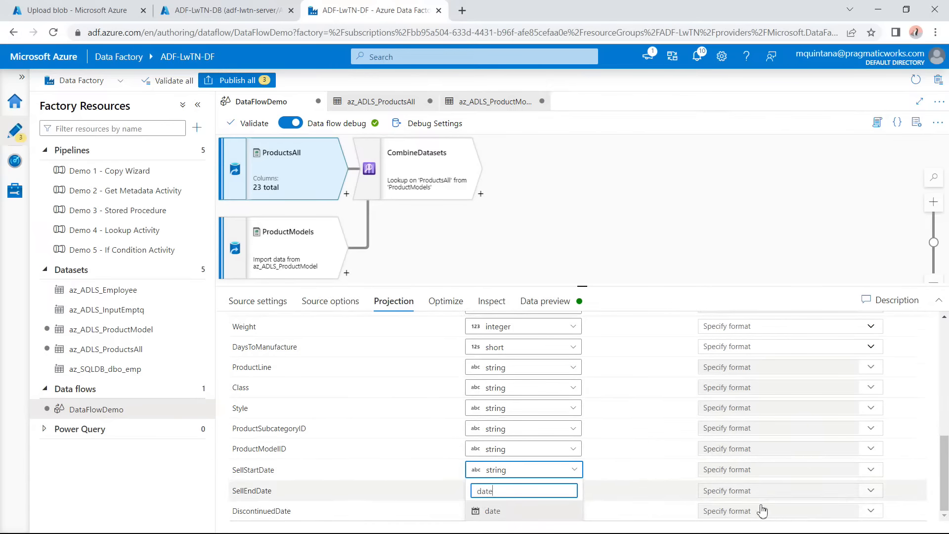
key(BackSpace)
key(BackSpace)
key(BackSpace)
key(BackSpace)
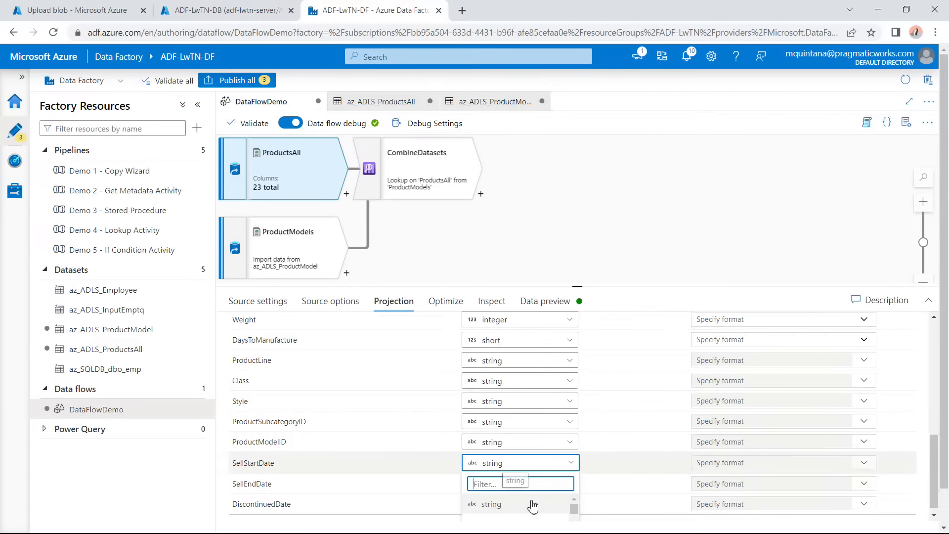
text(time)
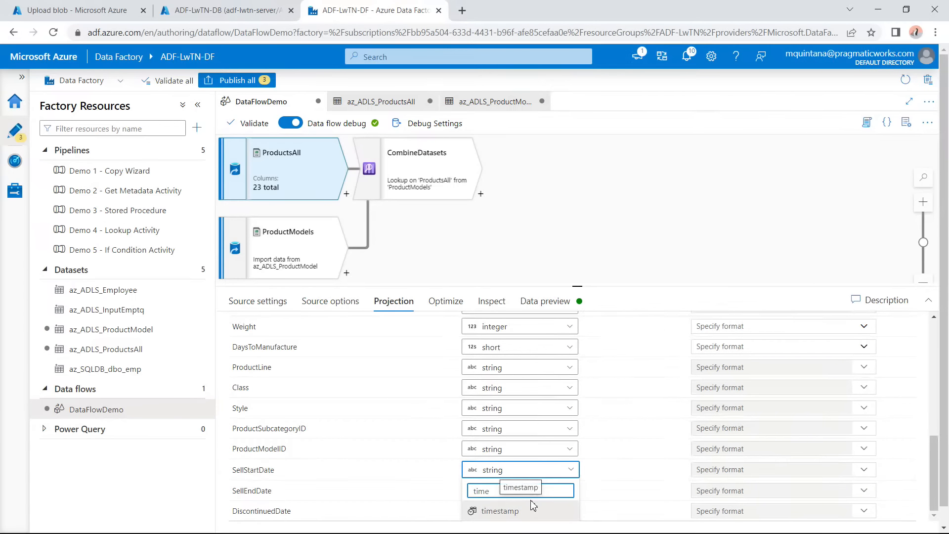
click(517, 512)
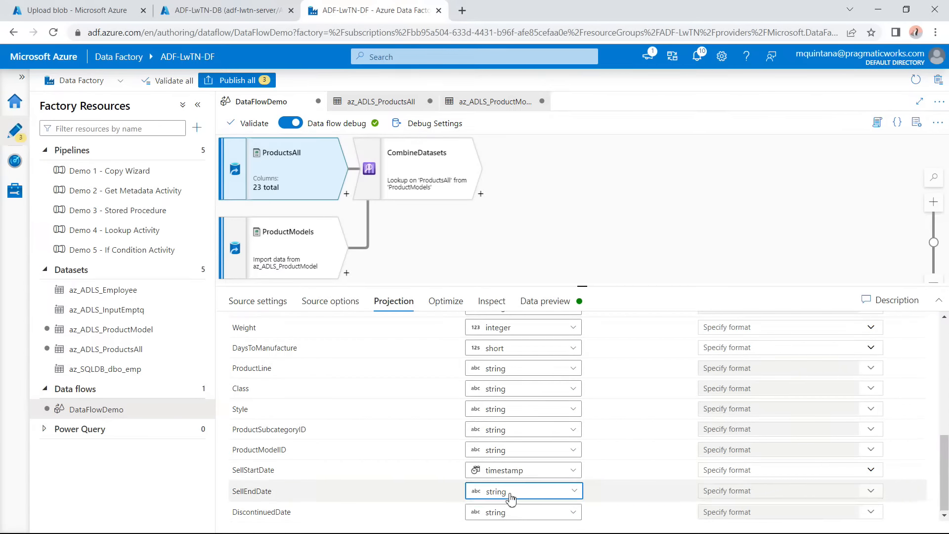
Set the types of the SellEndDate and DiscontinuedDate columns to timestamp in the ProductsAll projection.
click(512, 499)
text(time)
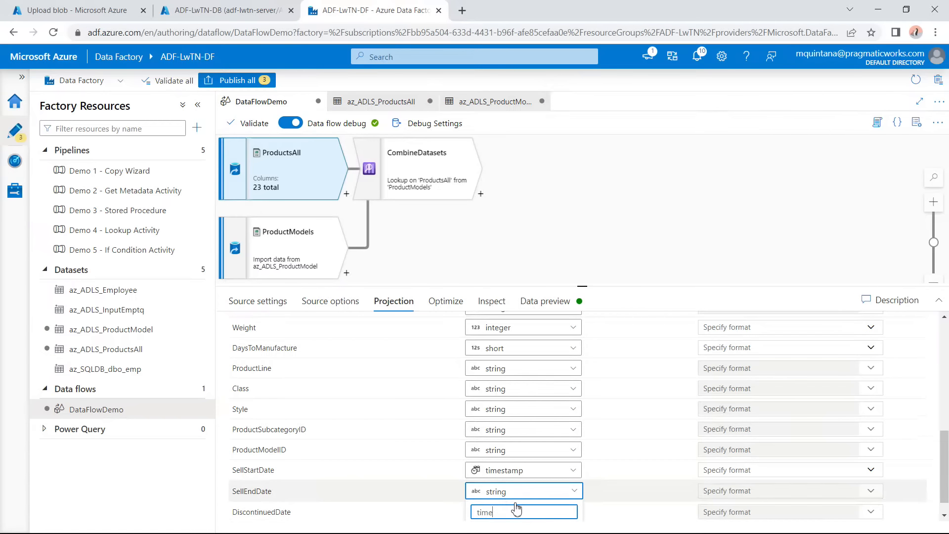
click(518, 511)
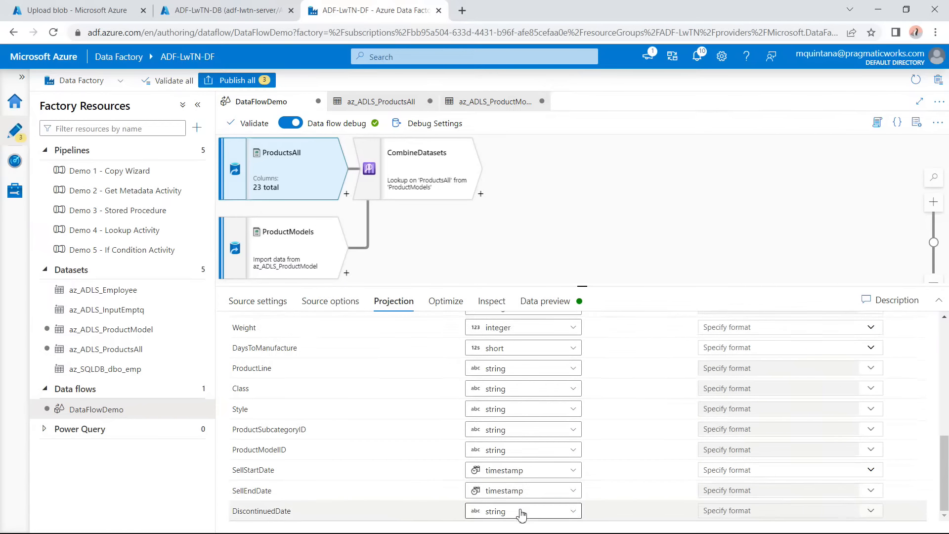
click(525, 511)
text(t)
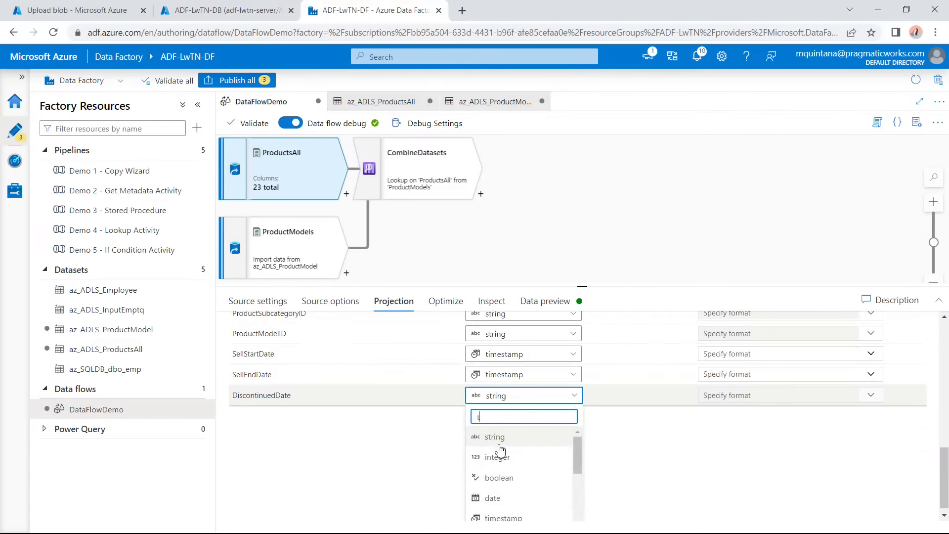
text(ime)
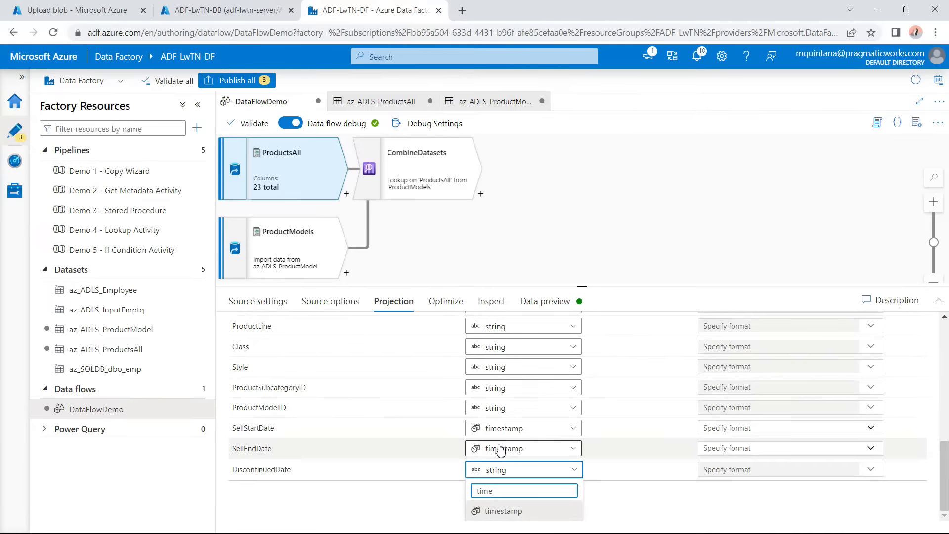
click(524, 512)
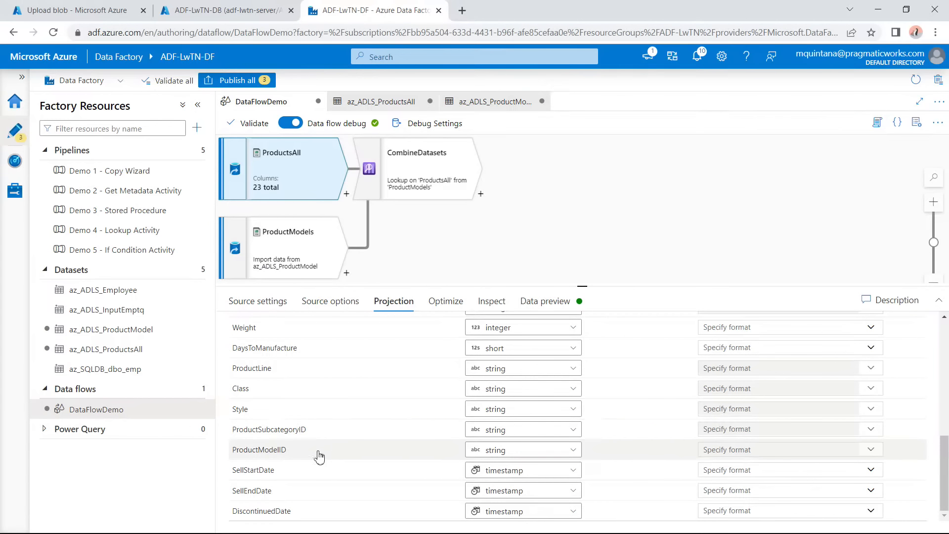
click(503, 450)
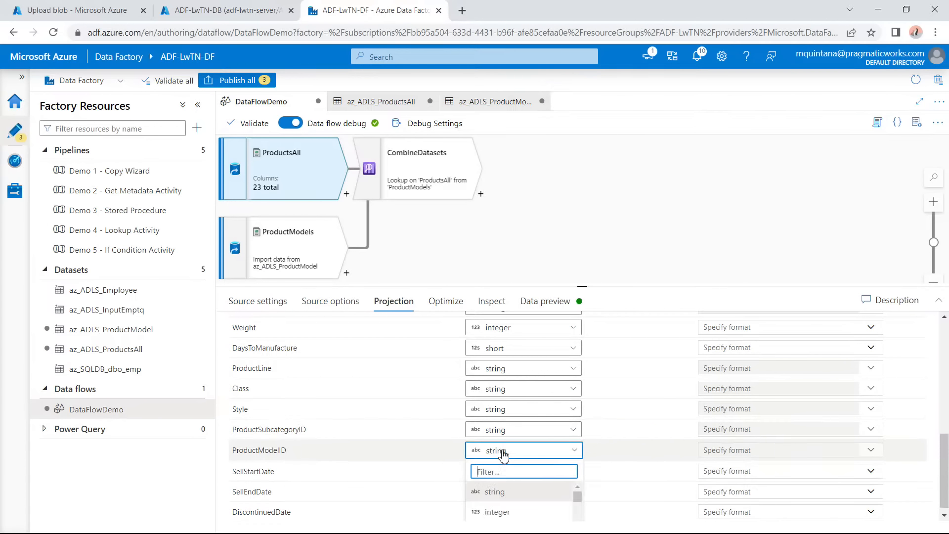
scroll(507, 513, up, 3)
scroll(507, 511, up, 3)
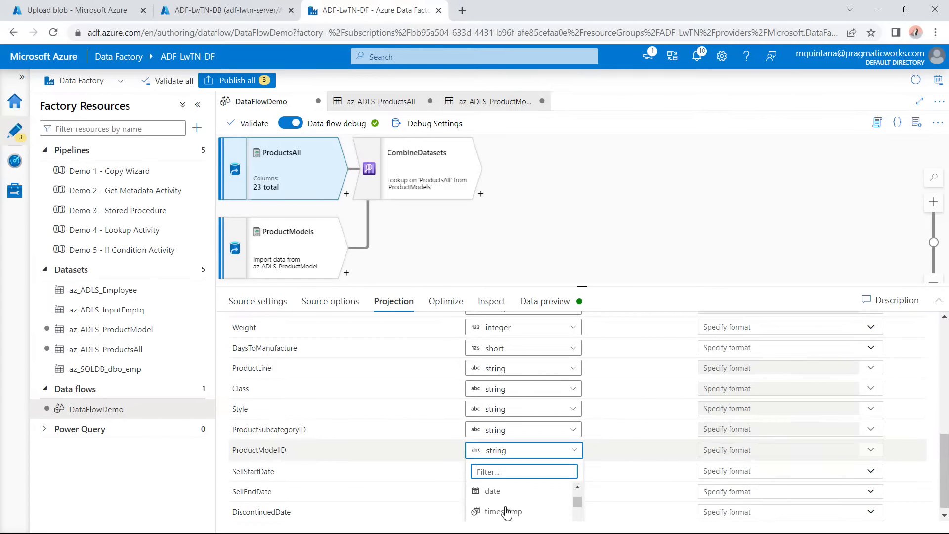
scroll(507, 504, down, 3)
scroll(507, 504, up, 3)
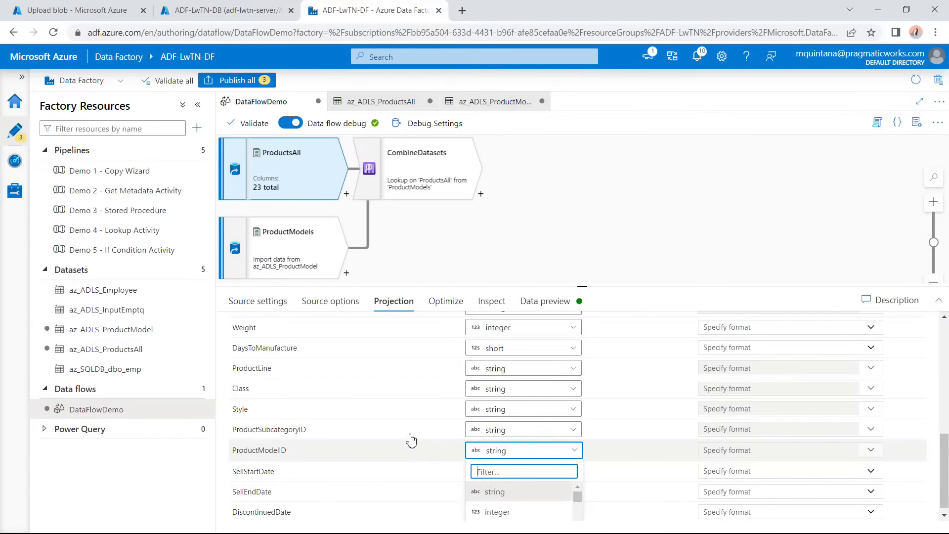
click(287, 471)
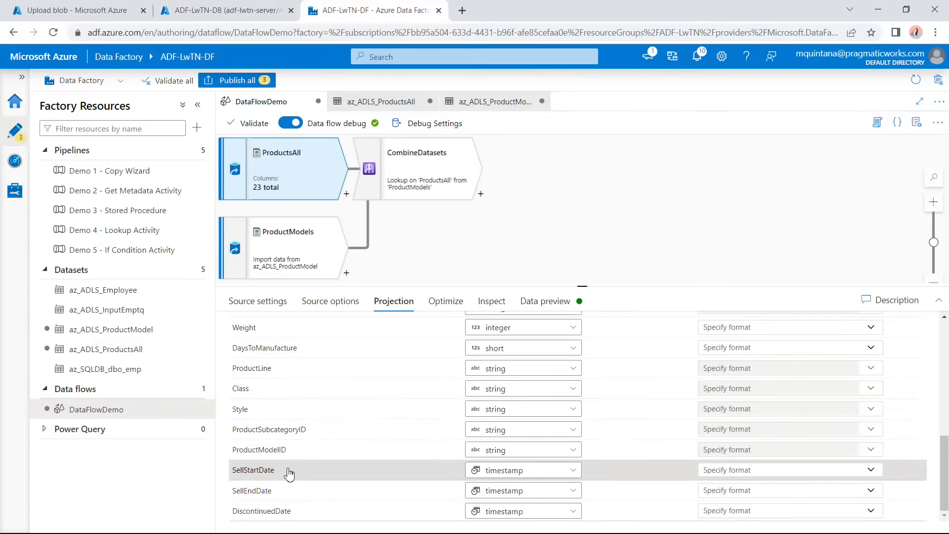
Check the column types in the ProductModels projection and load the data preview of the CombineDatasets lookup.
click(277, 242)
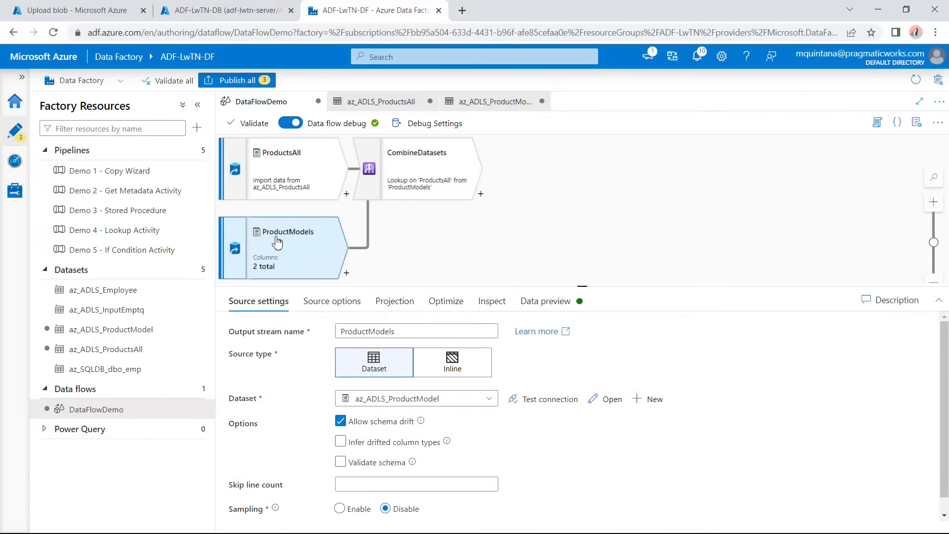
click(398, 304)
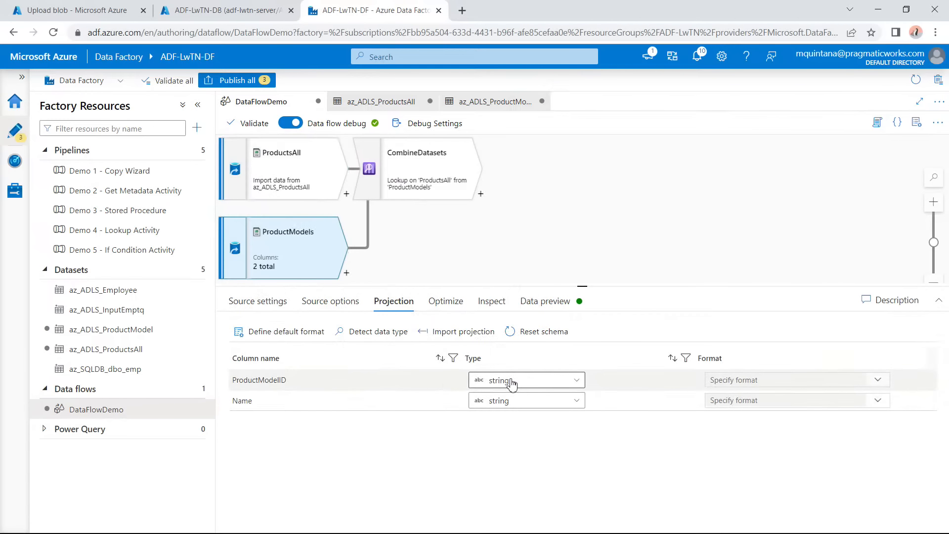
click(424, 178)
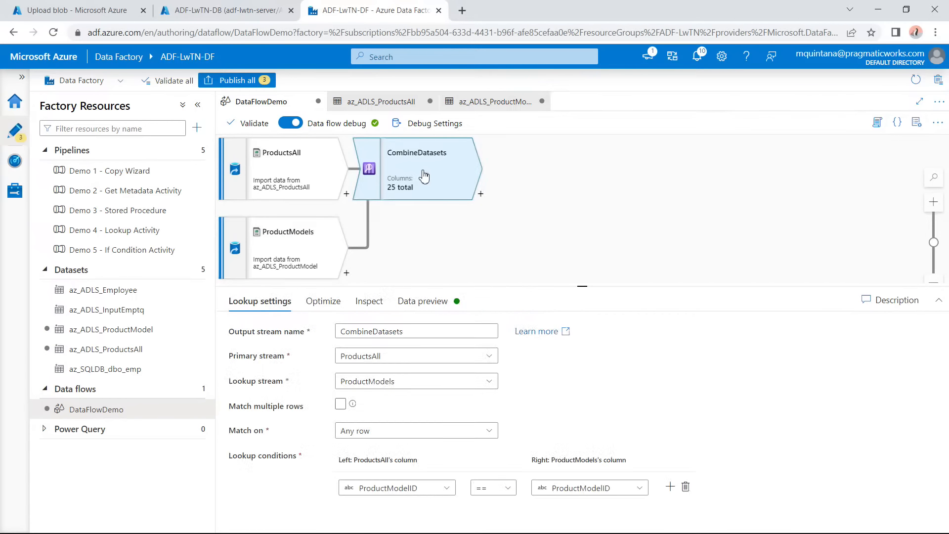
click(421, 303)
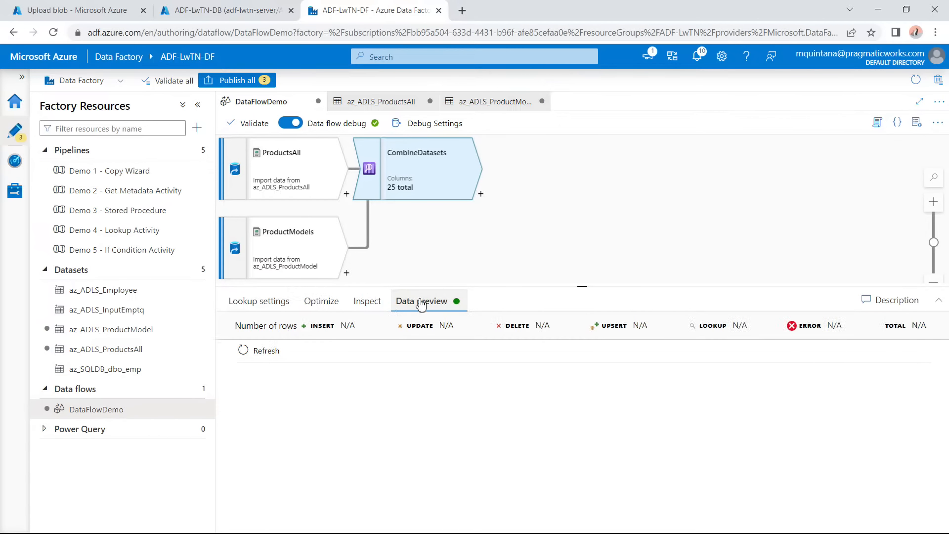
click(265, 355)
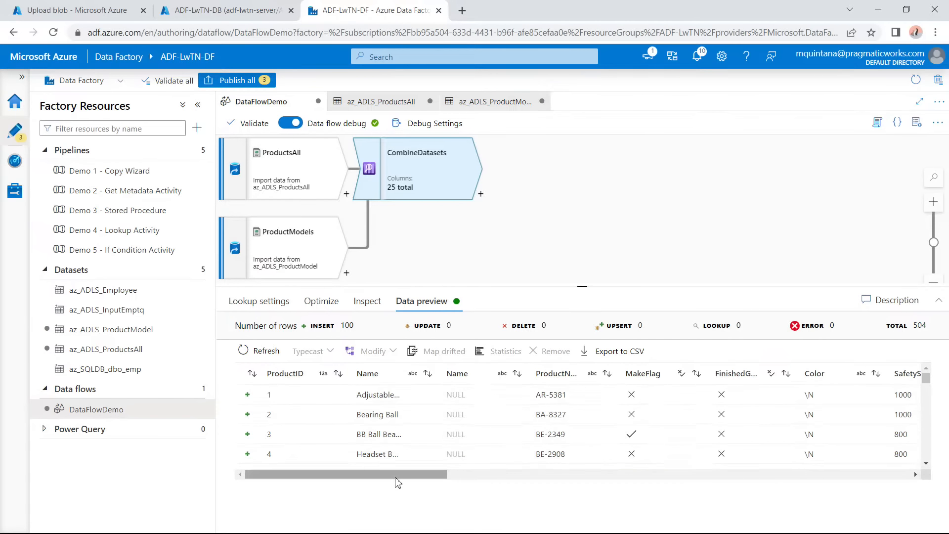
Examine the CombineDatasets preview across all columns, widening the two ProductModelID columns to compare the duplicates.
drag(396, 476, 889, 475)
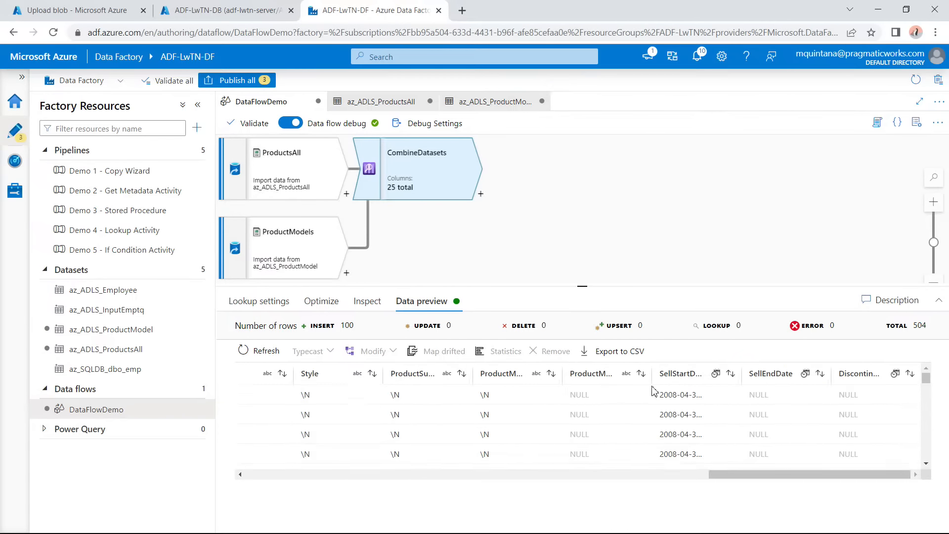
drag(653, 375, 734, 379)
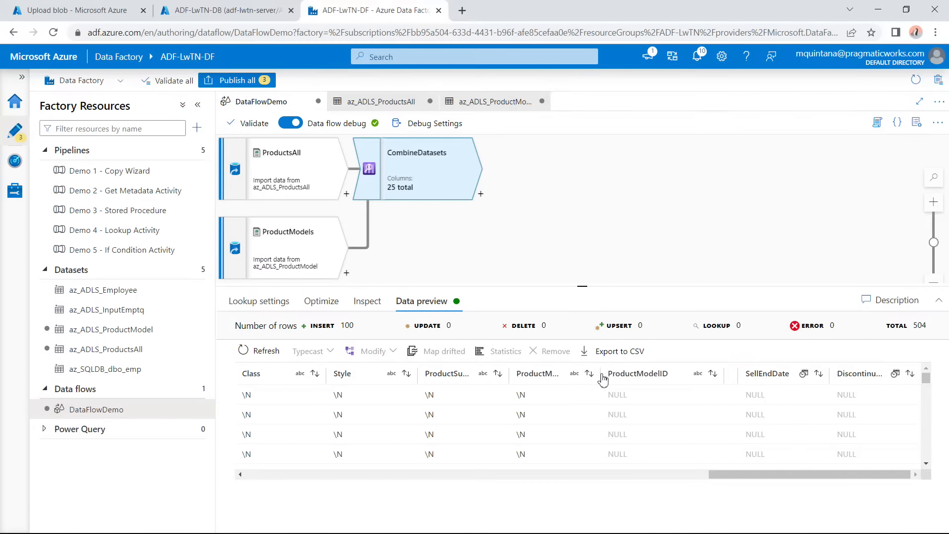
drag(599, 375, 648, 378)
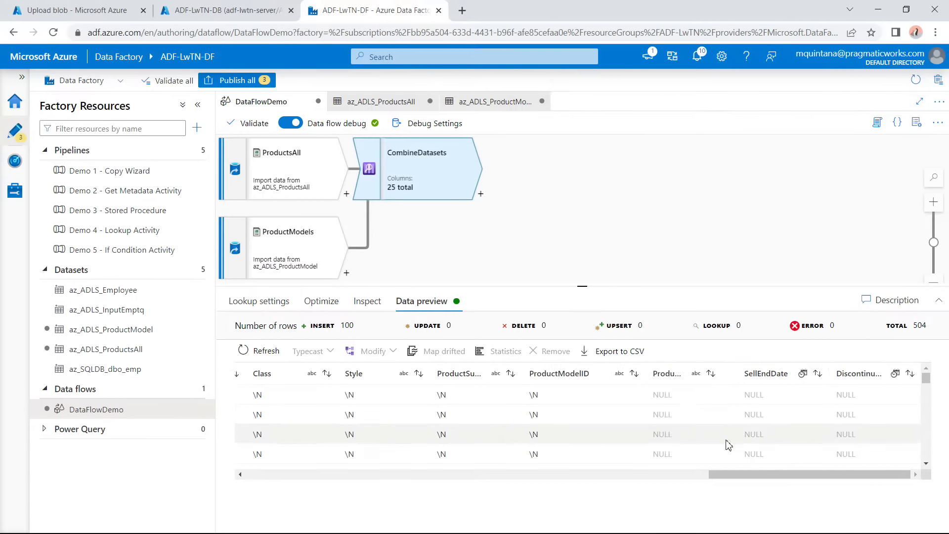
drag(741, 476, 229, 479)
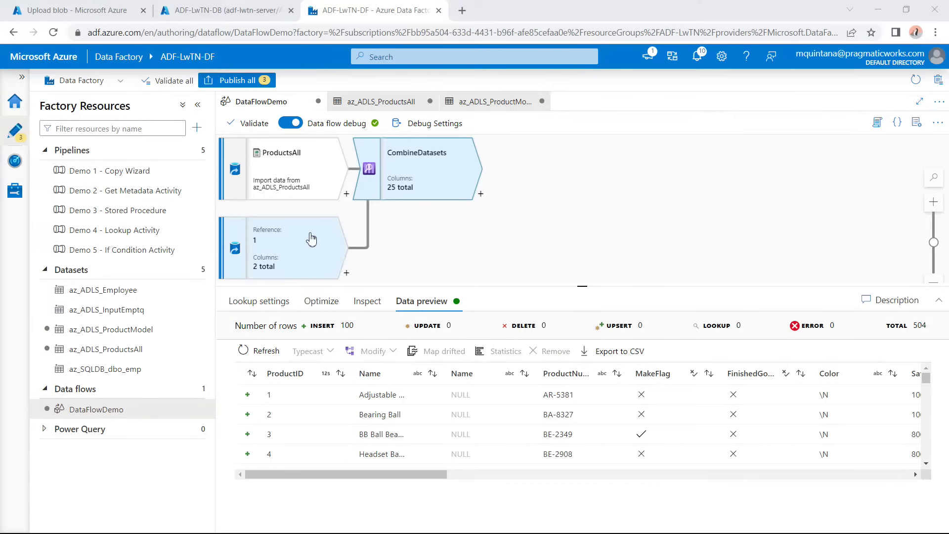
Add a Select transformation after CombineDatasets and name its output stream RemoveDuplicateColumns.
click(482, 196)
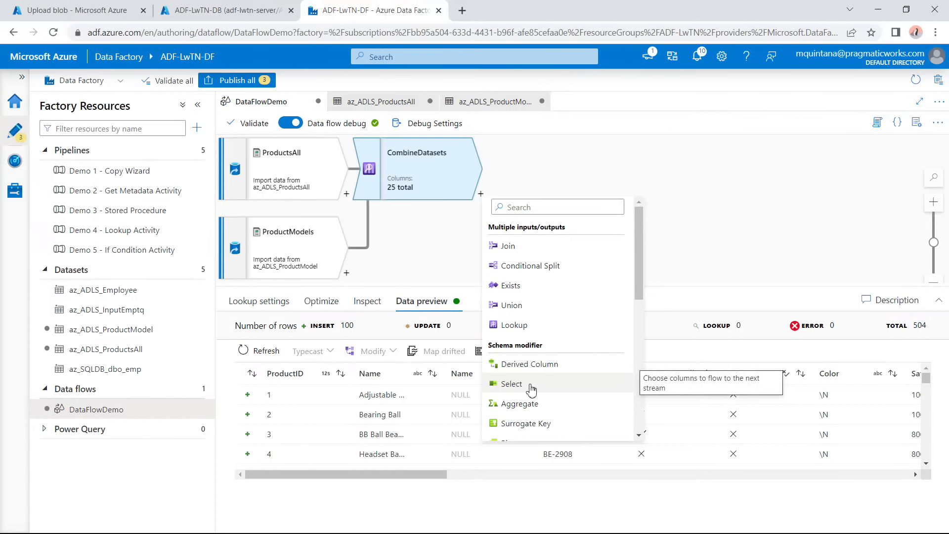
click(512, 384)
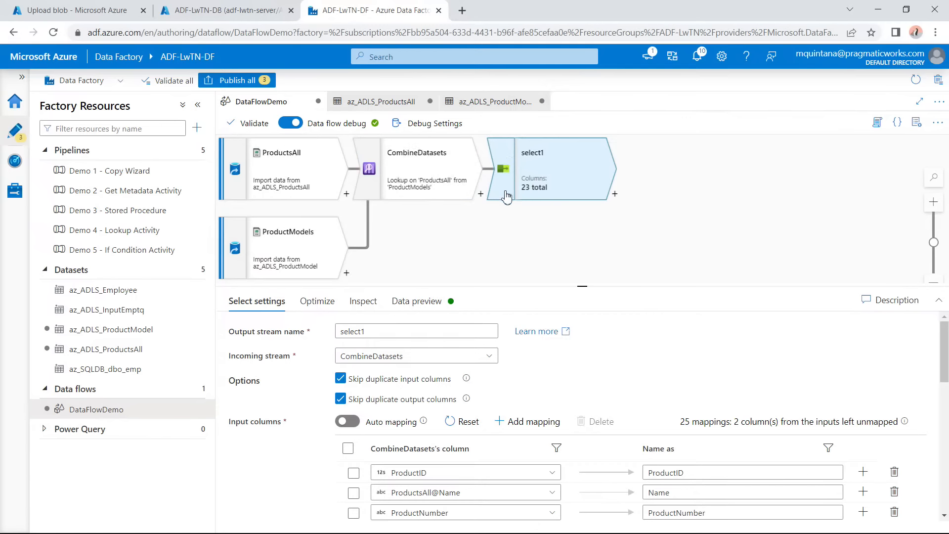
drag(943, 352, 920, 489)
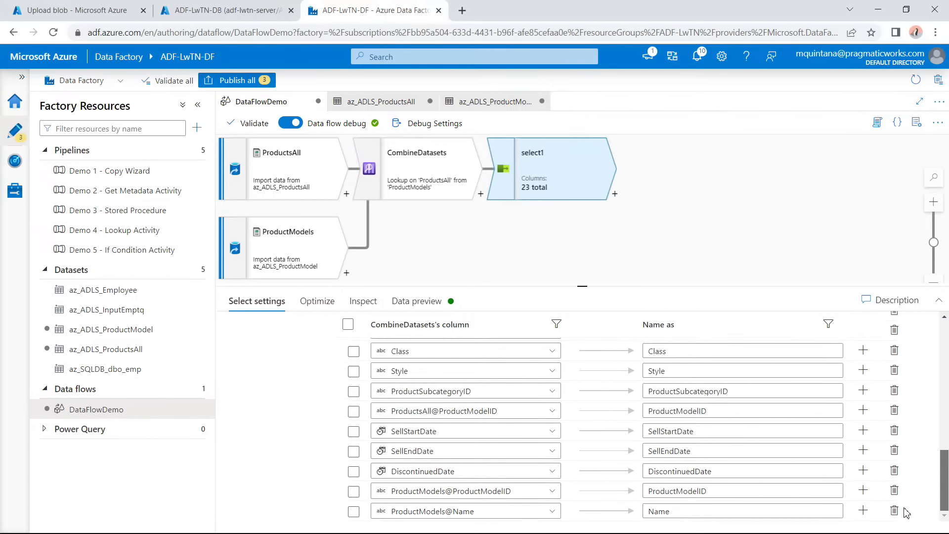
scroll(909, 502, up, 12)
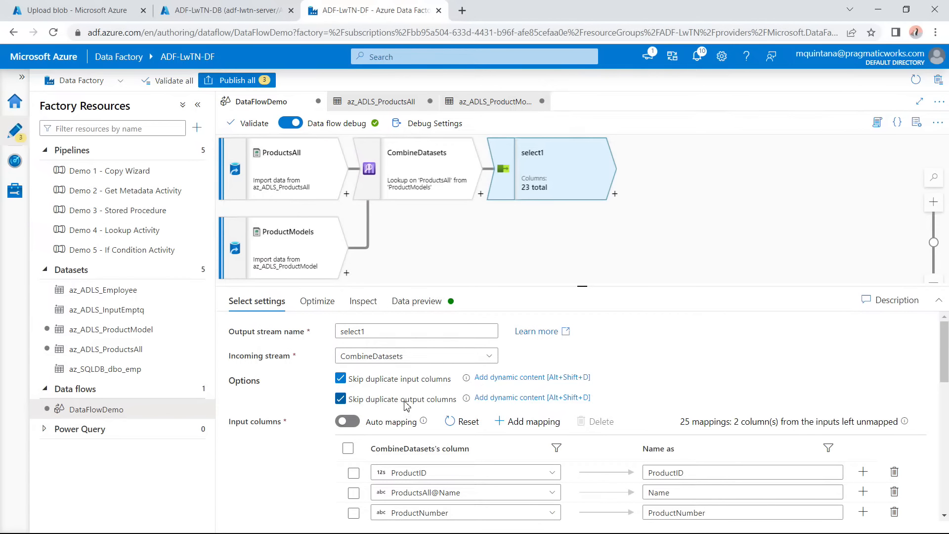
double_click(342, 332)
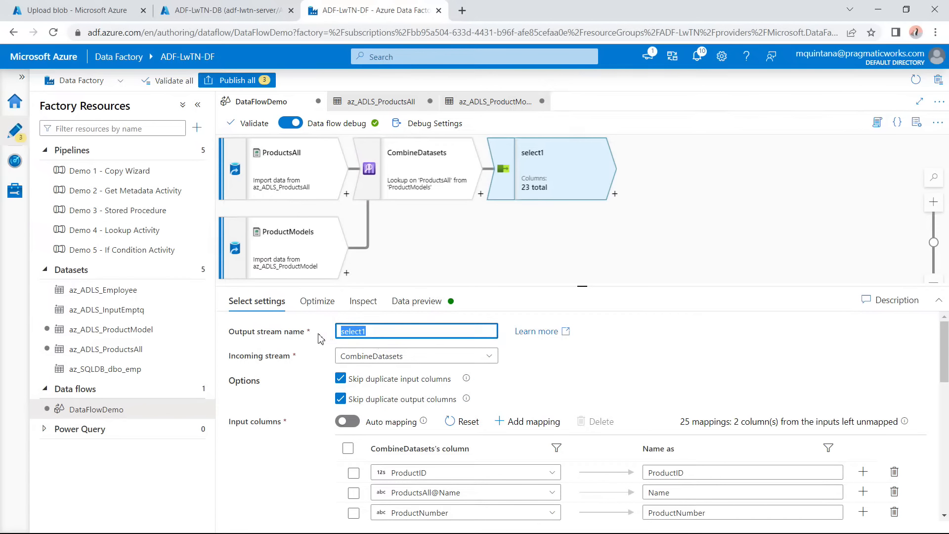
text(RemoveDuplicateColumns)
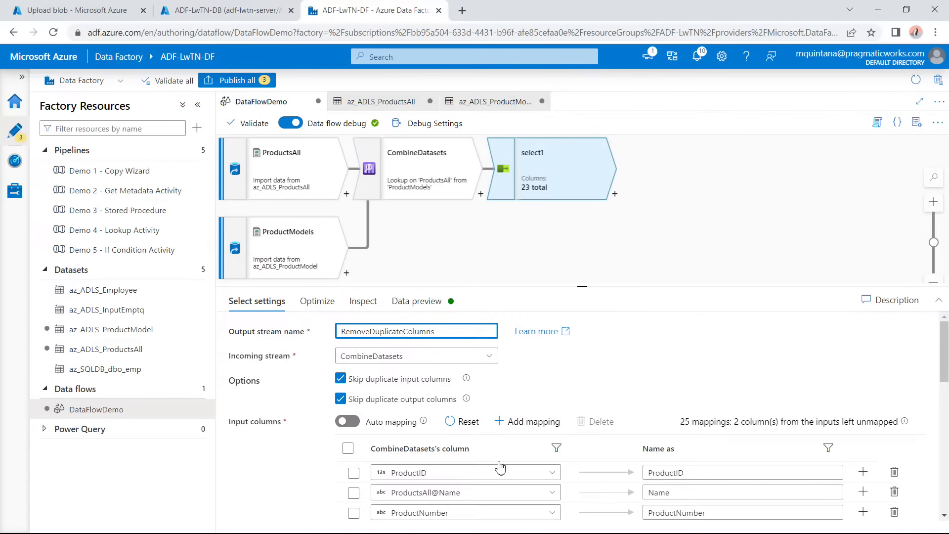
Map ProductModels@Name to the output name "Model Name" and delete the ProductModels@ProductModelID mapping.
scroll(495, 465, down, 3)
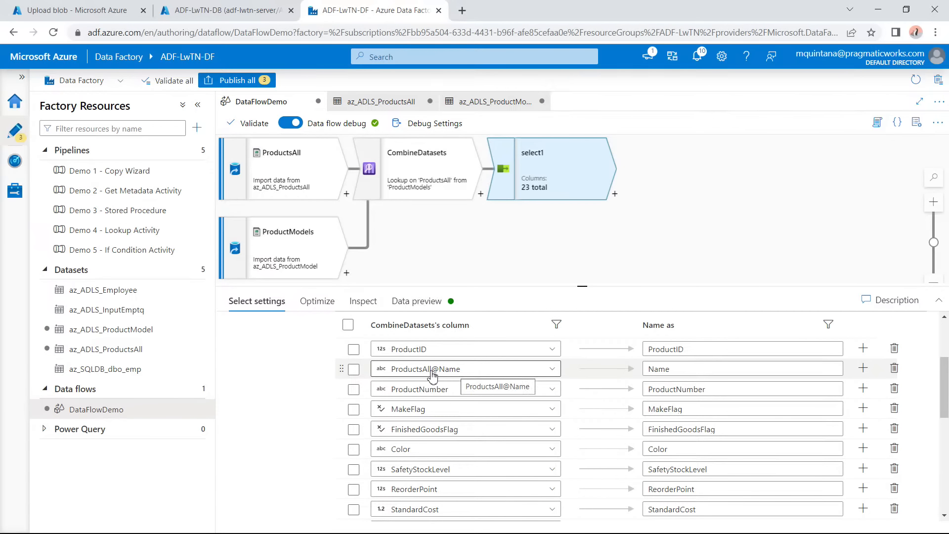
scroll(563, 420, down, 6)
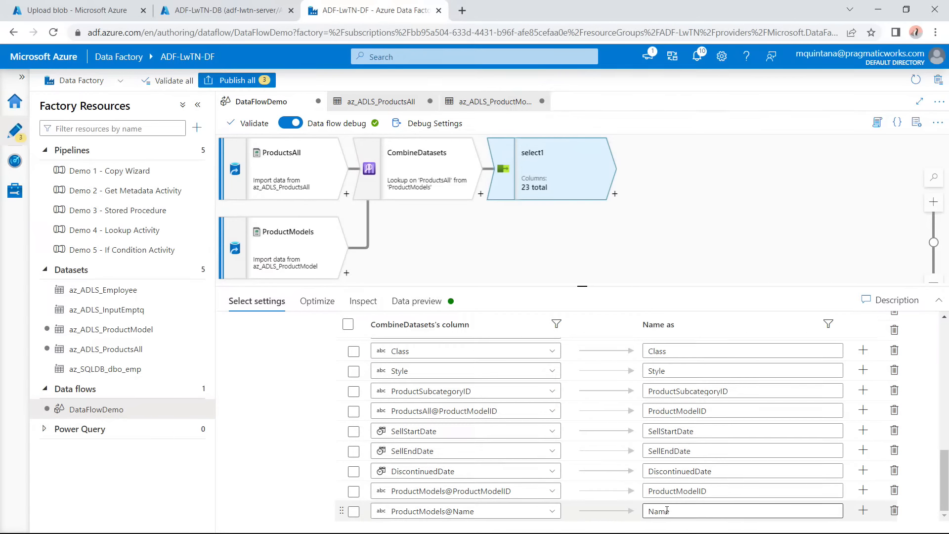
click(651, 511)
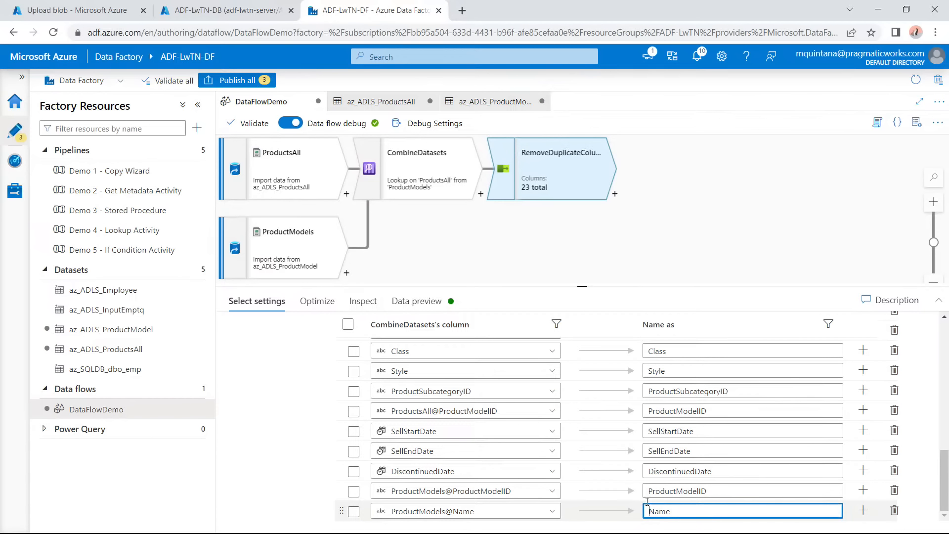
text(Model)
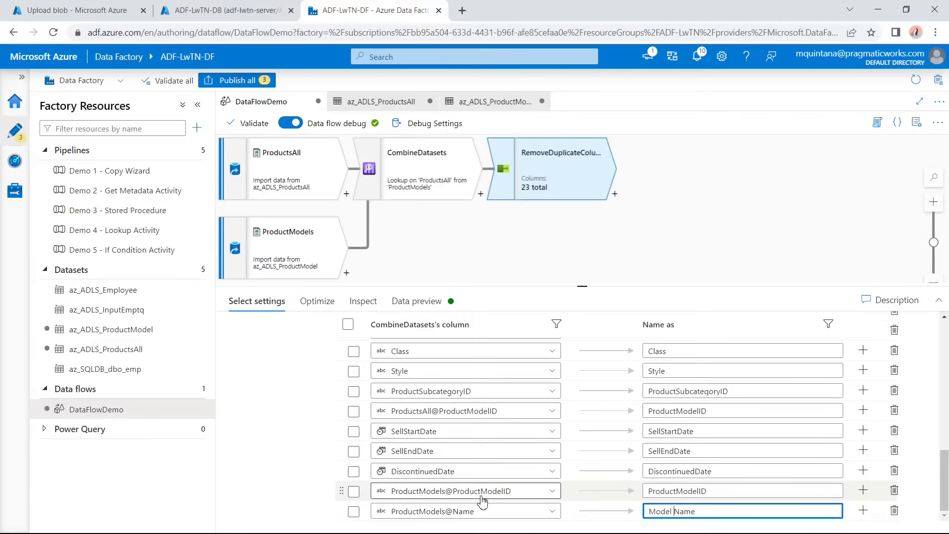
click(894, 490)
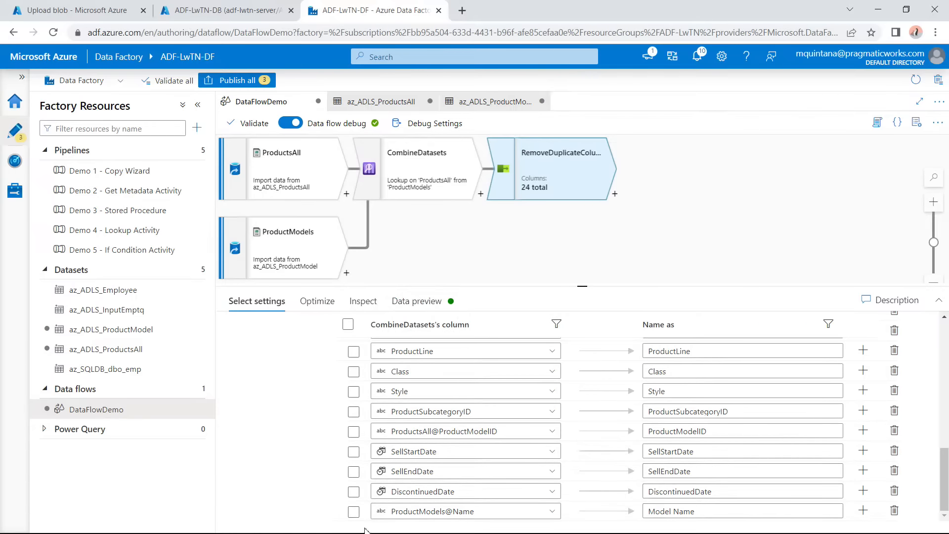
Move the ProductModels@Name mapping up the RemoveDuplicateColumns column list to sit directly below ProductsAll@Name.
drag(341, 511, 341, 352)
scroll(339, 413, up, 3)
drag(344, 477, 340, 354)
scroll(336, 410, up, 3)
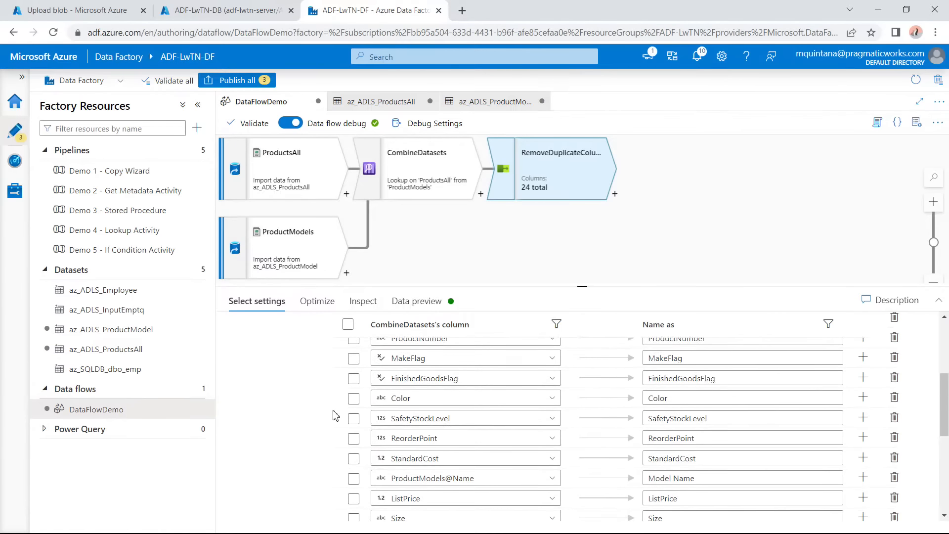
drag(344, 478, 342, 381)
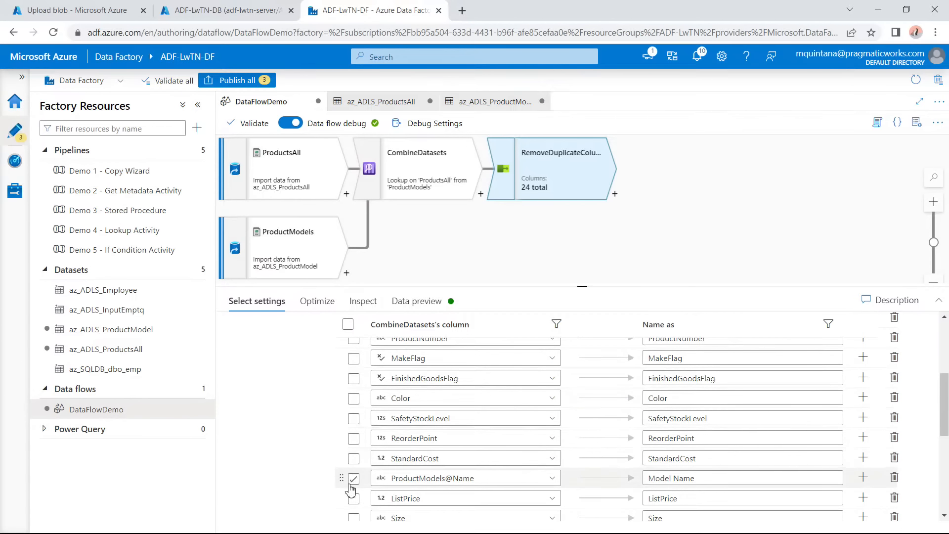
drag(341, 478, 340, 352)
scroll(346, 425, up, 5)
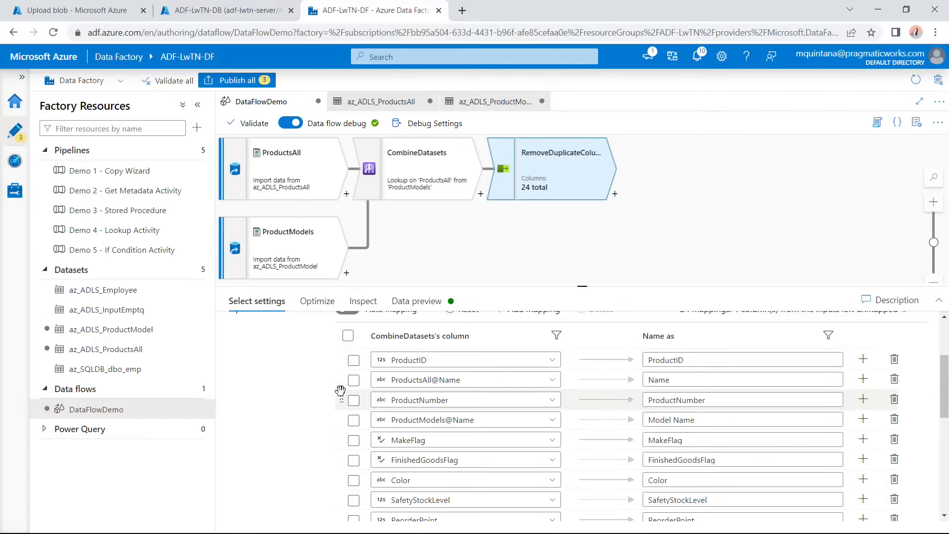
drag(341, 420, 341, 392)
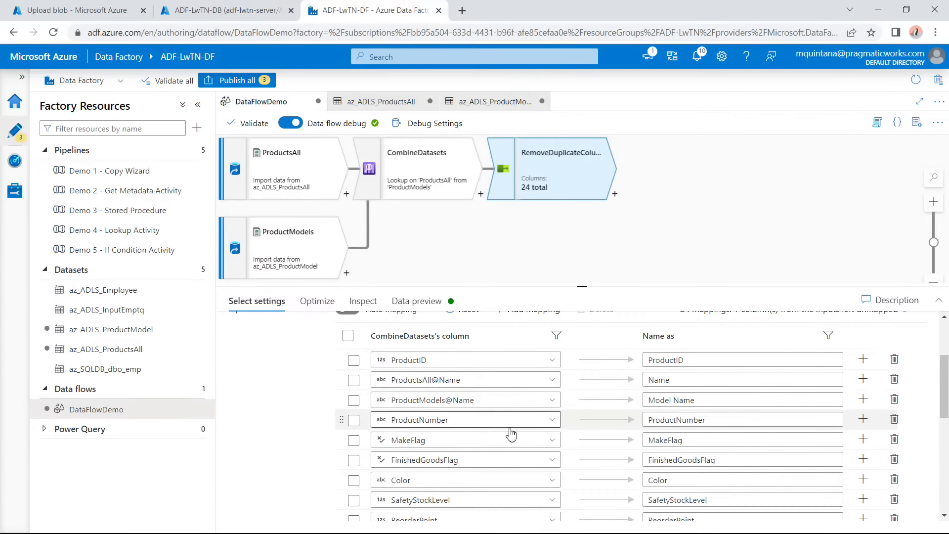
Load the data preview of RemoveDuplicateColumns and look through its rows, checking the Model Name column beside Name.
click(405, 303)
click(265, 352)
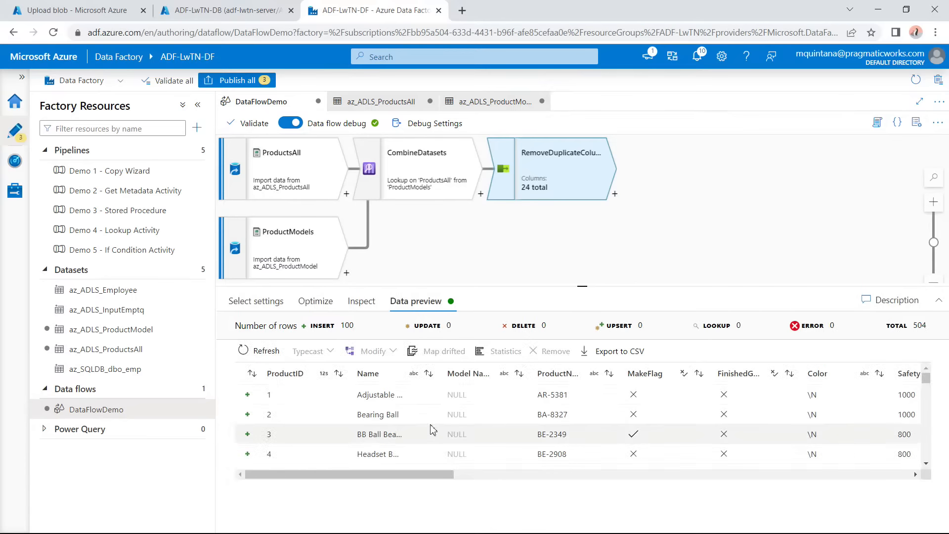
scroll(486, 438, down, 20)
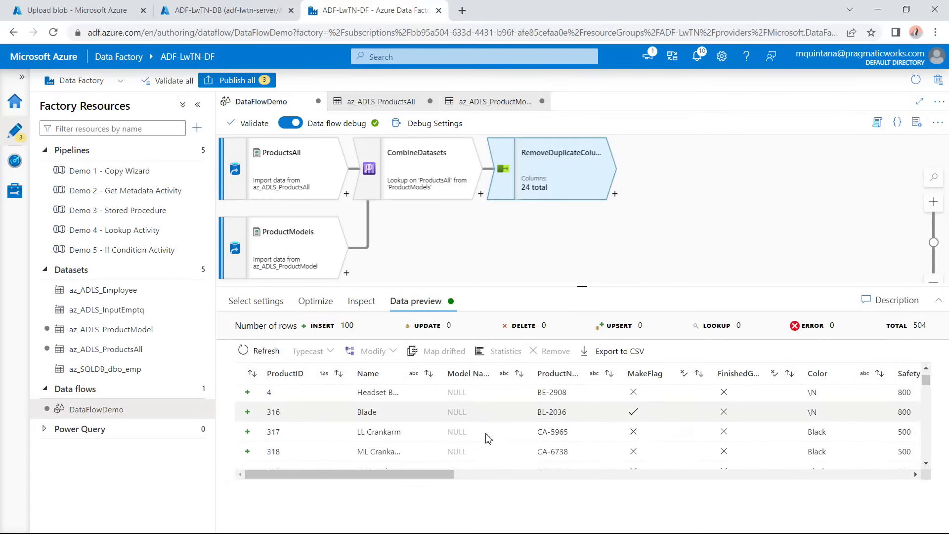
scroll(486, 438, down, 3)
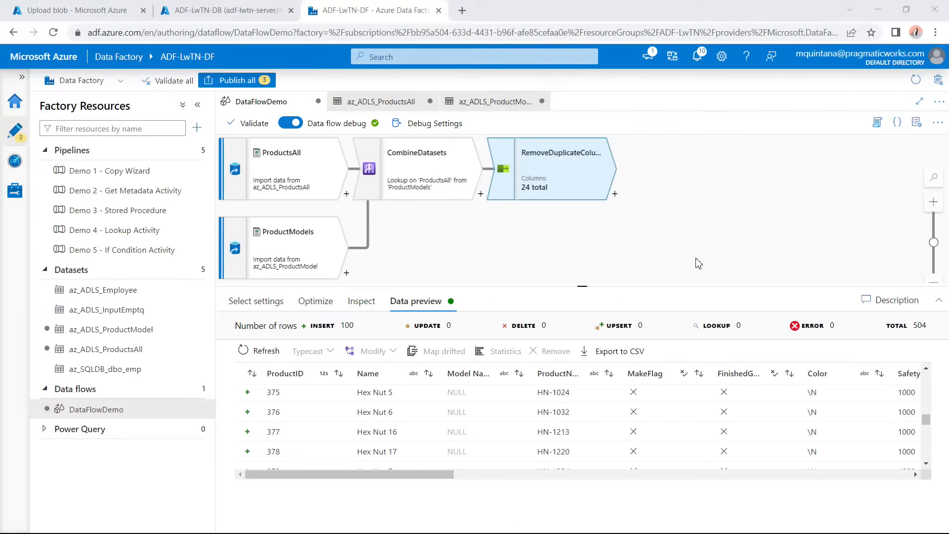
Add a Filter transformation after RemoveDuplicateColumns and name its output stream RemoveNoListPrice.
click(615, 194)
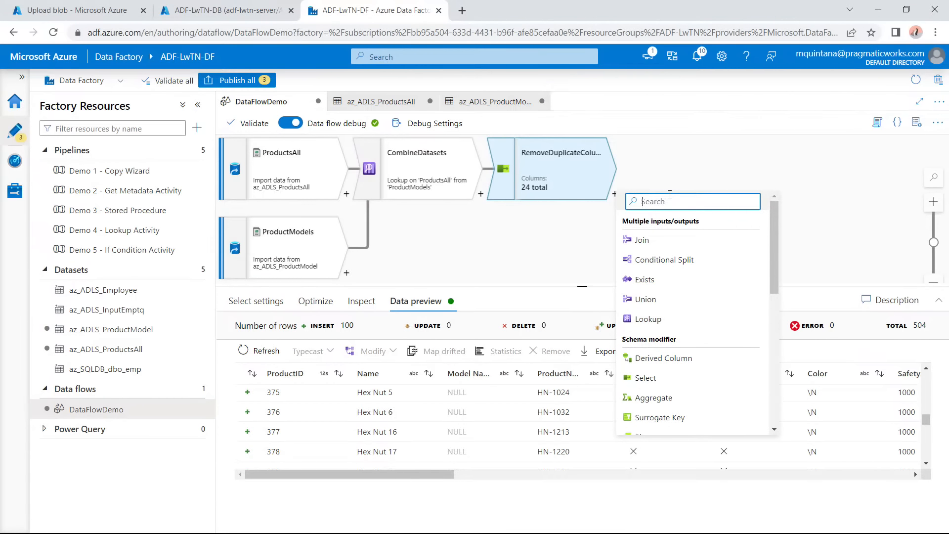
scroll(670, 284, down, 5)
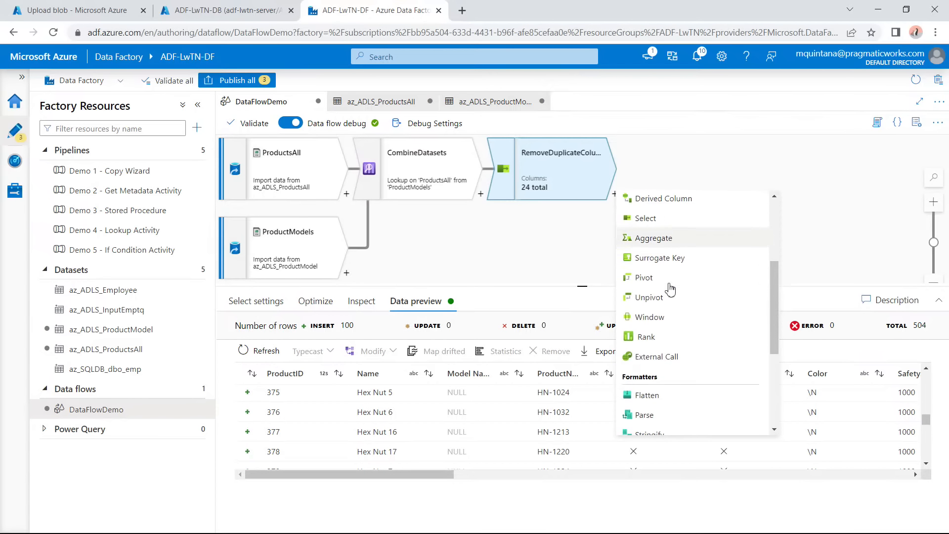
scroll(671, 288, down, 2)
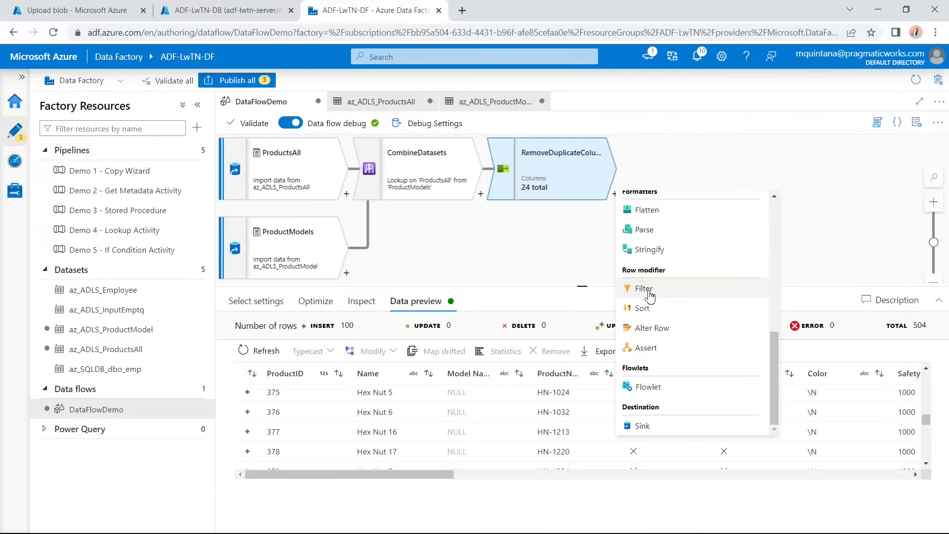
click(643, 289)
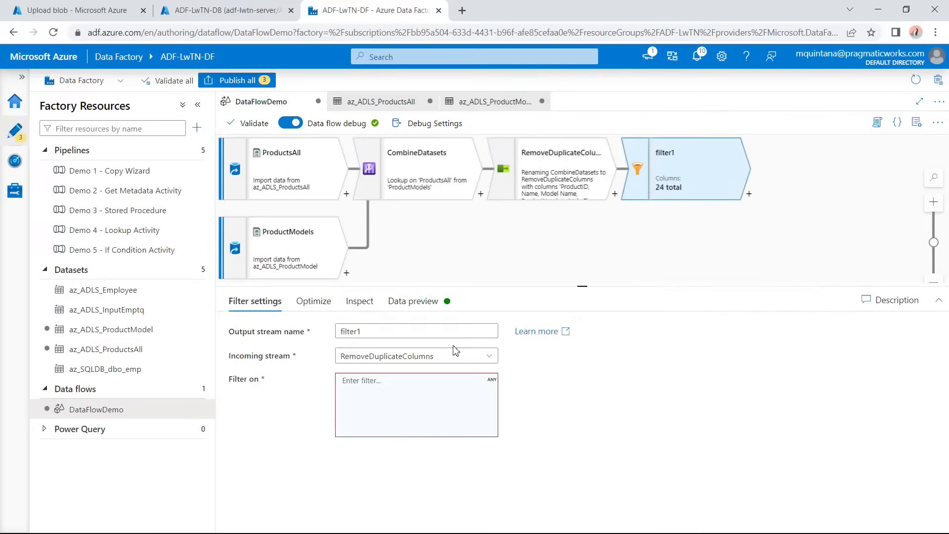
click(409, 331)
drag(409, 331, 307, 322)
text(RemoveNo)
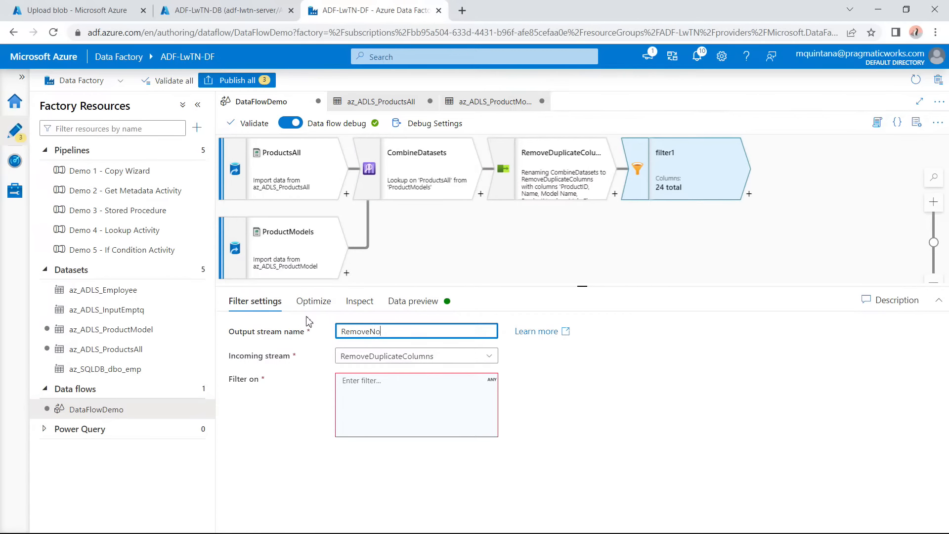
text(ListPrice)
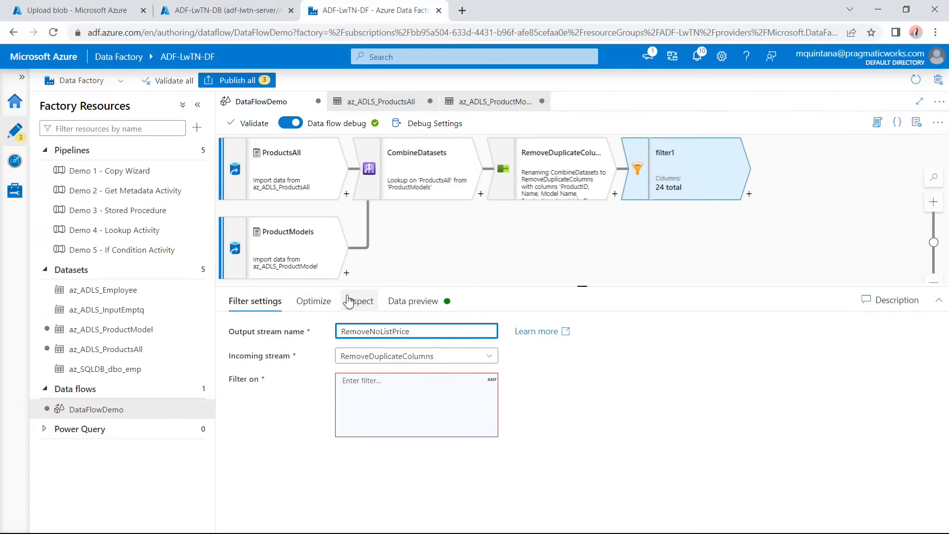
Open the visual expression builder for the RemoveNoListPrice filter condition.
click(397, 386)
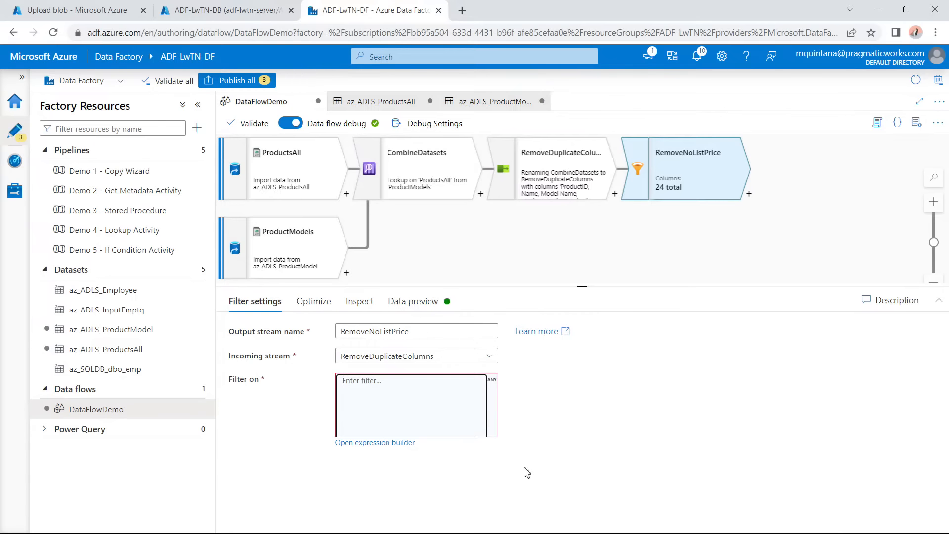
click(416, 301)
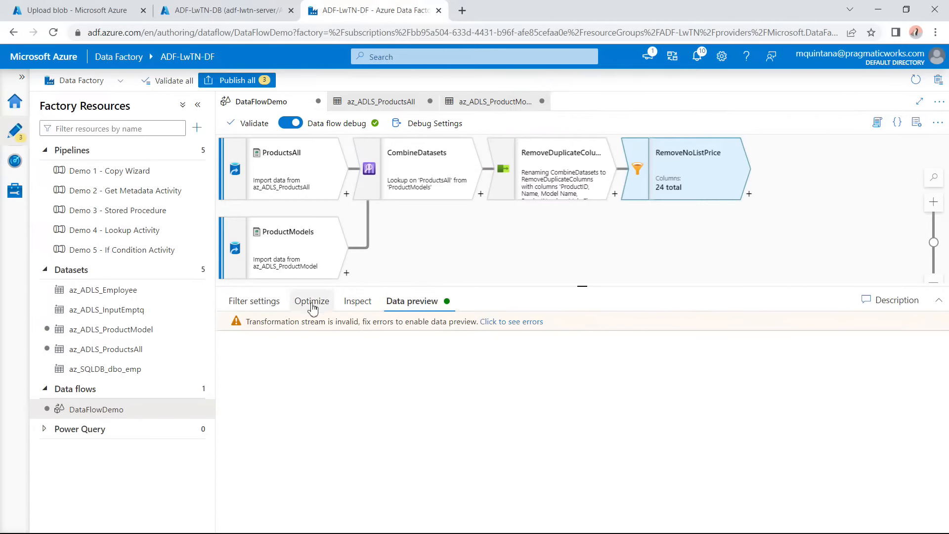
click(270, 305)
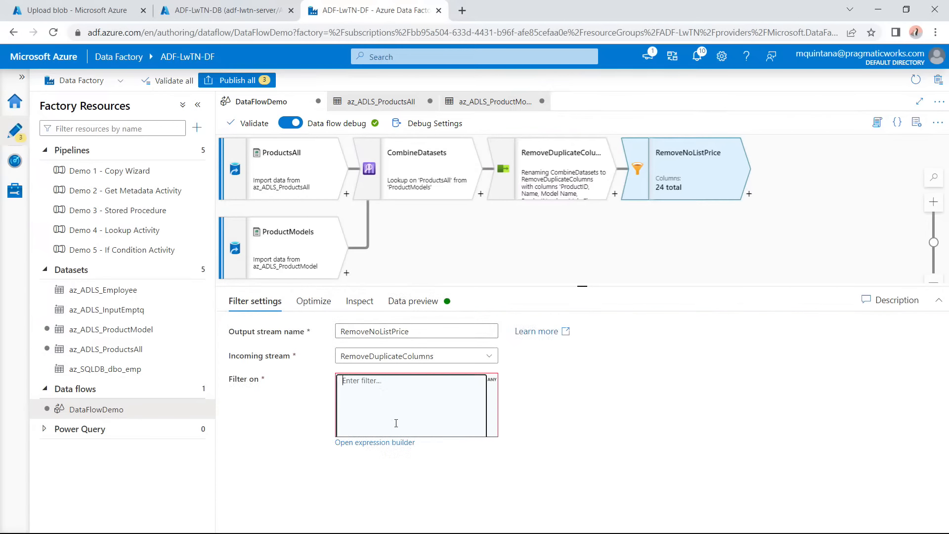
click(386, 443)
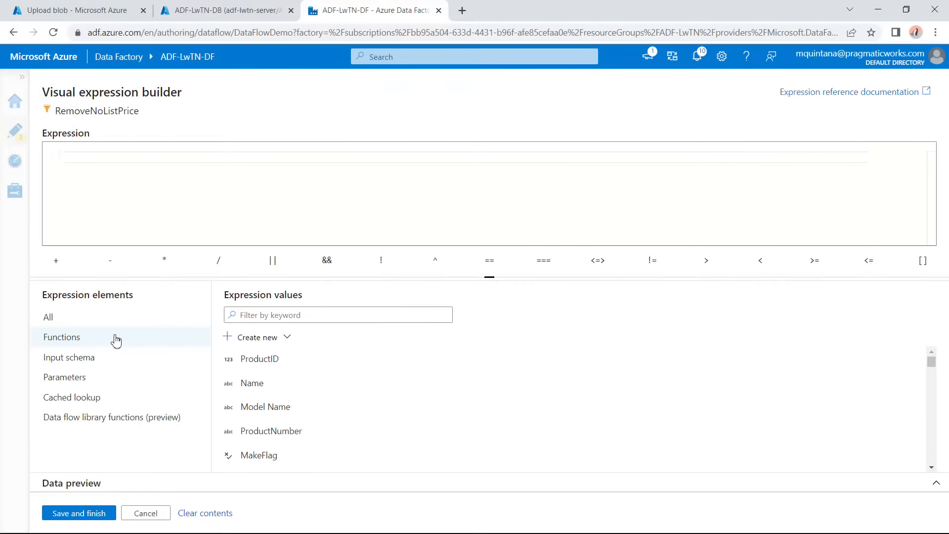
Browse the available expression functions and search them for "sum" to check which can be used in a filter.
click(93, 341)
scroll(307, 364, down, 5)
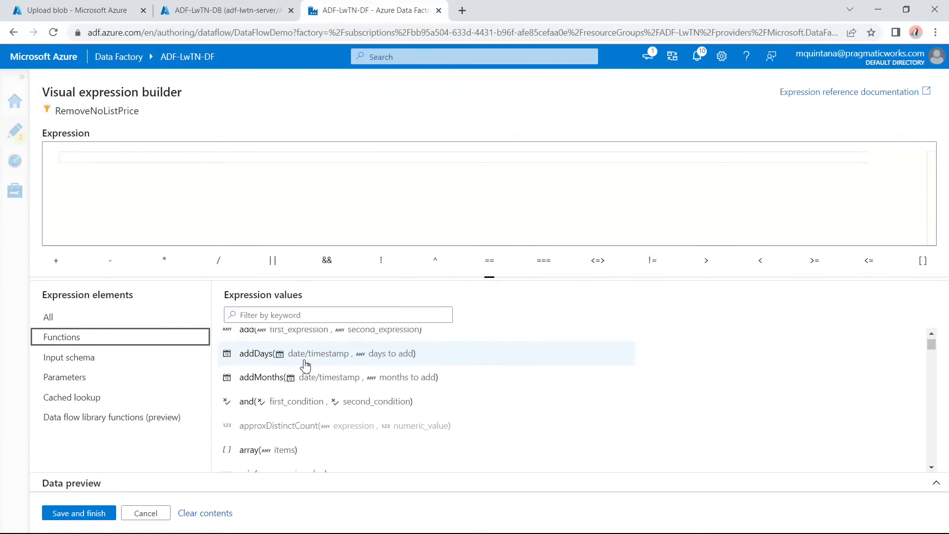
scroll(307, 368, down, 15)
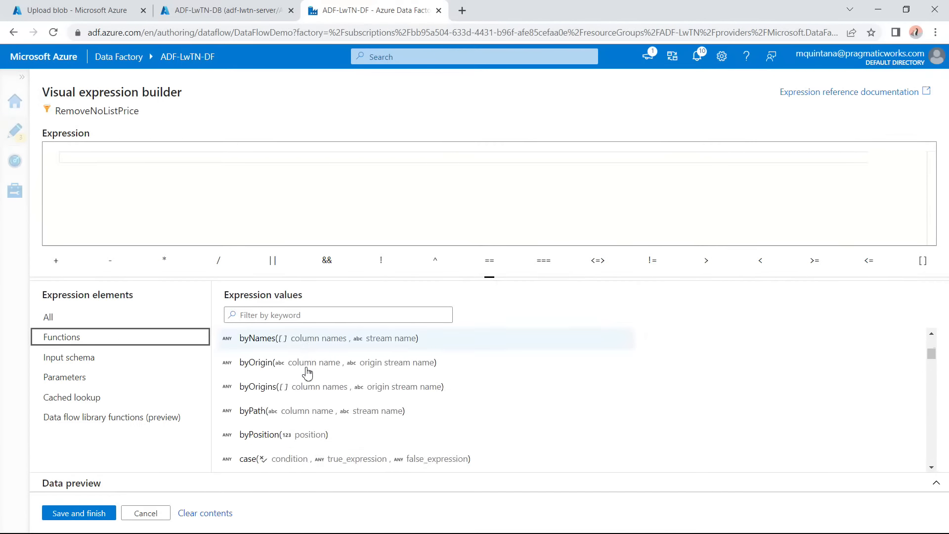
scroll(307, 375, down, 10)
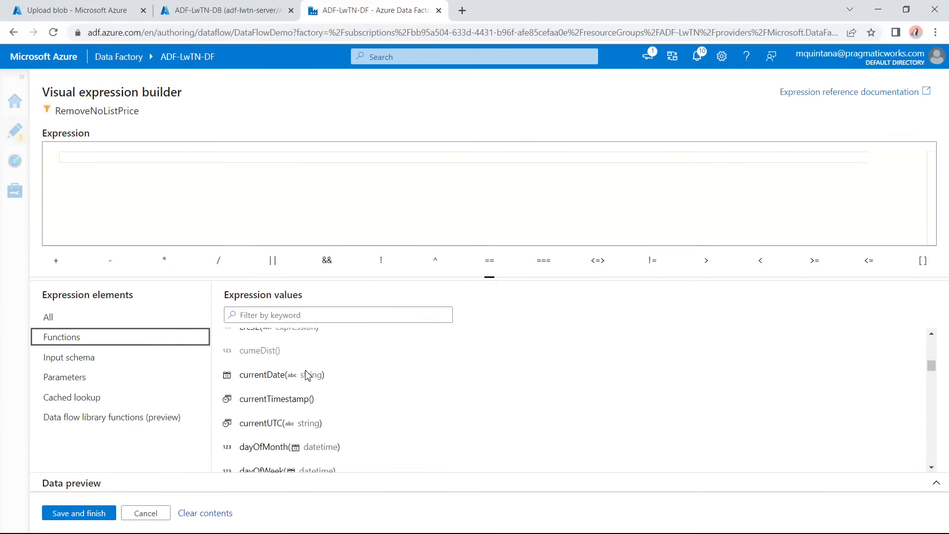
scroll(307, 376, down, 7)
click(266, 320)
text(sum)
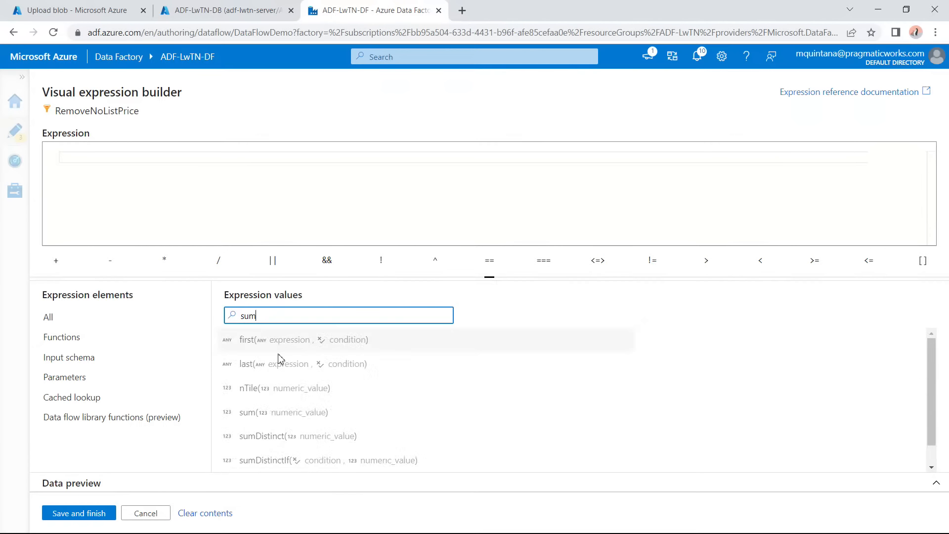
scroll(316, 390, down, 1)
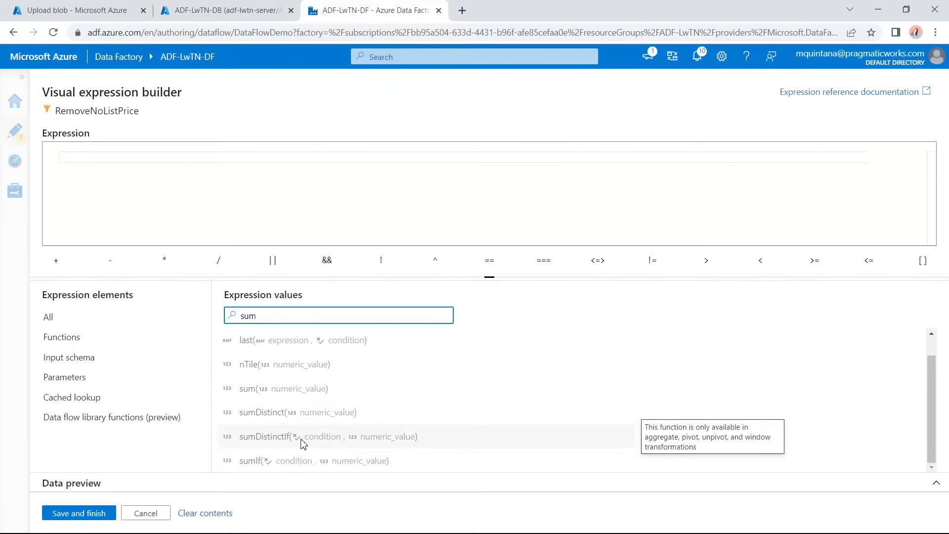
drag(261, 316, 228, 315)
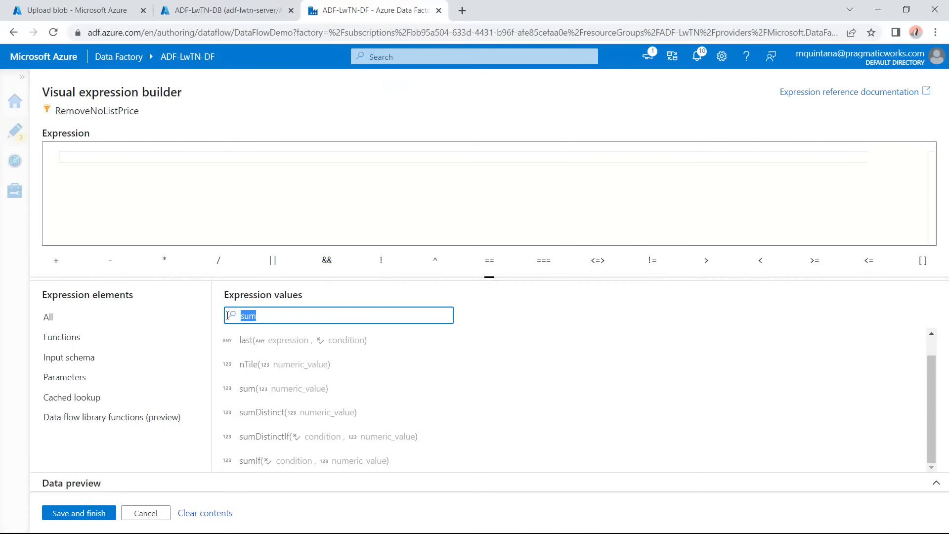
key(BackSpace)
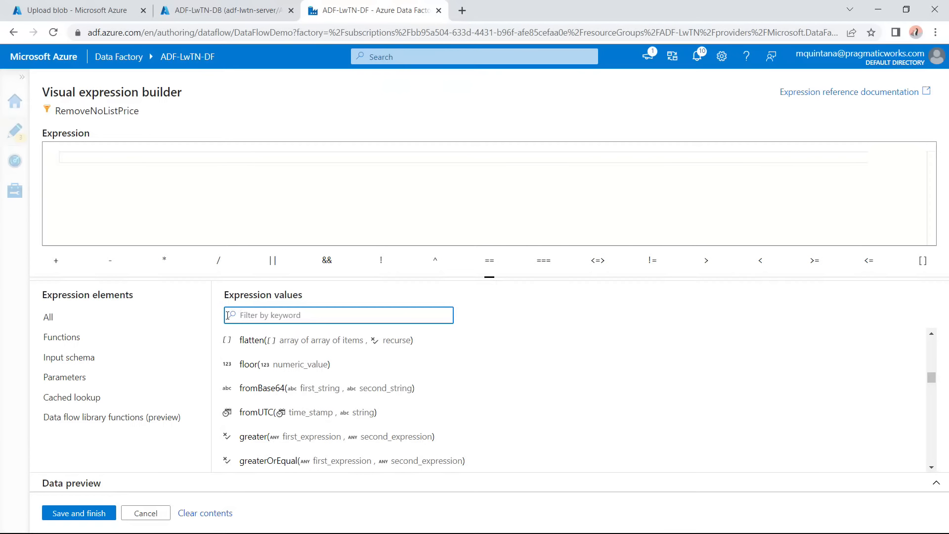
Find the notEquals function and insert it into the filter expression.
text(not)
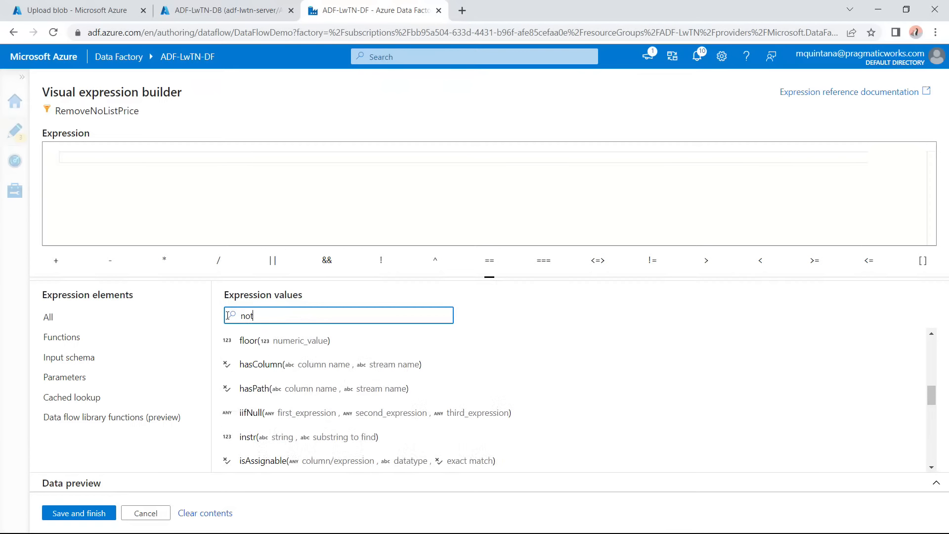
scroll(326, 457, down, 5)
text(e)
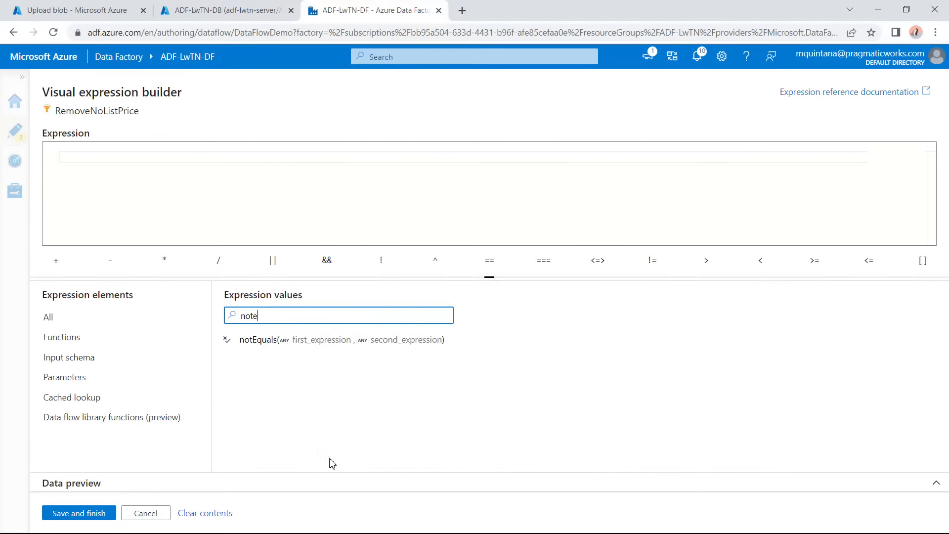
click(310, 345)
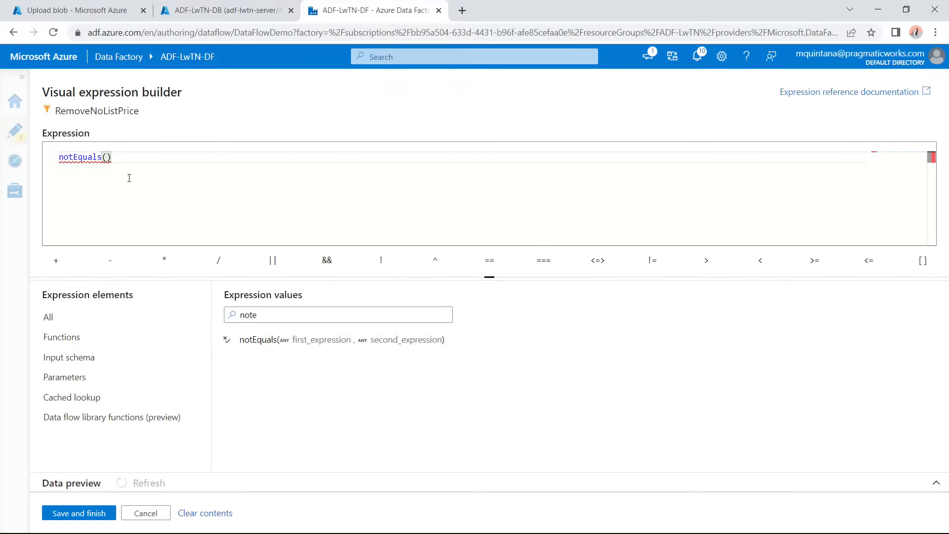
Insert the ListPrice column from the input schema as the first argument of notEquals.
click(78, 361)
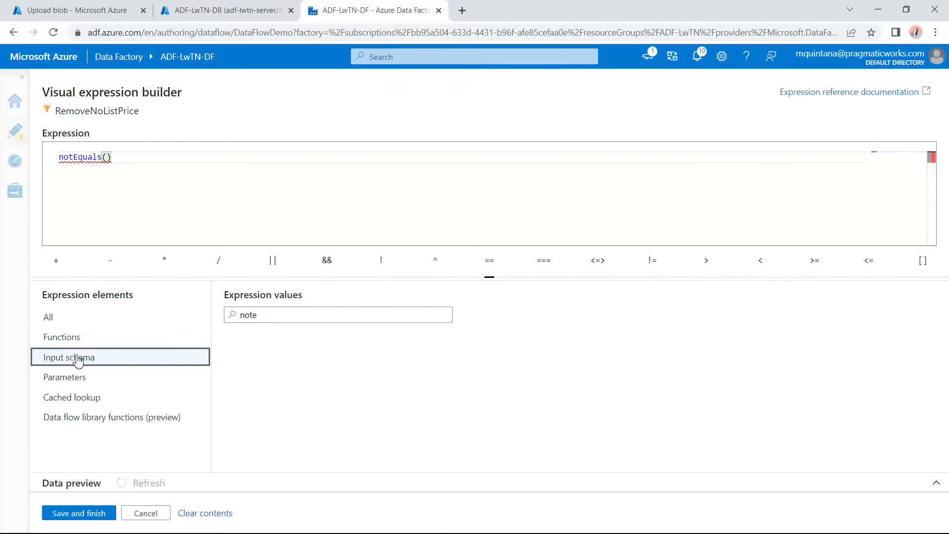
drag(269, 316, 213, 316)
key(BackSpace)
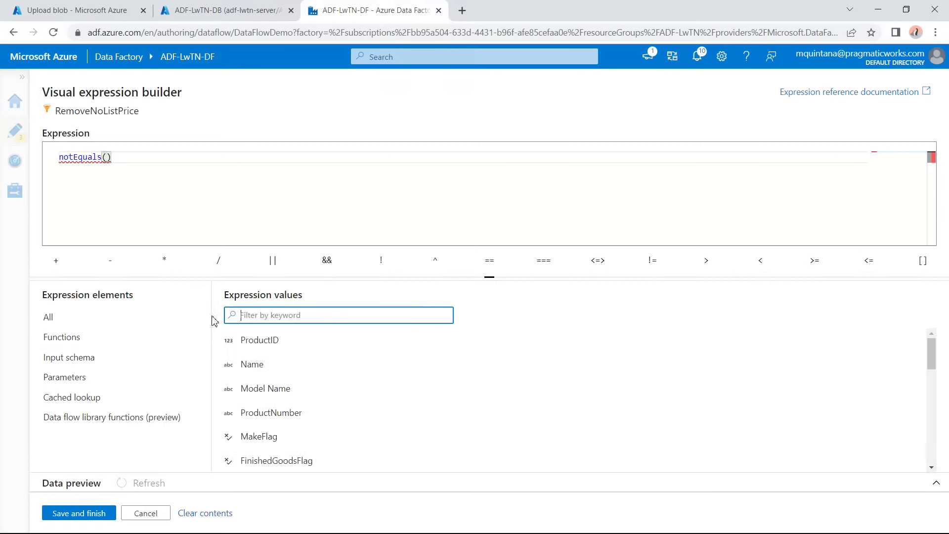
scroll(311, 423, down, 2)
scroll(317, 424, down, 5)
text(lis)
click(252, 342)
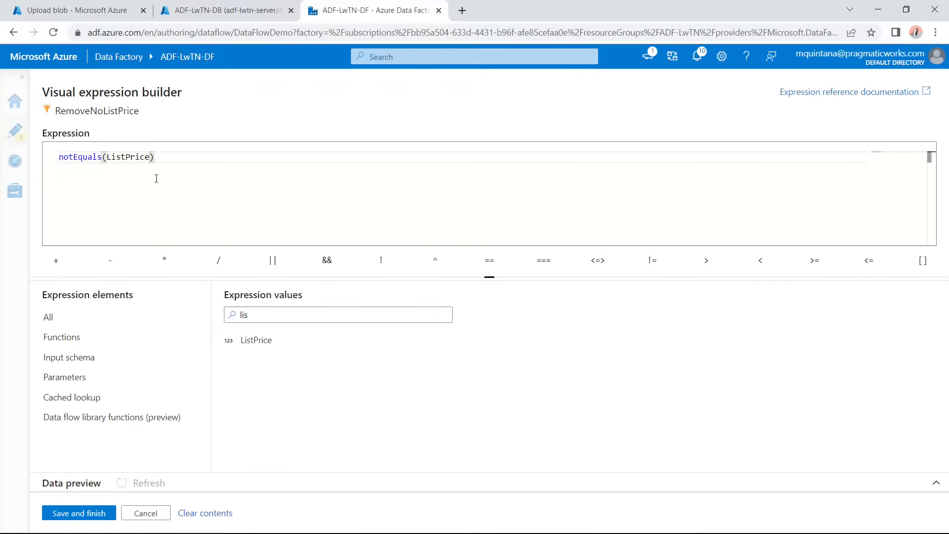
Complete the expression with 0 as the second argument of notEquals and save it to the filter.
click(153, 158)
text(,0)
click(93, 514)
Load the data preview of RemoveNoListPrice and compare it with the CombineDatasets and RemoveDuplicateColumns previews.
click(435, 301)
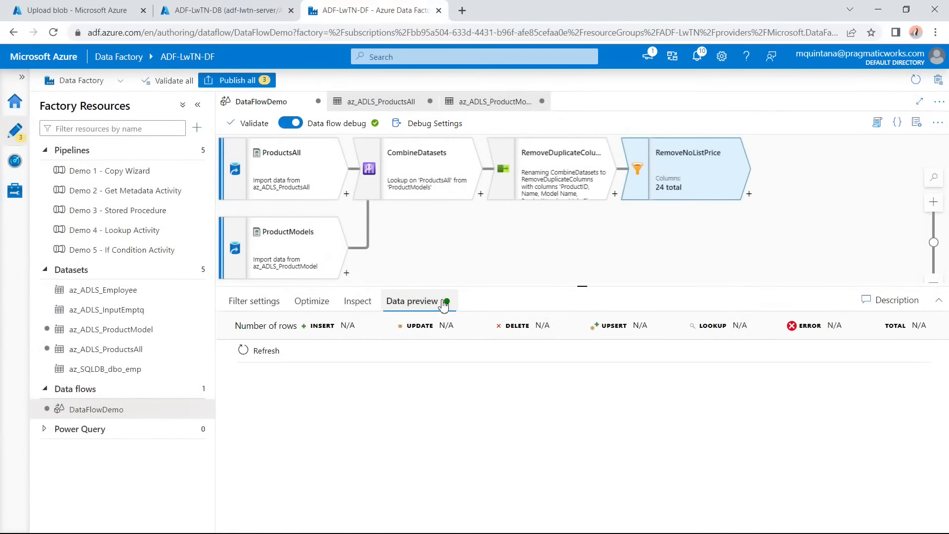
click(265, 354)
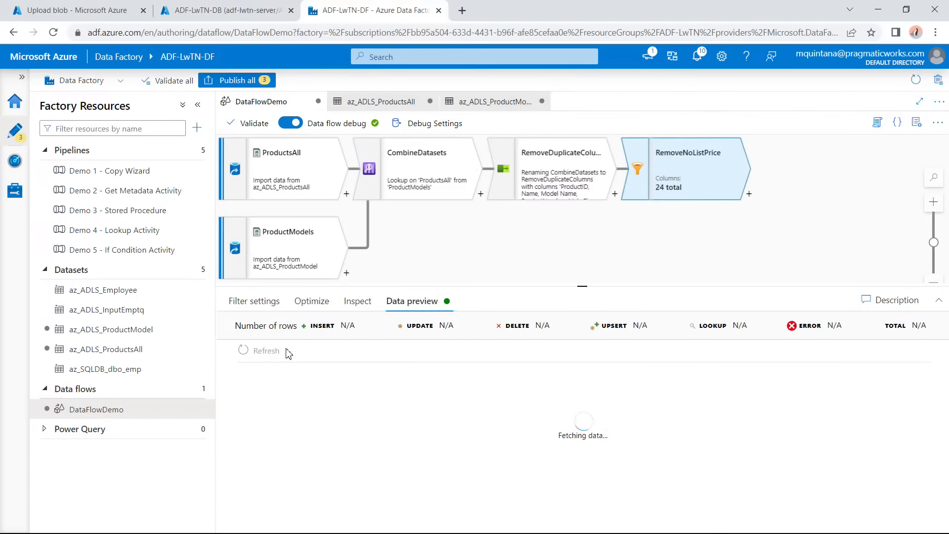
click(462, 182)
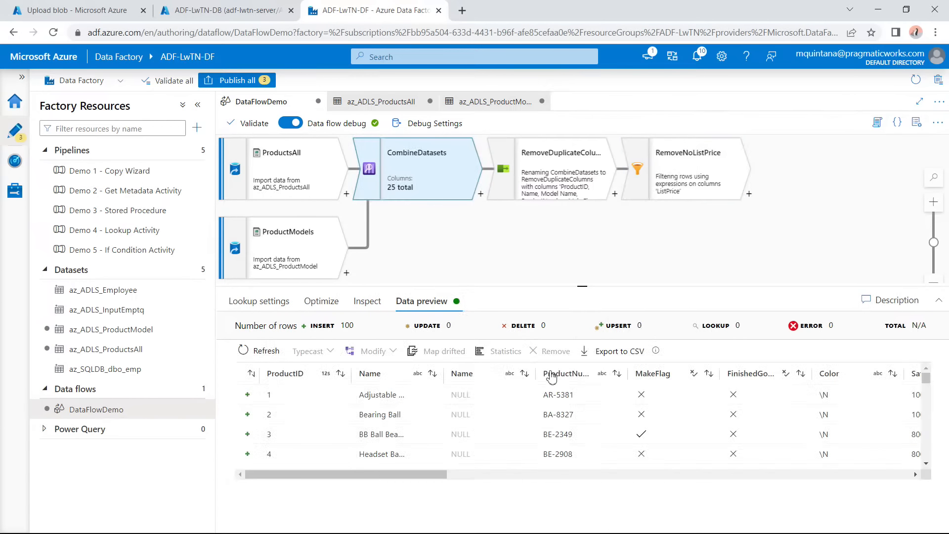
drag(434, 474, 292, 500)
click(539, 171)
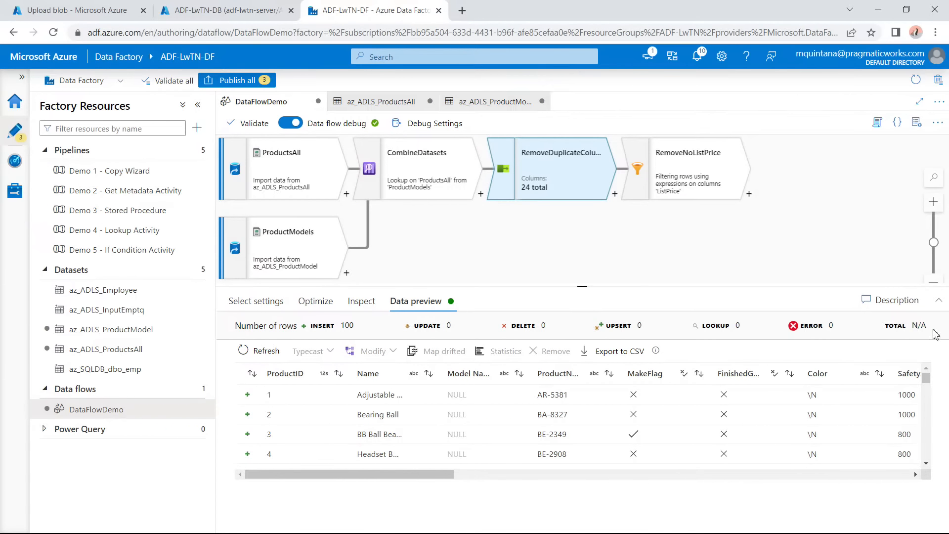
click(662, 179)
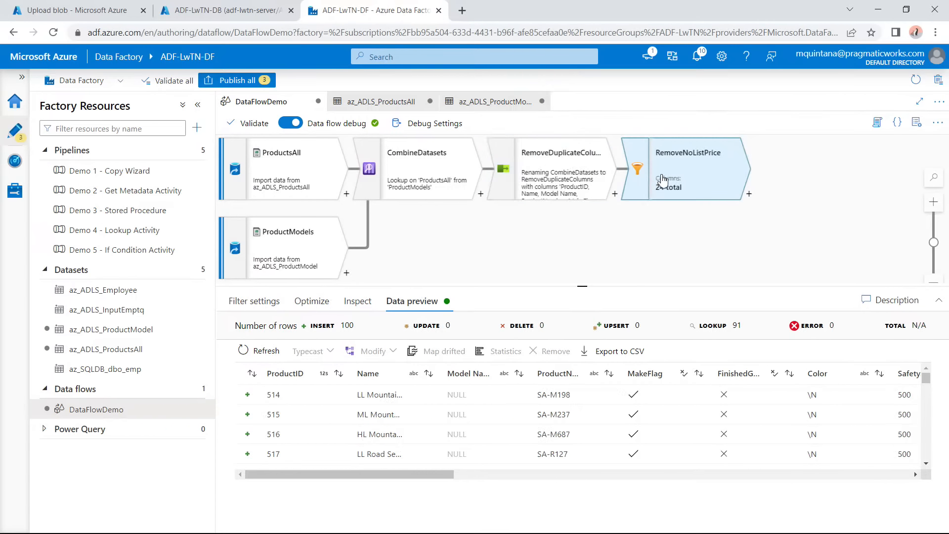
Examine the filtered product rows and columns in the RemoveNoListPrice data preview.
drag(391, 472, 587, 495)
scroll(528, 435, down, 2)
scroll(528, 434, down, 5)
scroll(525, 434, down, 2)
drag(514, 477, 286, 482)
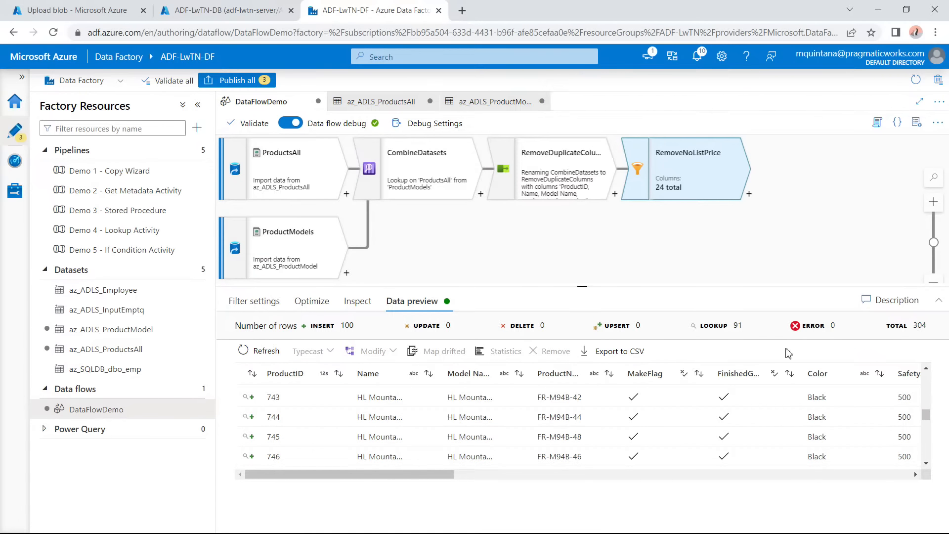
scroll(367, 452, up, 1)
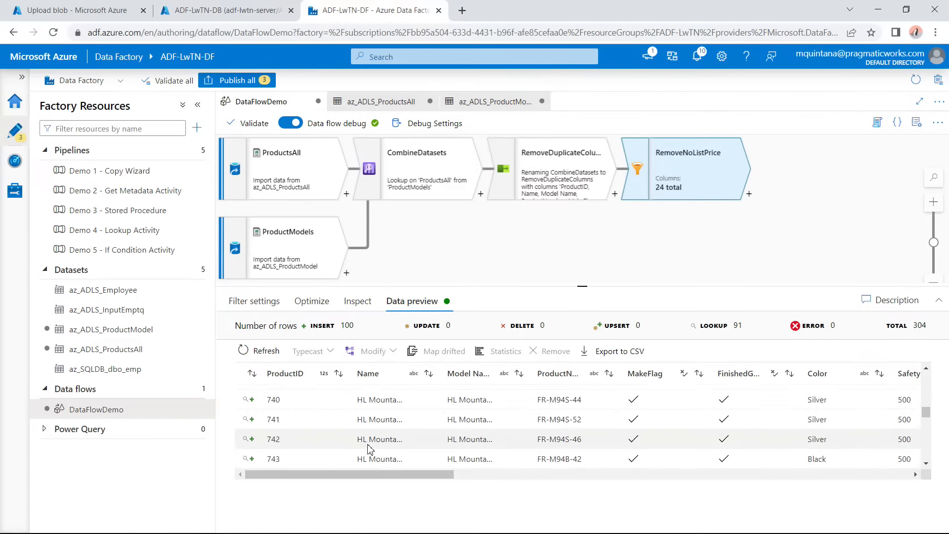
scroll(367, 448, up, 7)
scroll(392, 450, up, 15)
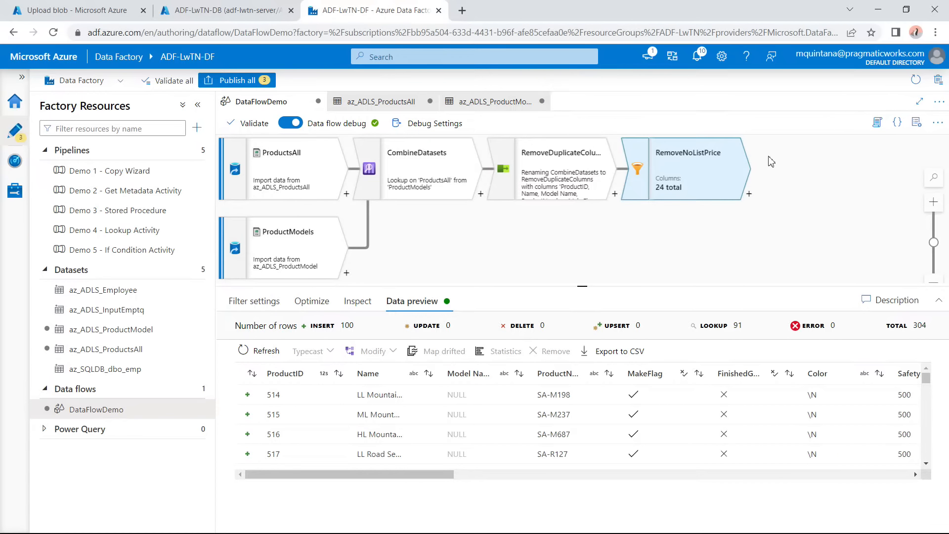
Add a sink after RemoveNoListPrice and name its output stream ProductsFinal.
click(750, 195)
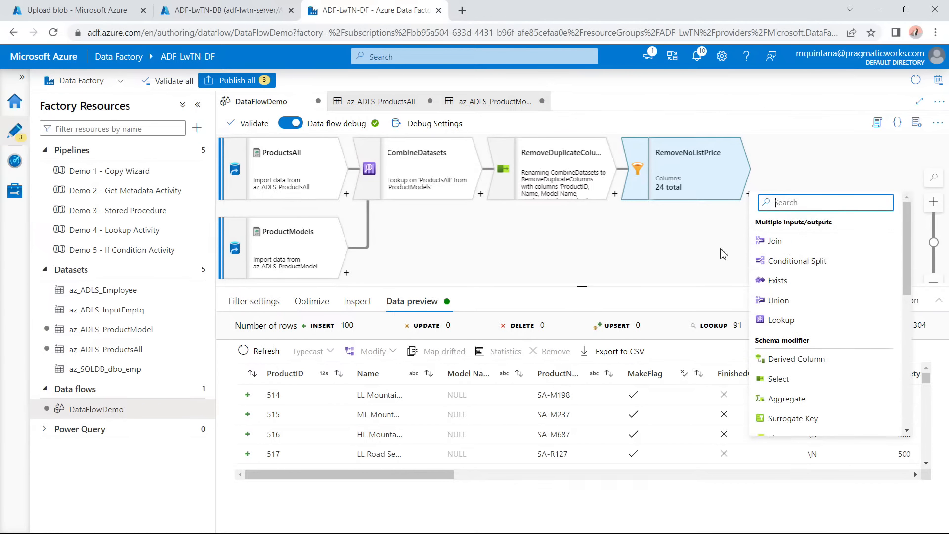
scroll(821, 395, down, 8)
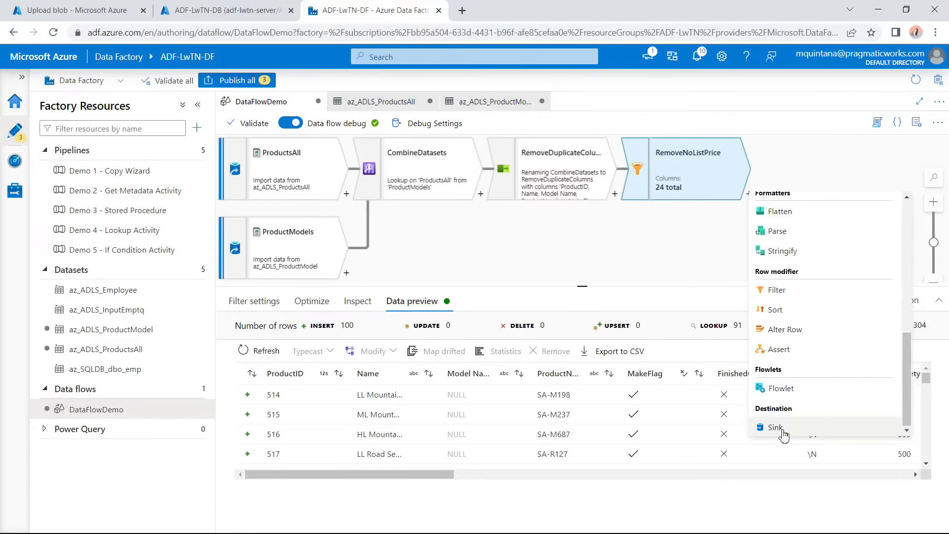
click(775, 427)
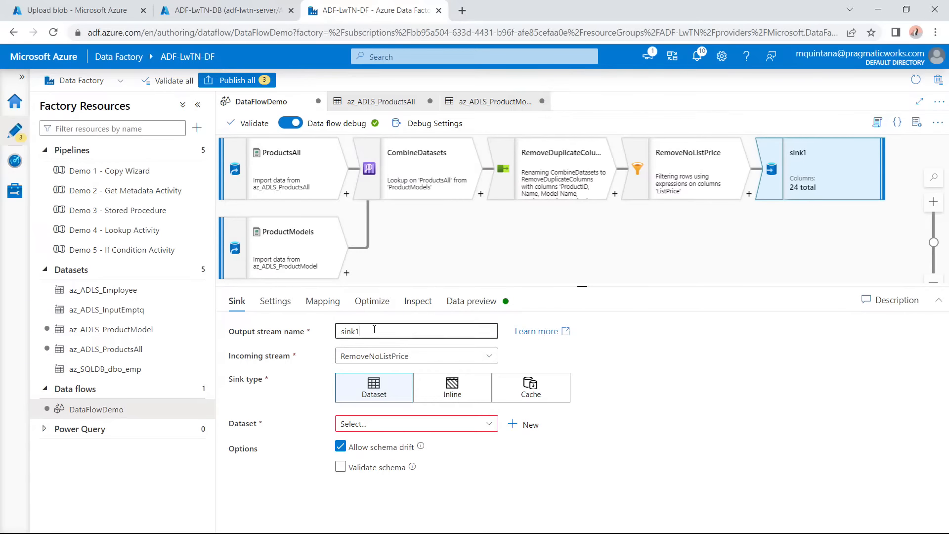
text(ProductsFinal)
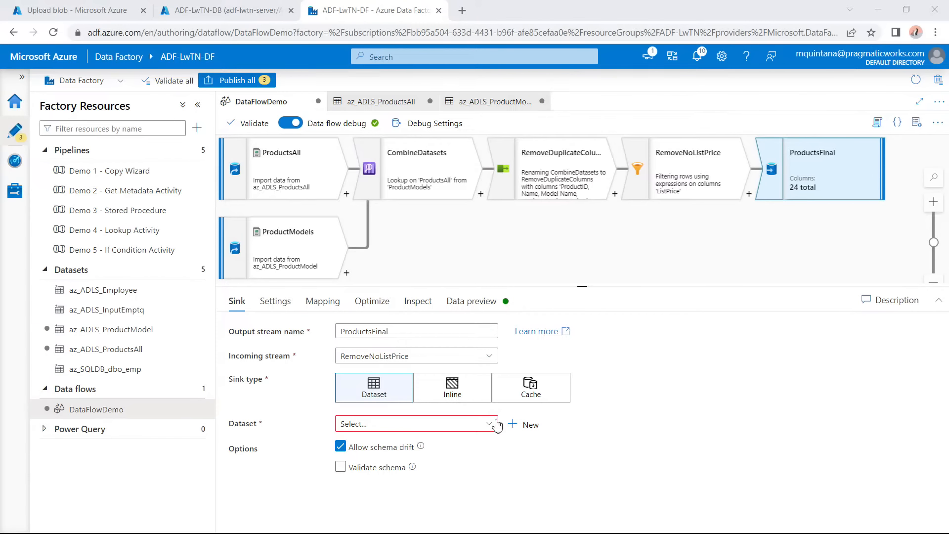
Start a new sink dataset using Azure Data Lake Storage Gen2 as the data store and DelimitedText as the format.
click(523, 428)
click(523, 425)
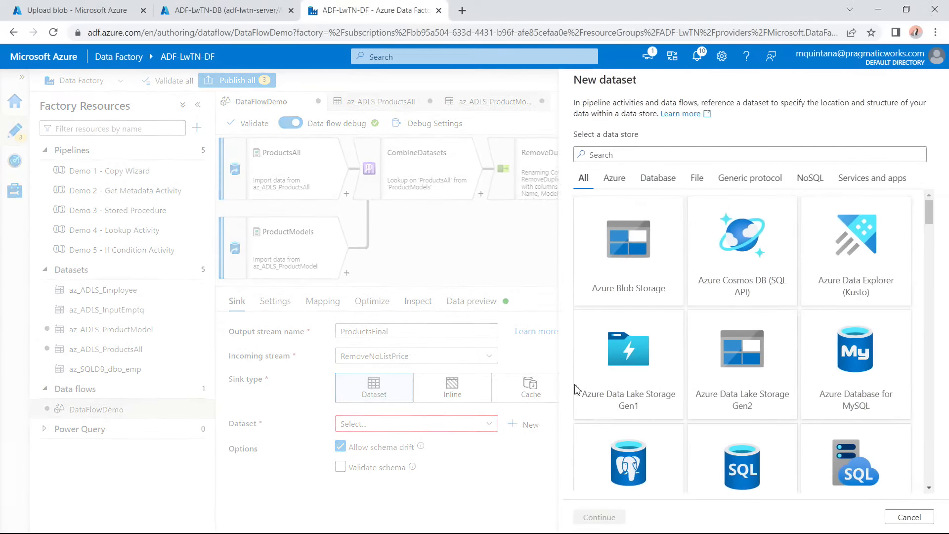
text(data)
click(857, 267)
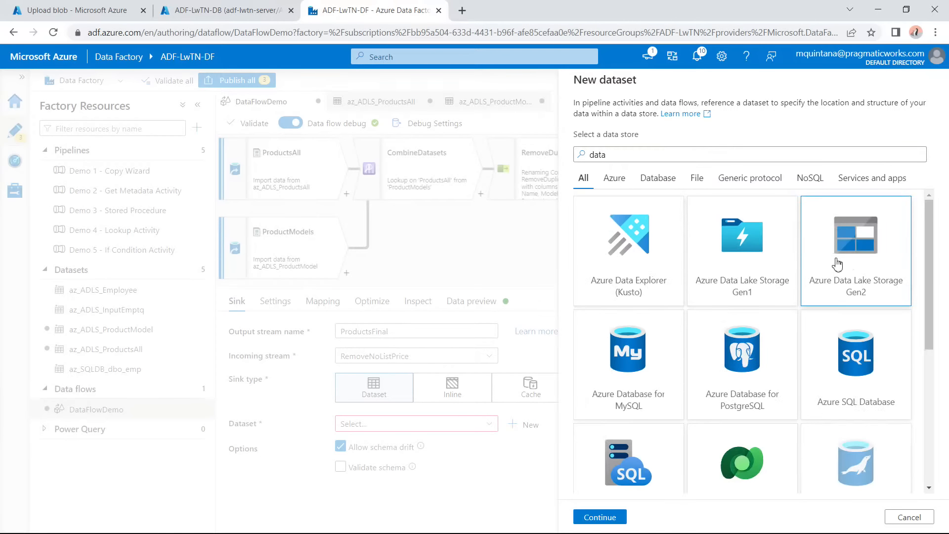
click(599, 516)
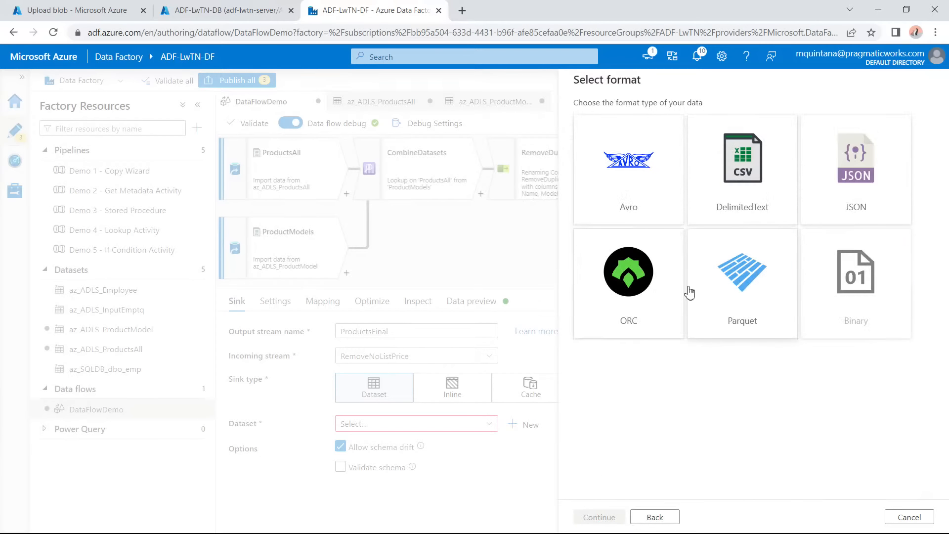
click(745, 167)
click(600, 516)
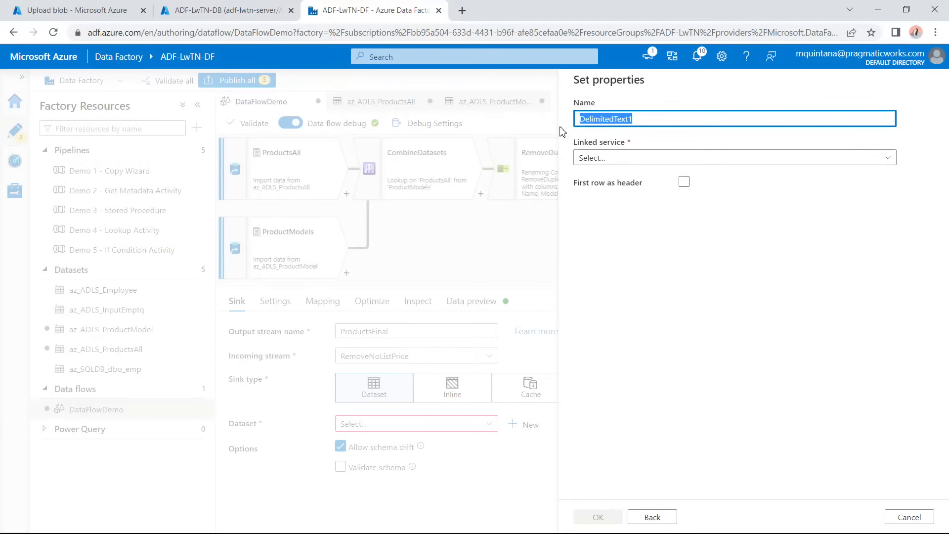
Name the dataset az_ADLS_ProductFinal, choose the linked service az_ADLS_adflwtnsa and enable the first row as header.
text(az_ADLS_)
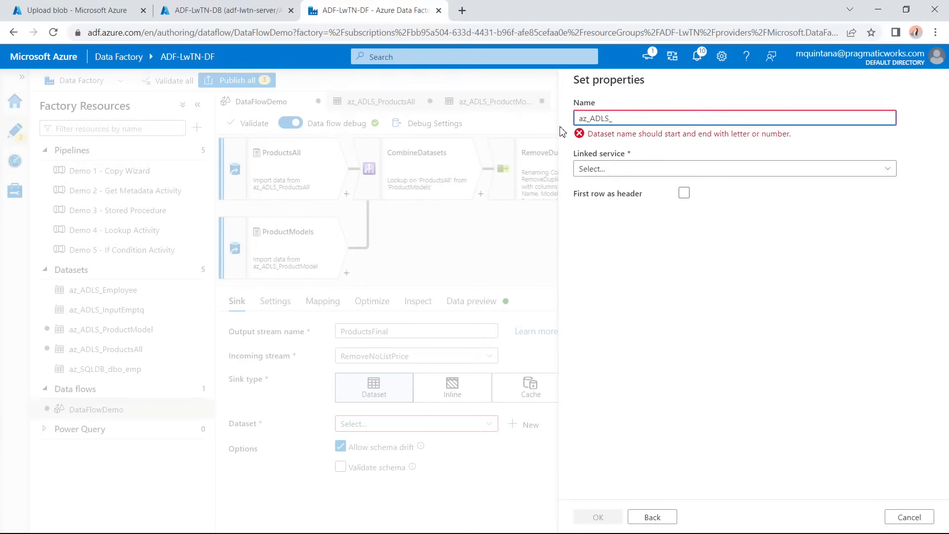
text(ProductFinal)
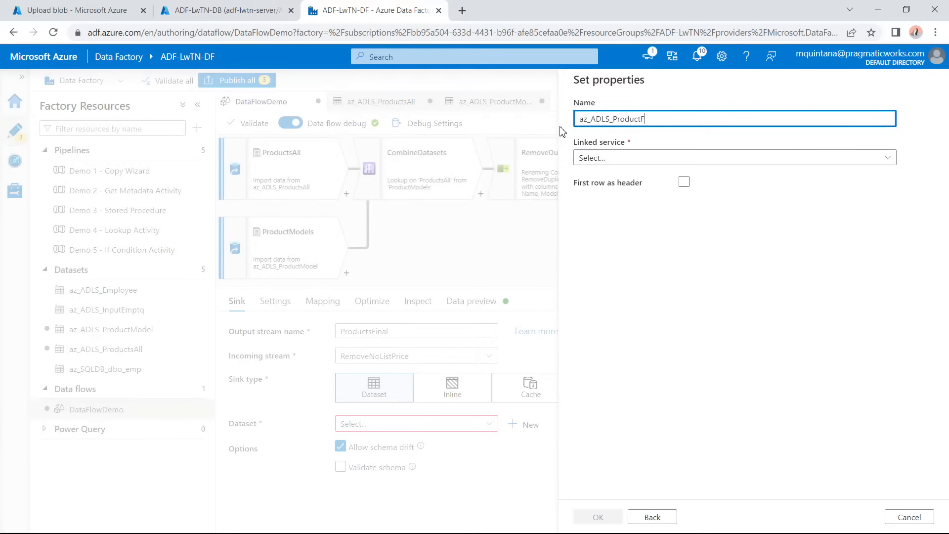
click(613, 158)
click(621, 239)
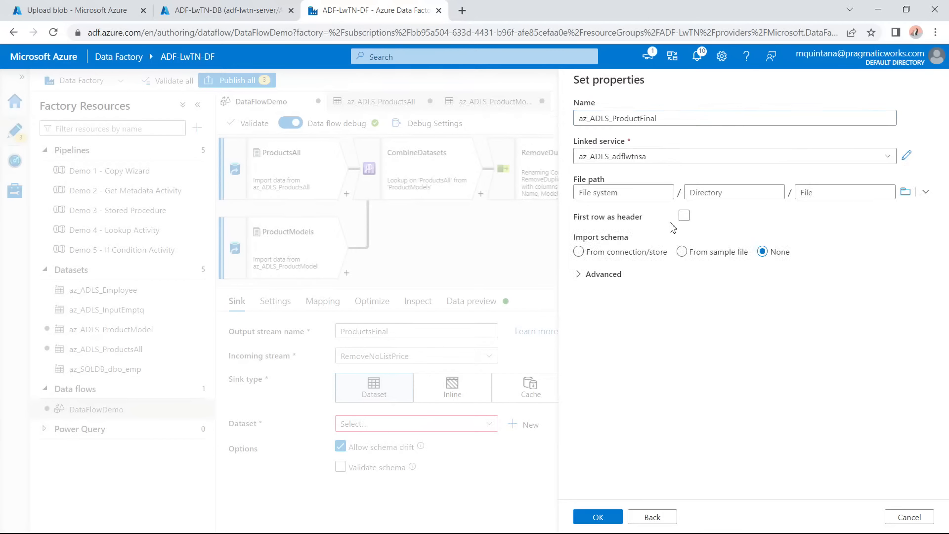
click(683, 216)
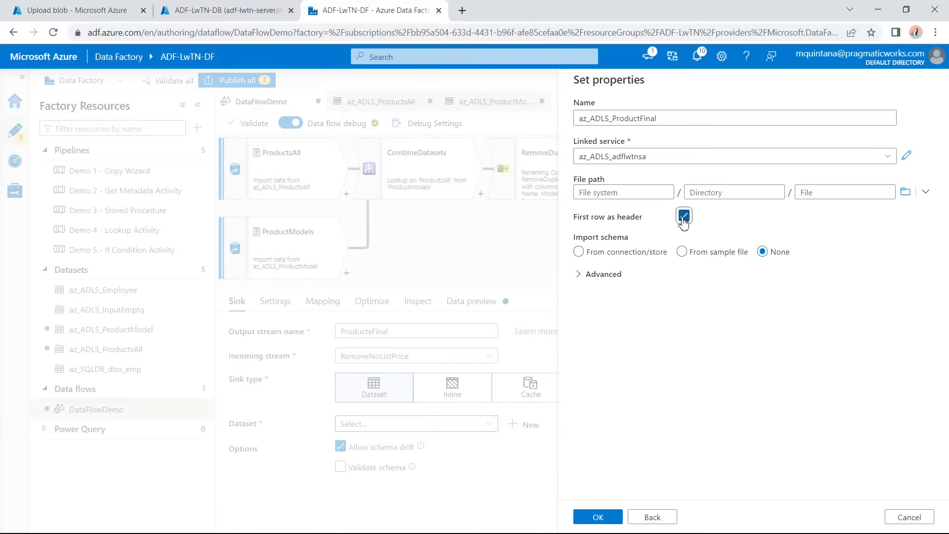
Set the dataset's file path to the Destination folder in the data file system and create the dataset.
click(905, 192)
double_click(604, 154)
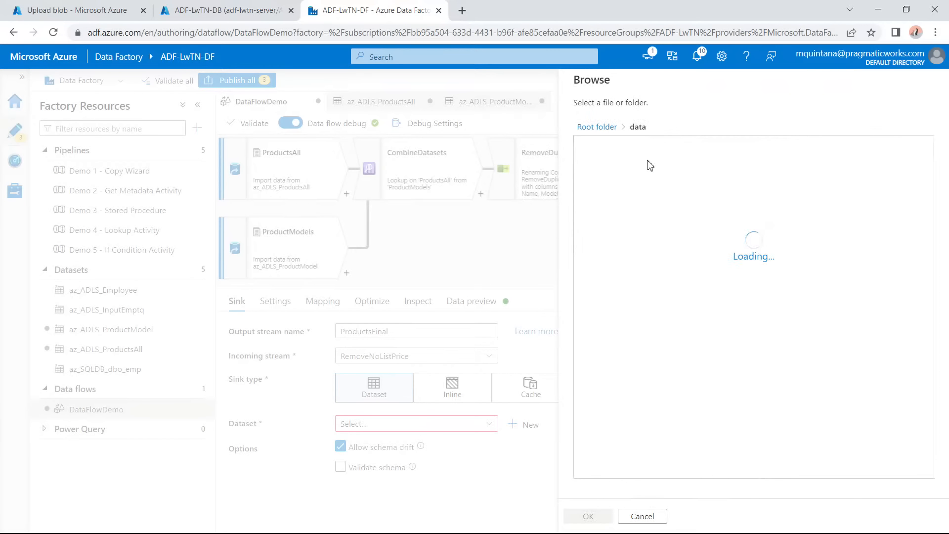
double_click(615, 148)
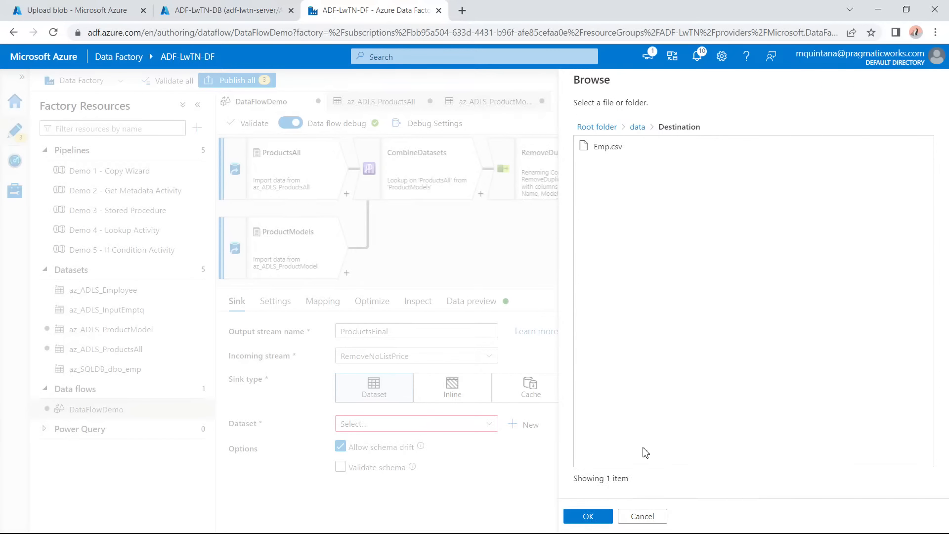
click(588, 516)
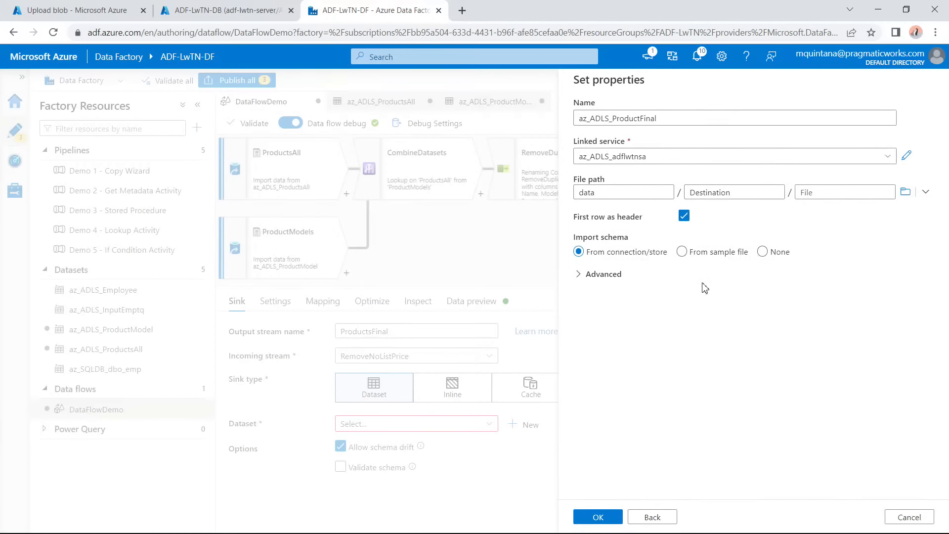
click(604, 517)
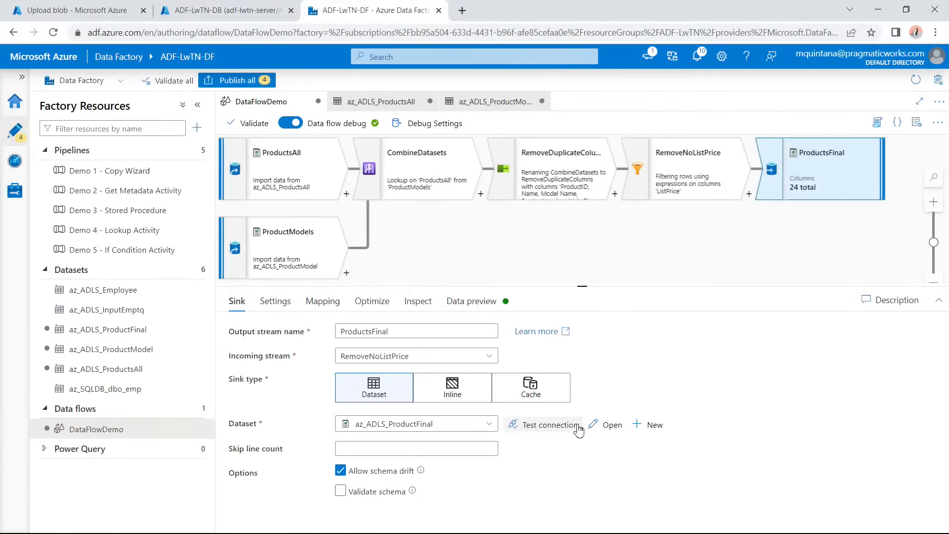
Check the sink's output settings and name the CSV file in the az_ADLS_ProductFinal dataset's file path ProductFinal.
click(607, 431)
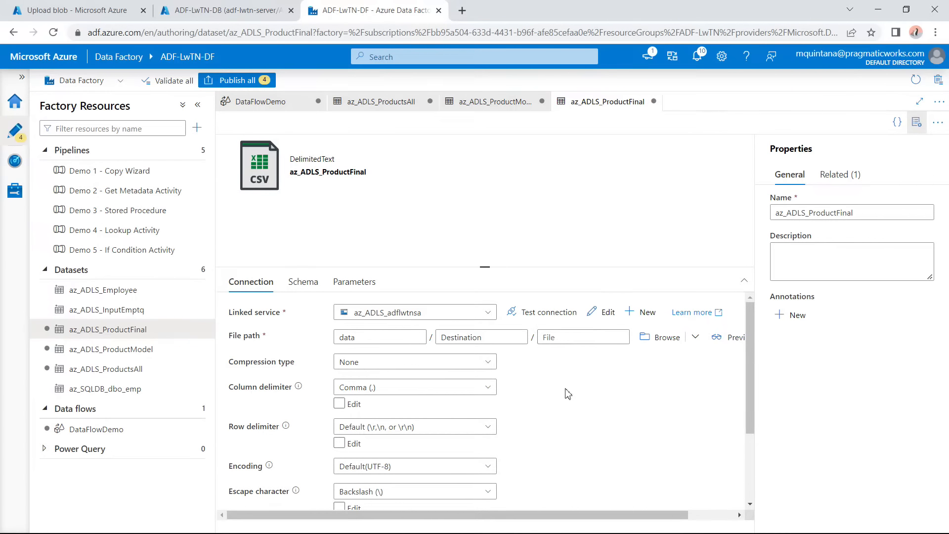
click(273, 102)
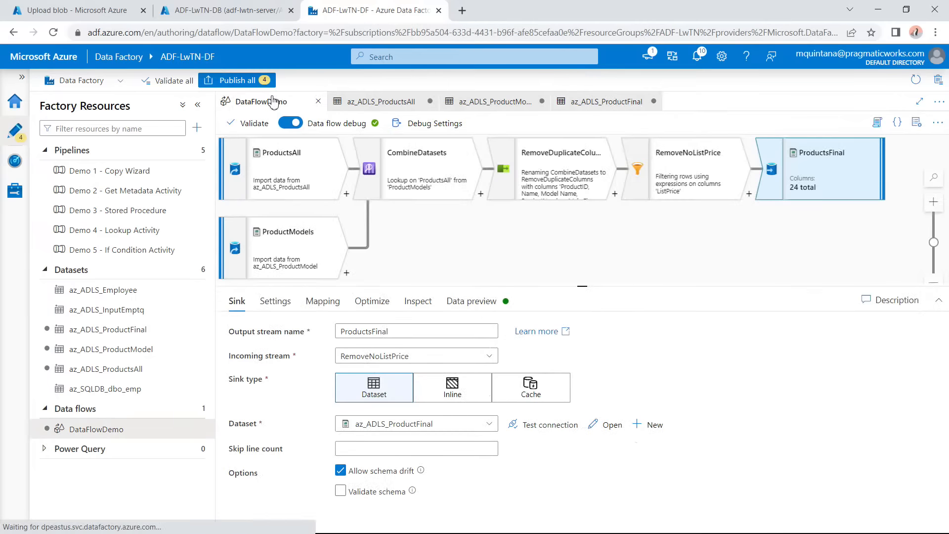
click(274, 303)
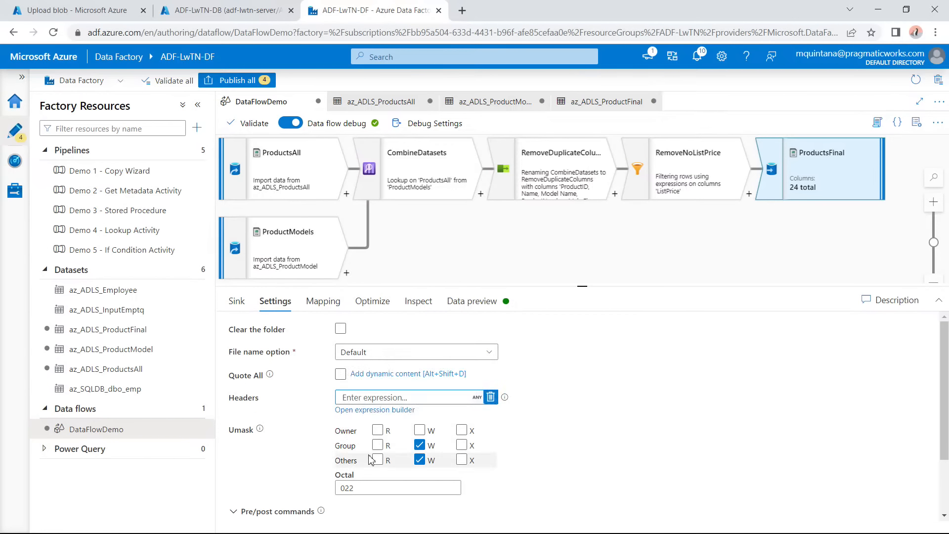
scroll(389, 399, down, 2)
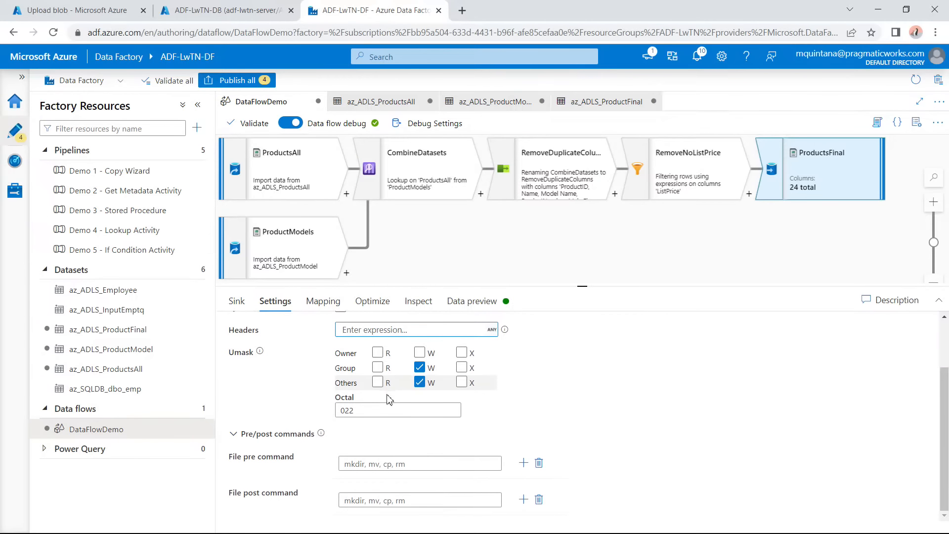
scroll(390, 400, up, 2)
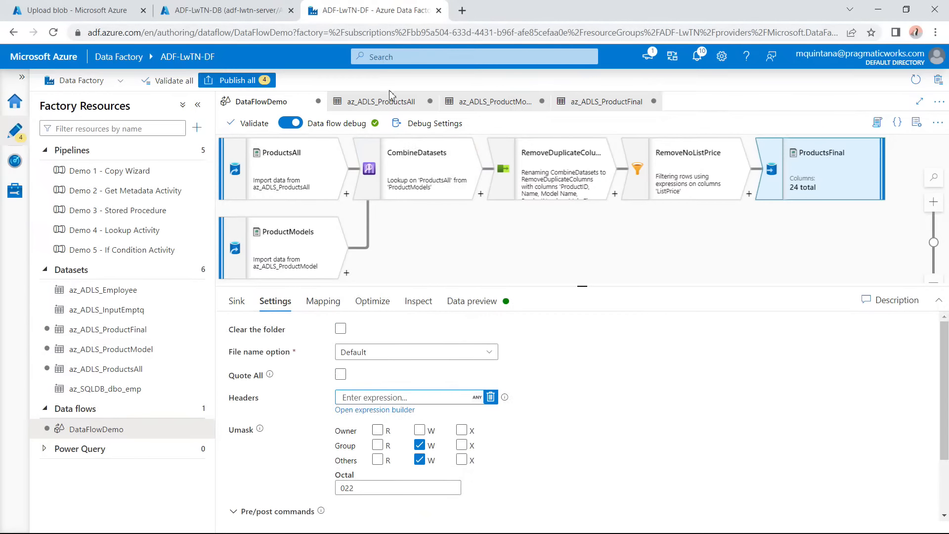
click(594, 110)
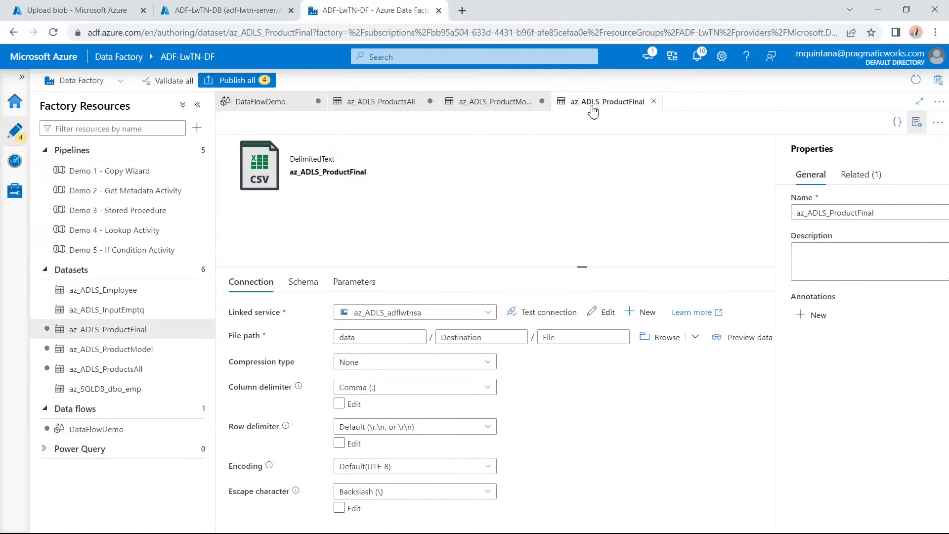
click(572, 338)
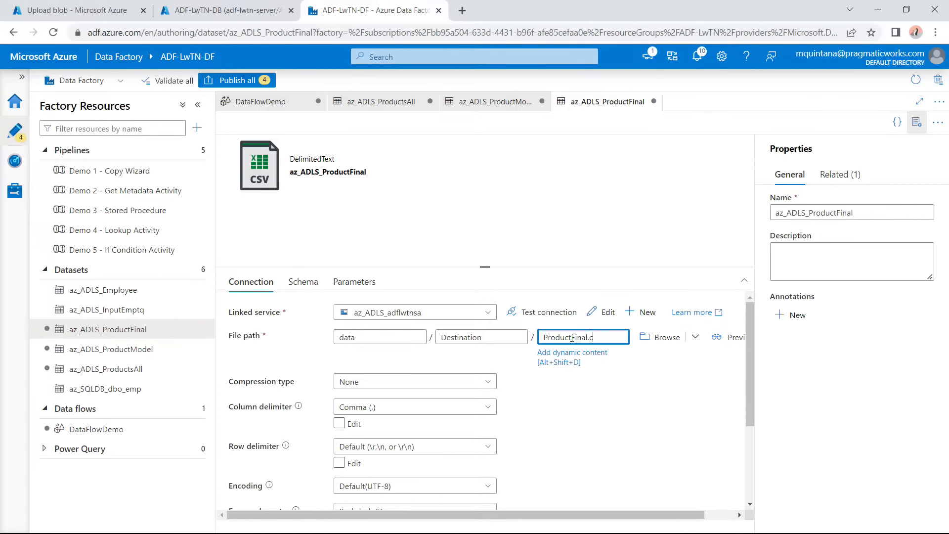
Review the column mapping and file settings of the ProductsFinal sink in DataFlowDemo.
click(280, 104)
click(338, 313)
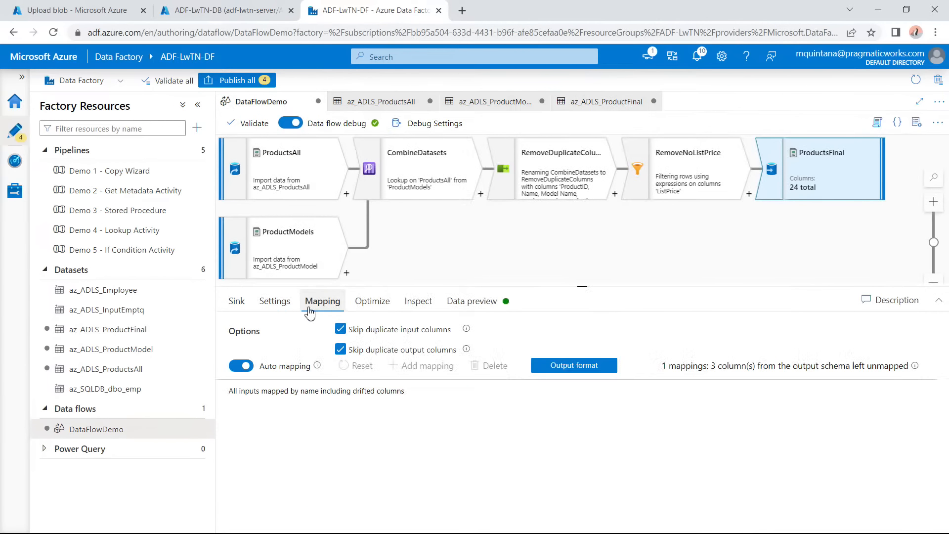
click(238, 301)
click(281, 304)
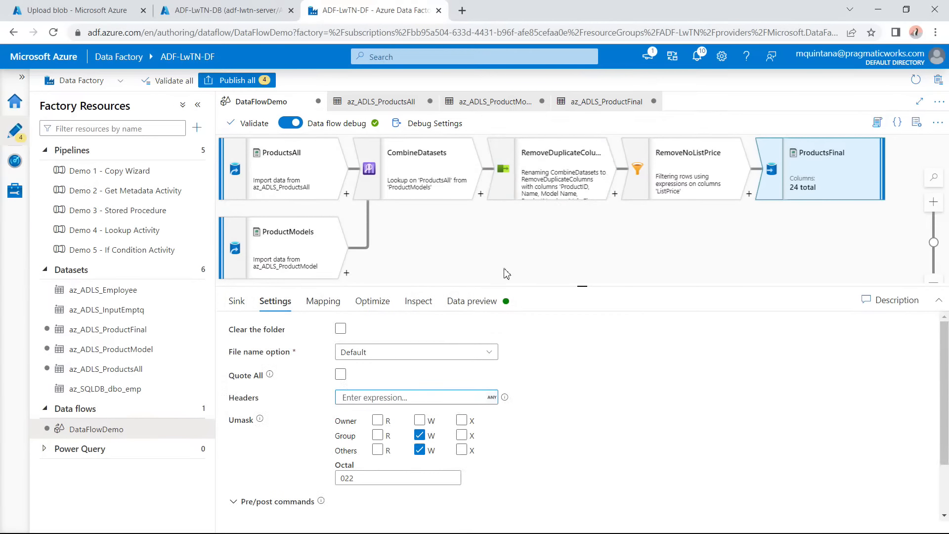
Publish all pending changes, covering DataFlowDemo and the az_ADLS_ProductsAll, az_ADLS_ProductModel and az_ADLS_ProductFinal datasets.
click(702, 183)
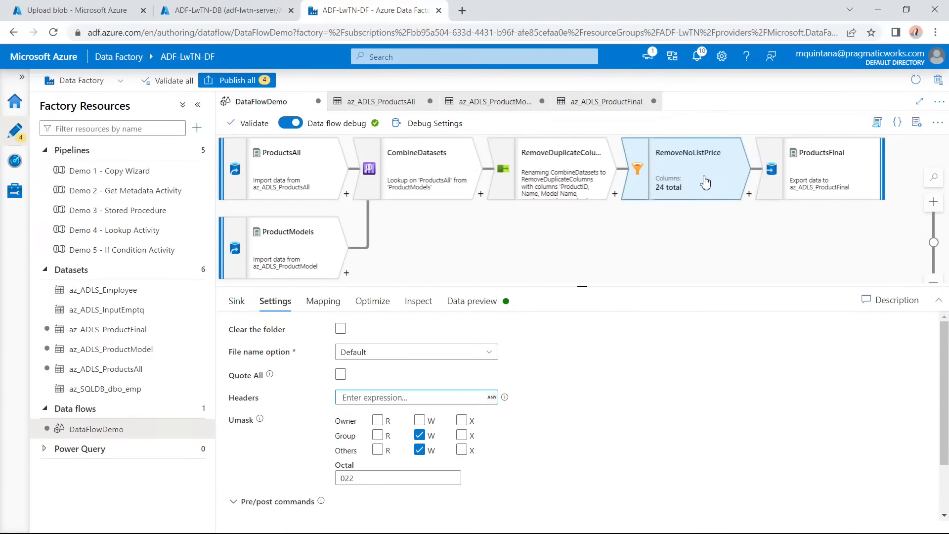
click(438, 244)
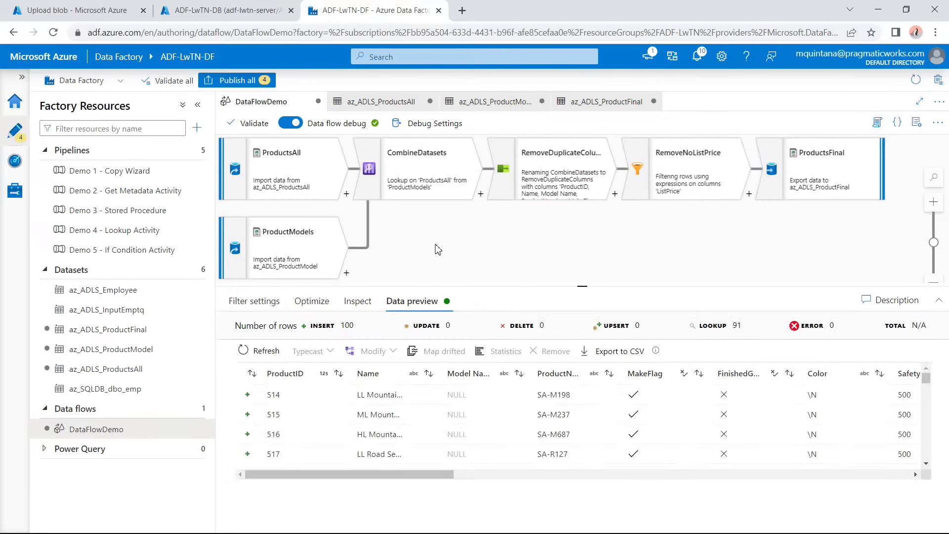
click(254, 83)
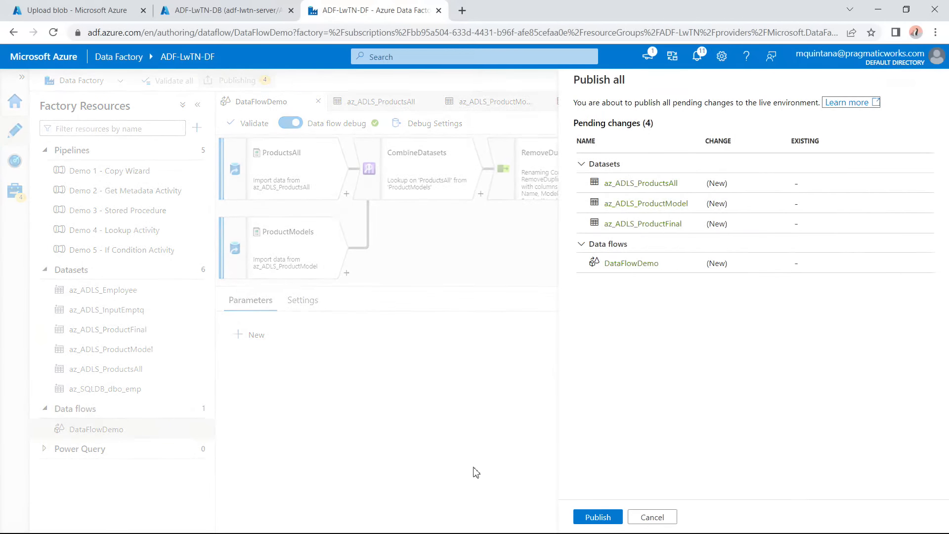
click(587, 517)
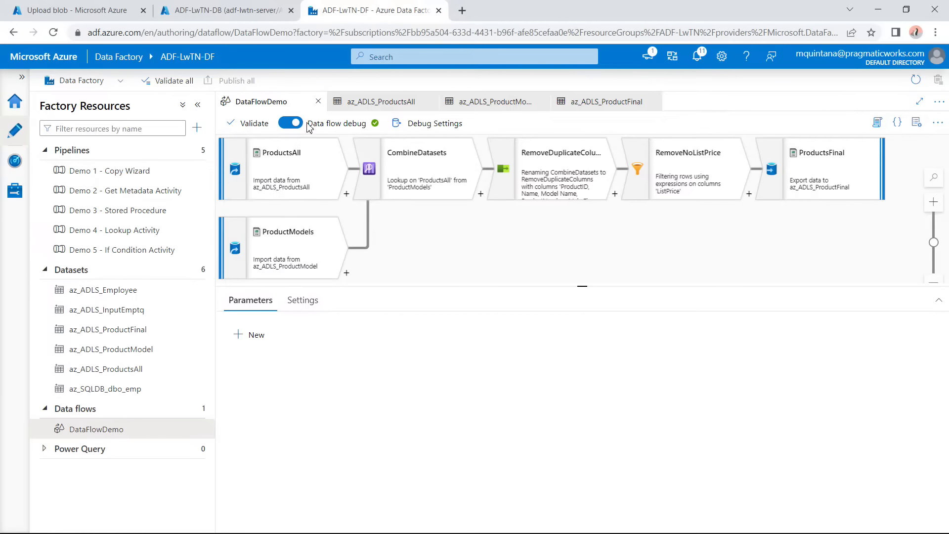
Turn off data flow debug for DataFlowDemo and confirm ending the debug session.
mouse_move(188, 155)
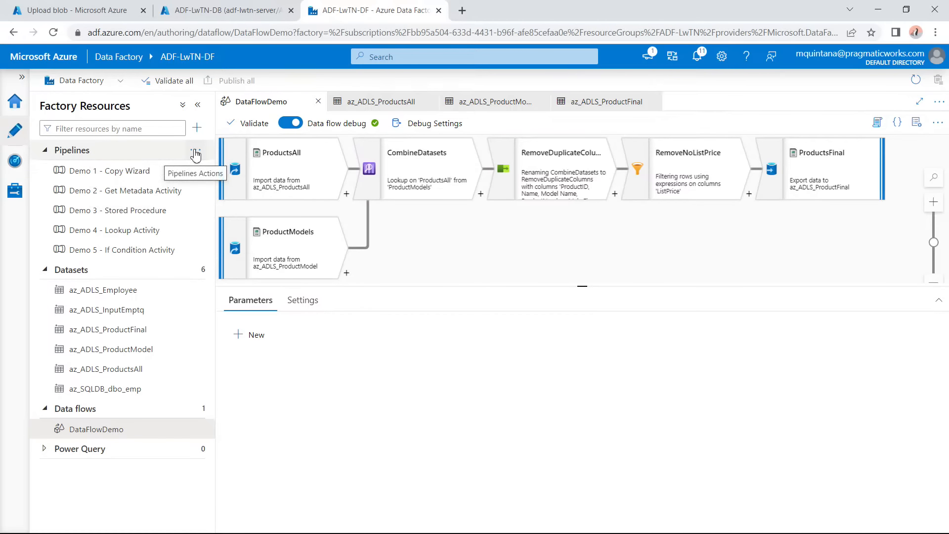
click(289, 125)
click(399, 343)
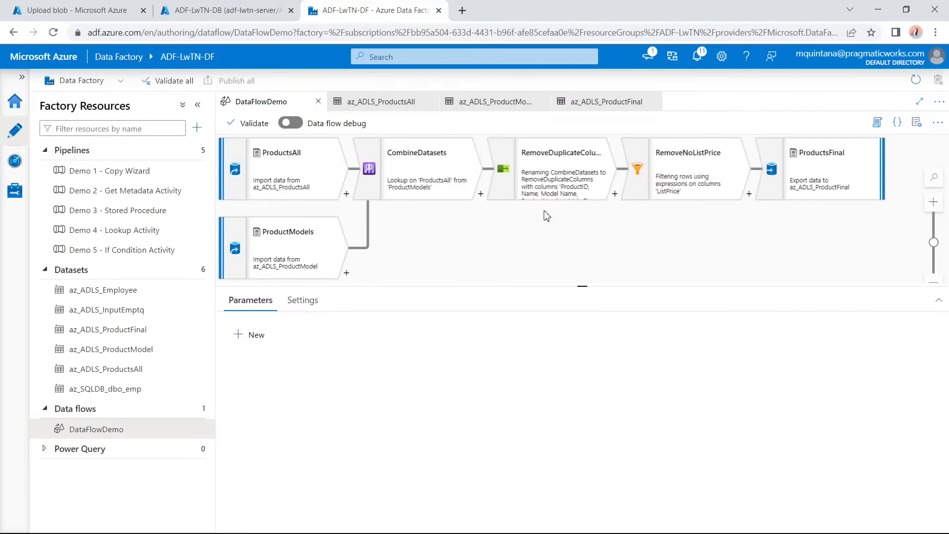
Close the open DataFlowDemo data flow and the three product datasets.
click(319, 105)
click(318, 105)
click(319, 105)
click(318, 105)
Create a new pipeline named "Demo 6 - Execute Dataflow".
click(194, 150)
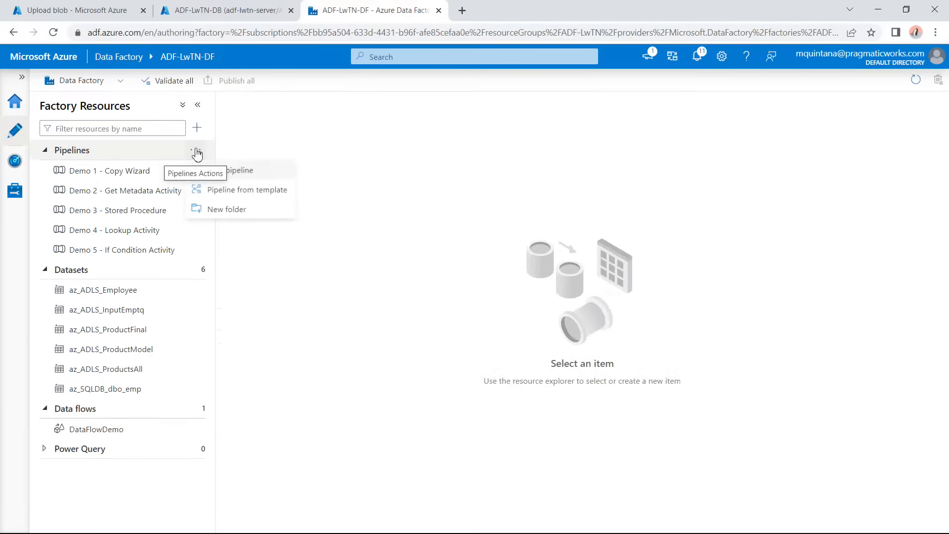
click(231, 171)
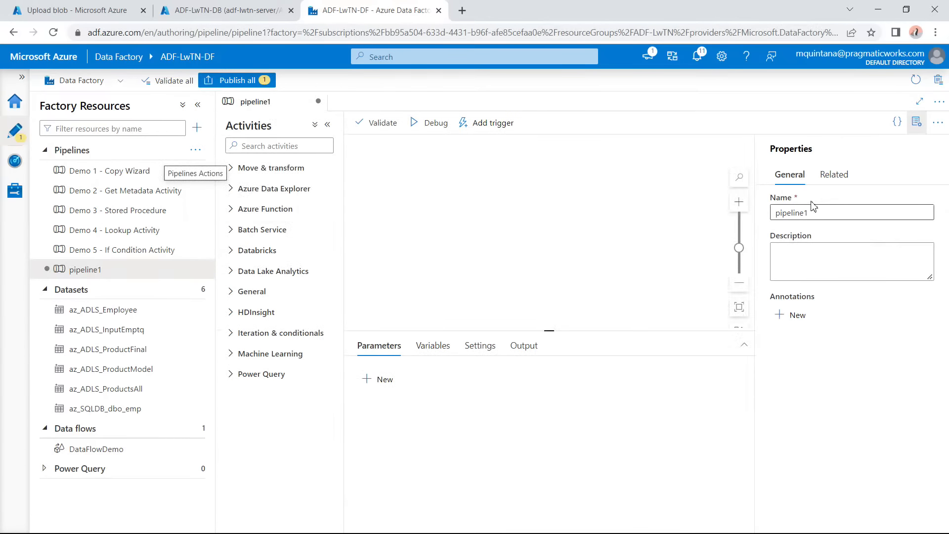
text(Demo 6 - Execute Dataflow)
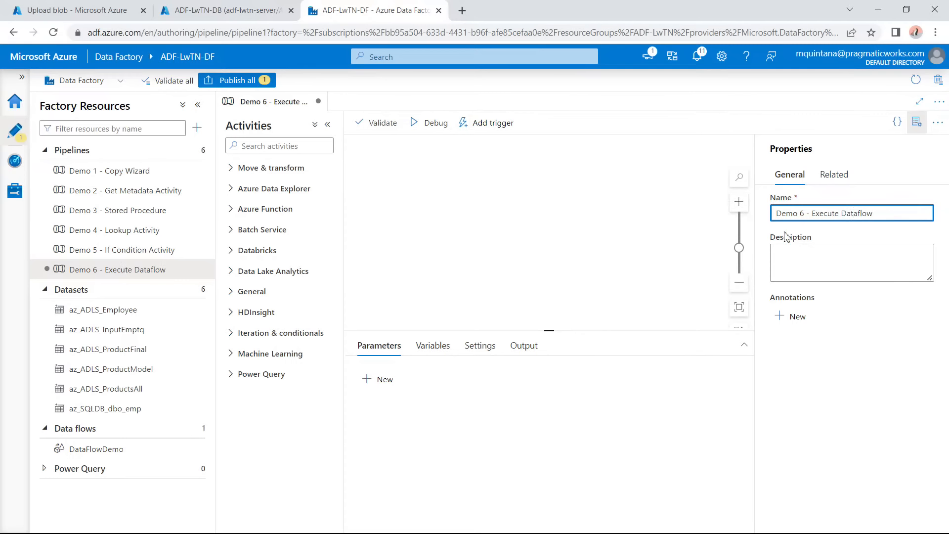
Add a Data flow activity to the pipeline canvas and name it "Run DataFlowDemo".
click(272, 170)
drag(243, 217, 433, 218)
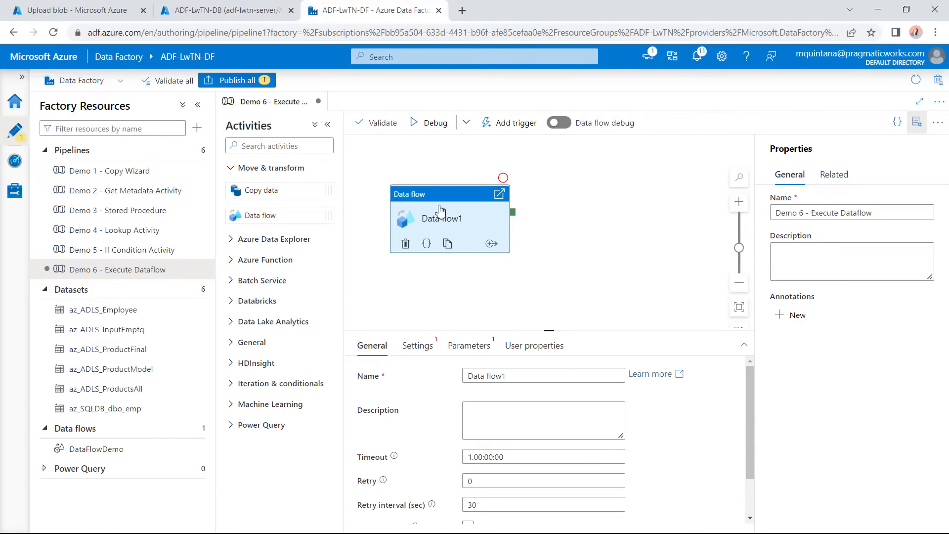
drag(442, 198, 508, 183)
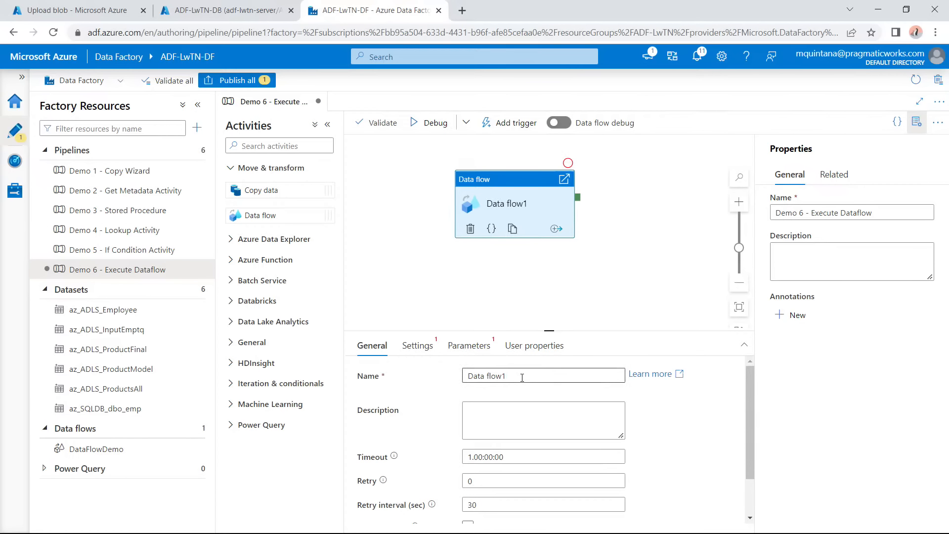
drag(521, 375, 460, 381)
text(Run)
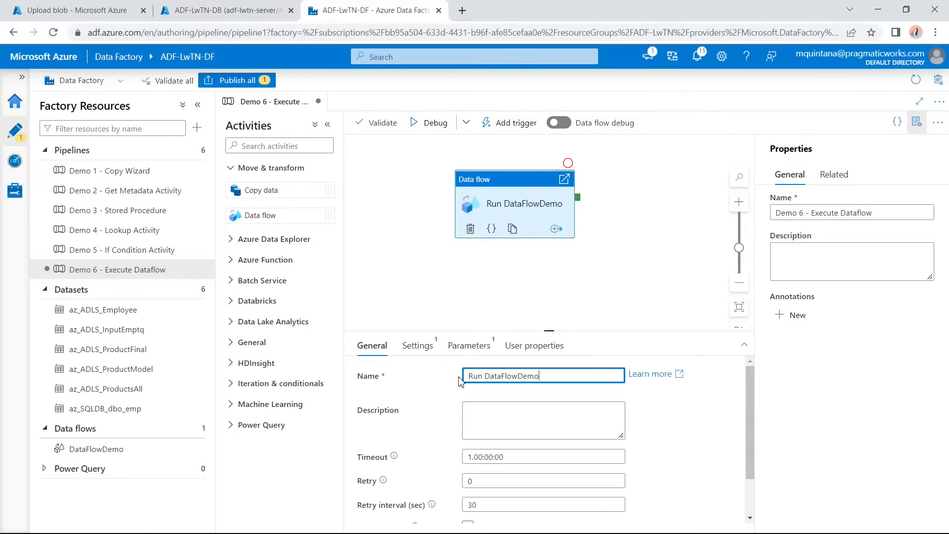
Set the Run DataFlowDemo activity to run the DataFlowDemo data flow, and check its core count and integration runtime options.
click(414, 348)
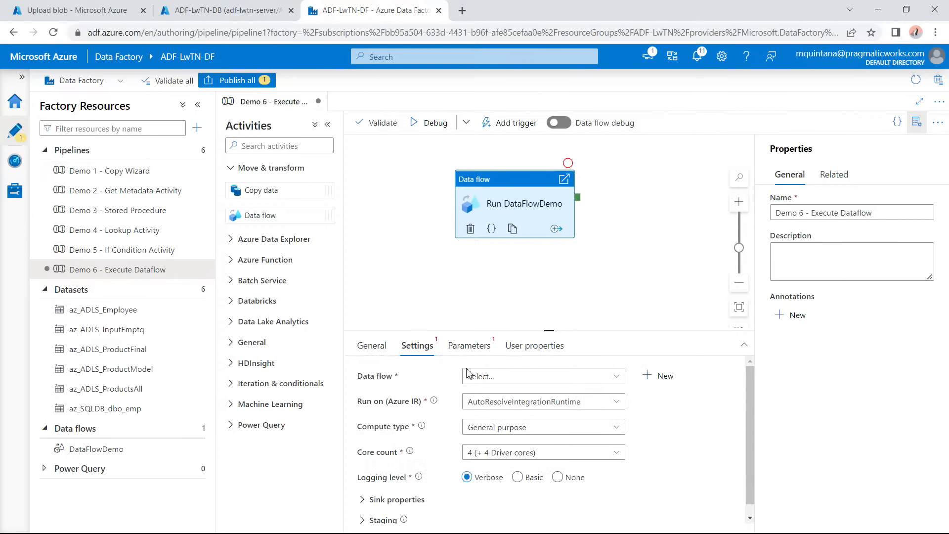
click(499, 377)
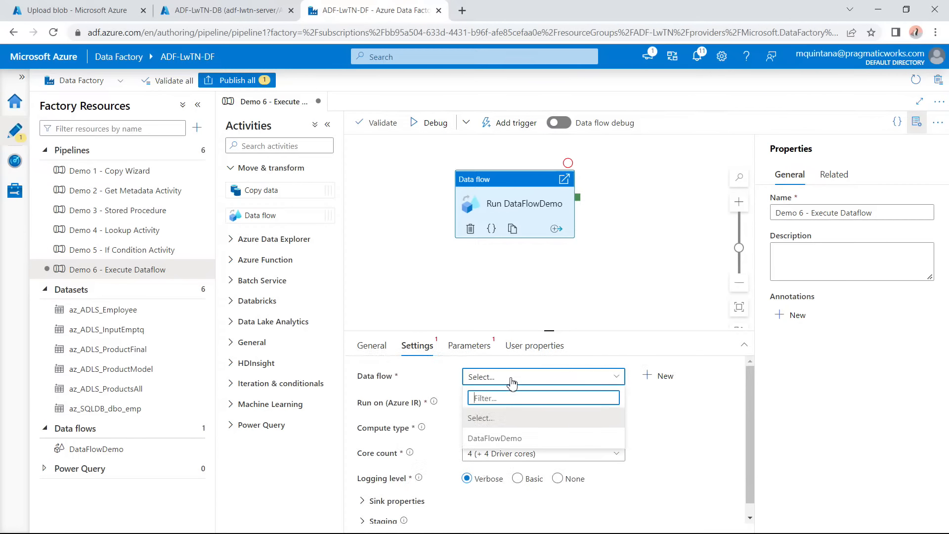
click(519, 440)
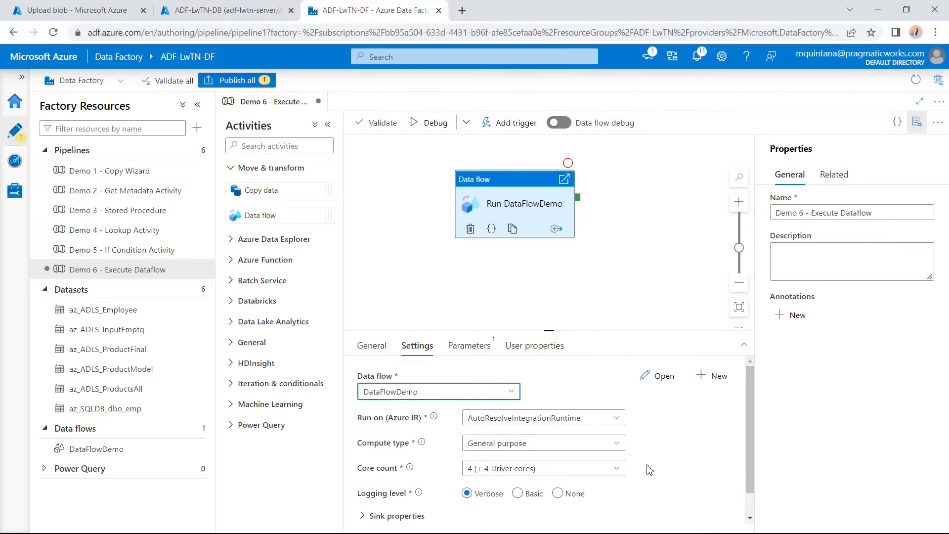
click(615, 470)
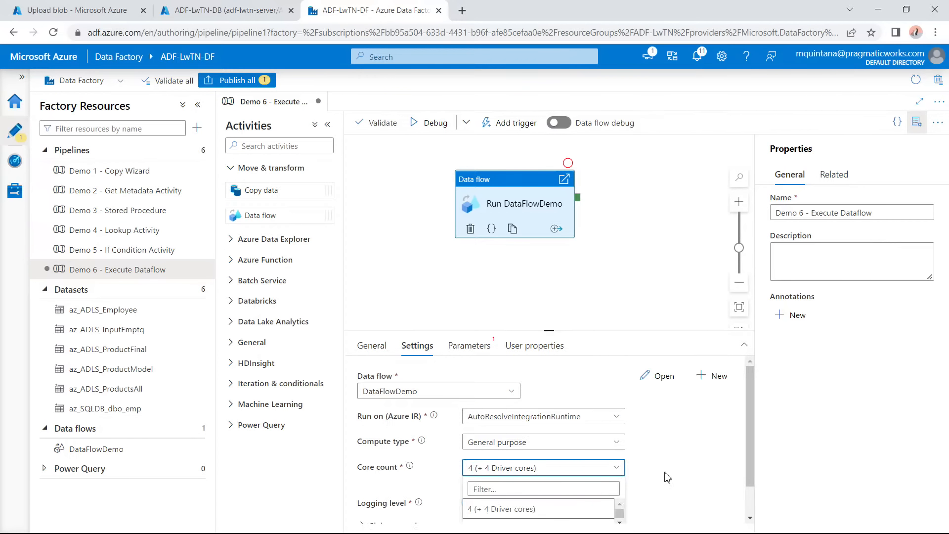
scroll(675, 486, down, 1)
mouse_move(620, 480)
mouse_down()
mouse_move(623, 514)
mouse_move(625, 469)
mouse_up()
click(696, 420)
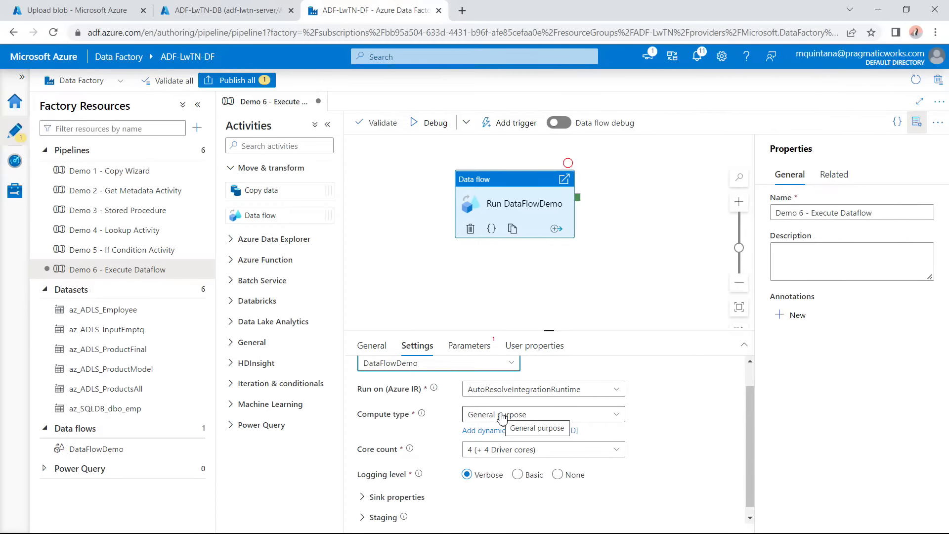
click(509, 392)
click(509, 392)
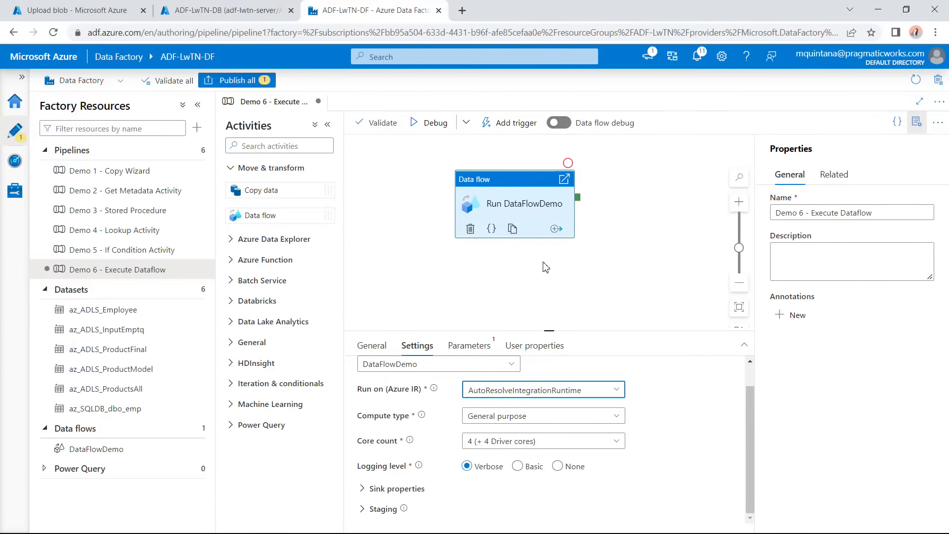
Start a pipeline debug with a data flow debug session on AutoResolveIntegrationRuntime with a 1 hour time to live.
click(442, 129)
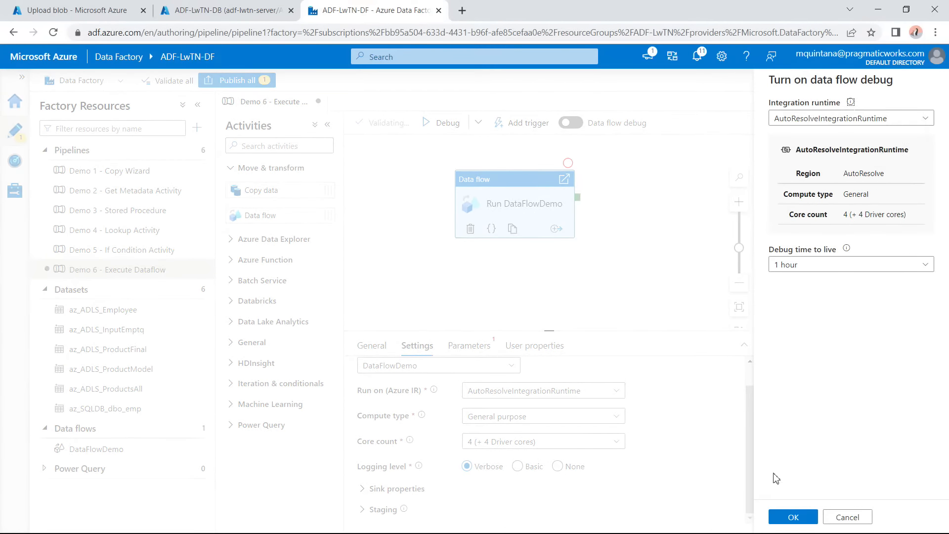
click(847, 516)
click(467, 124)
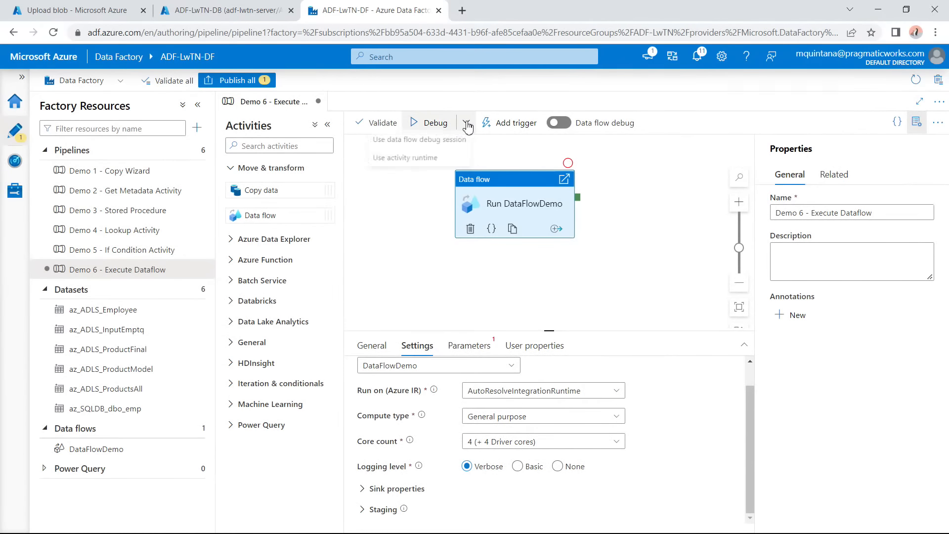
click(418, 144)
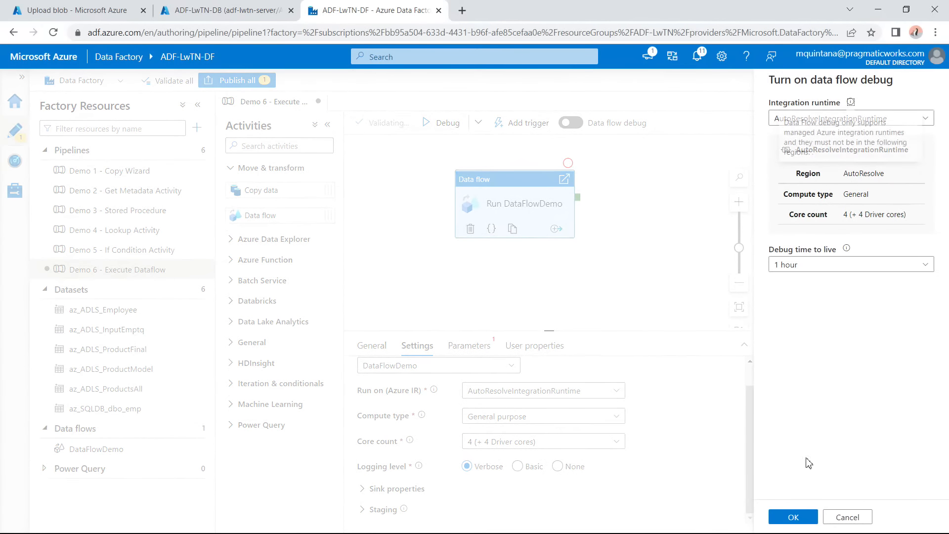
click(789, 516)
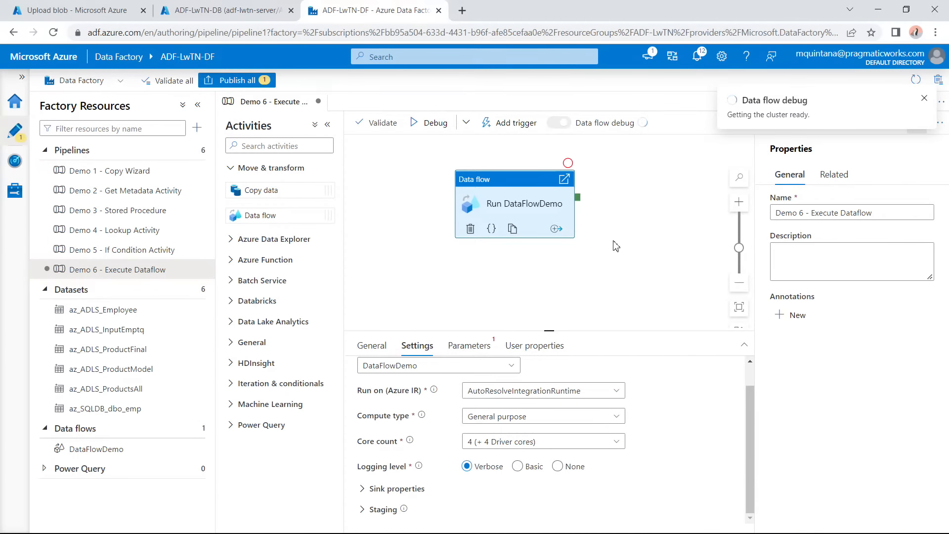
click(633, 232)
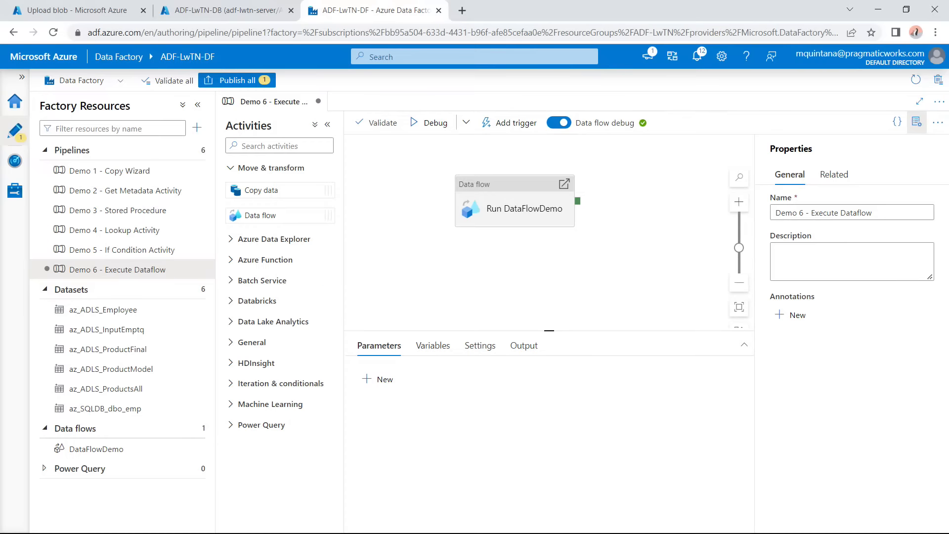
Start a new Schedule trigger for the pipeline and set its time zone to Eastern Time (US & Canada) (UTC-5).
click(508, 123)
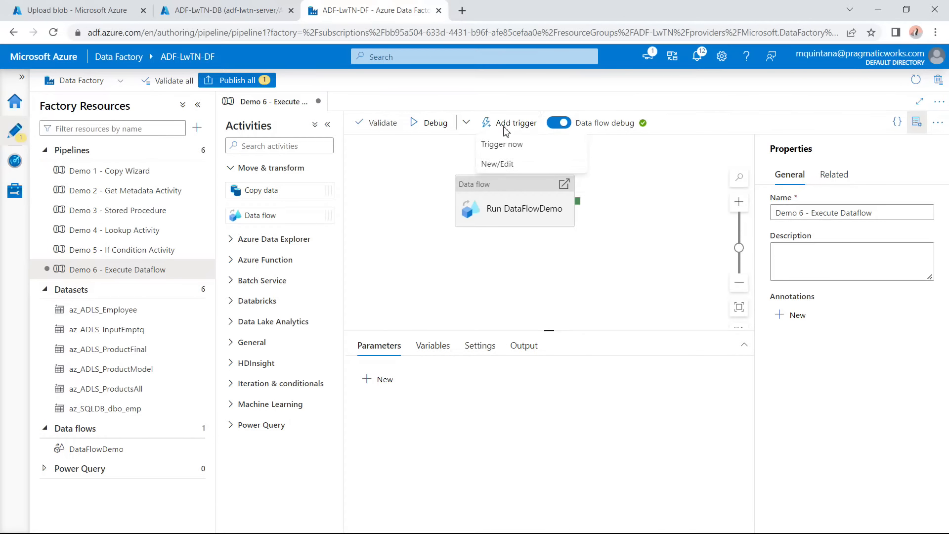
click(503, 165)
click(643, 110)
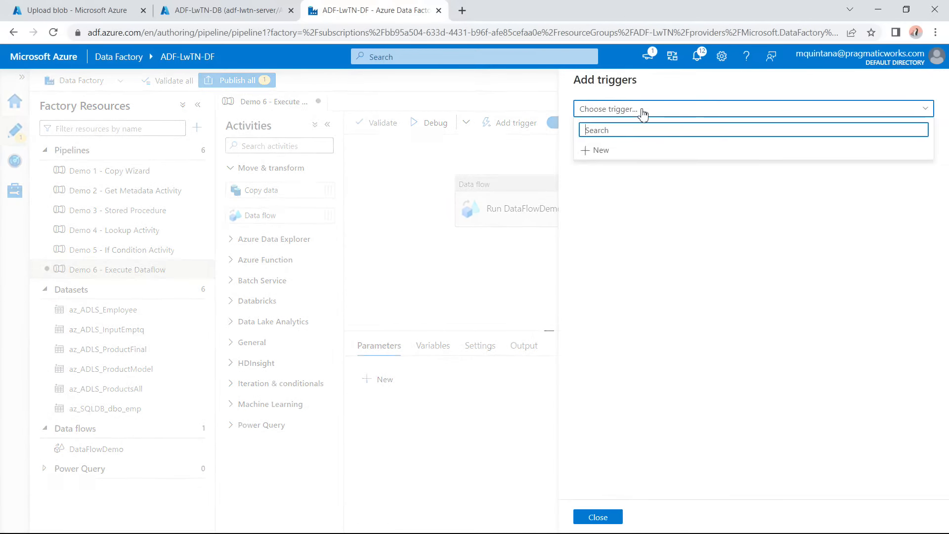
click(667, 233)
click(613, 109)
click(601, 155)
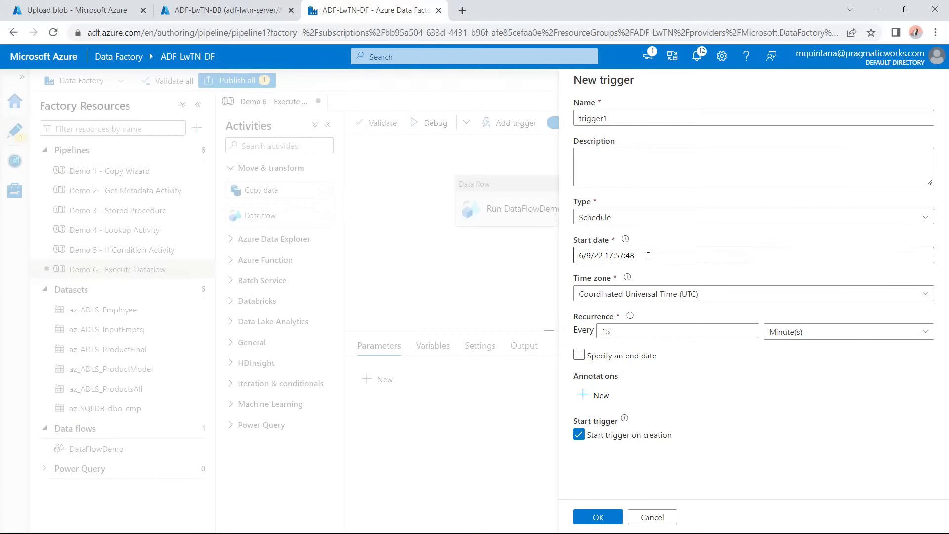
click(646, 295)
text(e)
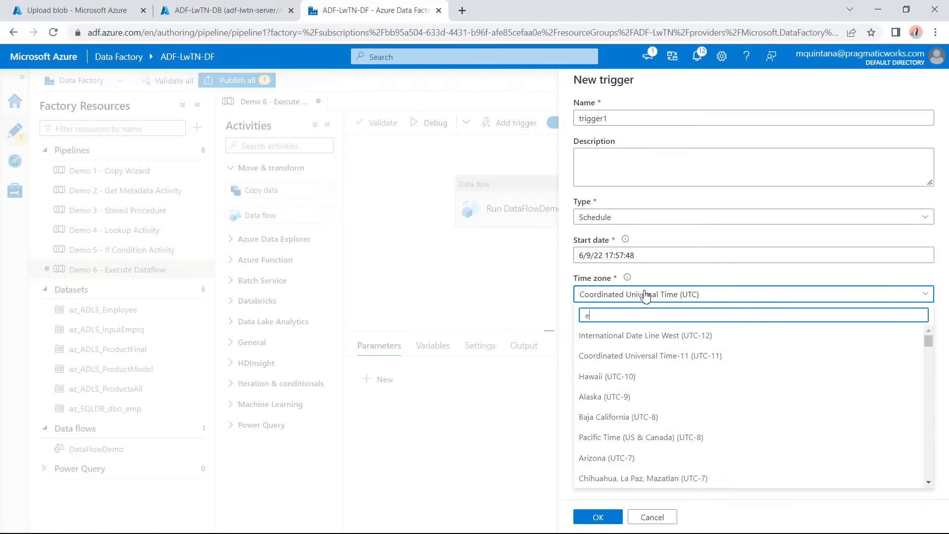
text(astern)
click(642, 335)
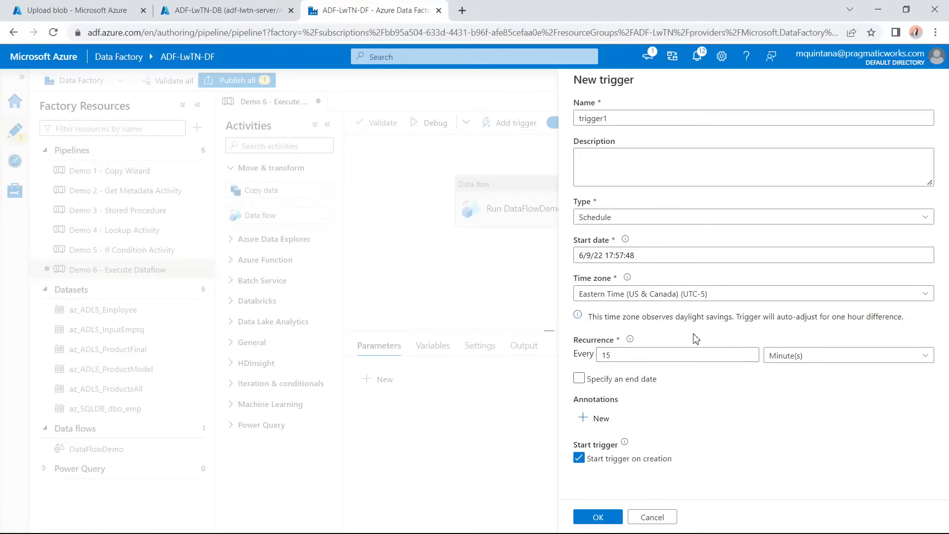
Set the trigger to recur every 1 week on Tuesday and Thursday.
click(800, 360)
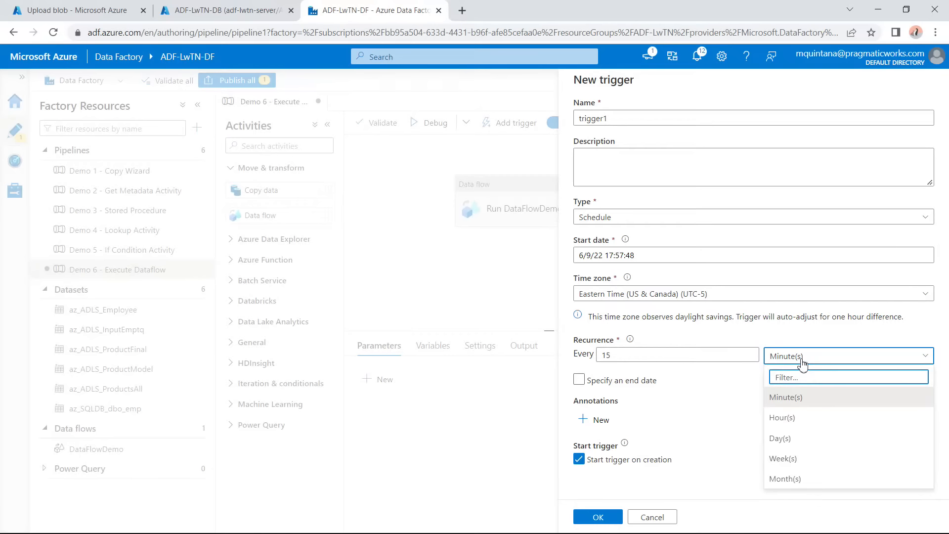
click(799, 459)
drag(615, 355, 594, 352)
text(1)
click(694, 422)
click(801, 423)
Set the trigger's execution time to hour 19 and minute 00.
click(708, 458)
text(19)
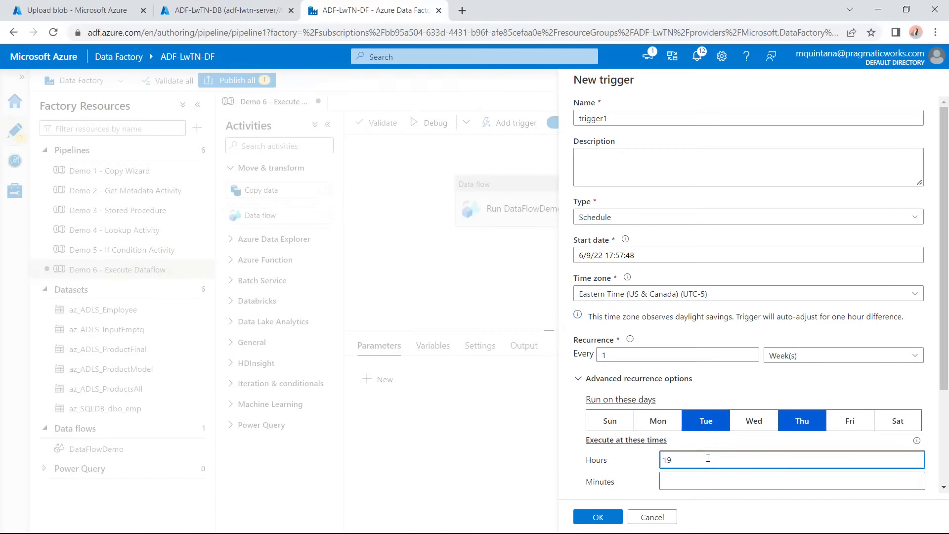
click(692, 482)
text(00)
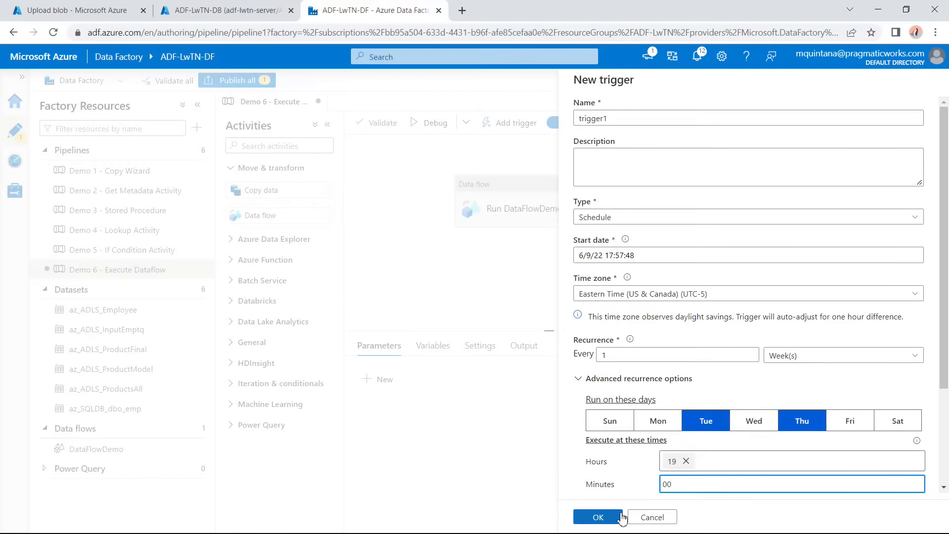
key(Return)
scroll(636, 475, down, 3)
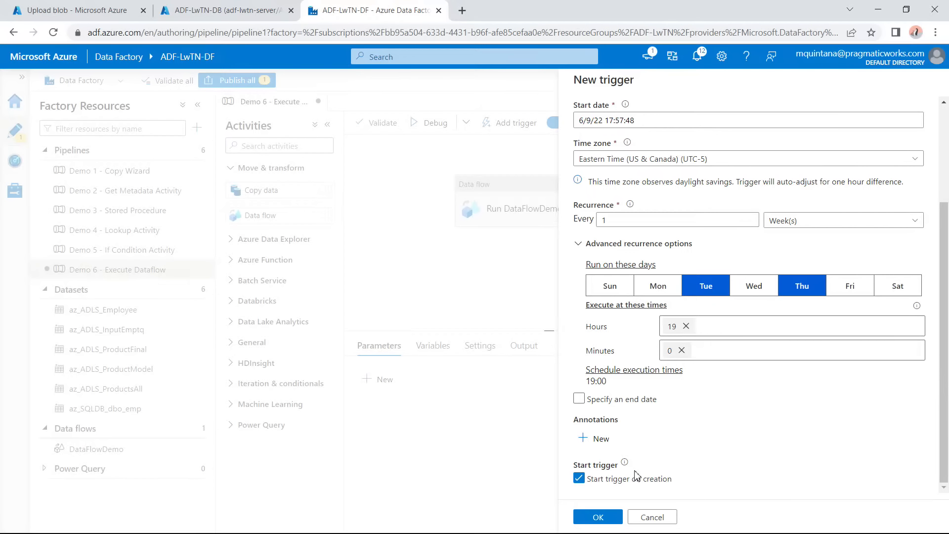
Check the available trigger types, keep Schedule, and create the trigger for the pipeline.
scroll(636, 476, up, 5)
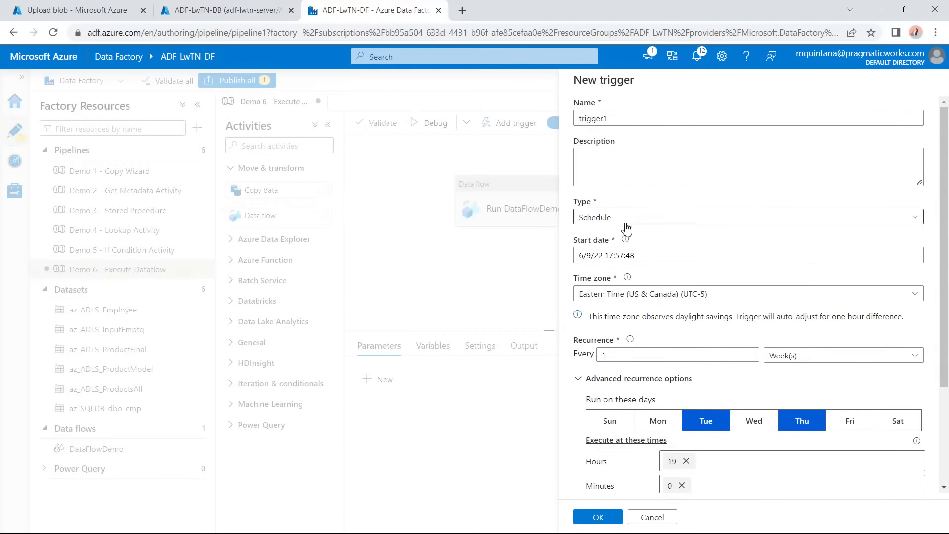
click(626, 223)
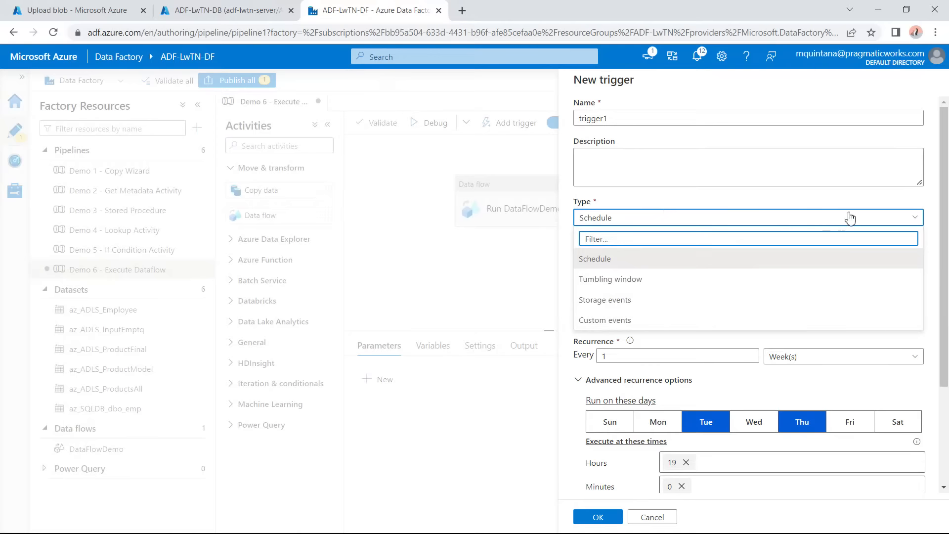
click(913, 220)
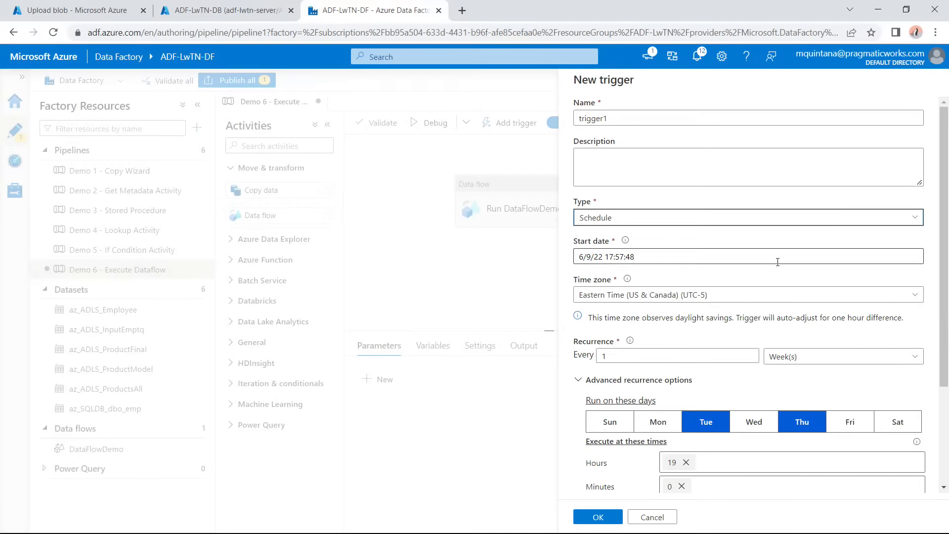
click(598, 517)
click(600, 517)
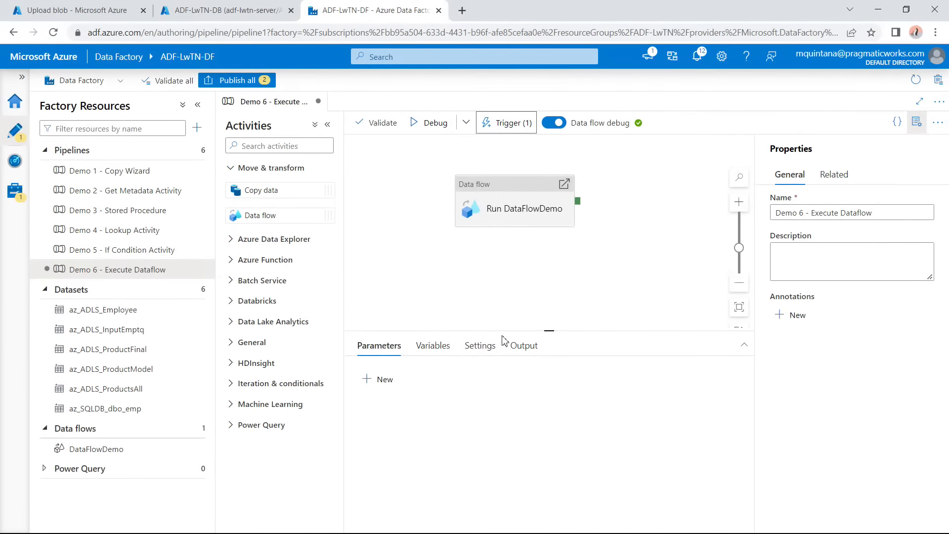
Publish all pending changes, covering the Demo 6 - Execute Dataflow pipeline and trigger1.
click(225, 80)
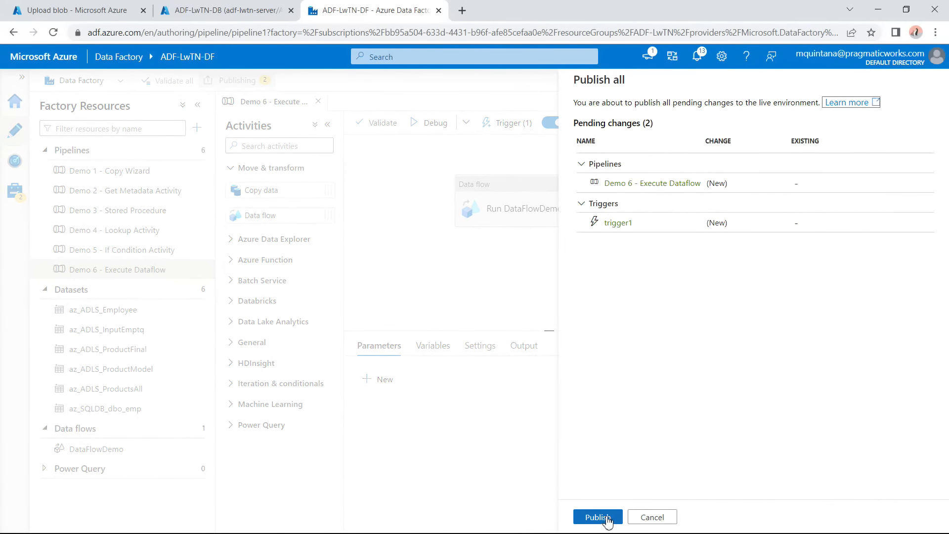
click(598, 517)
Switch to the Azure portal and check the Destination folder of the data container for the output file, refreshing its listing.
click(76, 10)
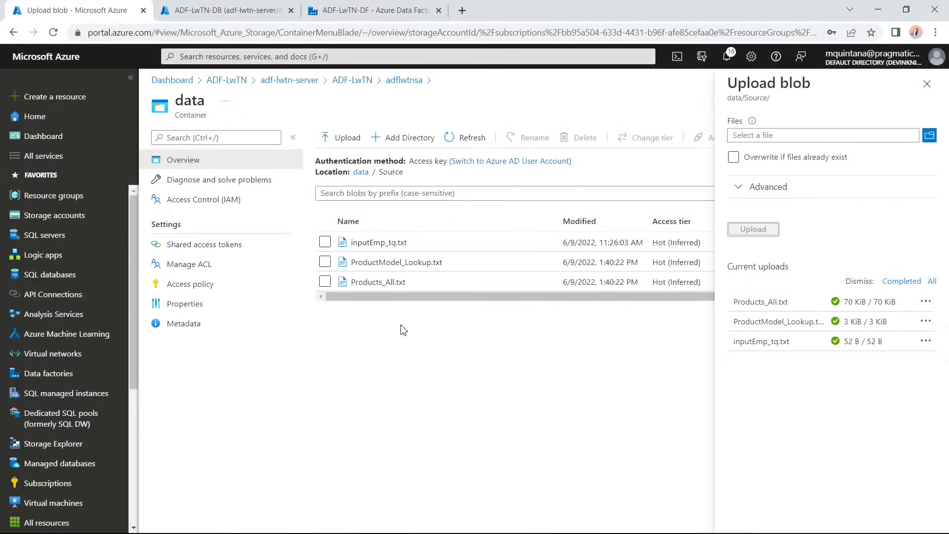
click(361, 172)
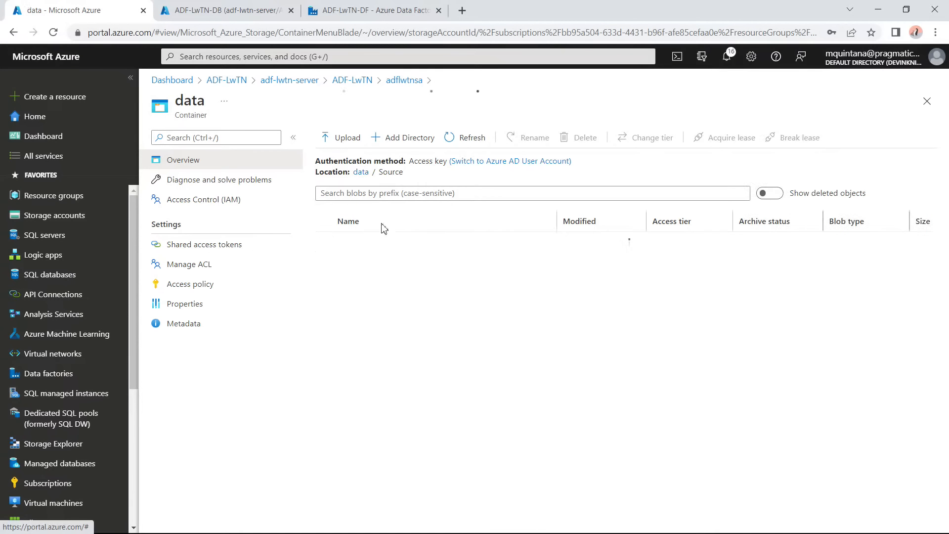
click(374, 245)
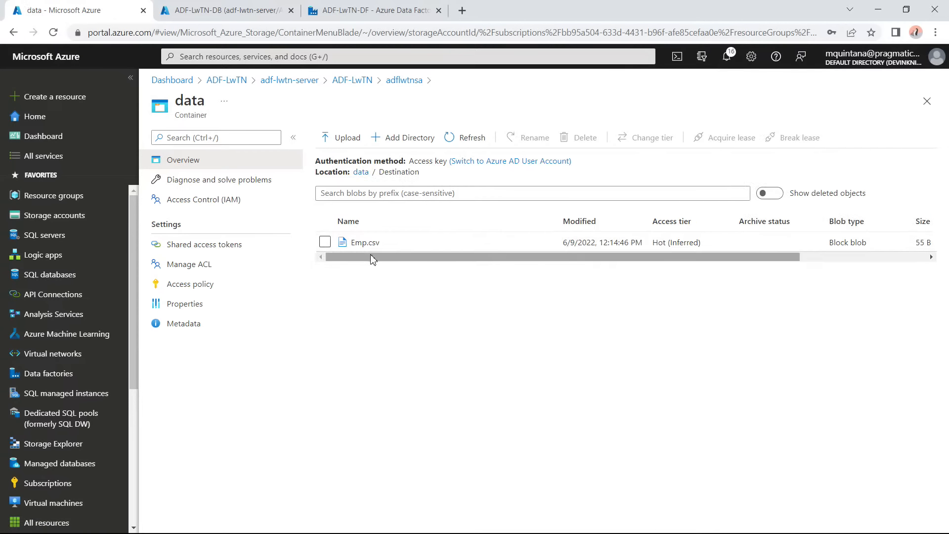
click(463, 137)
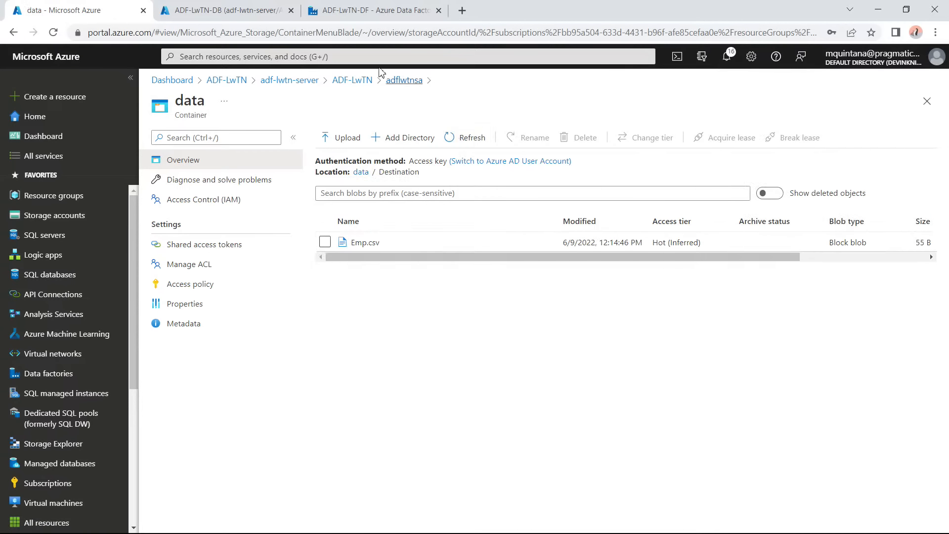
Switch to Azure Data Factory and check the monitored triggered and debug pipeline runs, plus the trigger runs.
click(367, 15)
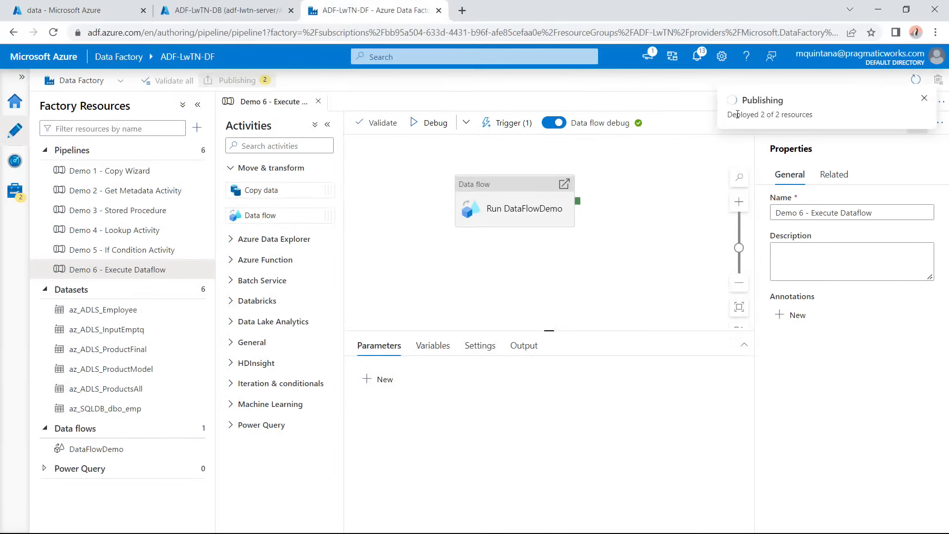
click(20, 167)
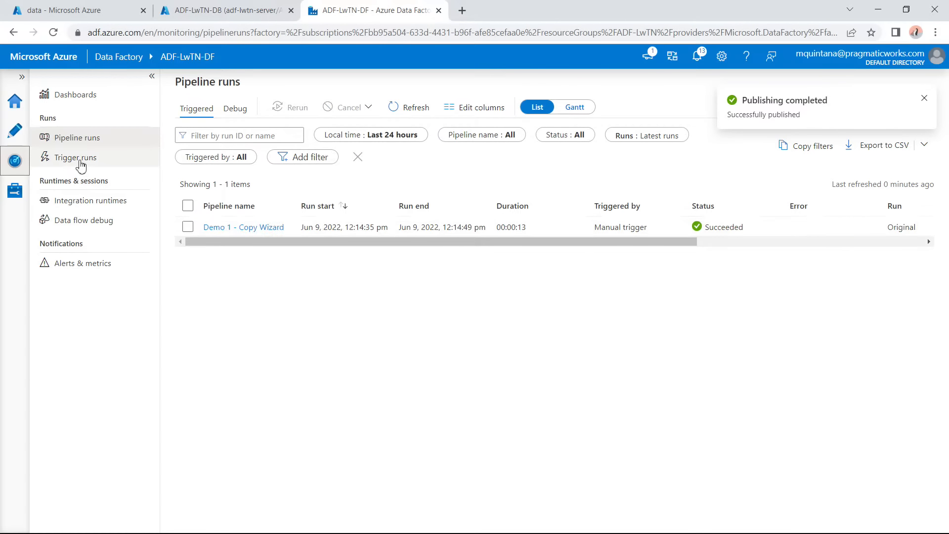
click(241, 113)
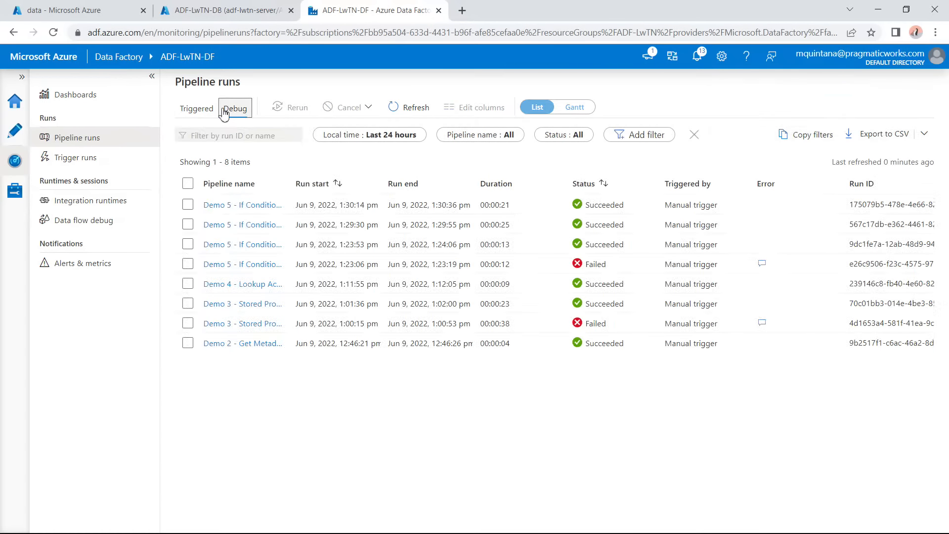
click(198, 109)
click(86, 160)
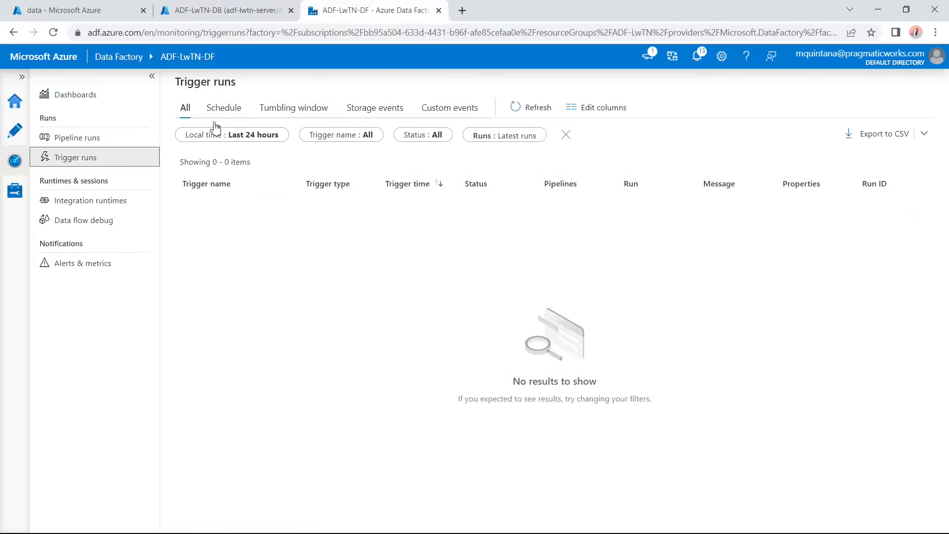
Return to authoring the Demo 6 - Execute Dataflow pipeline and start a debug run using the data flow debug session.
click(15, 101)
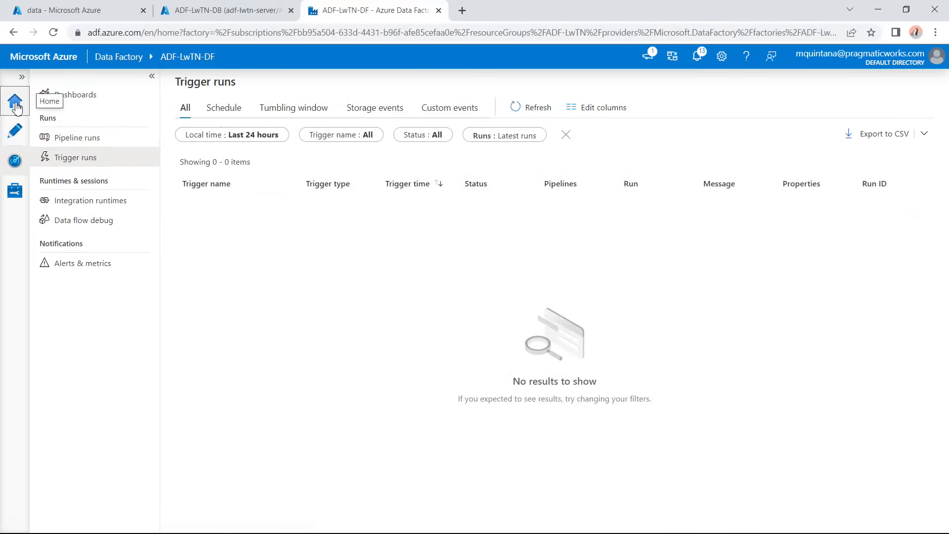
click(15, 190)
click(16, 140)
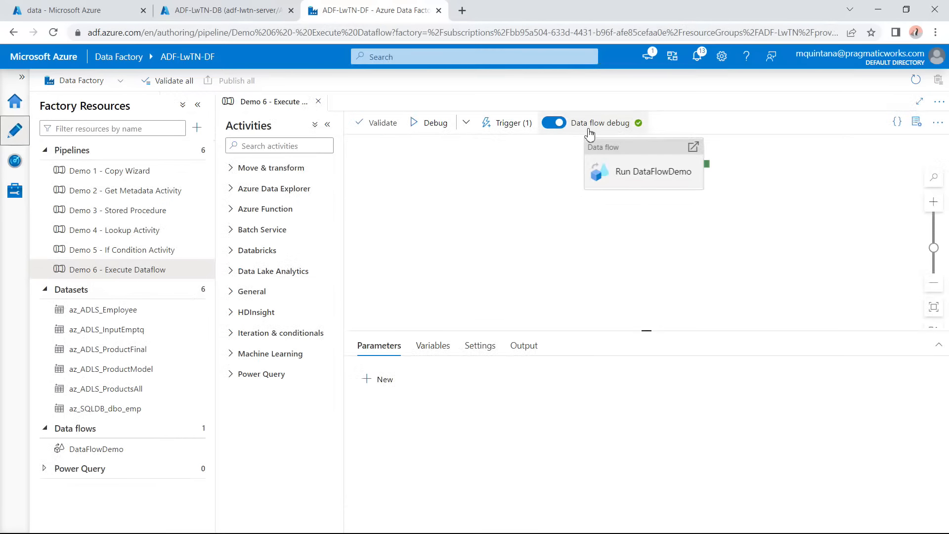
click(466, 123)
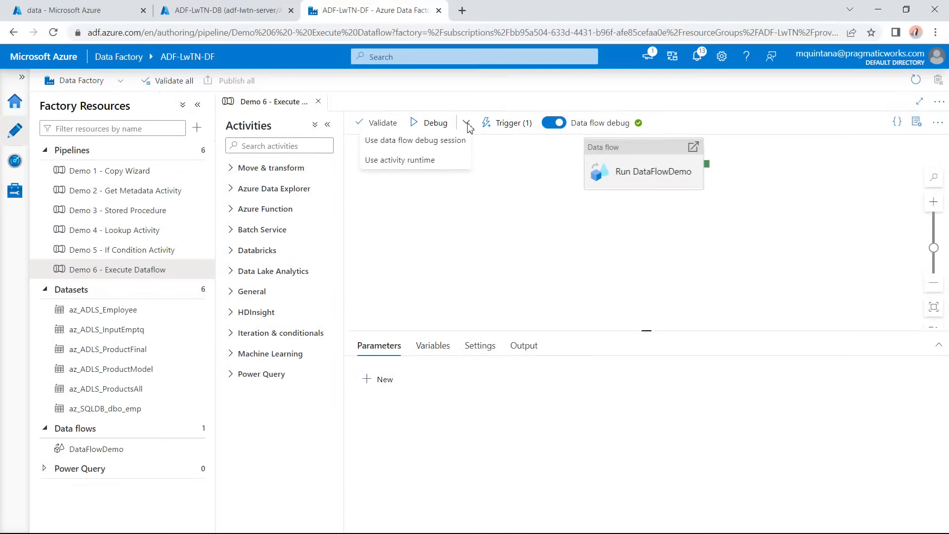
click(435, 141)
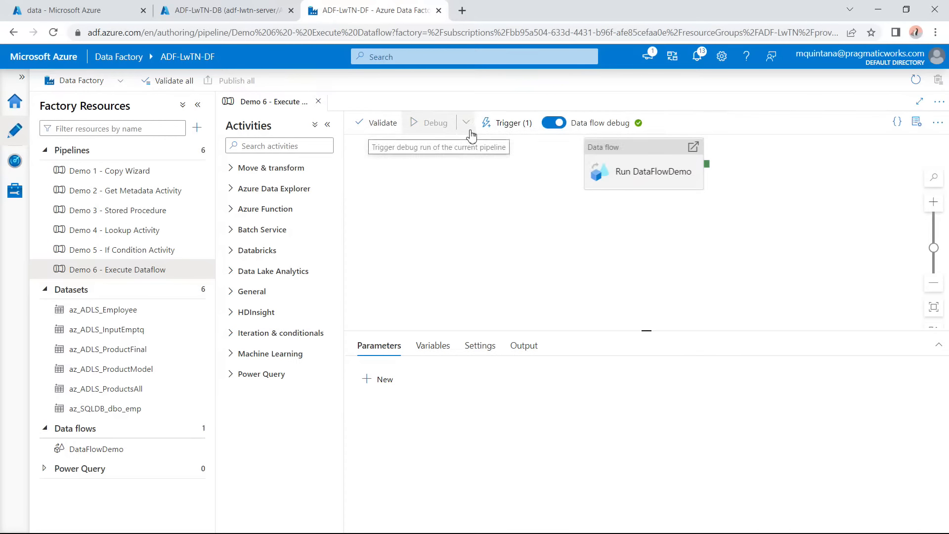